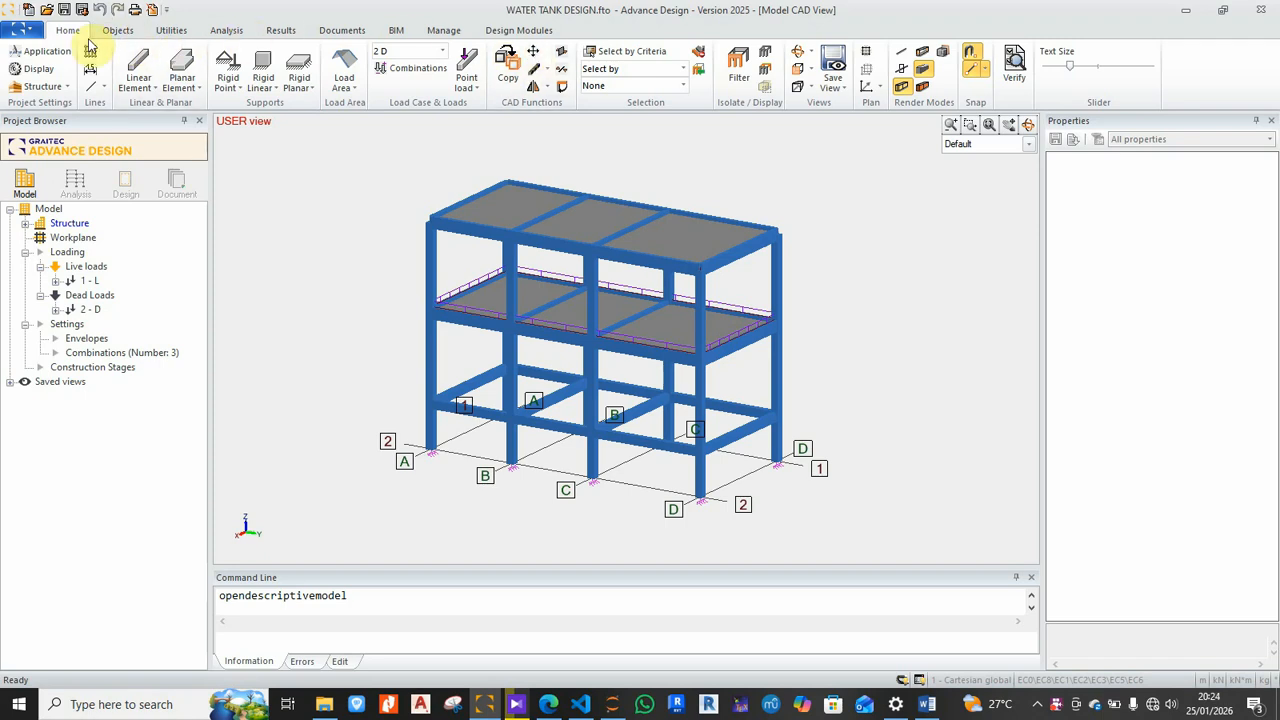
Step: Bring up the Analysis ribbon tools for the WATER TANK DESIGN frame model
left_click(227, 31)
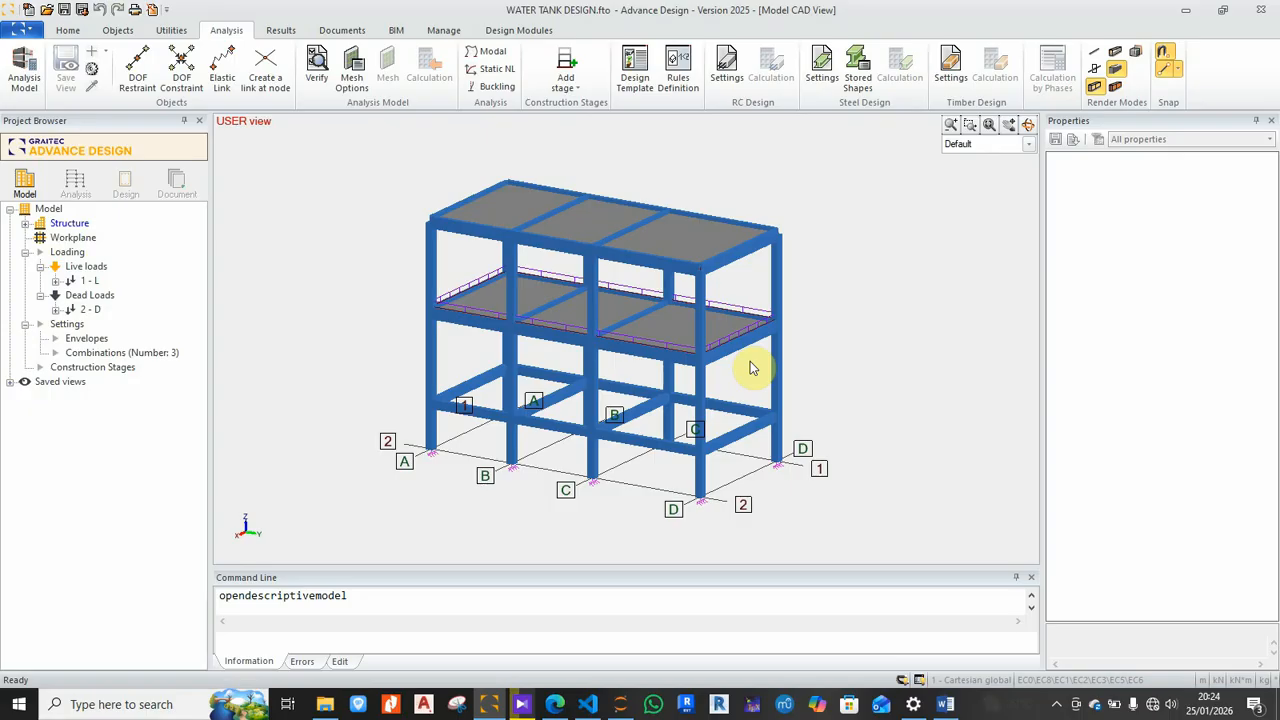
mouse_move(764, 368)
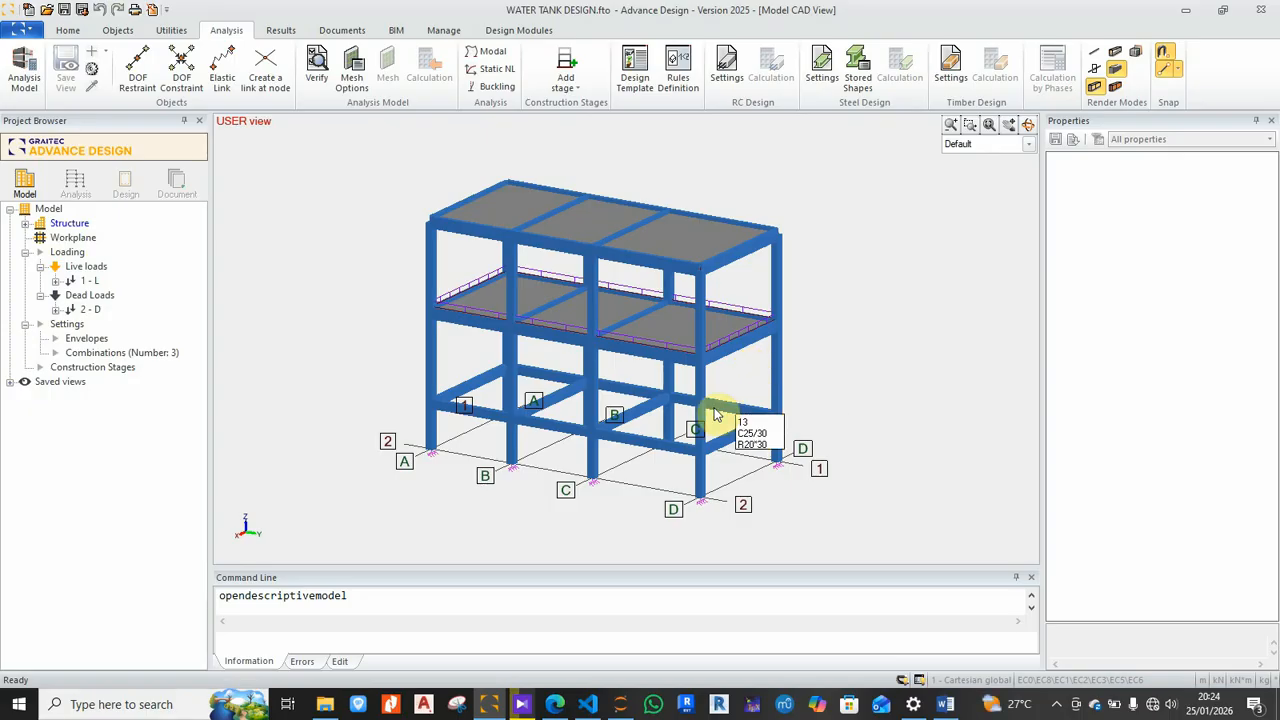
scroll(300, 255, "down", 1)
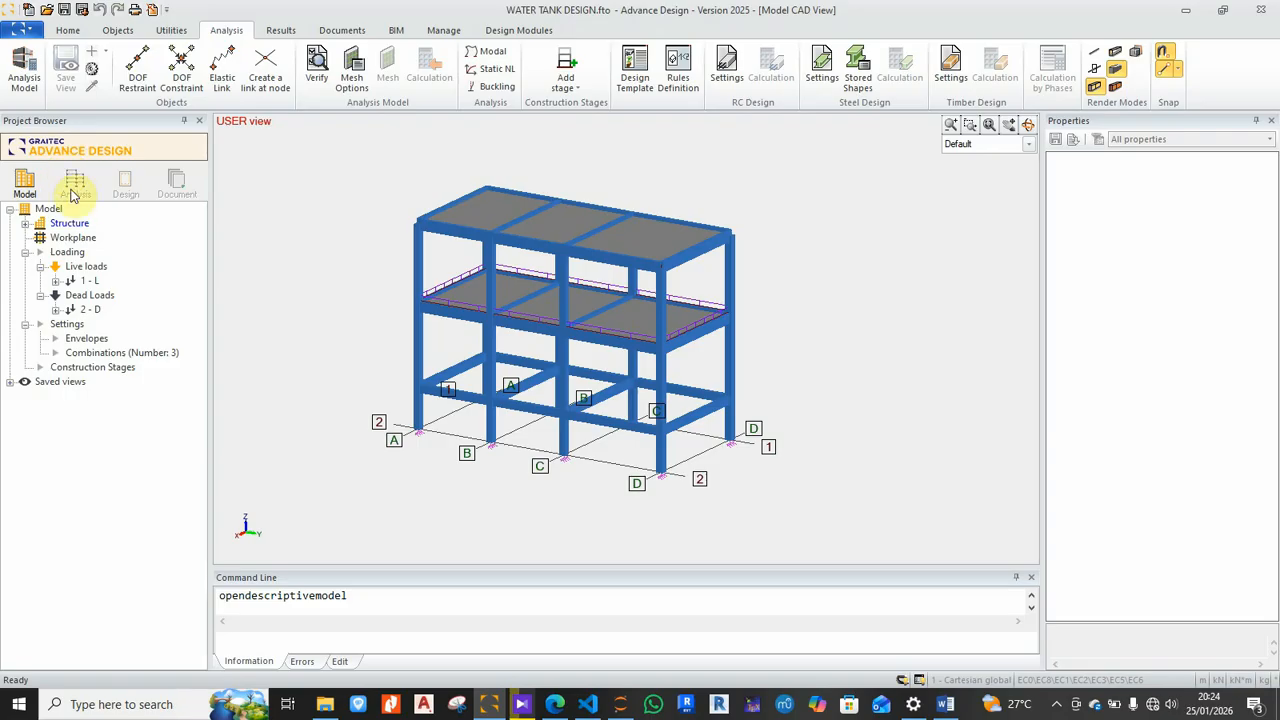
Step: Select the whole water tank structure and run the analysis-model calculation with Mesh ticked
left_click(62, 225)
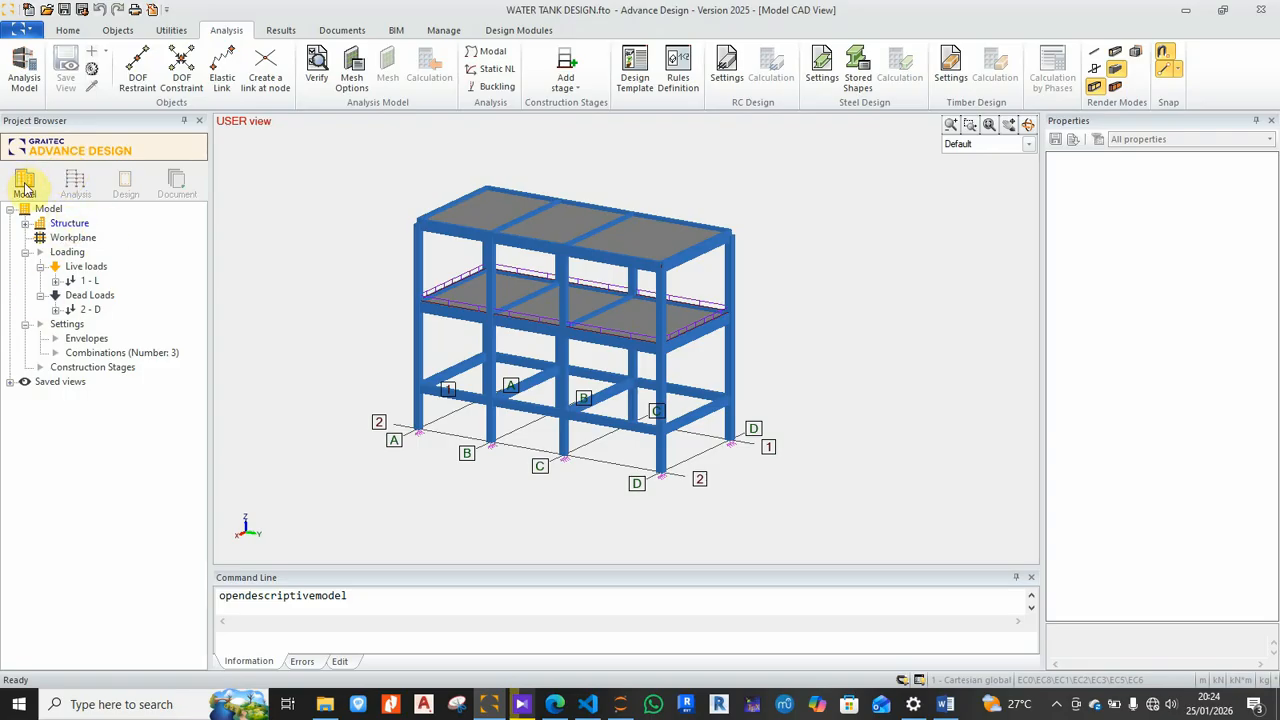
left_click(77, 186)
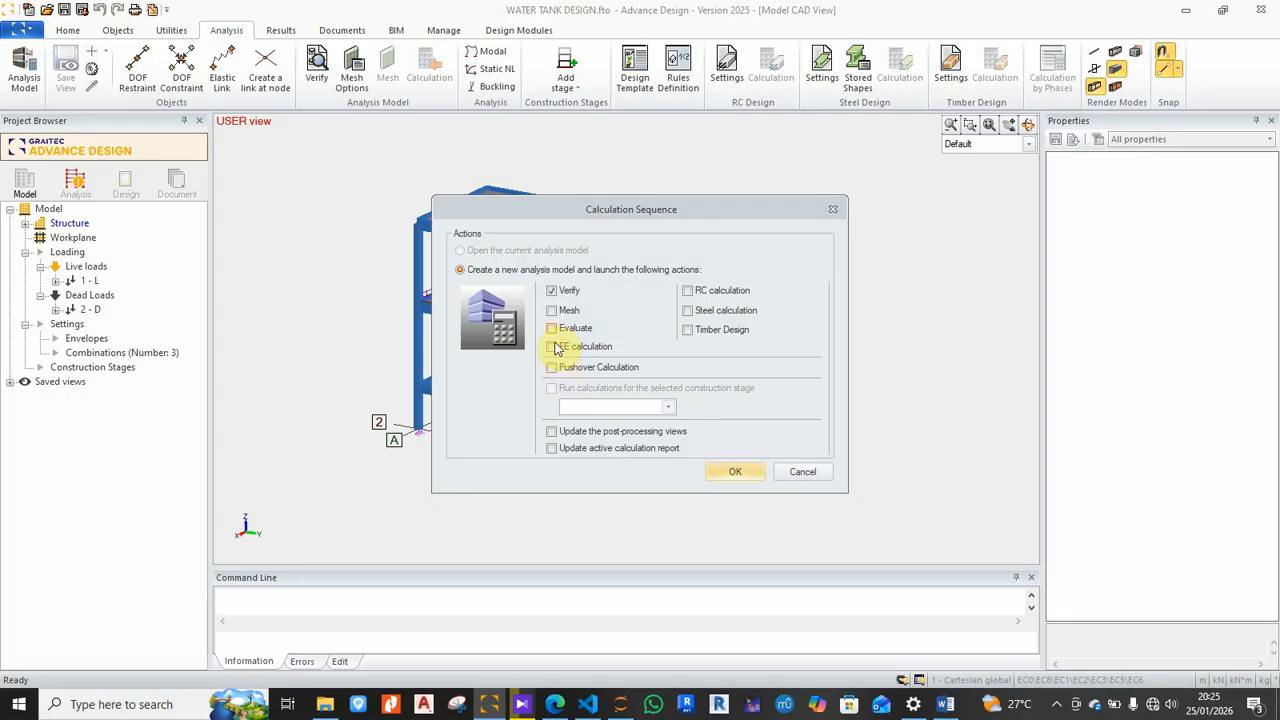
left_click(551, 311)
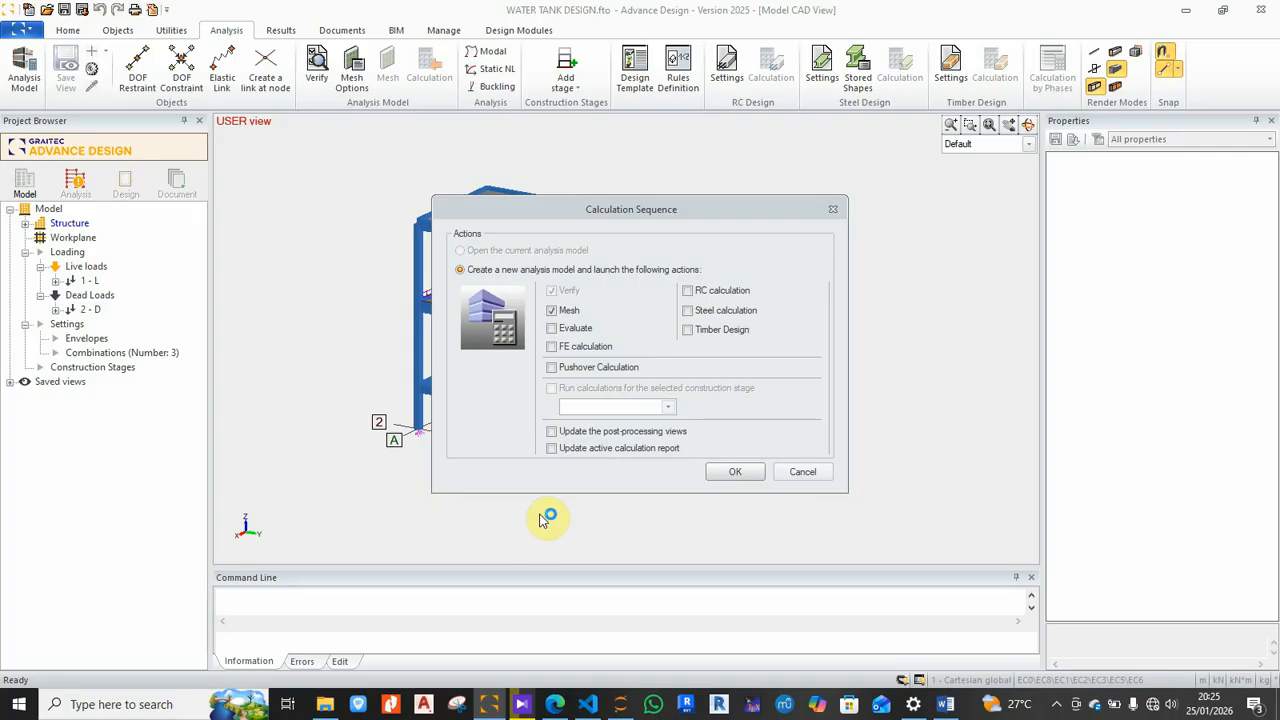
left_click(736, 474)
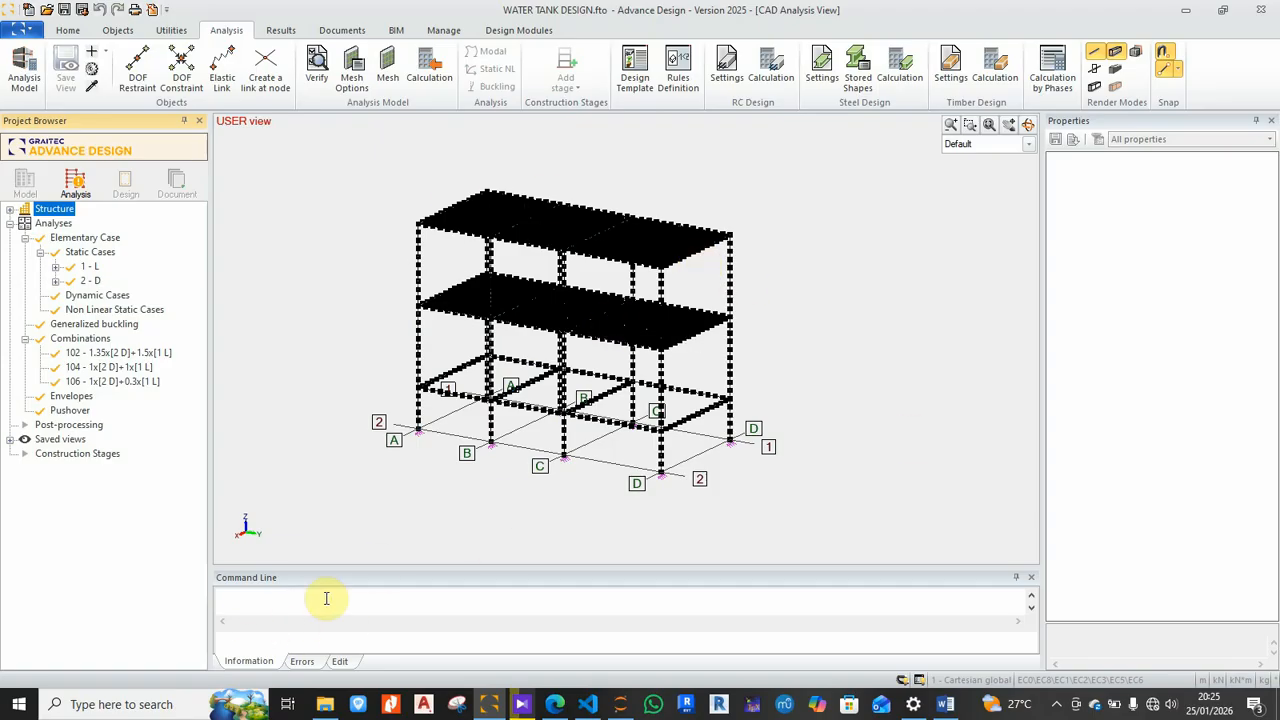
left_click(1028, 125)
left_click_drag(929, 178, 695, 272)
scroll(695, 272, "up", 10)
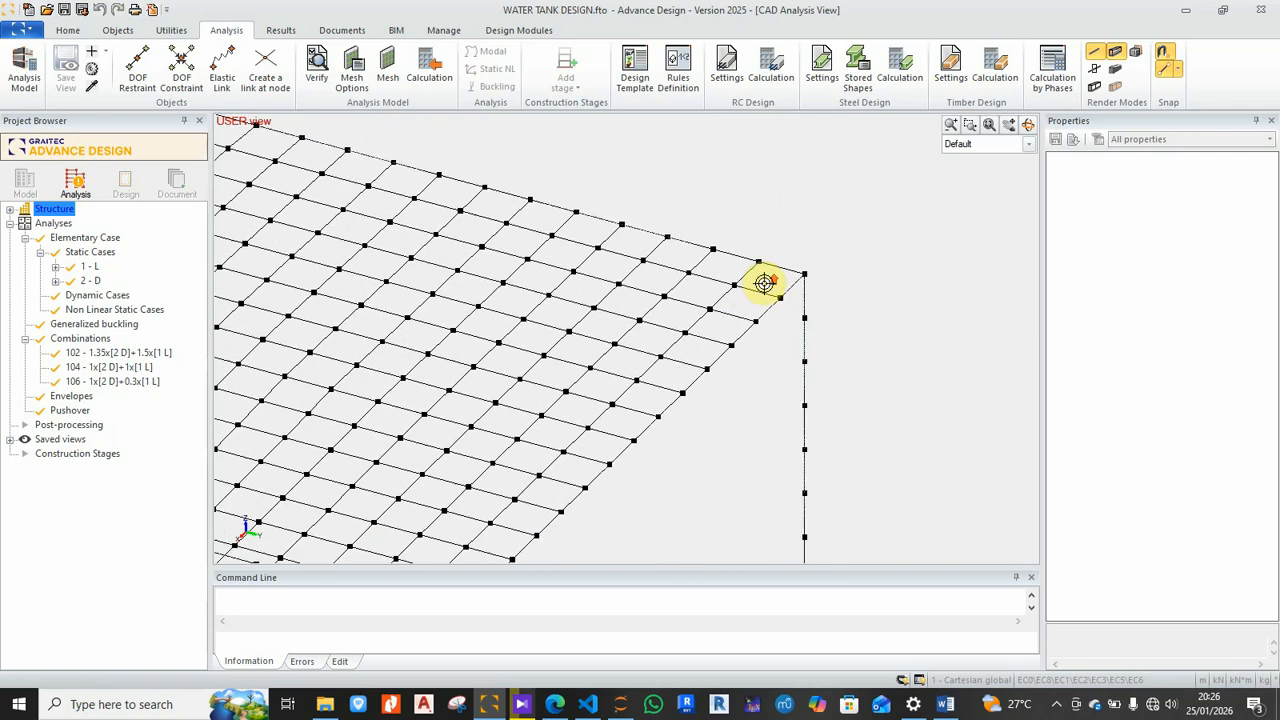
scroll(724, 310, "up", 2)
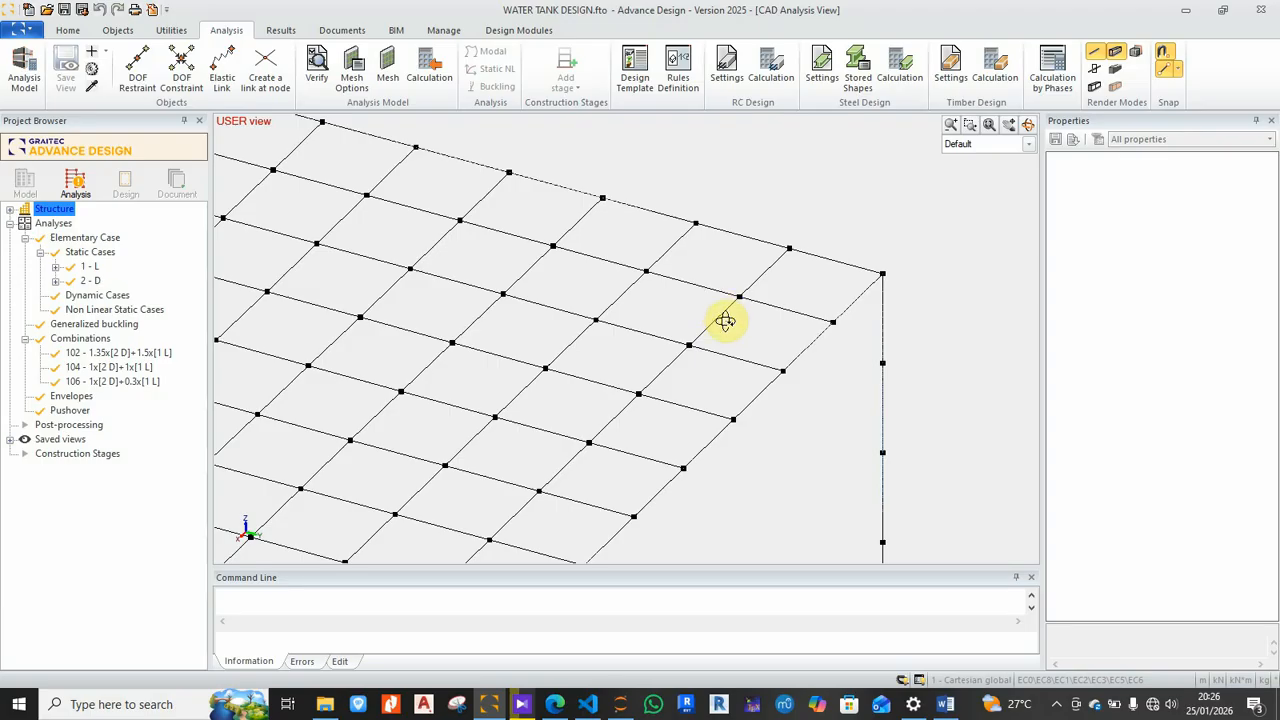
left_click(345, 88)
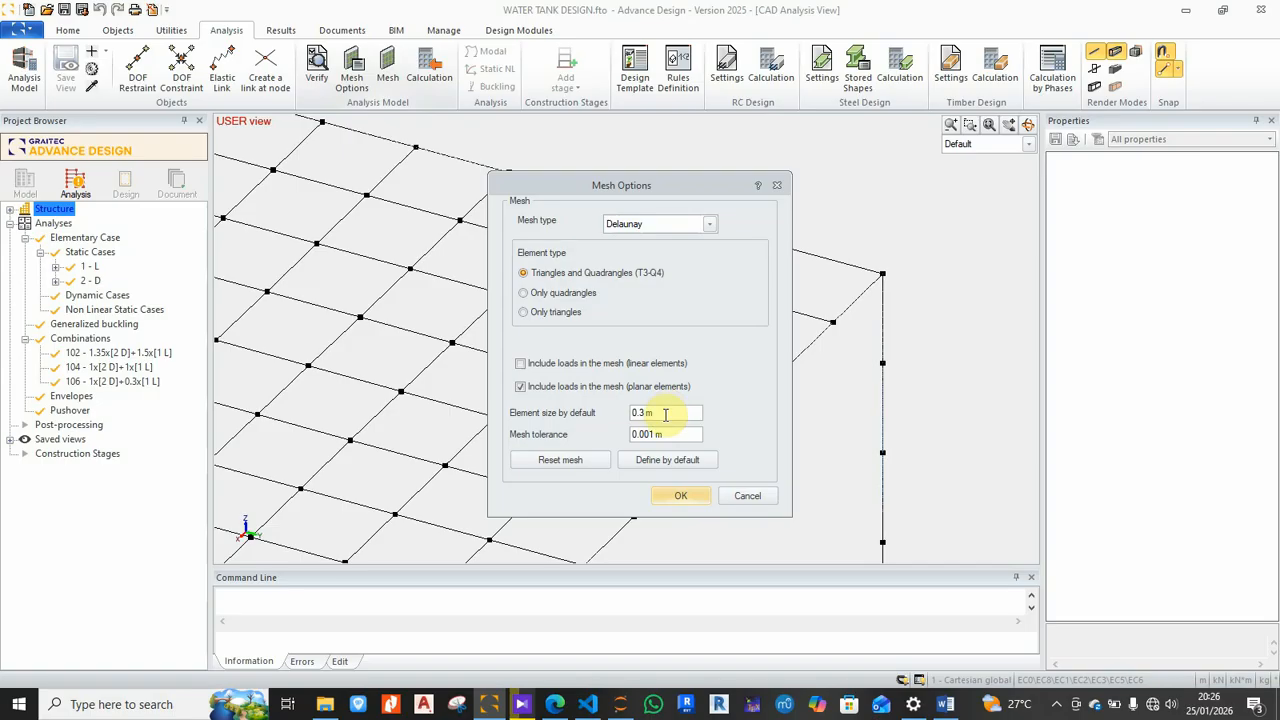
left_click(697, 496)
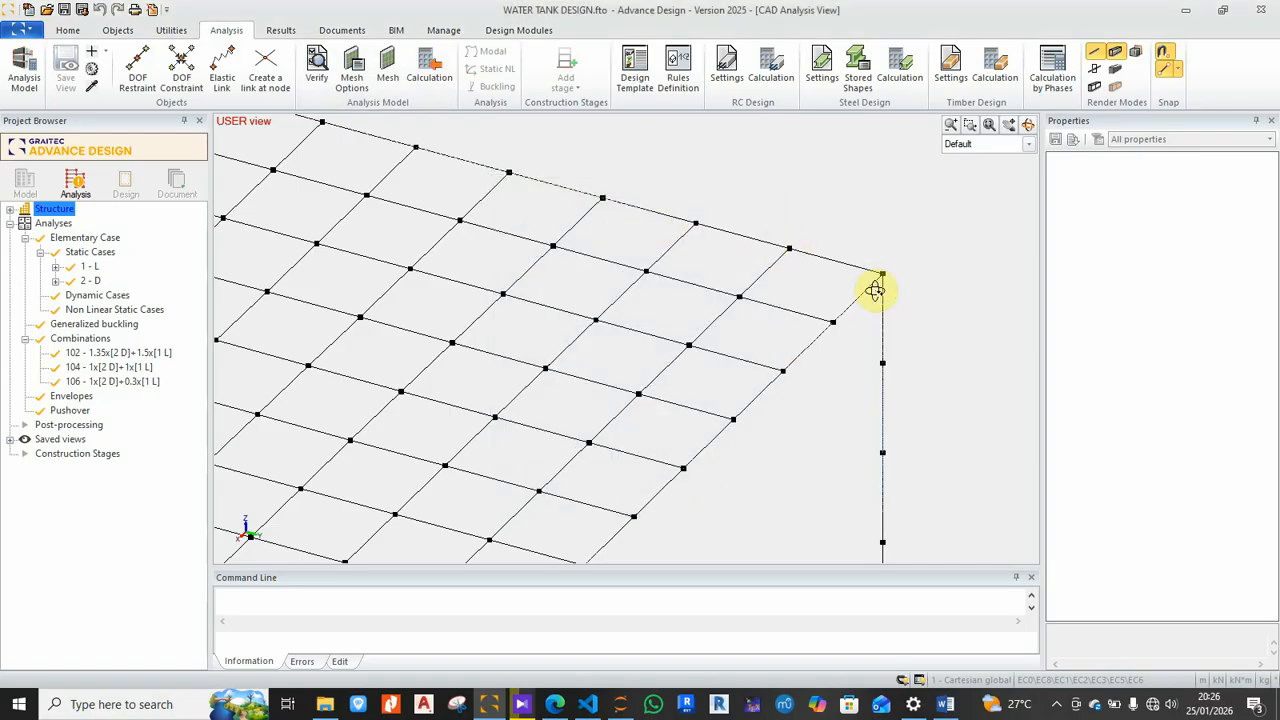
scroll(785, 300, "down", 2)
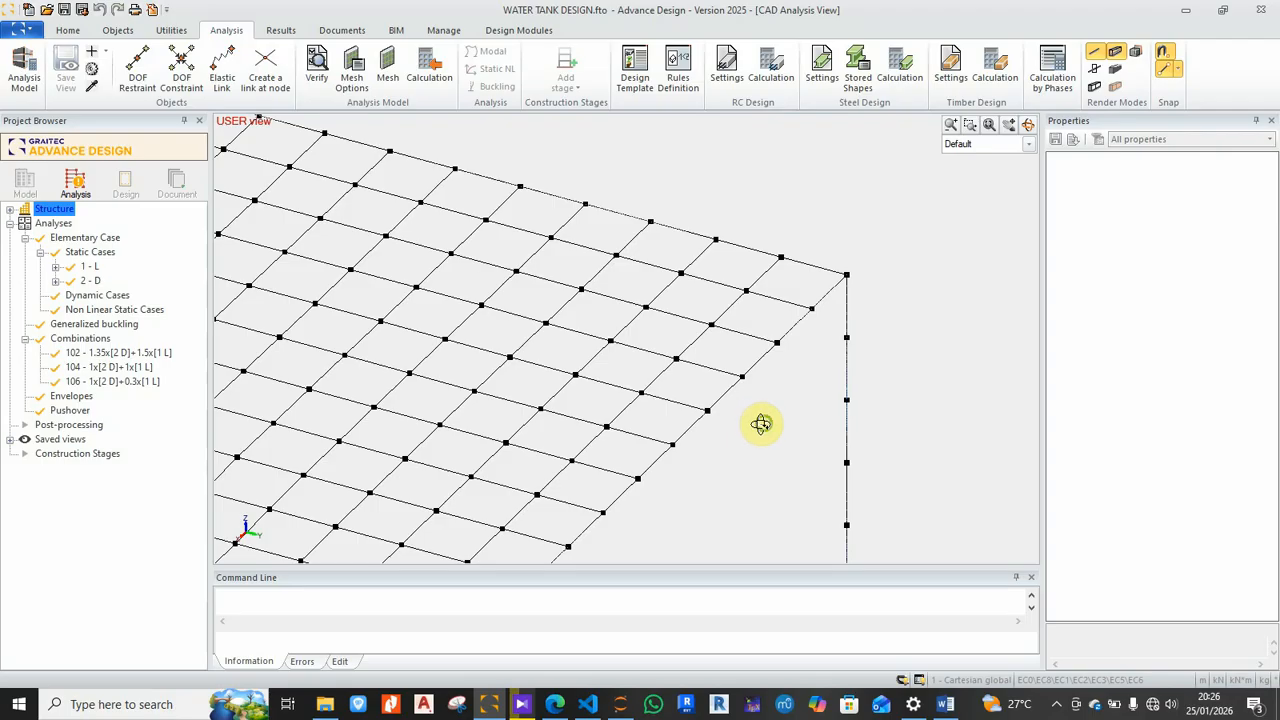
scroll(808, 274, "down", 3)
scroll(821, 322, "down", 1)
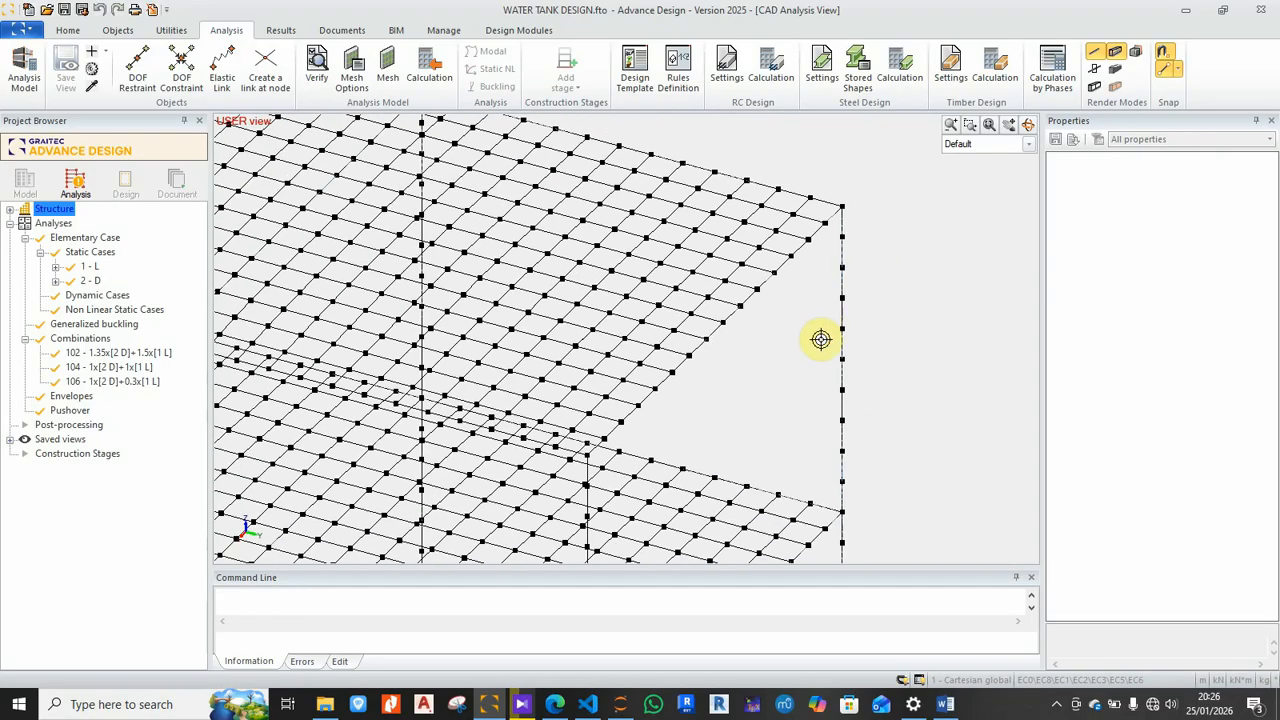
scroll(826, 397, "down", 1)
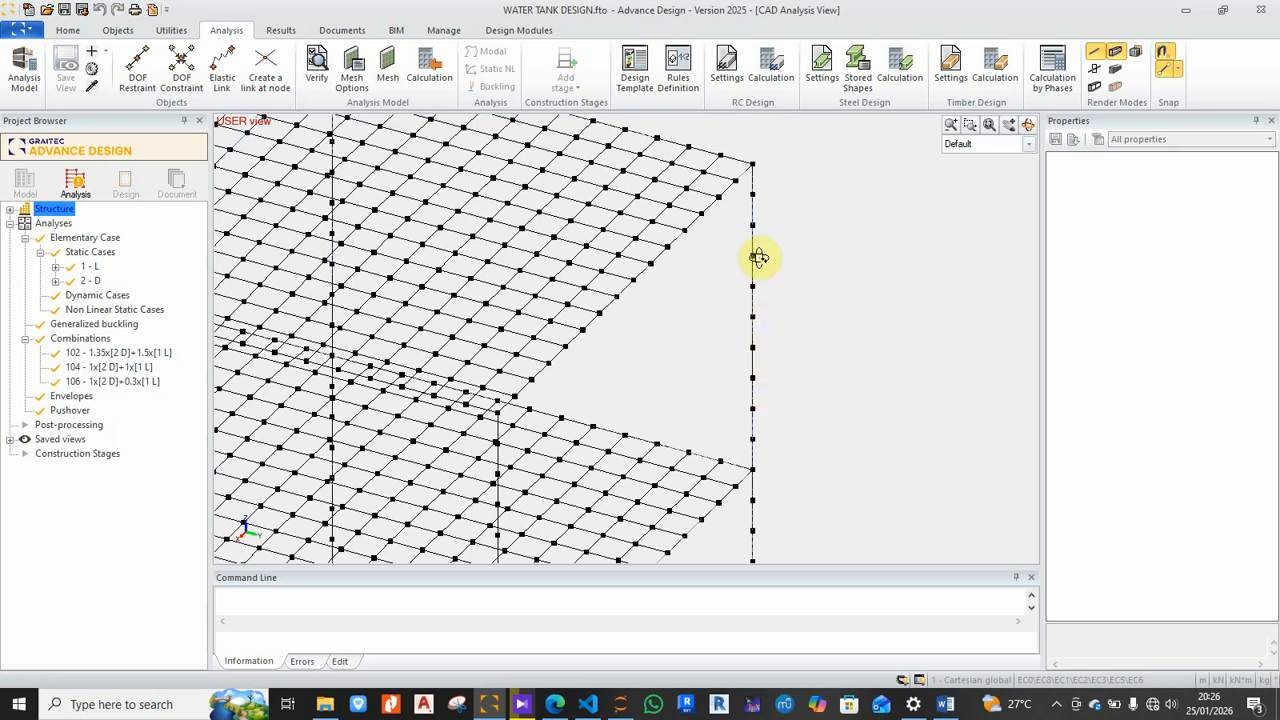
scroll(762, 185, "down", 2)
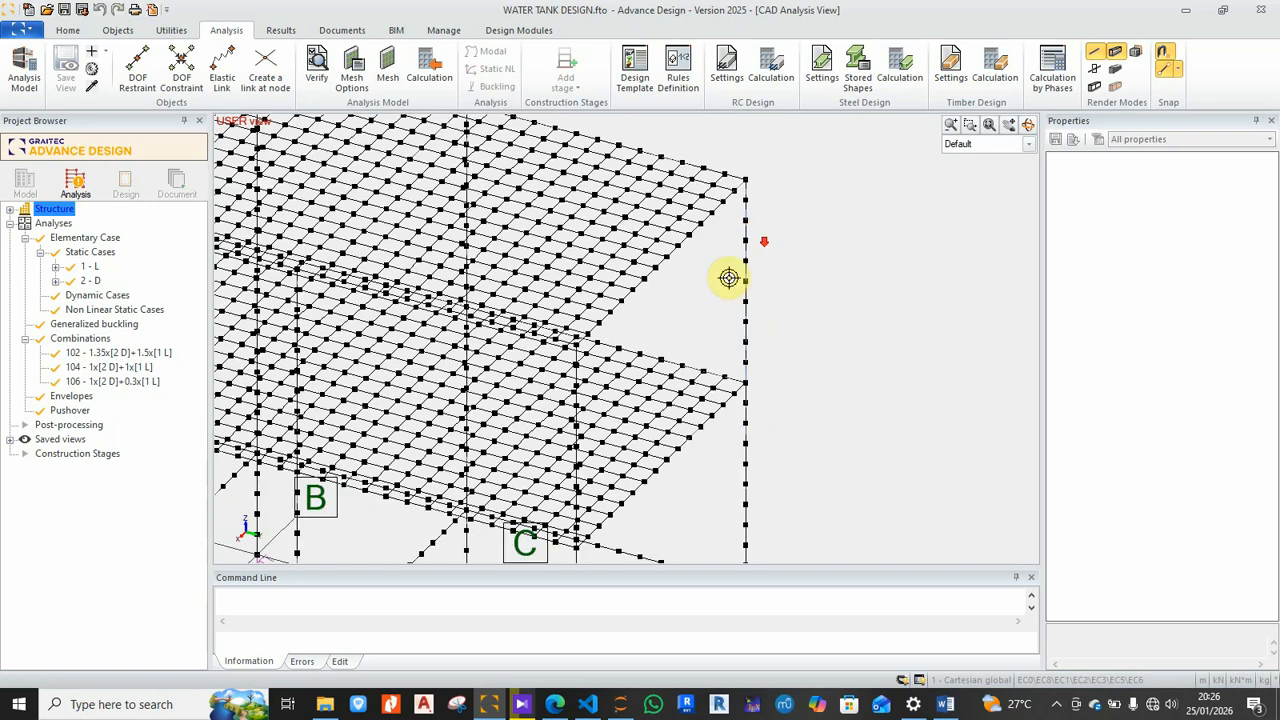
scroll(756, 383, "down", 4)
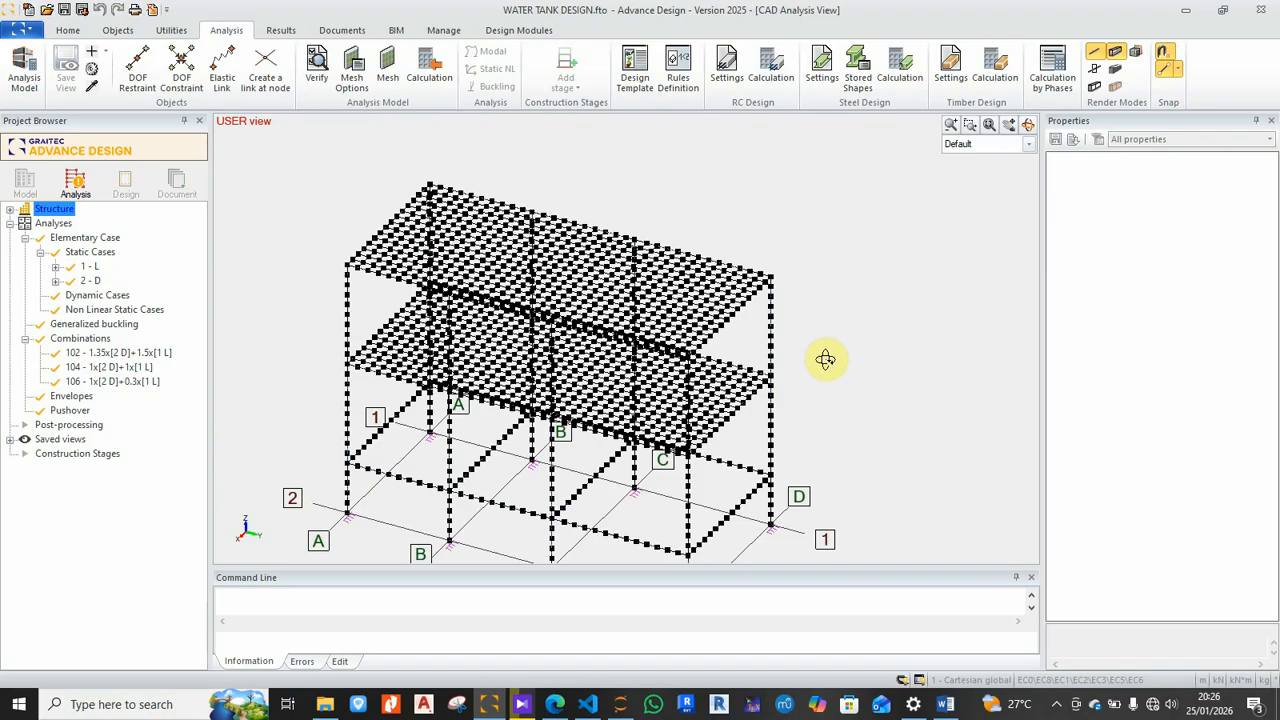
Step: Hide the mesh and nodes on the water tank frame and orbit to a new angle
right_click(832, 222)
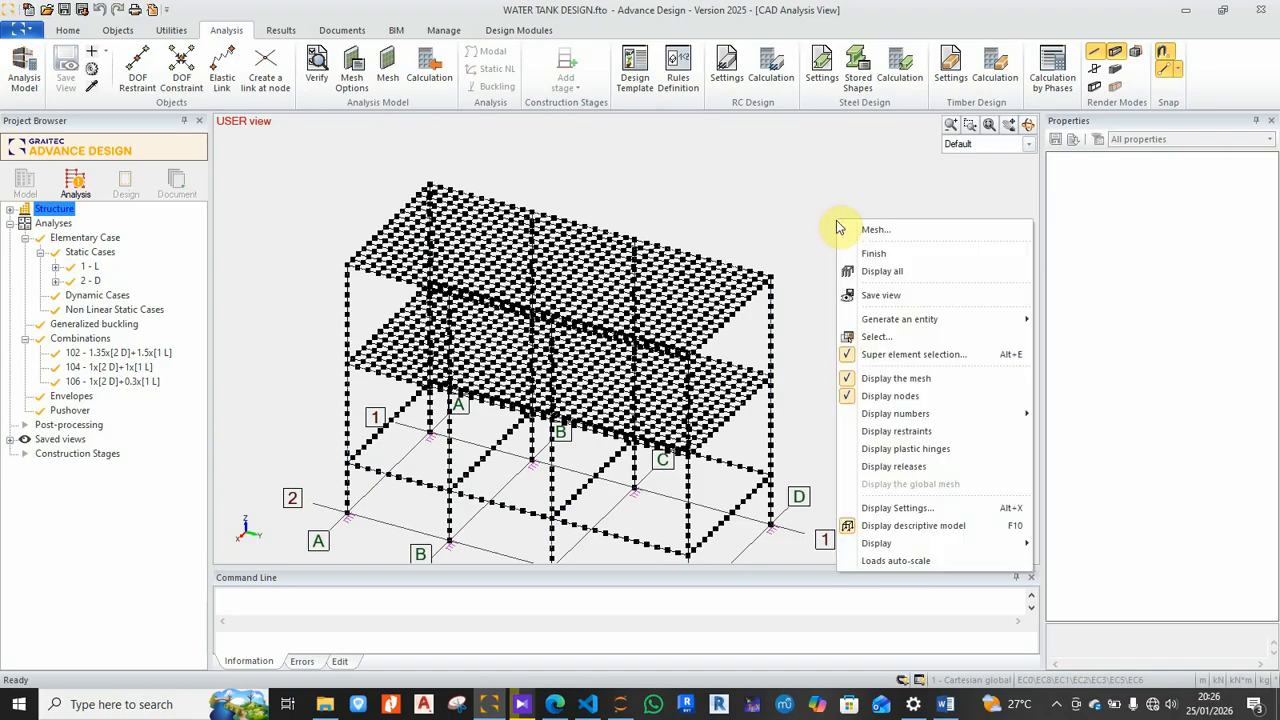
mouse_move(874, 418)
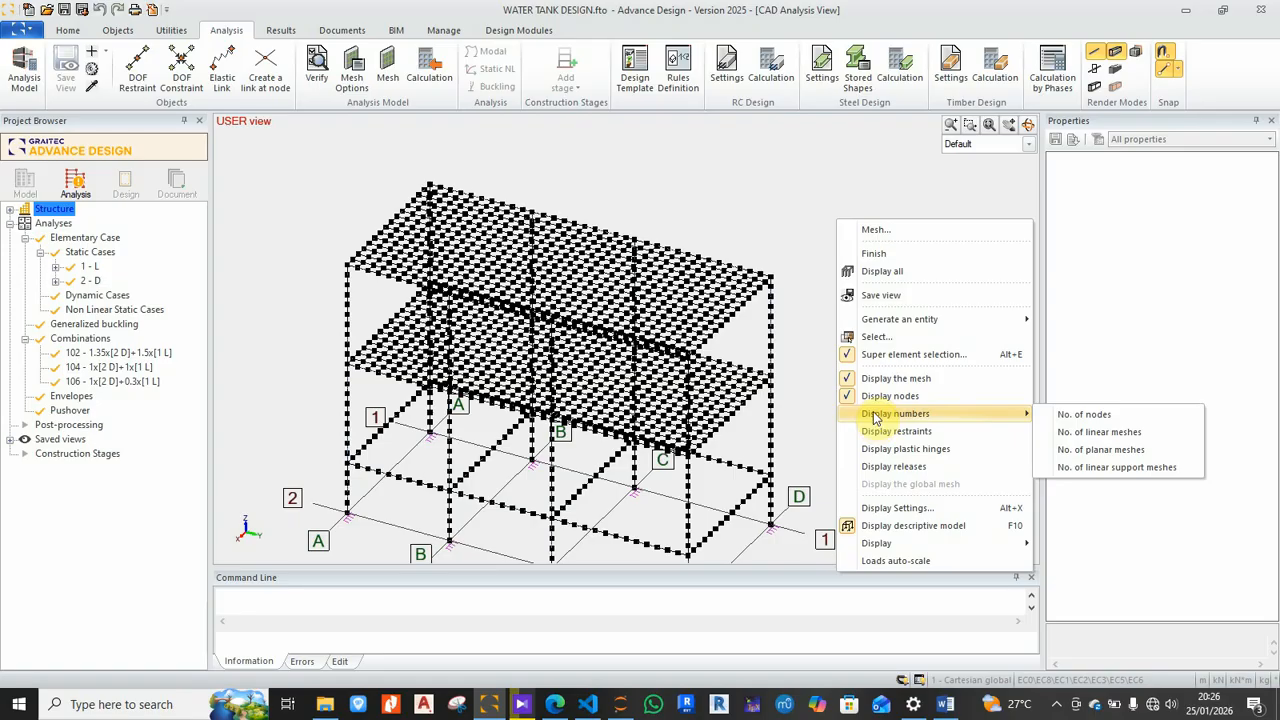
left_click(878, 380)
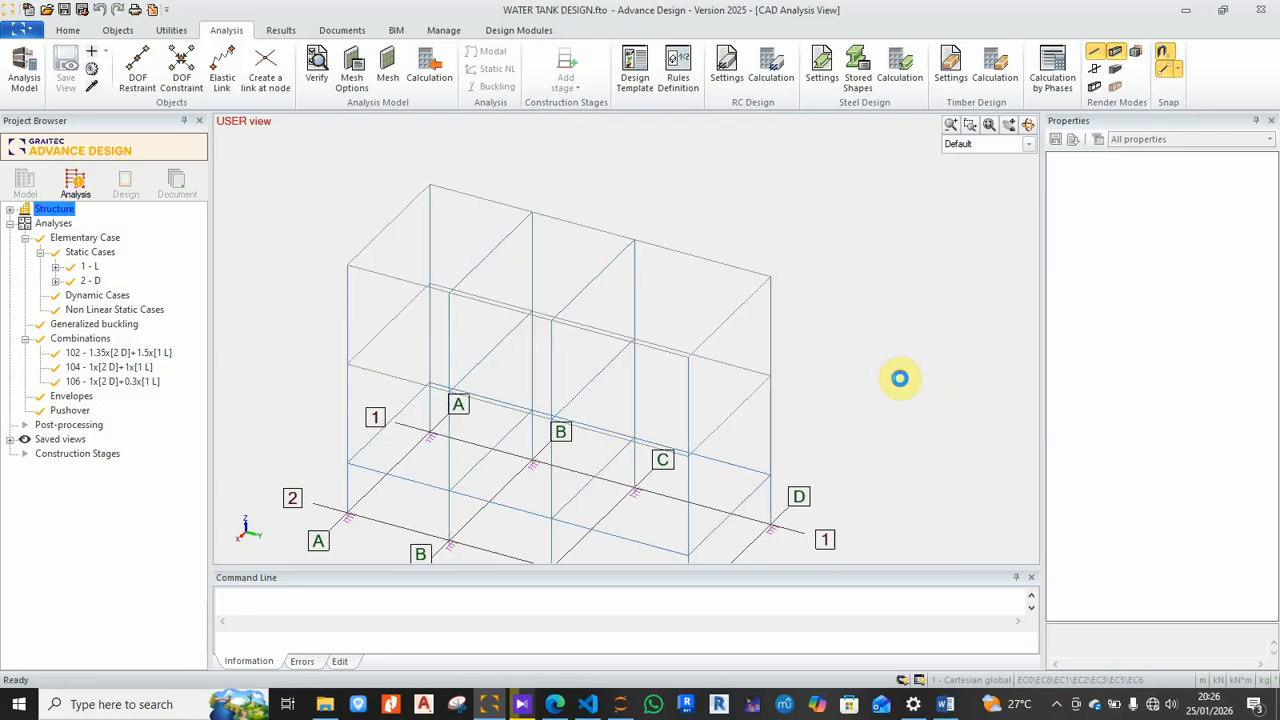
scroll(693, 258, "down", 1)
middle_click_drag(693, 258, 771, 357)
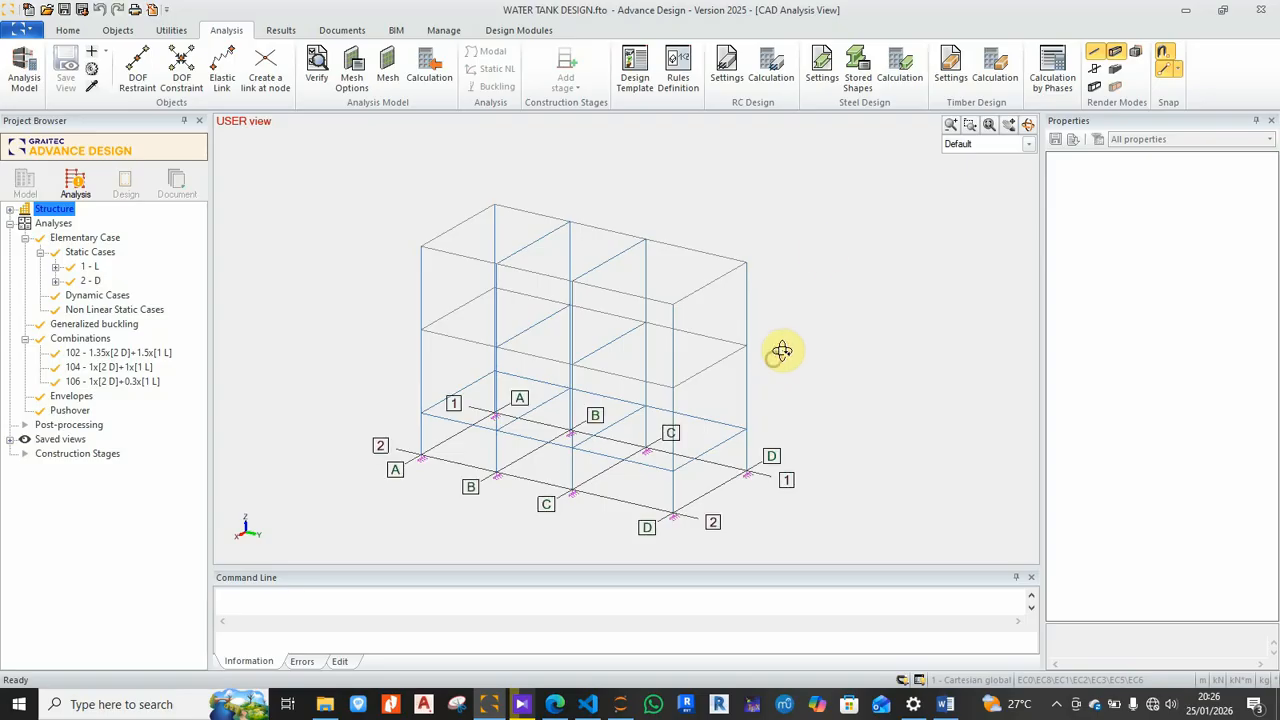
Step: Show the slab mesh and its nodes again, then return to the descriptive model
right_click(822, 252)
left_click(857, 411)
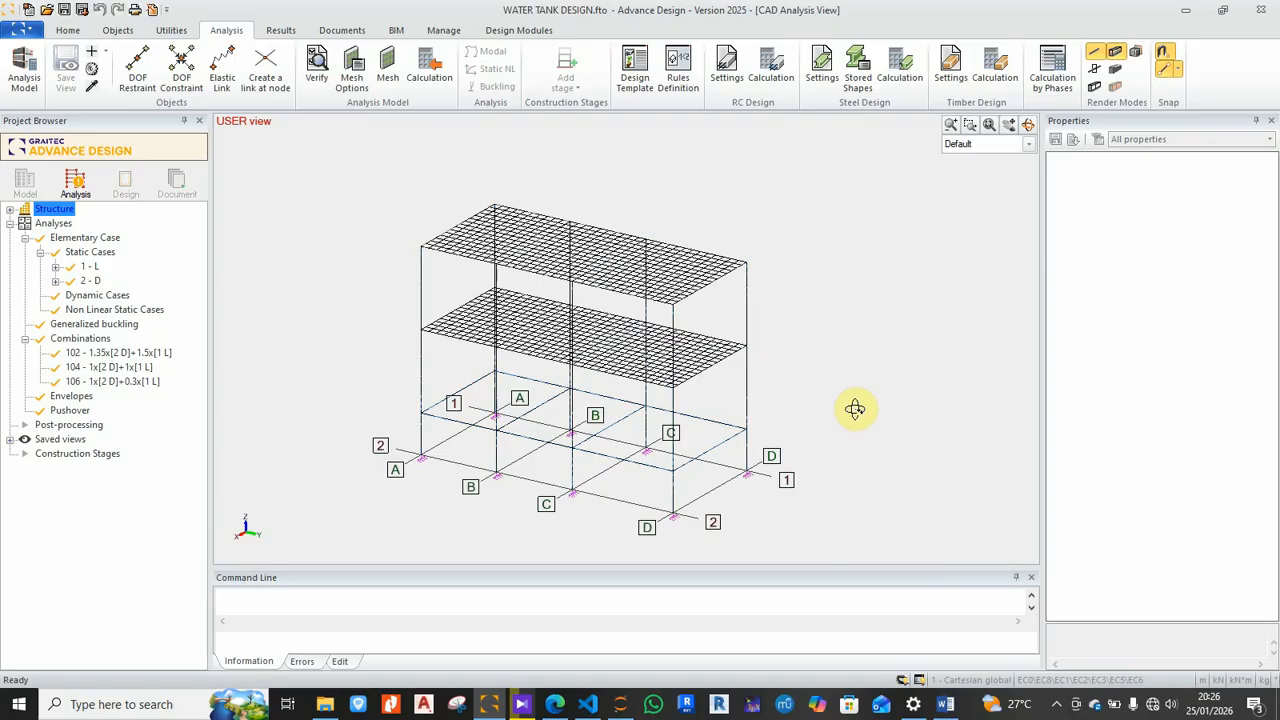
scroll(757, 363, "up", 5)
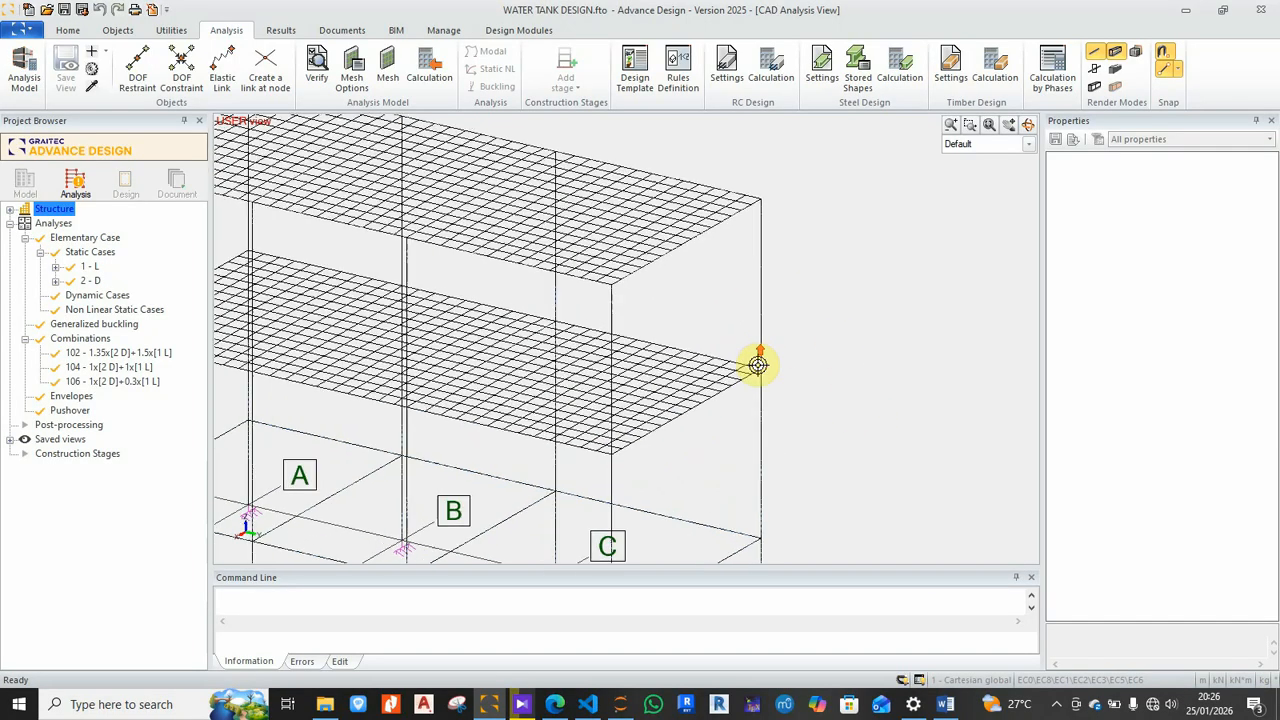
scroll(757, 364, "down", 5)
right_click(808, 345)
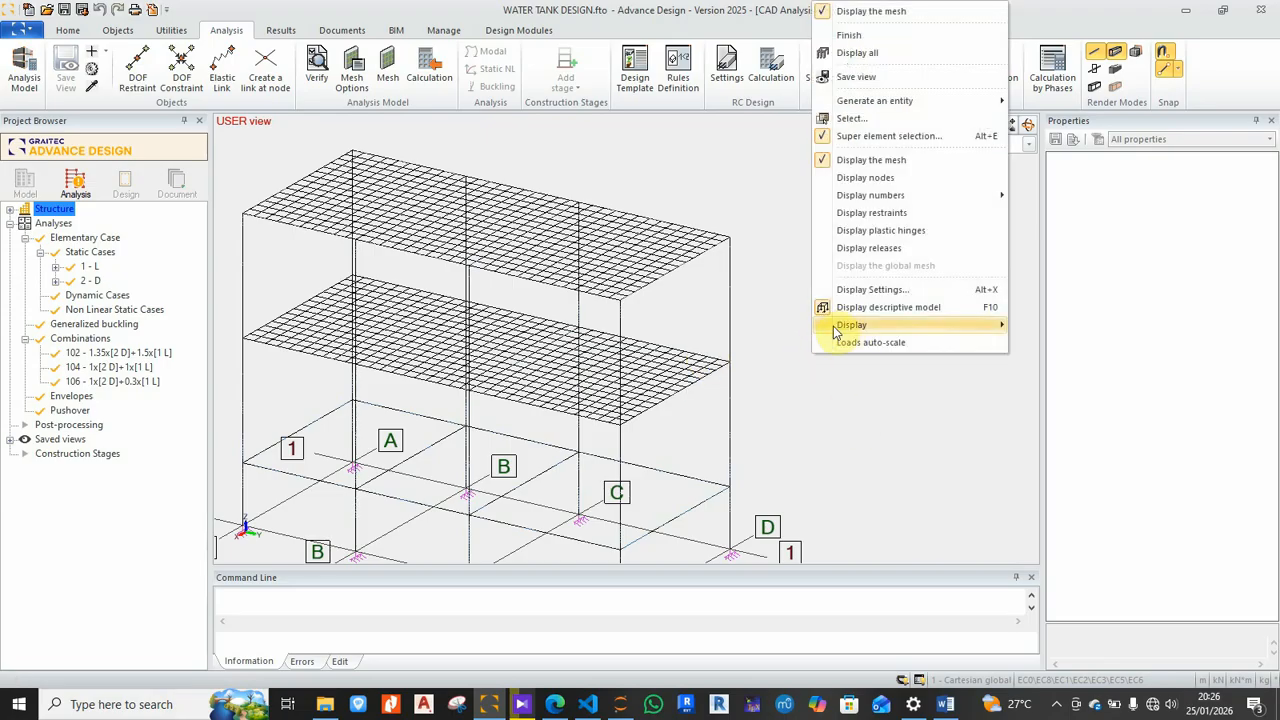
left_click(860, 177)
scroll(820, 349, "down", 2)
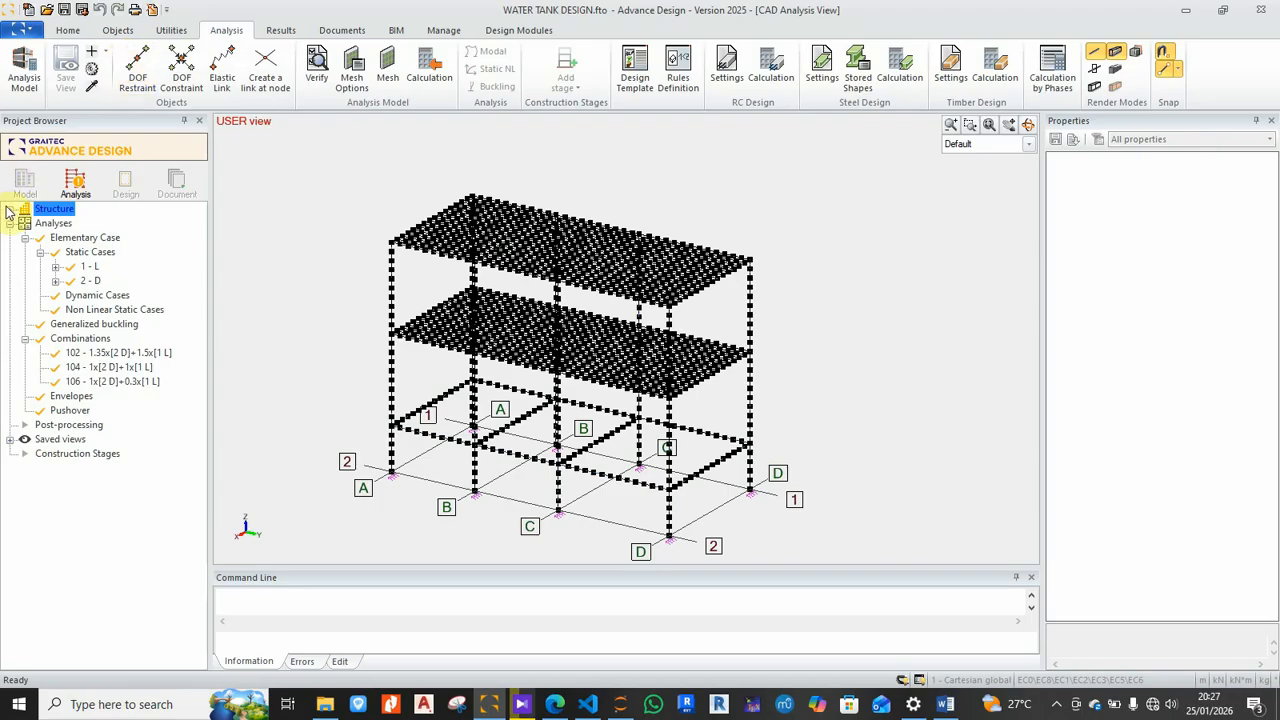
left_click(24, 182)
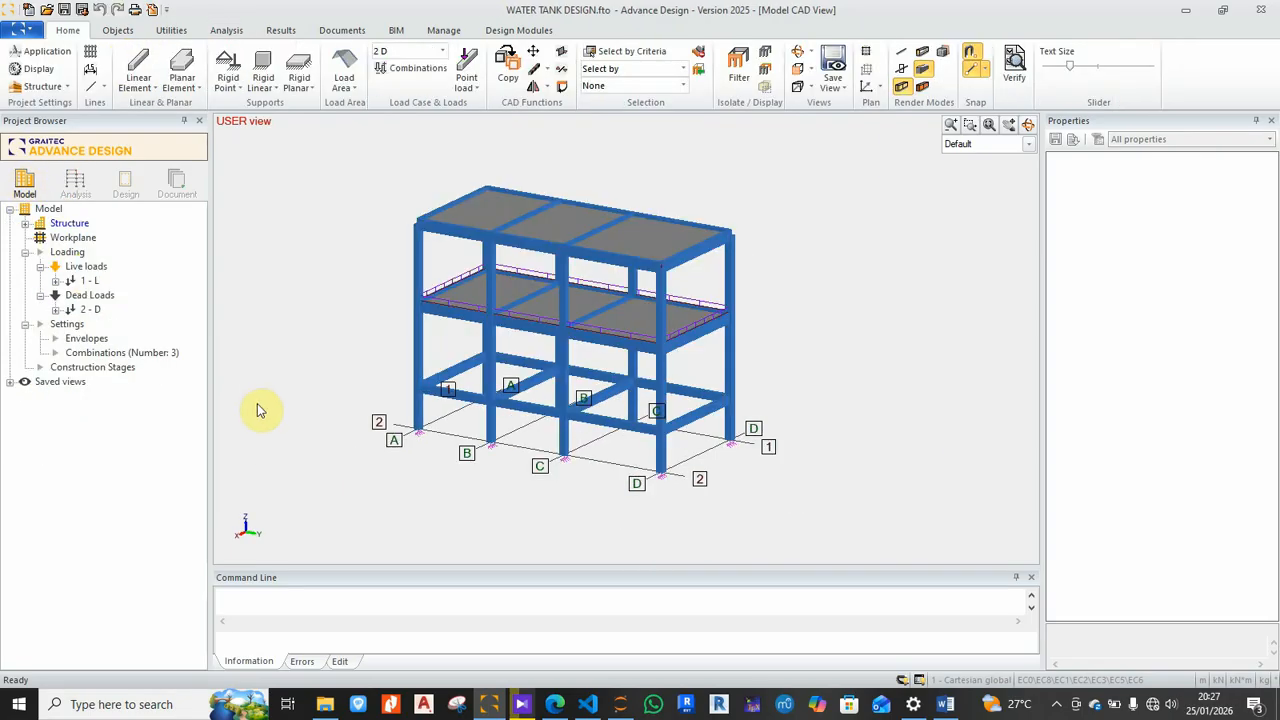
Step: Create a new analysis model and run the calculation with RC calculation included
left_click(76, 185)
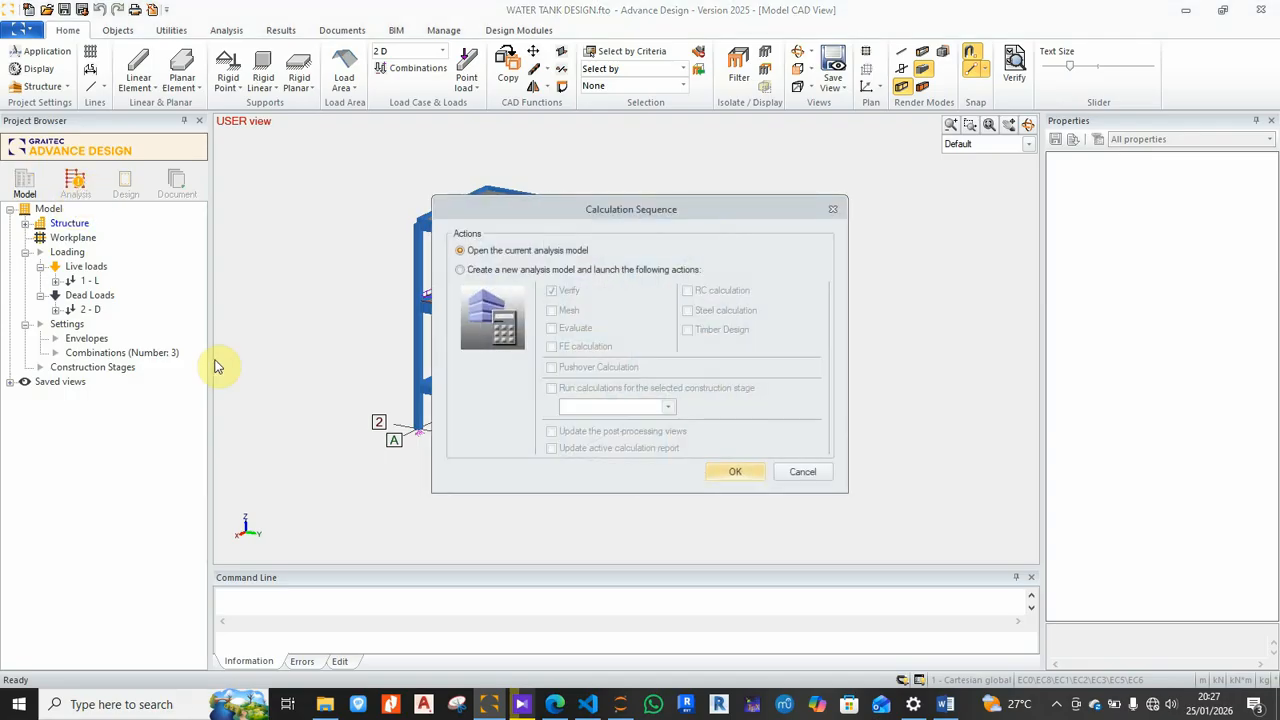
left_click(499, 272)
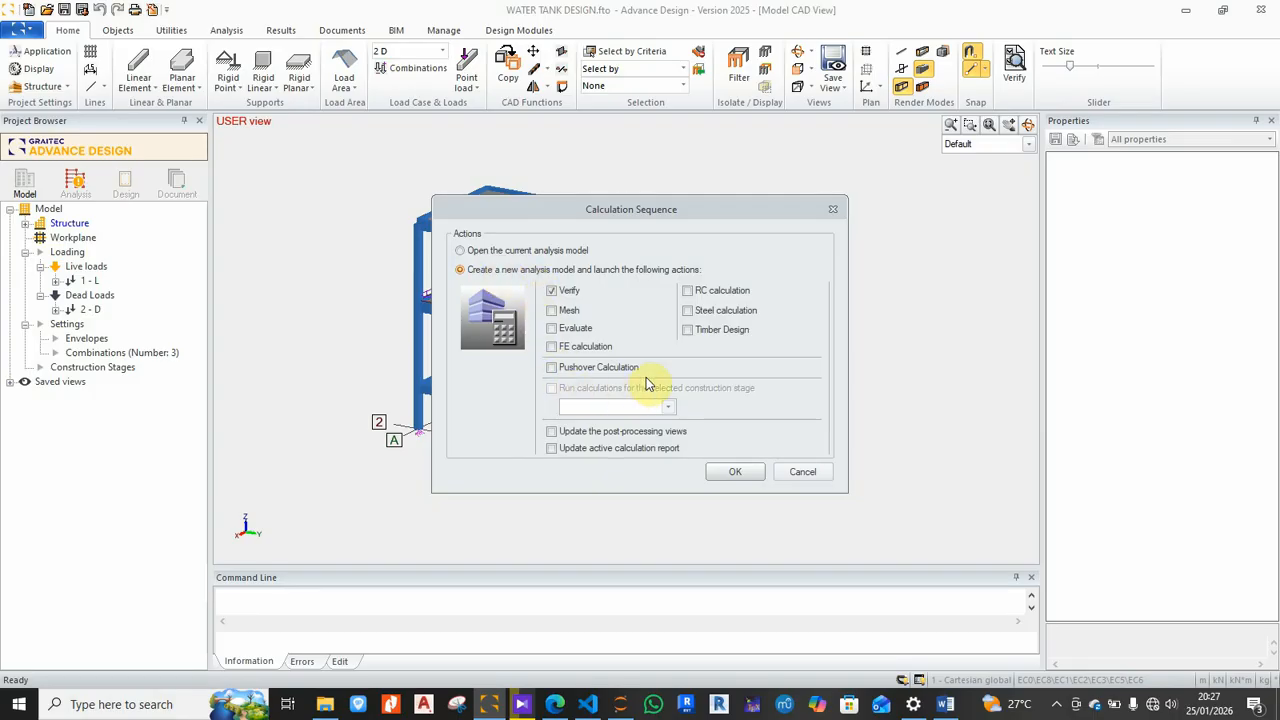
left_click(687, 291)
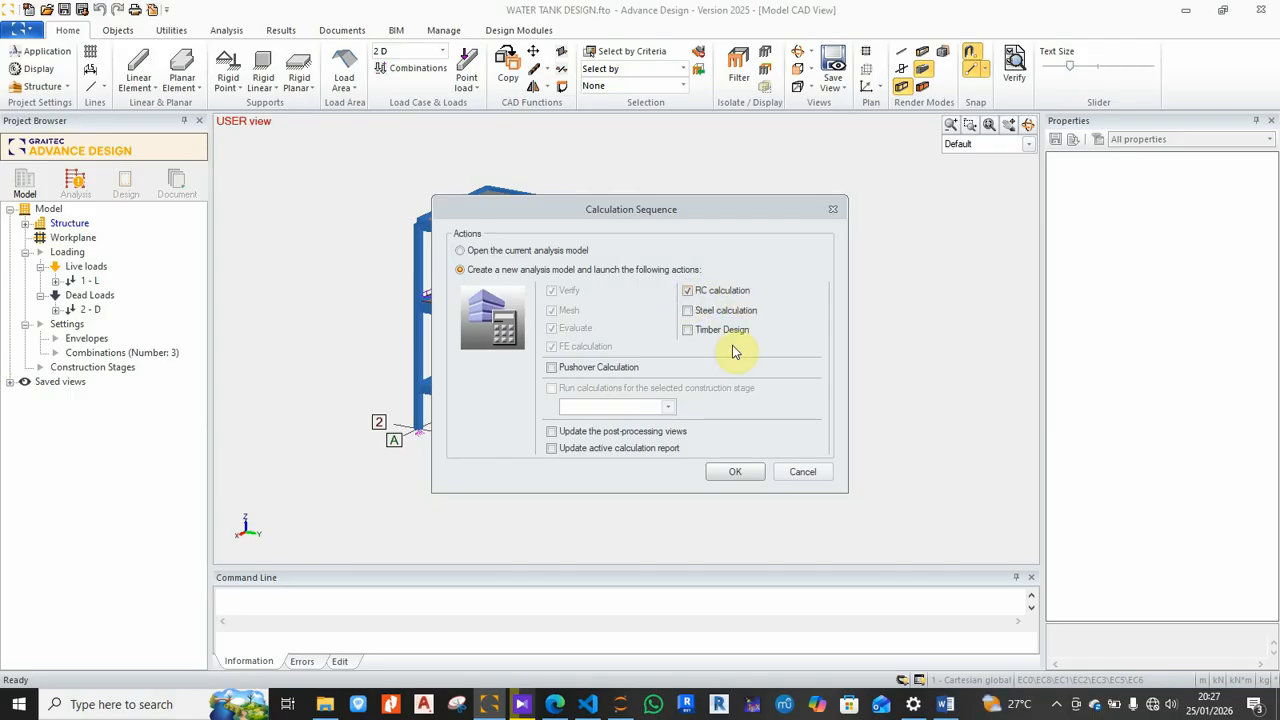
left_click(738, 472)
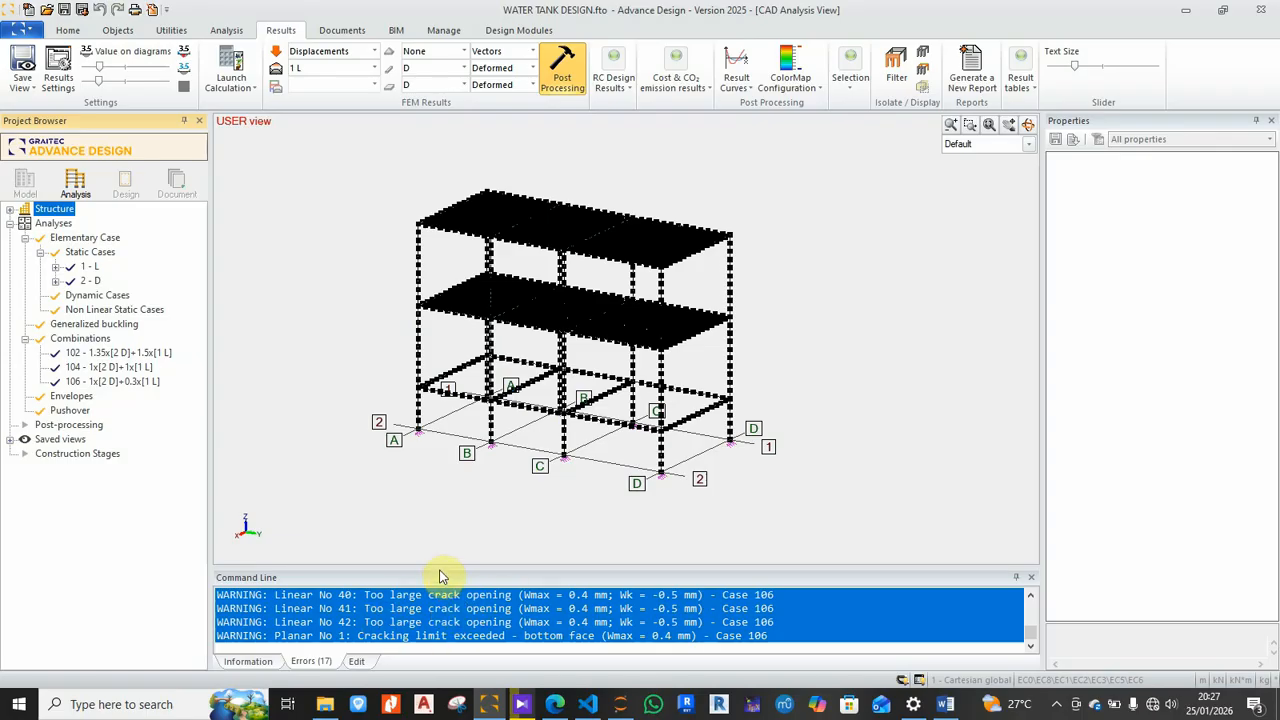
left_click_drag(441, 564, 474, 388)
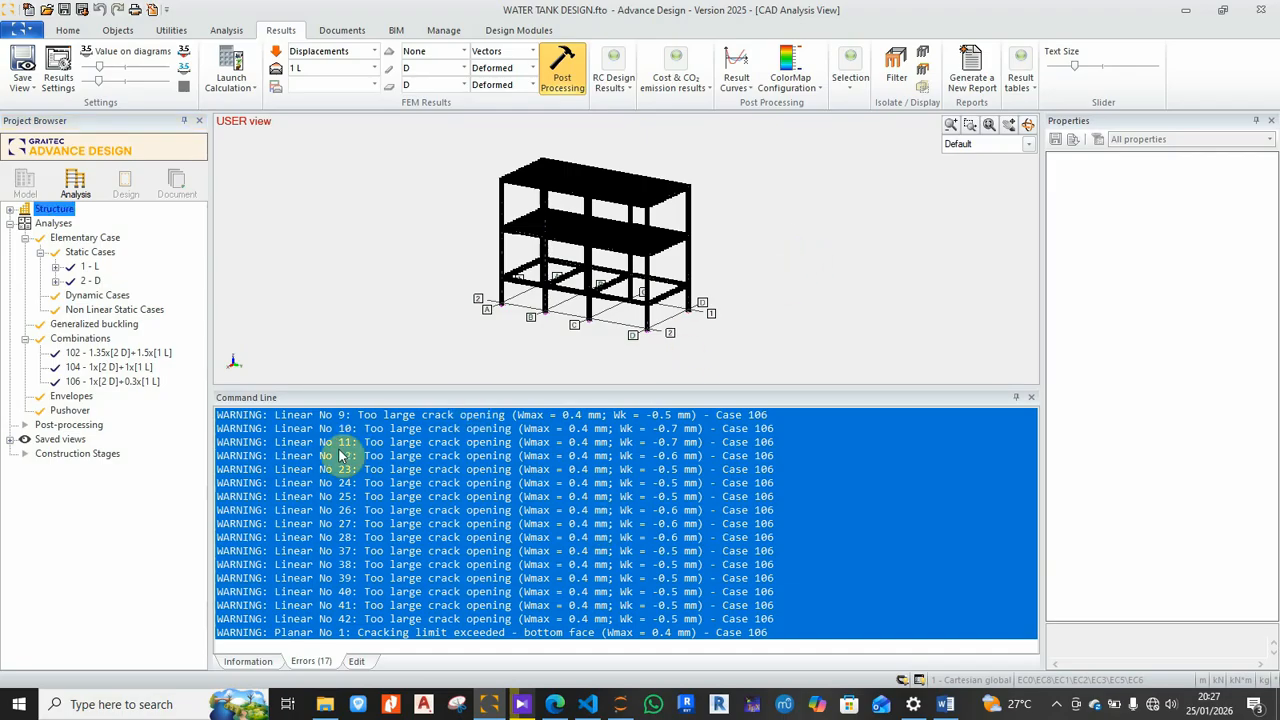
left_click(250, 425)
left_click_drag(251, 434, 248, 595)
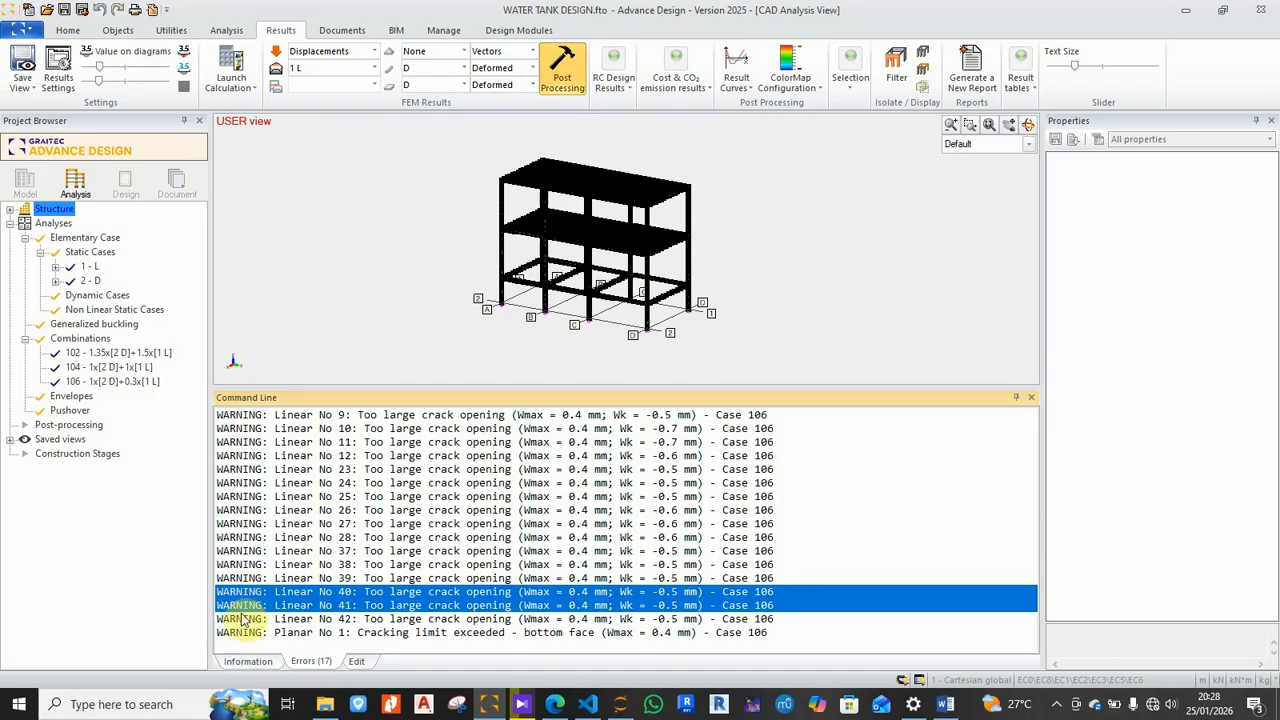
left_click(241, 619)
left_click(245, 537)
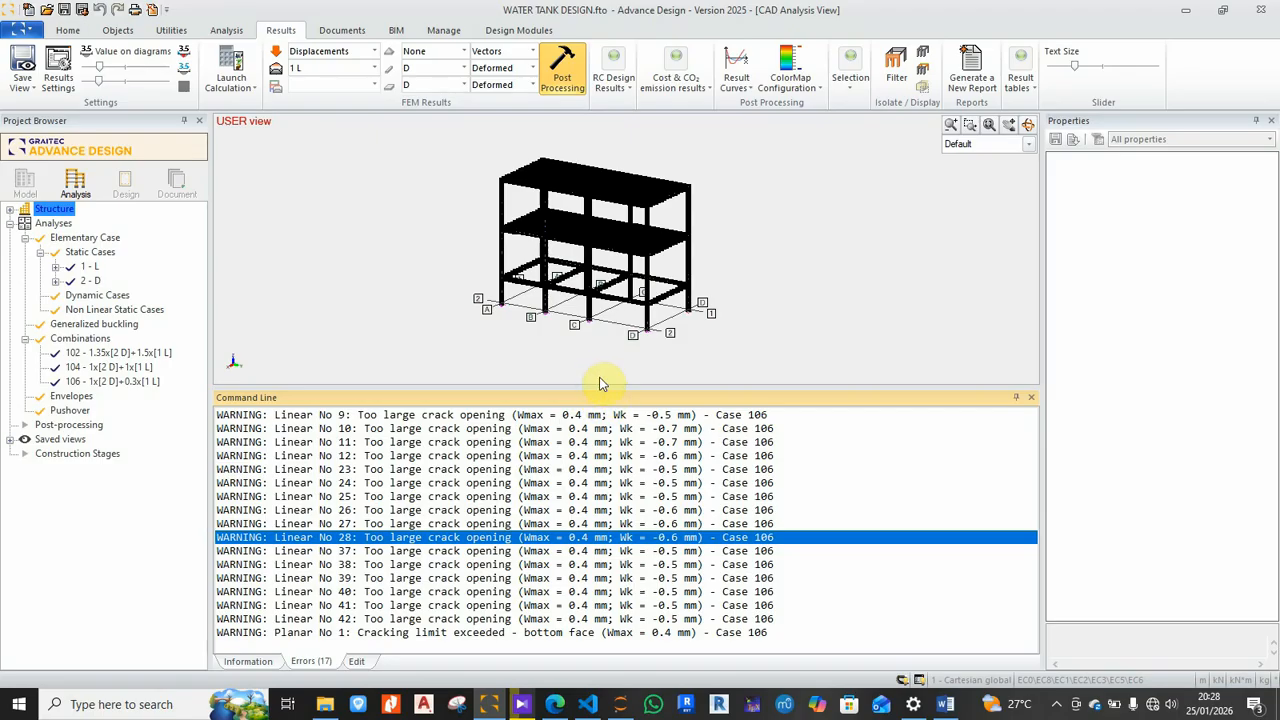
left_click_drag(600, 385, 601, 534)
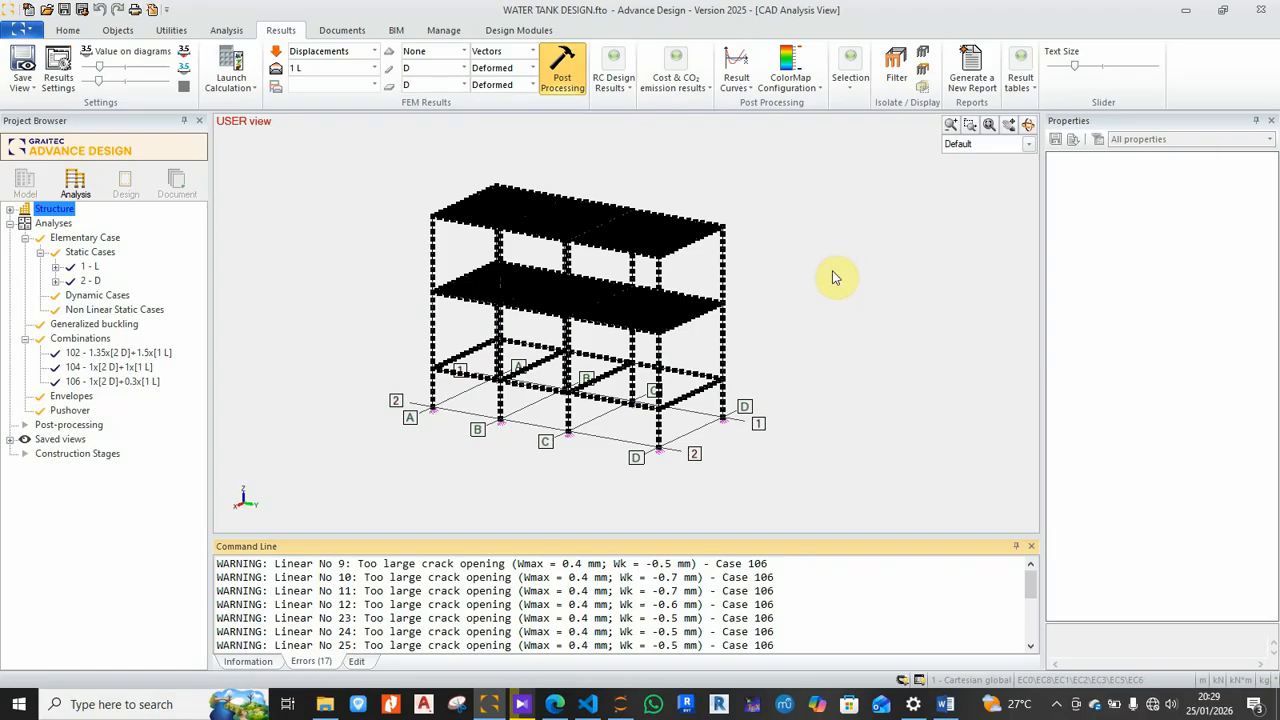
Step: Hide the finite-element mesh, reorient and shift the wireframe, and expand Saved views
scroll(770, 318, "up", 4)
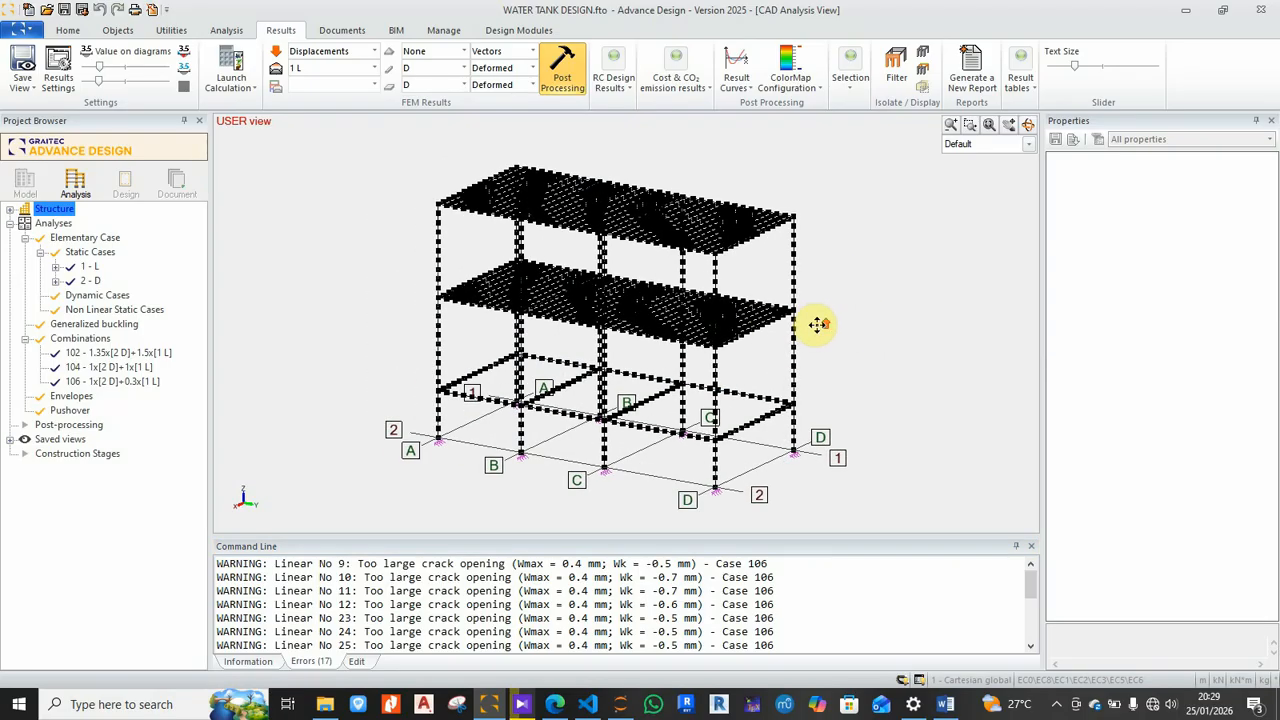
right_click(903, 228)
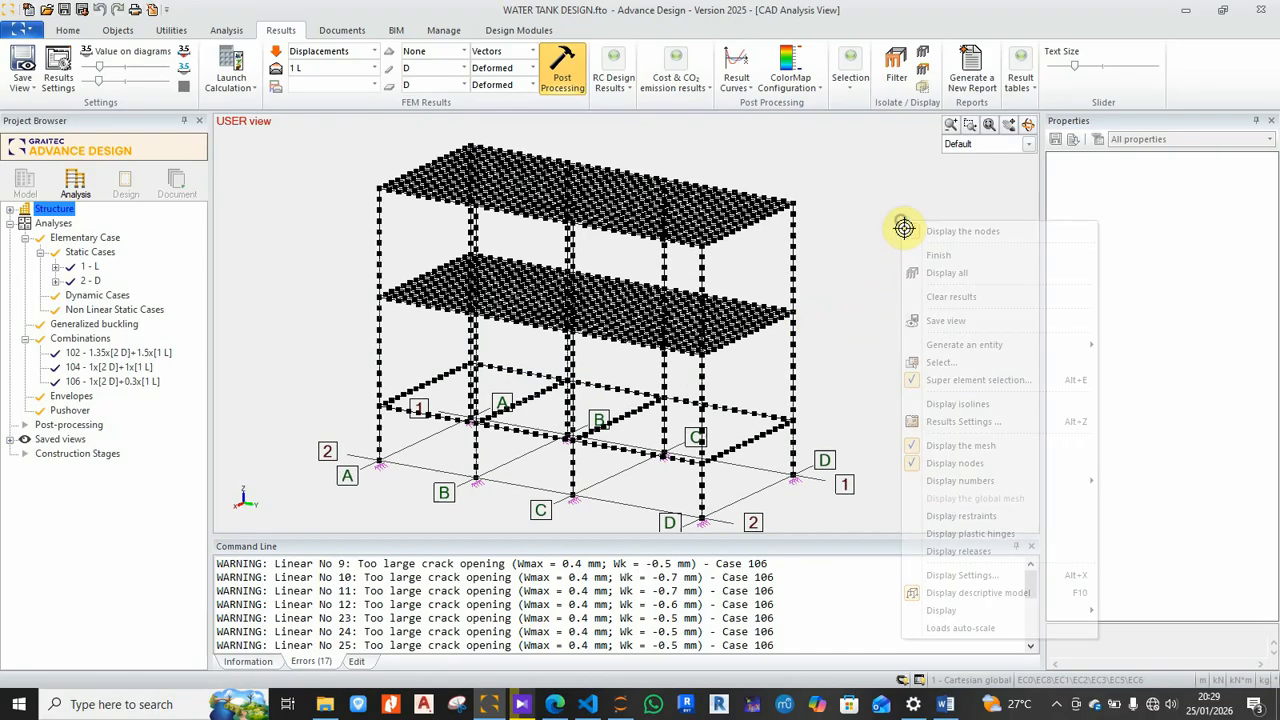
left_click(950, 446)
middle_click_drag(837, 434, 686, 357, "shift")
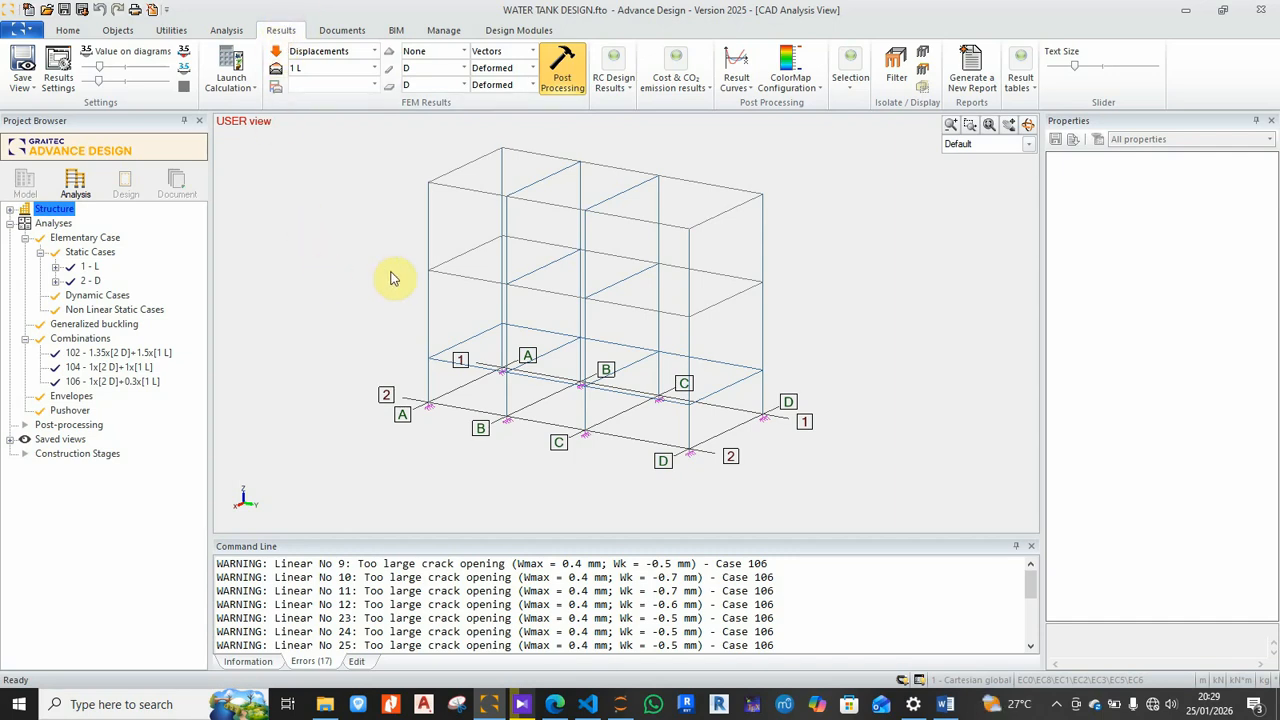
middle_click_drag(380, 279, 389, 269)
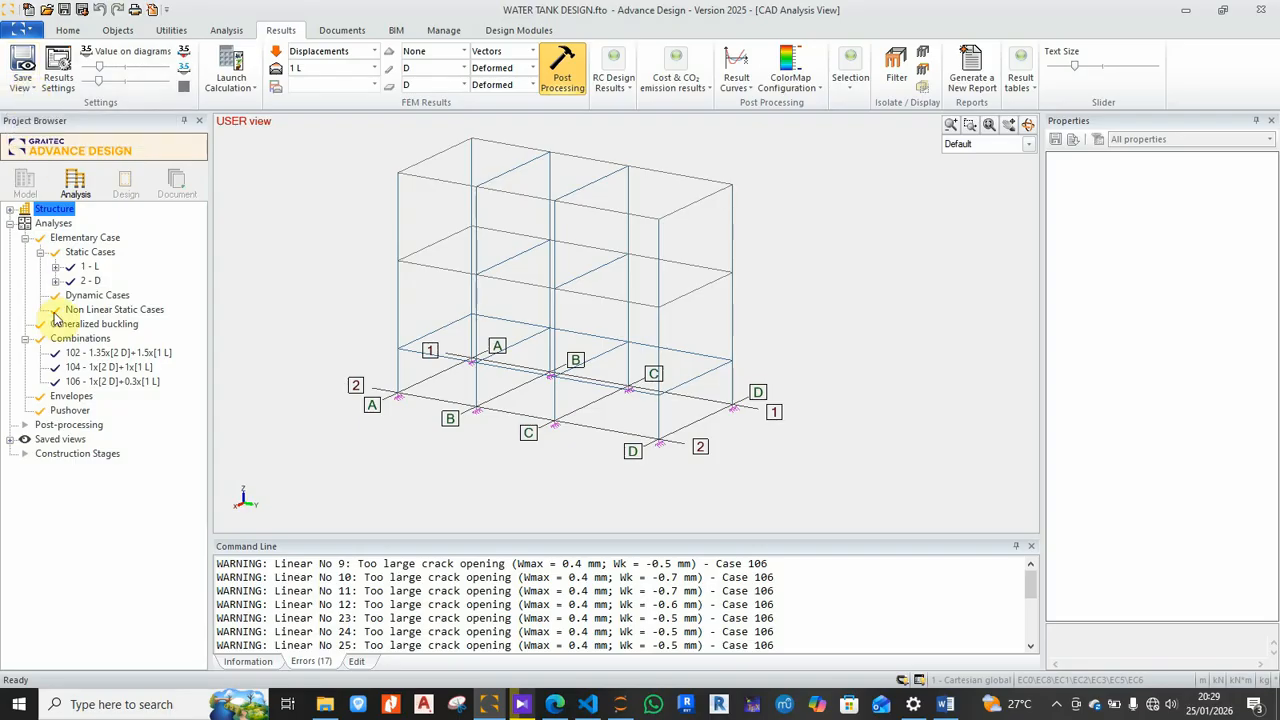
left_click(12, 440)
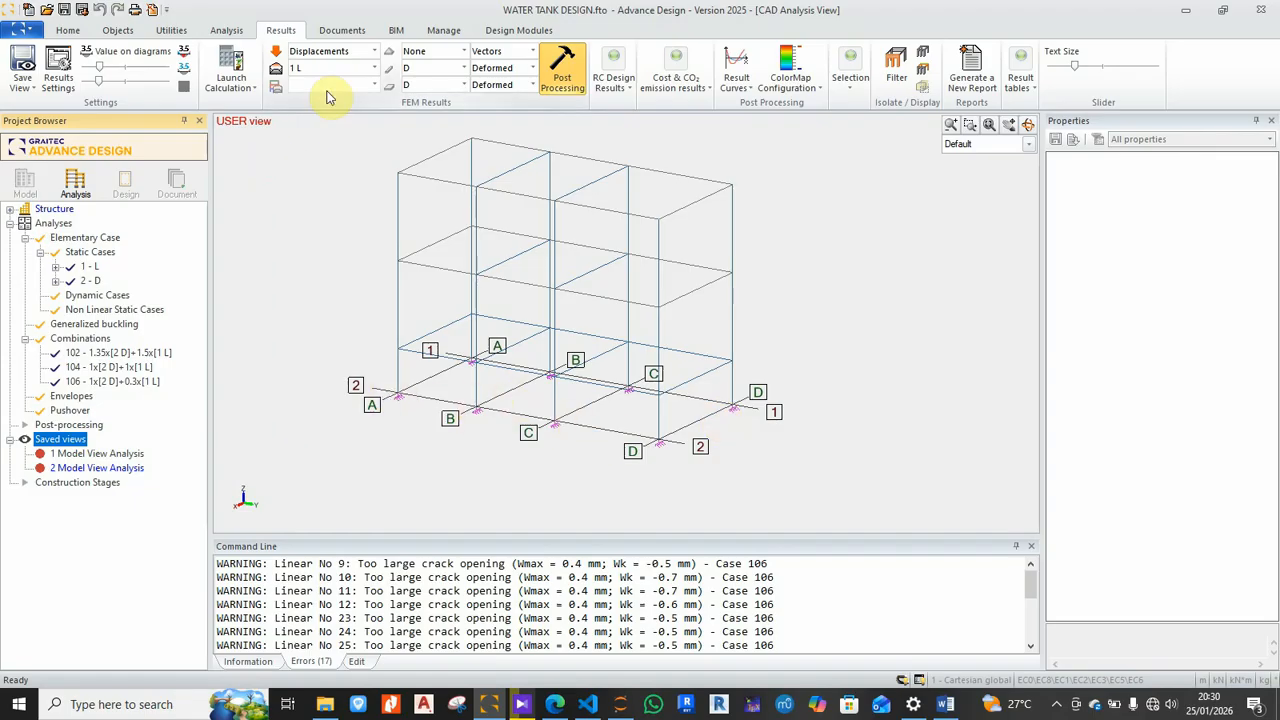
left_click(376, 54)
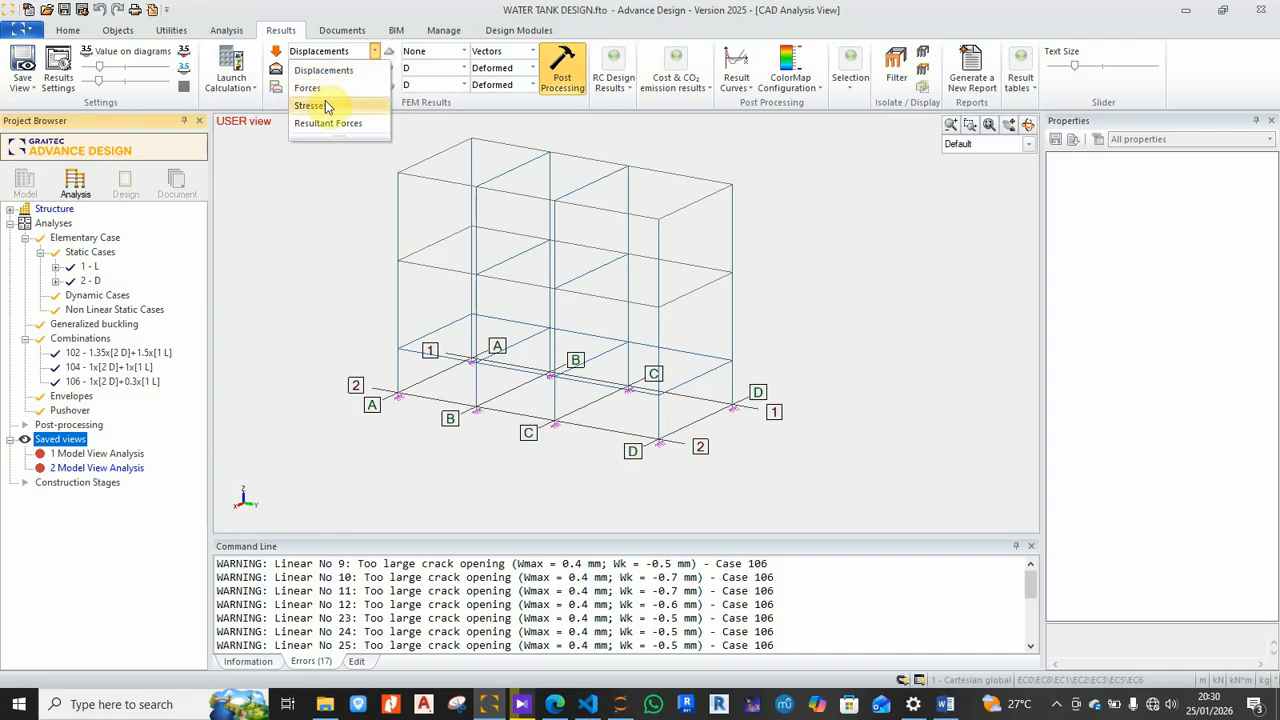
Step: Show load case 1 L displacements with the linear element component set to D
left_click(311, 213)
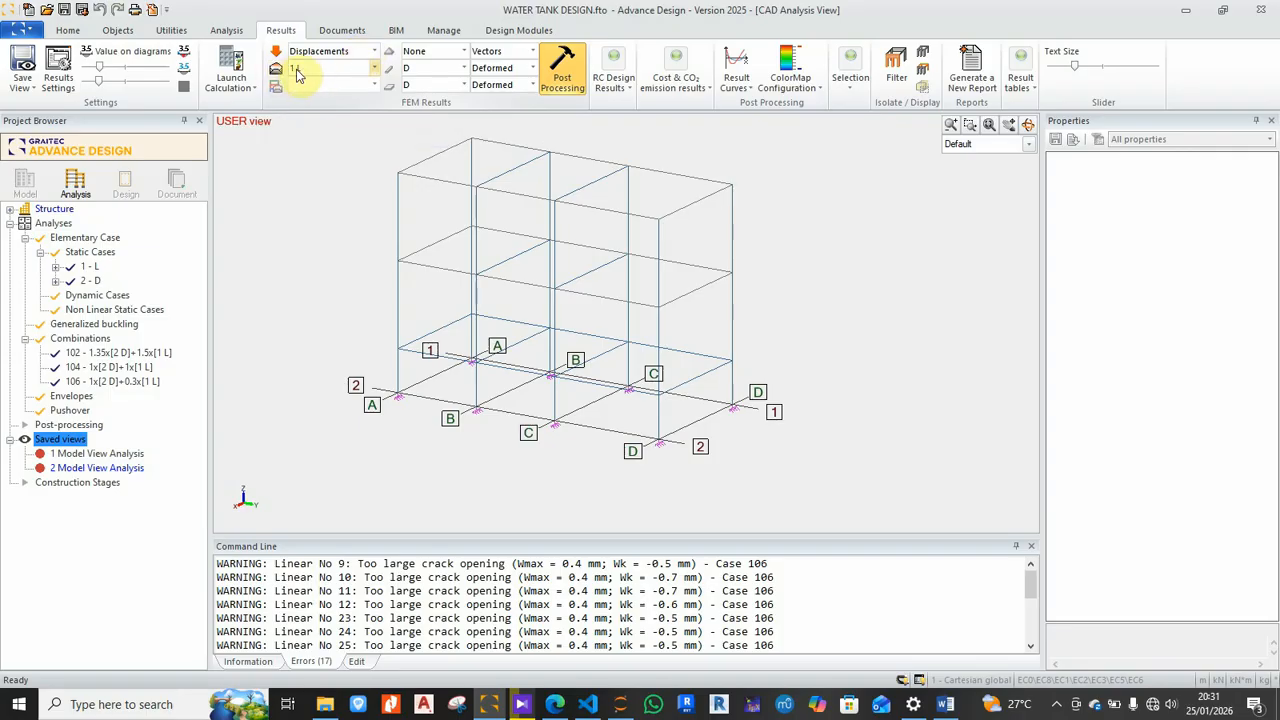
left_click(375, 72)
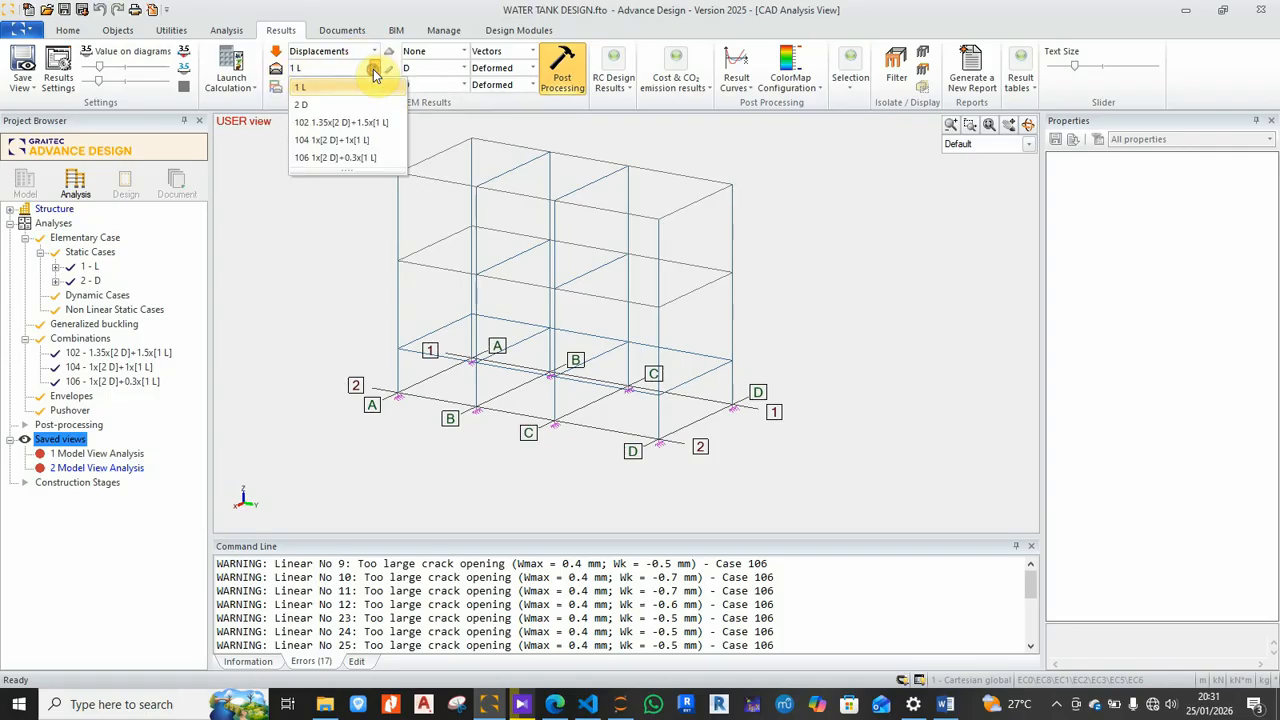
left_click(373, 72)
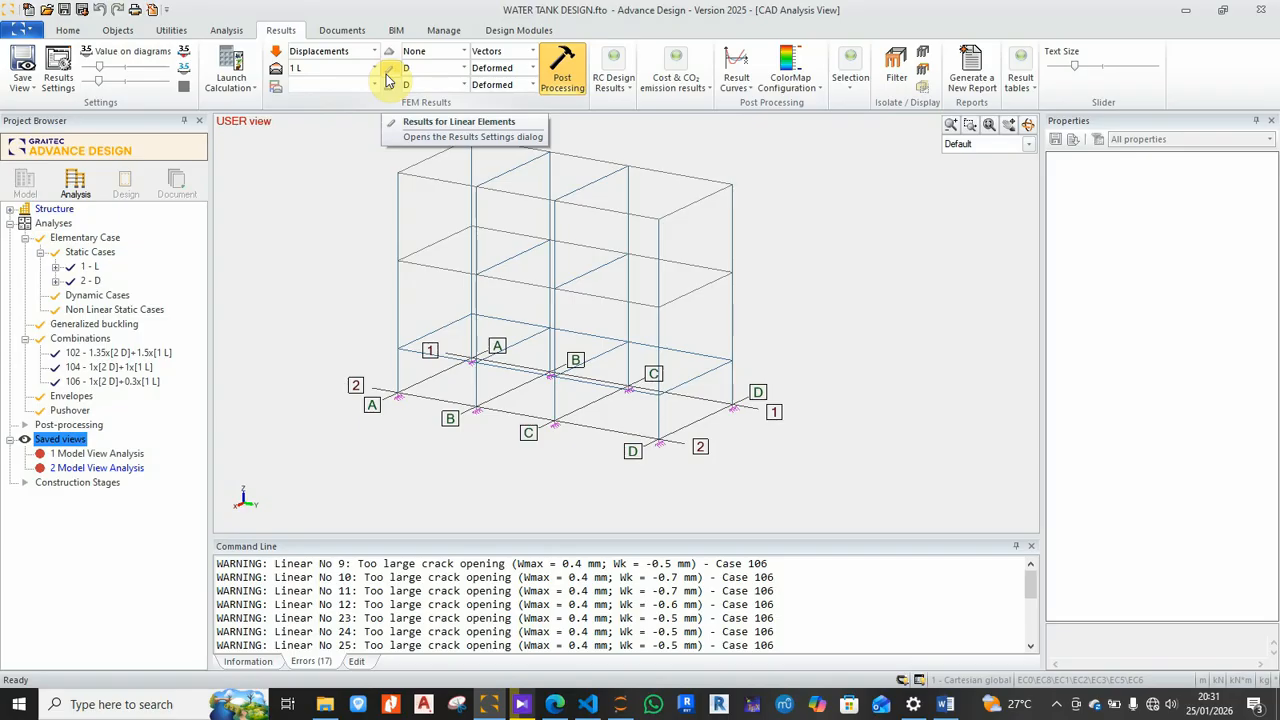
left_click(464, 68)
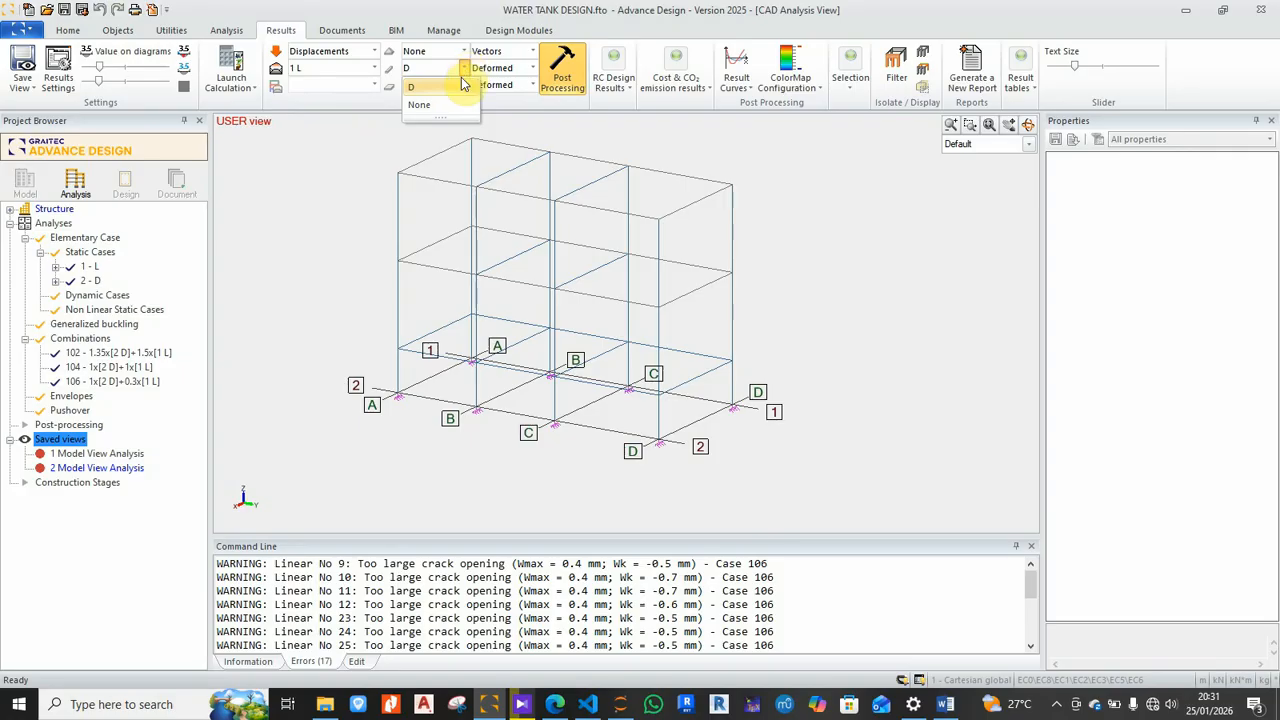
left_click(460, 88)
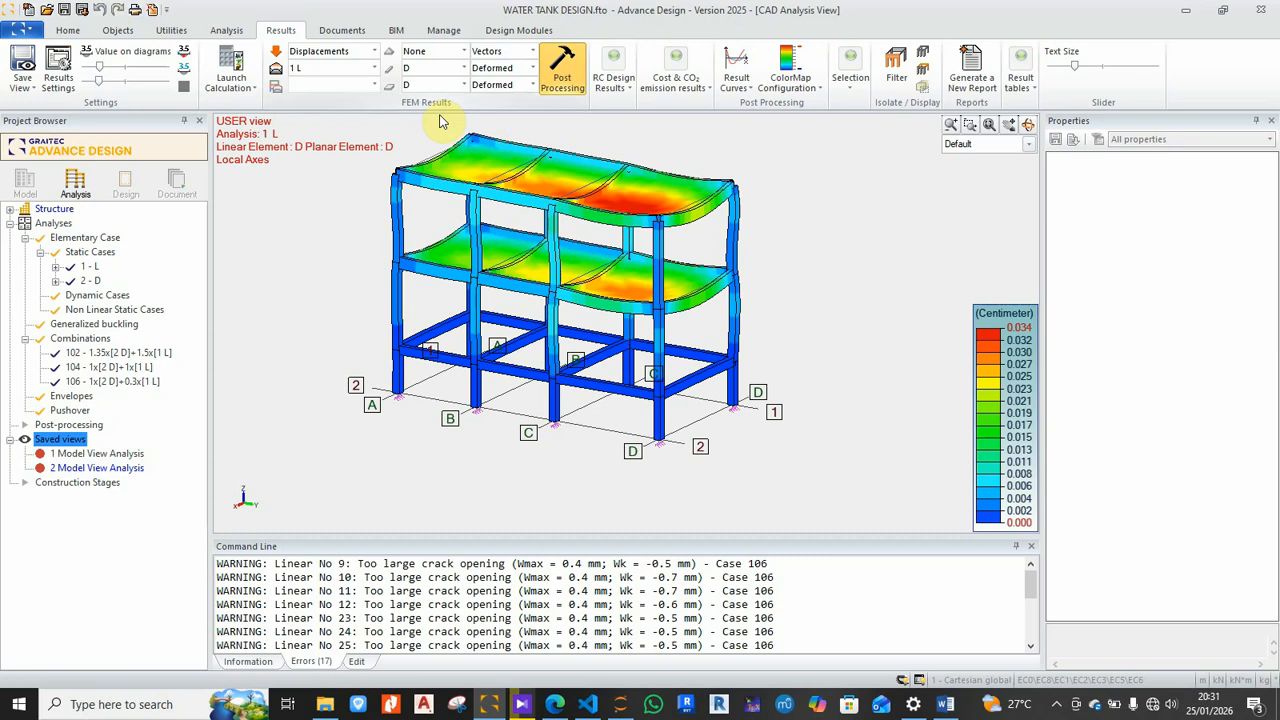
Step: Set the planar element displacement component to D and pan the model slightly right
left_click(465, 86)
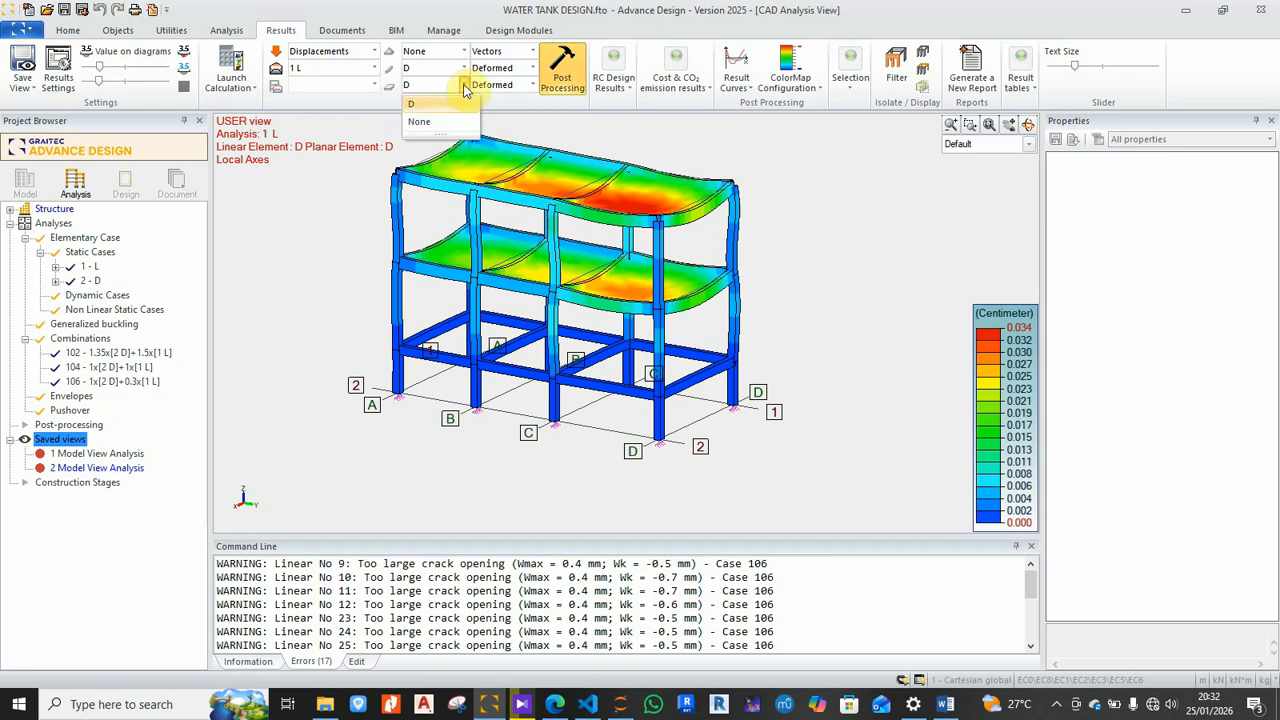
left_click(425, 104)
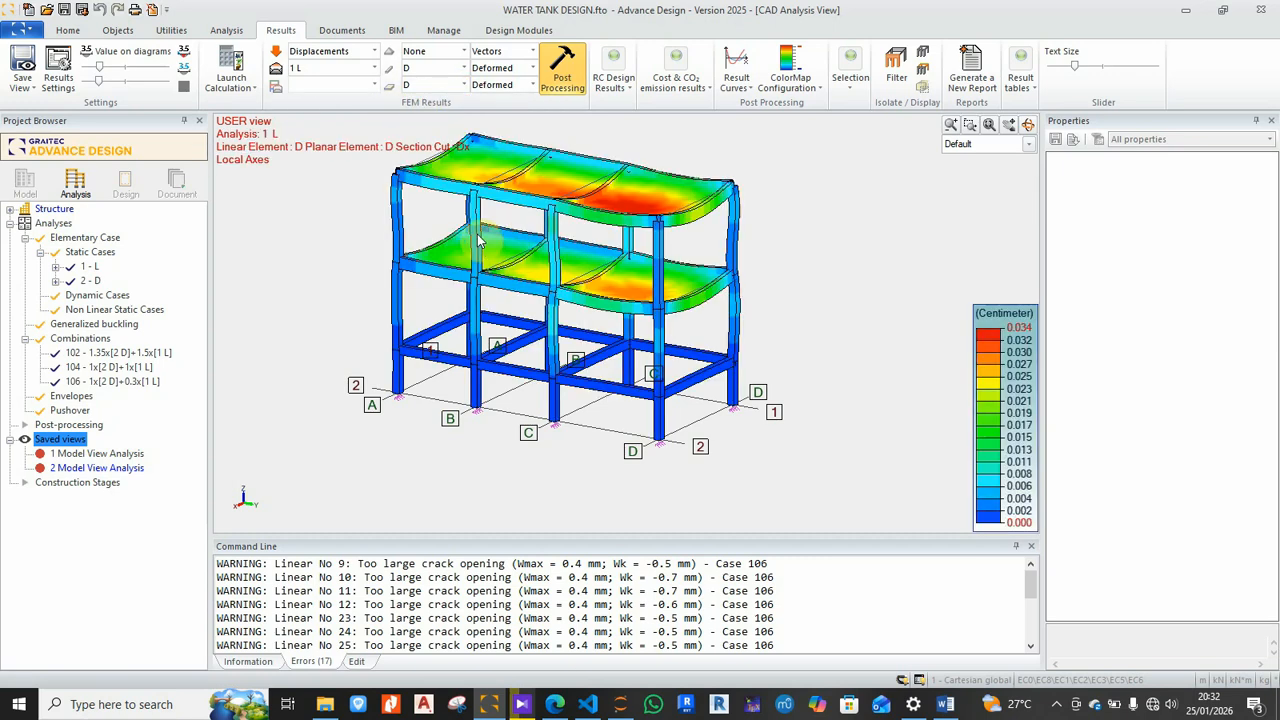
middle_click_drag(500, 243, 530, 242)
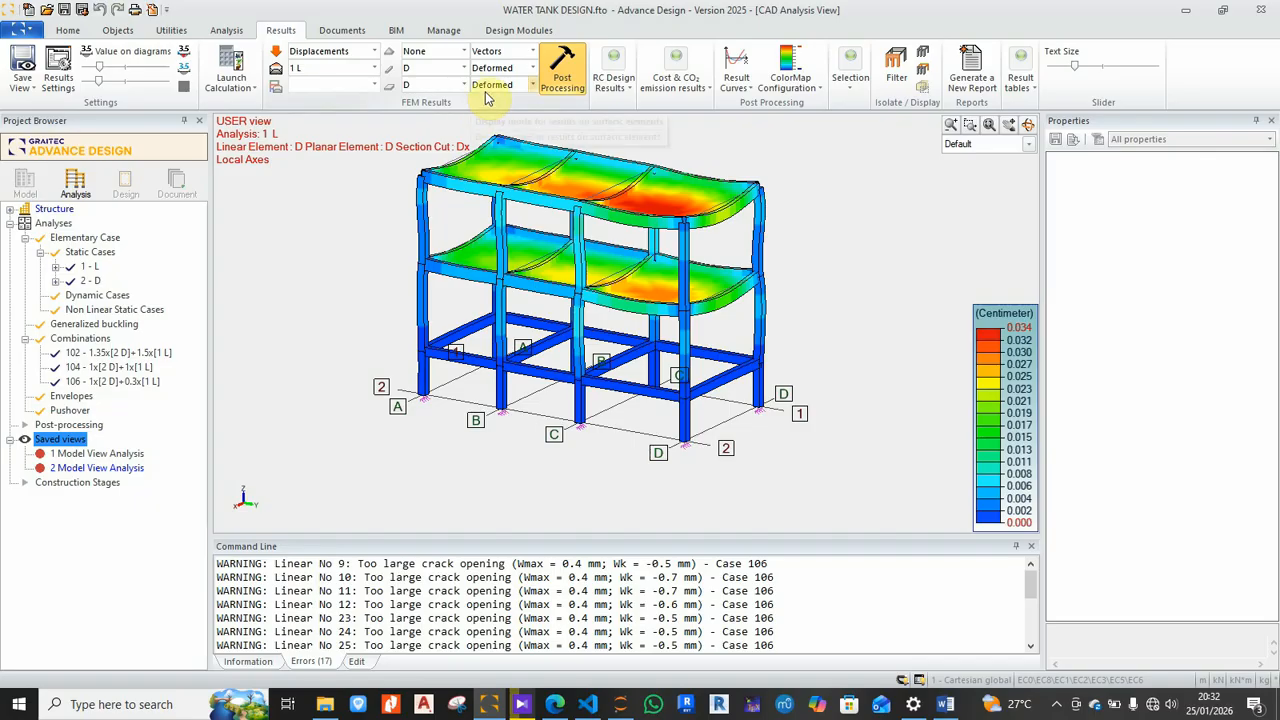
Step: Display support and linear element results as numeric Values
left_click(533, 55)
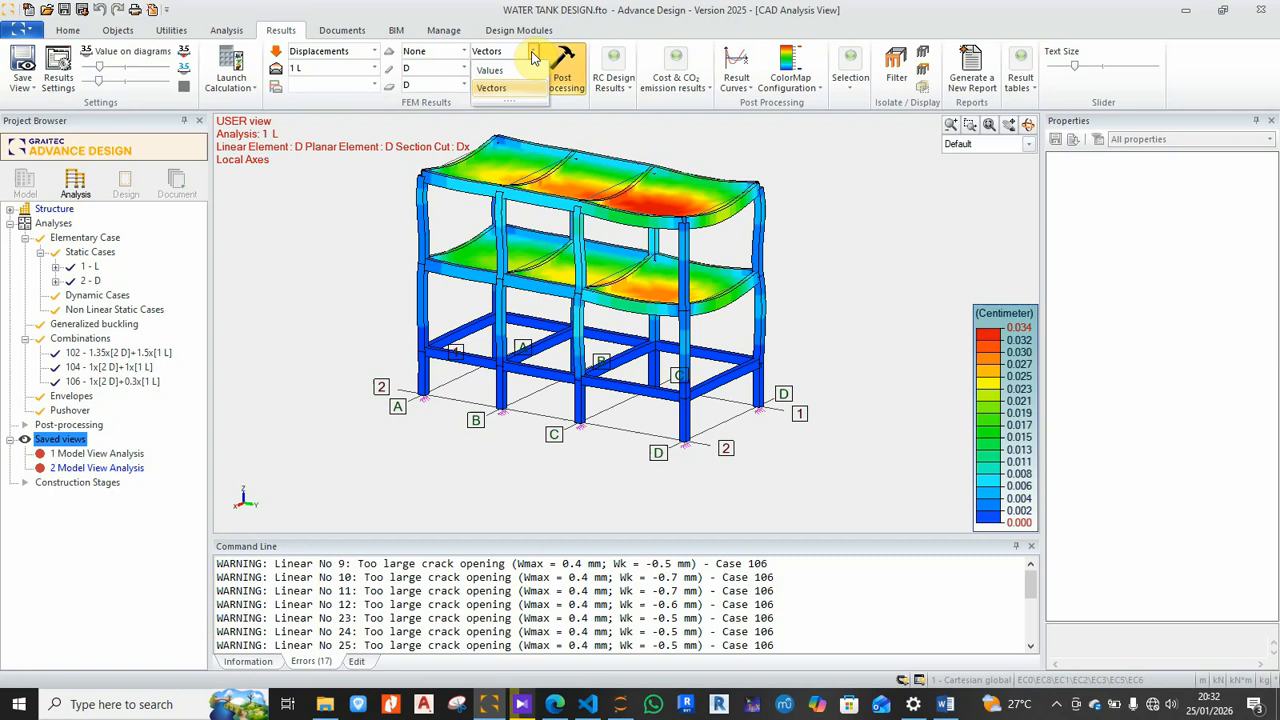
left_click(490, 70)
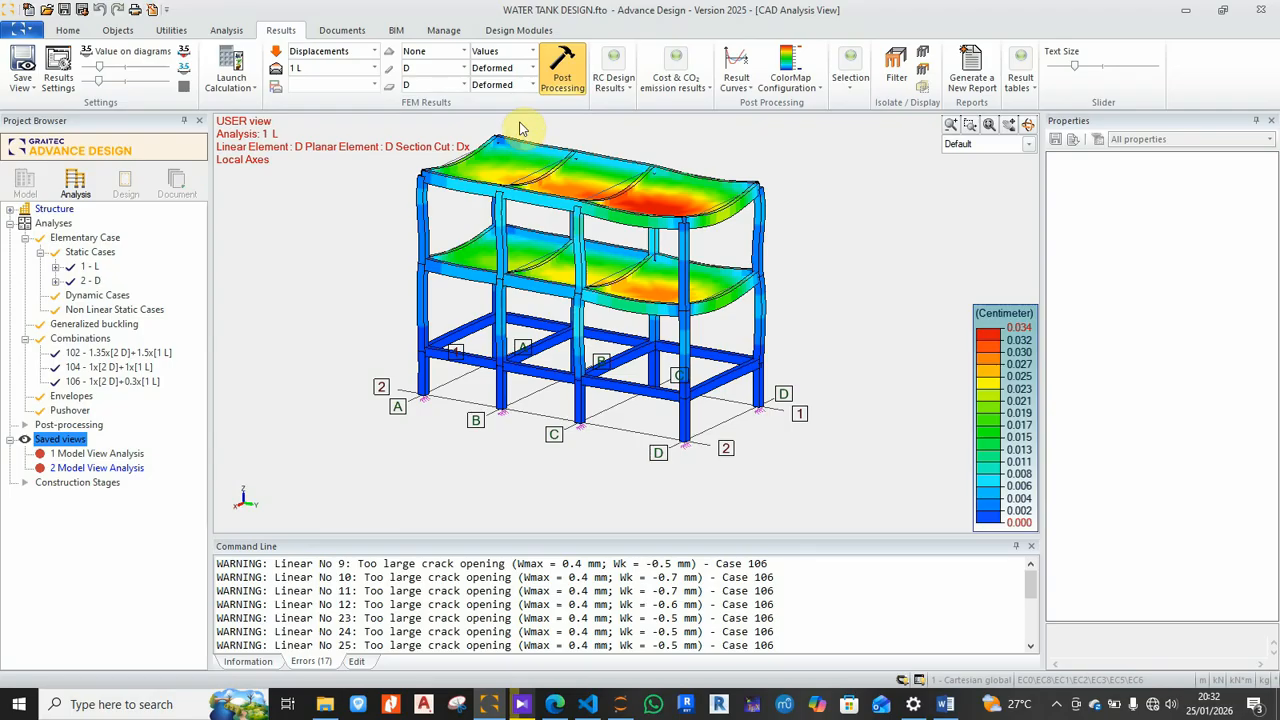
left_click(533, 67)
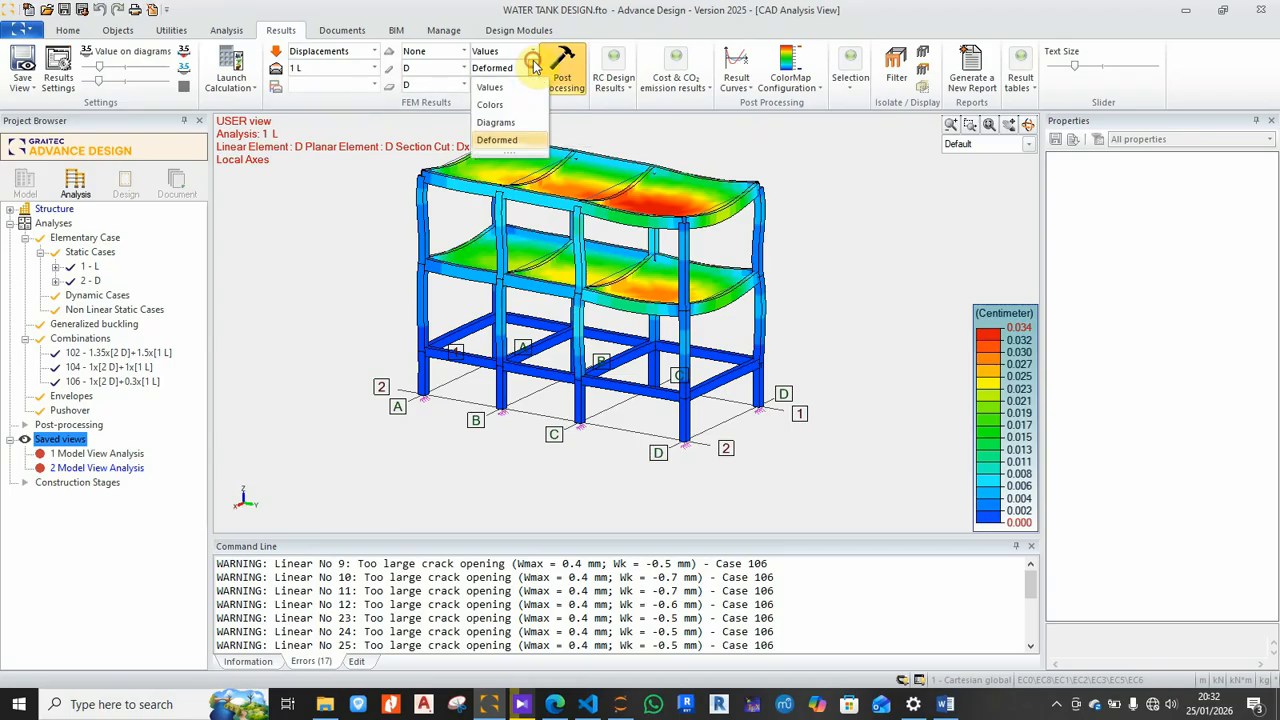
left_click(533, 67)
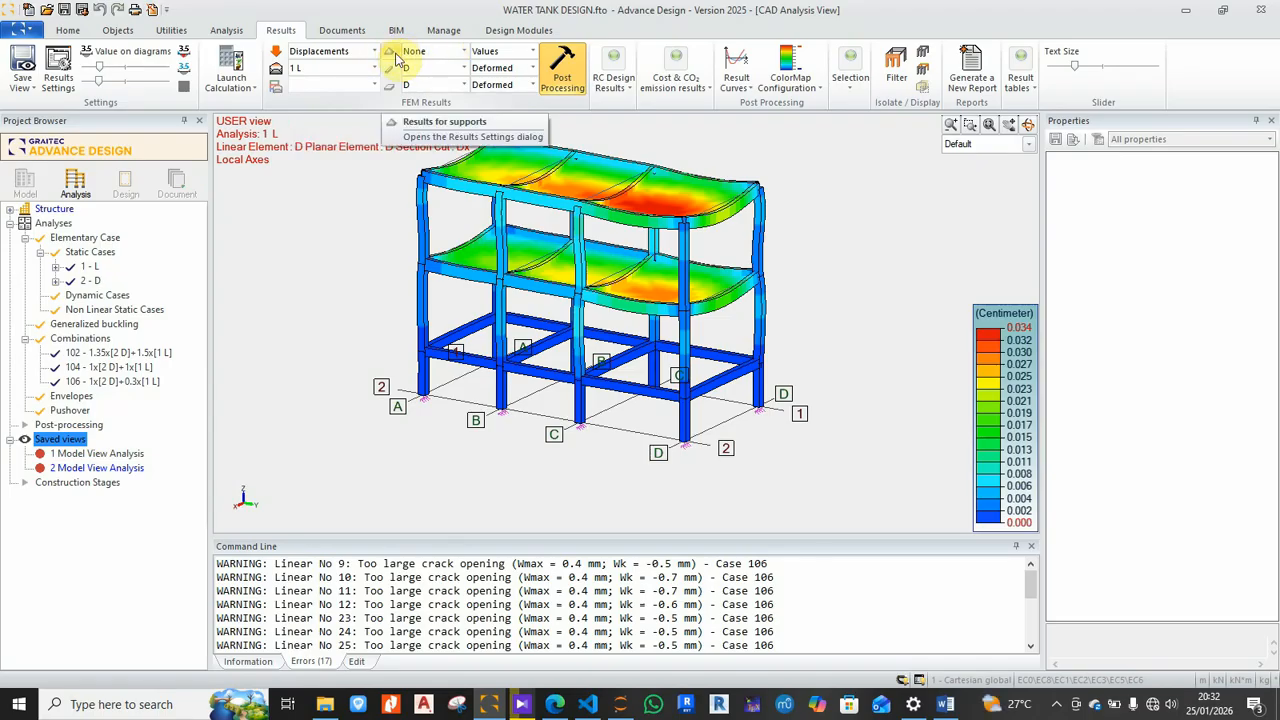
left_click(533, 51)
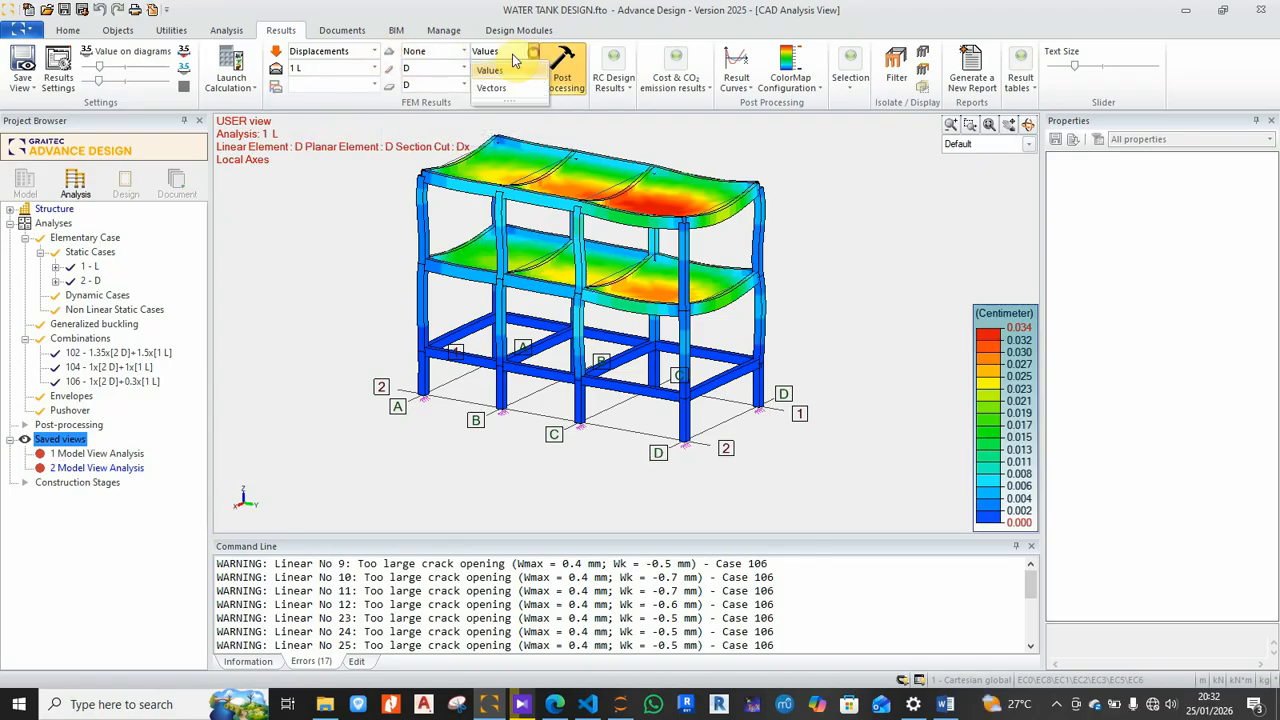
left_click(500, 72)
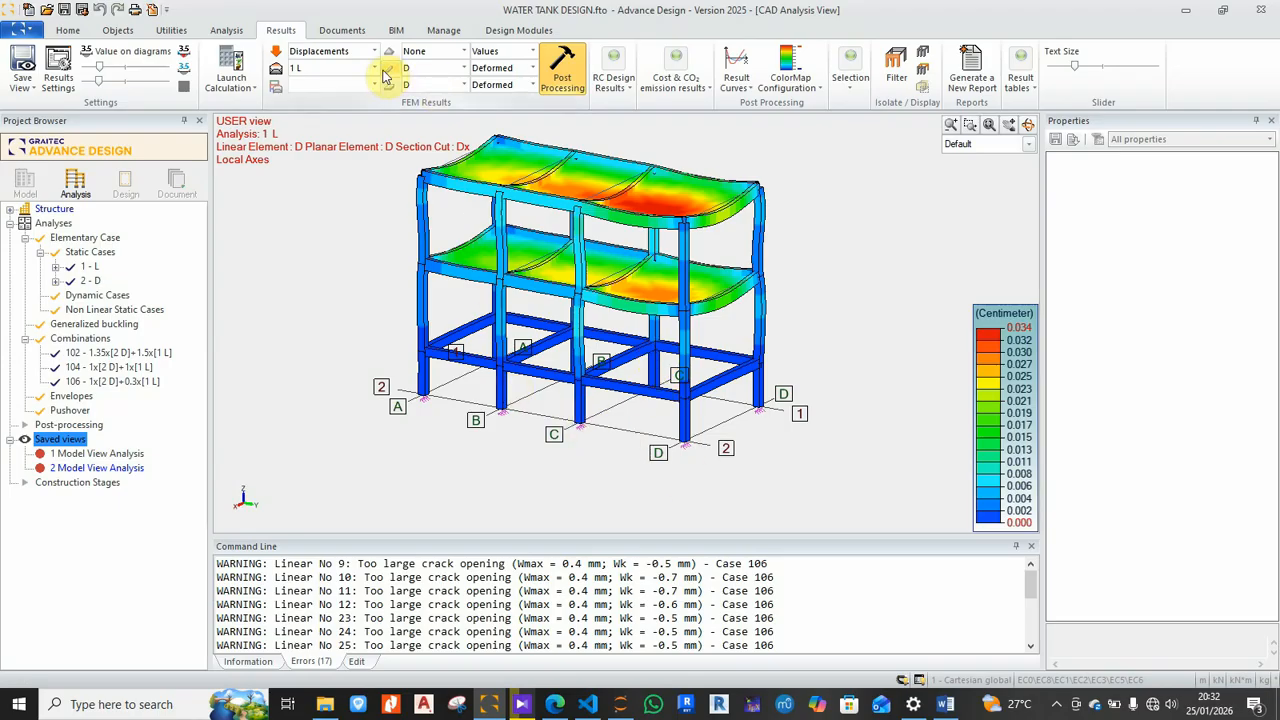
left_click(532, 68)
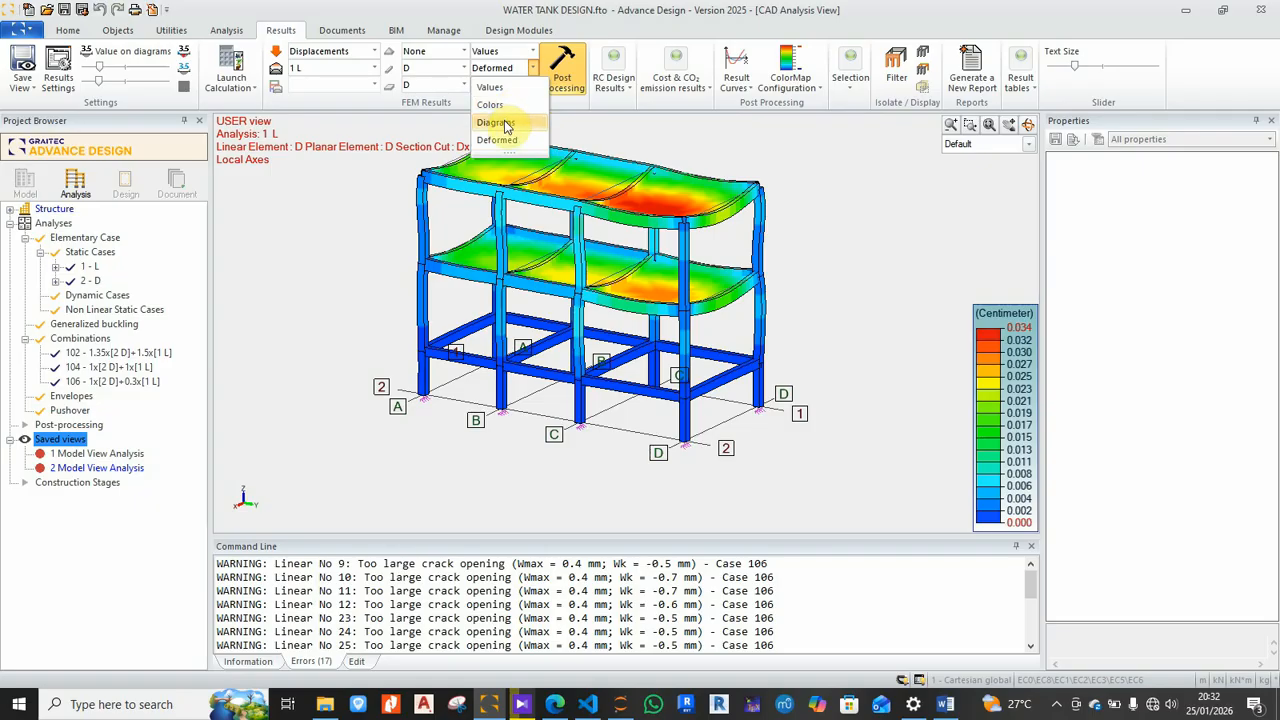
left_click(500, 88)
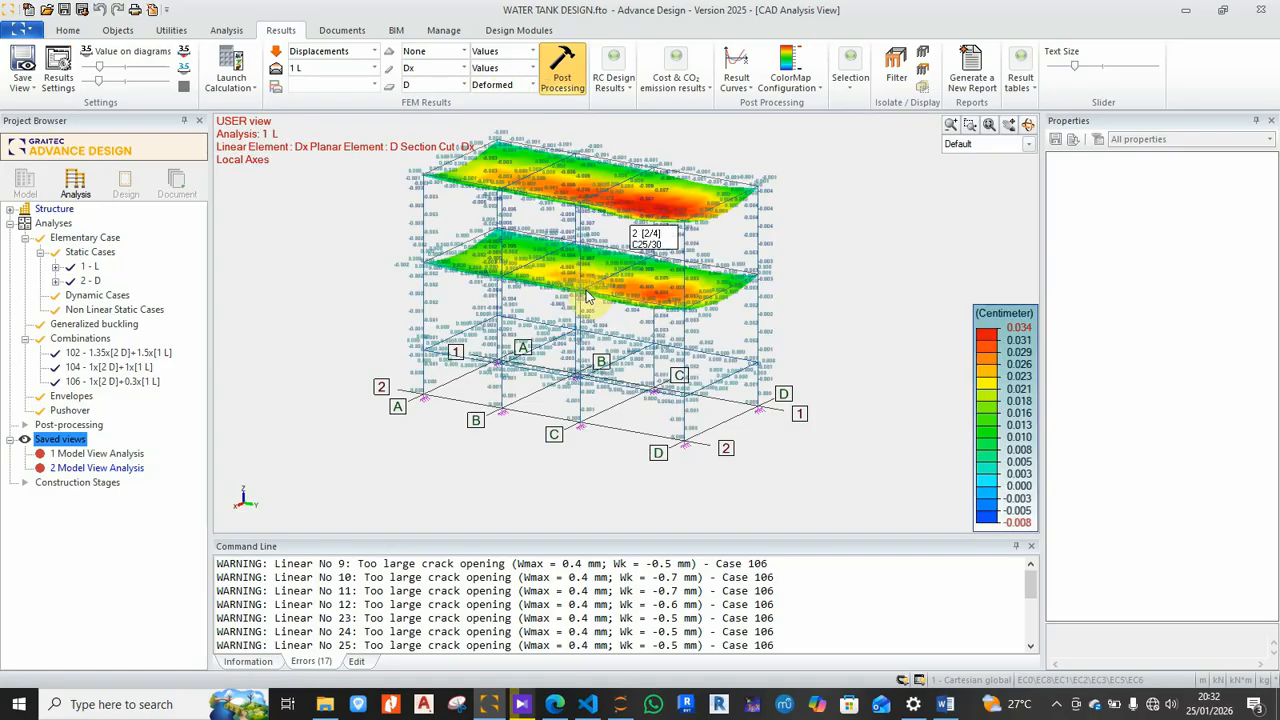
Step: Show planar element results as numeric values
scroll(585, 155, "up", 8)
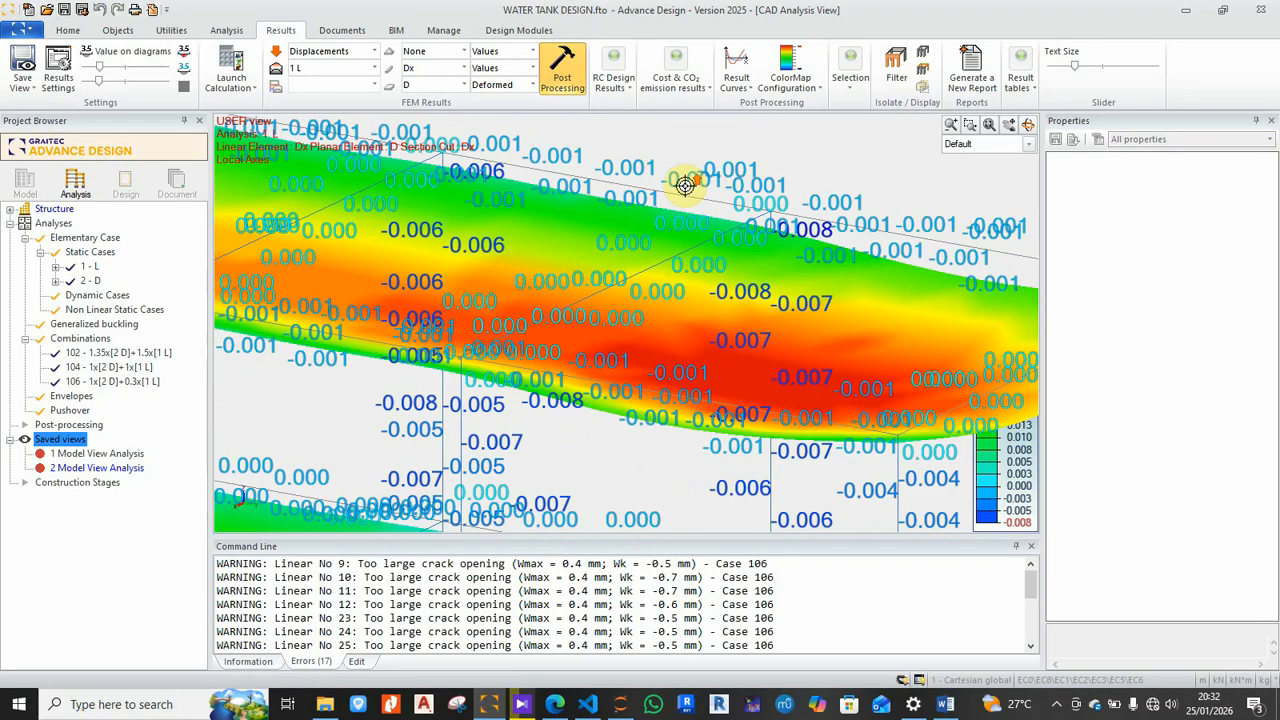
scroll(681, 194, "down", 10)
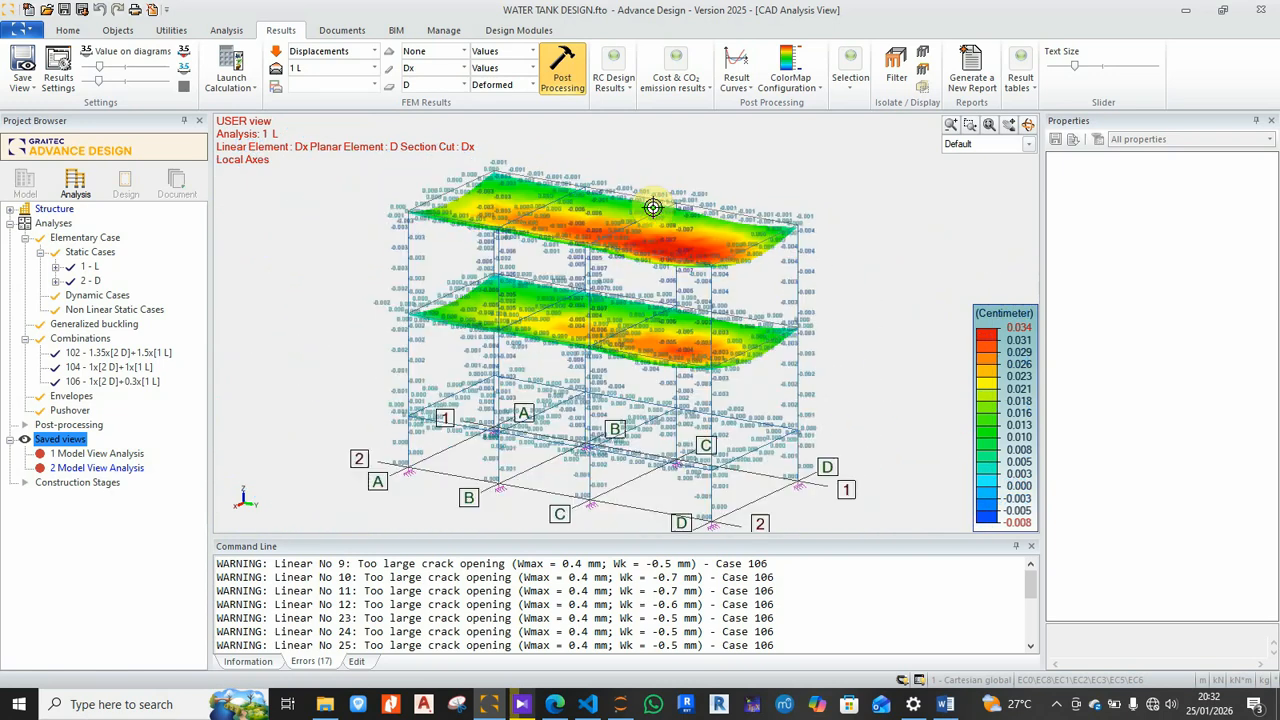
scroll(652, 207, "down", 1)
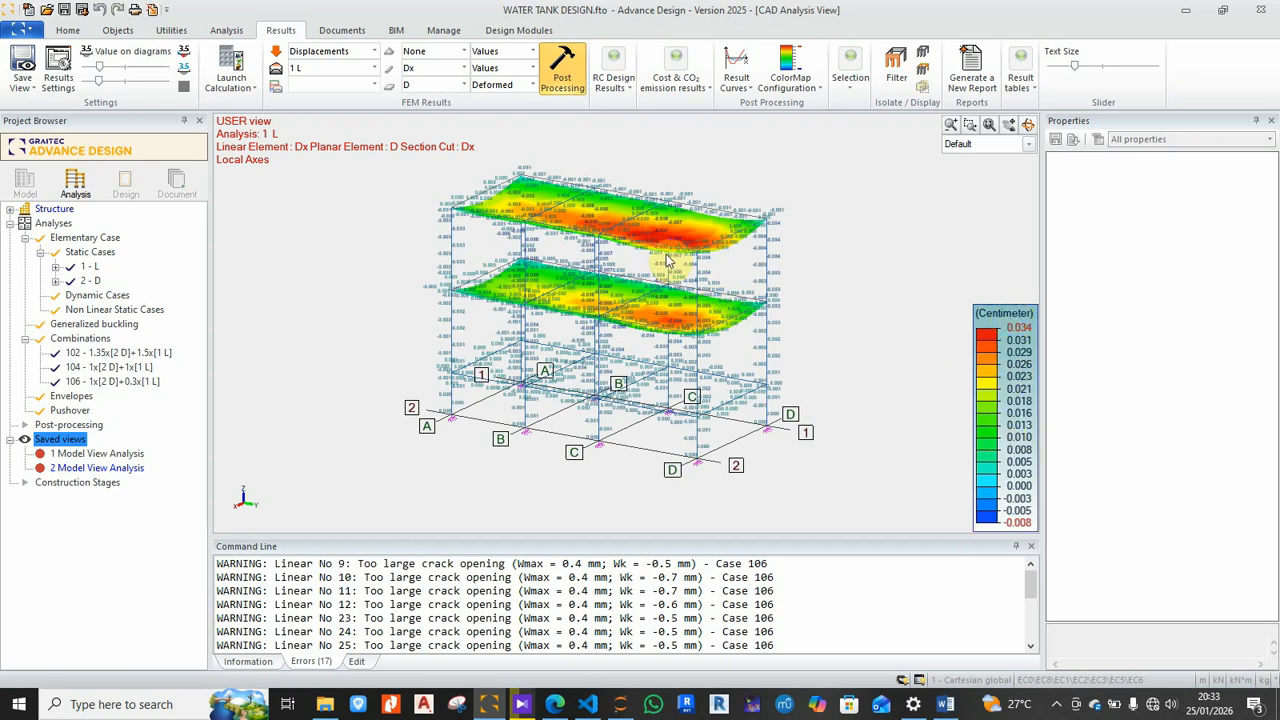
scroll(666, 253, "up", 1)
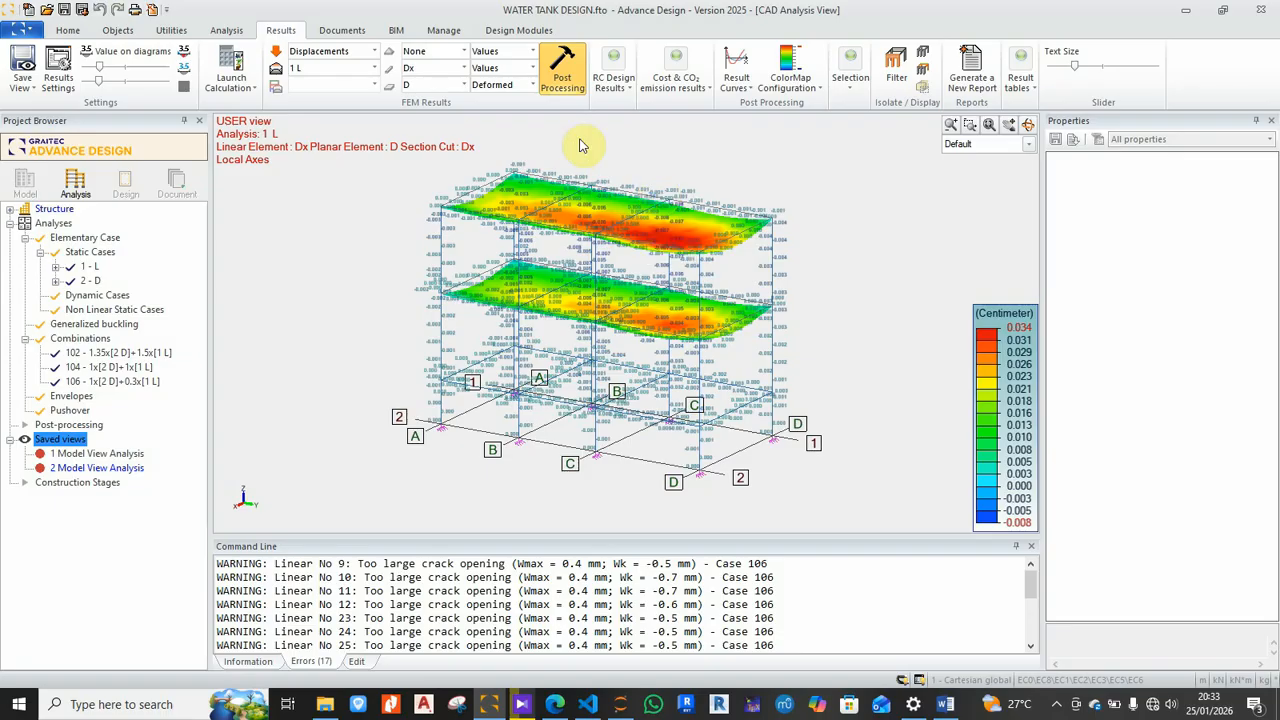
left_click(531, 86)
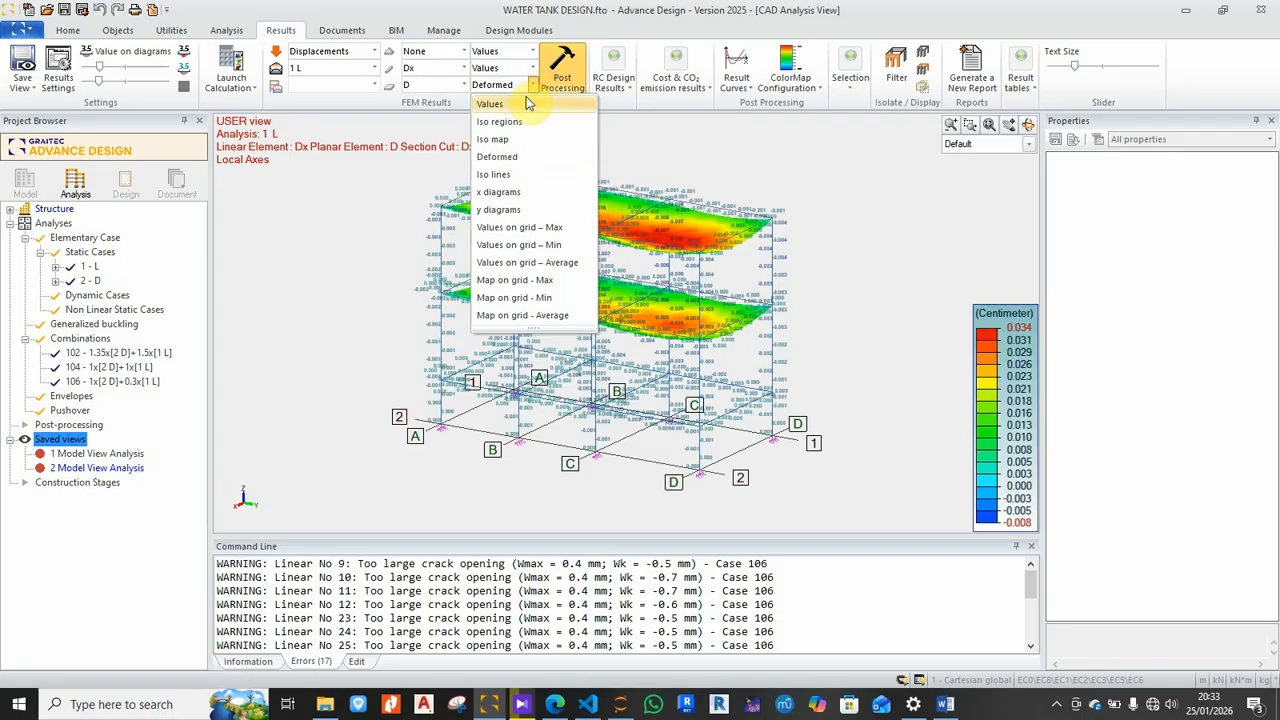
left_click(503, 105)
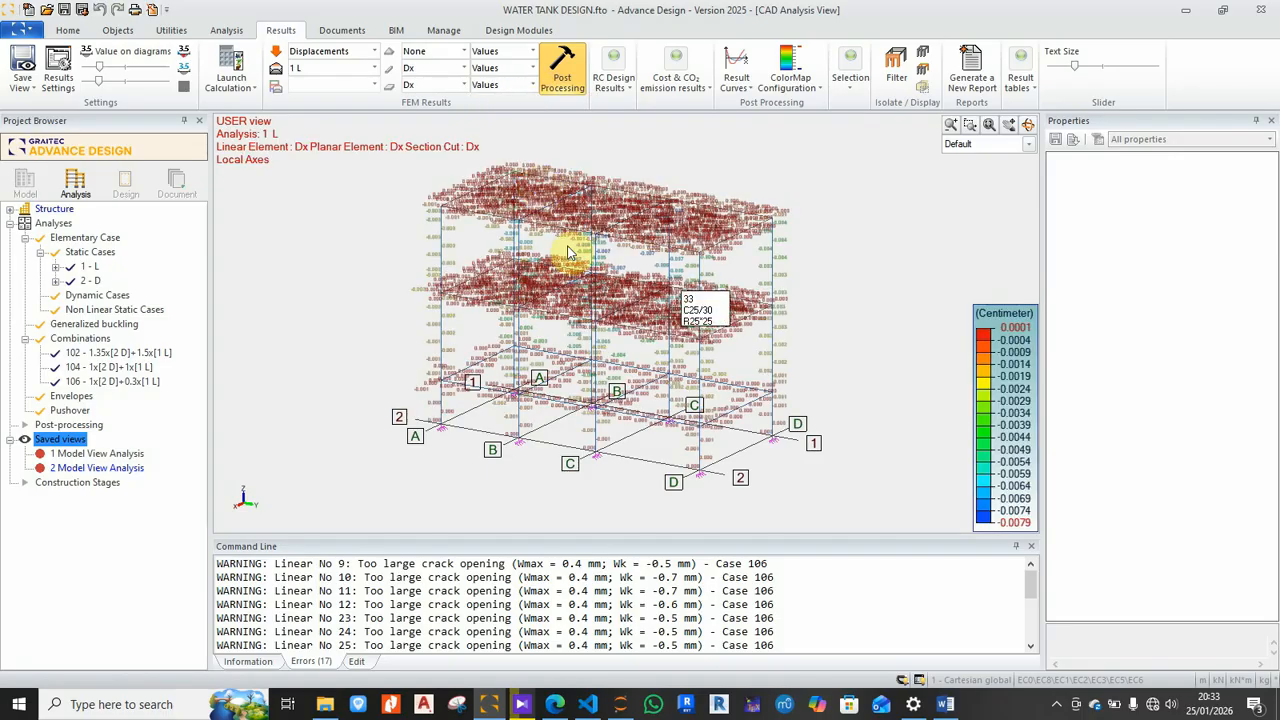
Step: Try Diagrams and Colors for linear element results, then settle on Deformed display
left_click(532, 70)
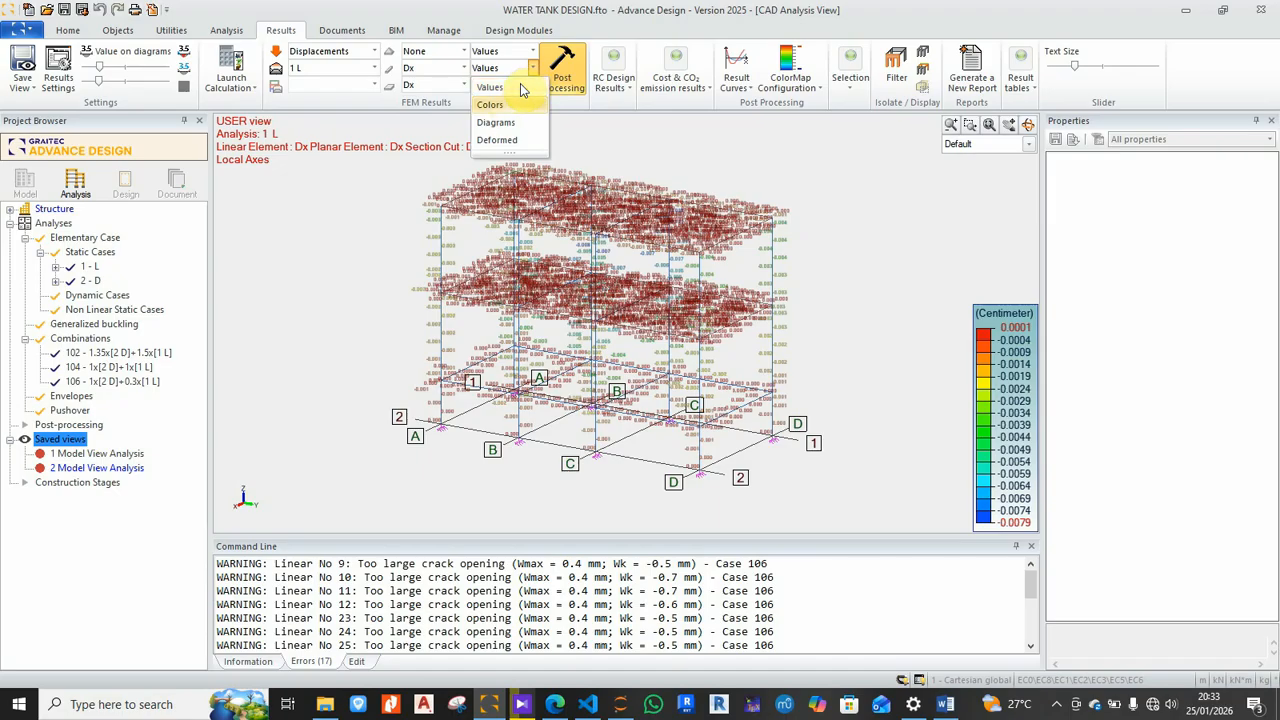
left_click(497, 122)
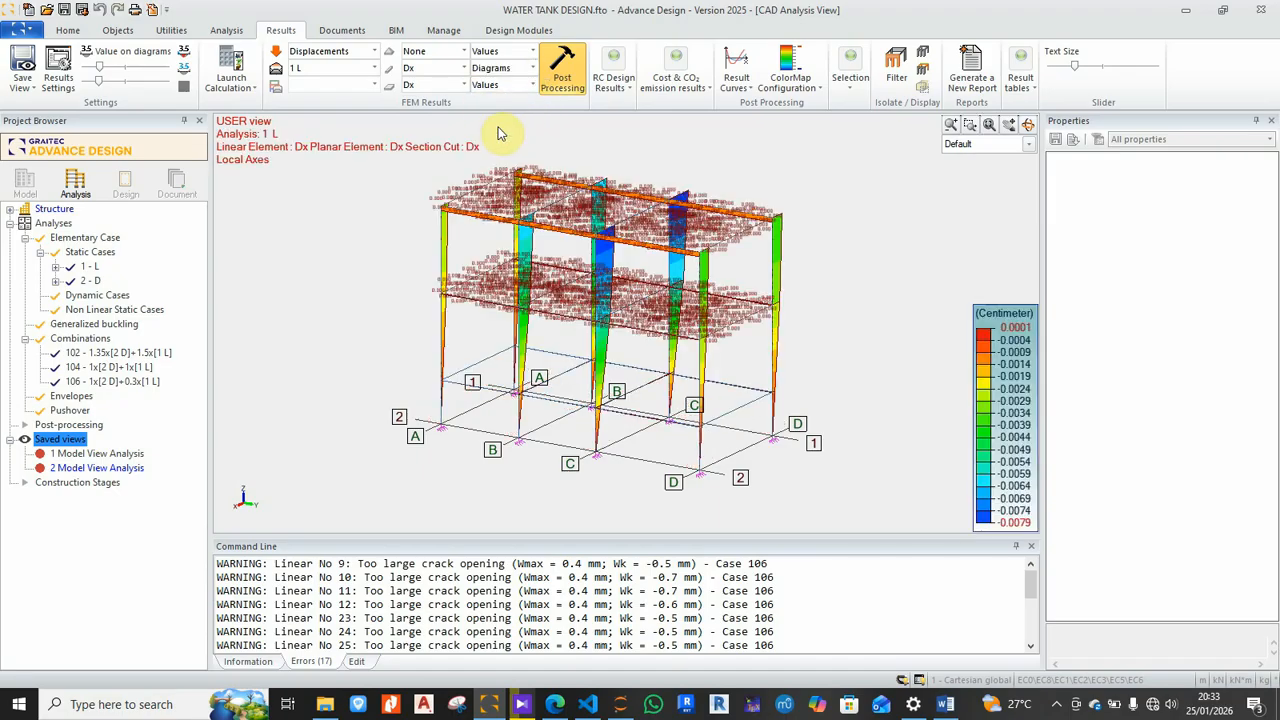
left_click(532, 68)
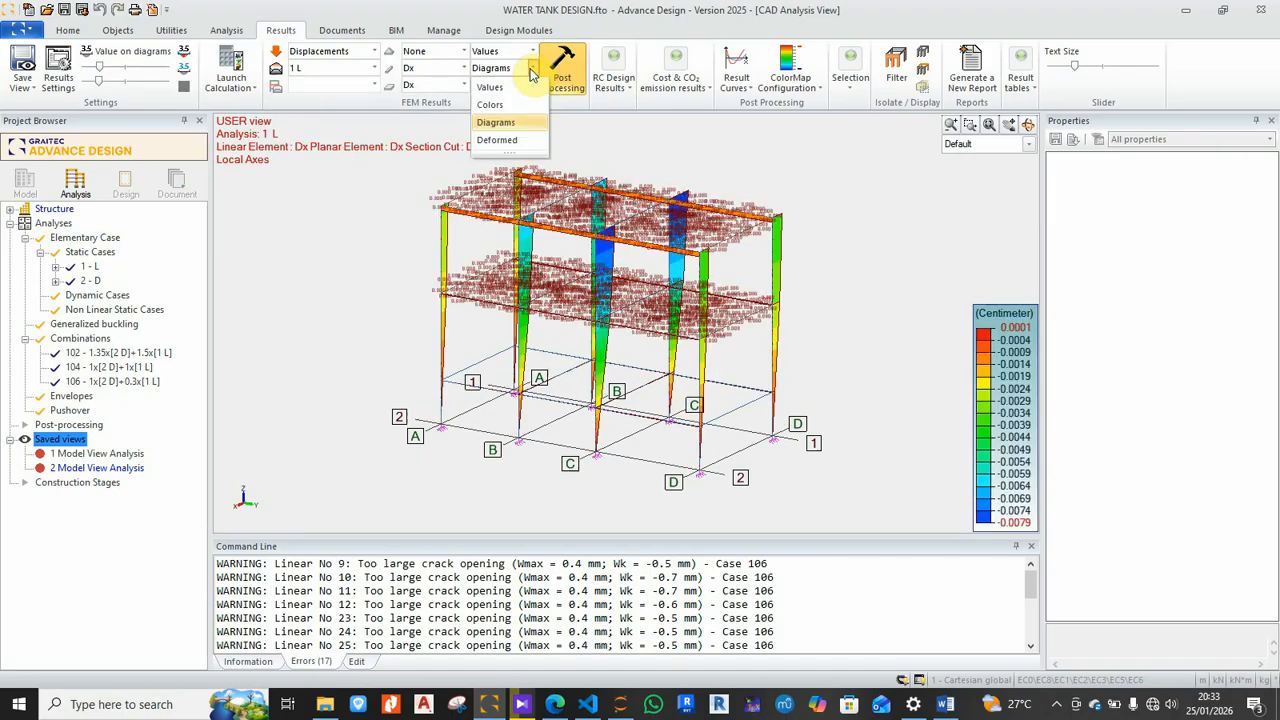
left_click(490, 105)
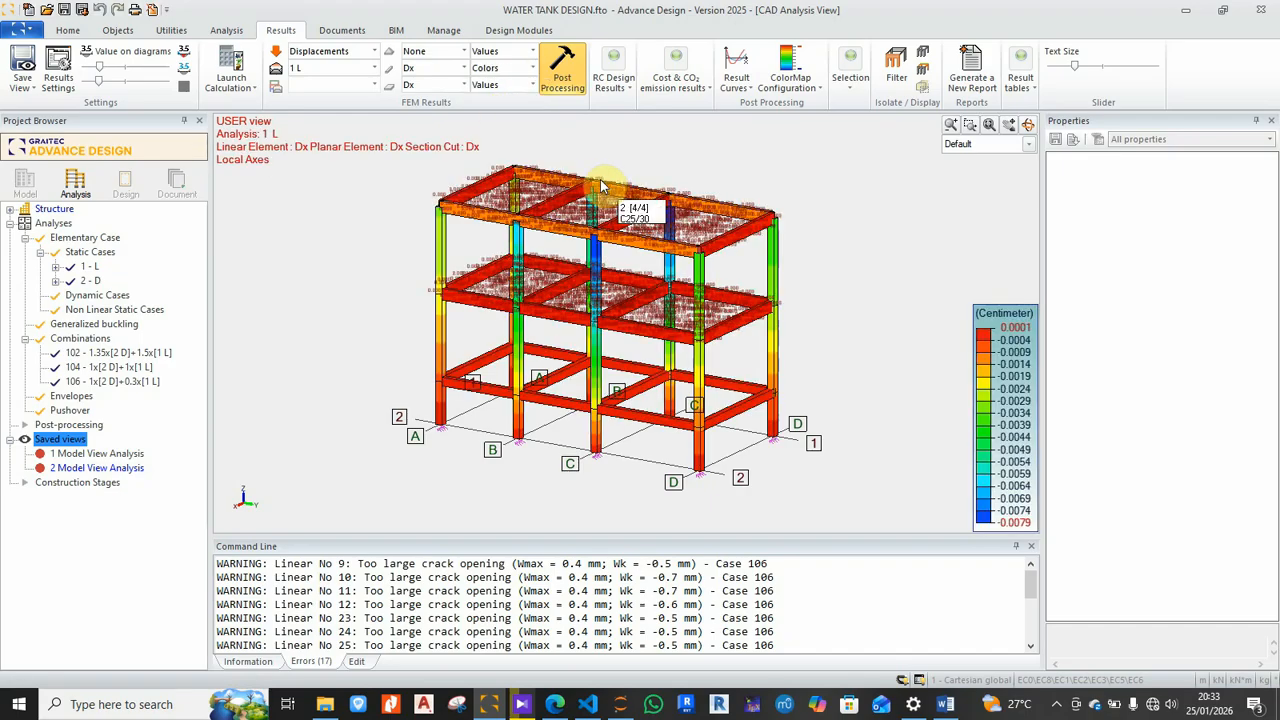
left_click(532, 68)
left_click(495, 139)
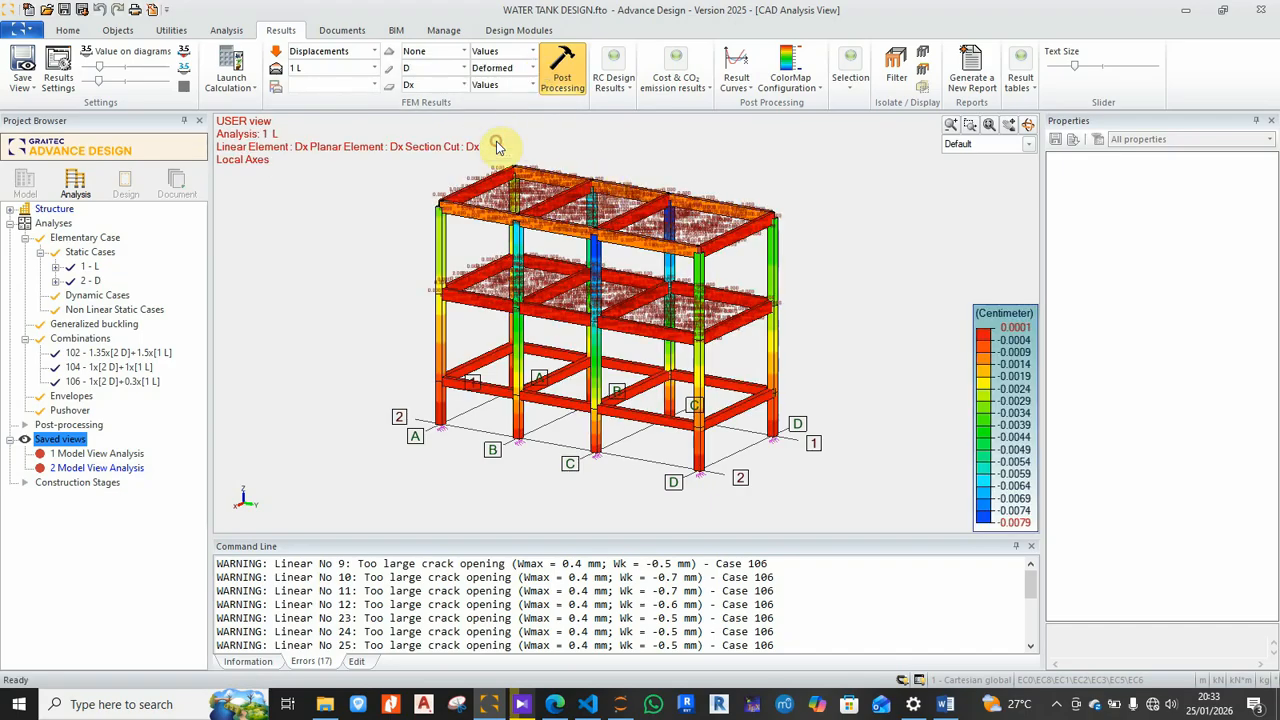
Step: Recentre the frame and adjust the Value on diagrams slider, keeping labels on the slabs
scroll(706, 223, "up", 3)
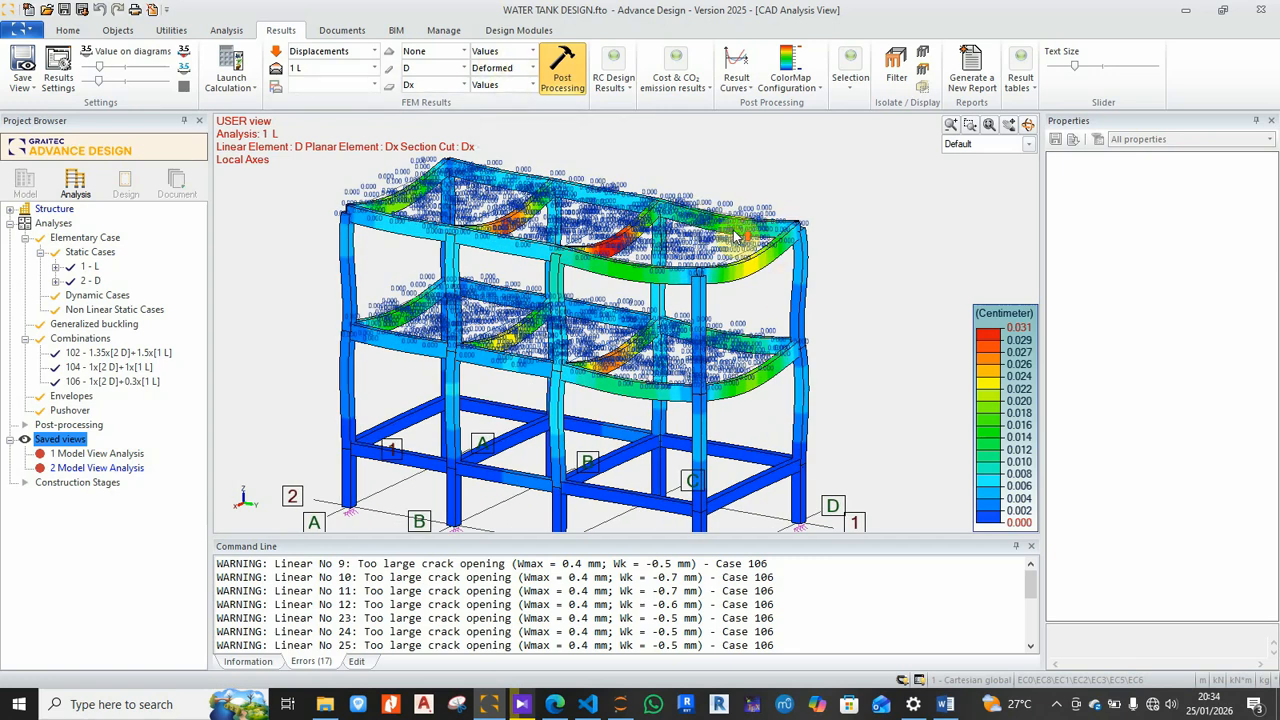
scroll(763, 247, "up", 6)
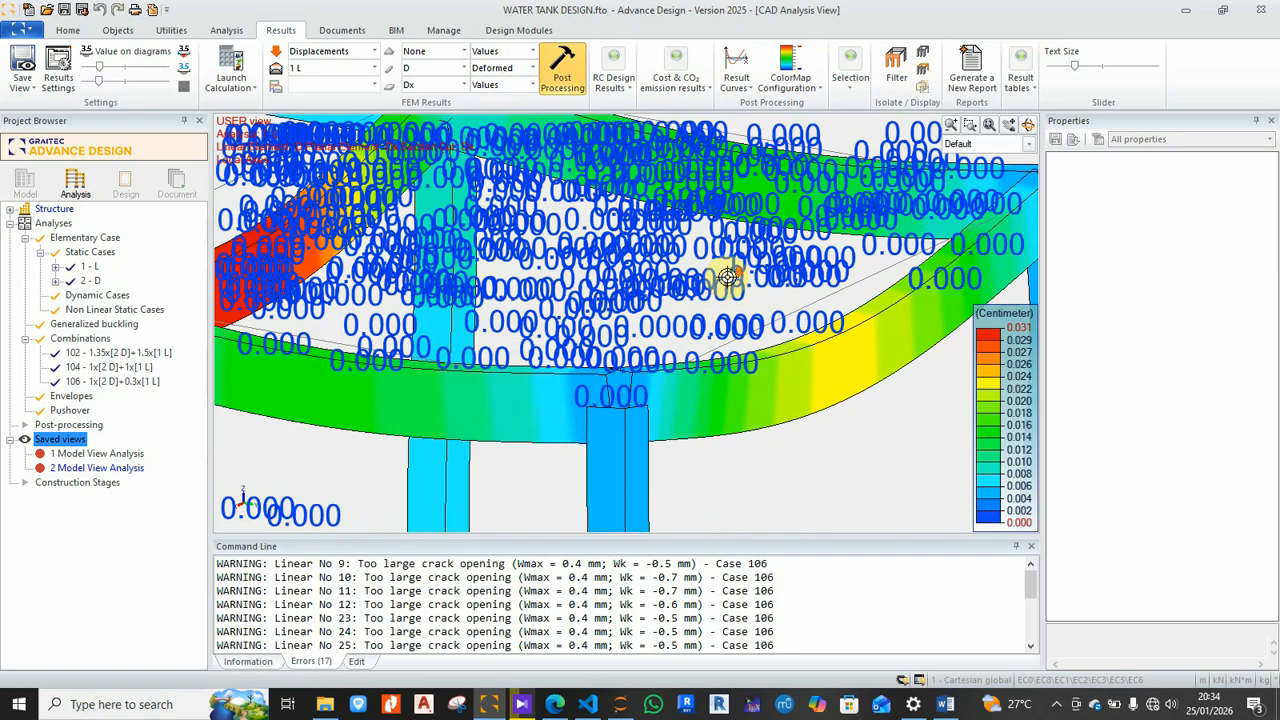
scroll(728, 277, "down", 4)
middle_click_drag(570, 291, 665, 314)
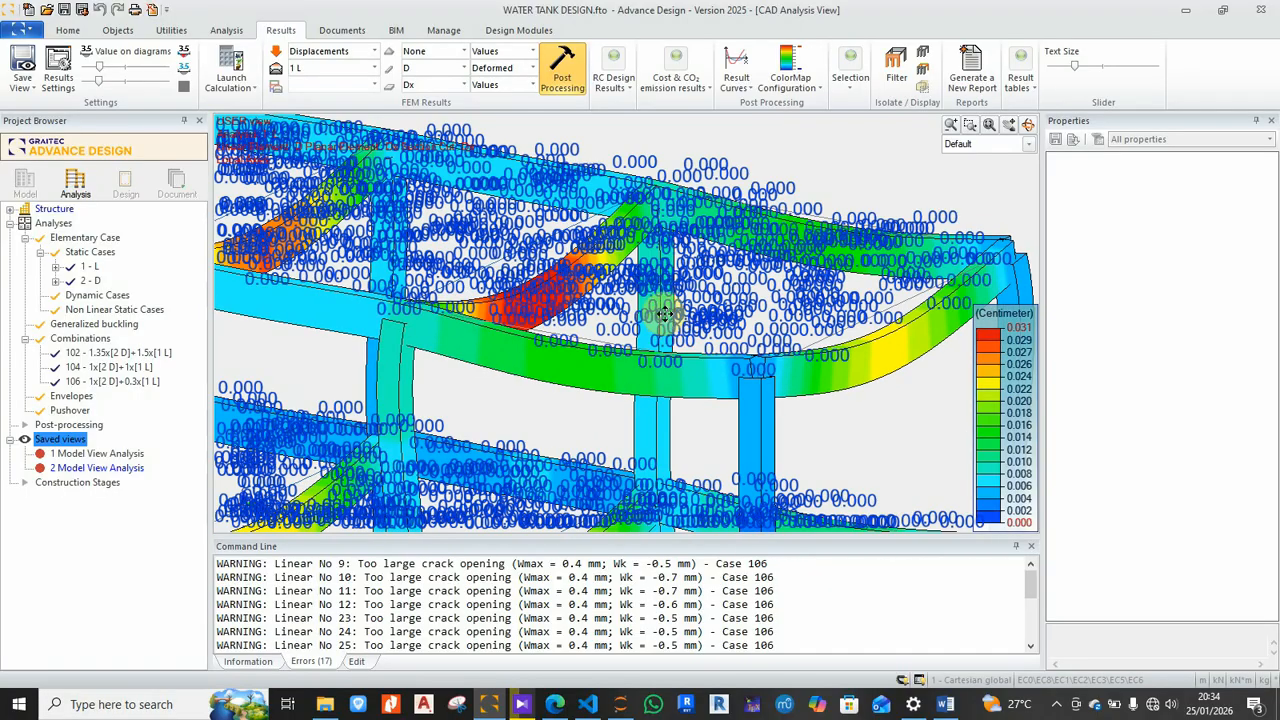
scroll(575, 340, "up", 5)
scroll(590, 243, "down", 6)
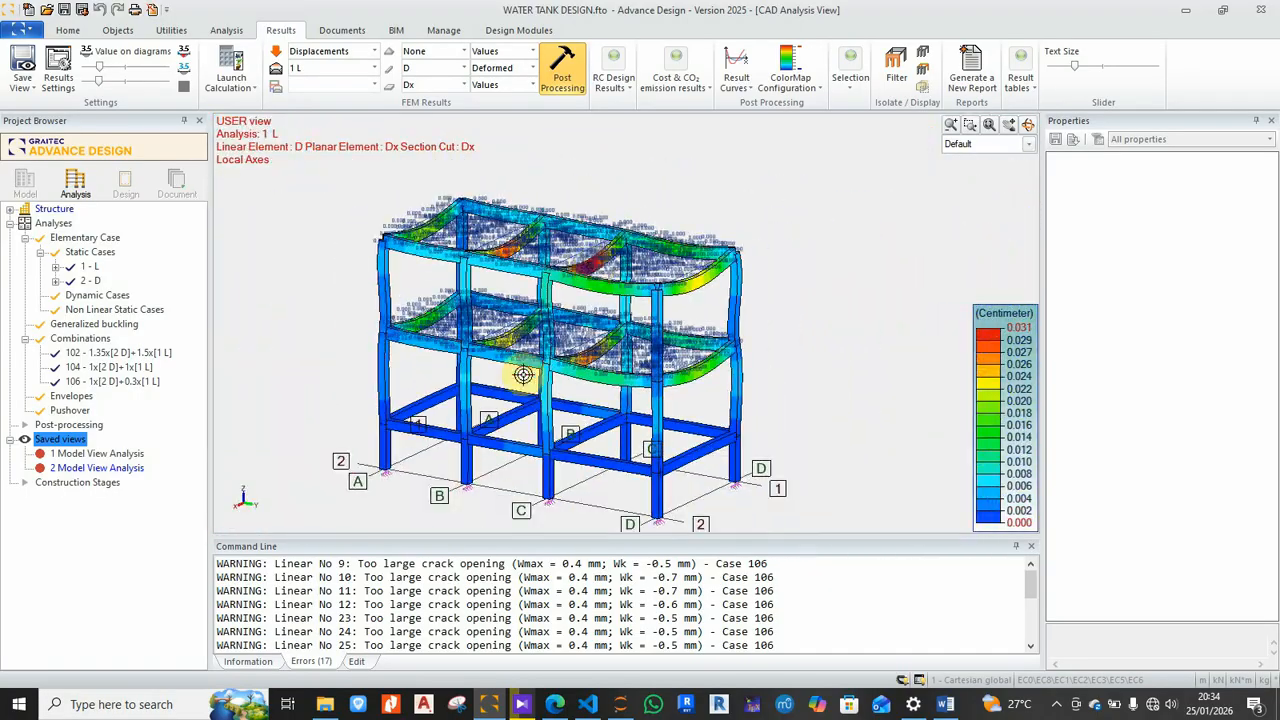
scroll(525, 365, "up", 3)
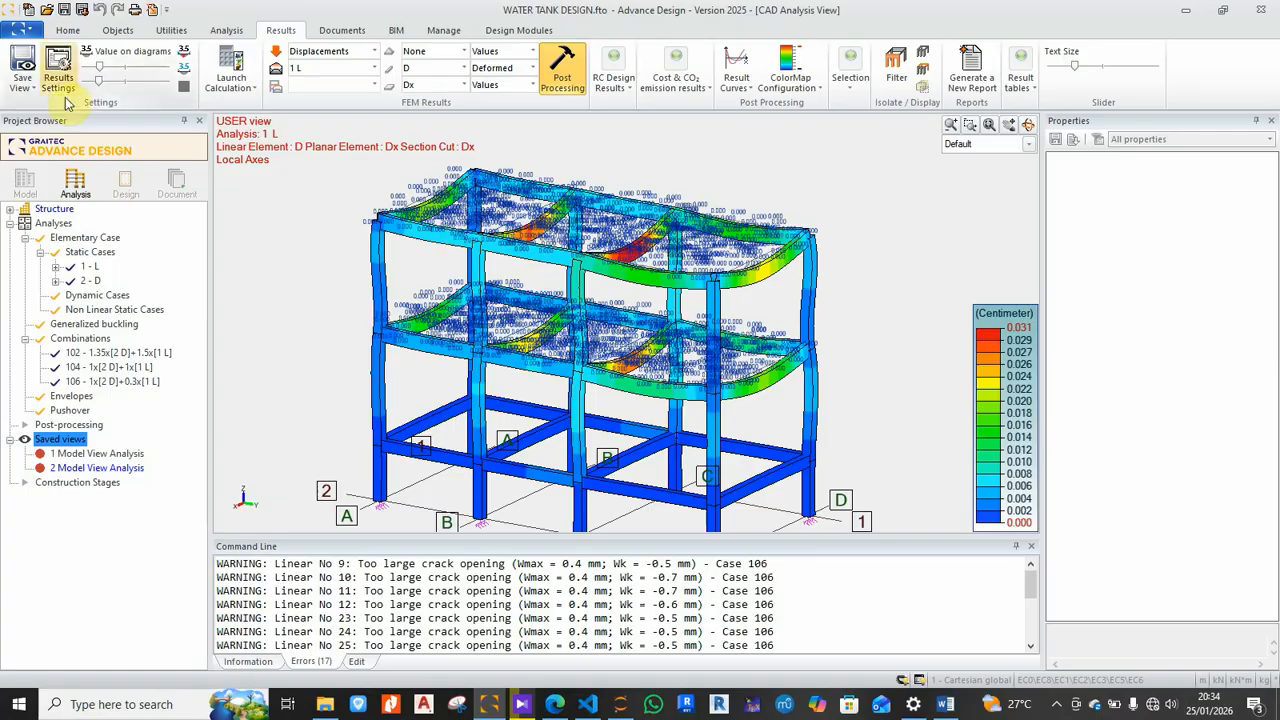
left_click(118, 68)
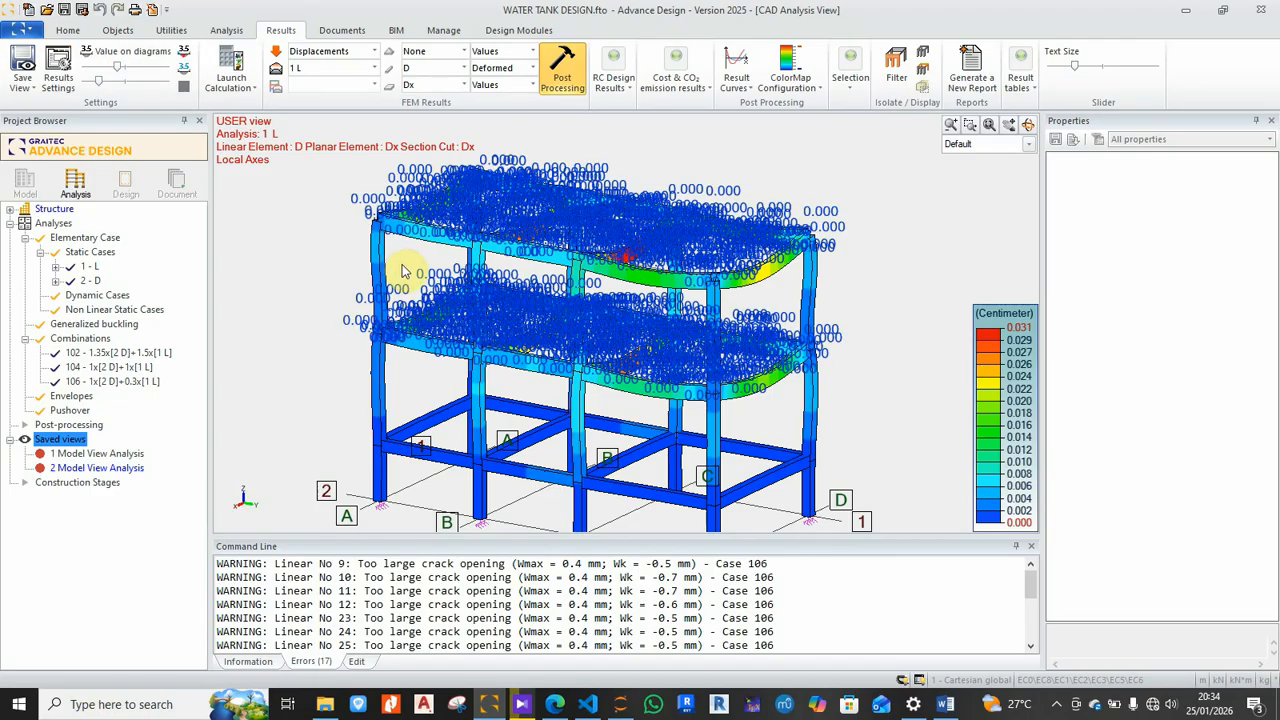
left_click(117, 66)
left_click(90, 70)
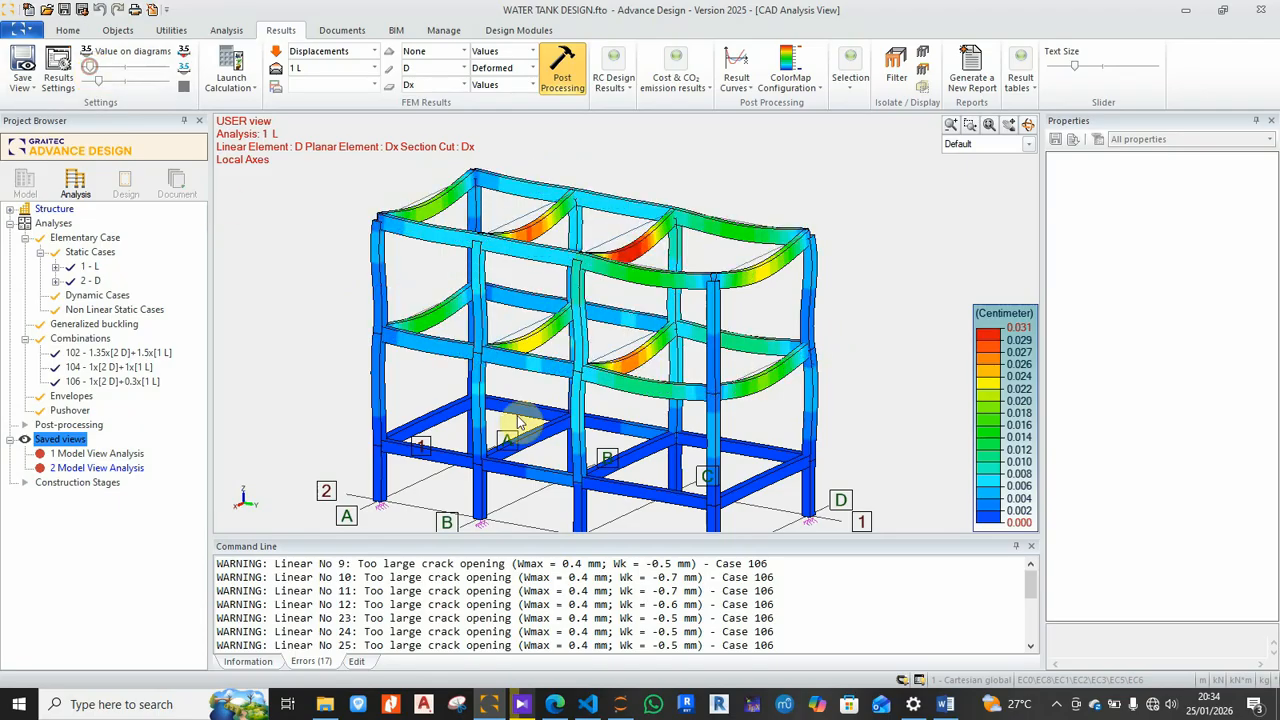
left_click(98, 66)
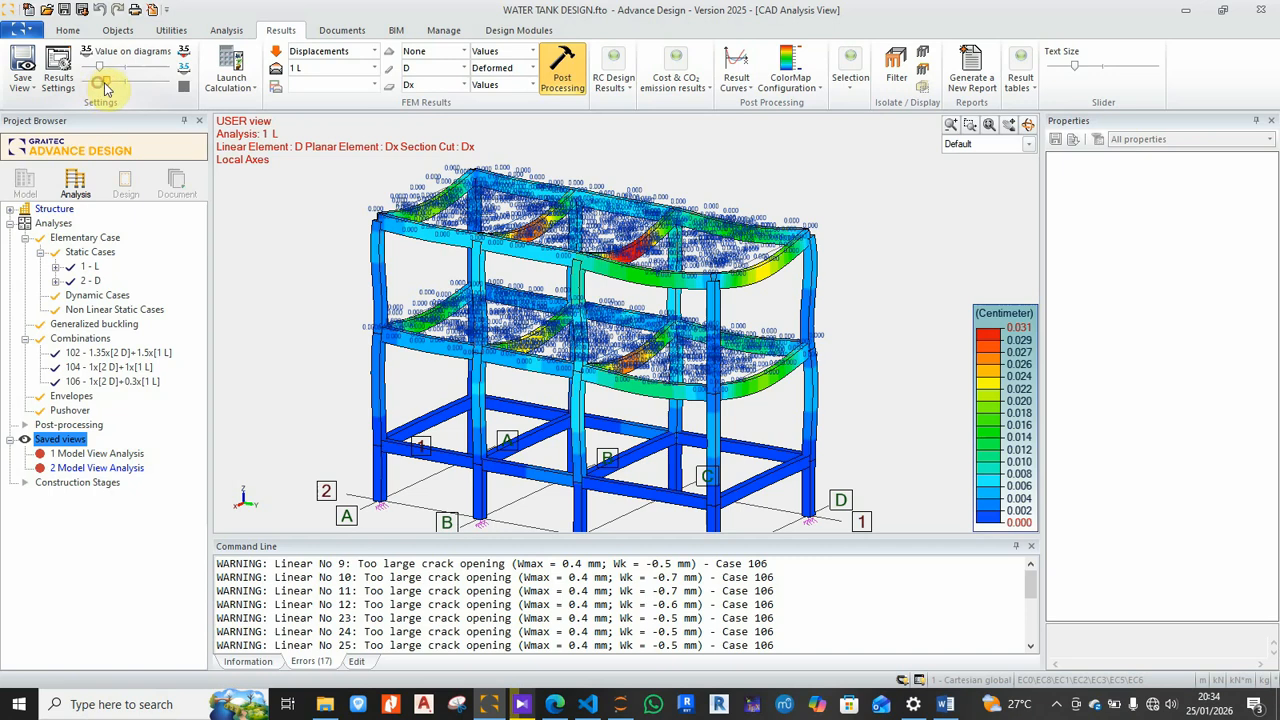
Step: Reduce the diagram scale and switch results to combination 102 1.35x[2 D]+1.5x[1 L]
middle_click_drag(580, 245, 599, 238)
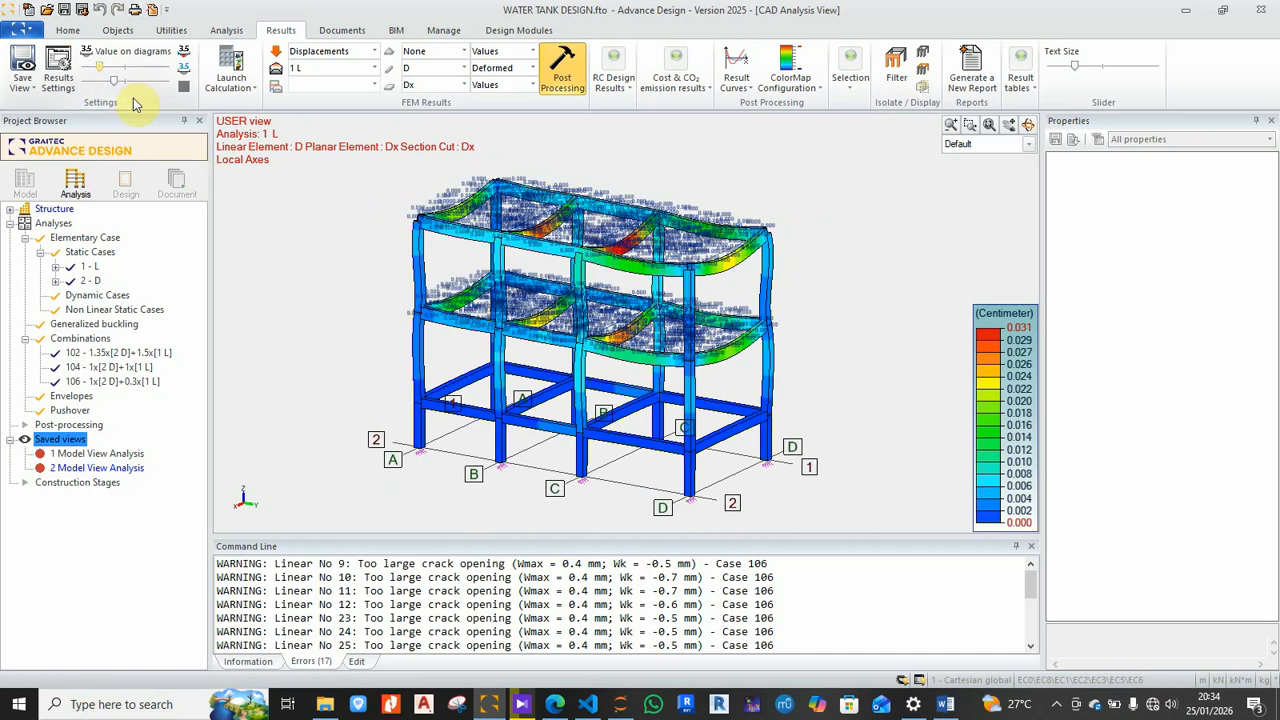
left_click_drag(114, 84, 105, 87)
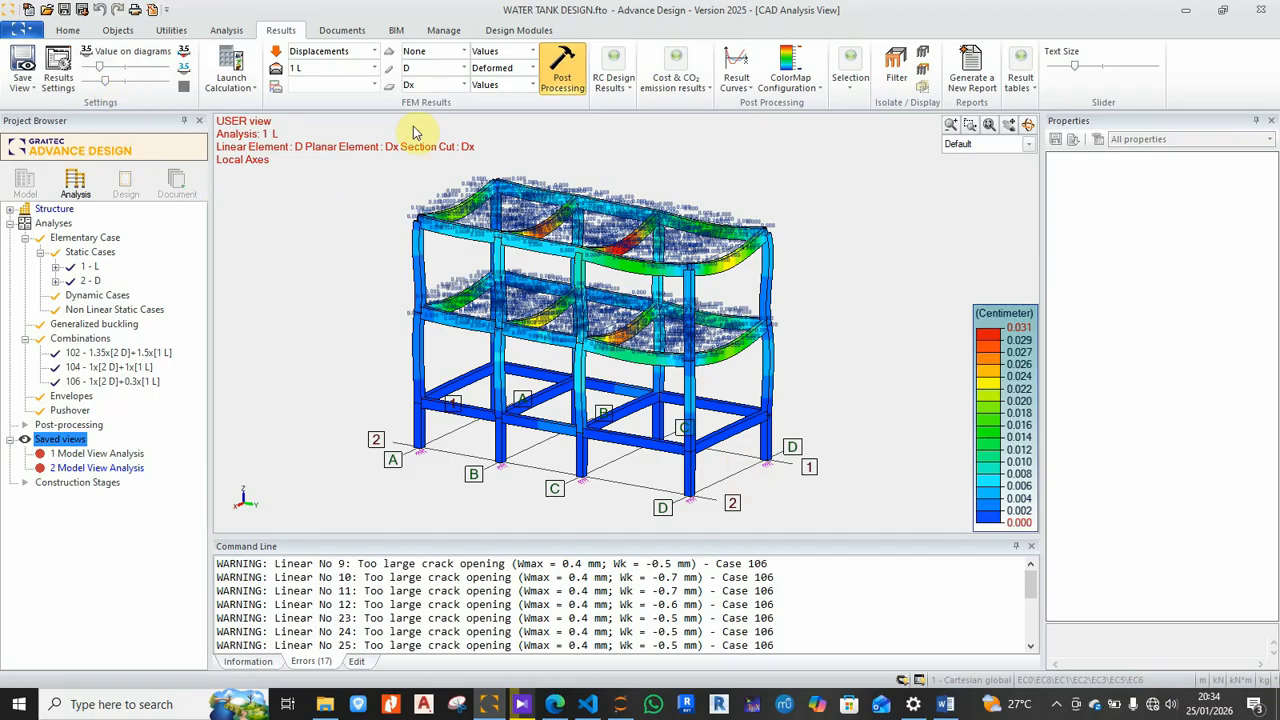
left_click(374, 68)
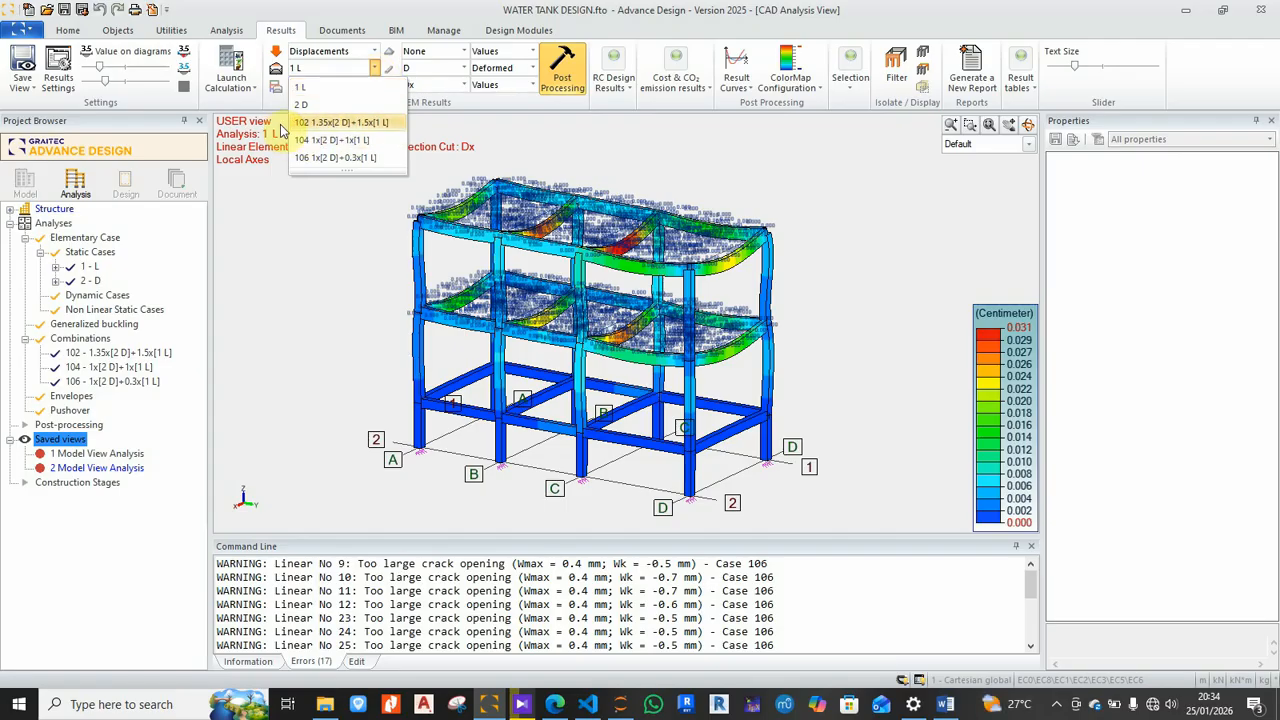
left_click(389, 124)
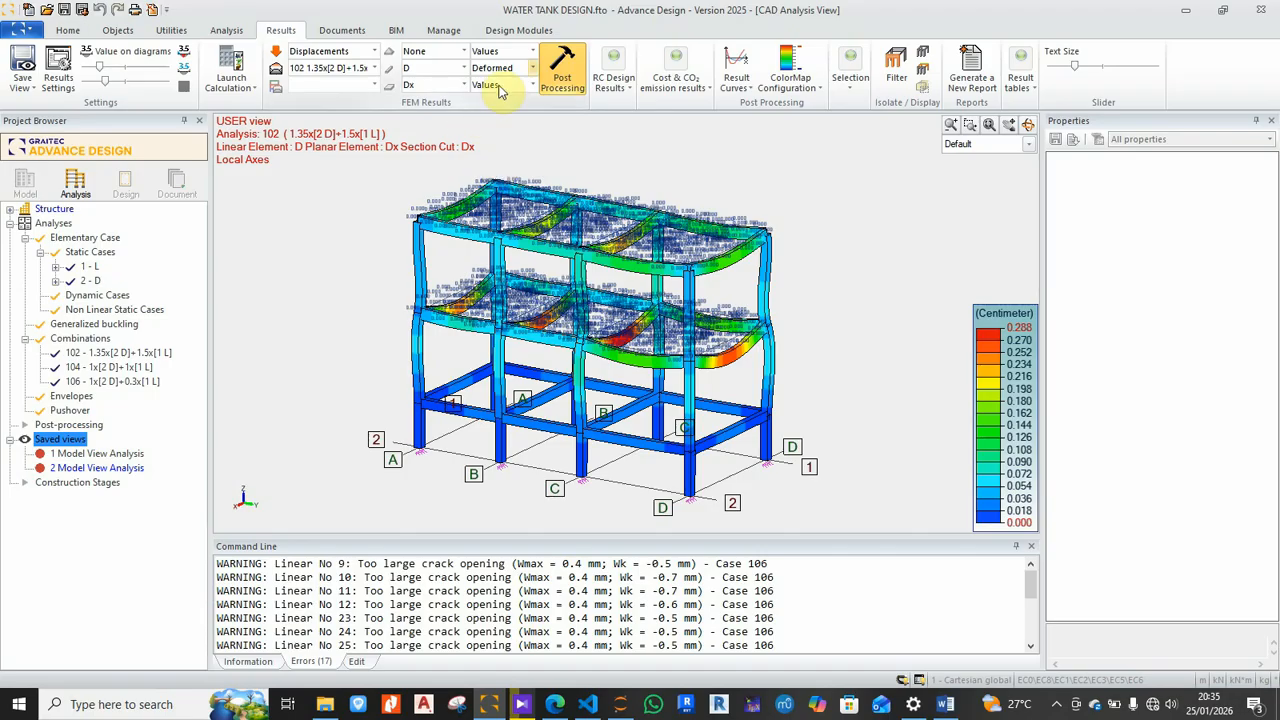
Step: Show member results as Diagrams and try x diagrams then y diagrams on the slabs
left_click(531, 68)
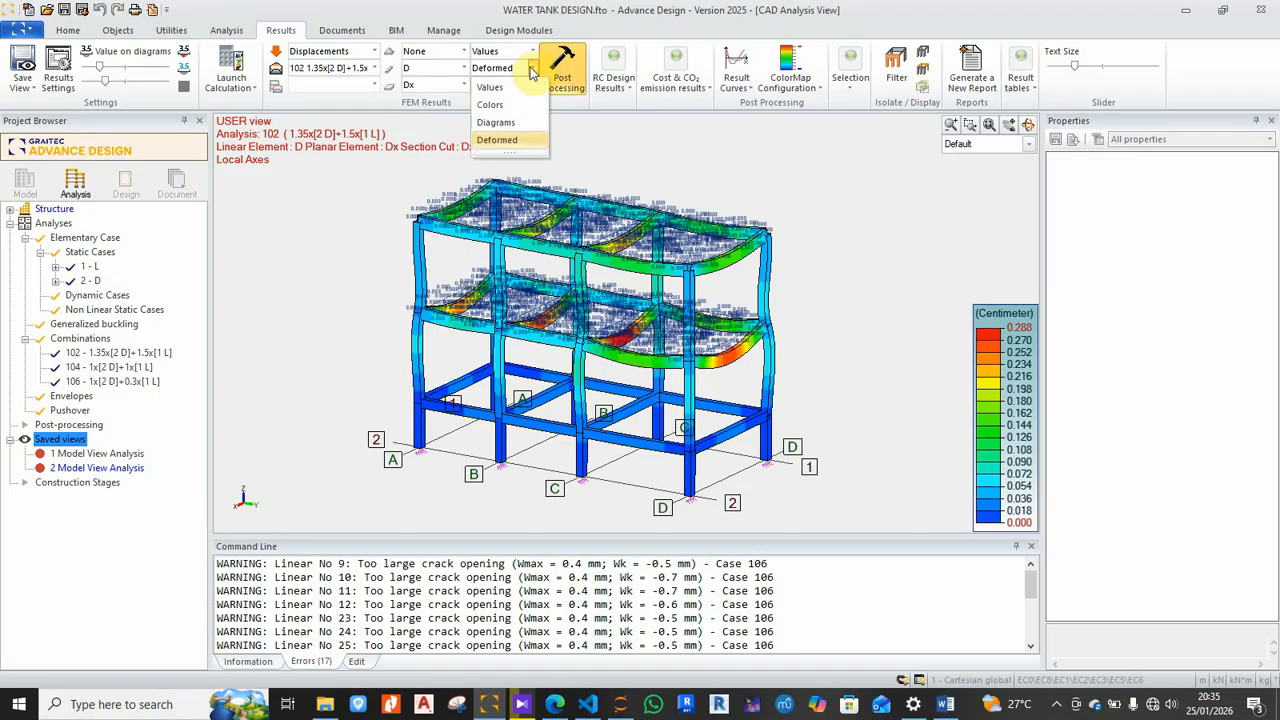
left_click(496, 122)
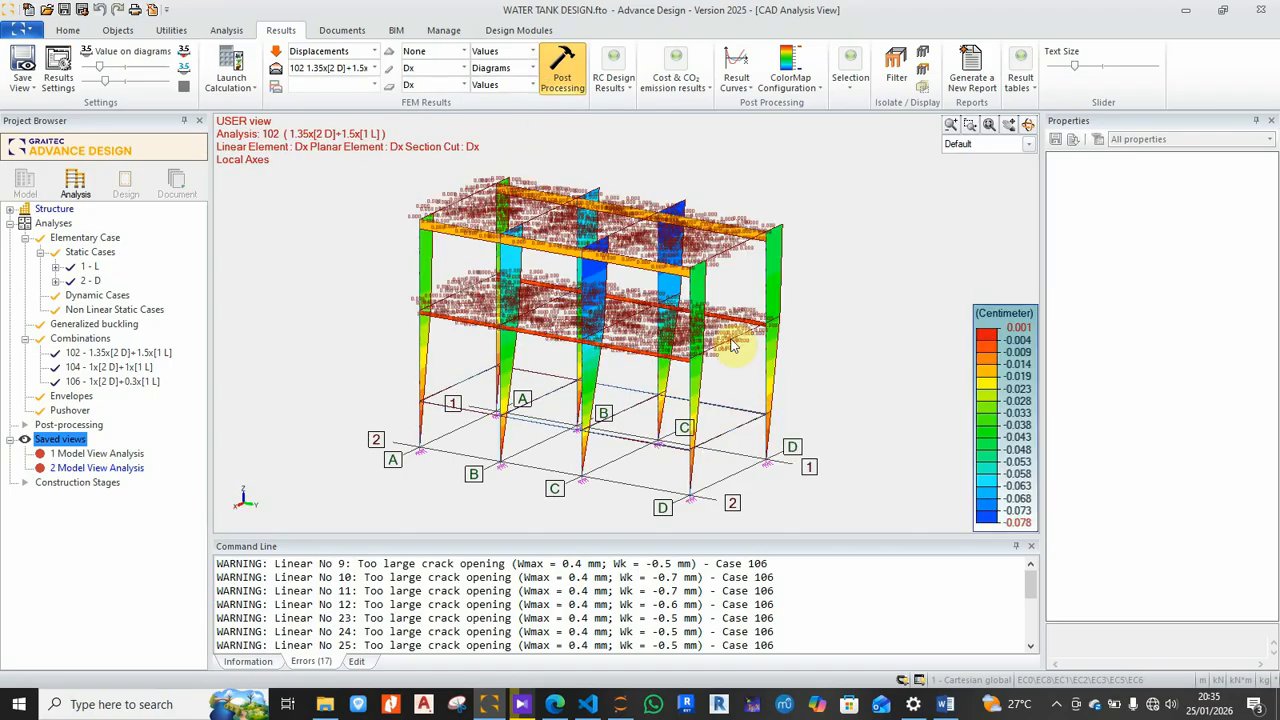
left_click(533, 86)
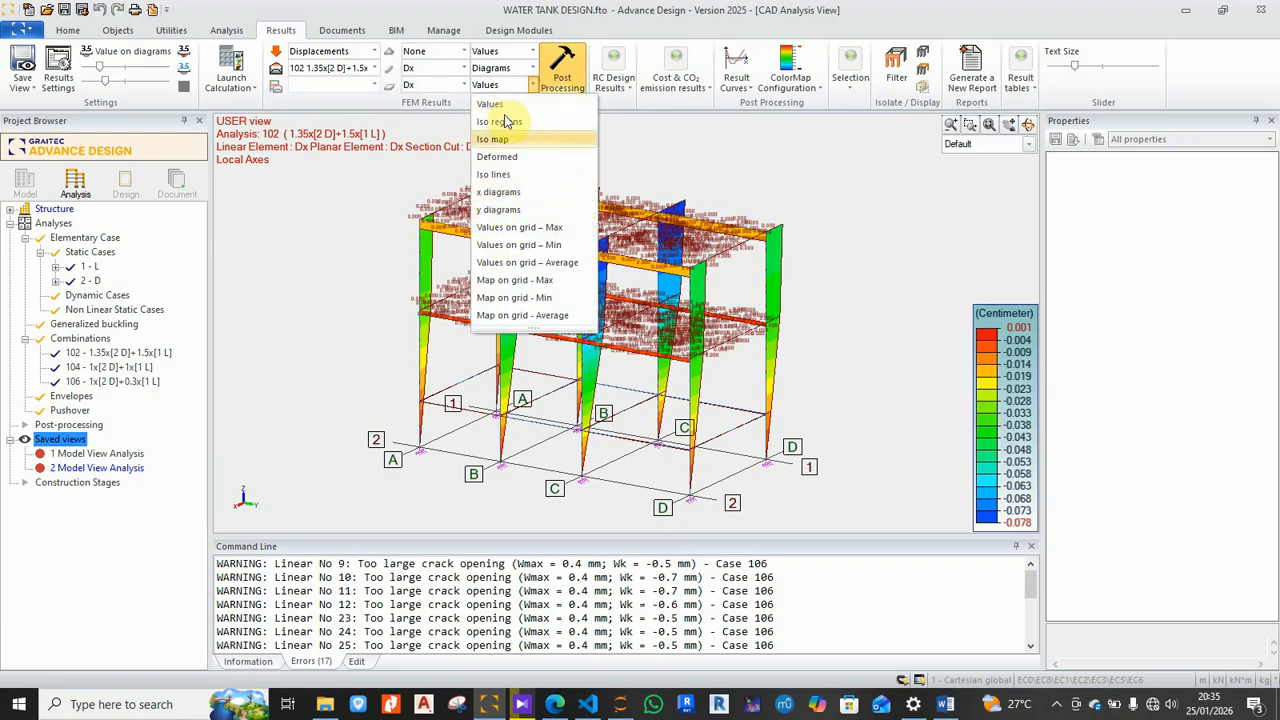
left_click(505, 194)
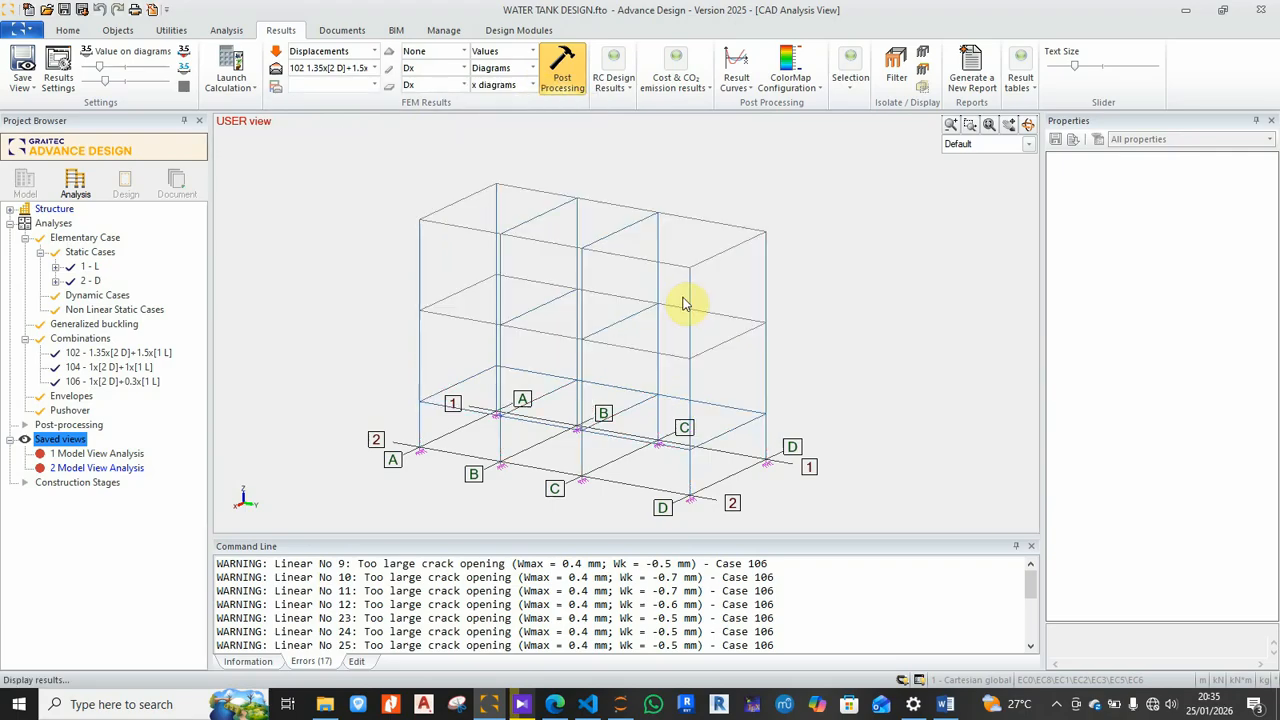
left_click(533, 86)
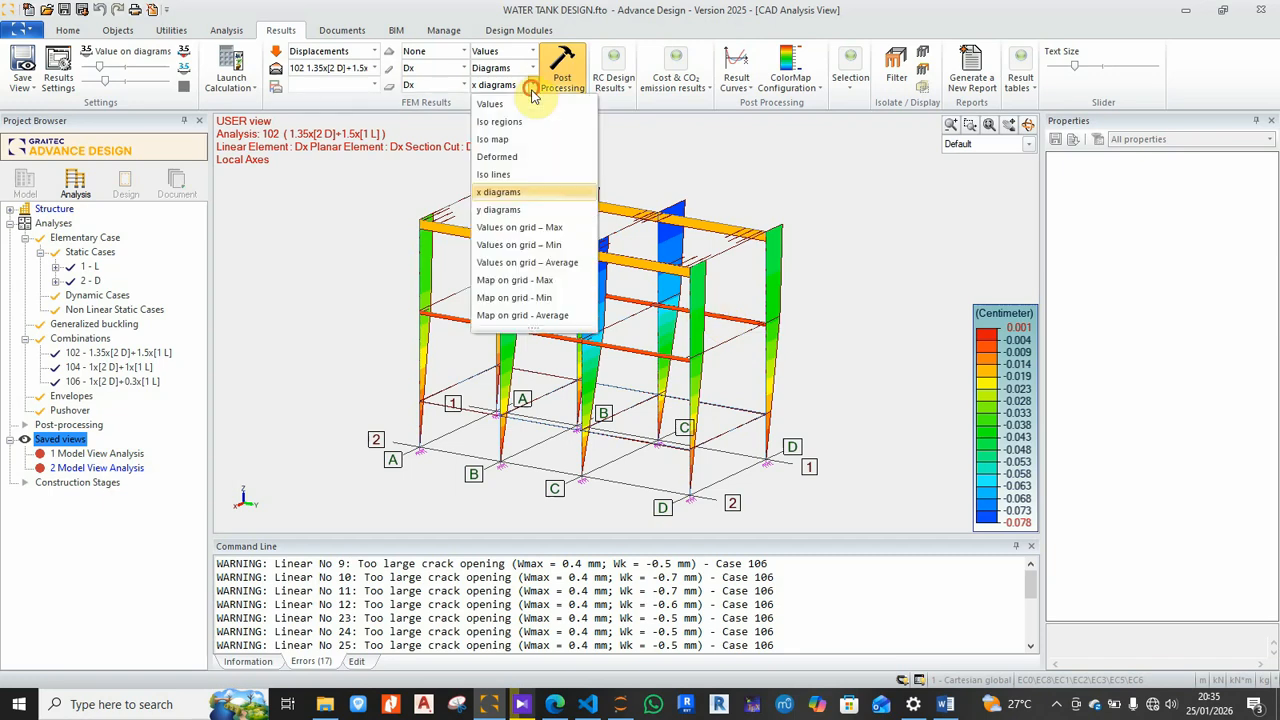
left_click(499, 213)
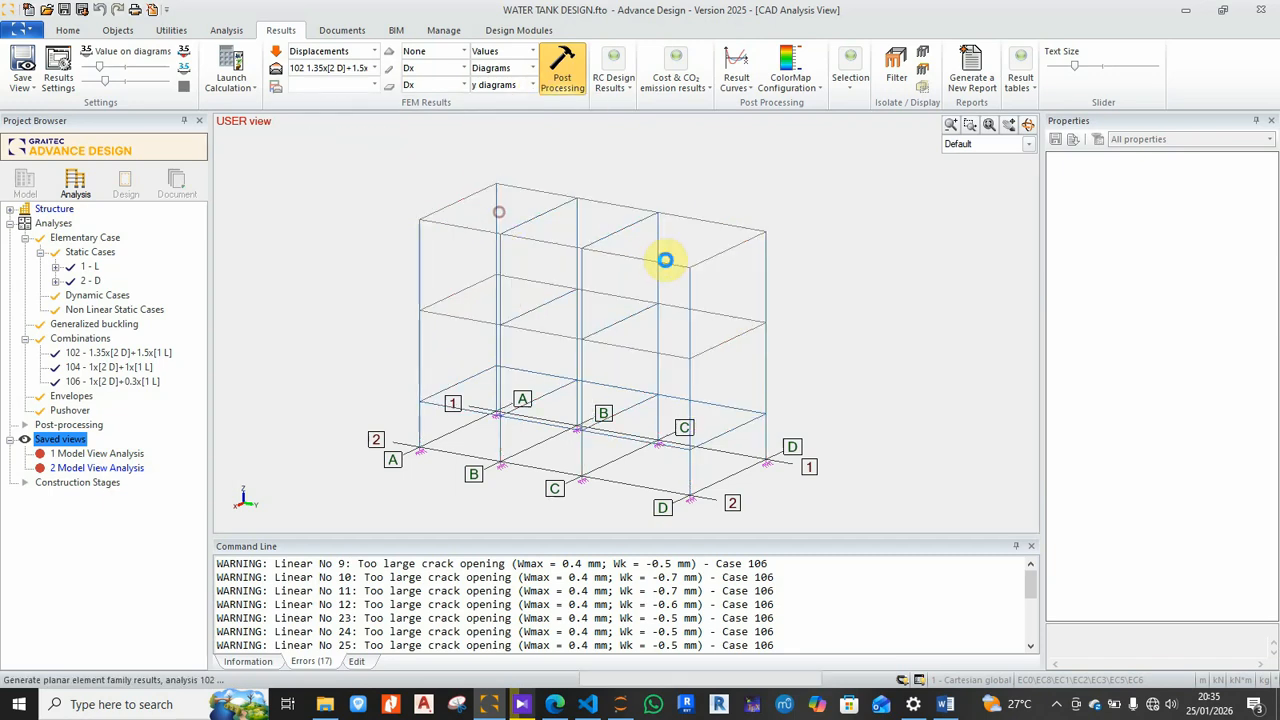
Step: Return slab results to numeric Values and check the planar displacement components
left_click(533, 86)
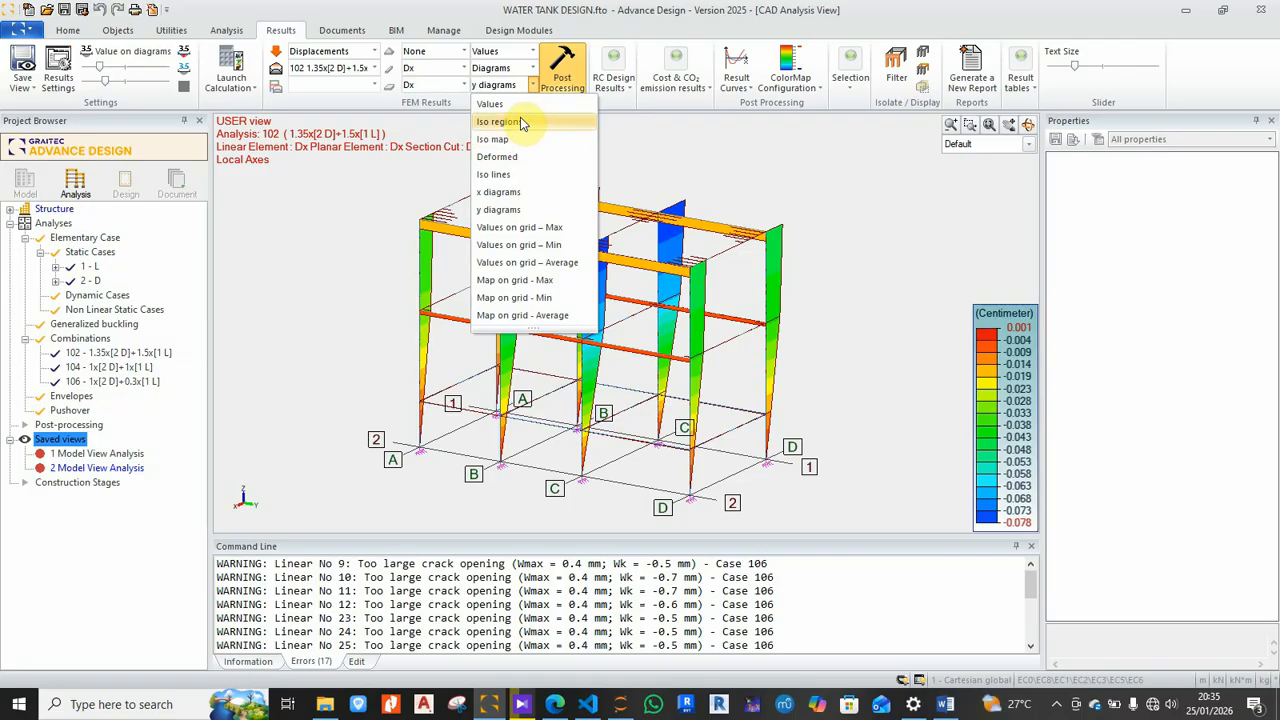
left_click(493, 104)
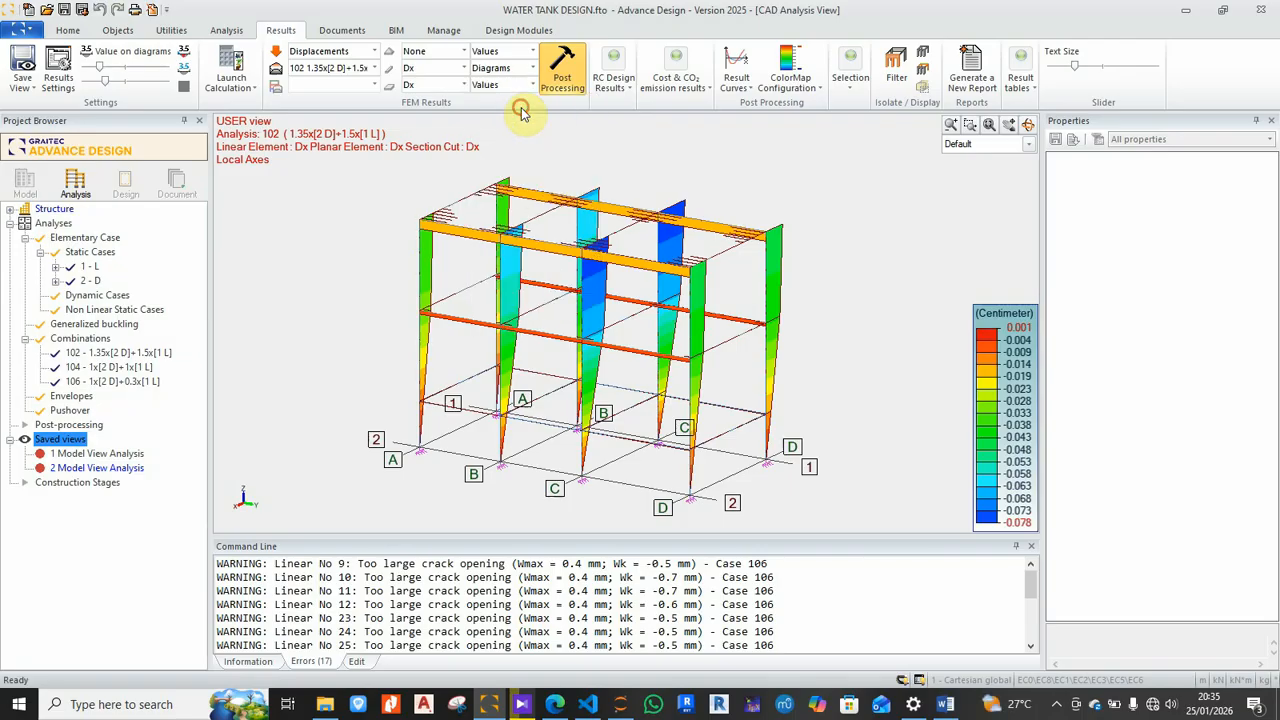
left_click(463, 85)
Step: Set the planar and linear element displacement components to None, leaving a plain wireframe
left_click(419, 175)
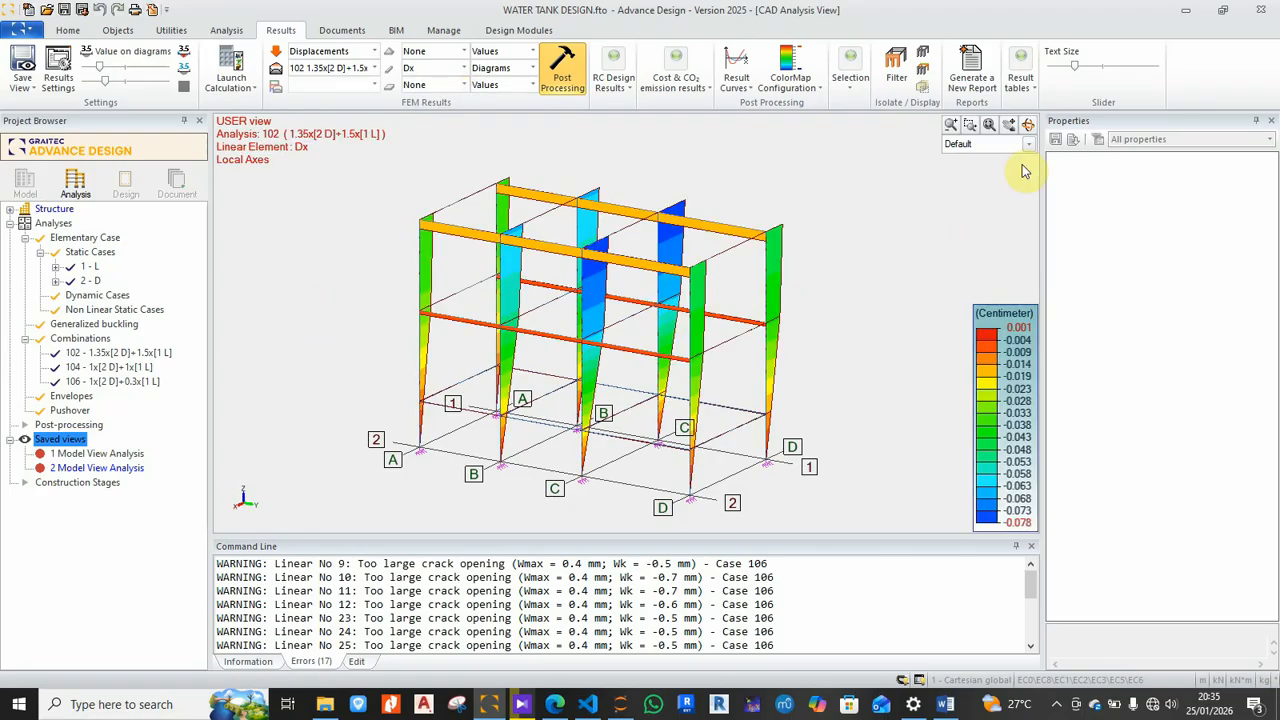
left_click(1028, 124)
left_click_drag(866, 222, 815, 250)
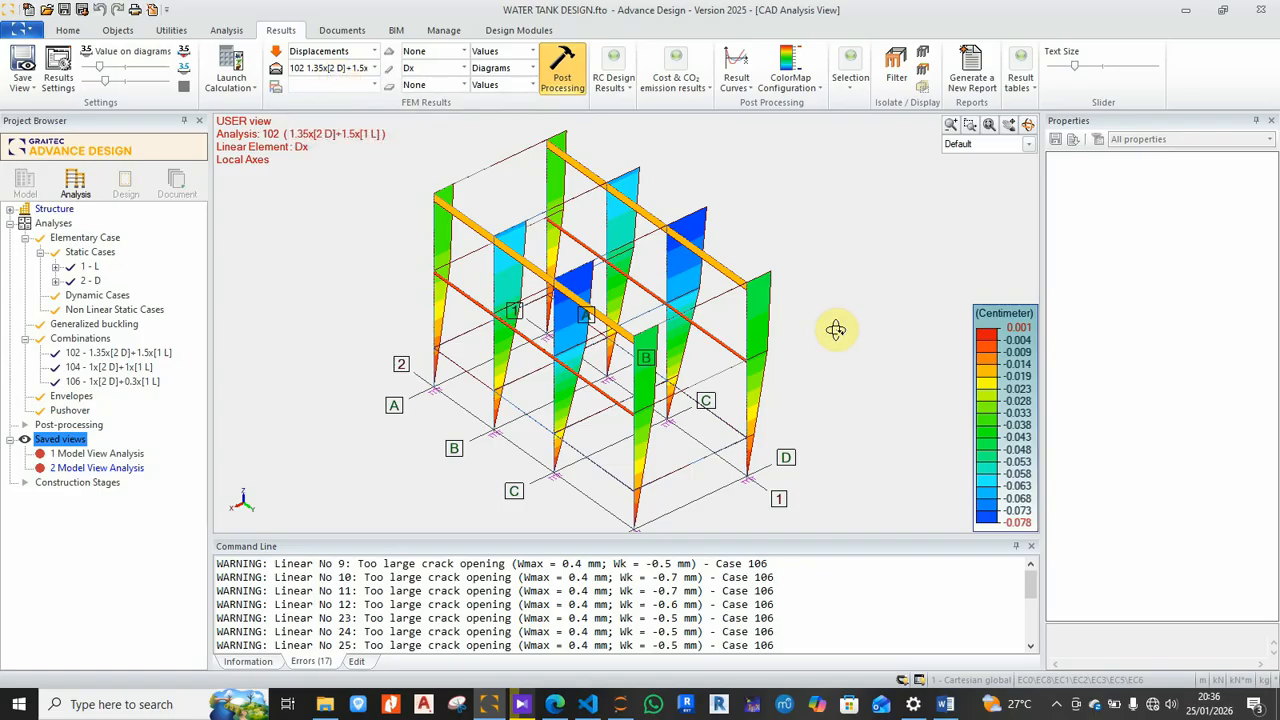
middle_click_drag(923, 237, 794, 380, "shift")
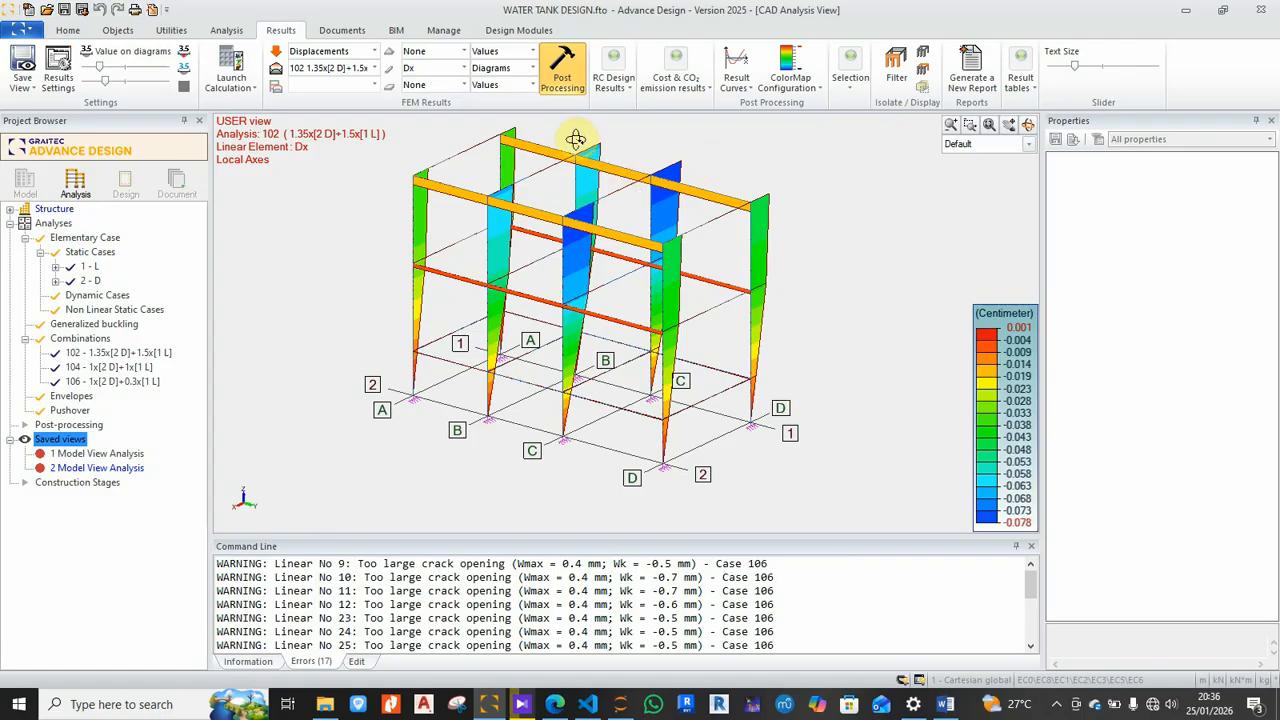
left_click(463, 68)
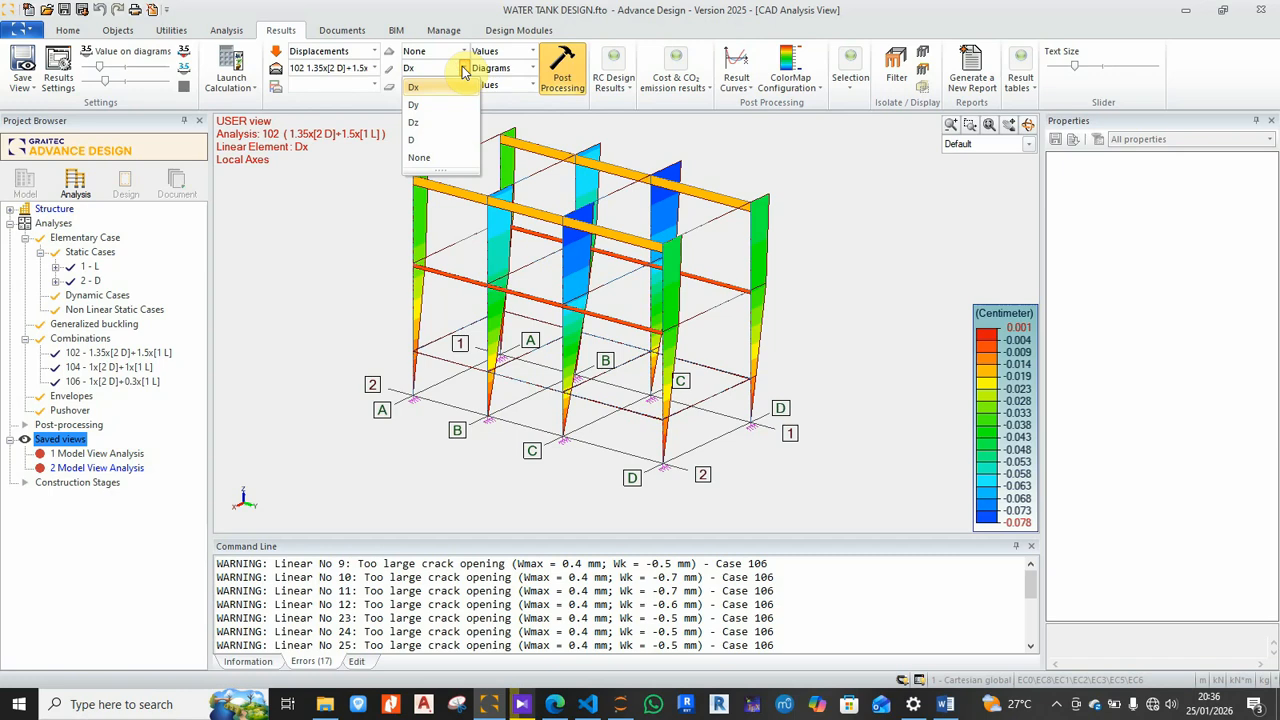
left_click(418, 158)
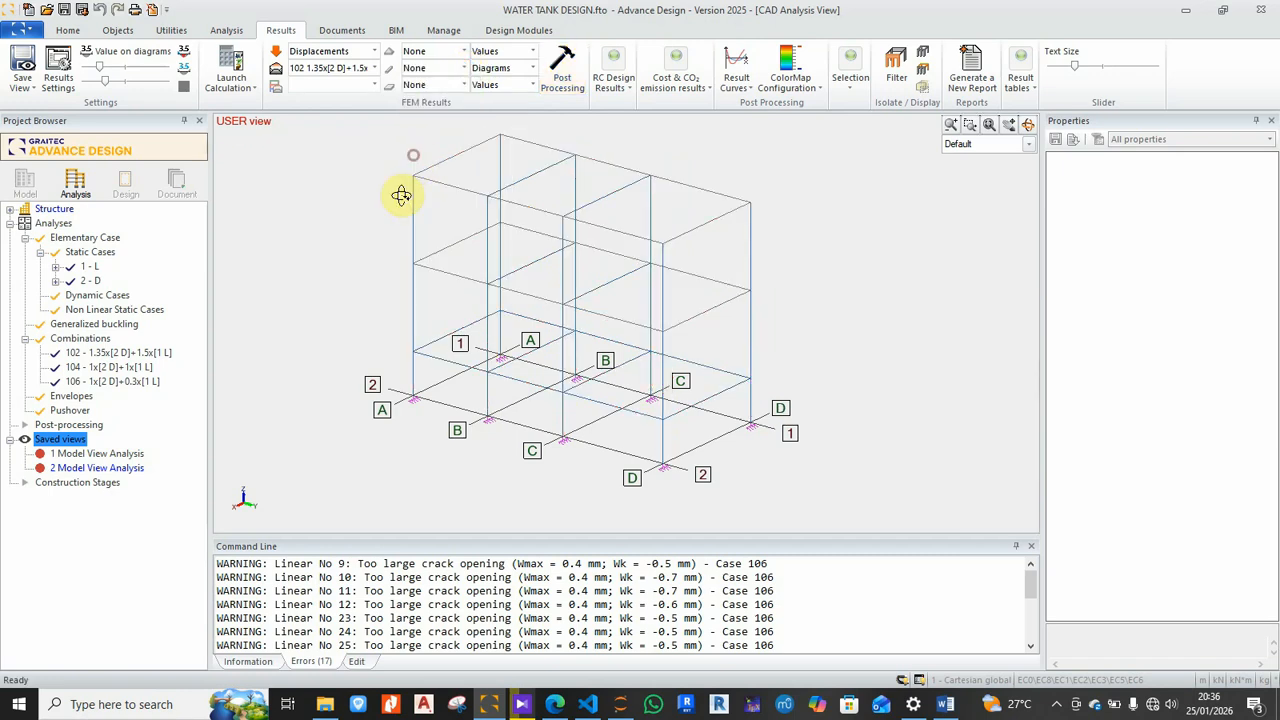
Step: Switch the result type to Forces and show FZ support reactions for combination 102
left_click(375, 51)
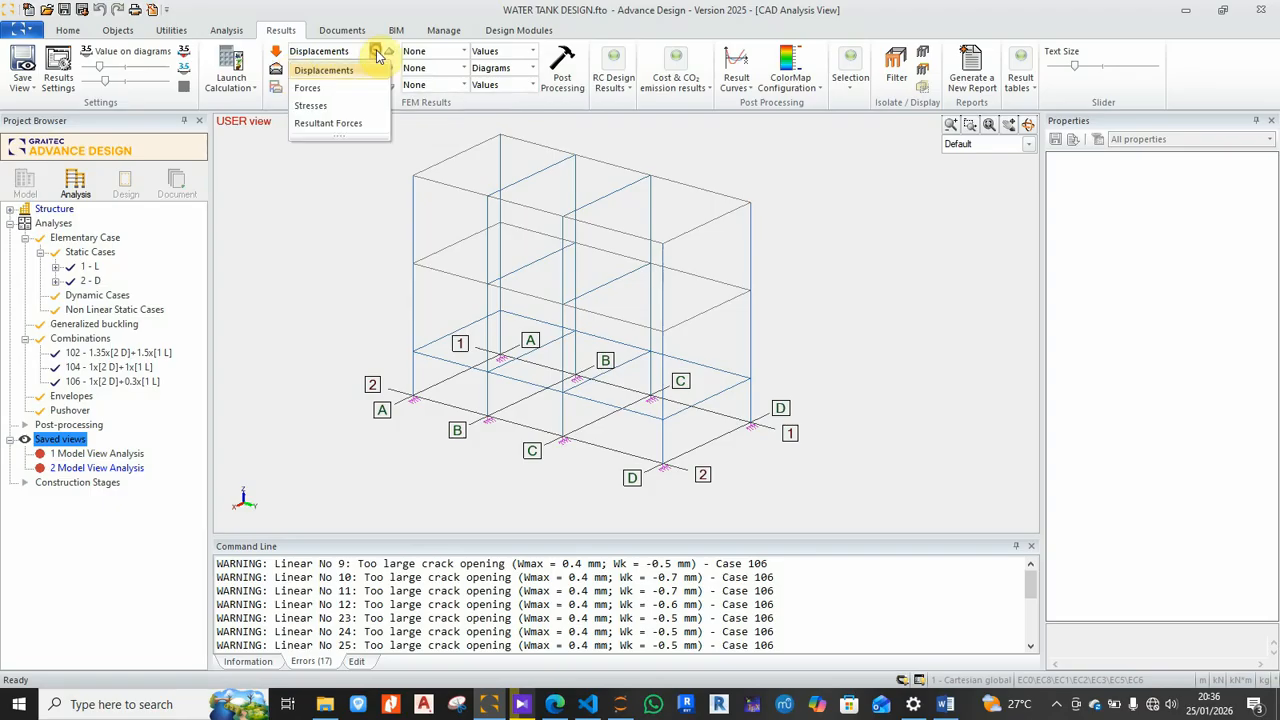
left_click(328, 88)
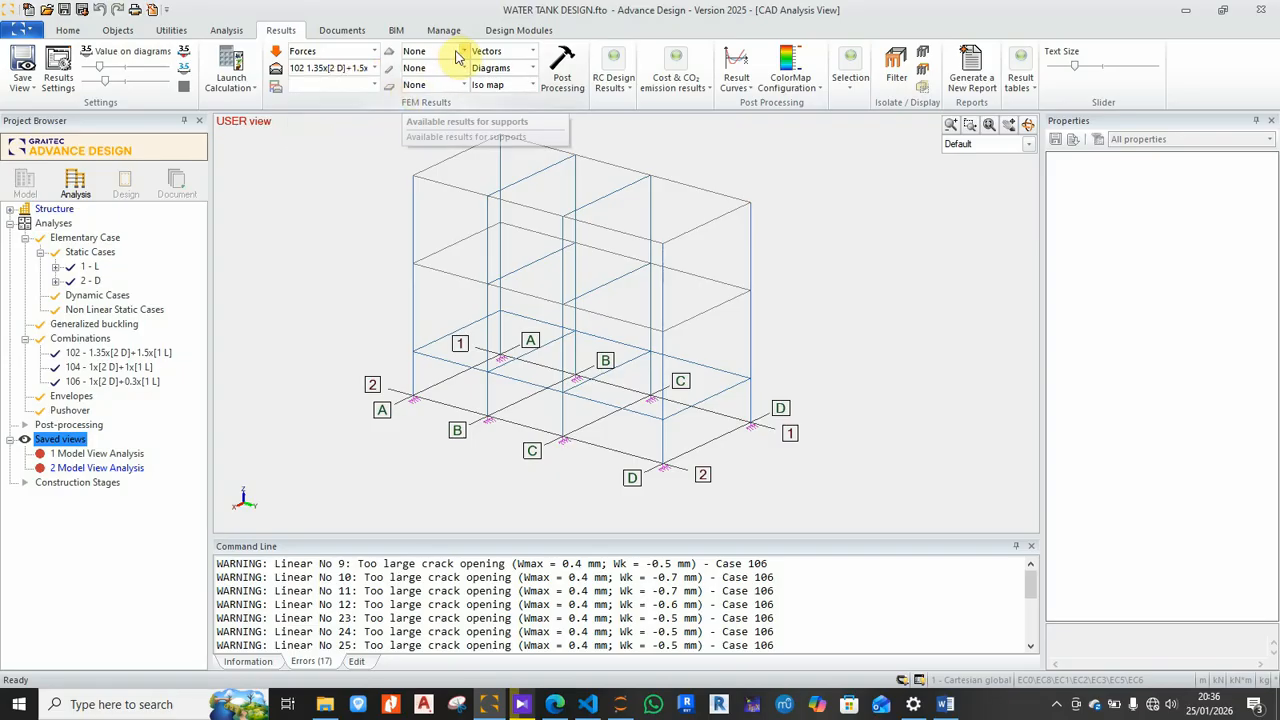
left_click(462, 52)
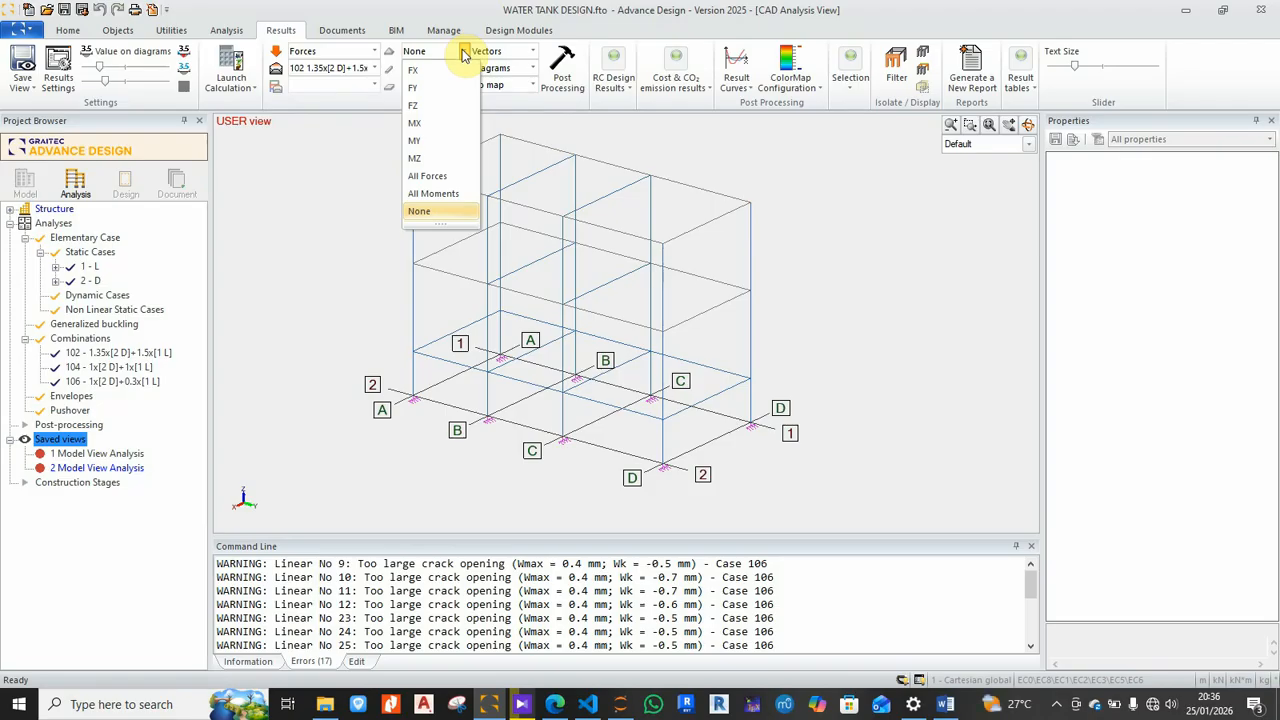
left_click(443, 104)
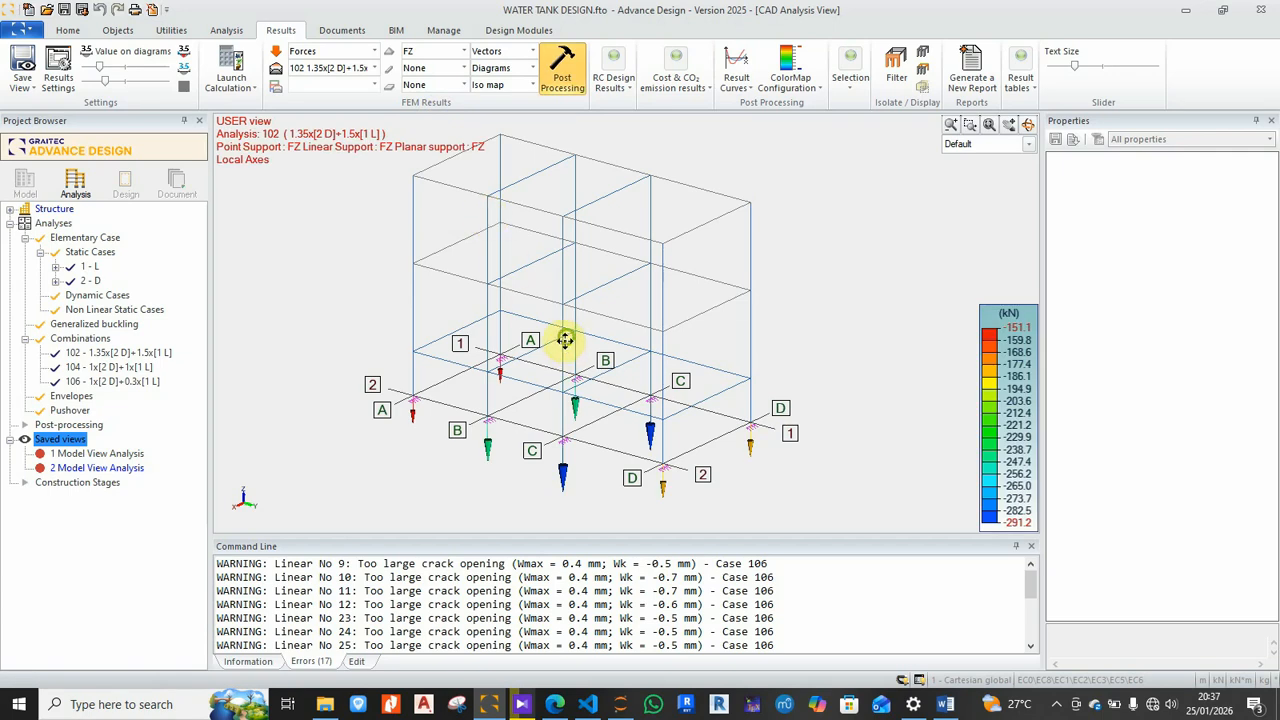
middle_click_drag(571, 337, 574, 314)
middle_click_drag(643, 497, 637, 483, "shift")
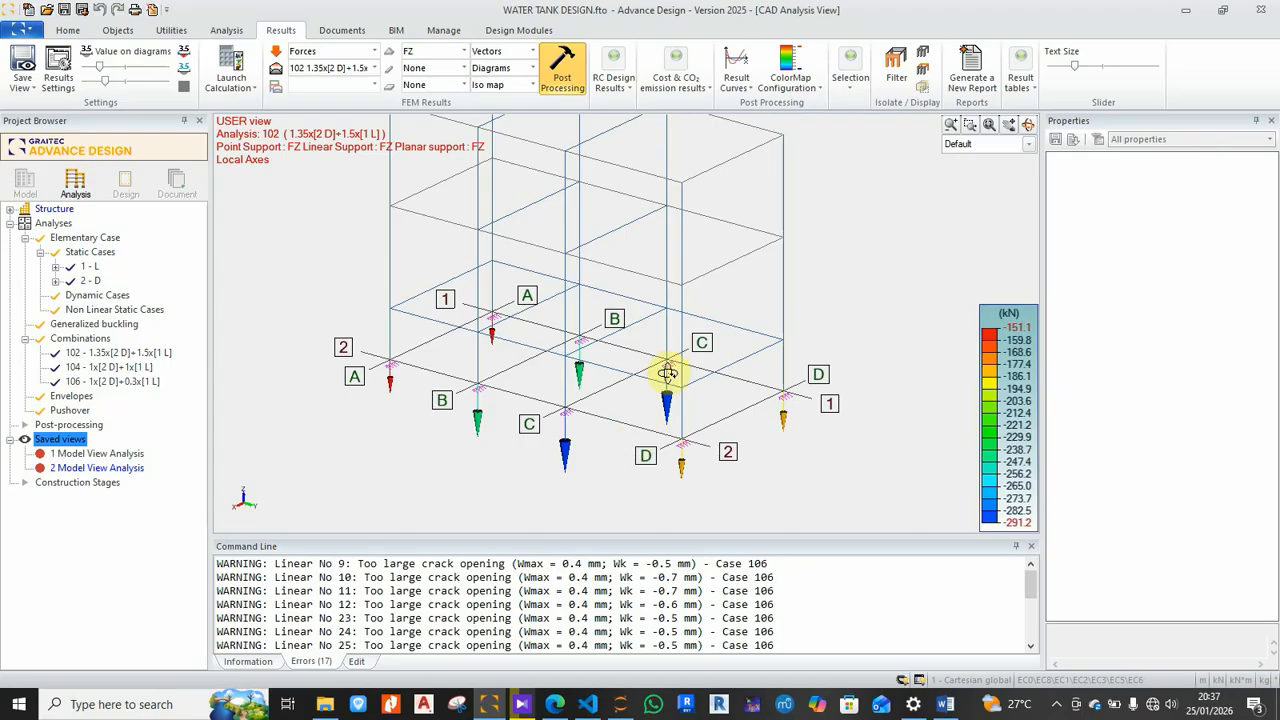
scroll(700, 487, "up", 2)
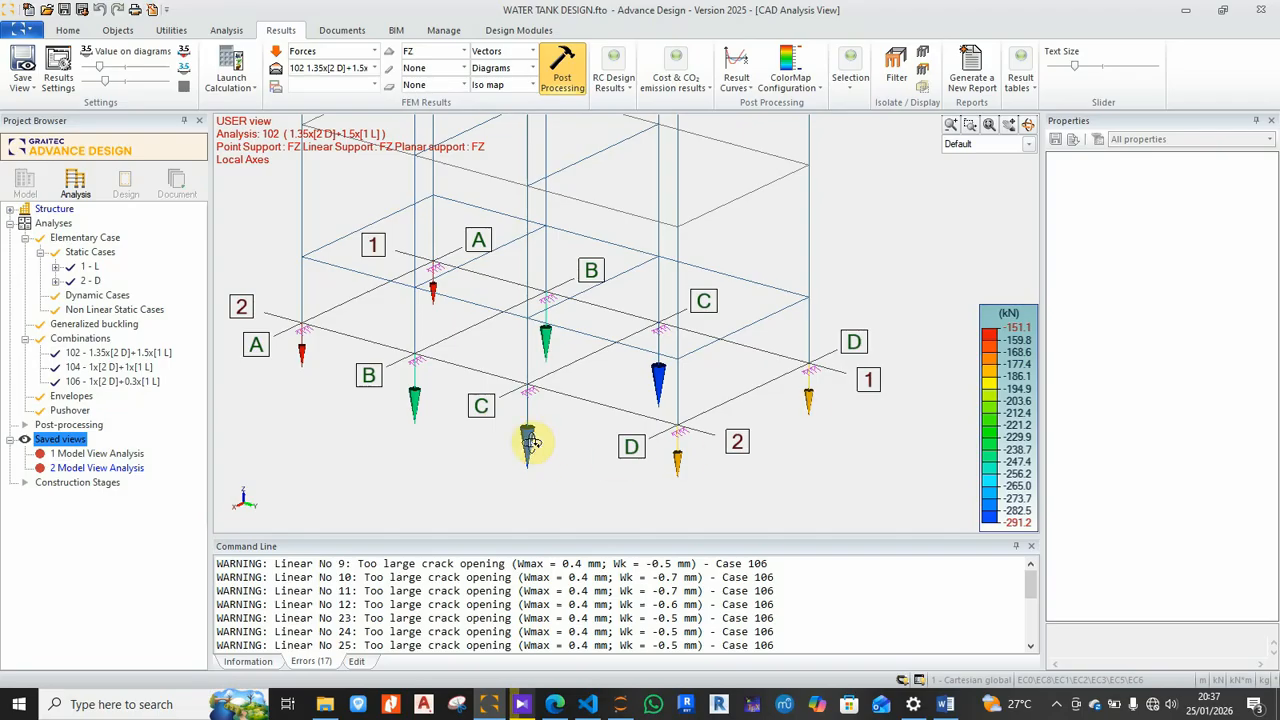
left_click_drag(386, 389, 566, 394)
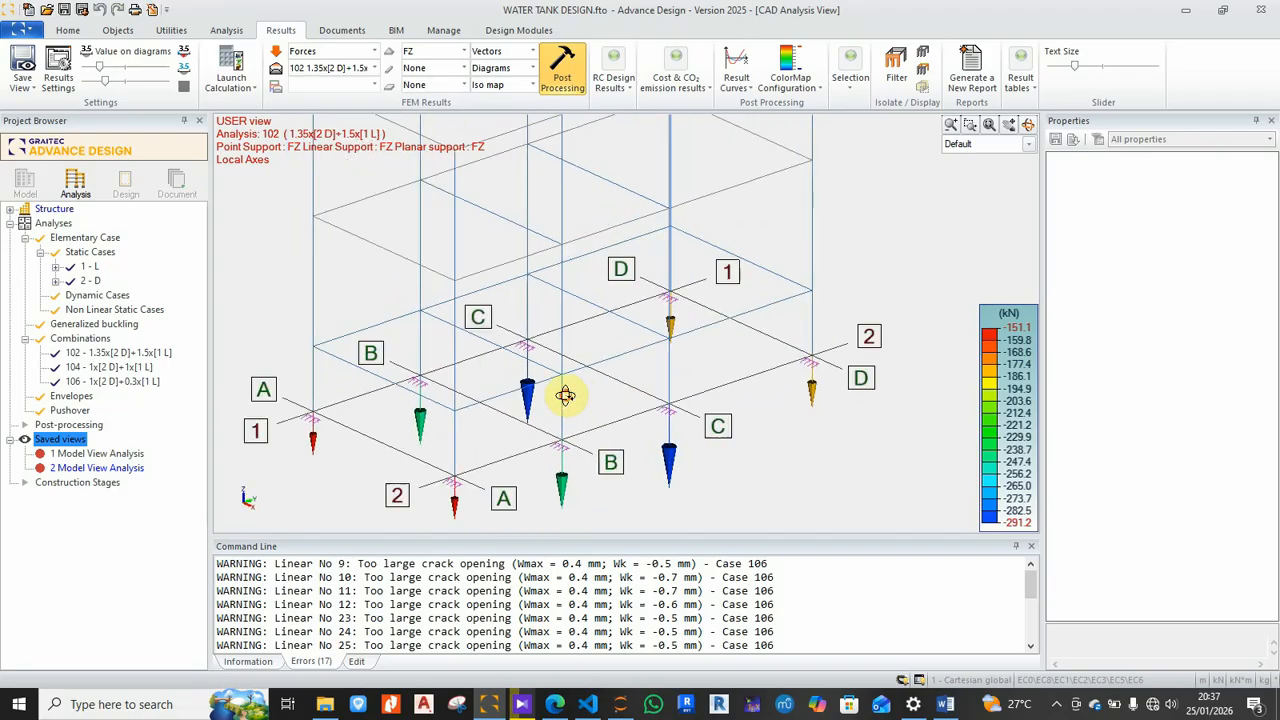
left_click_drag(559, 482, 566, 430)
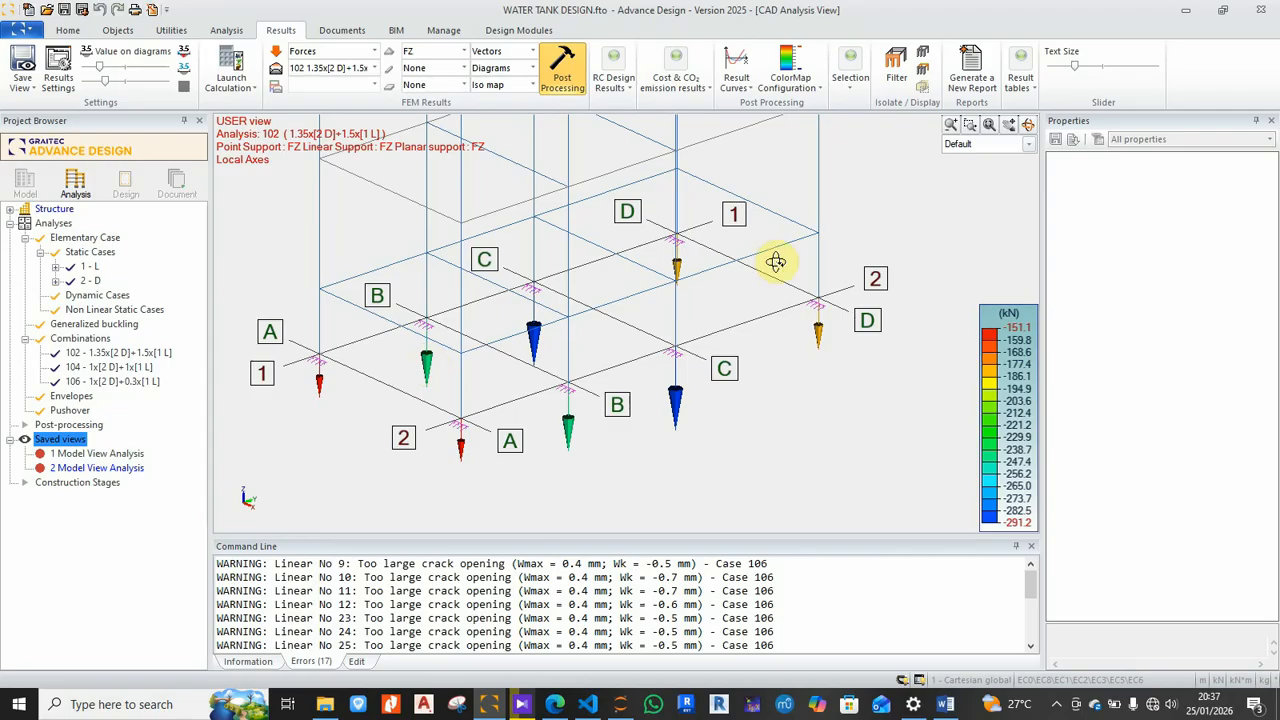
left_click_drag(783, 428, 634, 429)
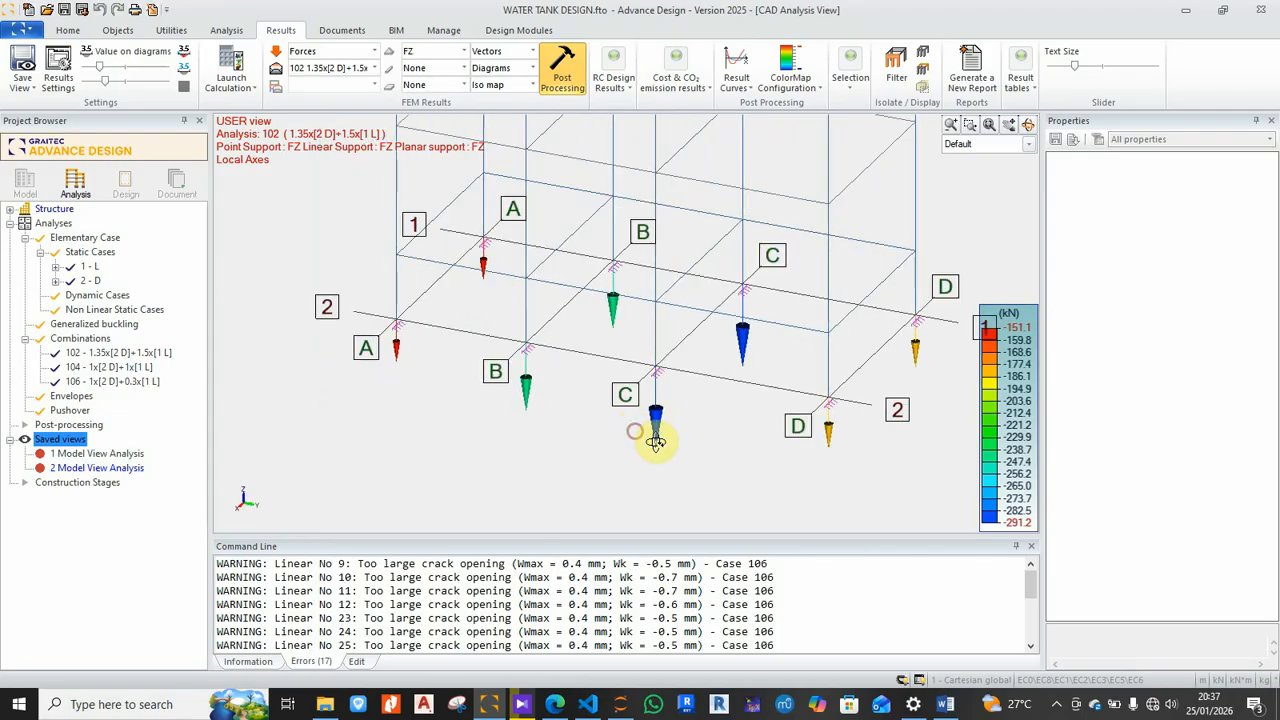
middle_click_drag(867, 458, 743, 423)
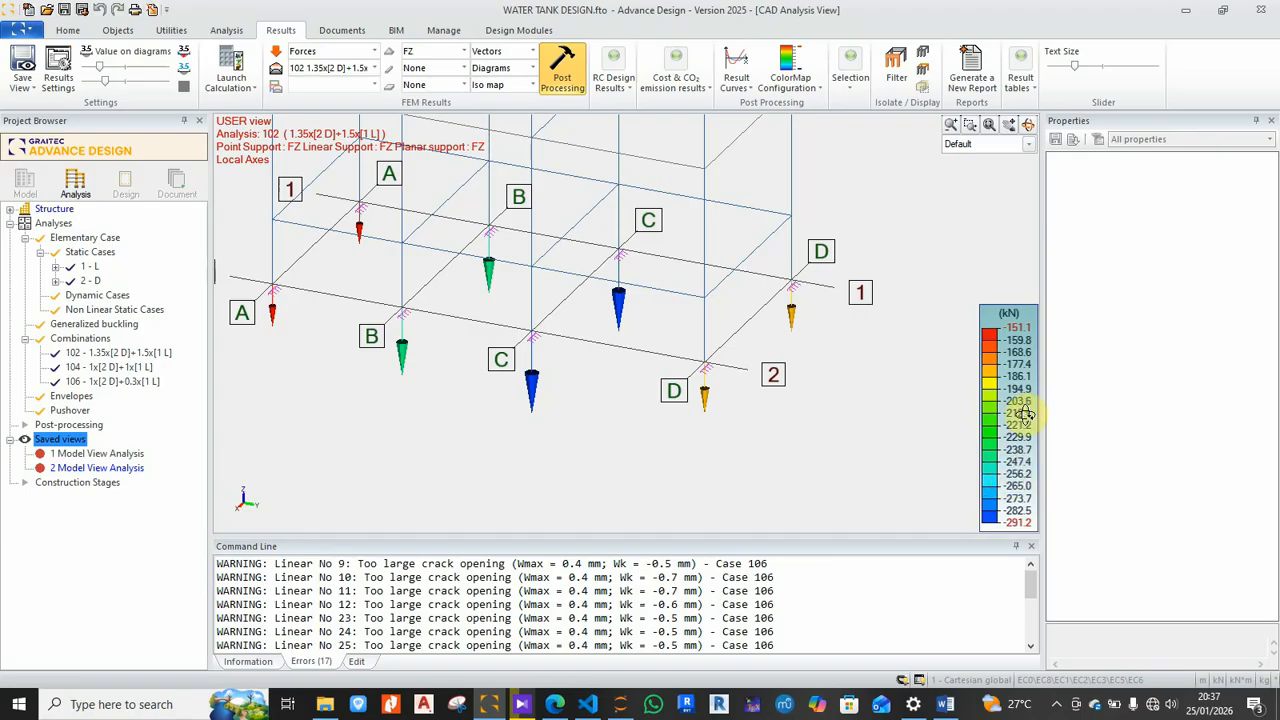
left_click_drag(971, 414, 861, 396)
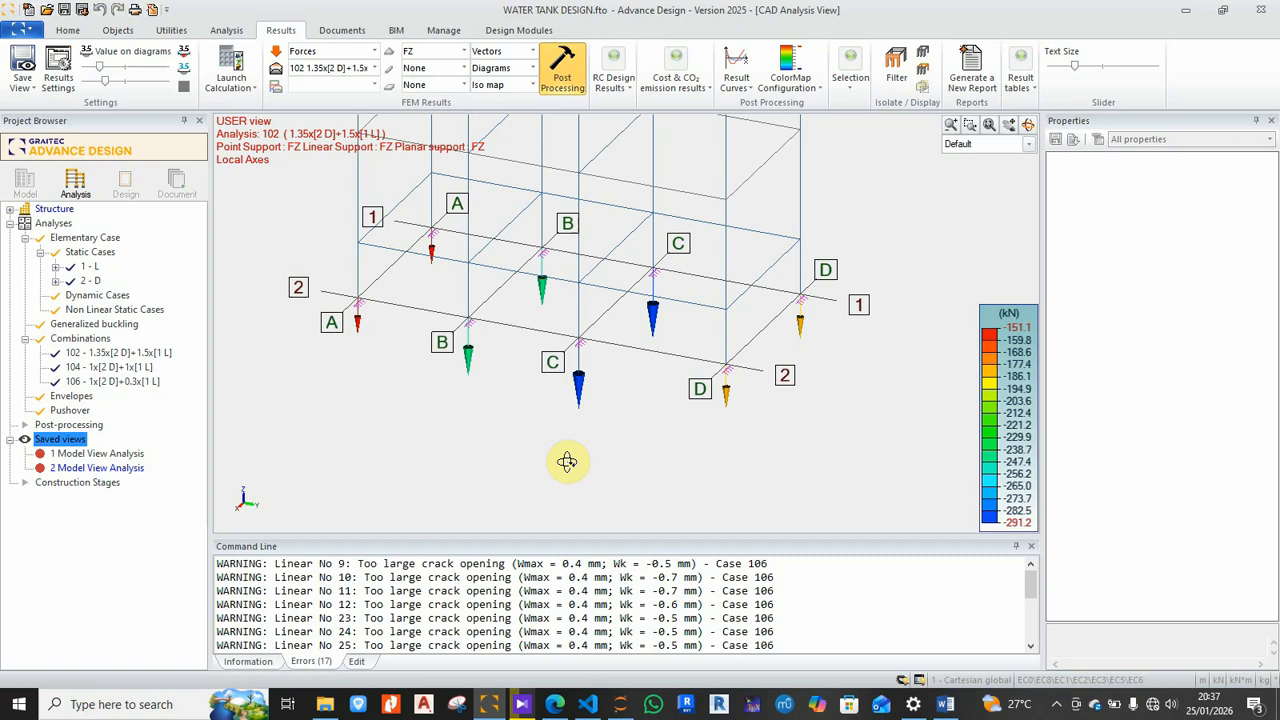
middle_click_drag(606, 380, 760, 377, "shift")
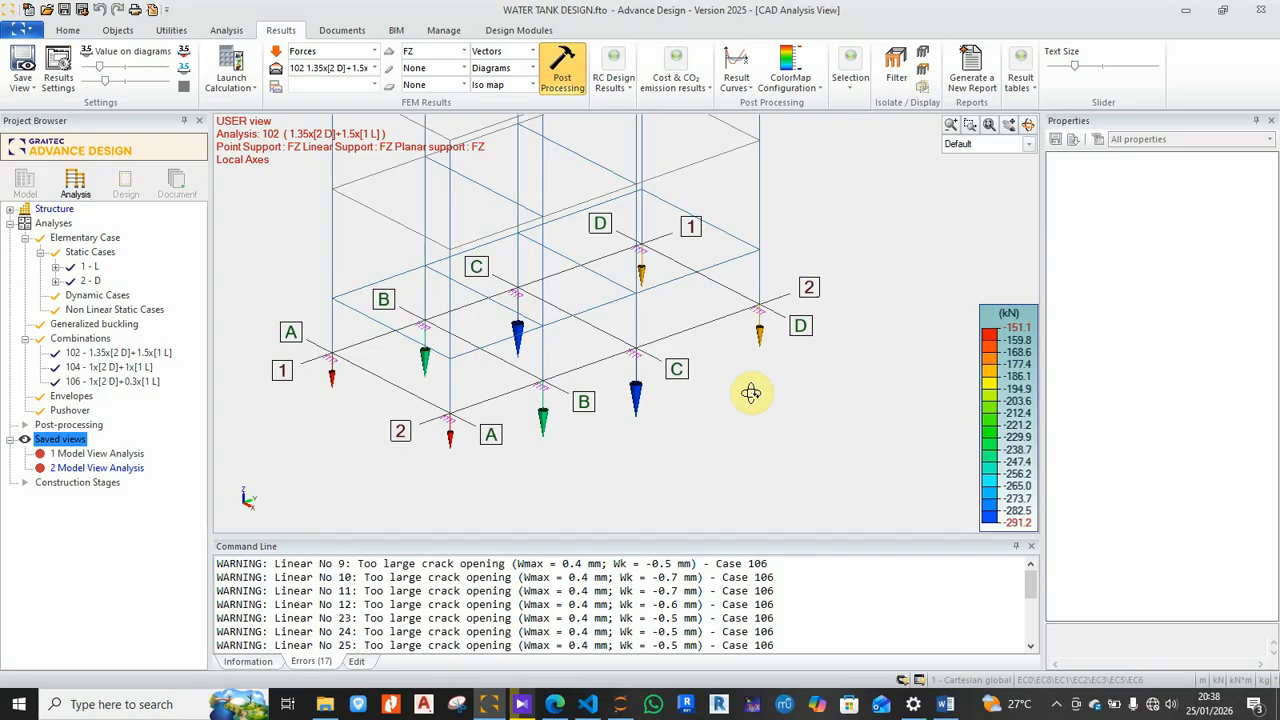
scroll(634, 414, "up", 2)
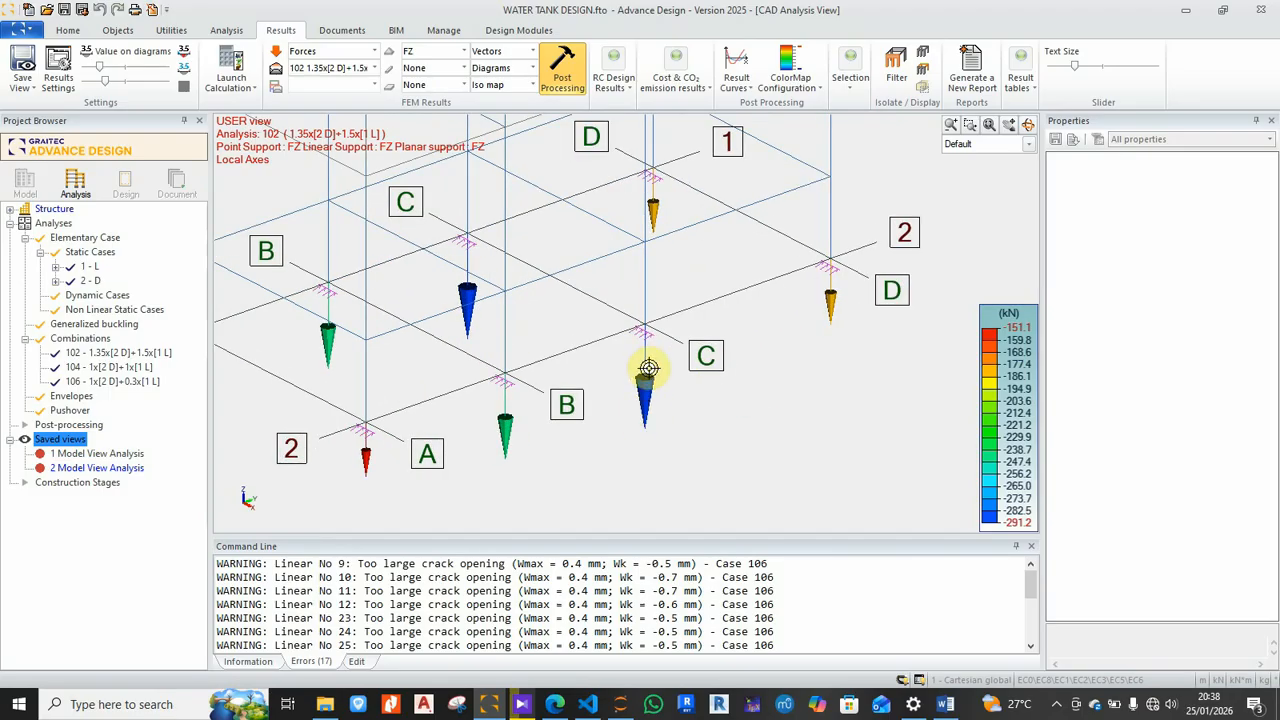
scroll(634, 426, "down", 2)
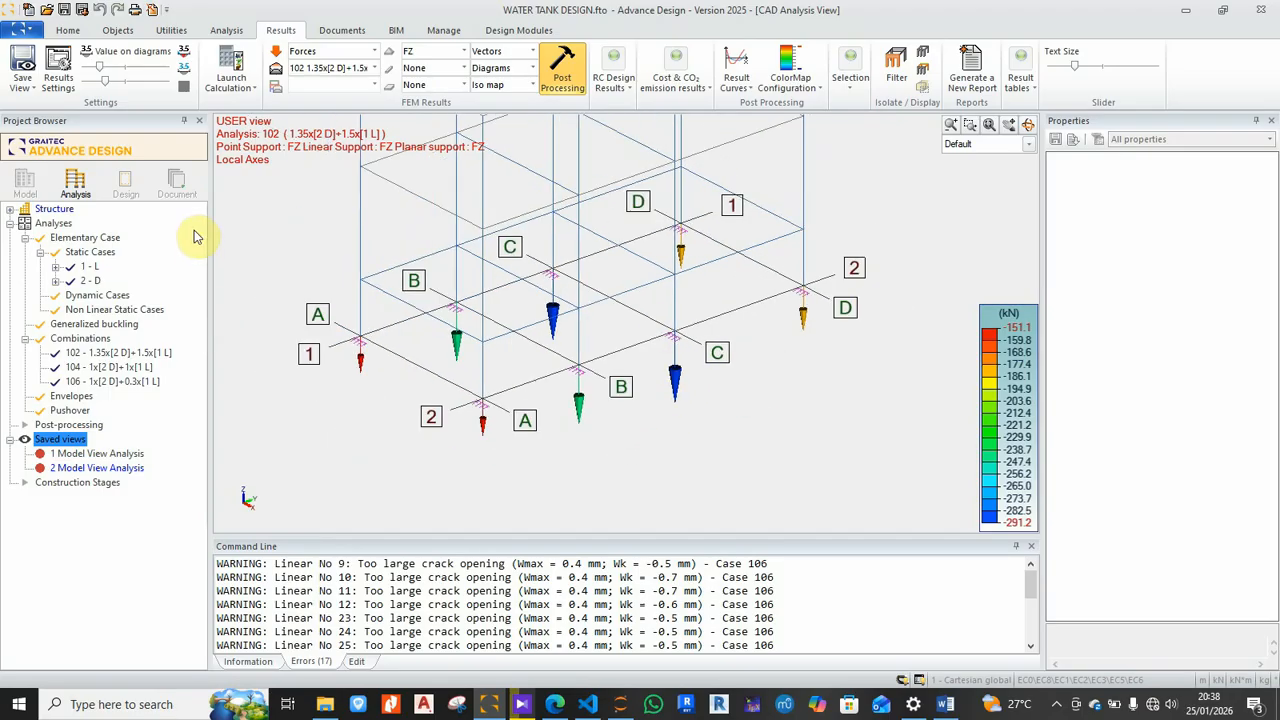
Step: Raise the Diagram Scale so the FZ reaction cones grow, then ease it back slightly
left_click(110, 85)
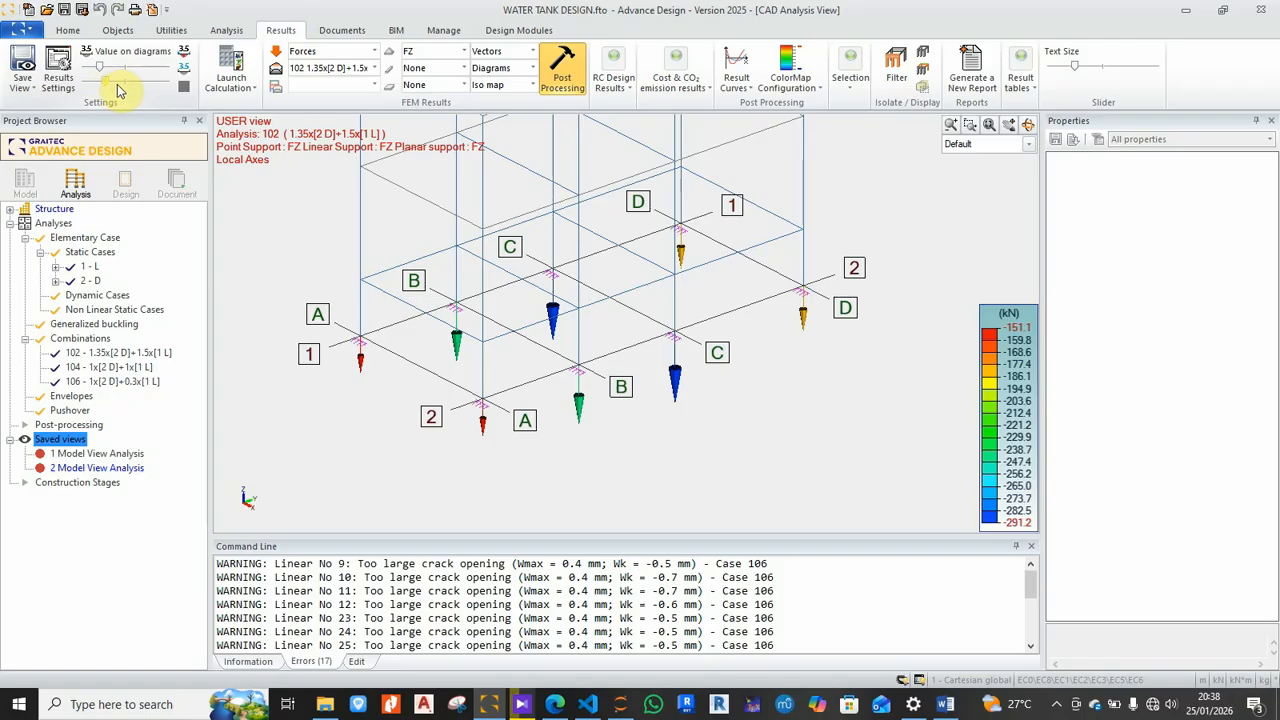
left_click_drag(125, 87, 124, 87)
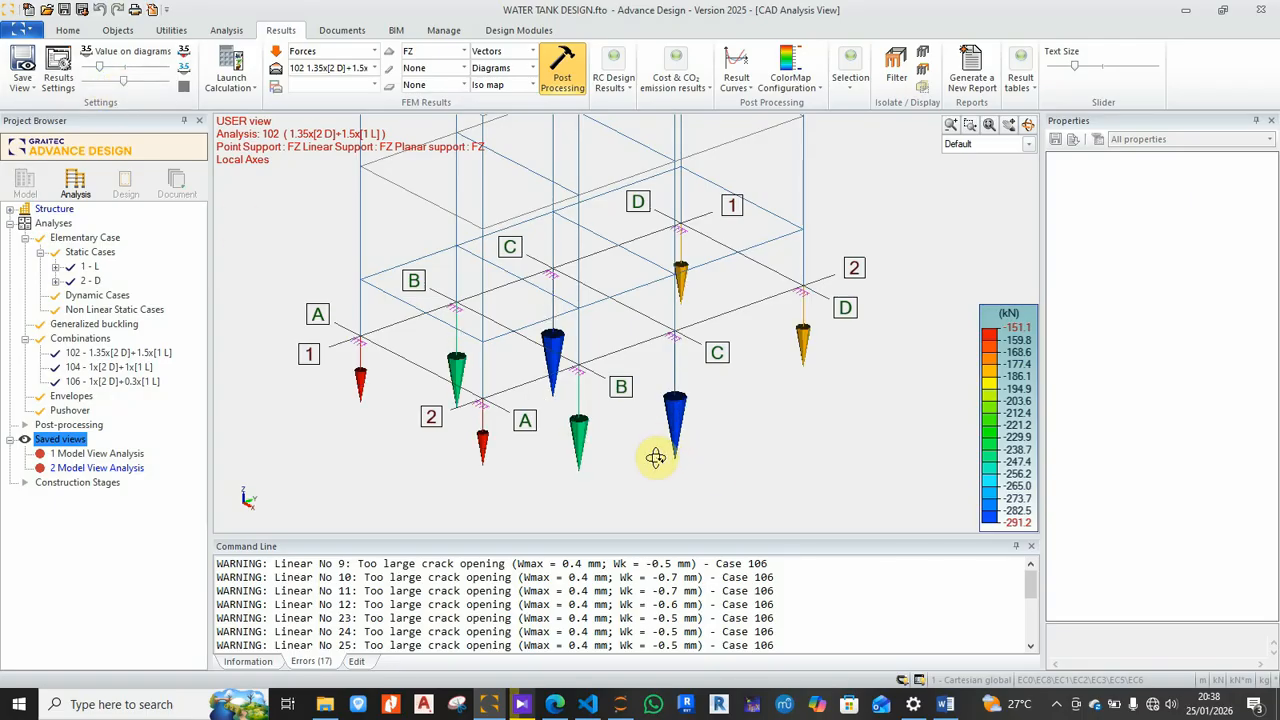
left_click_drag(657, 457, 643, 455)
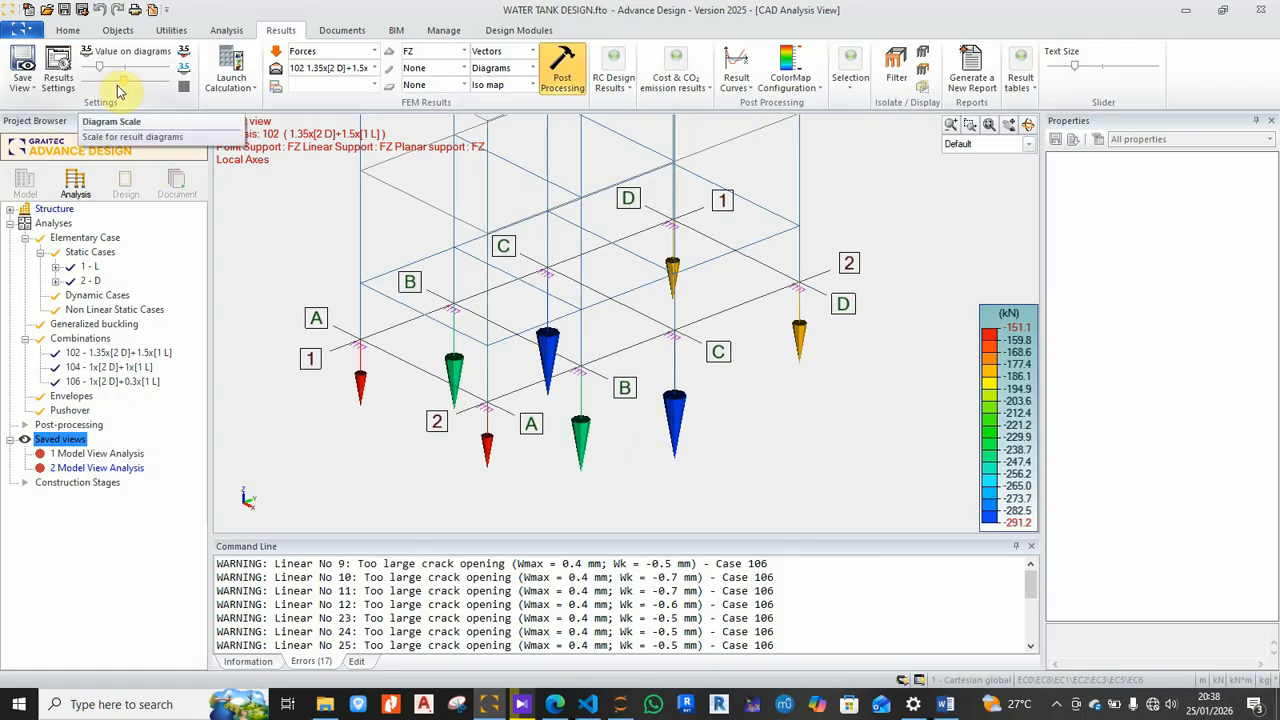
left_click_drag(634, 457, 491, 455)
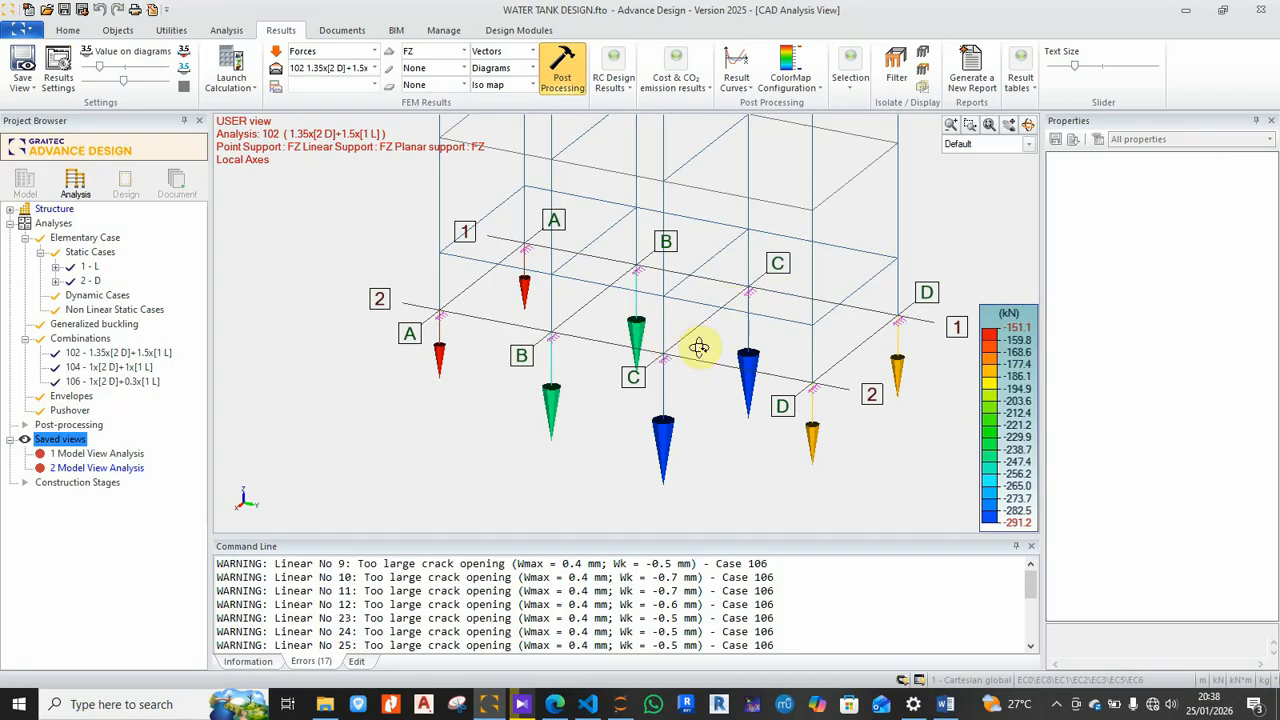
left_click_drag(698, 347, 594, 358)
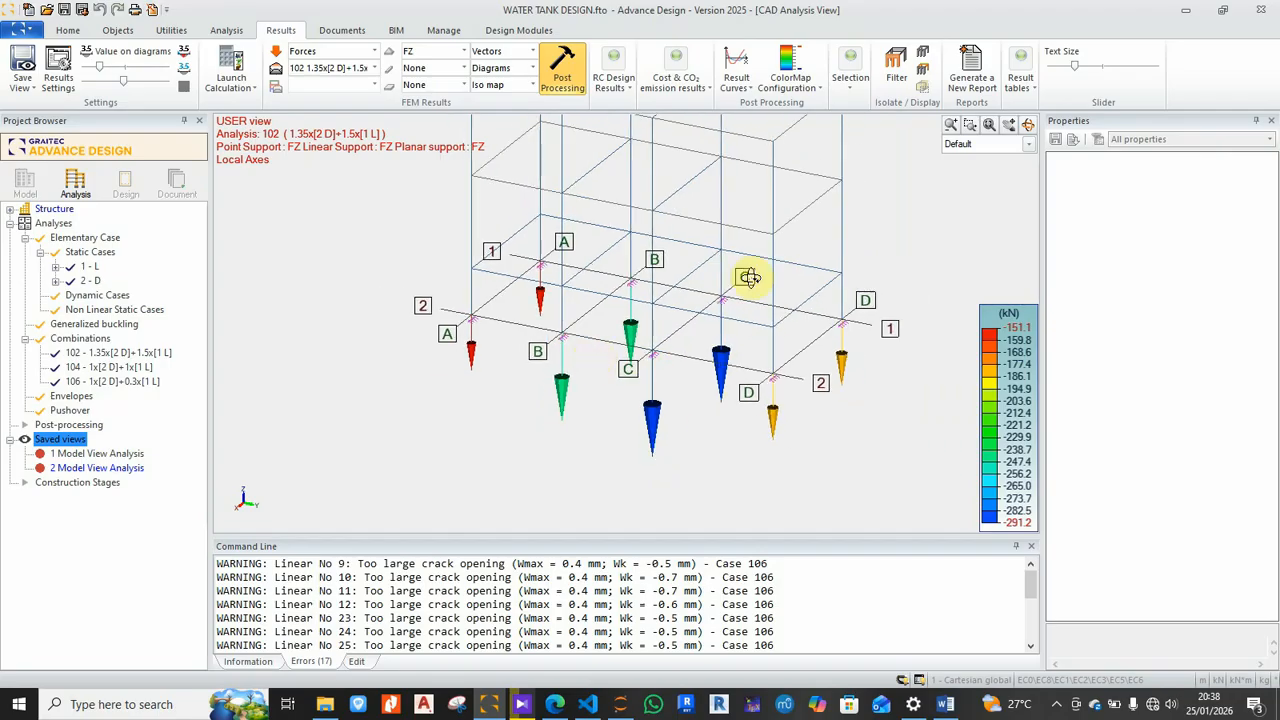
mouse_move(698, 375)
left_mouse_down()
mouse_move(714, 366)
mouse_move(711, 376)
left_mouse_up()
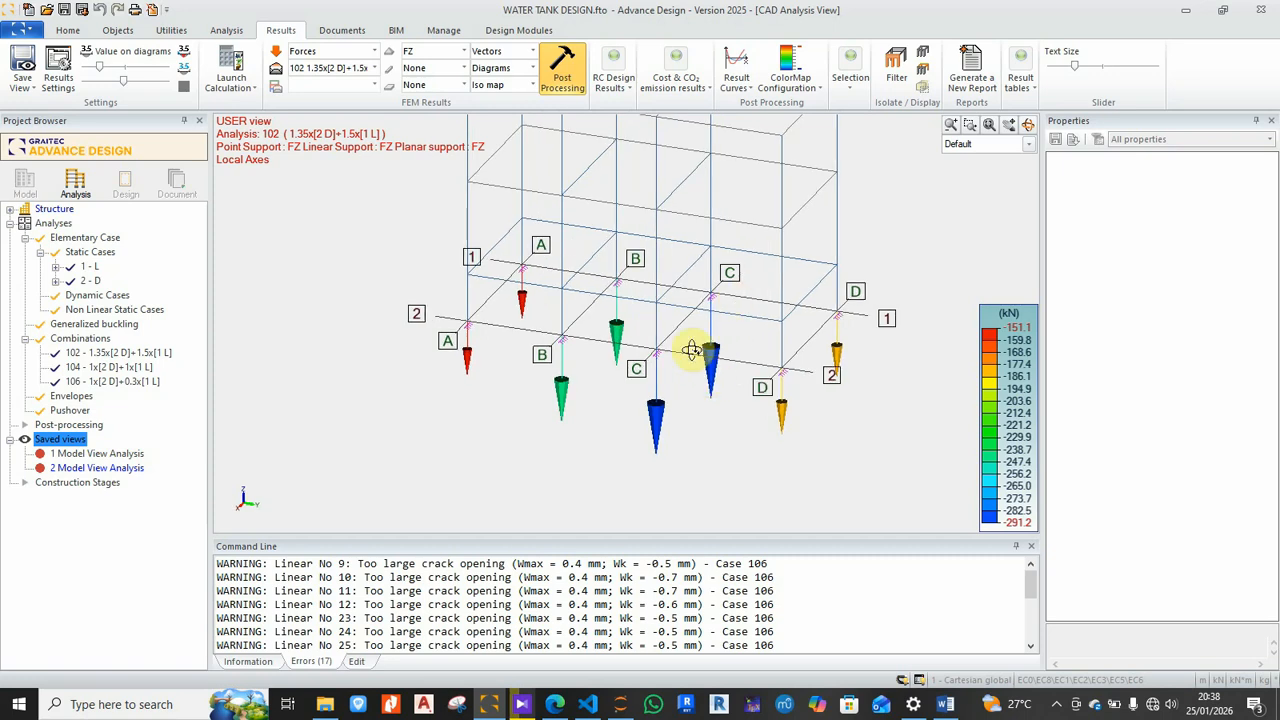
middle_click_drag(696, 290, 683, 331)
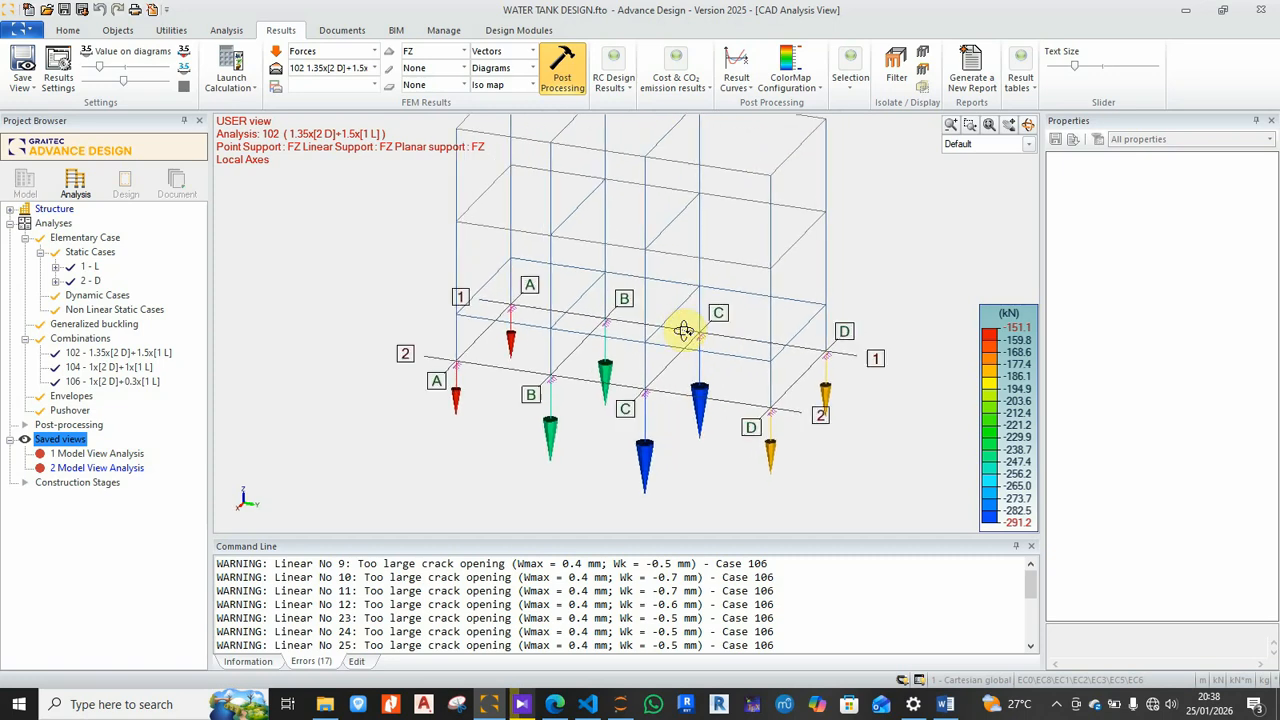
left_click(116, 84)
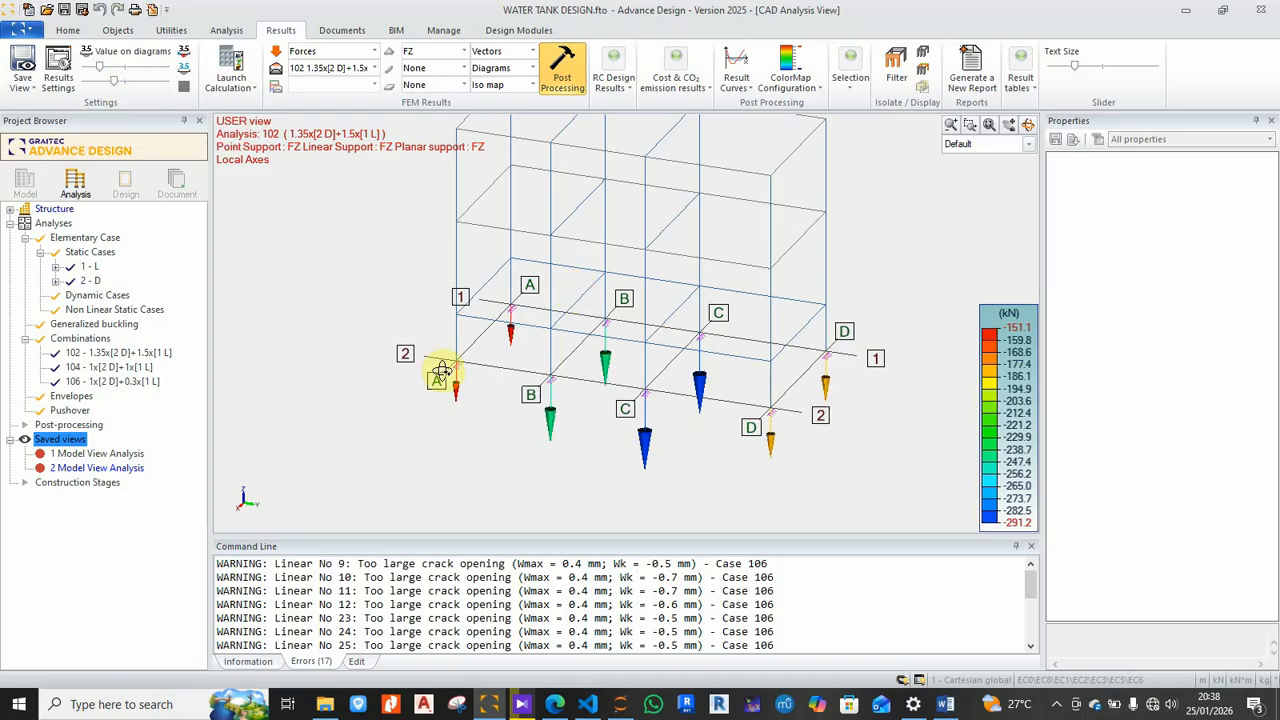
Step: In Results Settings, set the Point Support FZ display mode to Values instead of Vectors
left_click(62, 66)
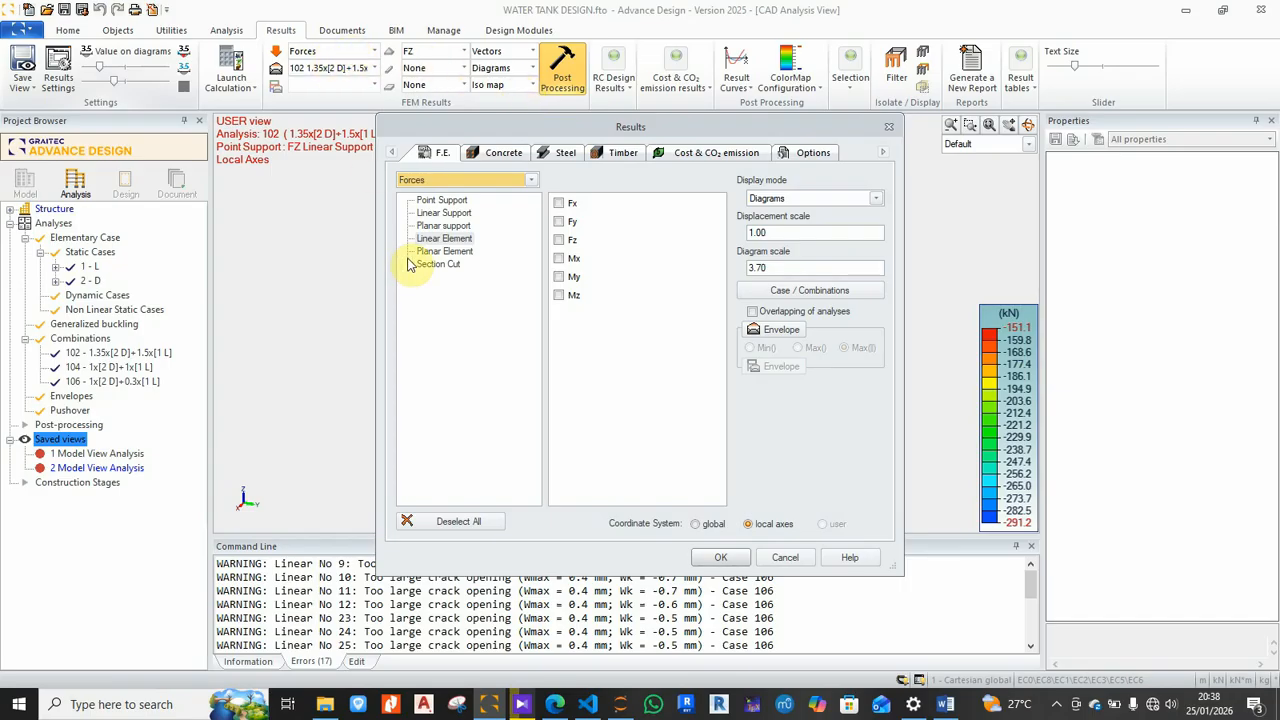
left_click(428, 203)
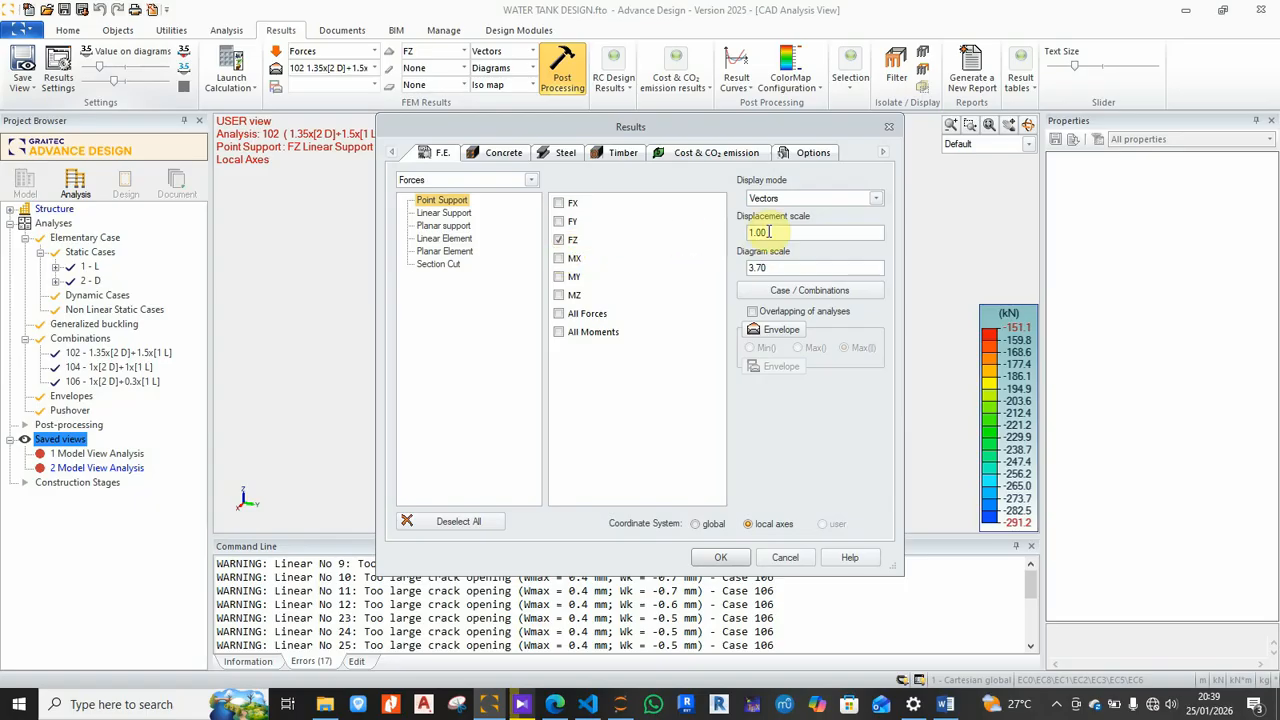
left_click(876, 201)
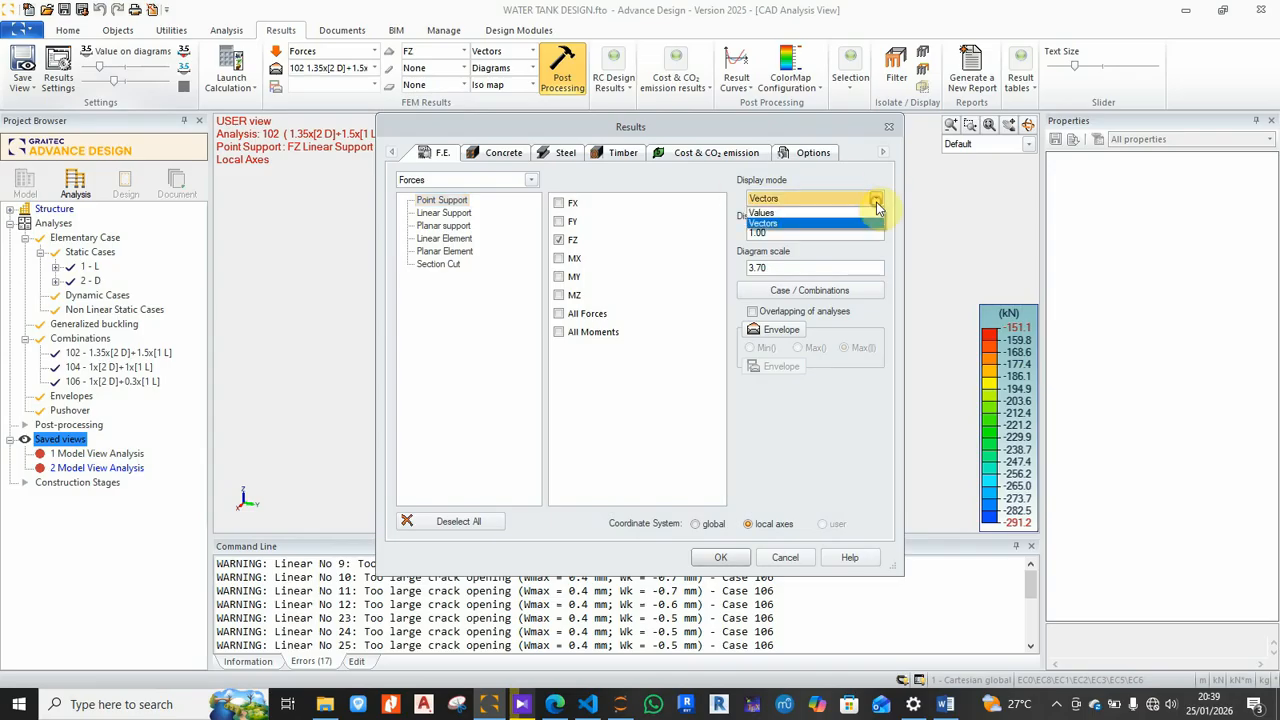
left_click(765, 212)
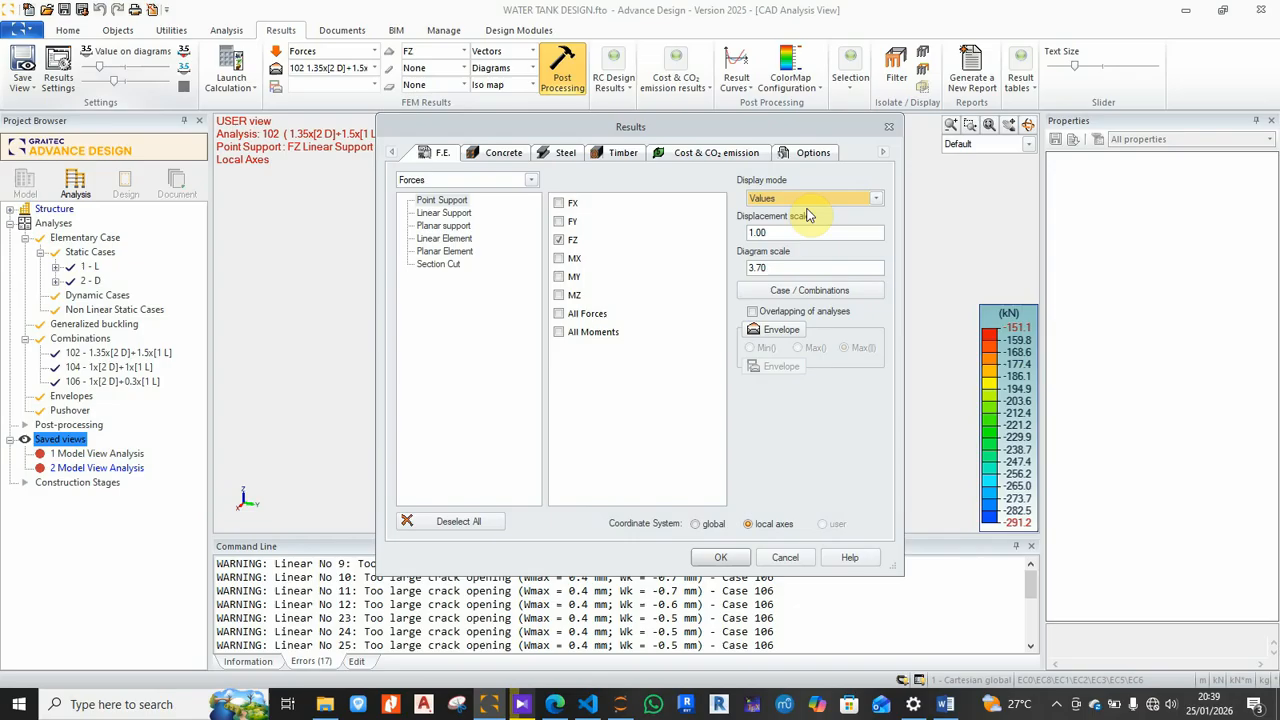
left_click(877, 200)
left_click(773, 214)
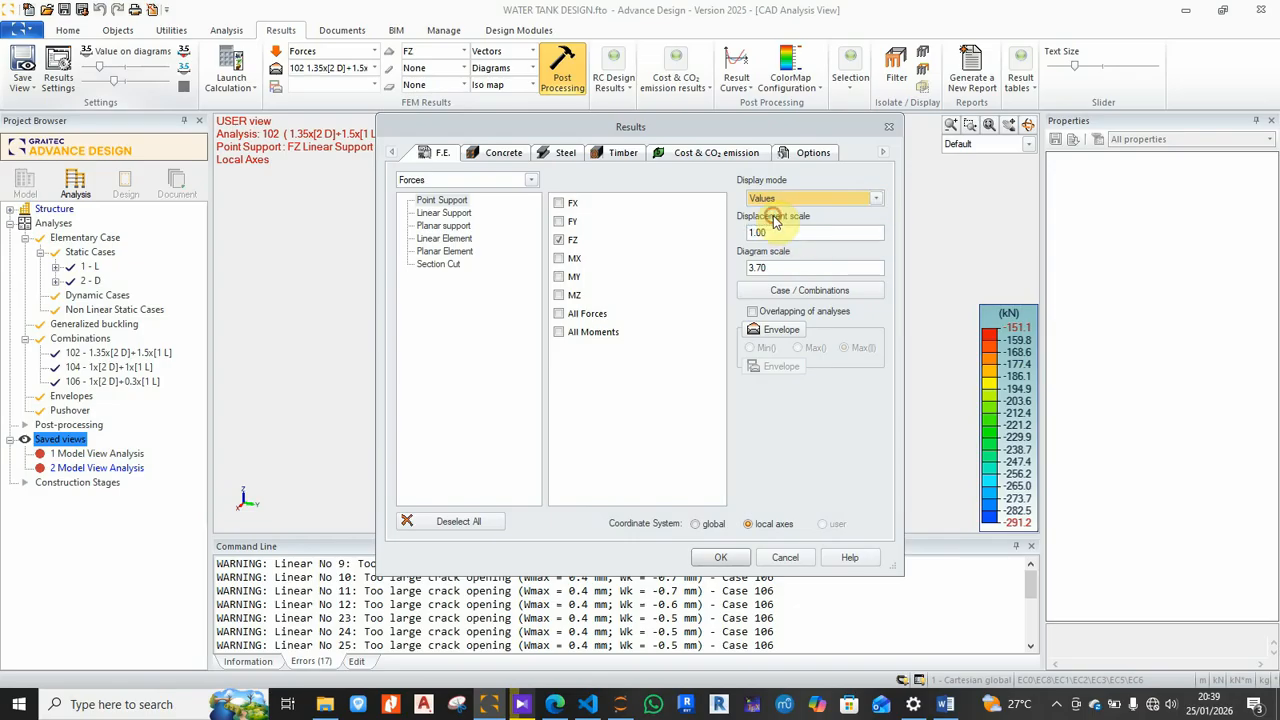
left_click(720, 560)
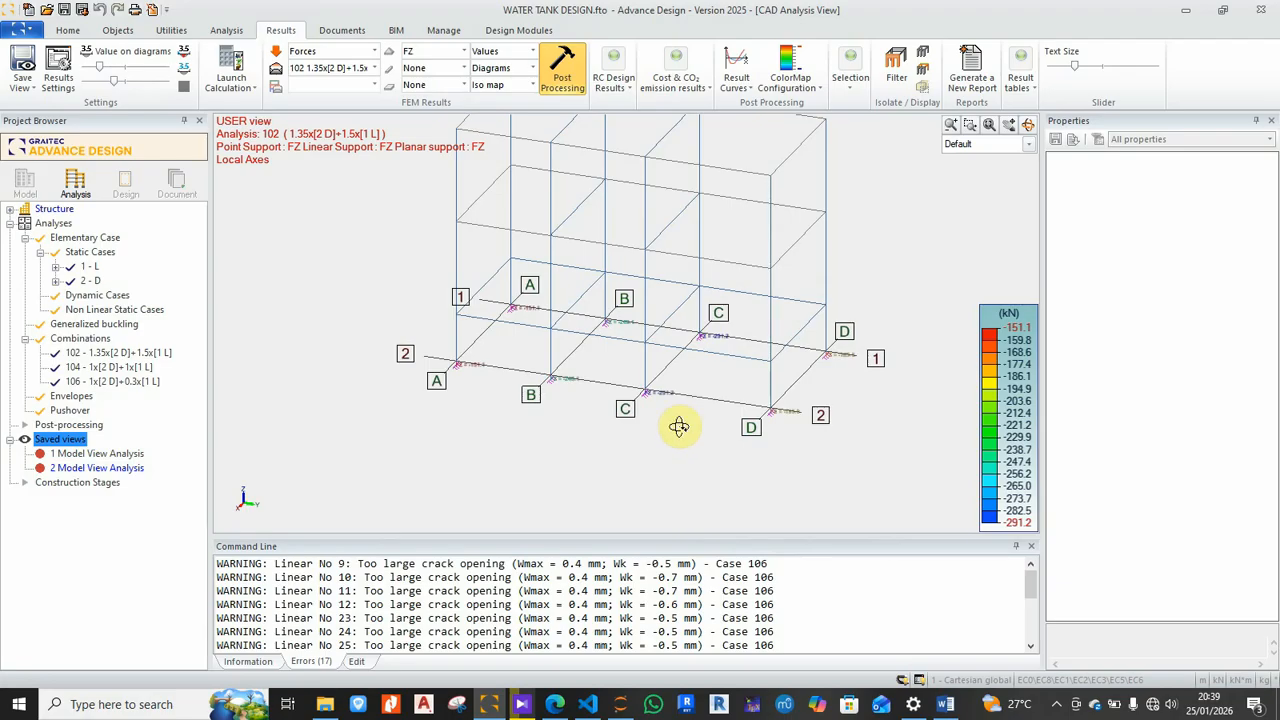
Step: Zoom onto the supports and enlarge the FZ value labels such as -151.1 and -291.2
scroll(686, 411, "up", 6)
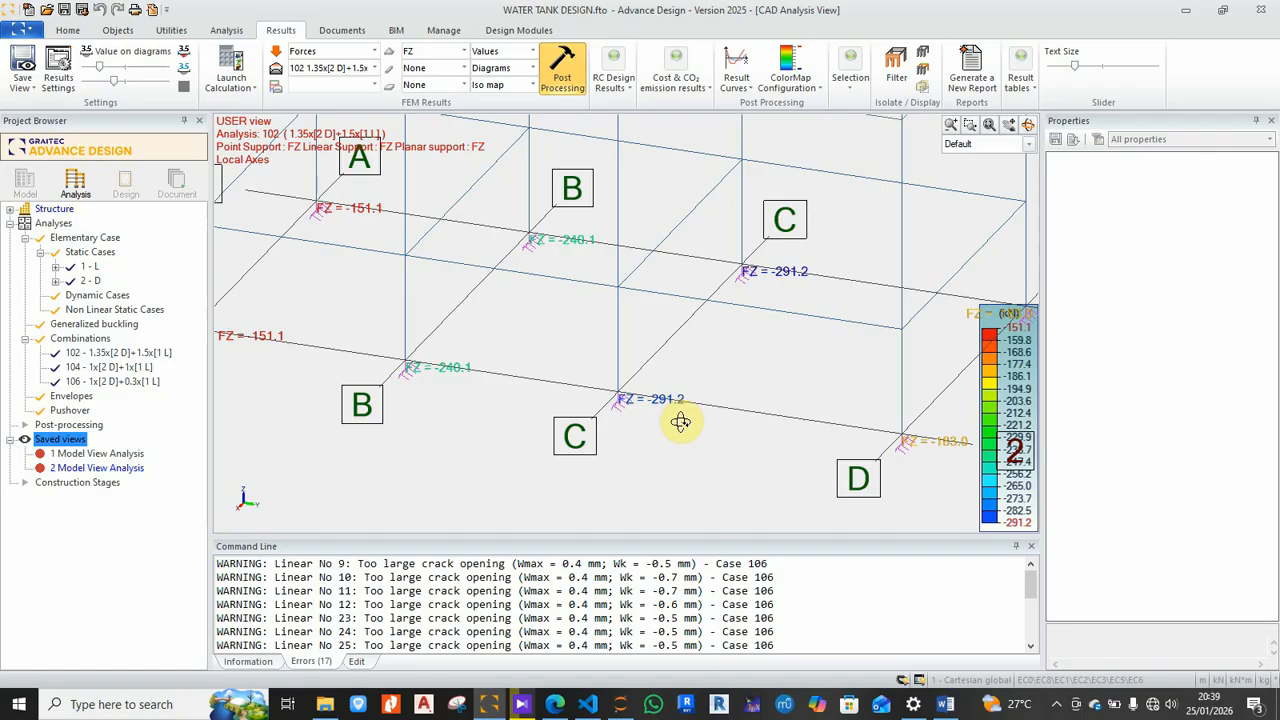
scroll(680, 425, "up", 2)
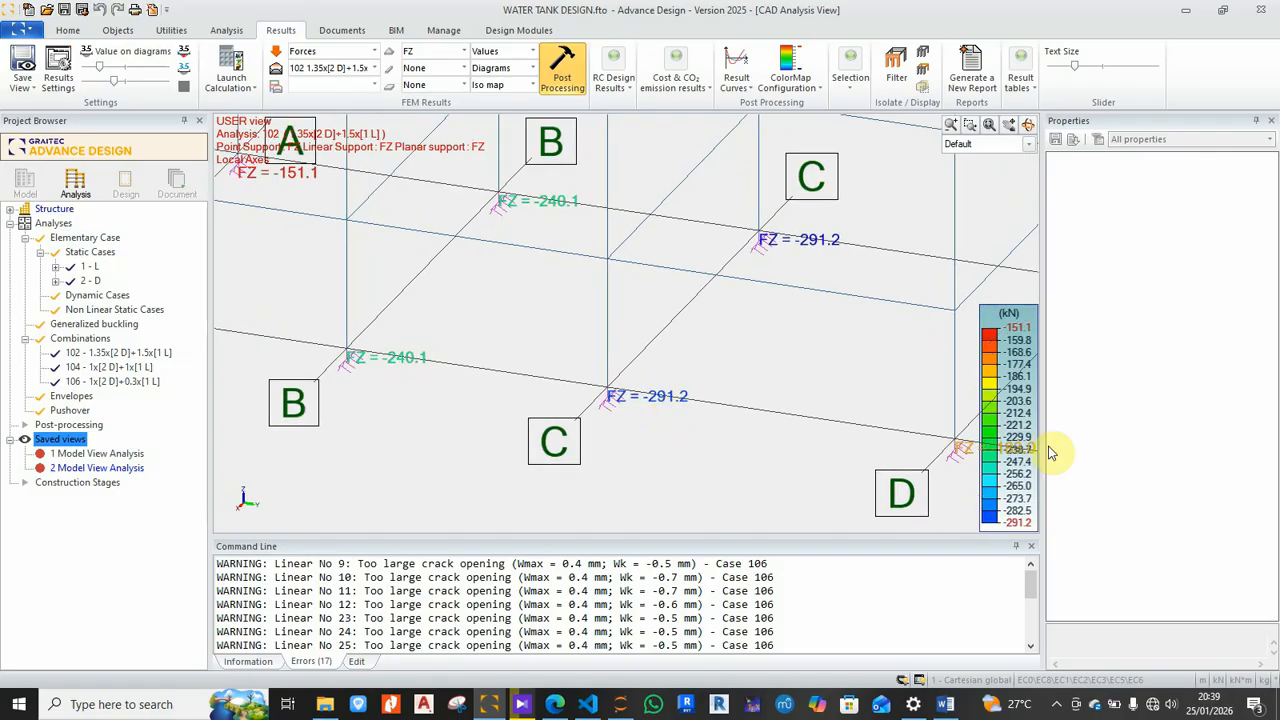
middle_click_drag(804, 384, 643, 326)
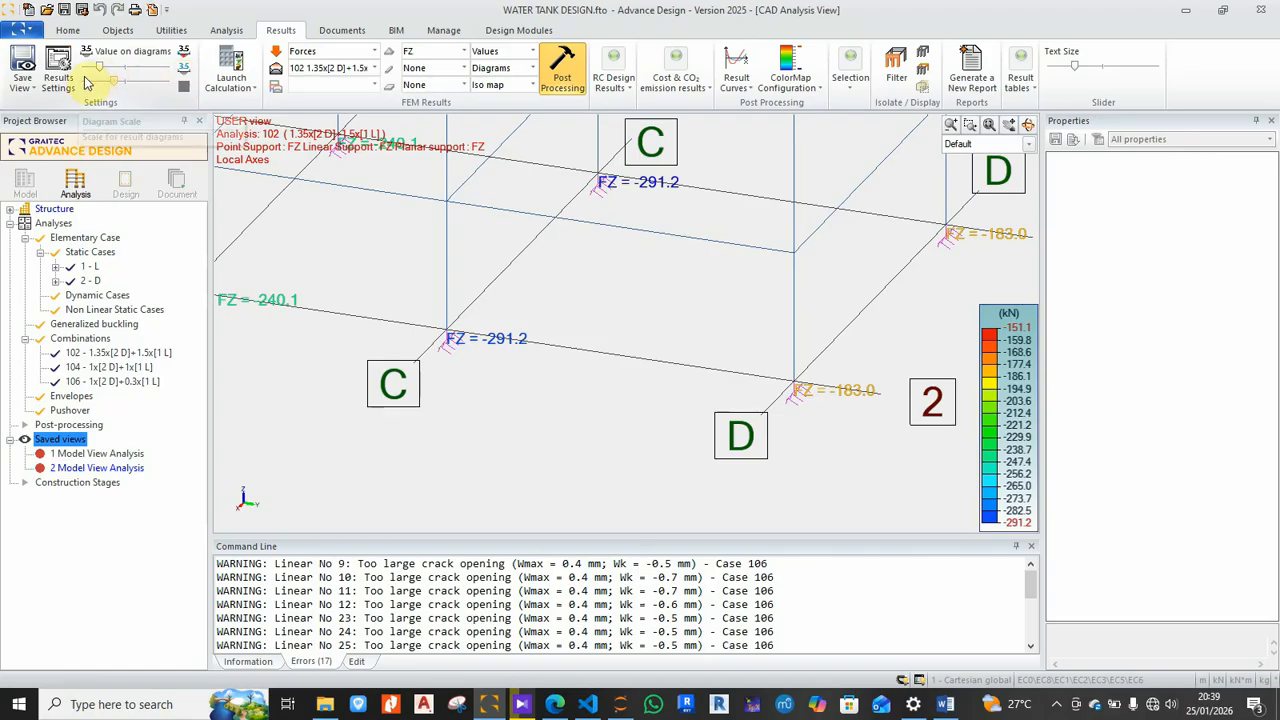
left_click_drag(100, 75, 113, 79)
scroll(677, 403, "down", 3)
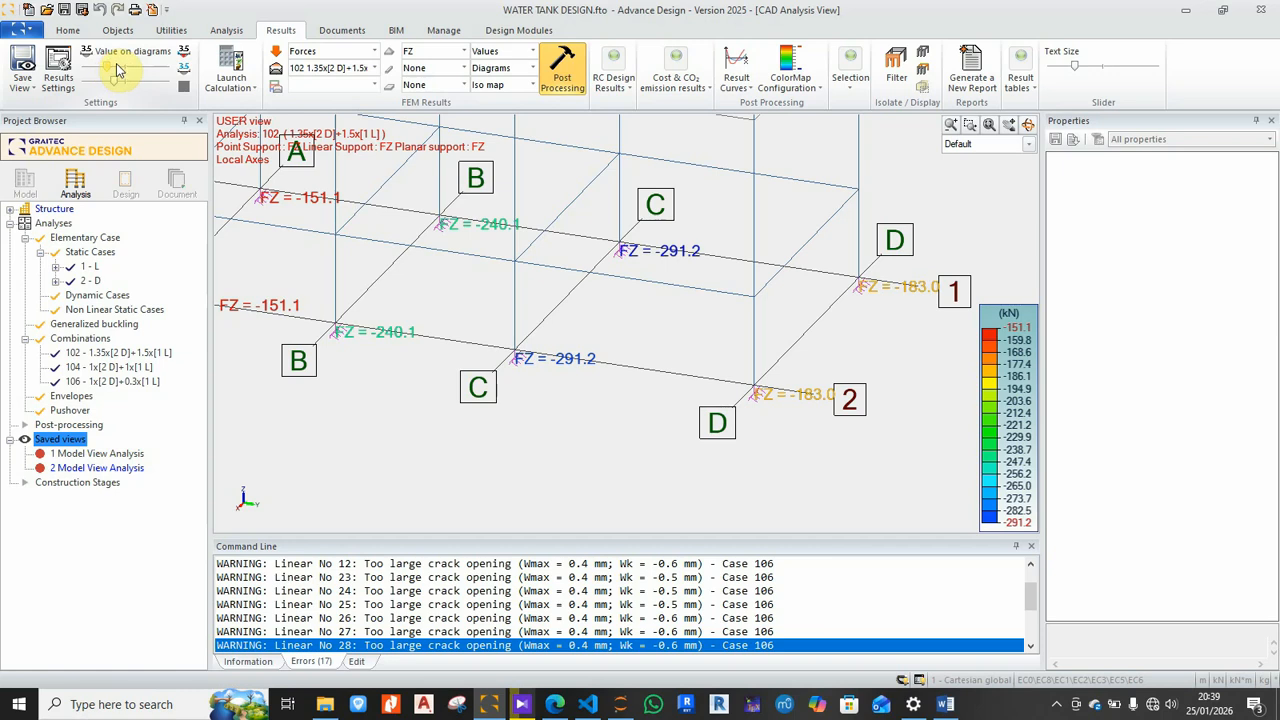
left_click_drag(117, 73, 120, 73)
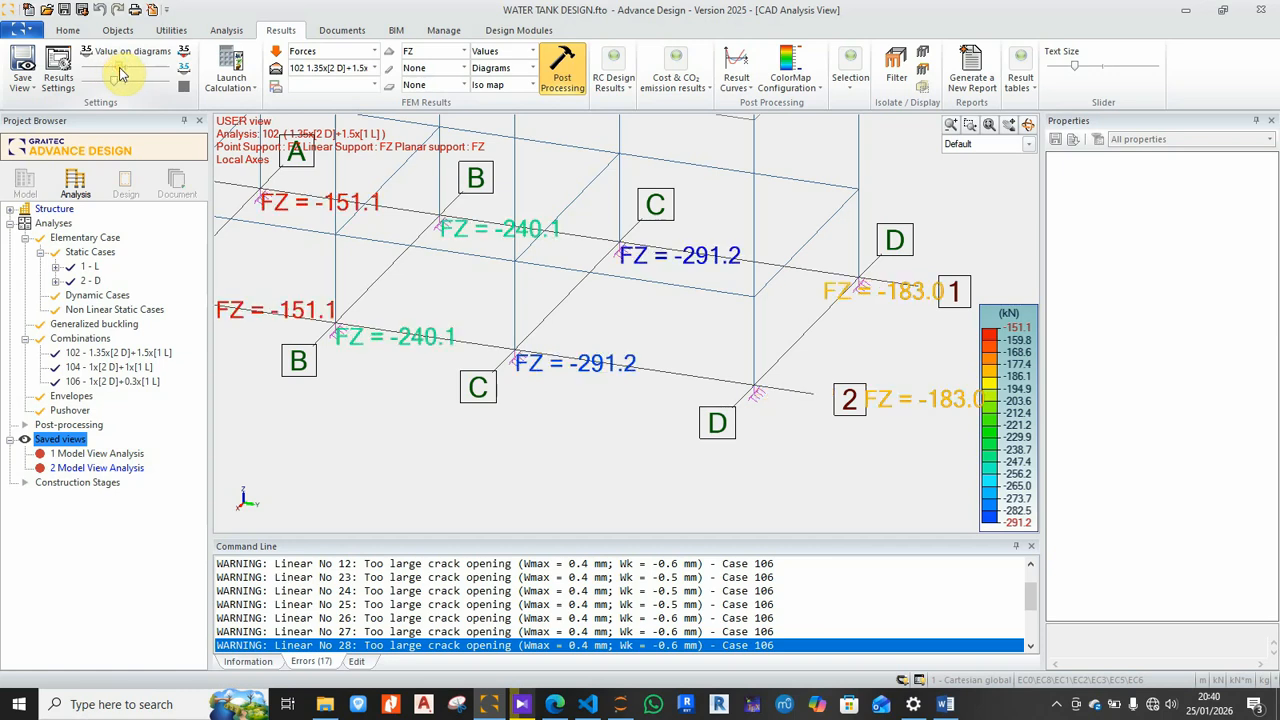
scroll(566, 374, "down", 2)
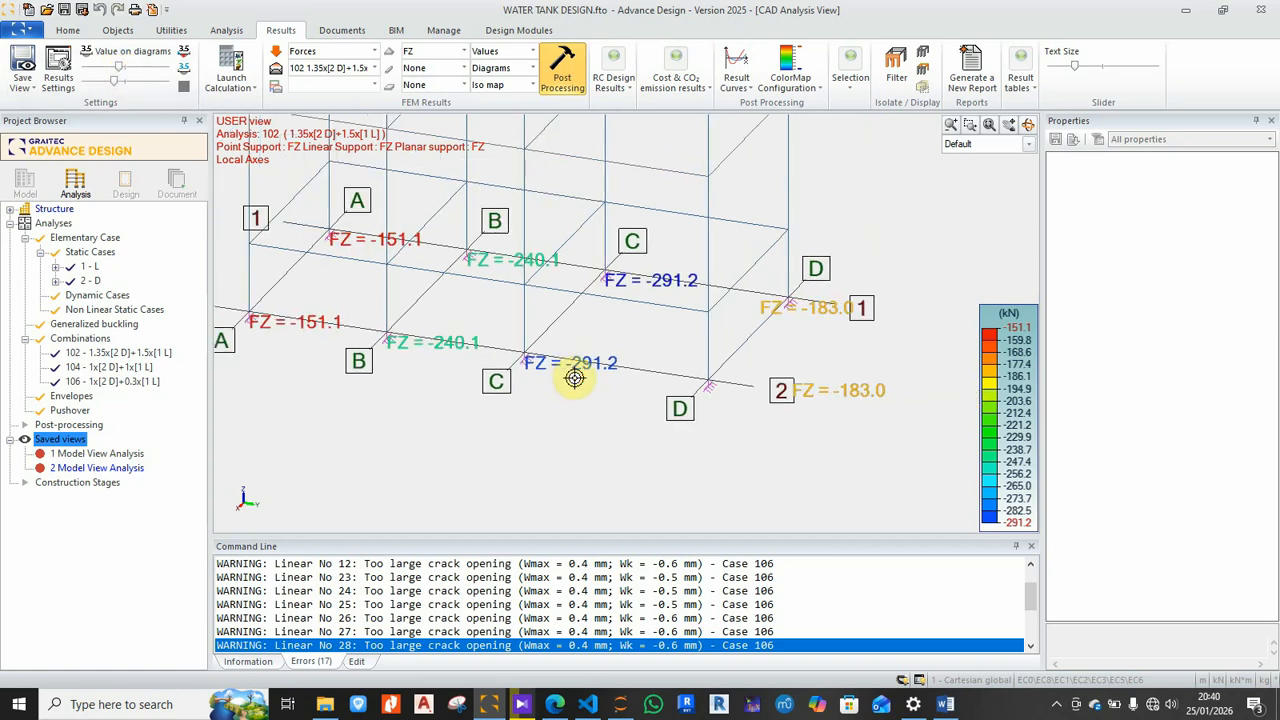
Step: Switch to the TOP view and zoom in on the support reactions
left_click(68, 30)
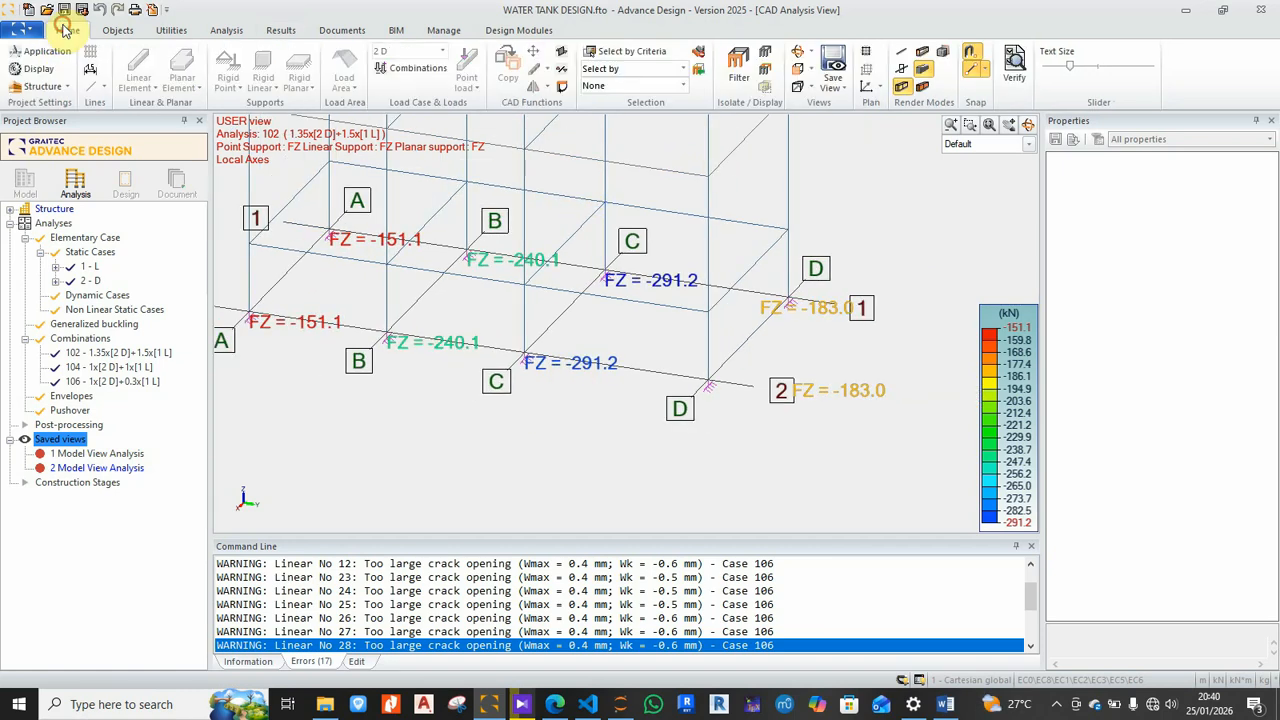
left_click(802, 68)
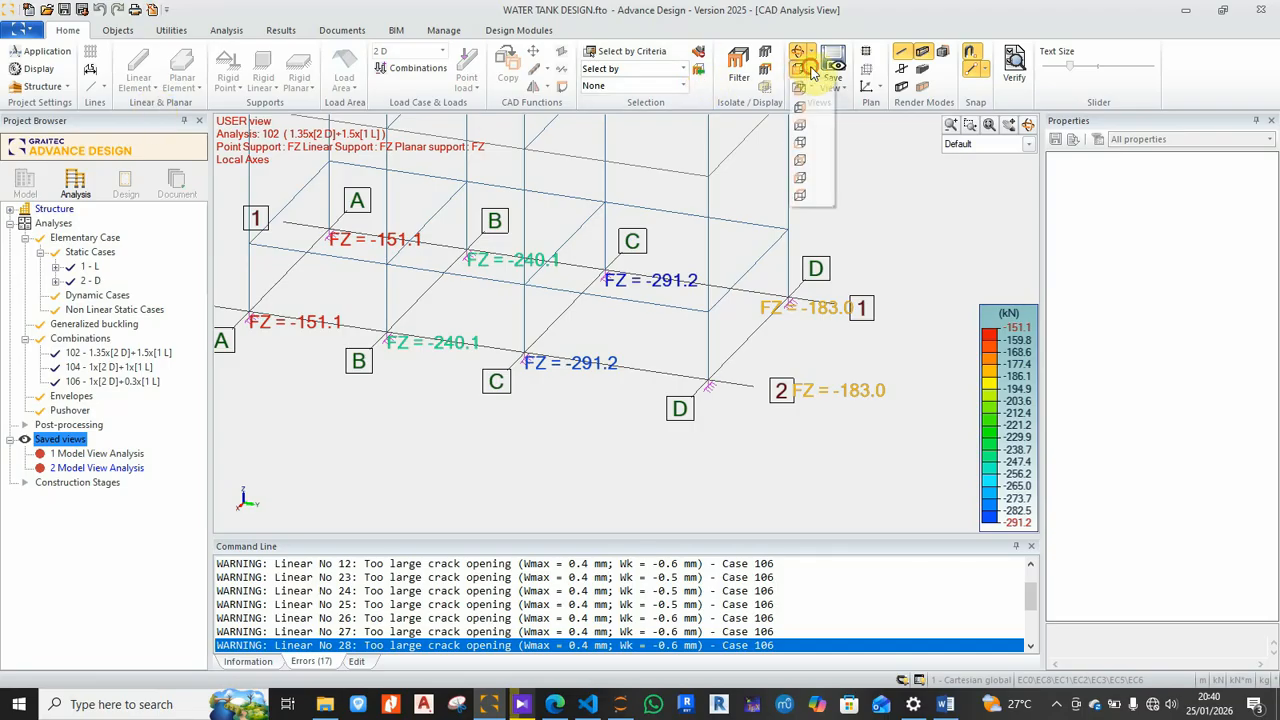
left_click(800, 143)
scroll(651, 274, "down", 4)
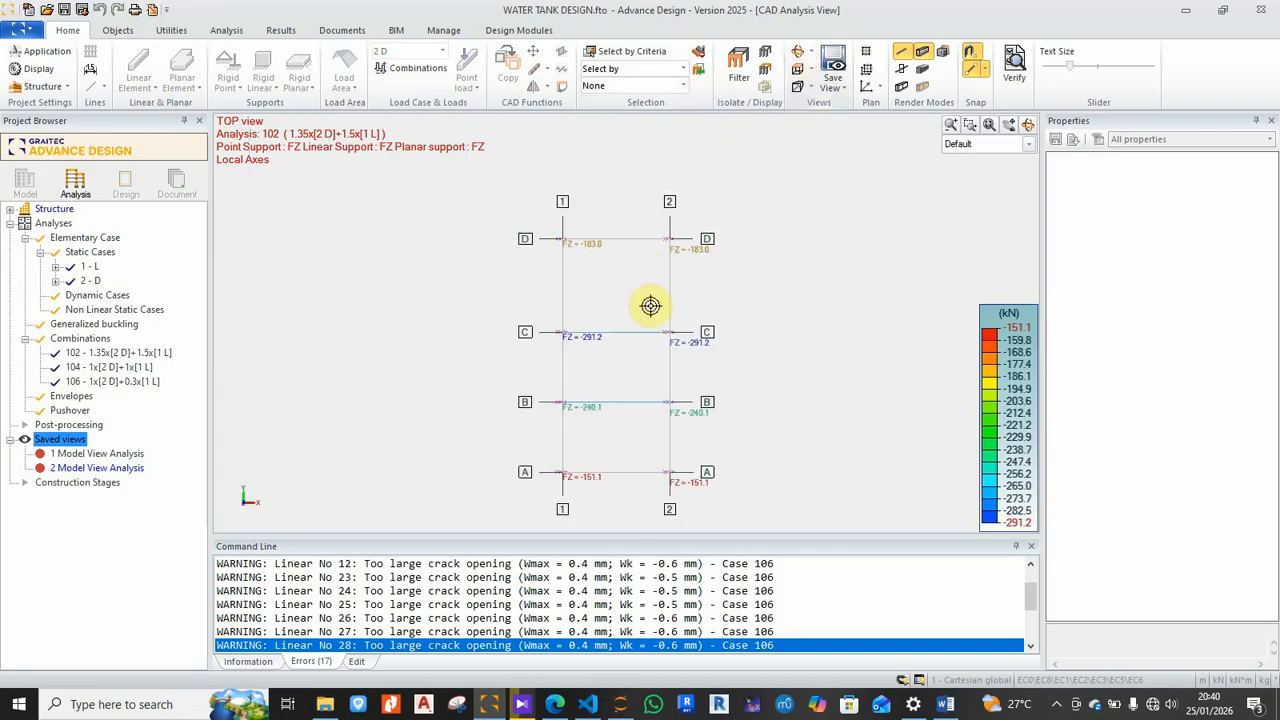
scroll(645, 322, "up", 2)
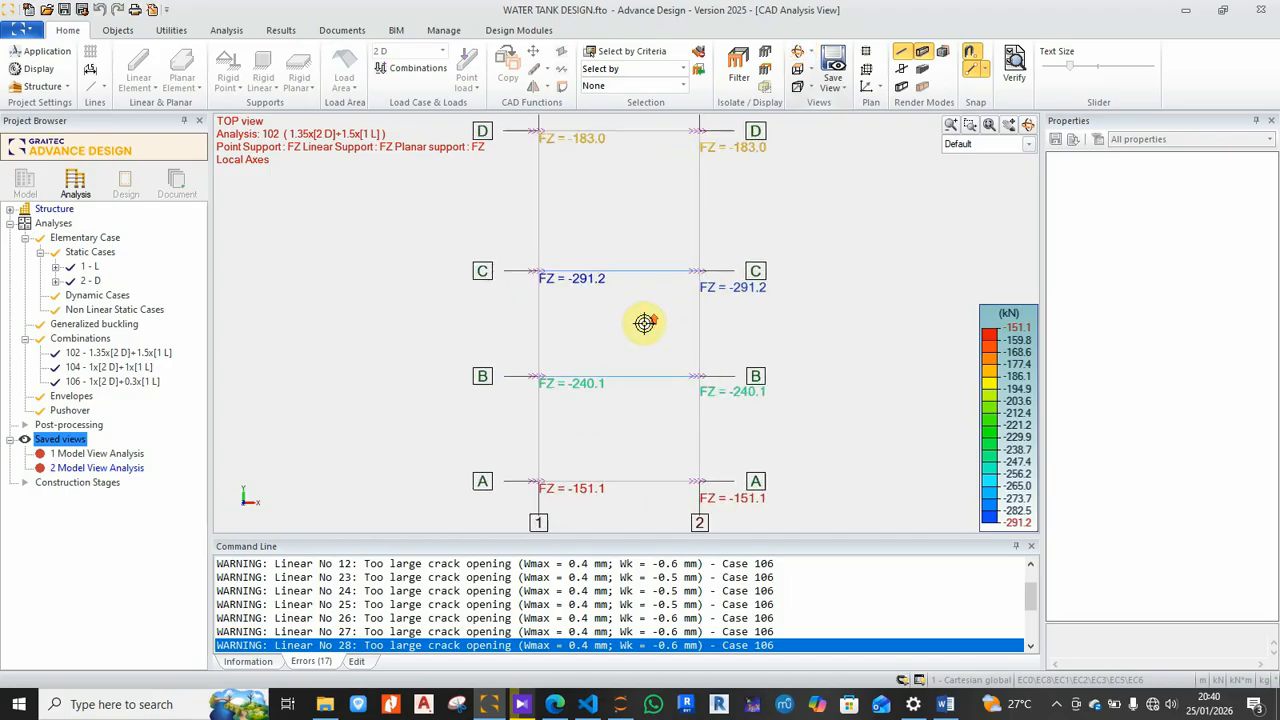
scroll(645, 322, "up", 1)
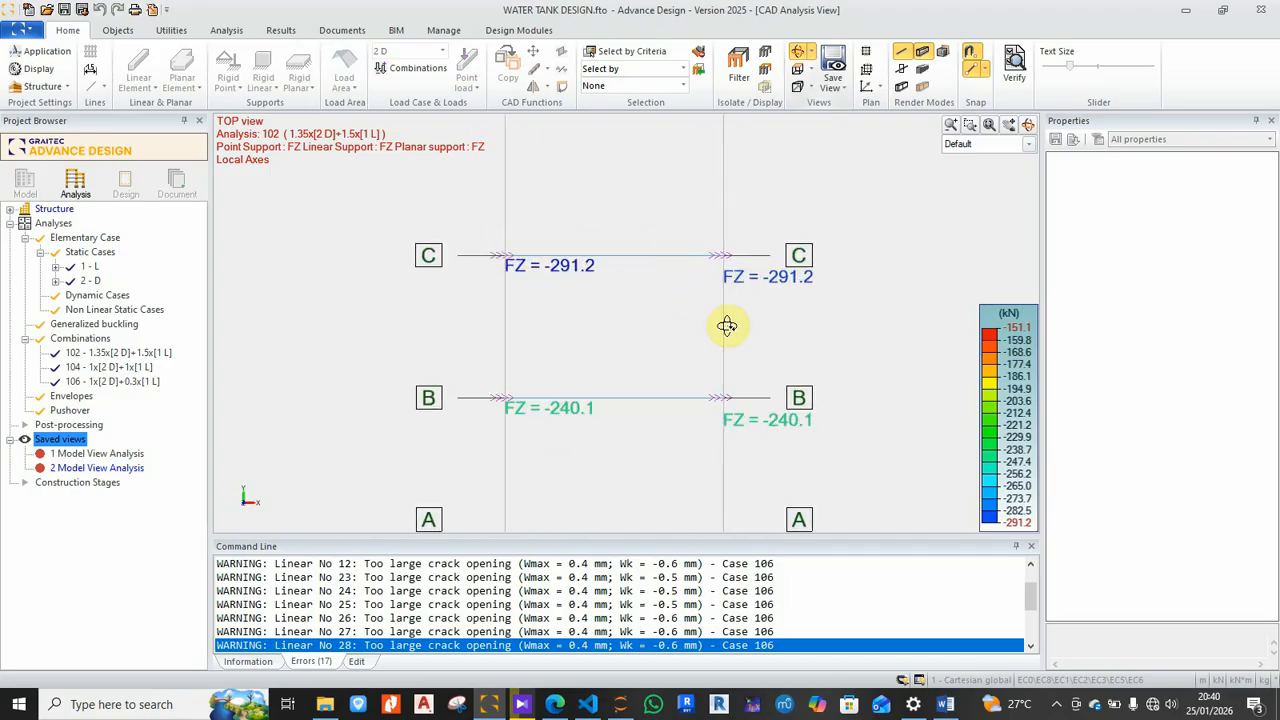
scroll(706, 277, "down", 2)
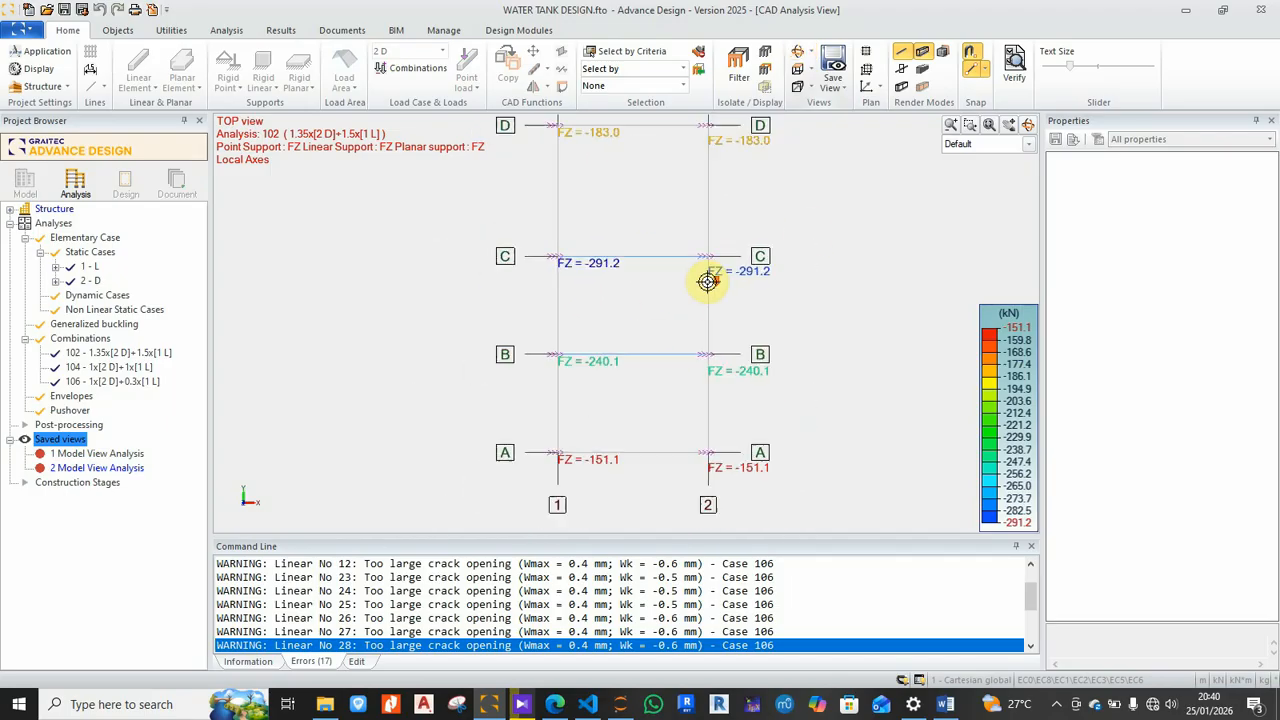
left_click(641, 289, "ctrl")
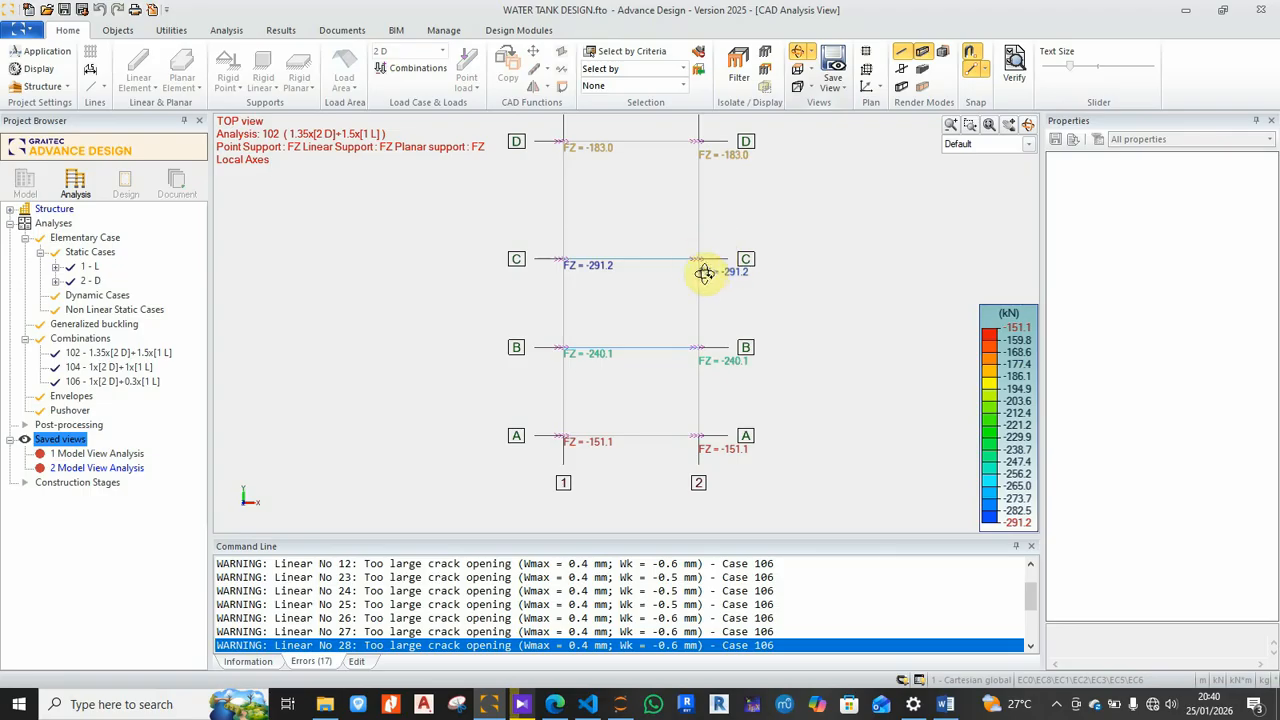
scroll(707, 277, "up", 1)
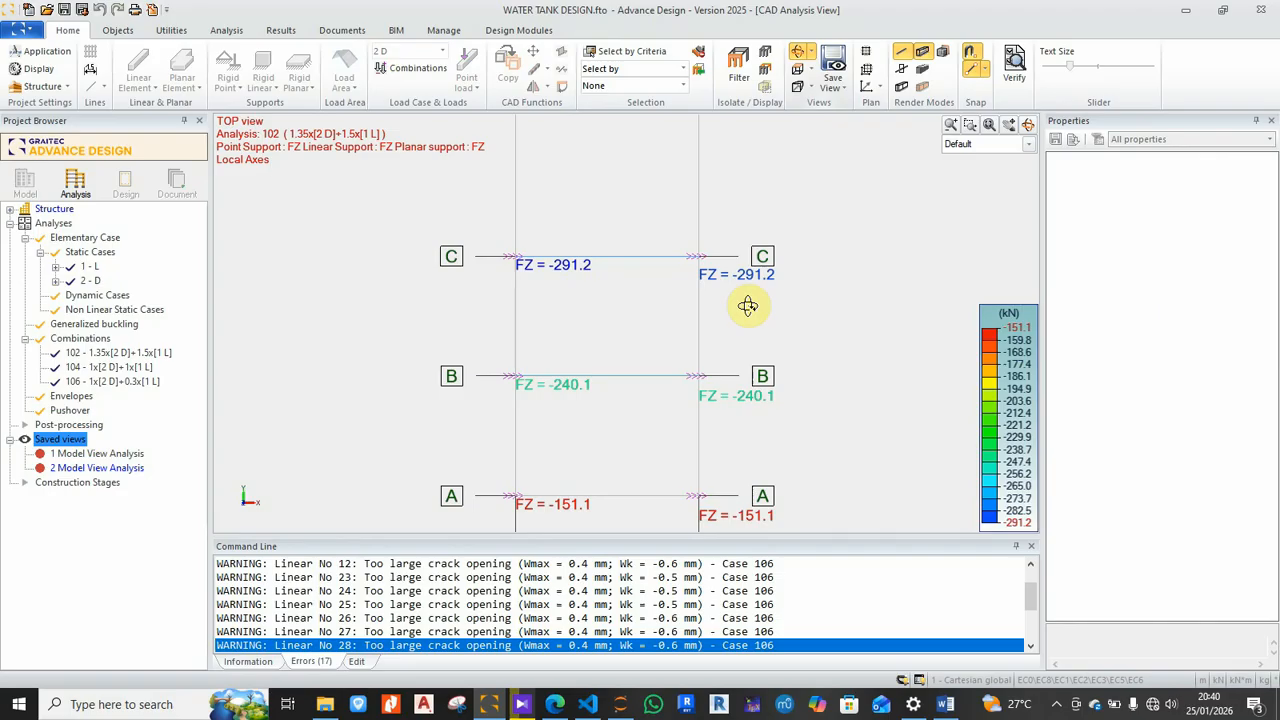
scroll(702, 315, "down", 1)
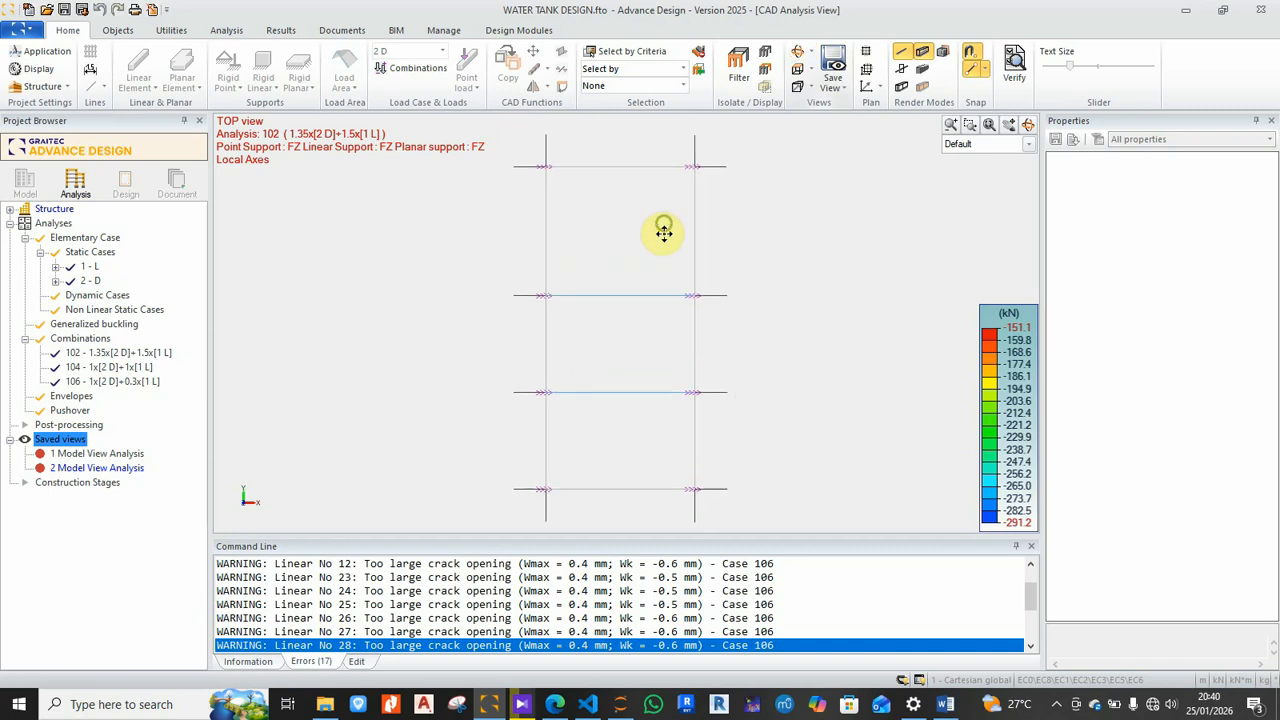
Step: Pan across rows D to A to read FZ reactions -183.0, -291.2, -240.1 and -151.1 kN
middle_click_drag(663, 220, 652, 305)
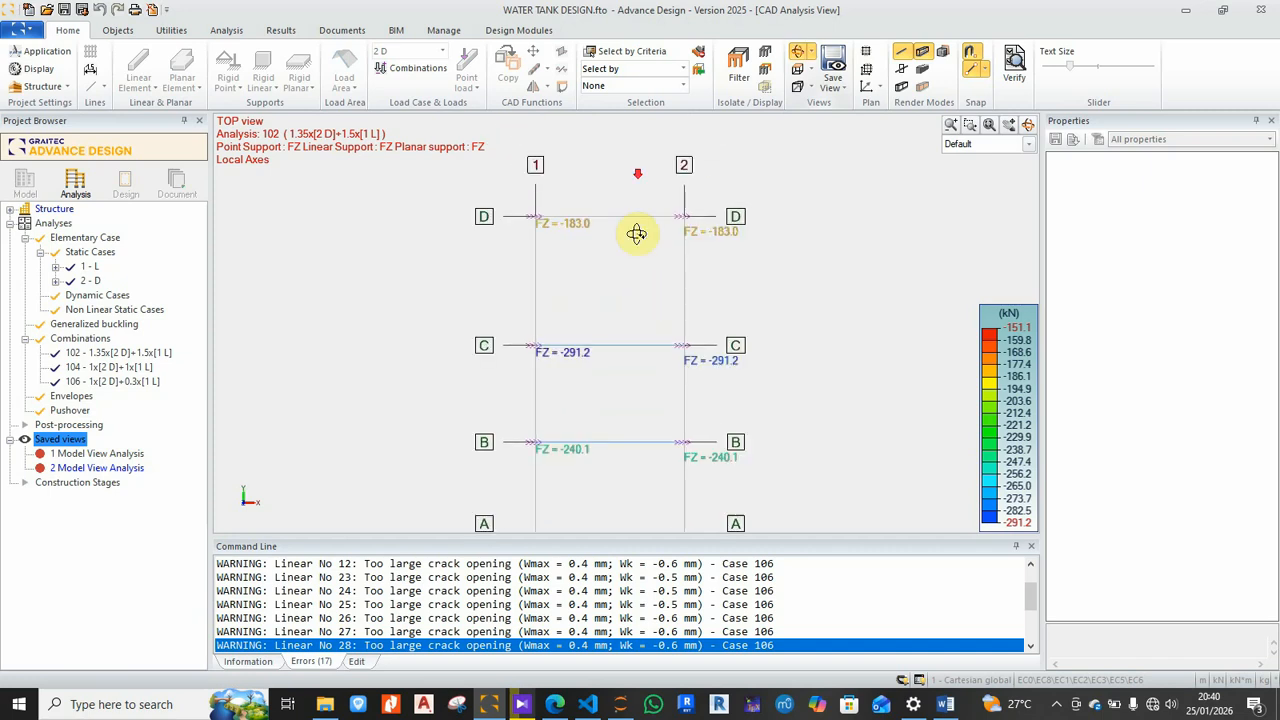
scroll(628, 174, "down", 1)
middle_click_drag(616, 290, 628, 231)
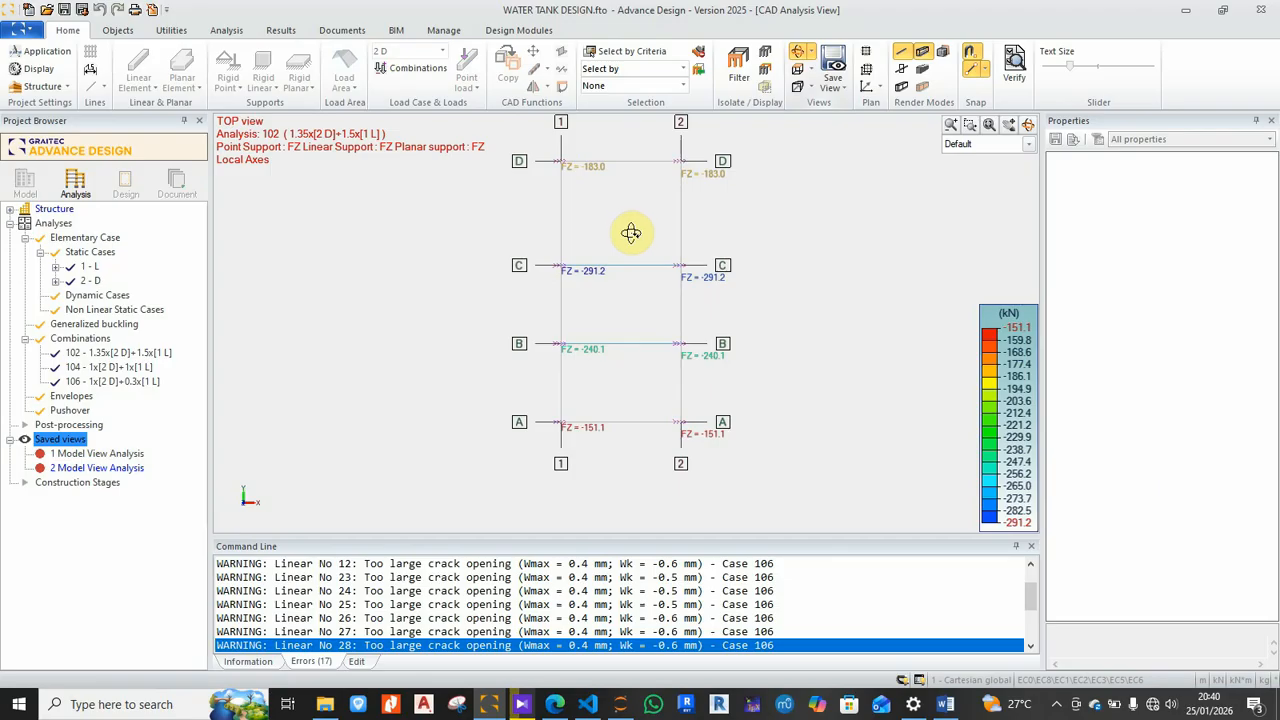
scroll(623, 440, "up", 1)
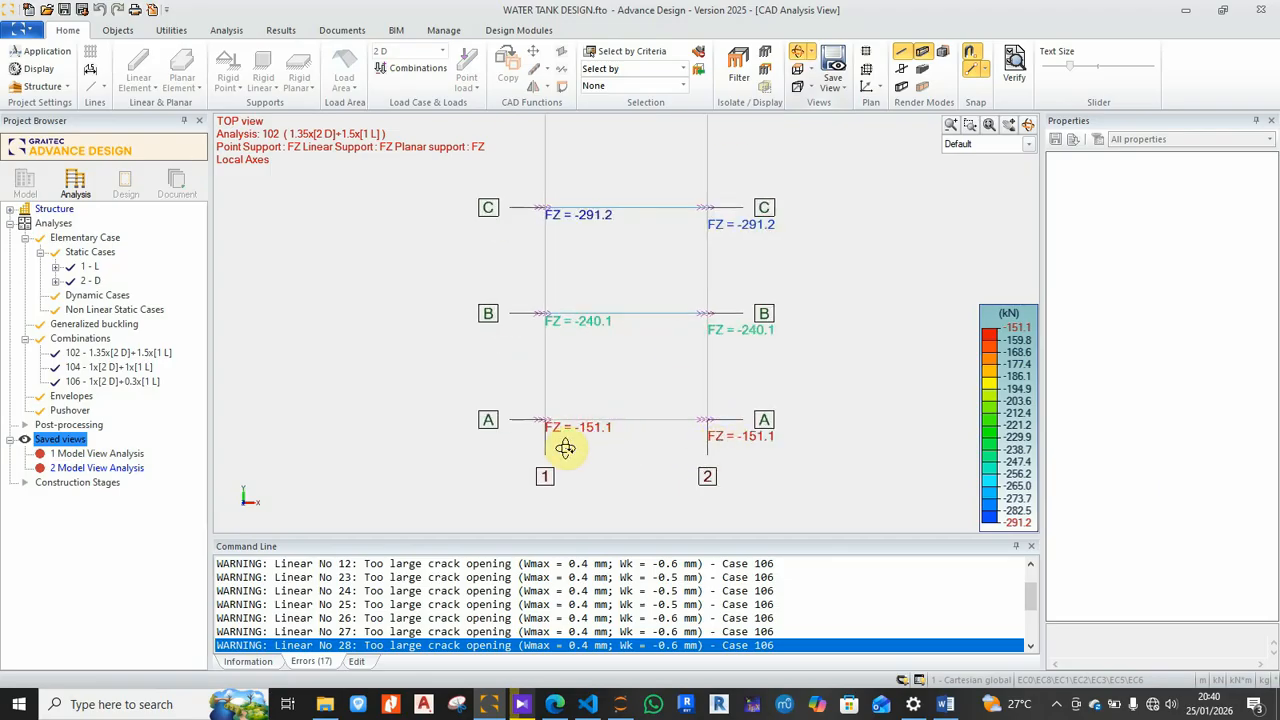
scroll(636, 423, "down", 1)
middle_click_drag(634, 260, 629, 337)
scroll(660, 255, "up", 2)
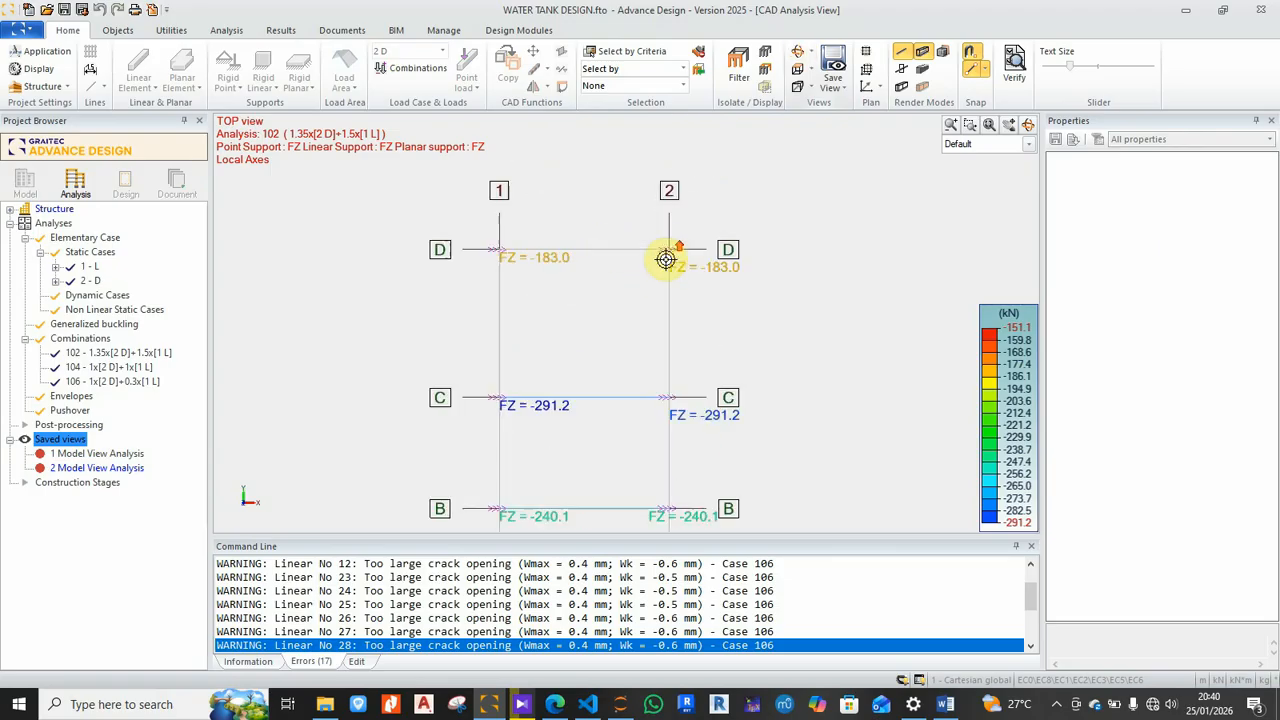
scroll(605, 275, "down", 1)
scroll(637, 215, "down", 2)
middle_click_drag(645, 433, 647, 344)
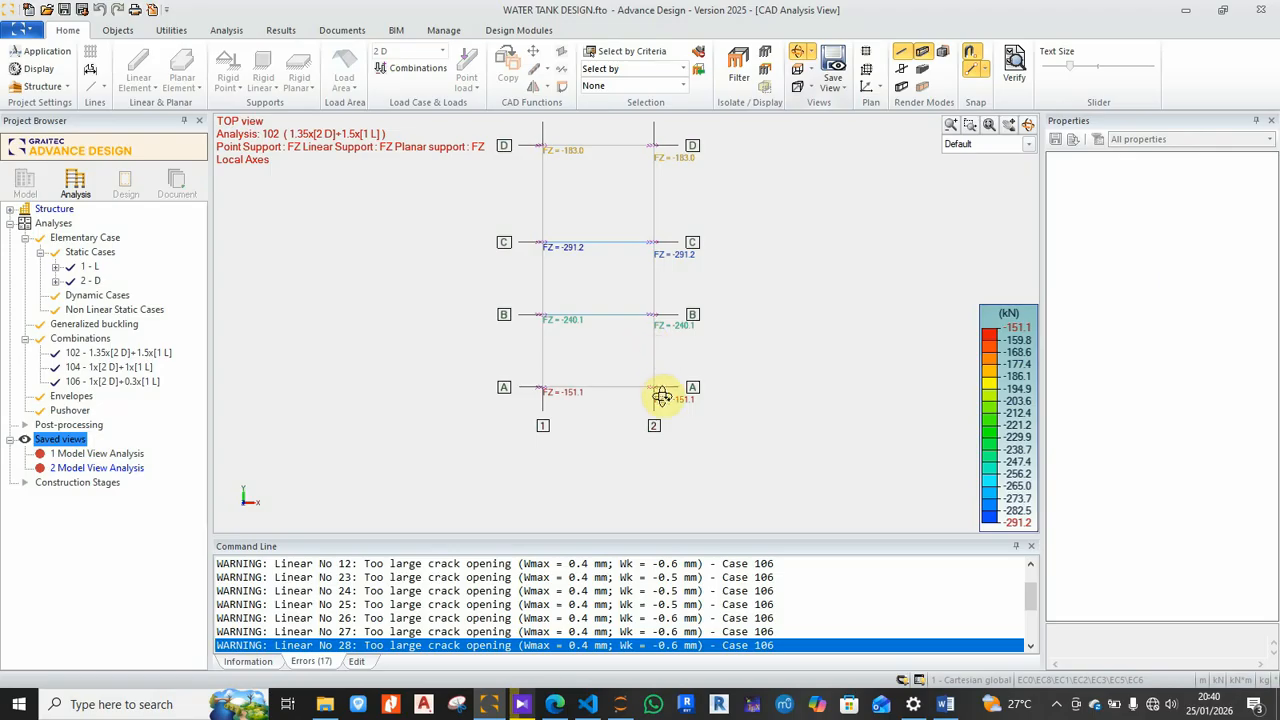
scroll(663, 251, "up", 2)
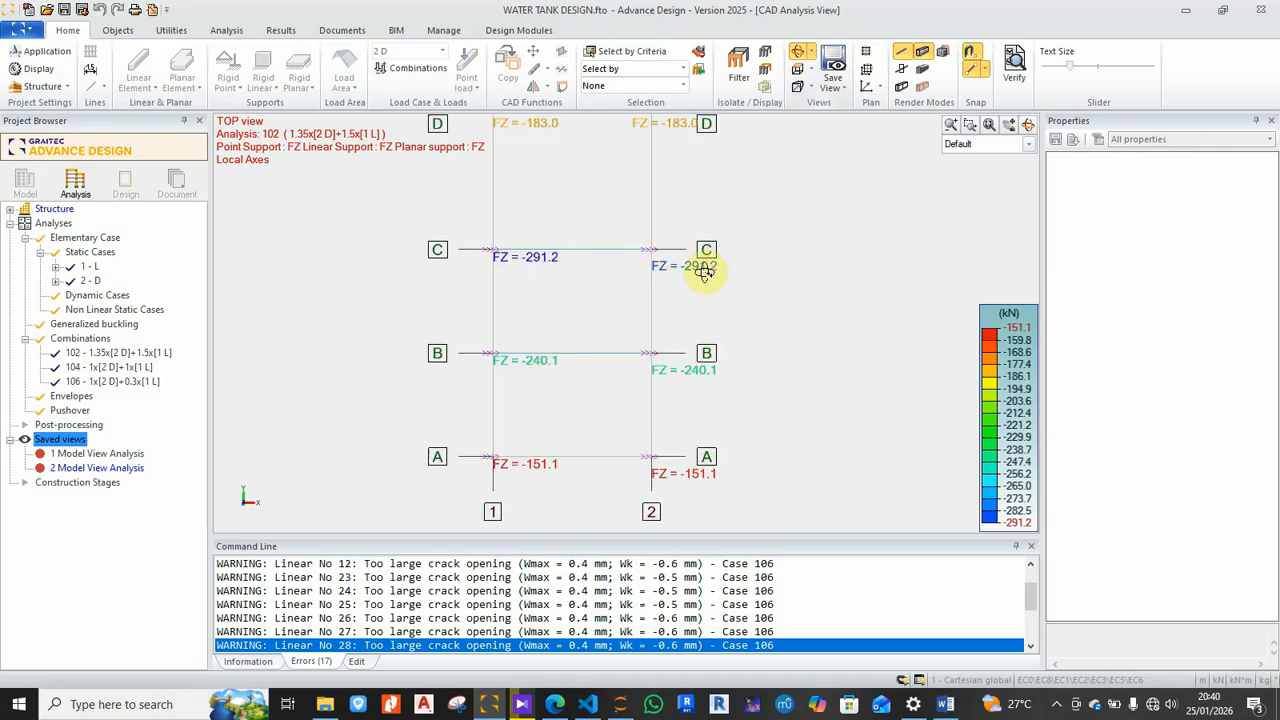
Step: Orbit the plan into a 3D view of the frame
mouse_move(711, 177)
left_mouse_down()
mouse_move(790, 235)
mouse_move(743, 221)
mouse_move(720, 183)
left_mouse_up()
scroll(736, 238, "down", 1)
left_click_drag(736, 238, 909, 310)
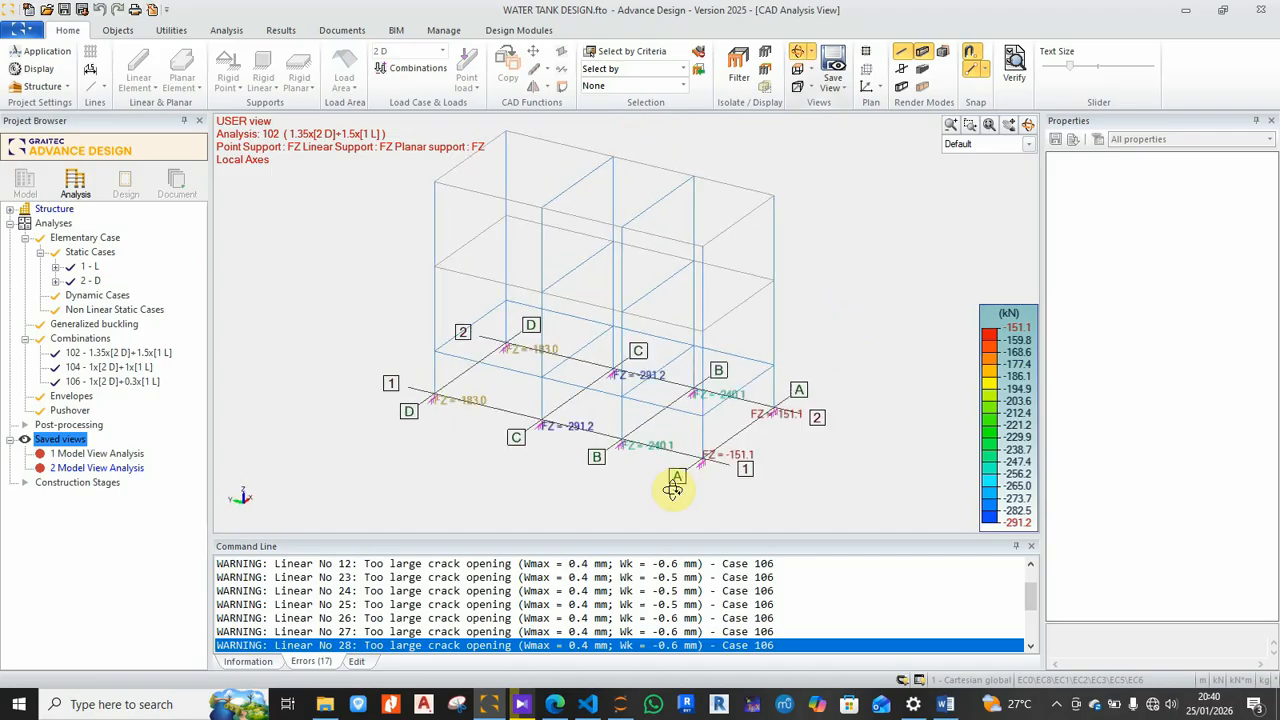
Step: Frame the A/1 supports and render the members as 3D profile contours
left_click_drag(720, 471, 668, 486)
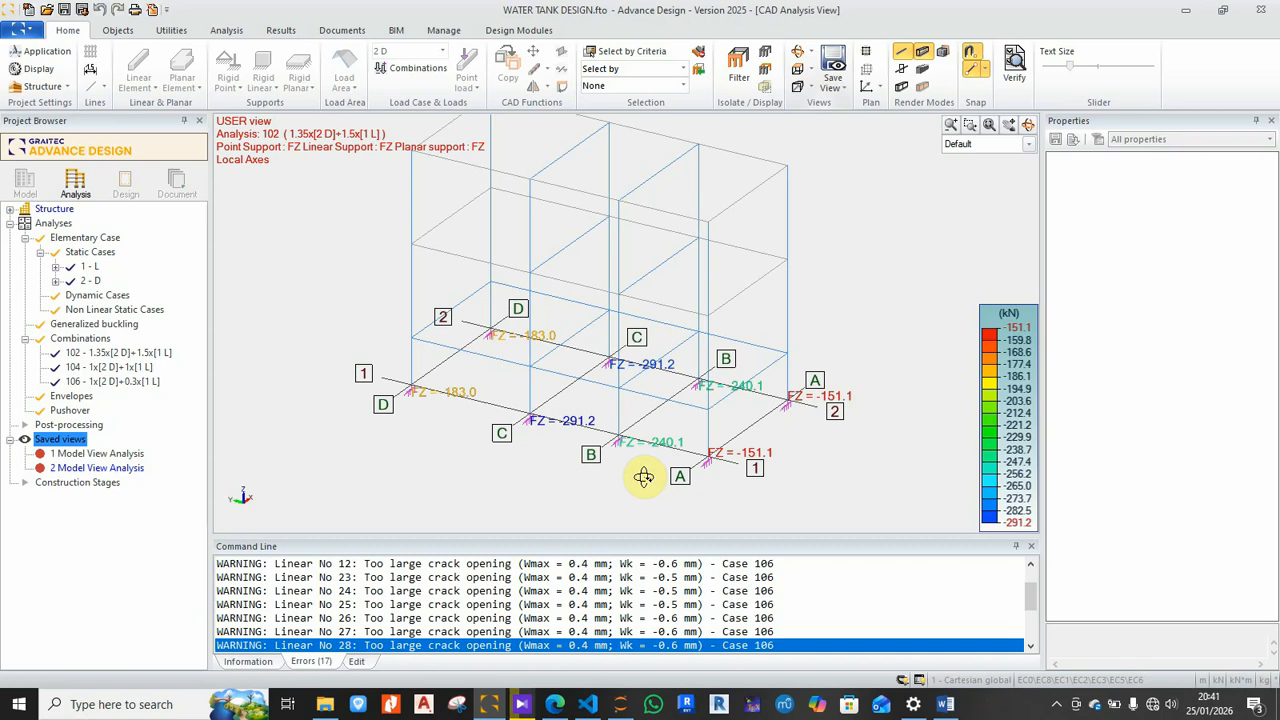
scroll(618, 320, "down", 1)
scroll(593, 440, "up", 1)
scroll(558, 438, "up", 2)
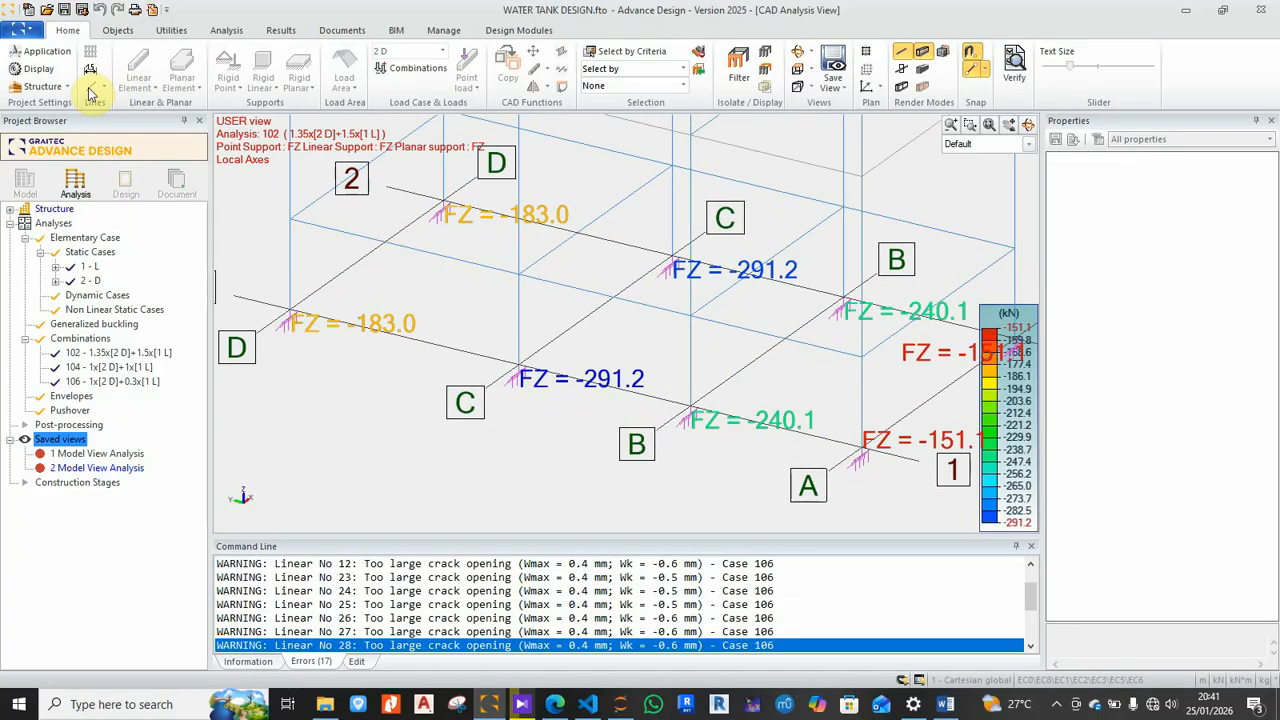
left_click(44, 87)
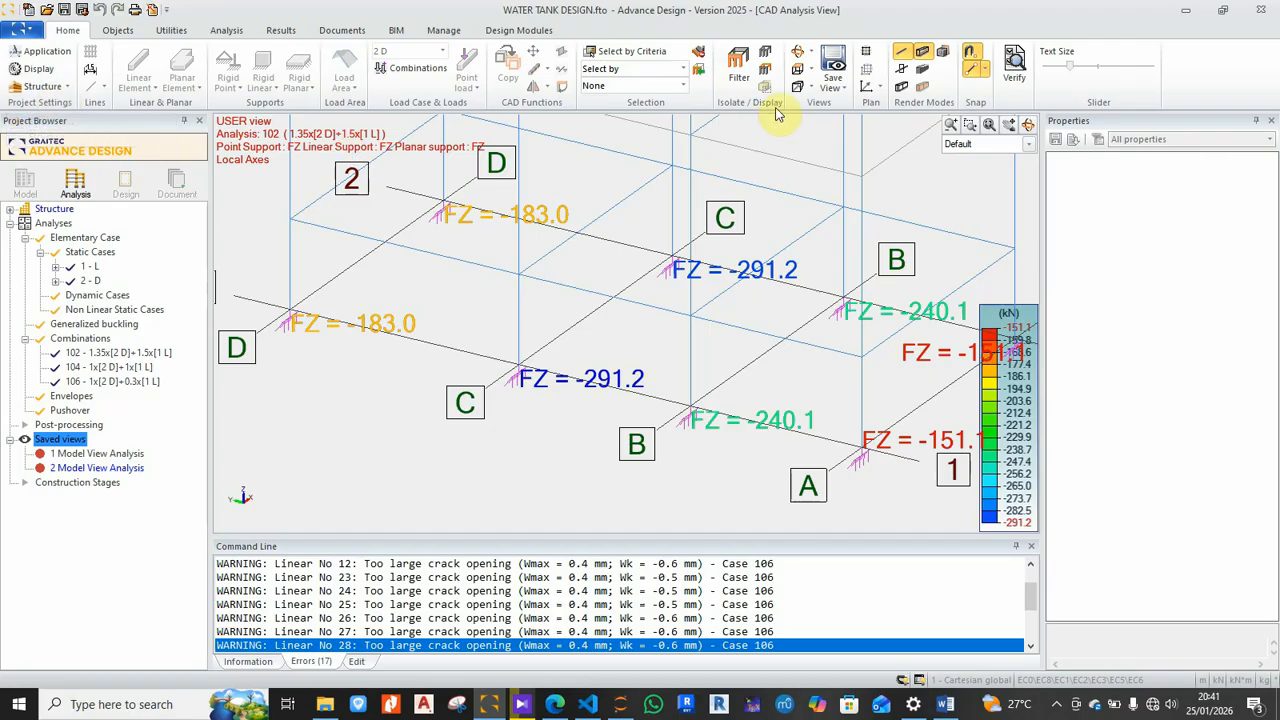
left_click(902, 86)
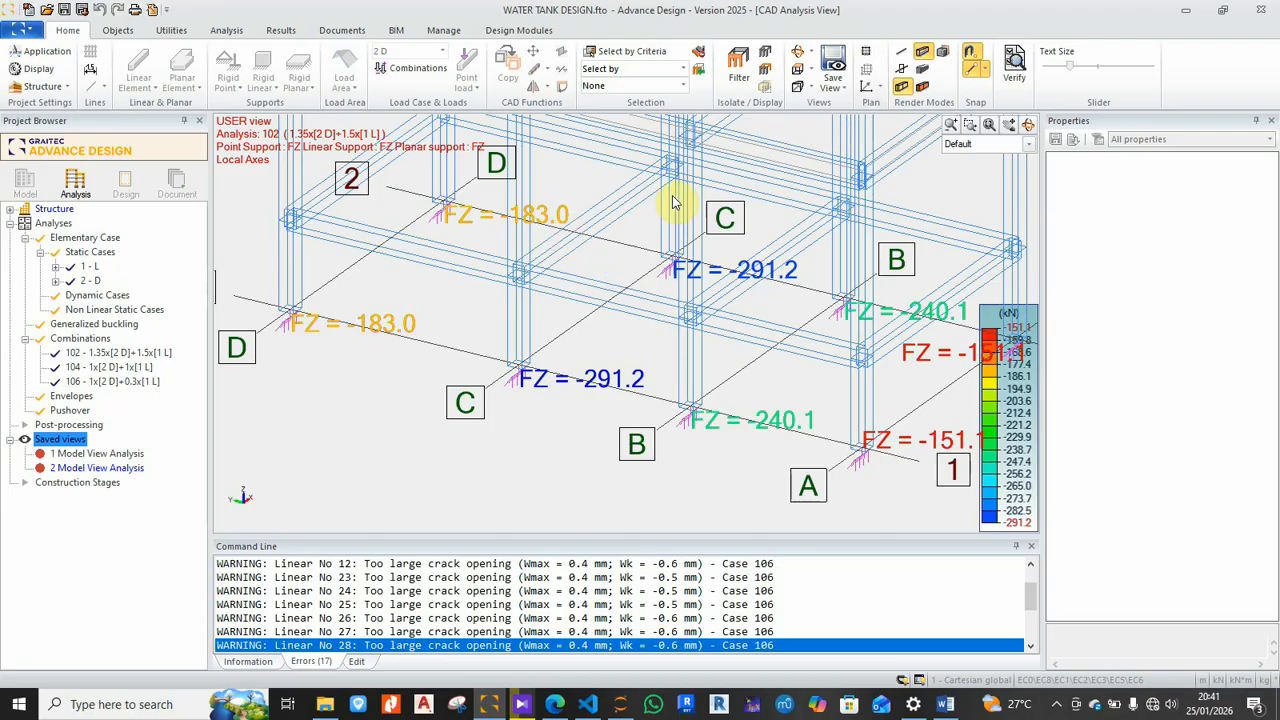
Step: Render the frame members as shaded faces and rotate the model
left_click(924, 80)
scroll(491, 389, "down", 5)
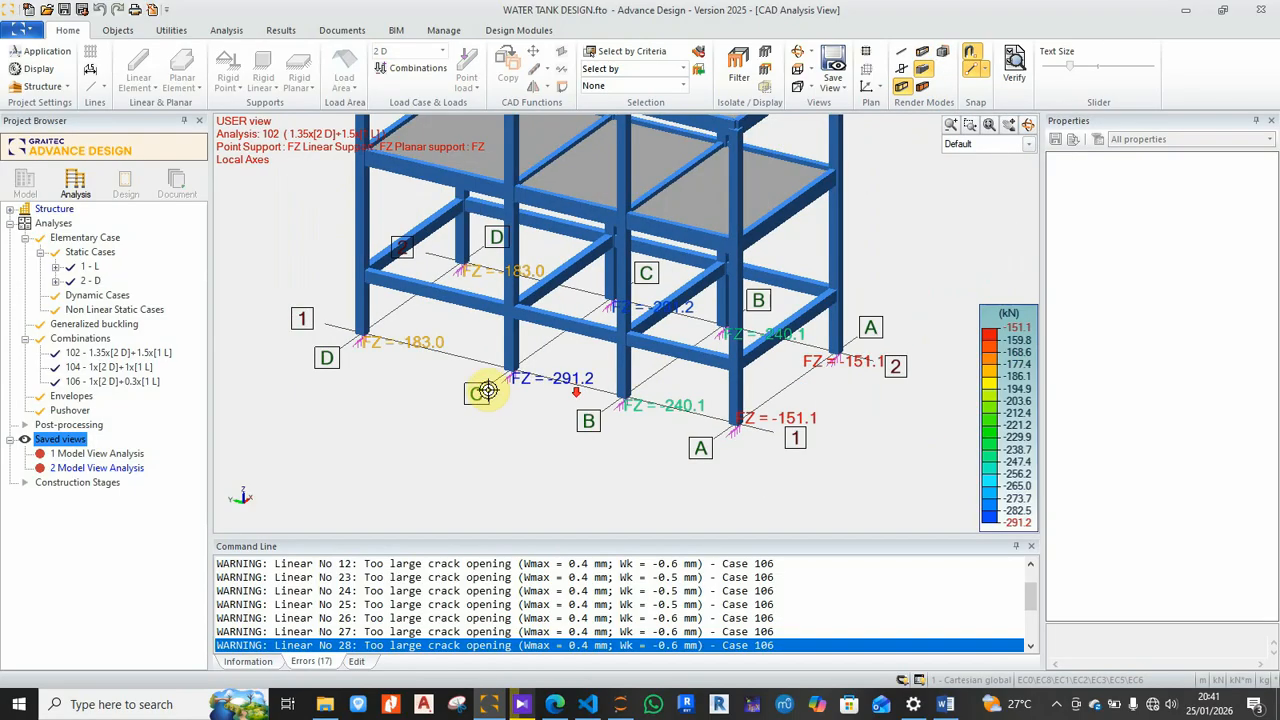
scroll(520, 384, "up", 3)
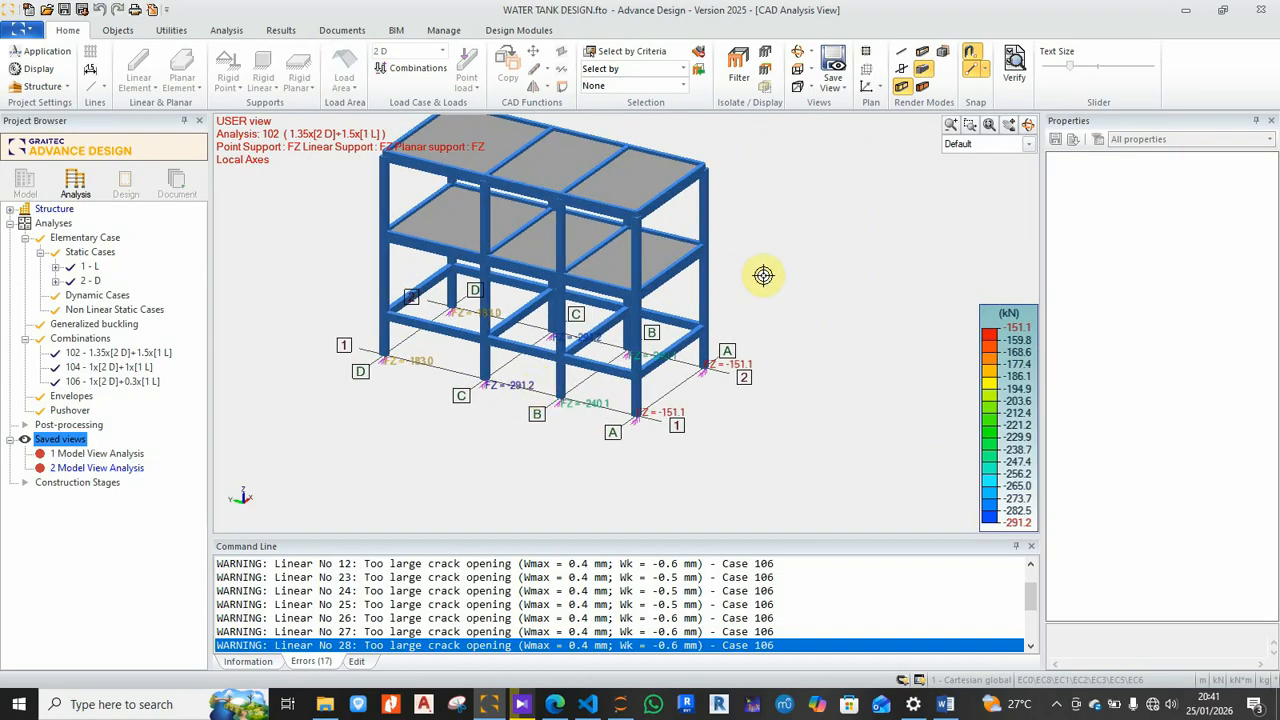
left_click(1028, 124)
left_click_drag(888, 249, 620, 257)
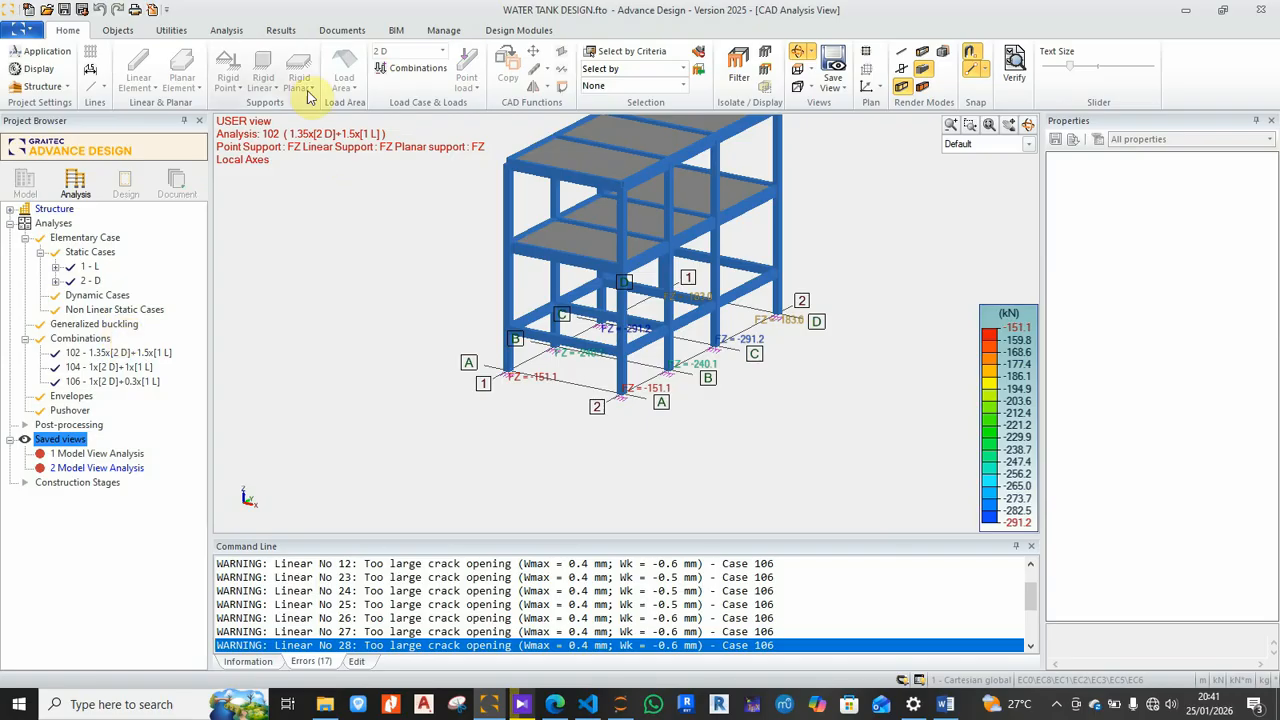
Step: Orbit and pan to view along the supports, then minimise Advance Design
left_click(279, 29)
middle_click_drag(620, 278, 443, 320)
scroll(727, 443, "up", 2)
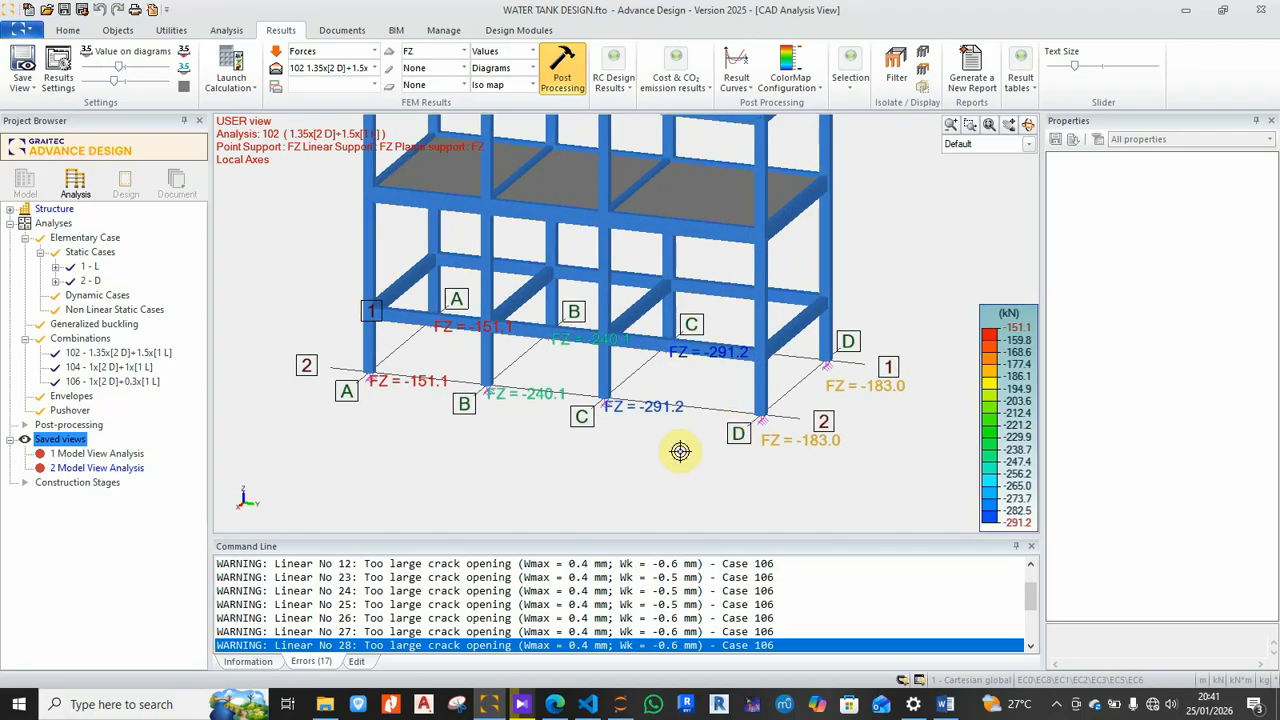
middle_click_drag(701, 431, 611, 440, "shift")
scroll(605, 436, "up", 1)
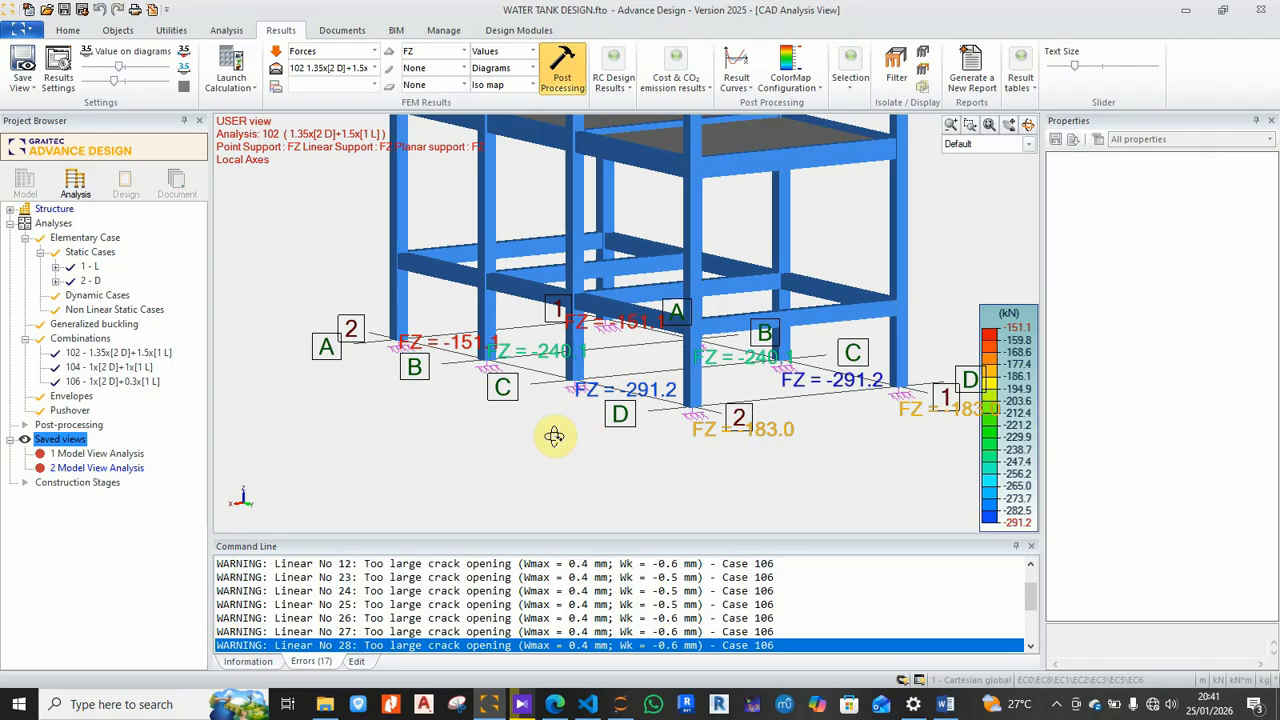
left_click(1030, 127)
left_click_drag(509, 436, 586, 477)
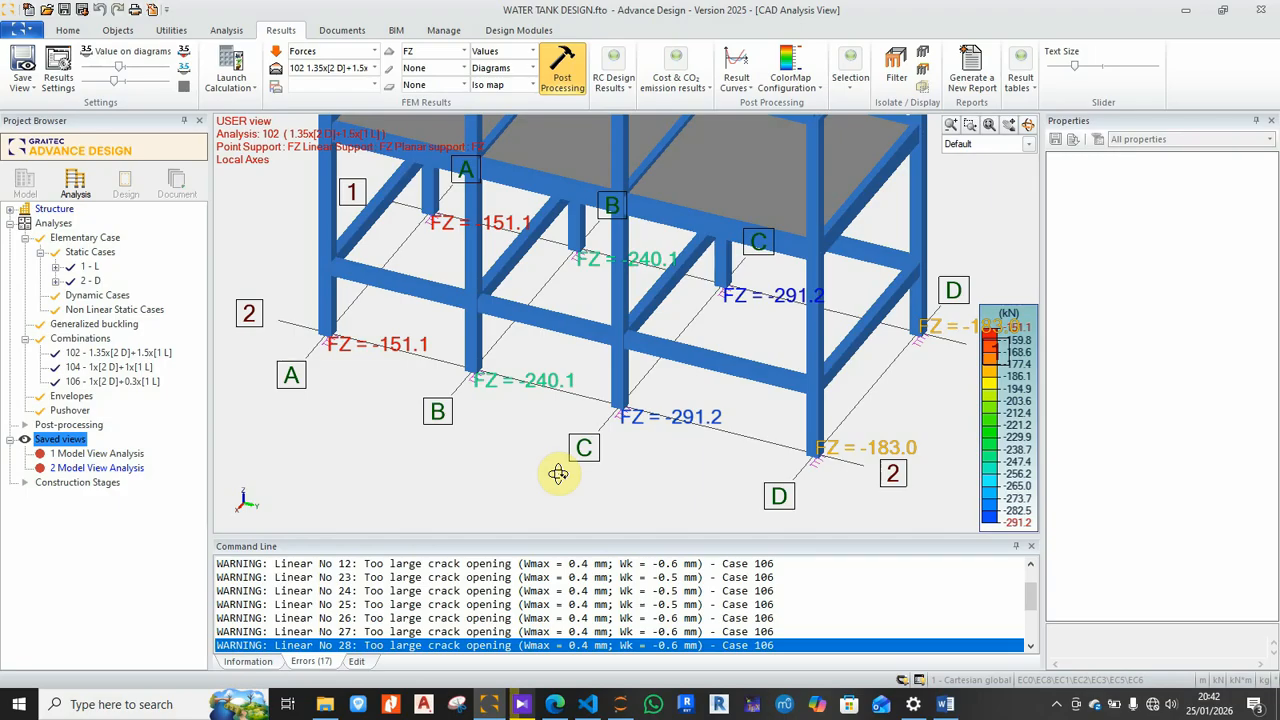
left_click(1277, 704)
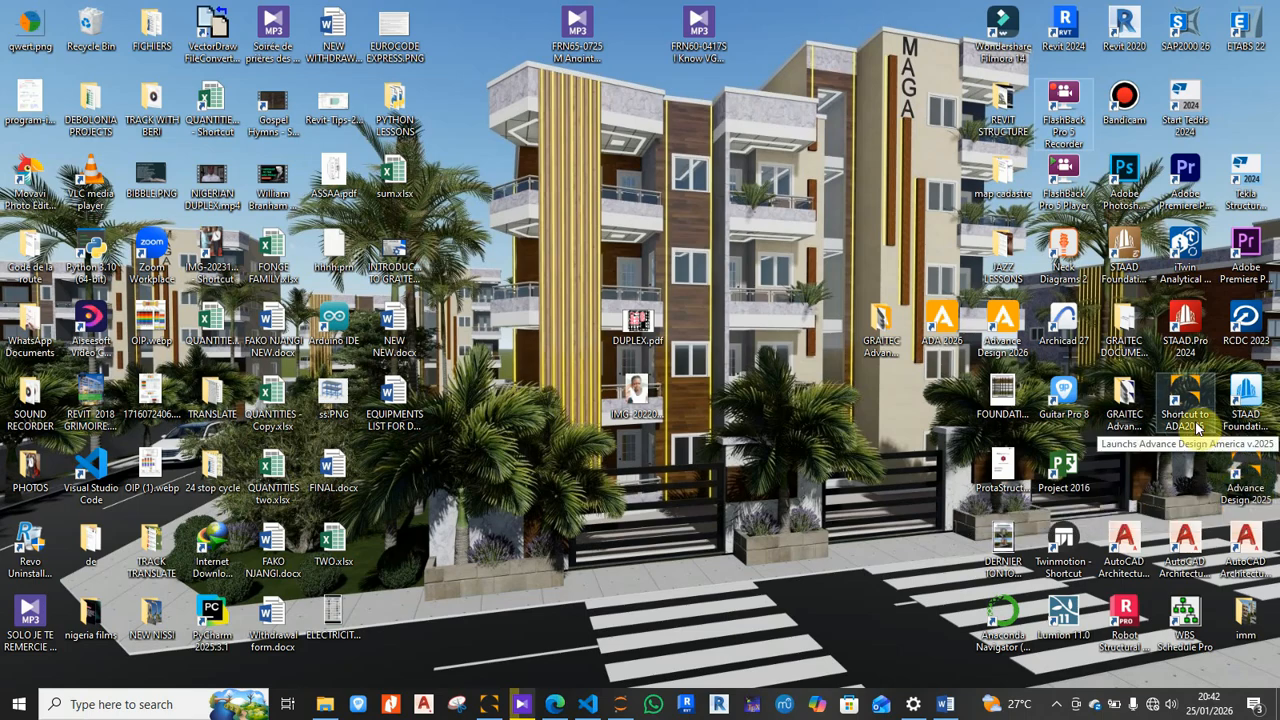
Step: Open the GRAITEC Advance Design modules 2025 folder, briefly restoring Advance Design before returning to it
double_click(1126, 406)
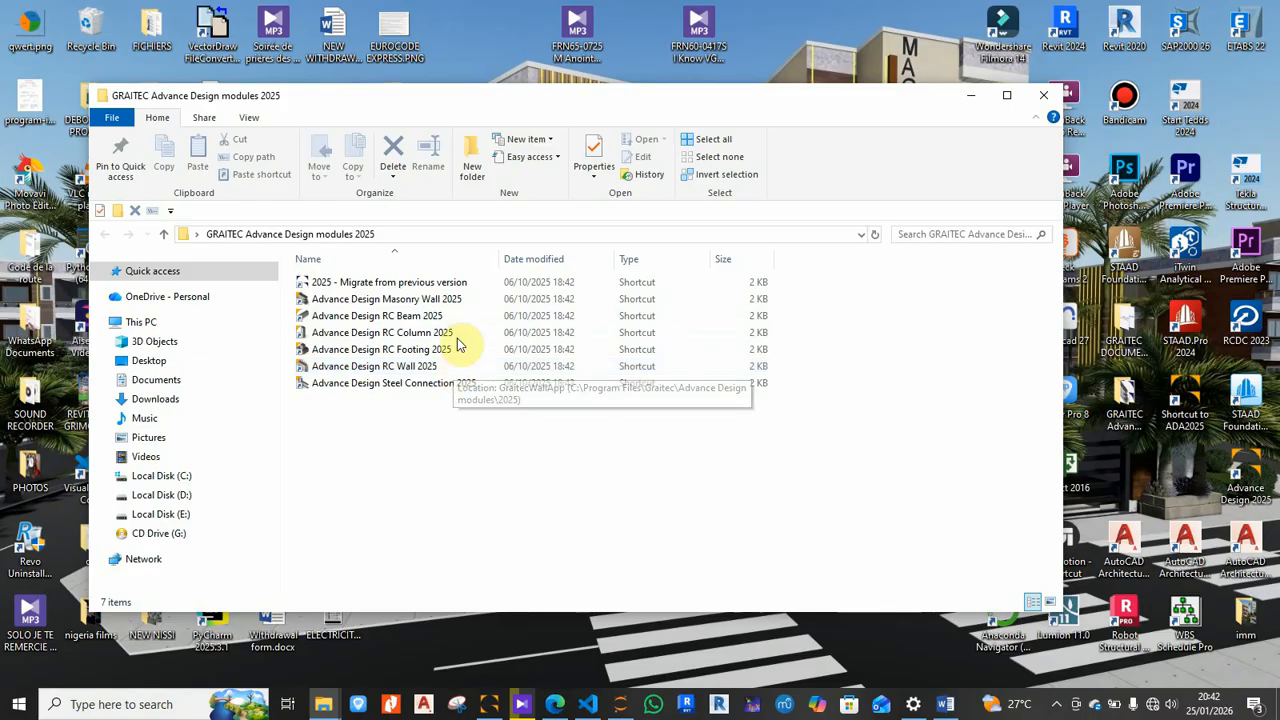
left_click(490, 705)
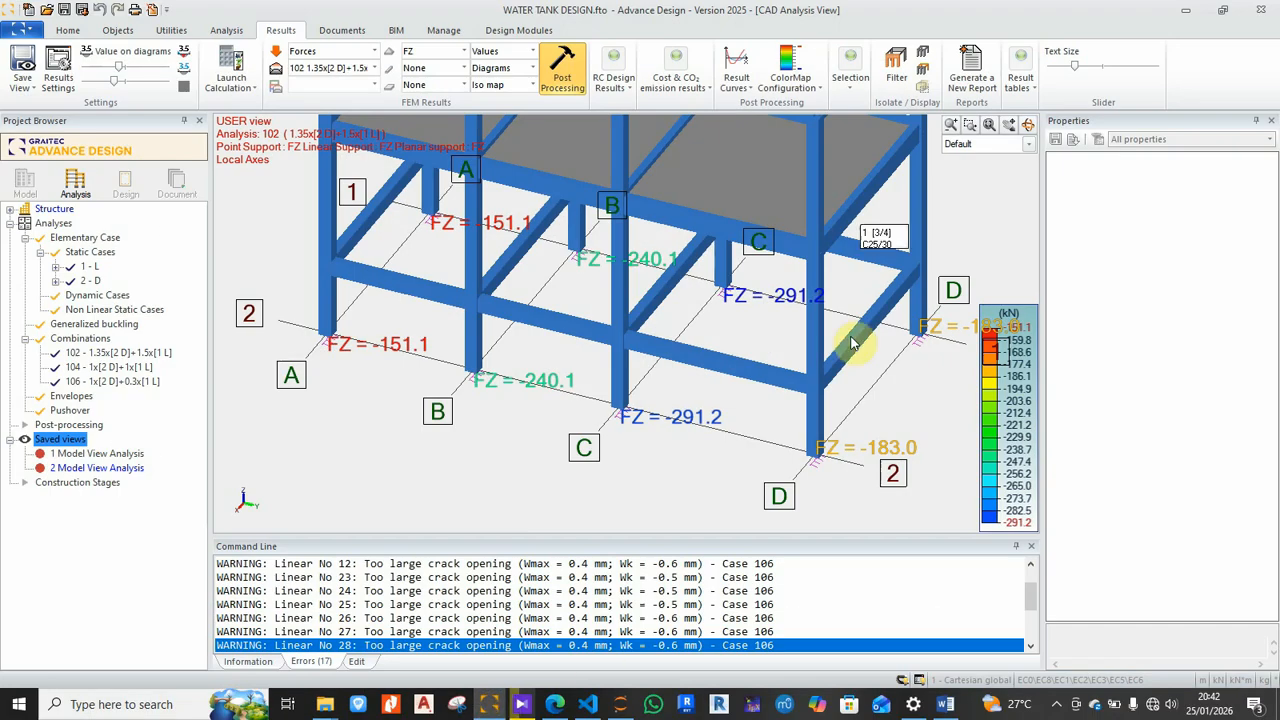
left_click(490, 705)
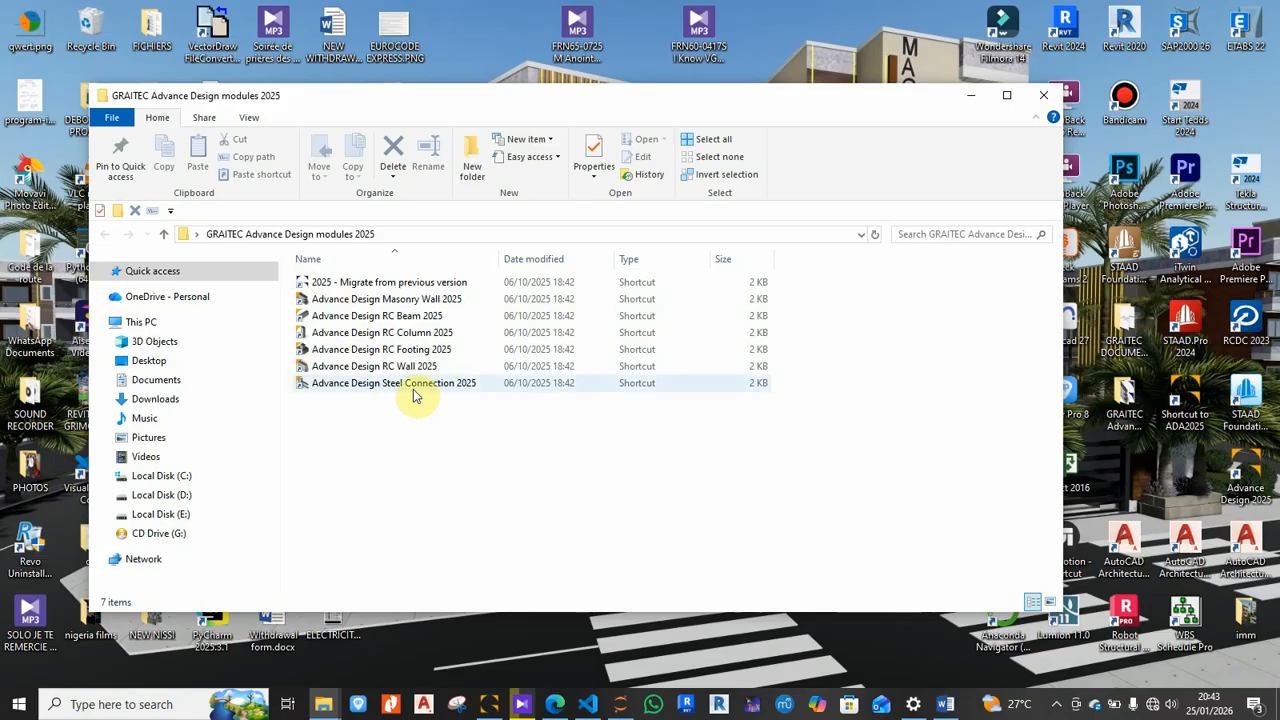
Step: Launch Advance Design RC Column 2025 and create a triangular column with No Template Metric
double_click(388, 337)
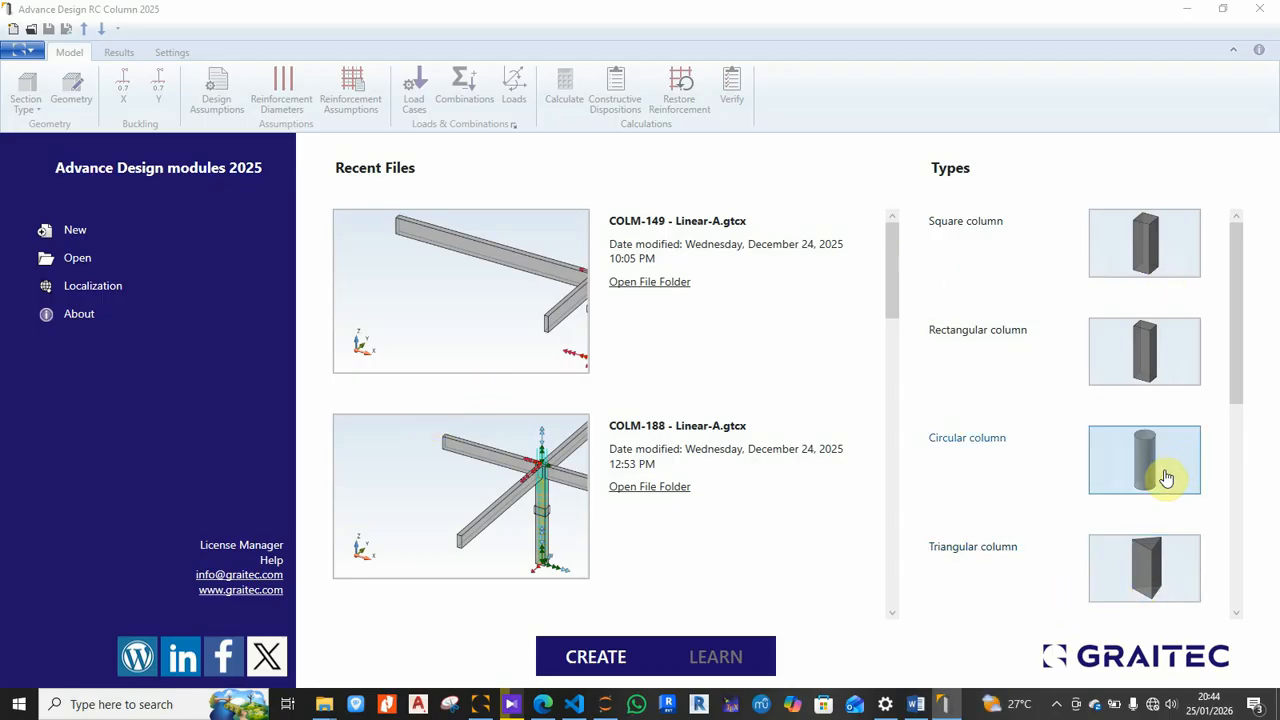
left_click(1152, 565)
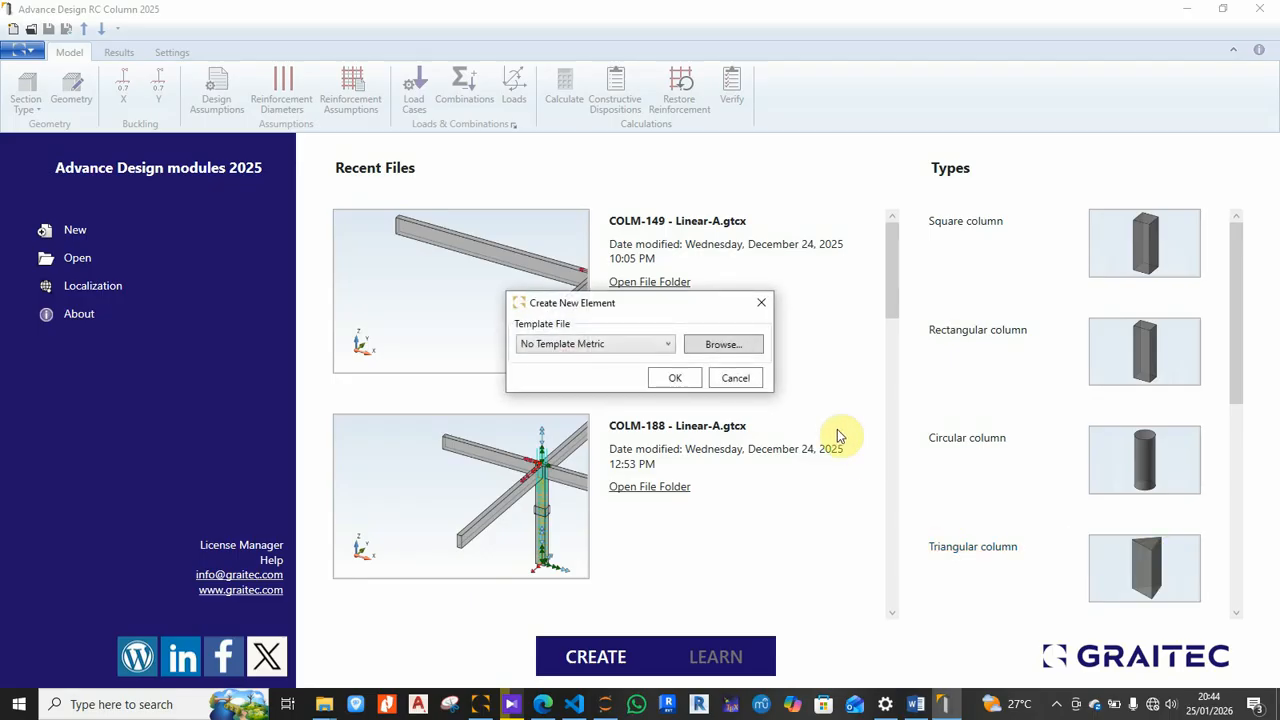
left_click(678, 381)
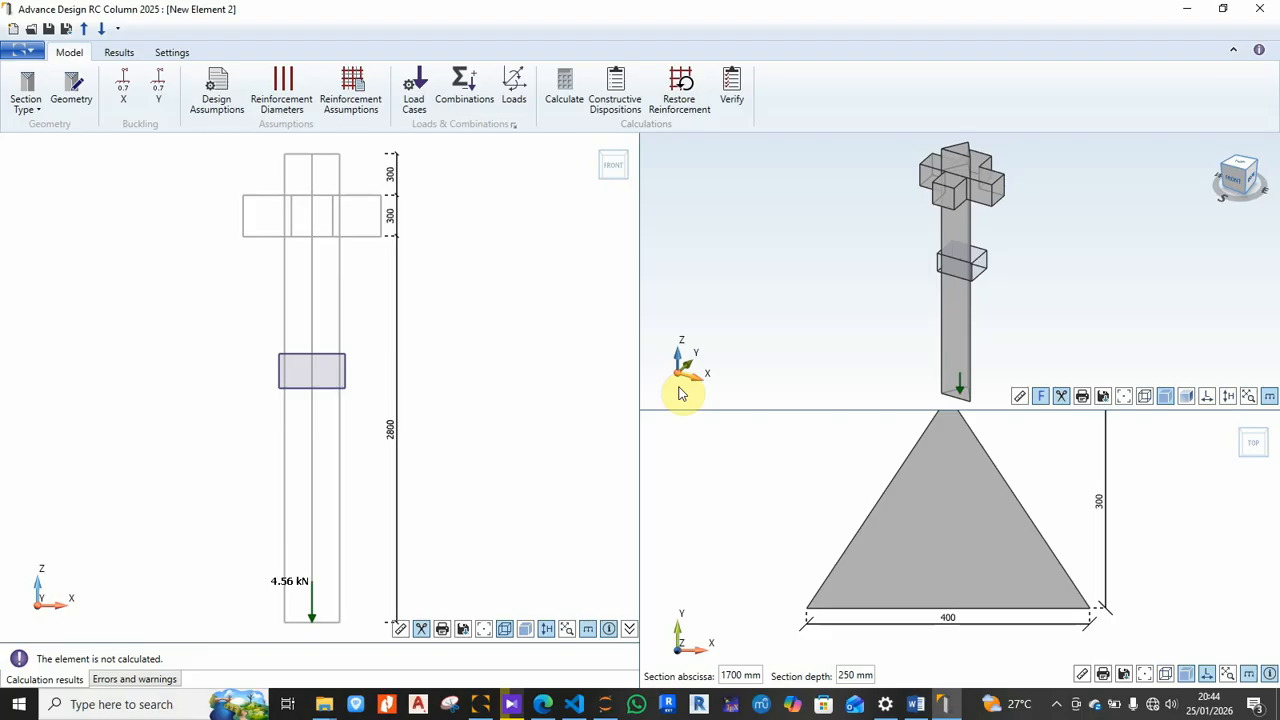
scroll(775, 286, "down", 3)
scroll(834, 484, "down", 3)
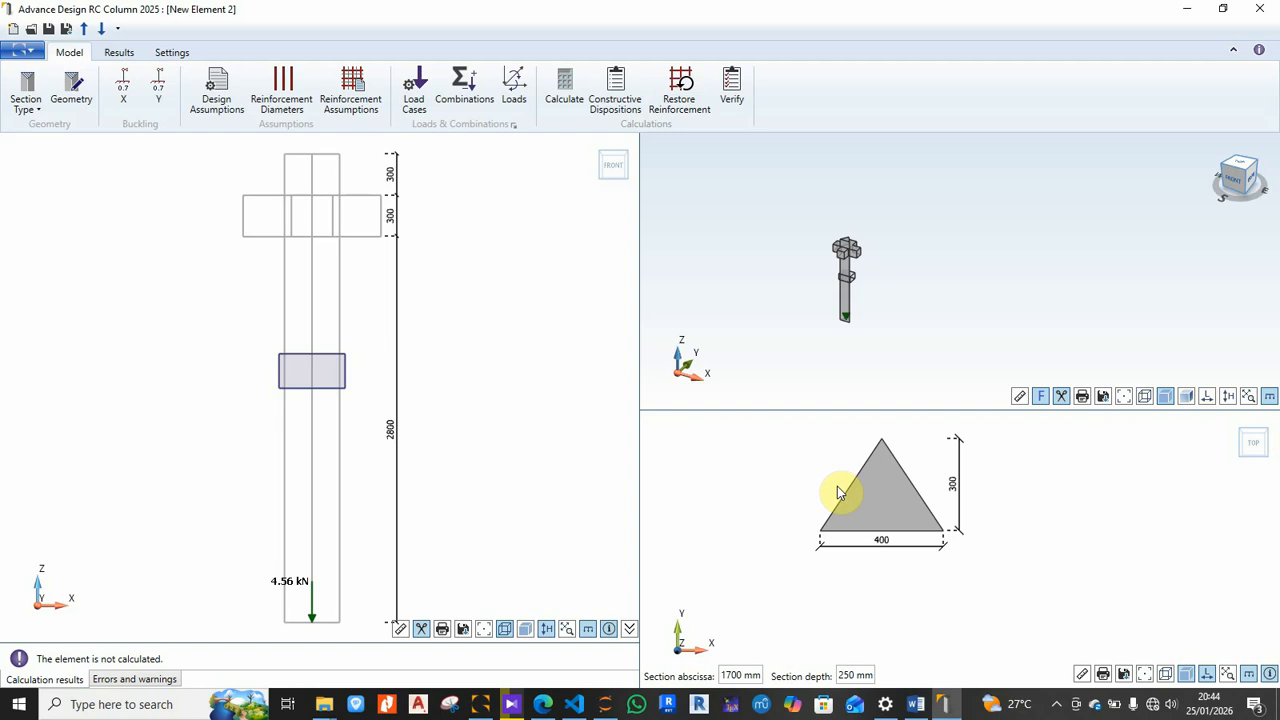
scroll(888, 495, "up", 5)
scroll(888, 495, "down", 3)
middle_click_drag(896, 521, 891, 533)
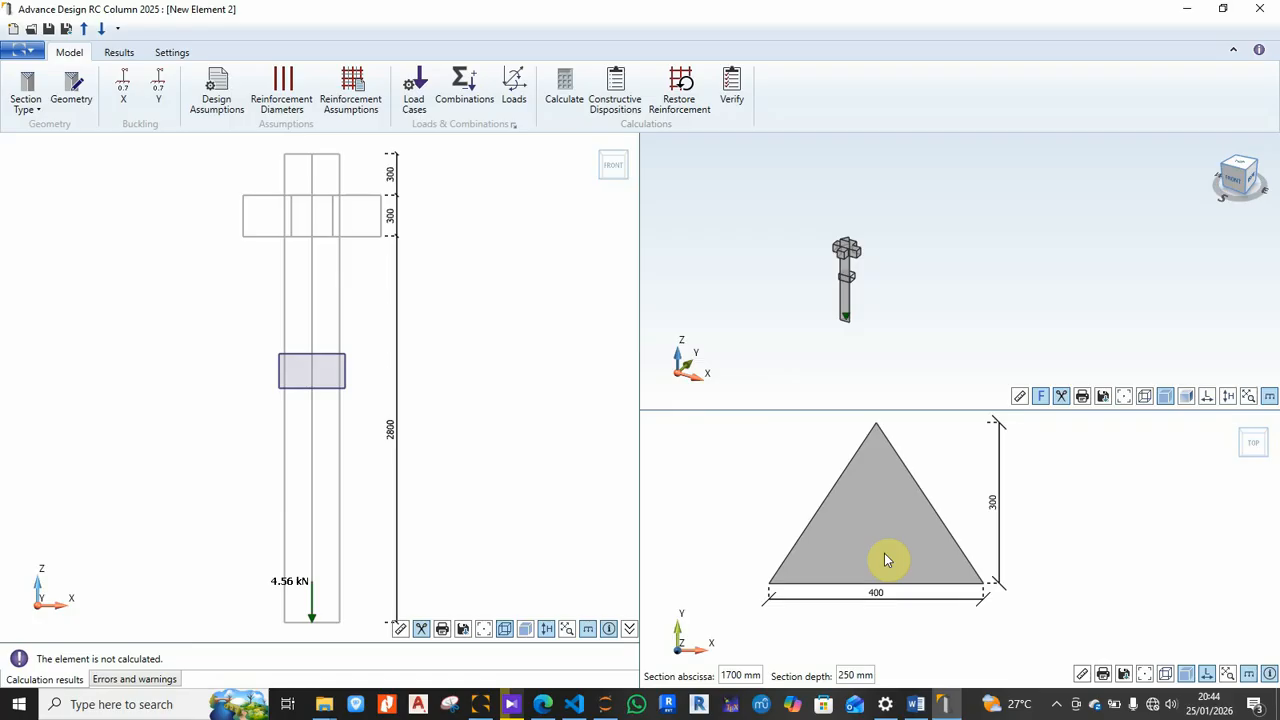
left_click(416, 118)
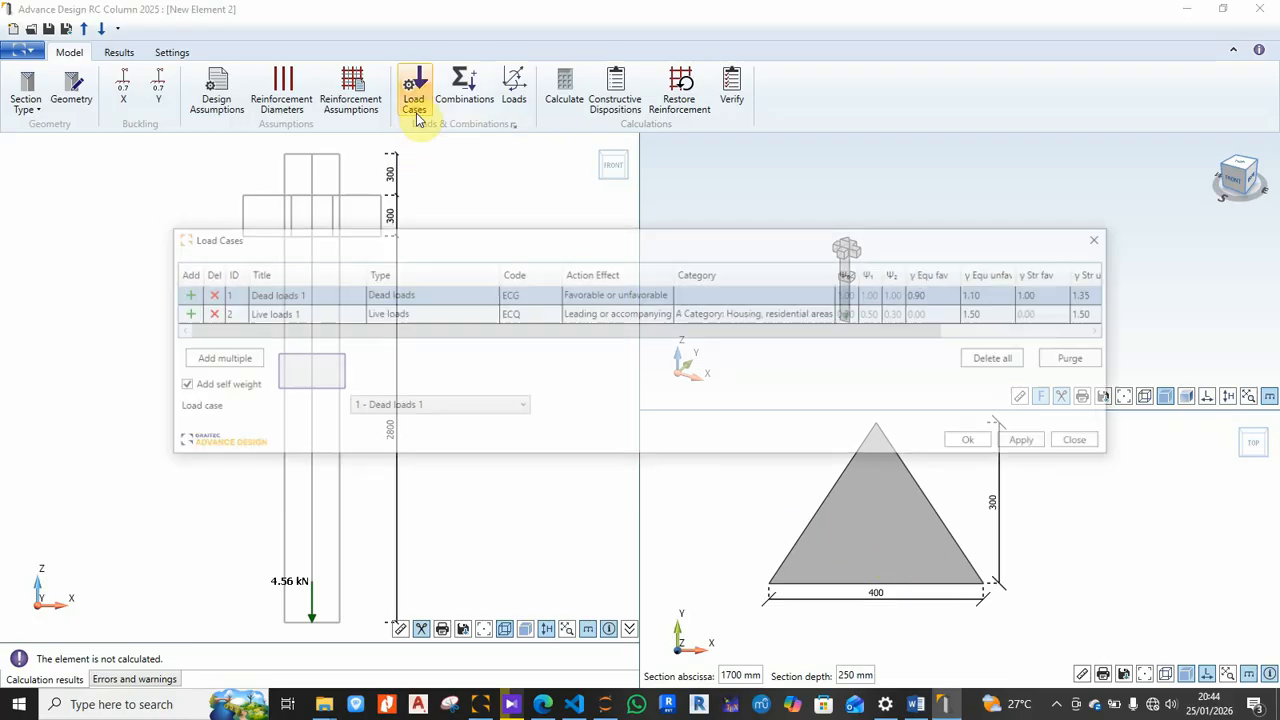
left_click(1106, 241)
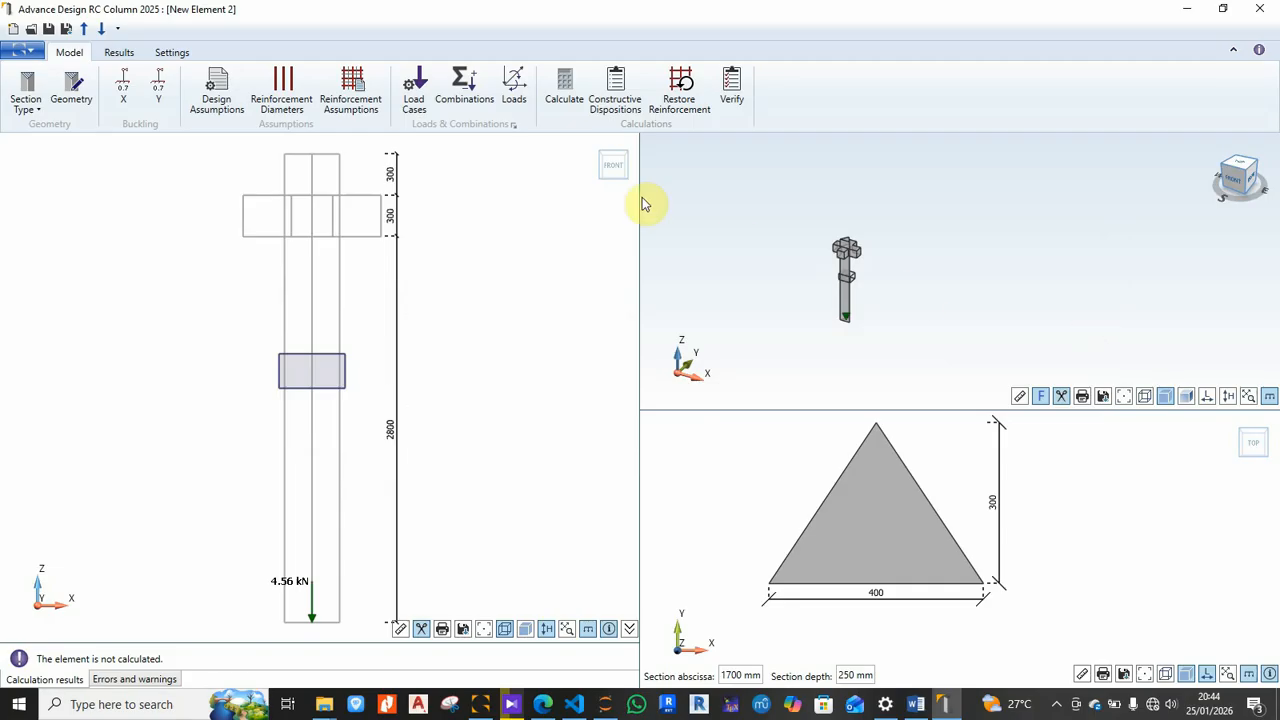
left_click(472, 98)
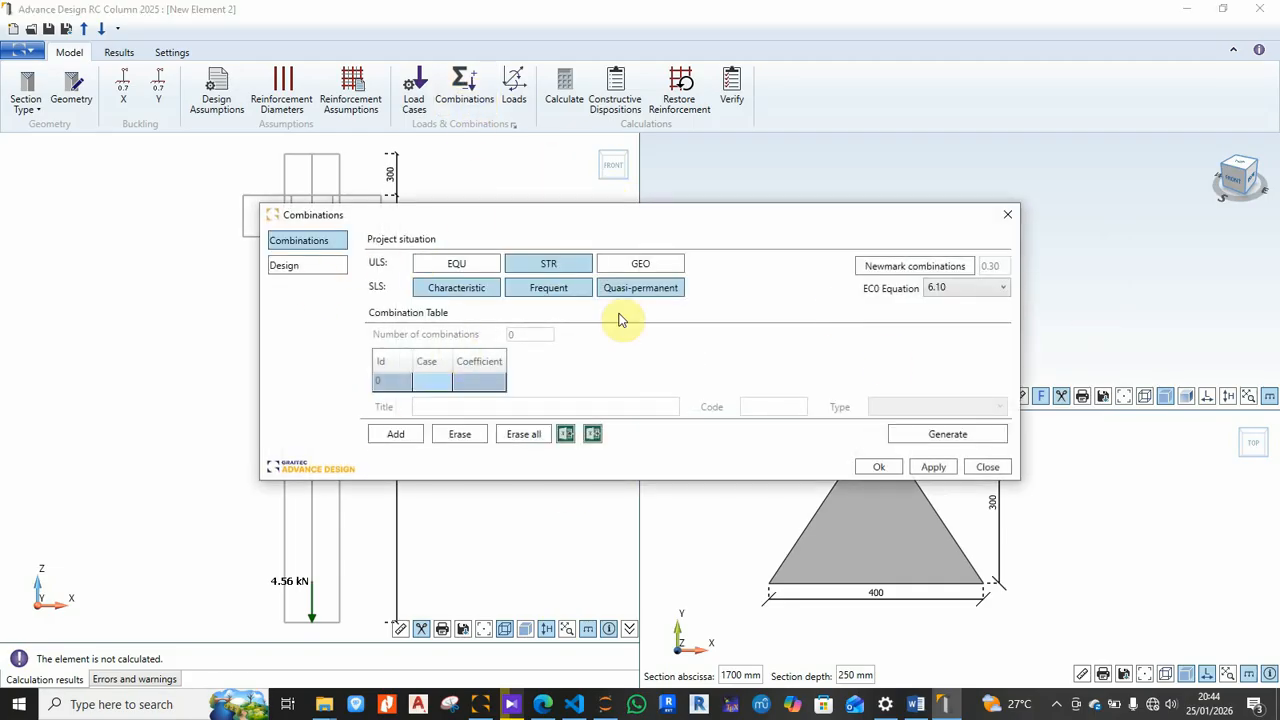
left_click(1007, 215)
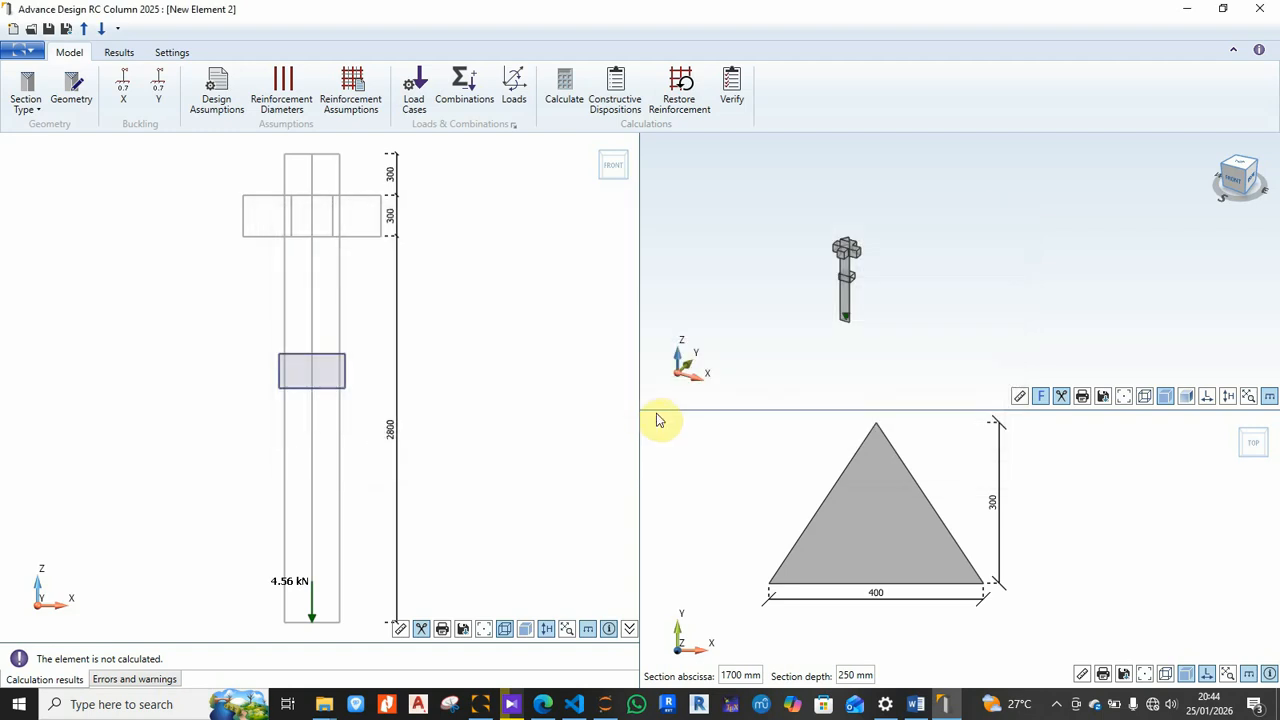
left_click(514, 84)
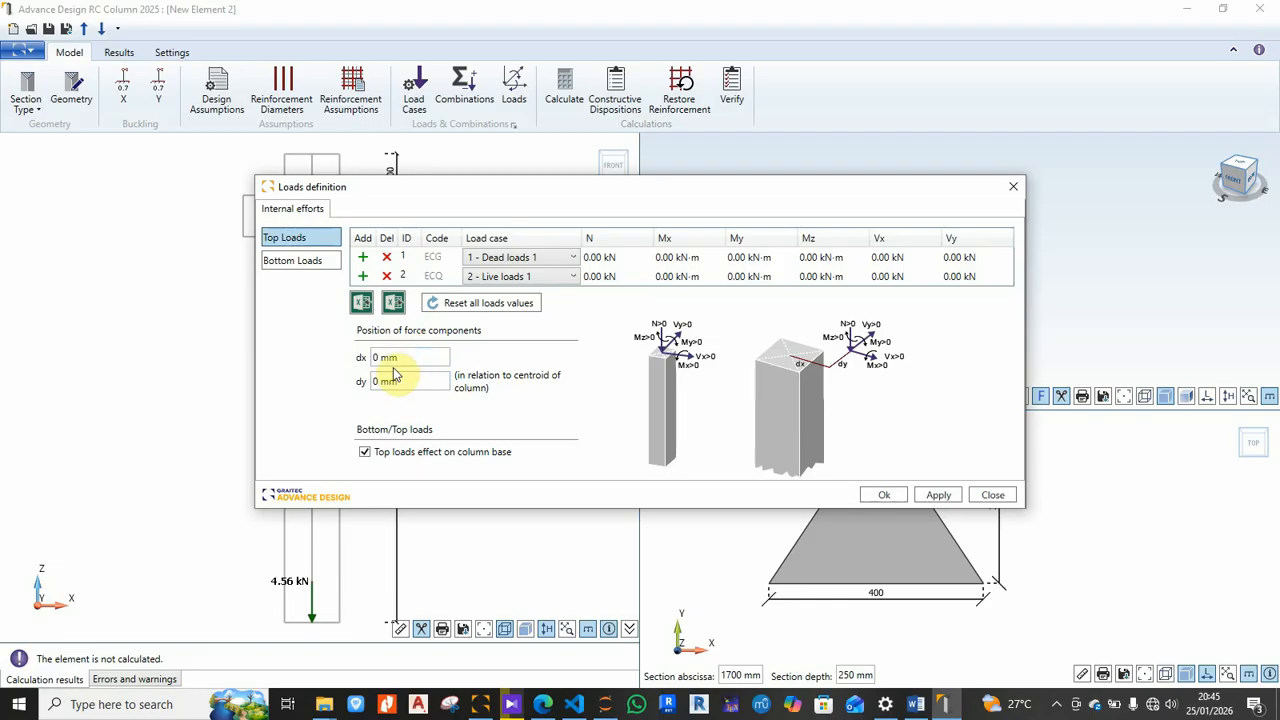
left_click(295, 262)
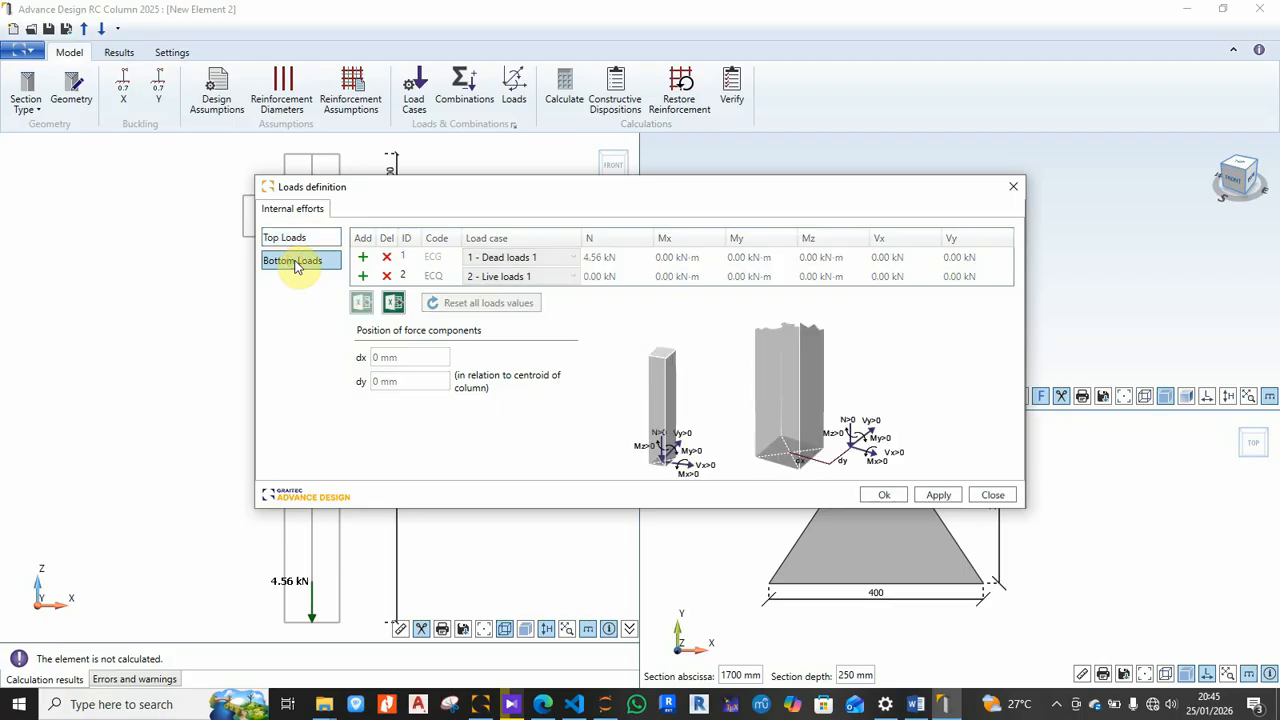
left_click(297, 240)
left_click(1013, 187)
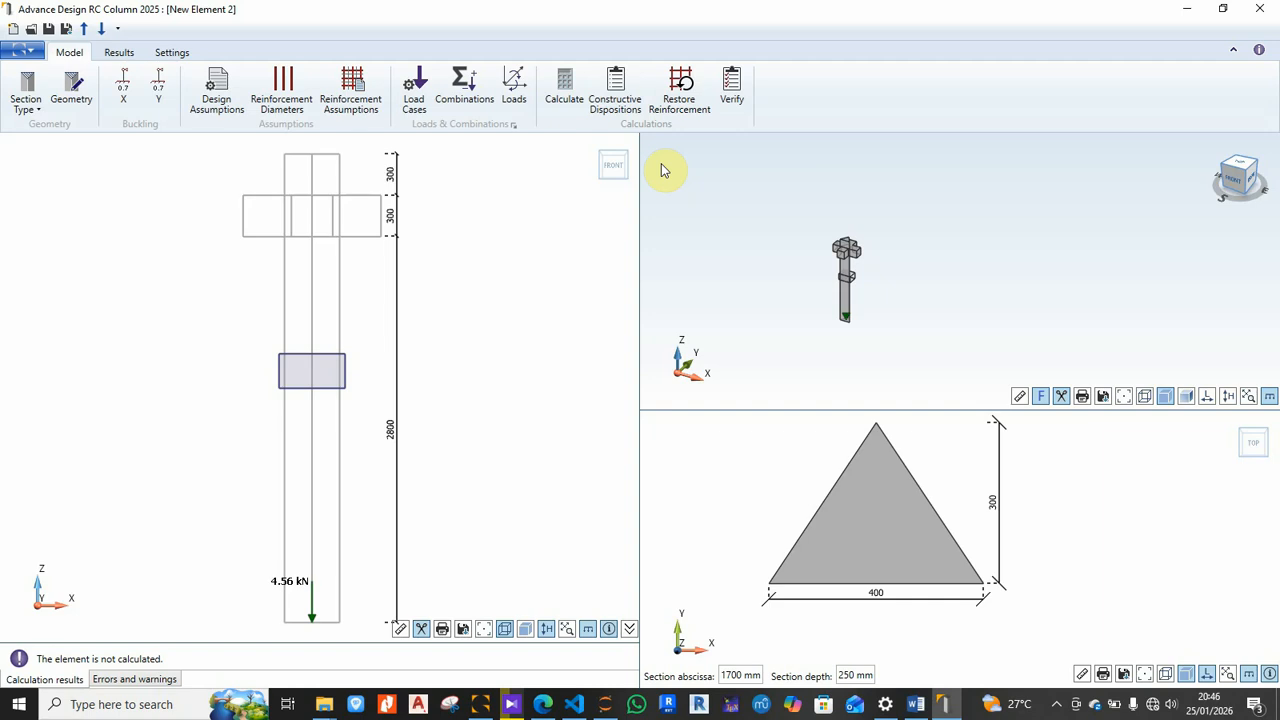
Step: In the water tank model, export column 7 at grid line C to the design modules
left_click(480, 704)
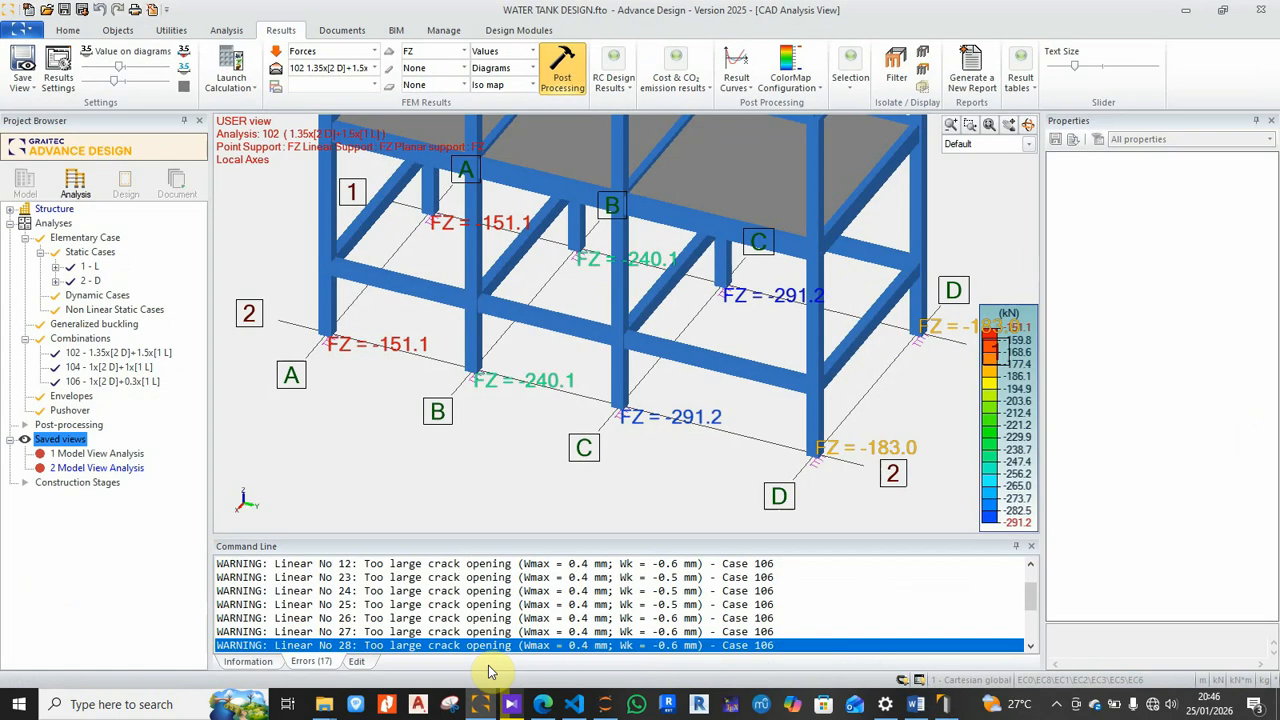
scroll(642, 428, "down", 5)
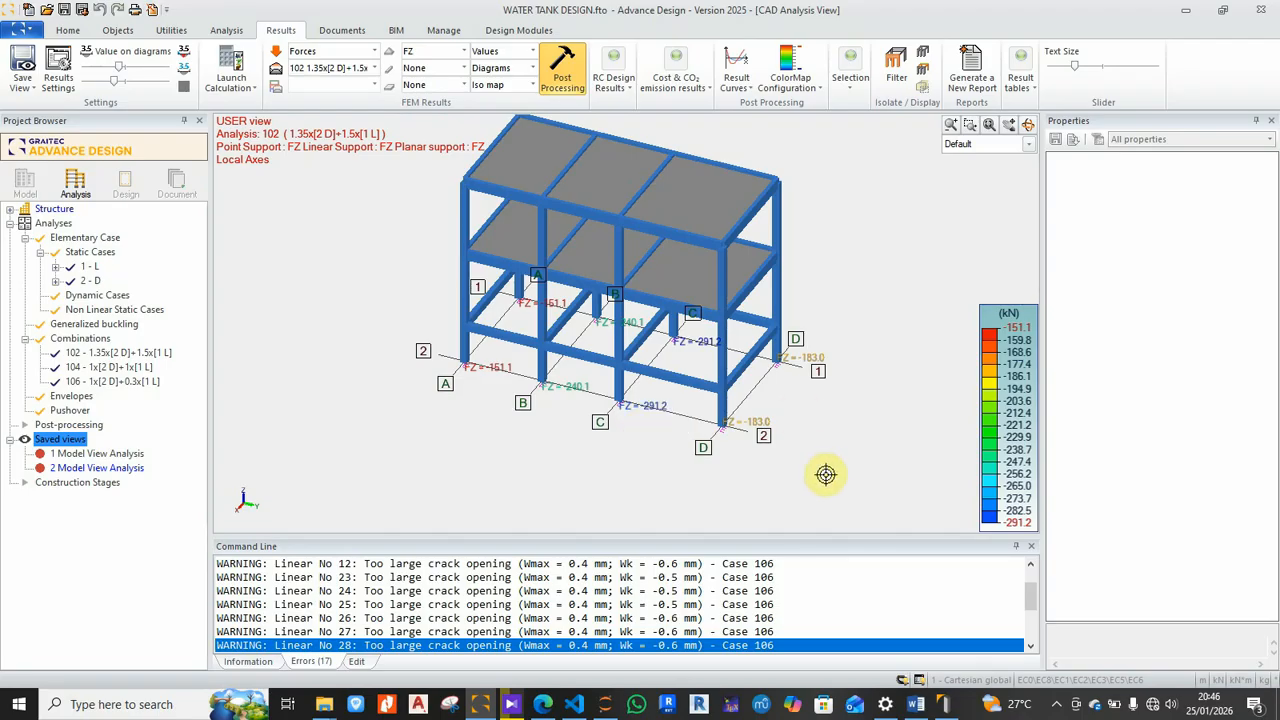
scroll(818, 410, "up", 2)
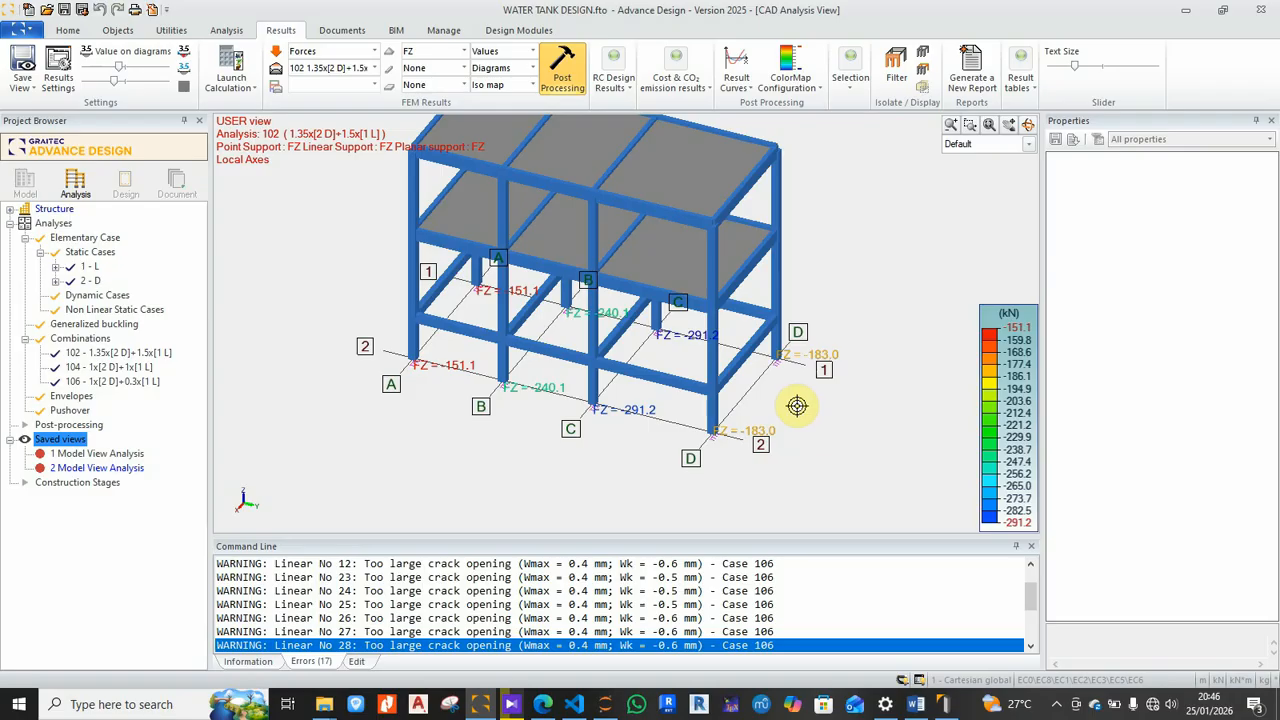
scroll(777, 371, "up", 5)
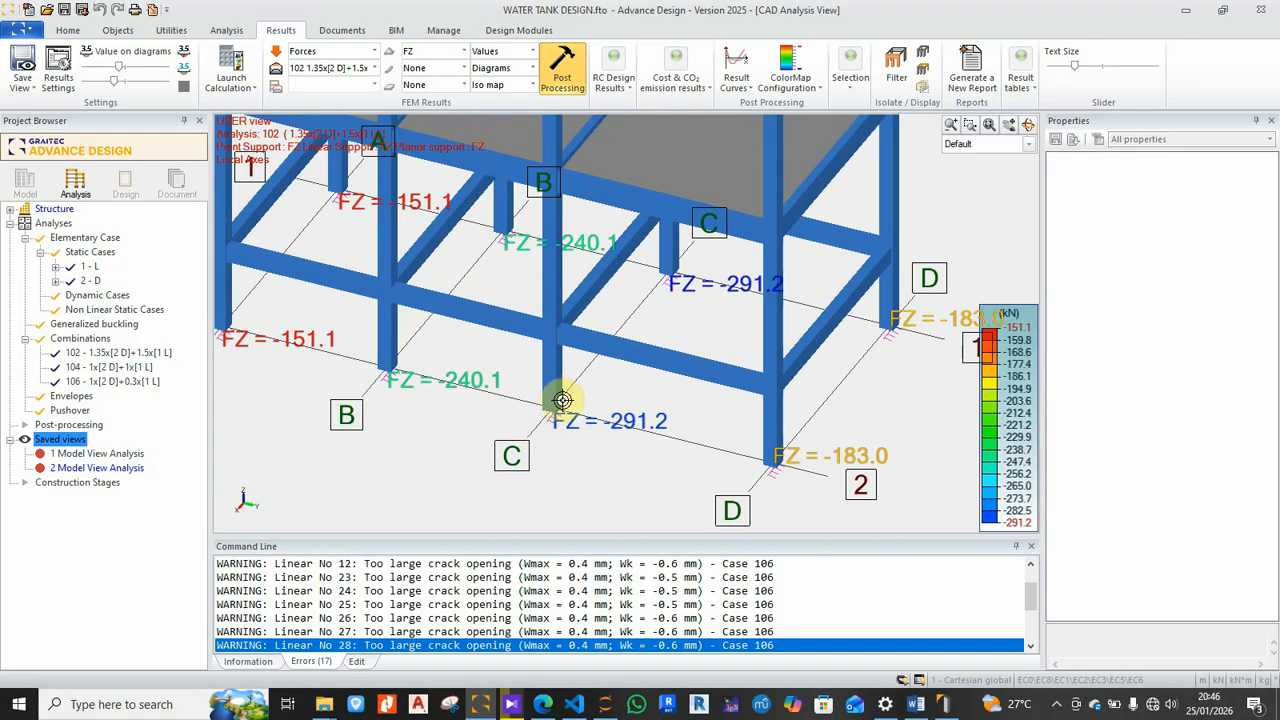
mouse_move(558, 394)
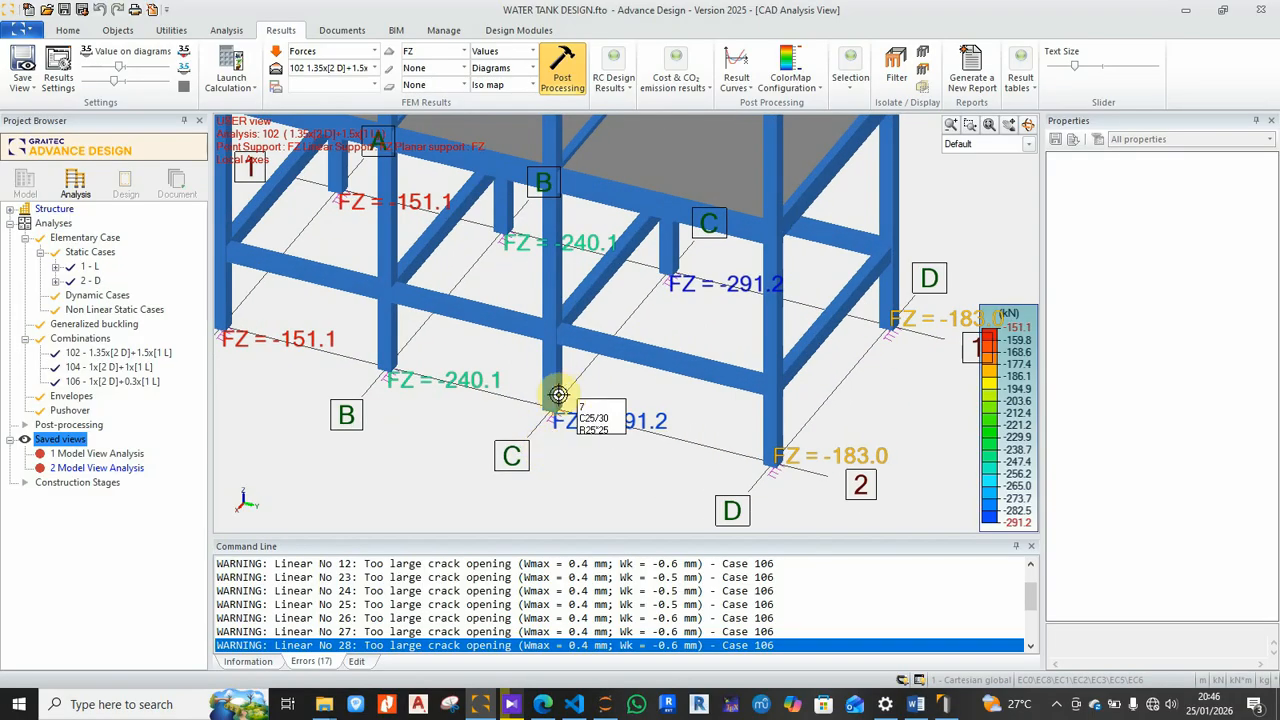
left_click(558, 386)
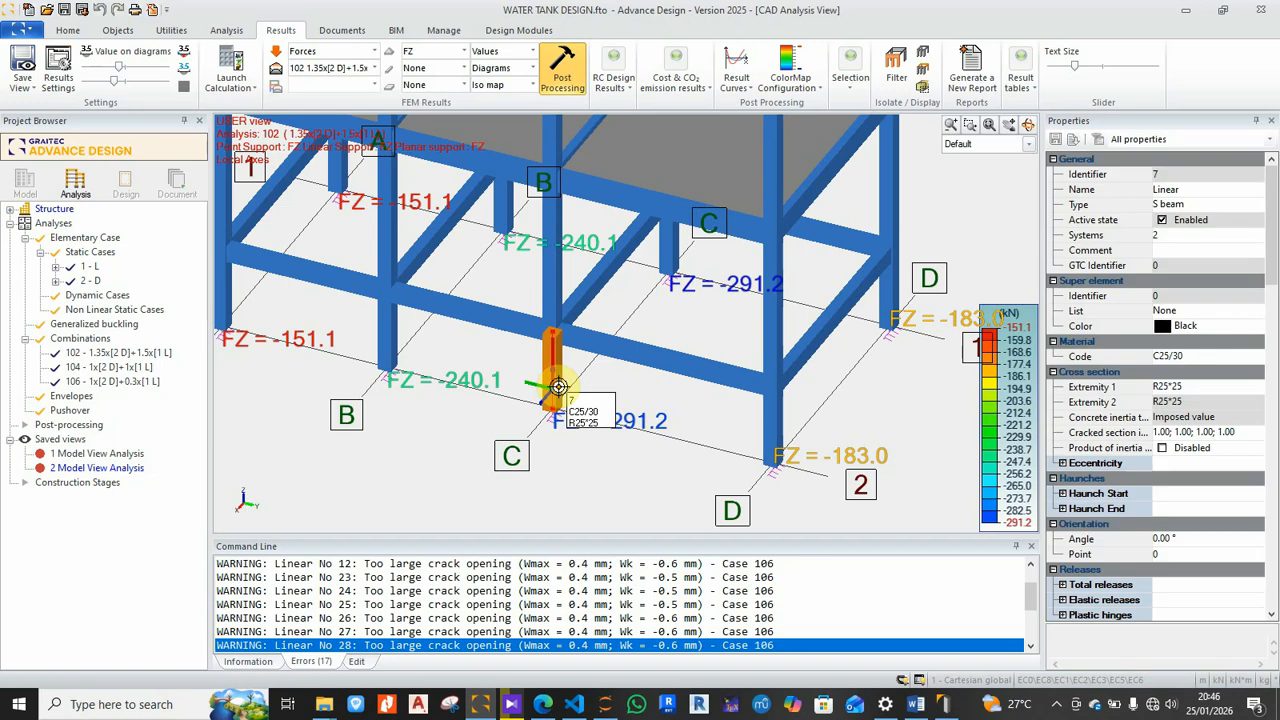
right_click(558, 386)
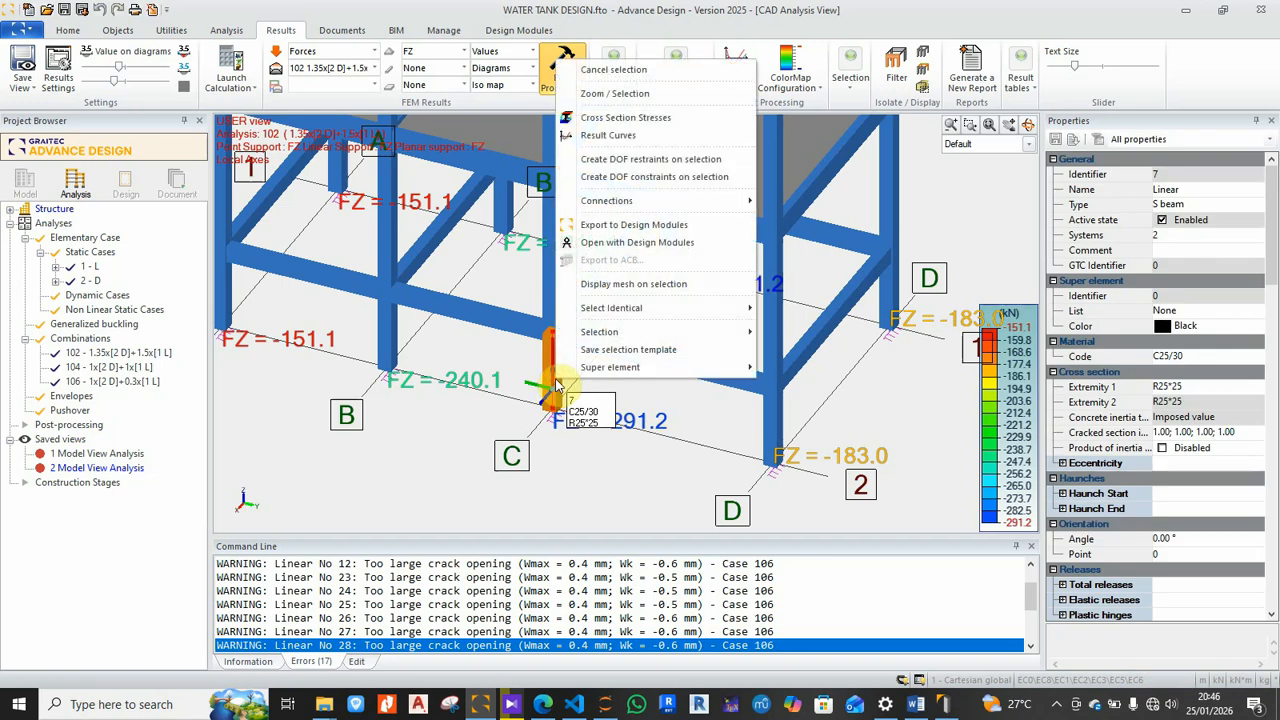
left_click(684, 228)
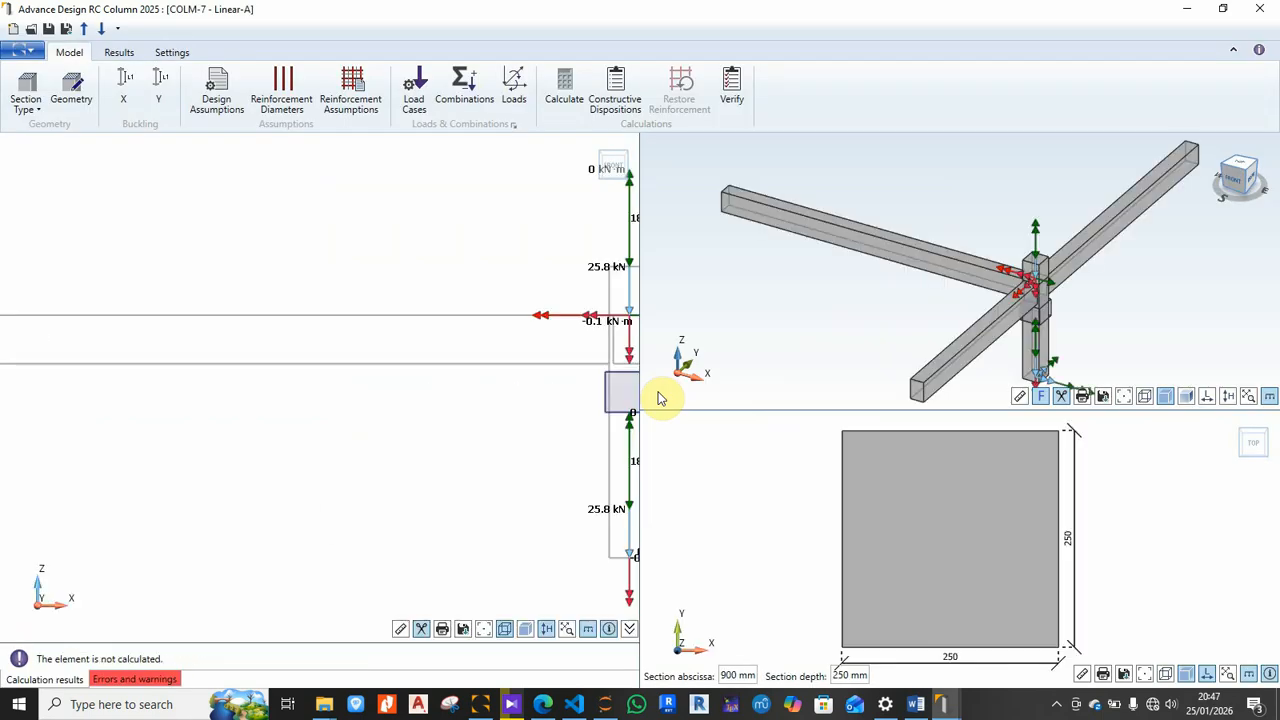
scroll(857, 543, "down", 5)
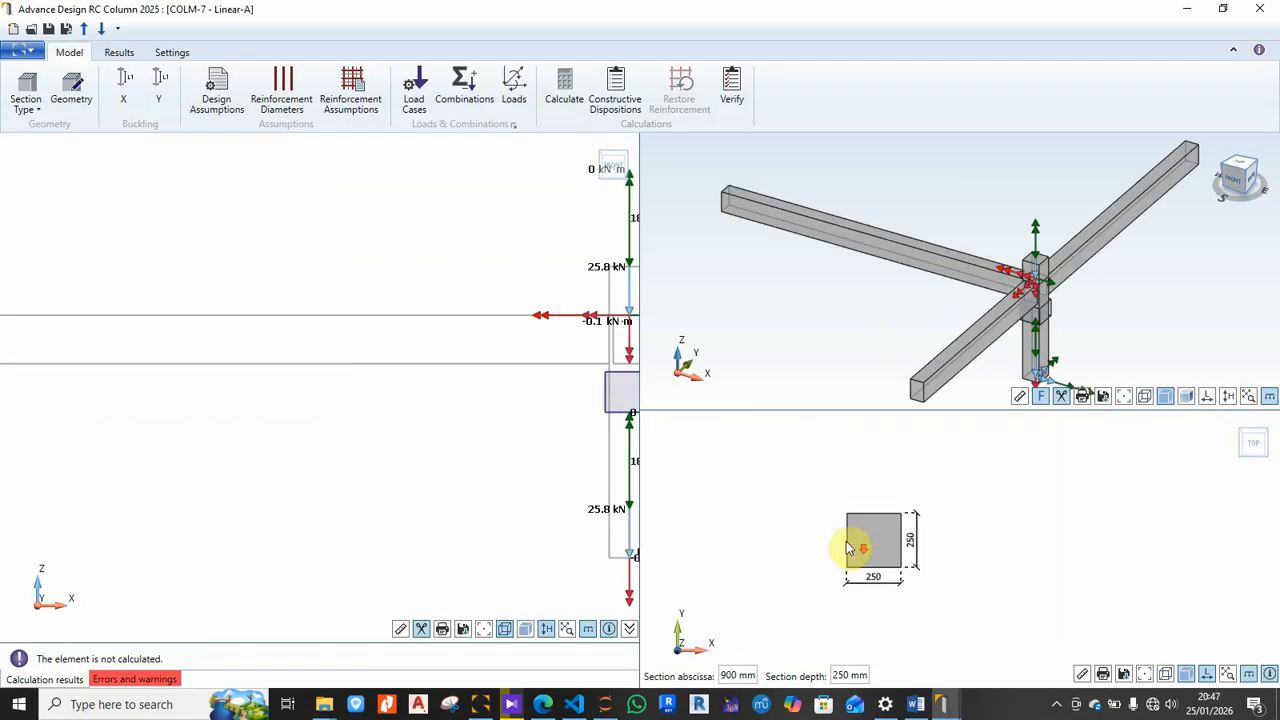
scroll(875, 570, "up", 4)
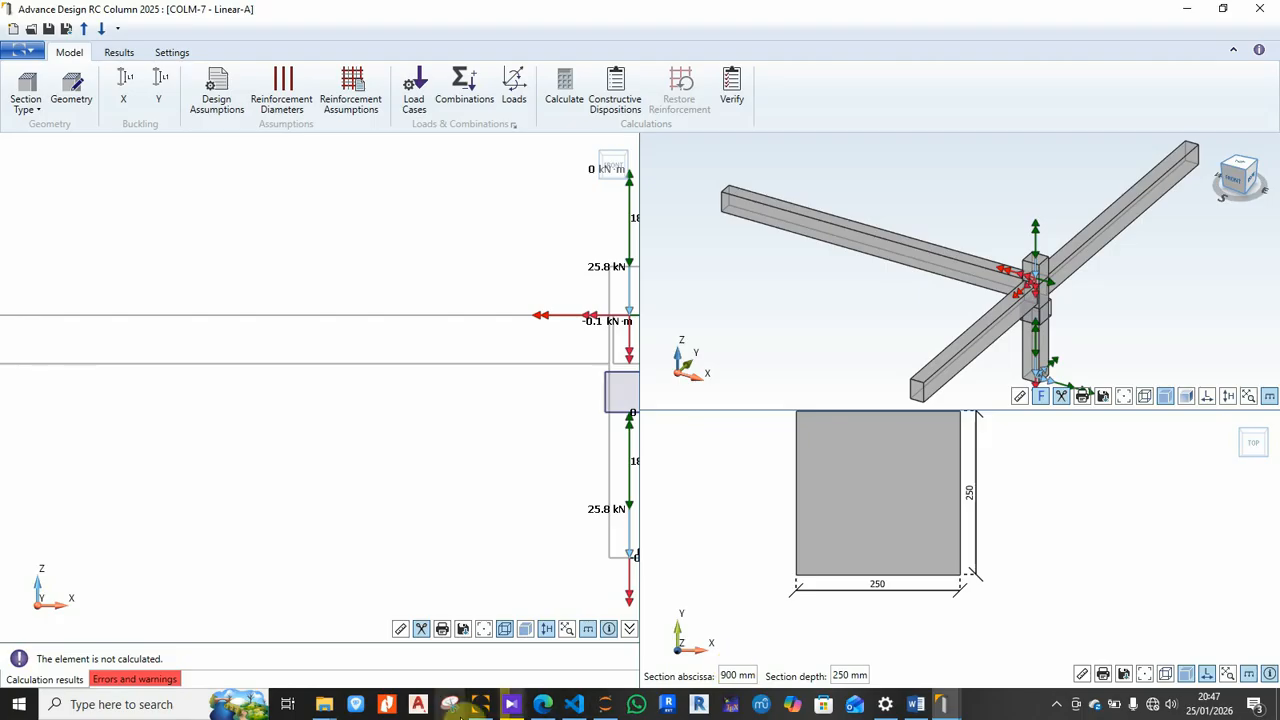
left_click(480, 706)
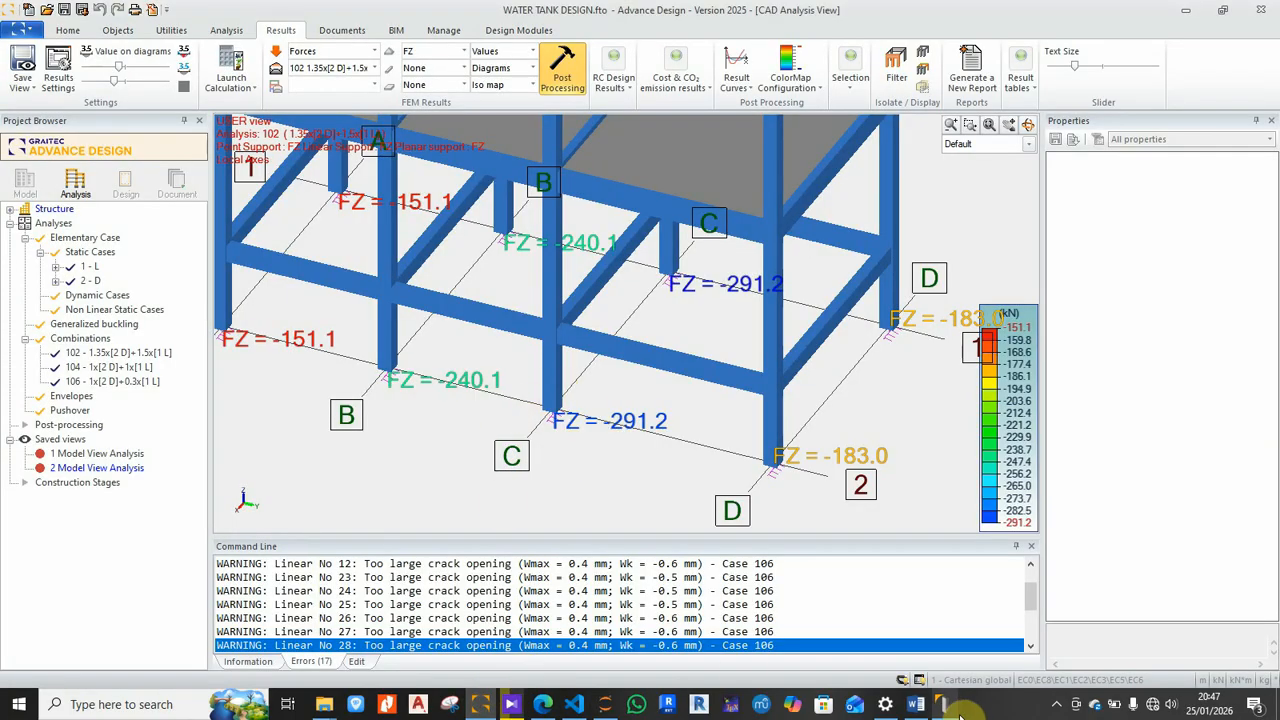
mouse_move(945, 706)
left_click(1023, 645)
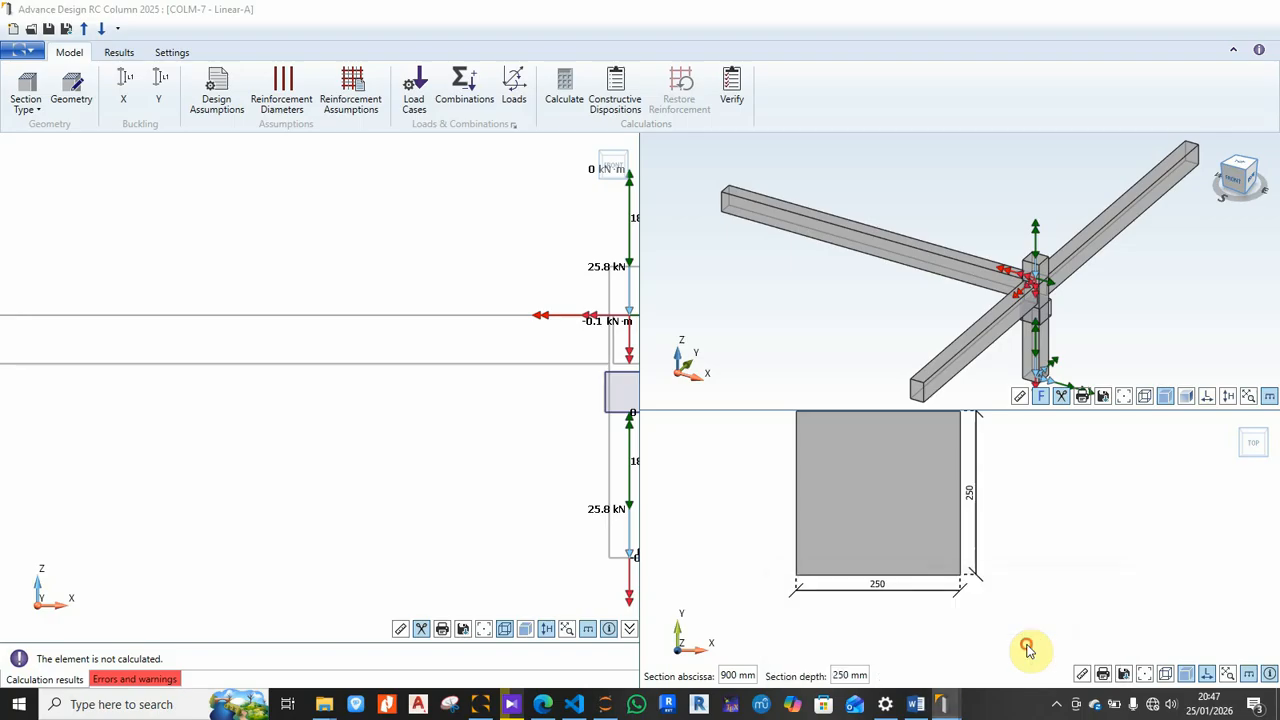
left_click_drag(948, 710, 512, 708)
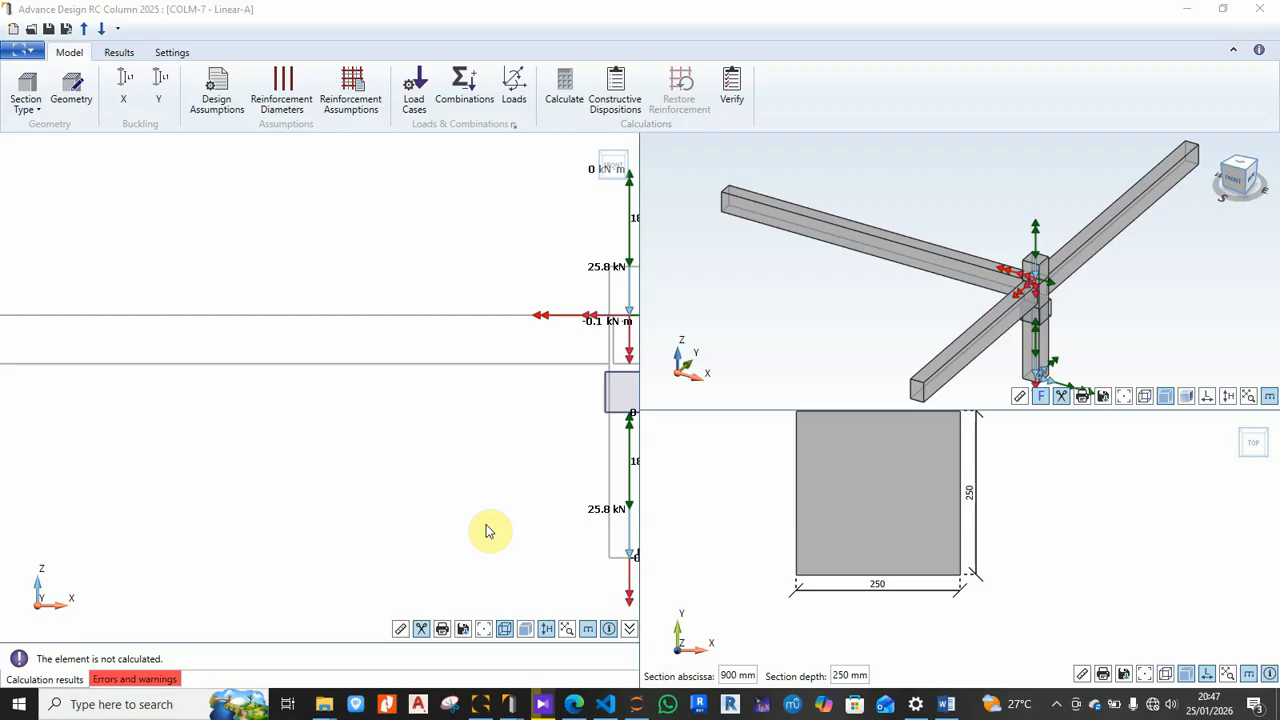
mouse_move(831, 487)
middle_mouse_down()
mouse_move(842, 495)
mouse_move(829, 511)
middle_mouse_up()
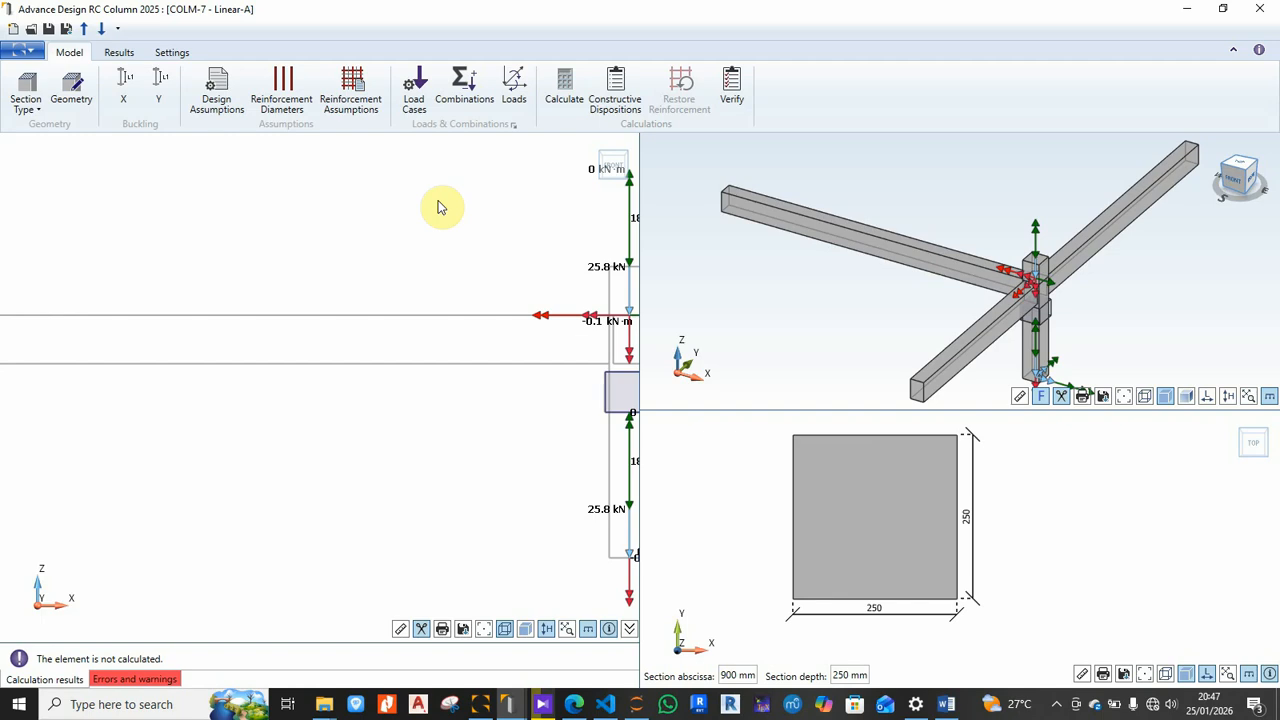
middle_click_drag(431, 306, 280, 352)
scroll(530, 395, "up", 3)
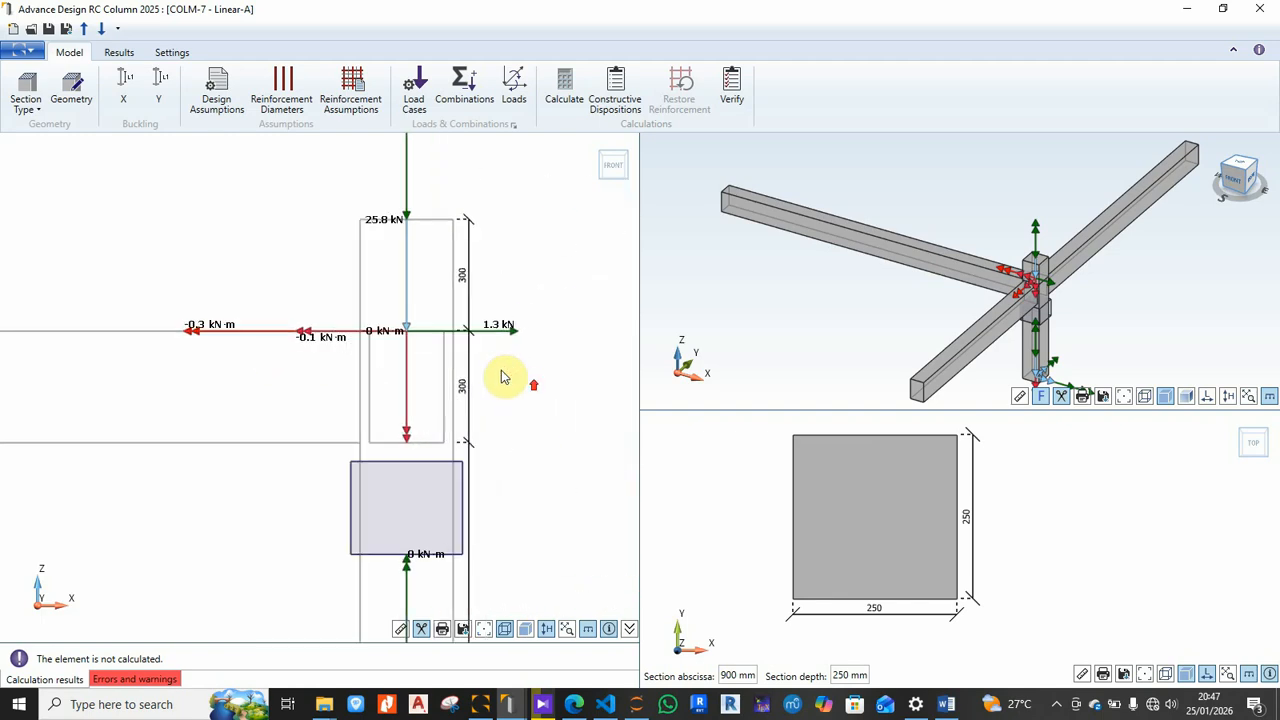
scroll(334, 277, "down", 3)
scroll(350, 197, "up", 3)
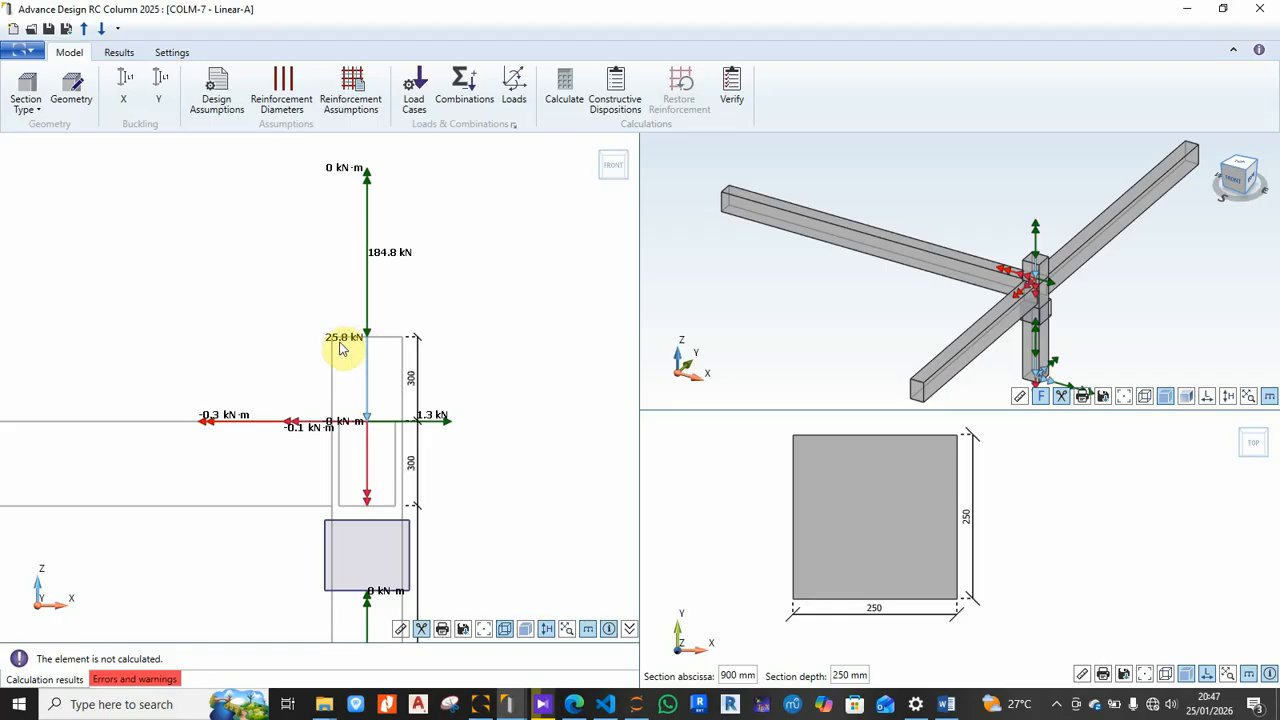
middle_click_drag(353, 388, 380, 255)
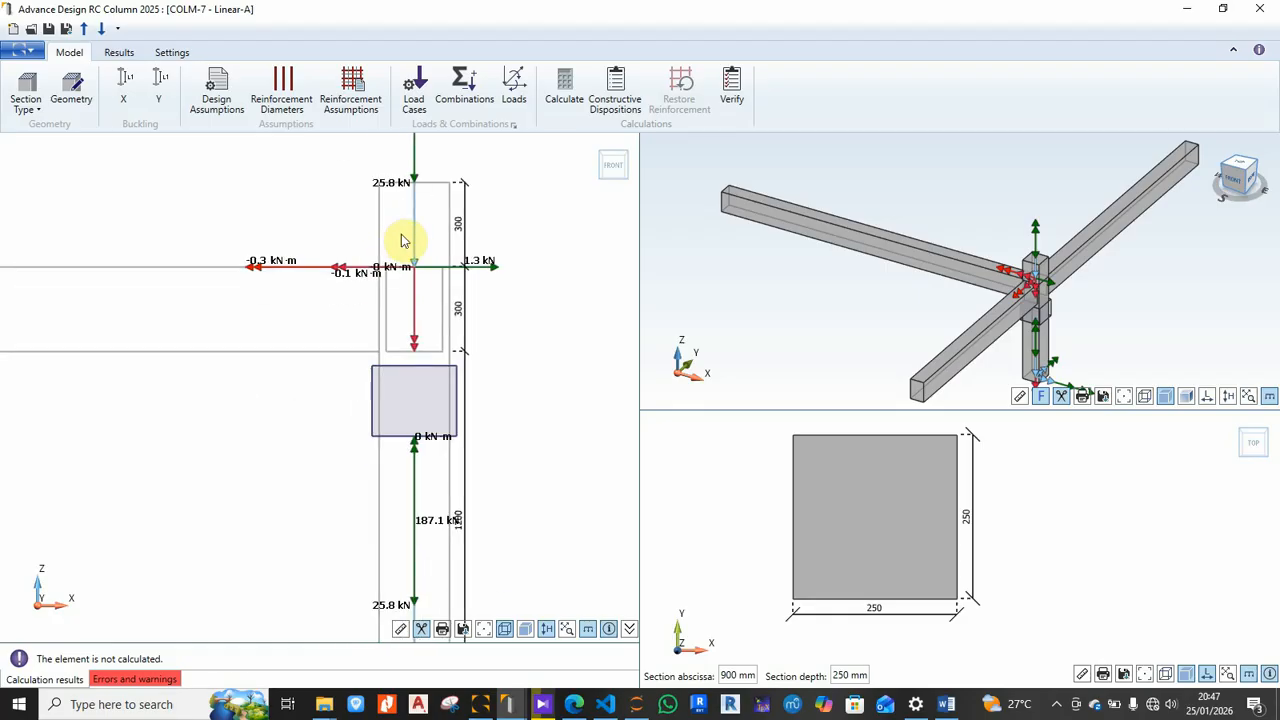
scroll(400, 257, "down", 3)
scroll(440, 445, "up", 4)
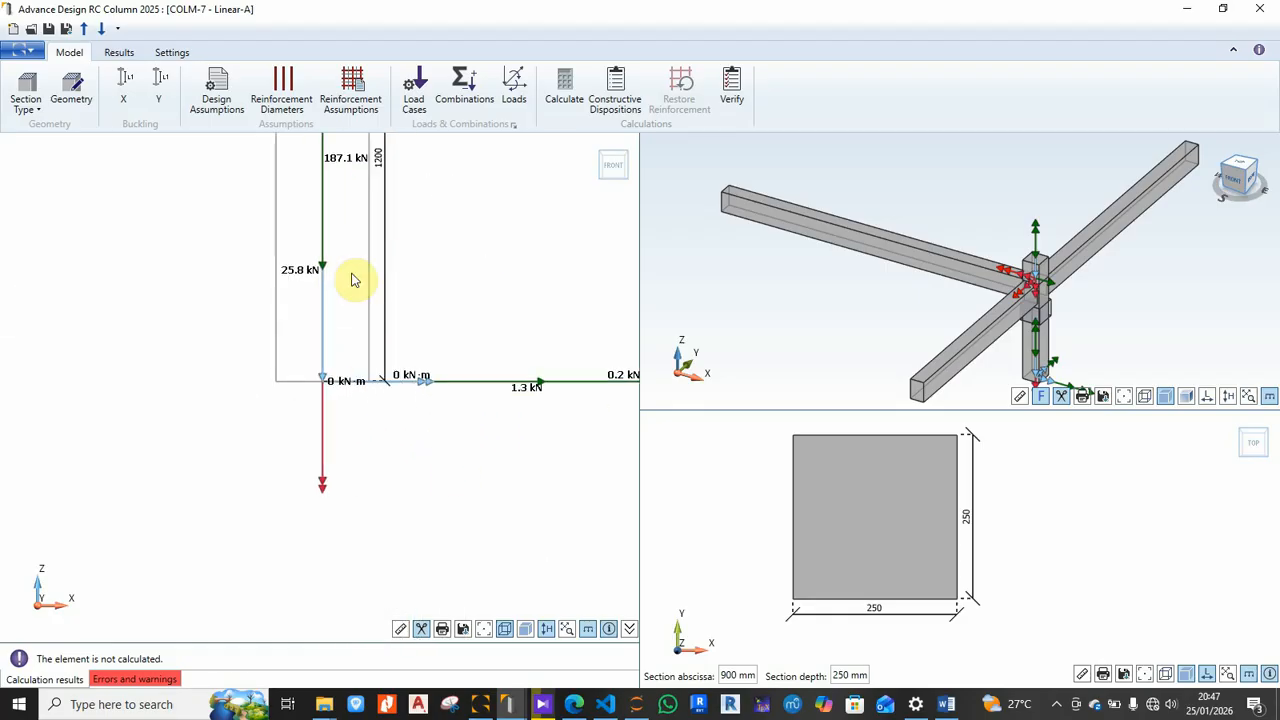
middle_click_drag(394, 234, 450, 405)
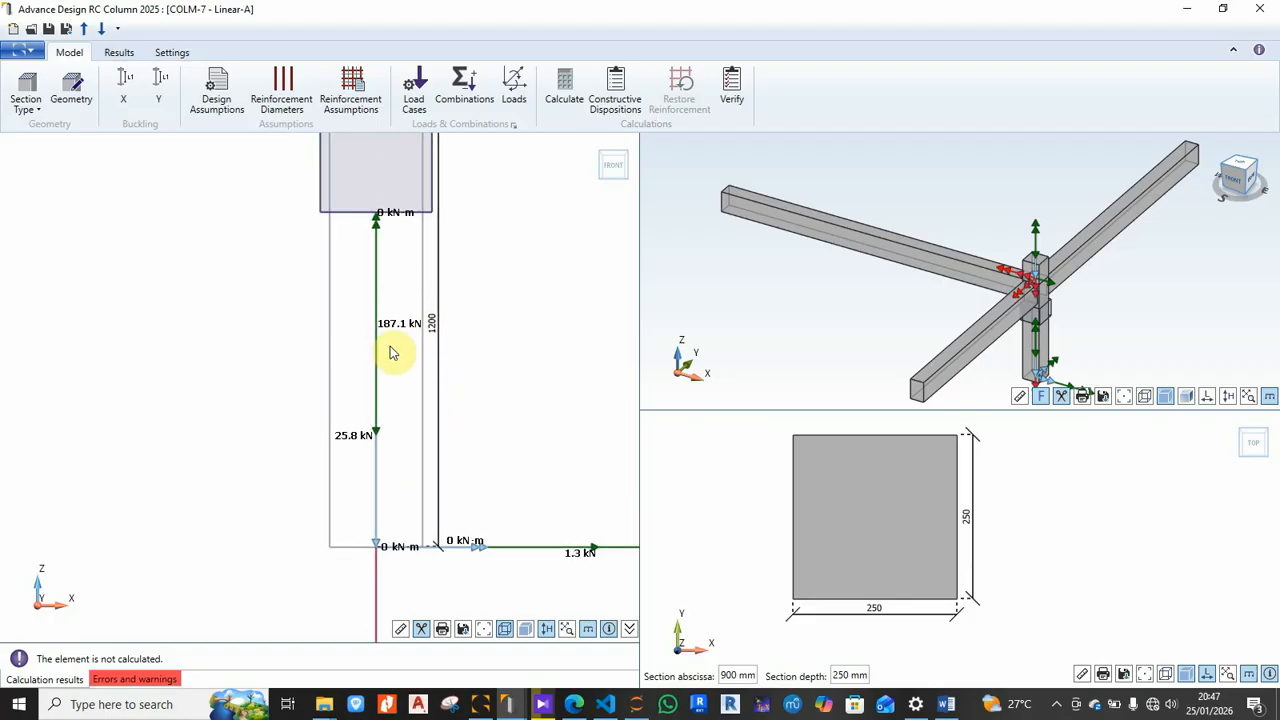
scroll(390, 352, "down", 3)
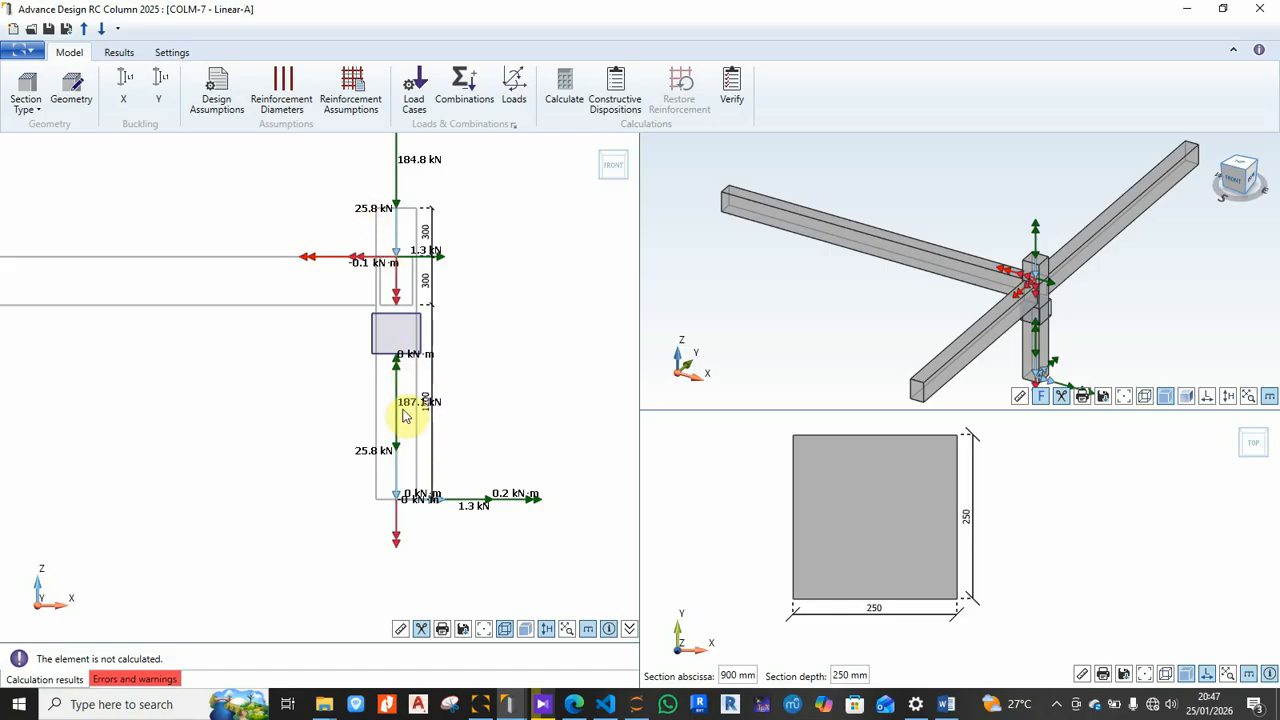
middle_click_drag(405, 408, 423, 421)
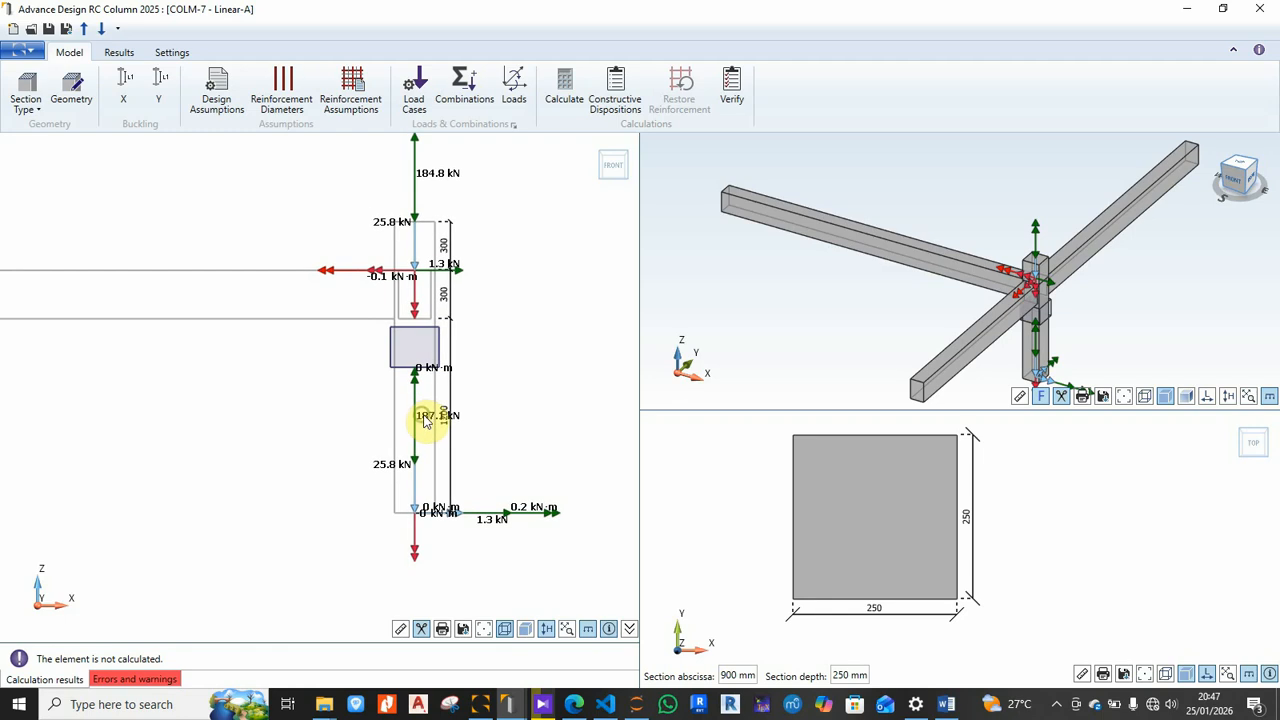
scroll(437, 418, "down", 2)
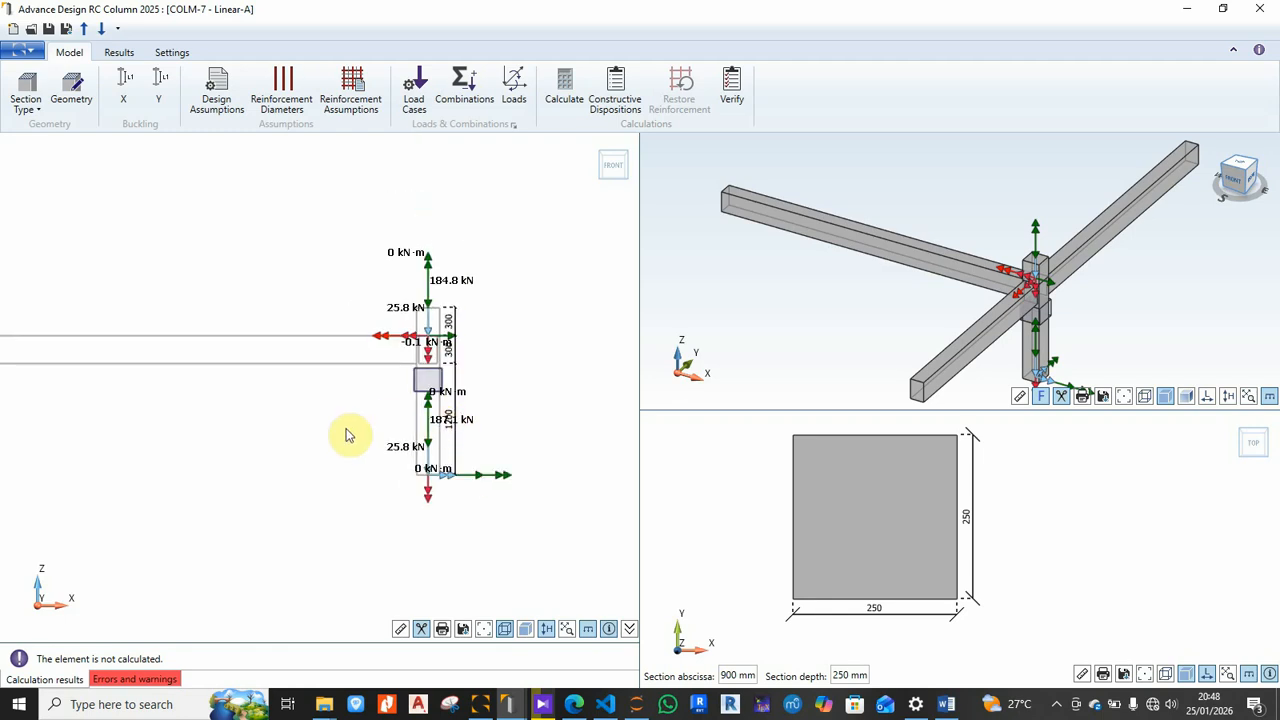
middle_click_drag(357, 440, 432, 403)
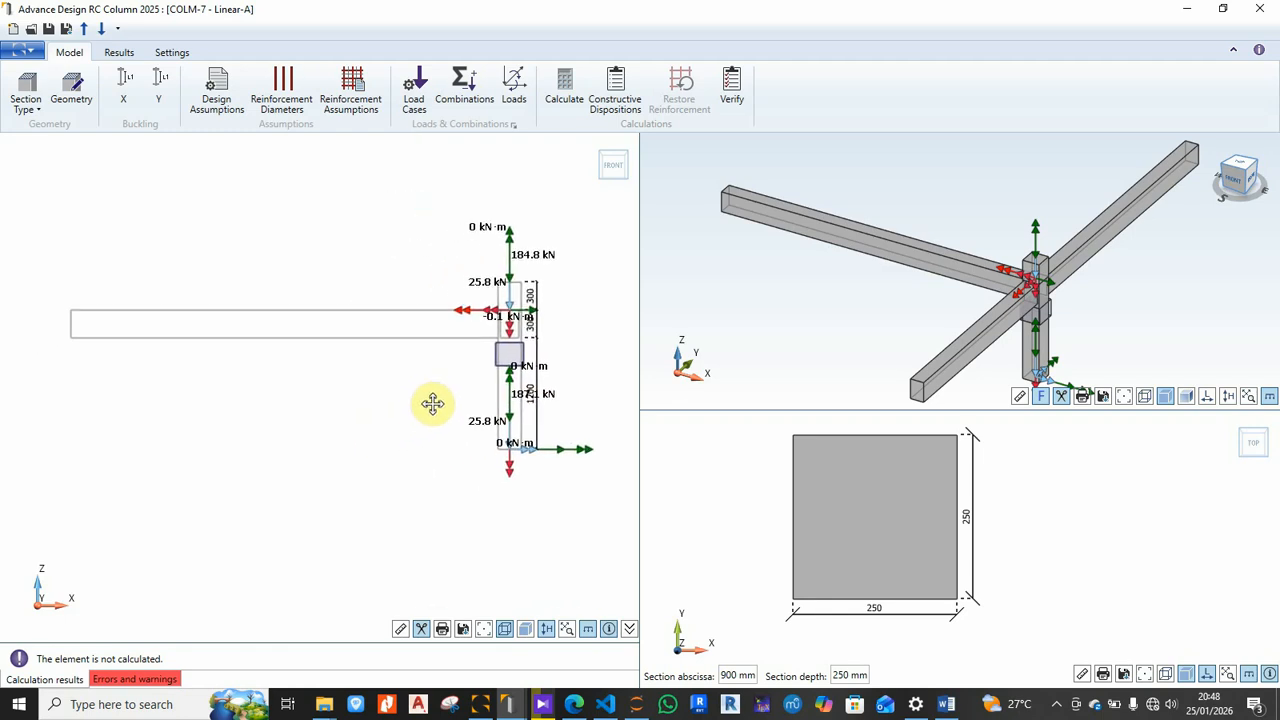
scroll(490, 388, "up", 2)
scroll(449, 390, "down", 1)
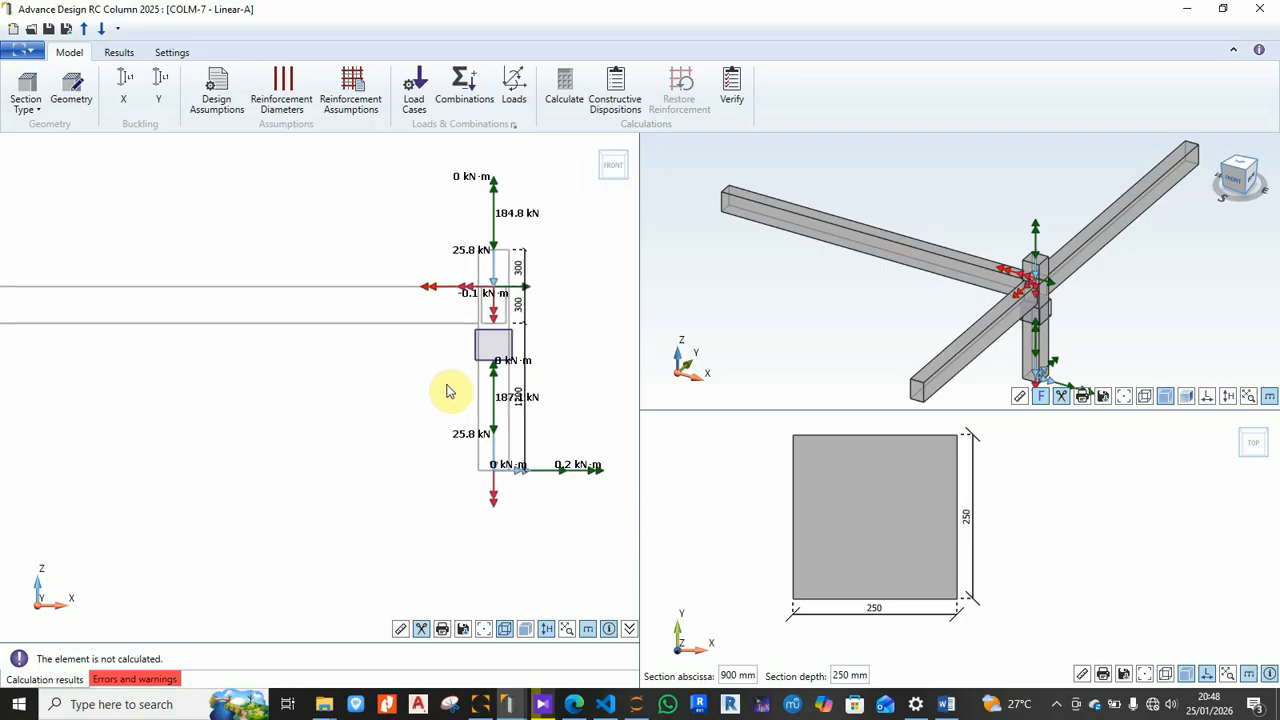
middle_click_drag(423, 383, 490, 382)
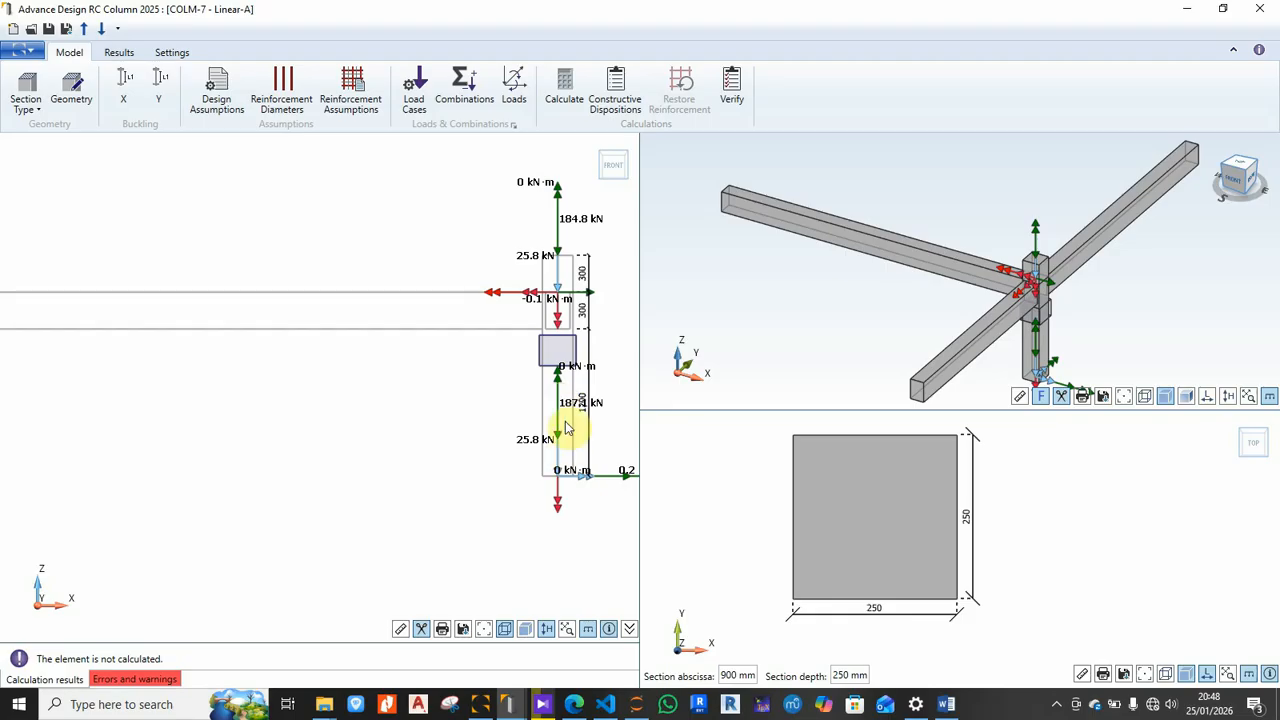
scroll(604, 432, "up", 1)
scroll(606, 428, "up", 4)
scroll(590, 400, "down", 2)
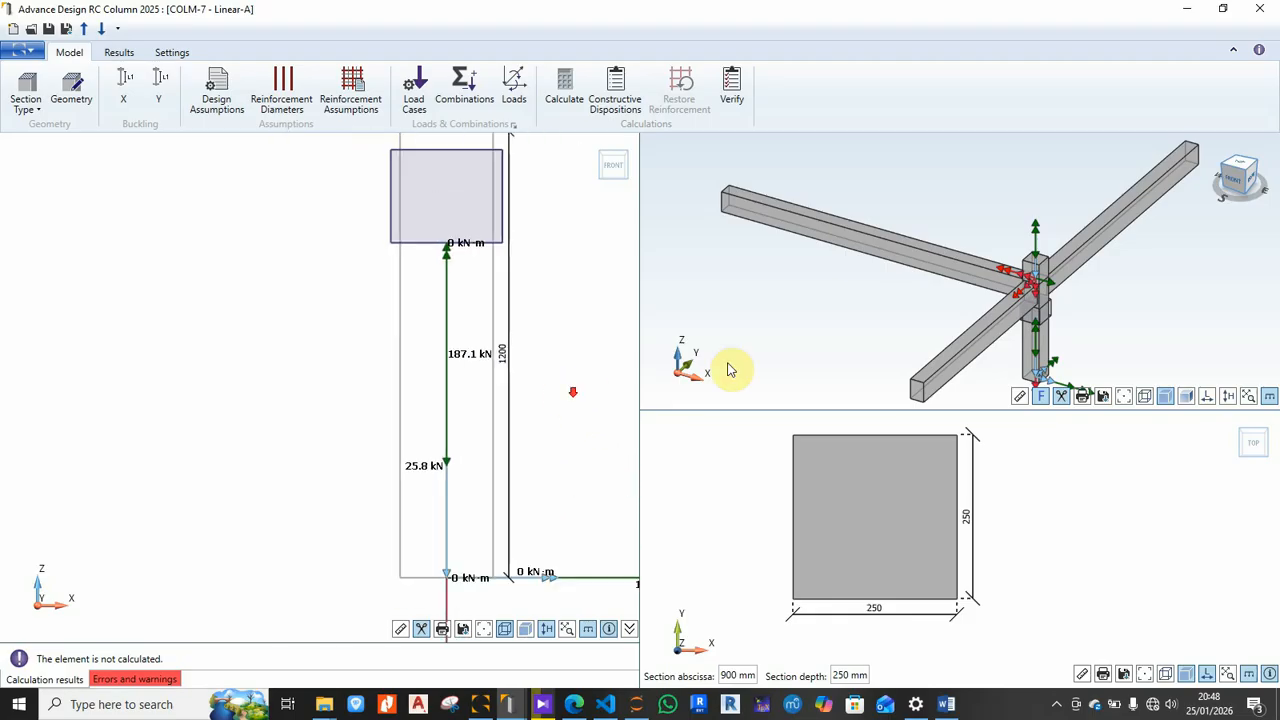
scroll(837, 237, "down", 2)
scroll(1005, 310, "up", 3)
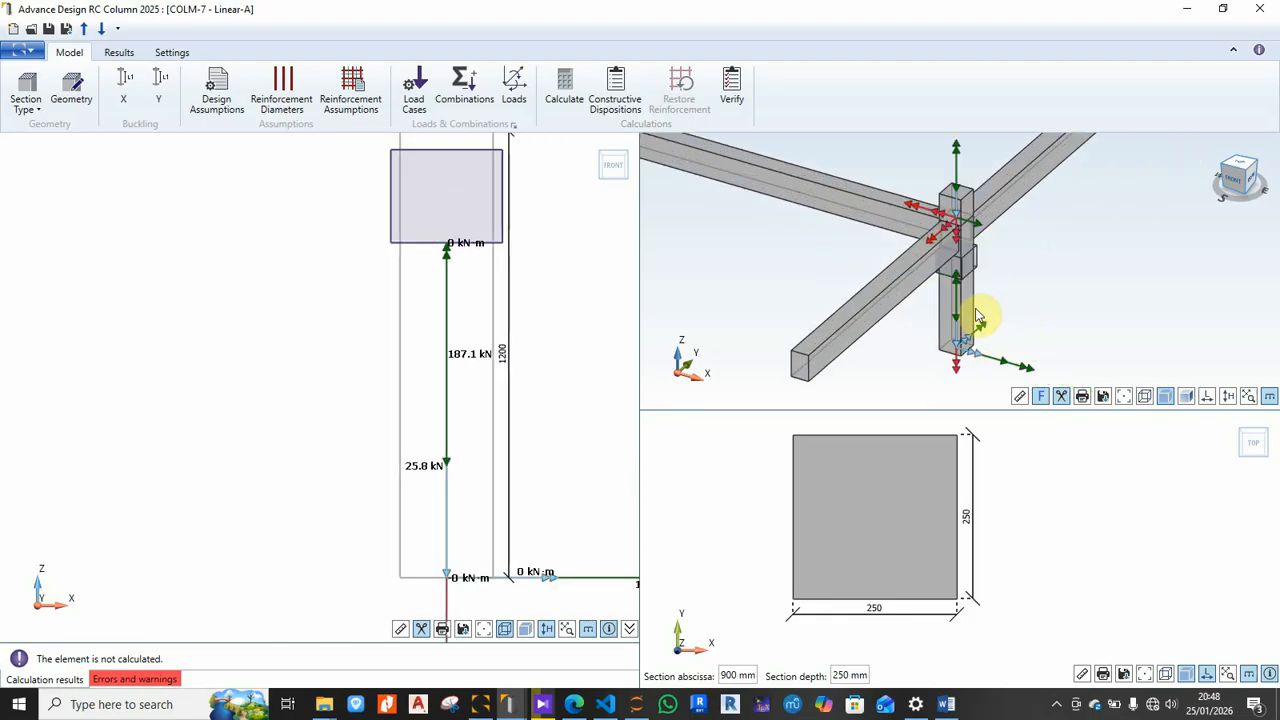
scroll(965, 320, "down", 3)
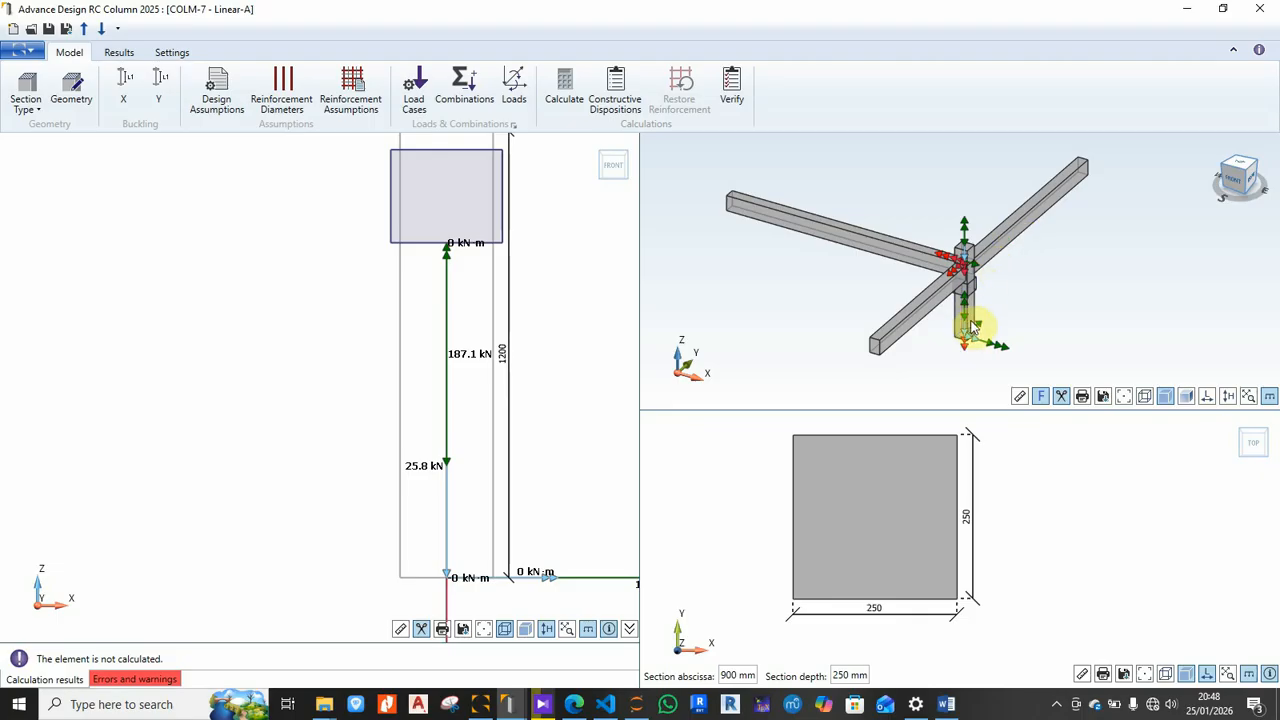
scroll(491, 371, "down", 2)
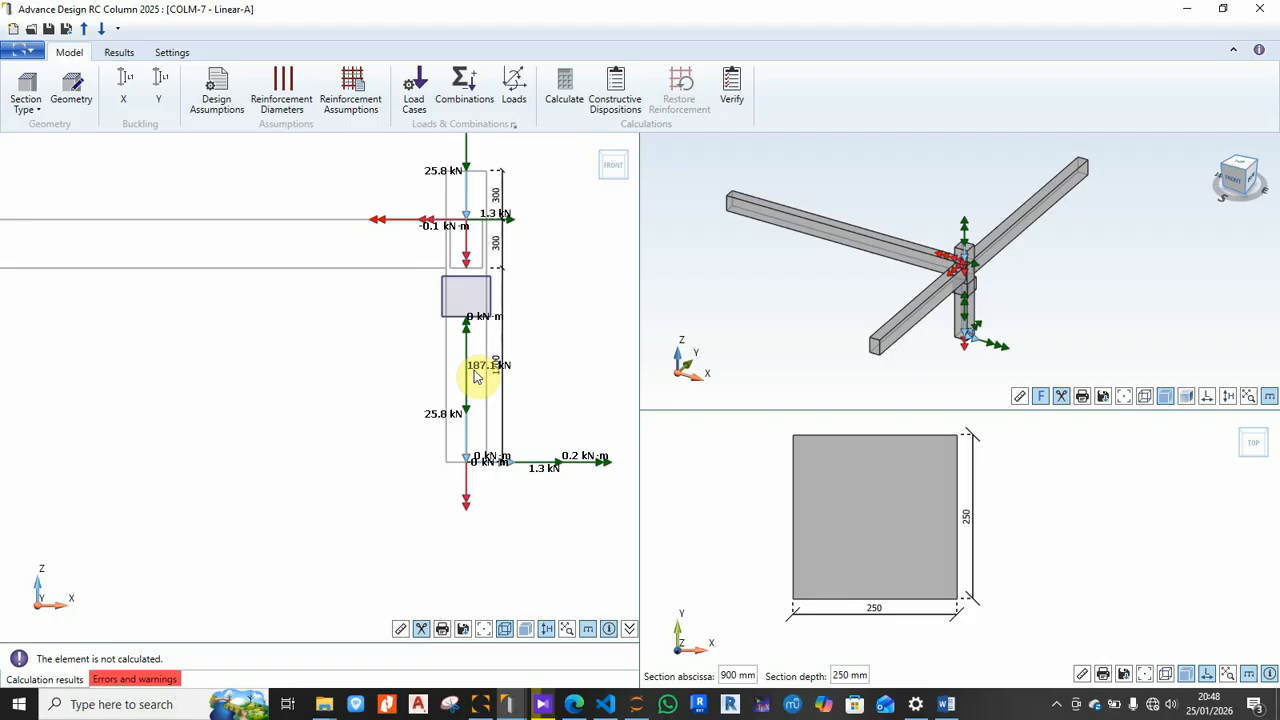
Step: Accept the L and D load cases and combination settings, then open the column's loads
left_click(410, 100)
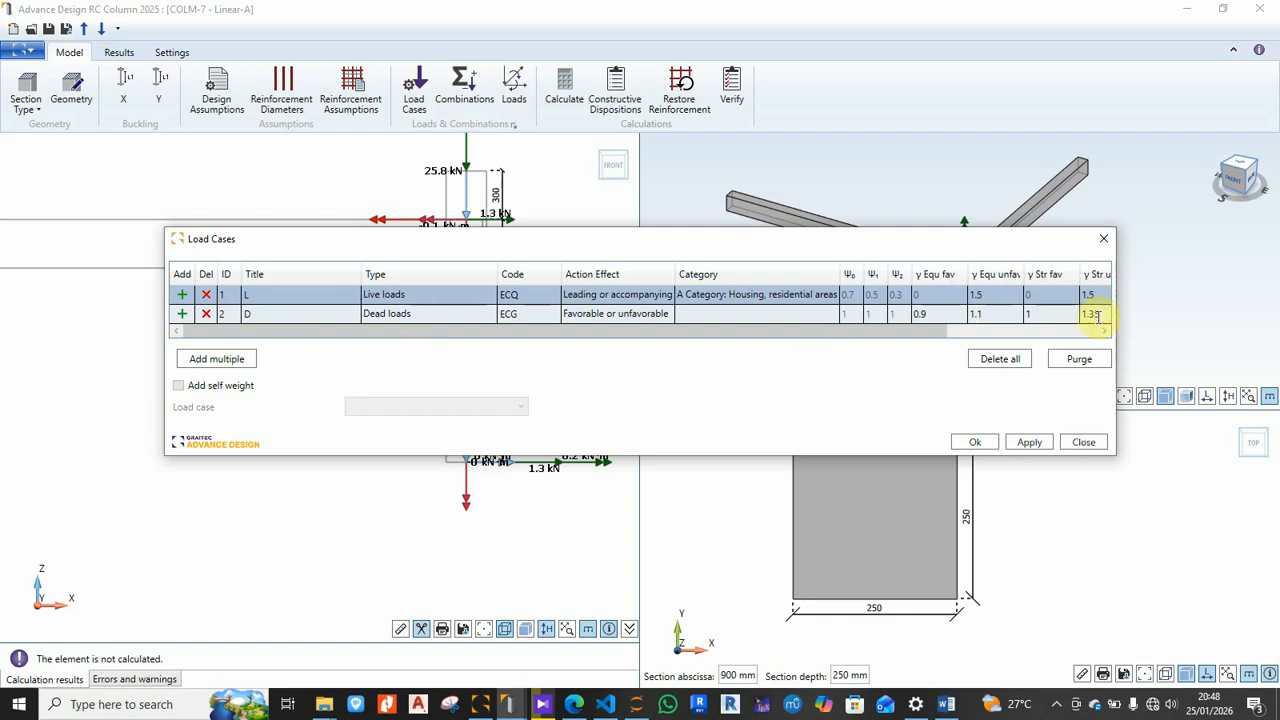
left_click(975, 442)
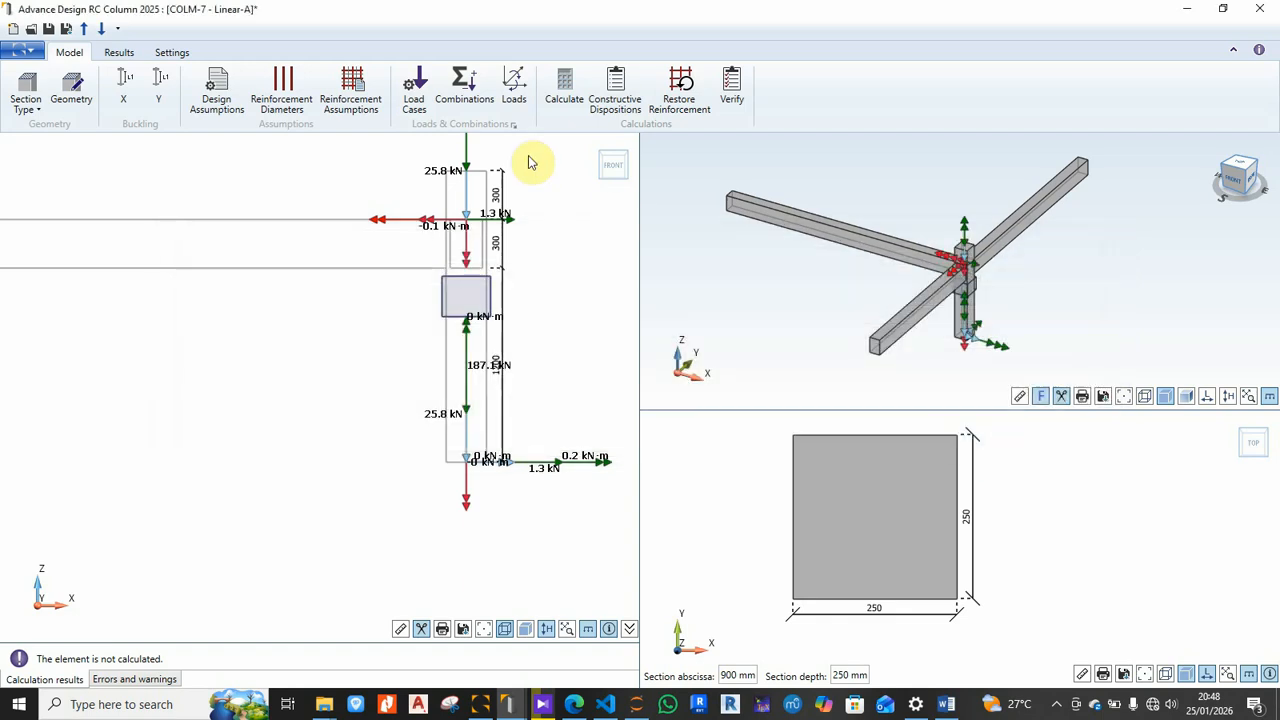
left_click(465, 88)
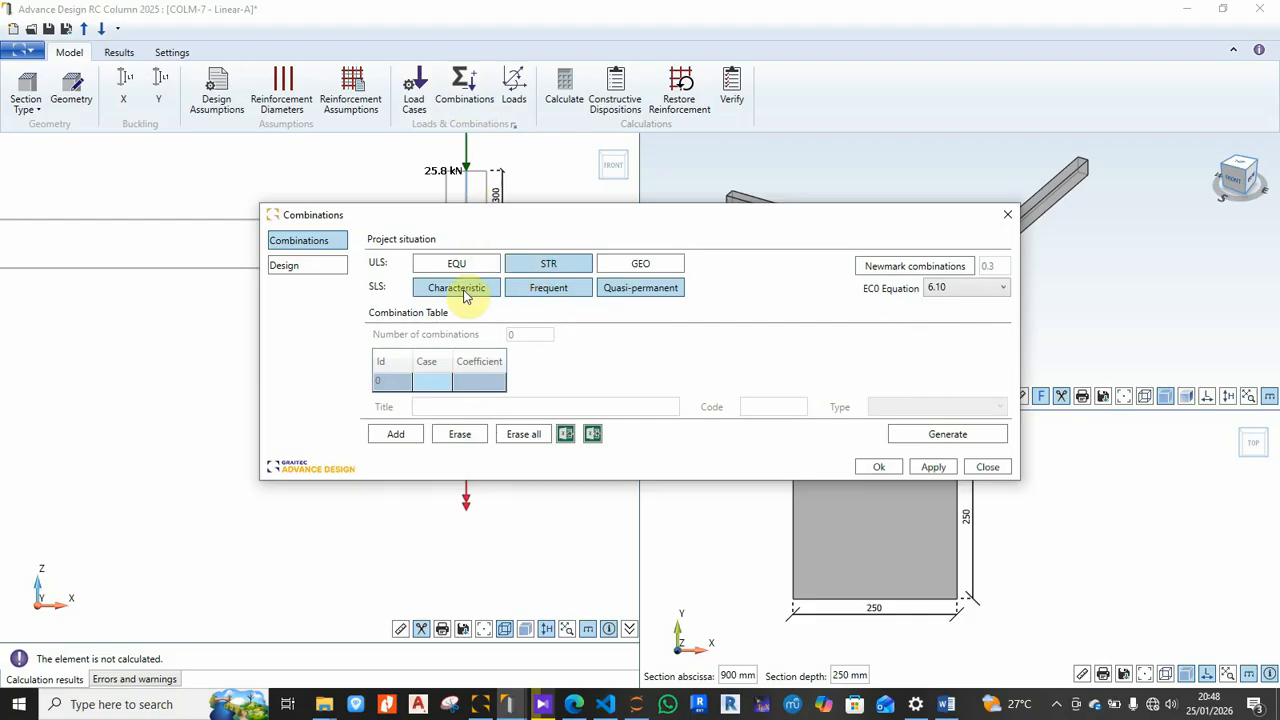
left_click(870, 466)
left_click(517, 86)
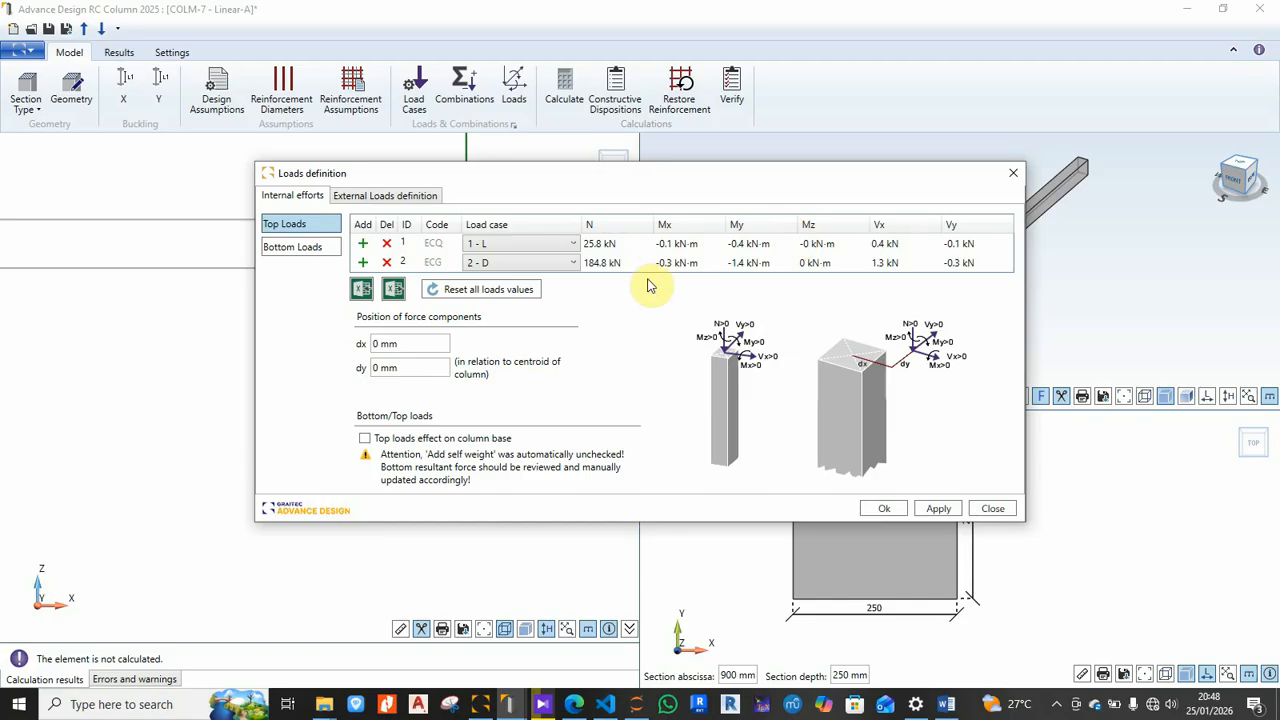
Step: Check the top and bottom loads, keeping 1 - L on the first row, and accept them
left_click(300, 251)
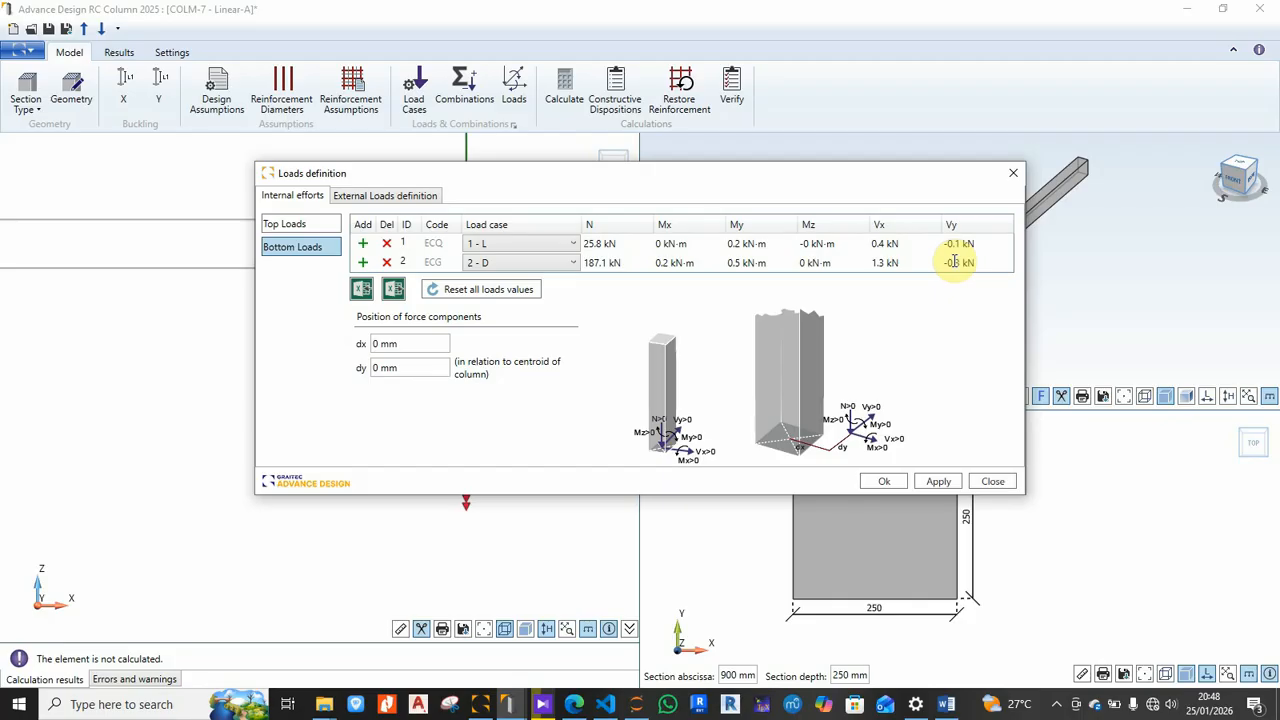
left_click(296, 230)
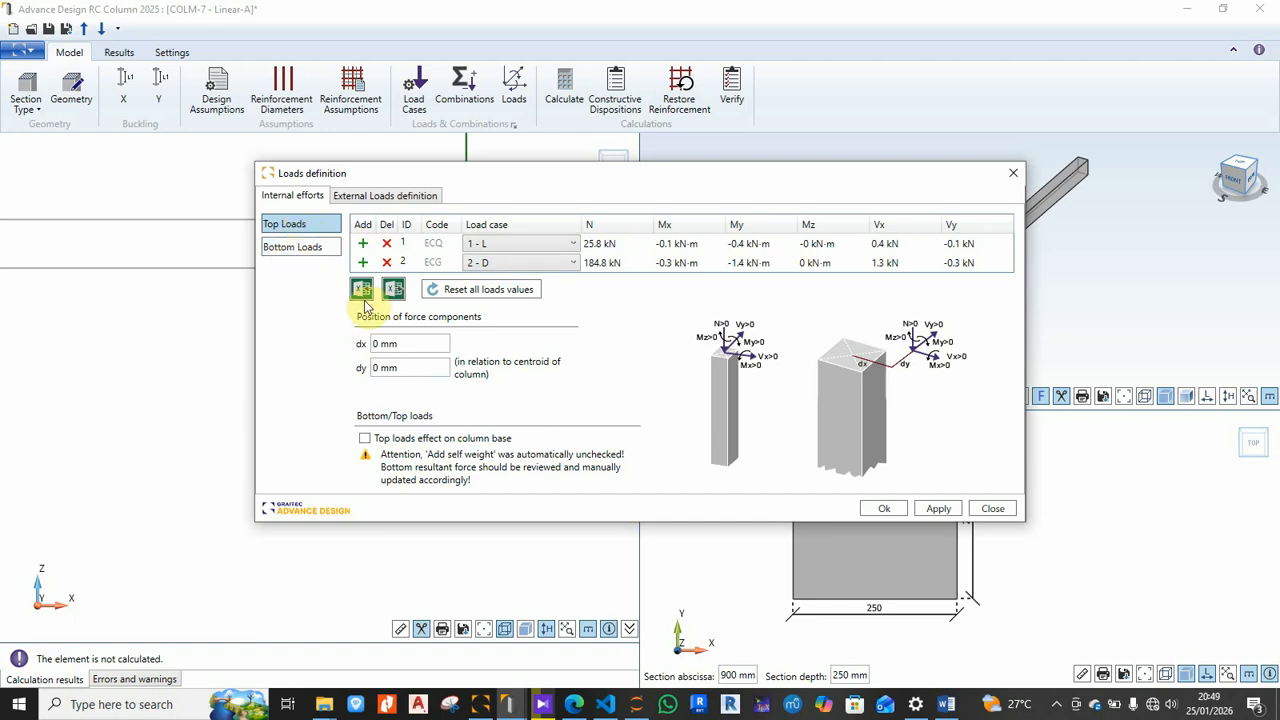
left_click(290, 250)
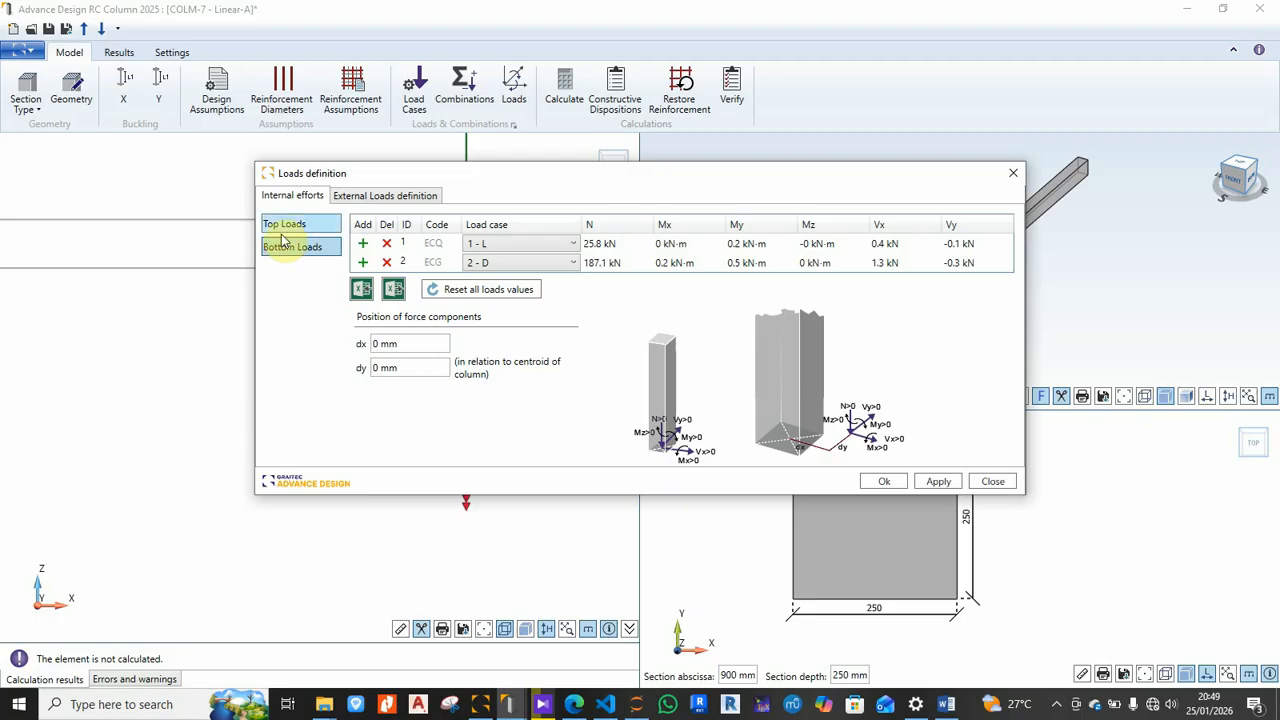
left_click(286, 226)
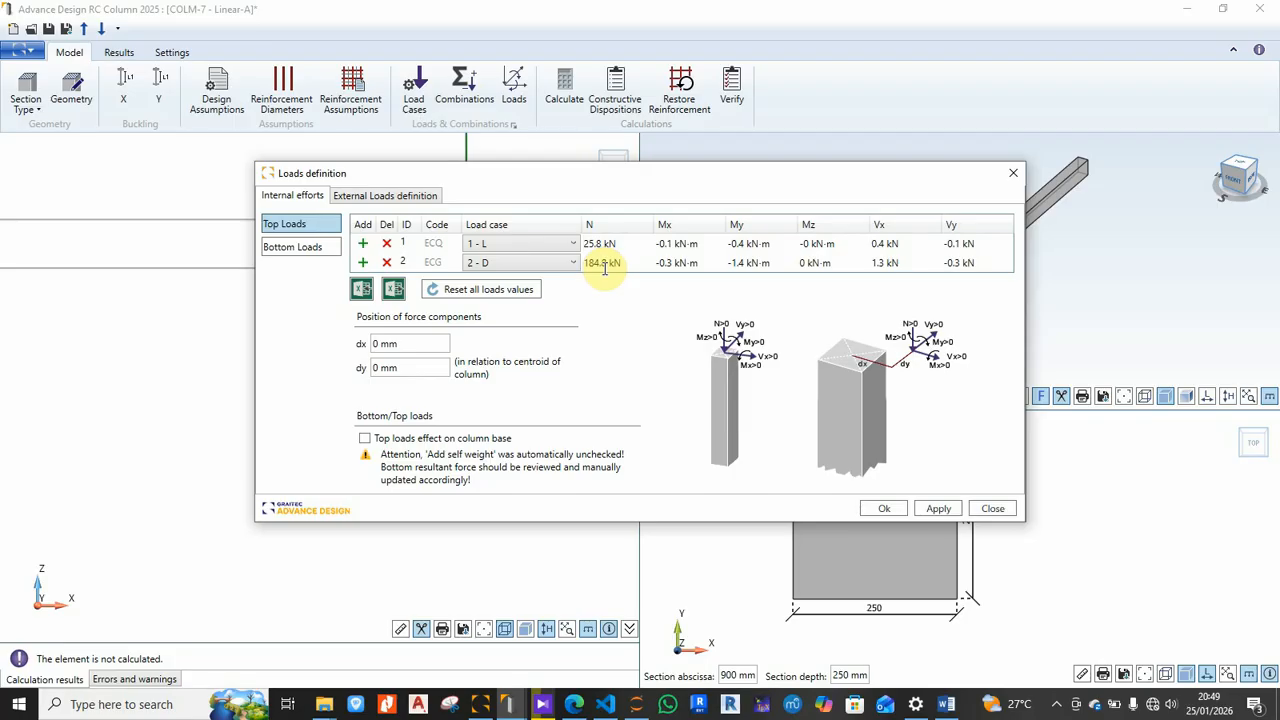
left_click(522, 247)
left_click(524, 244)
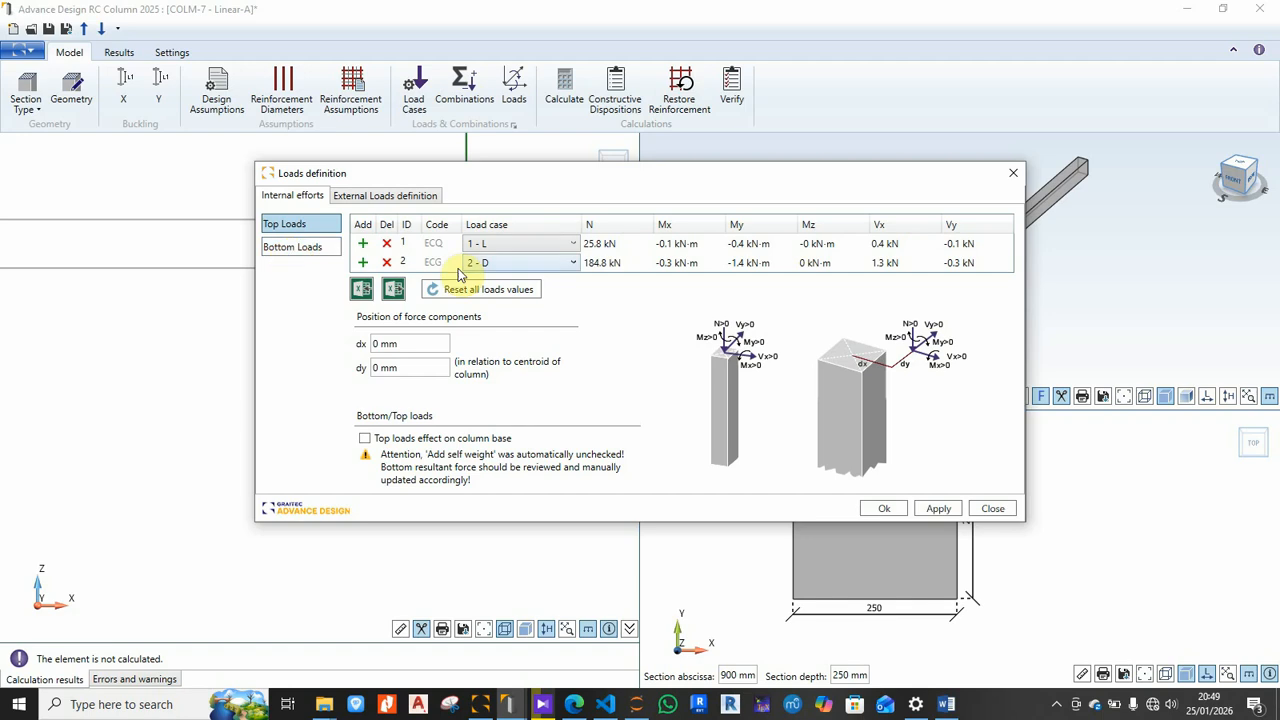
left_click(280, 250)
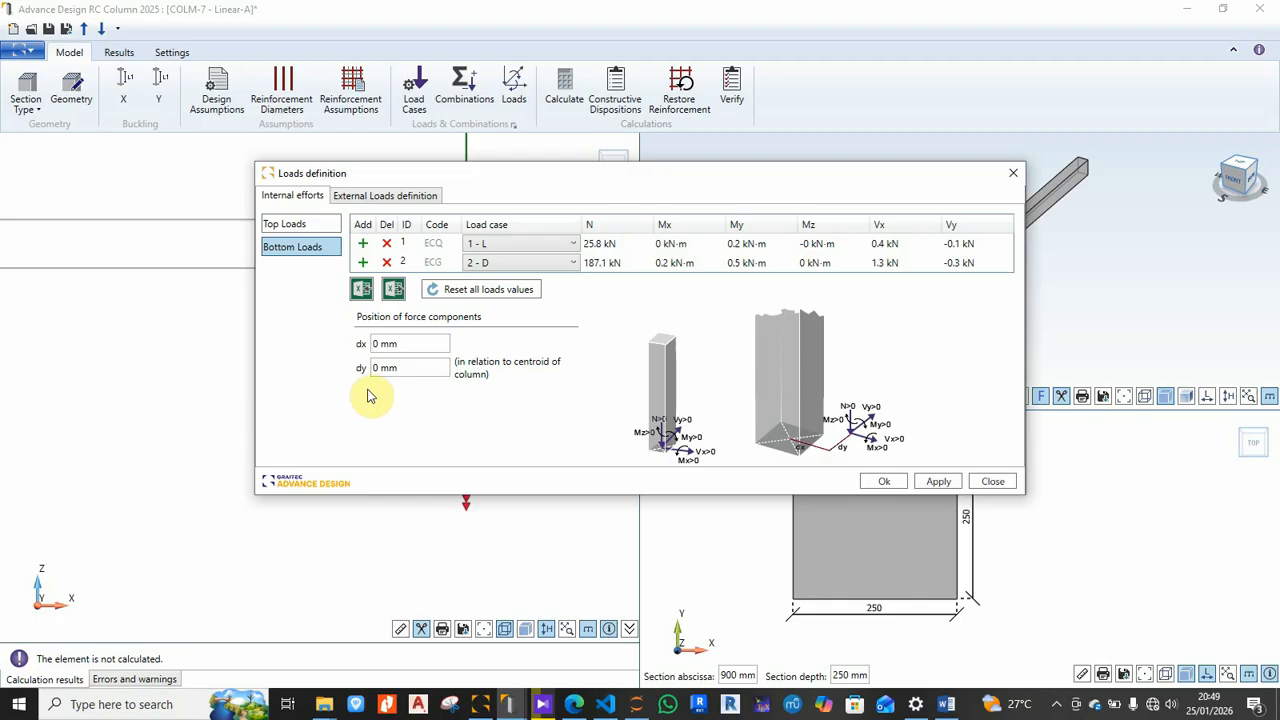
left_click(886, 483)
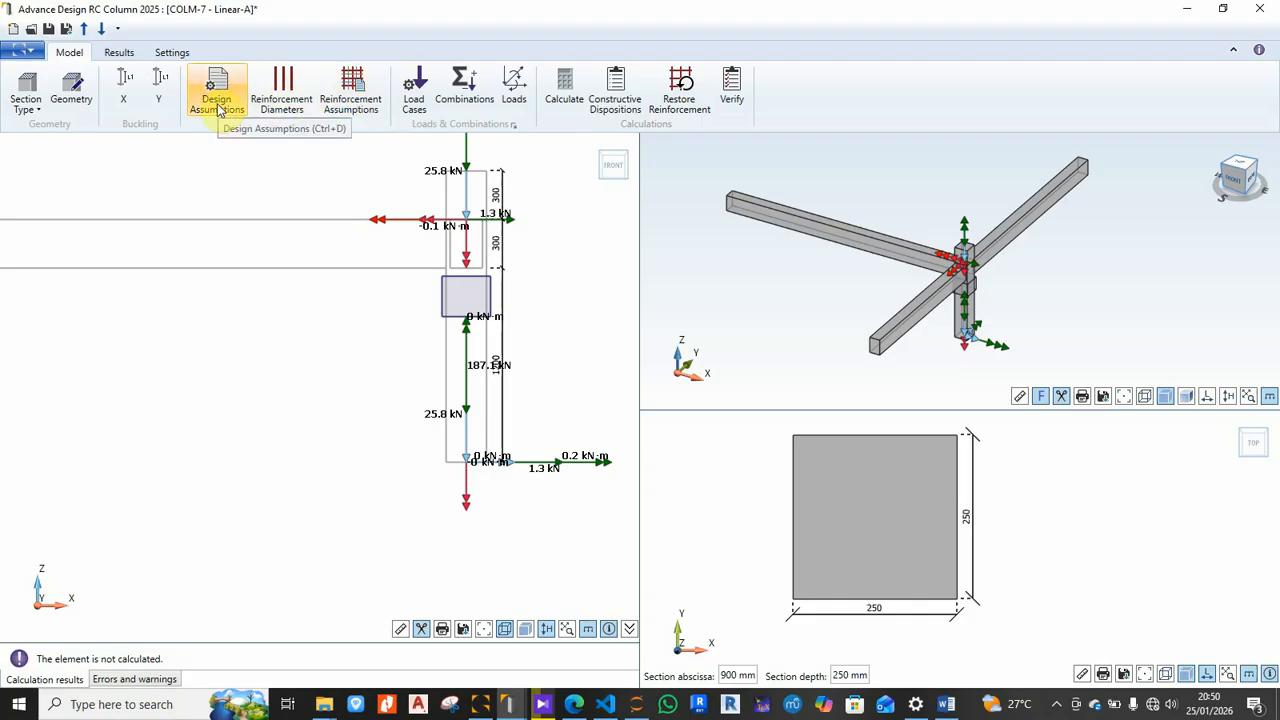
Step: Open COLM-7's Design Assumptions at General Design (50 % humidity, 28-day loading, factors 1.5/1.15)
left_click(72, 95)
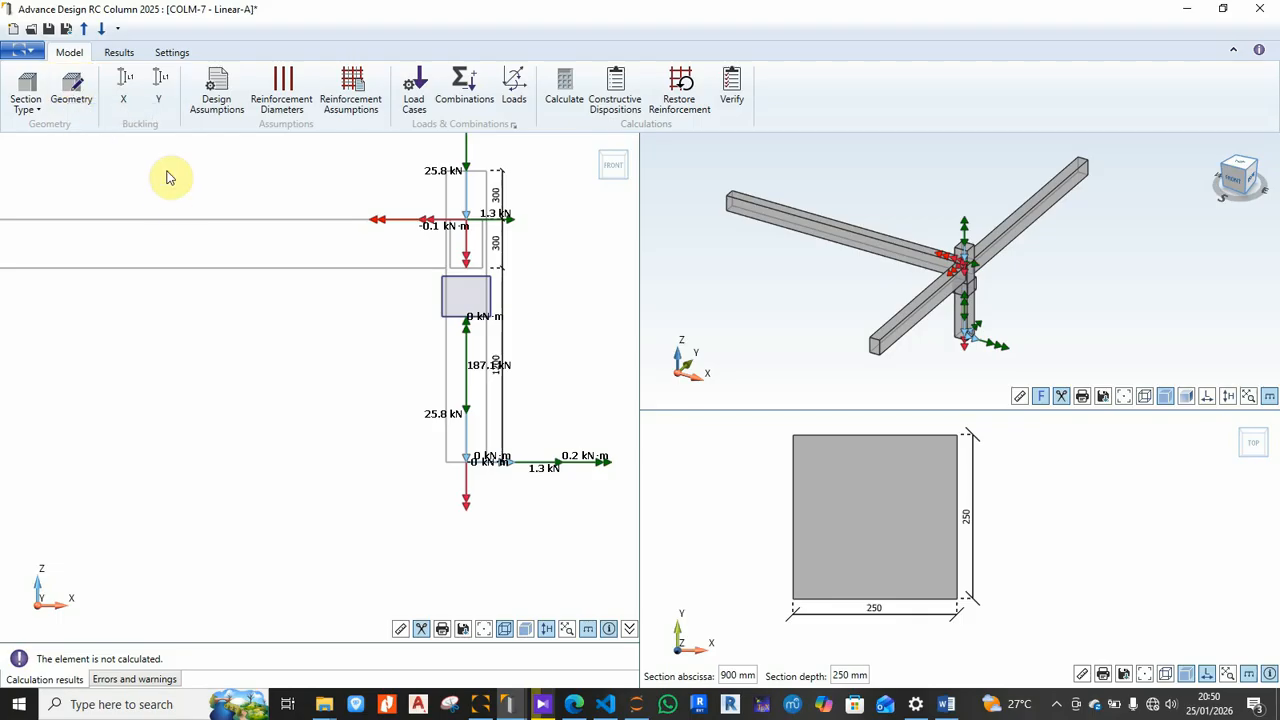
left_click(165, 104)
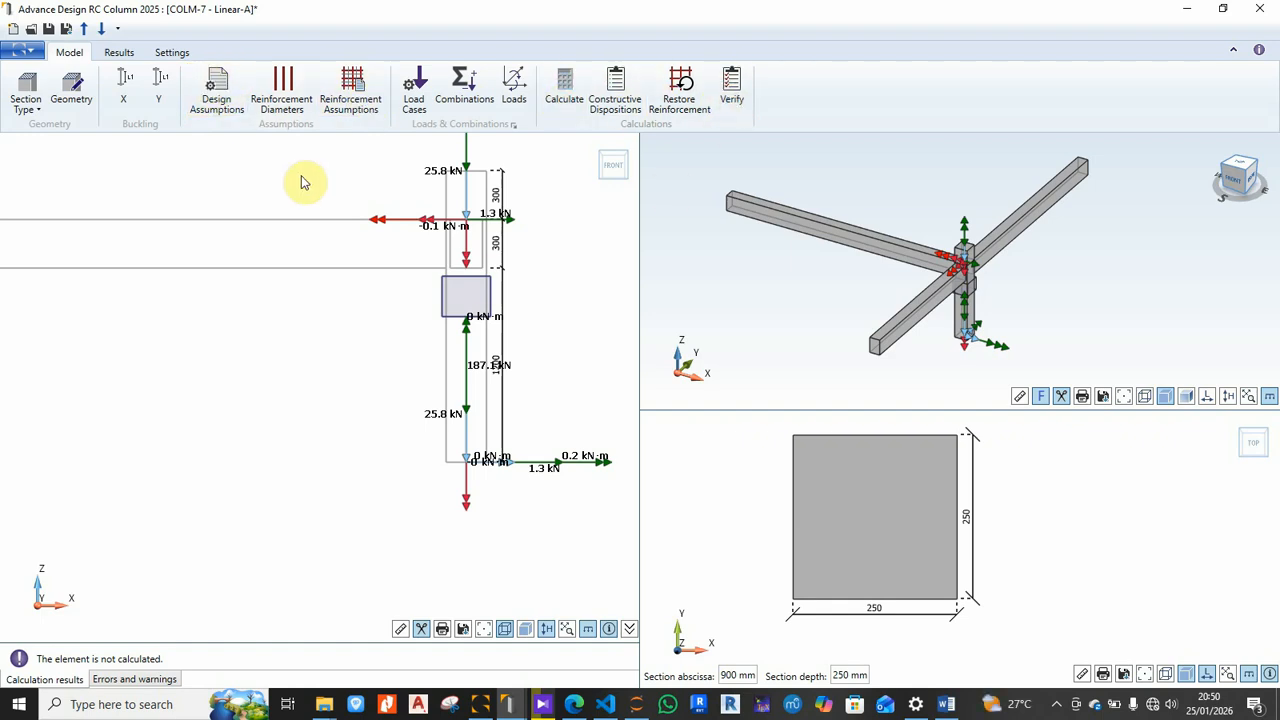
left_click(228, 108)
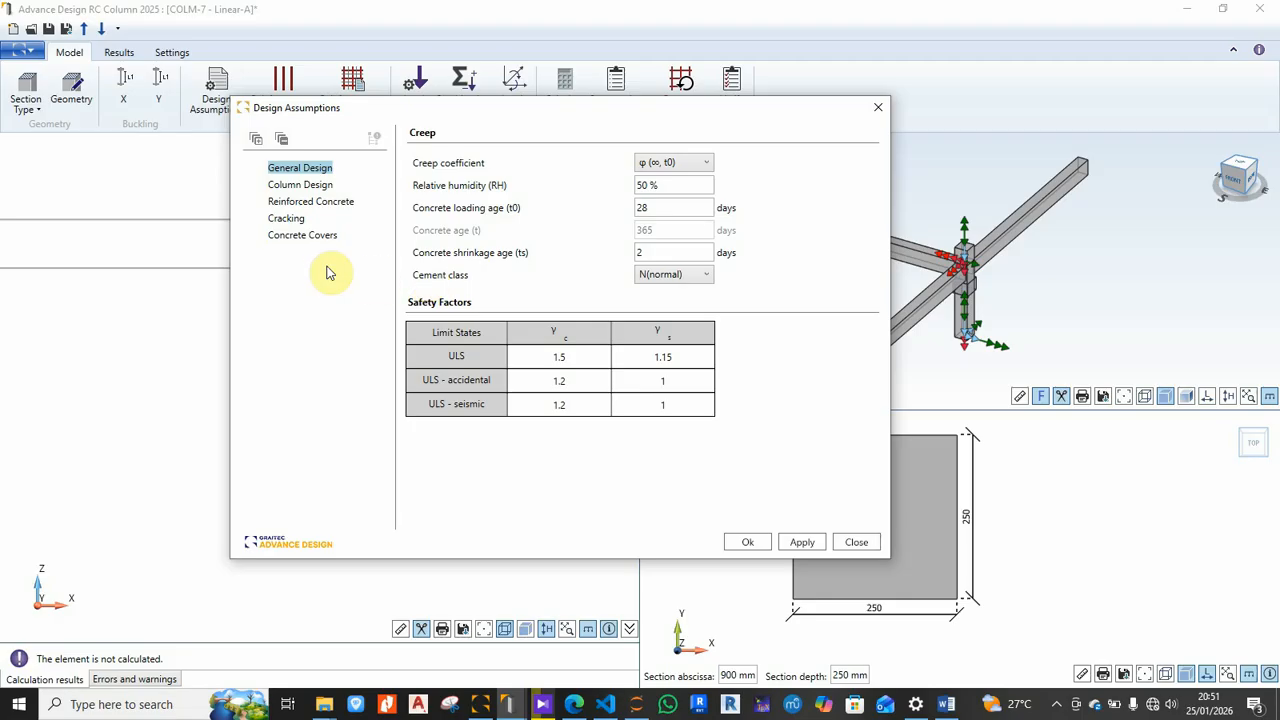
Step: Keep cement class N (normal) and uncheck Seismic Dispositions under Column Design
left_click(708, 276)
left_click(692, 312)
left_click(299, 186)
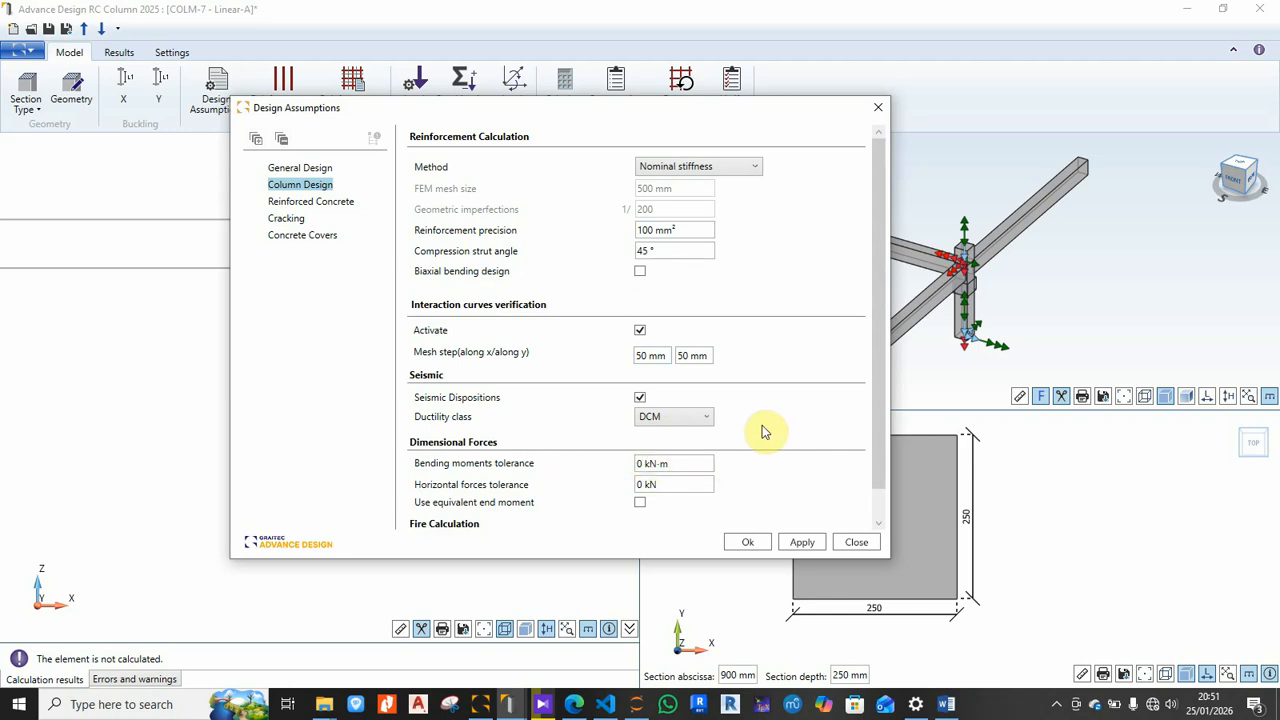
scroll(761, 432, "down", 1)
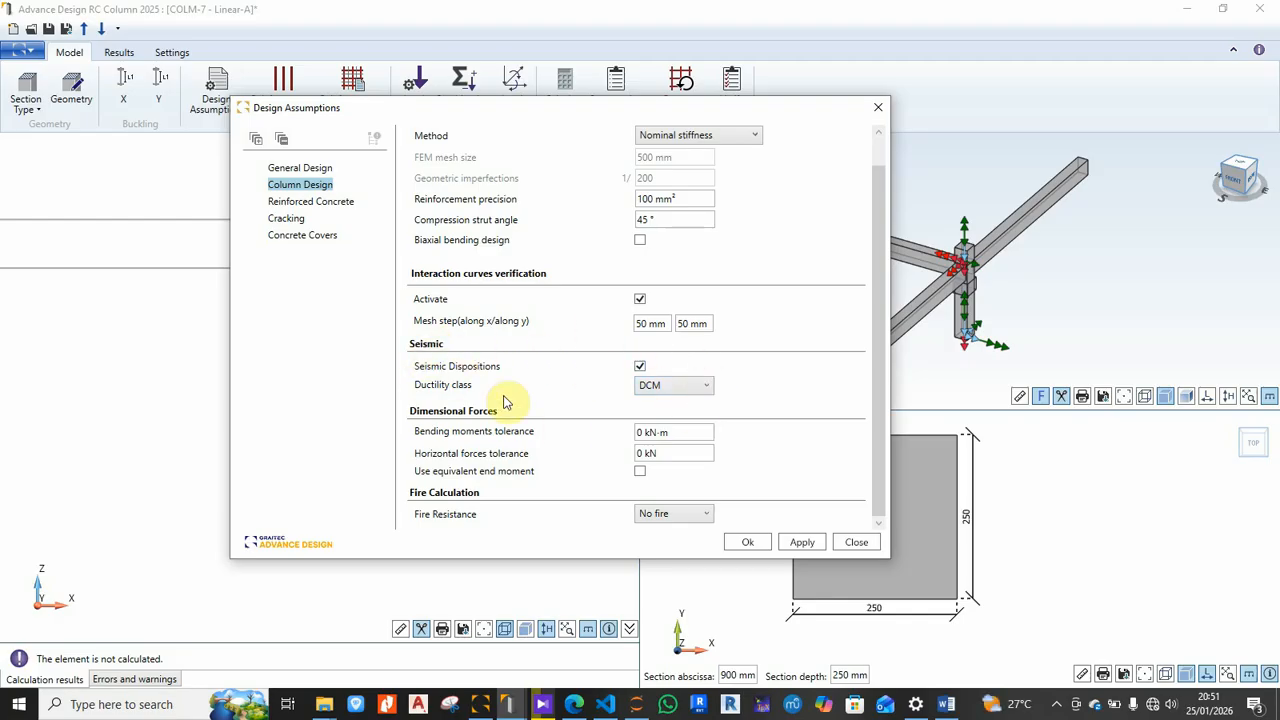
left_click(640, 366)
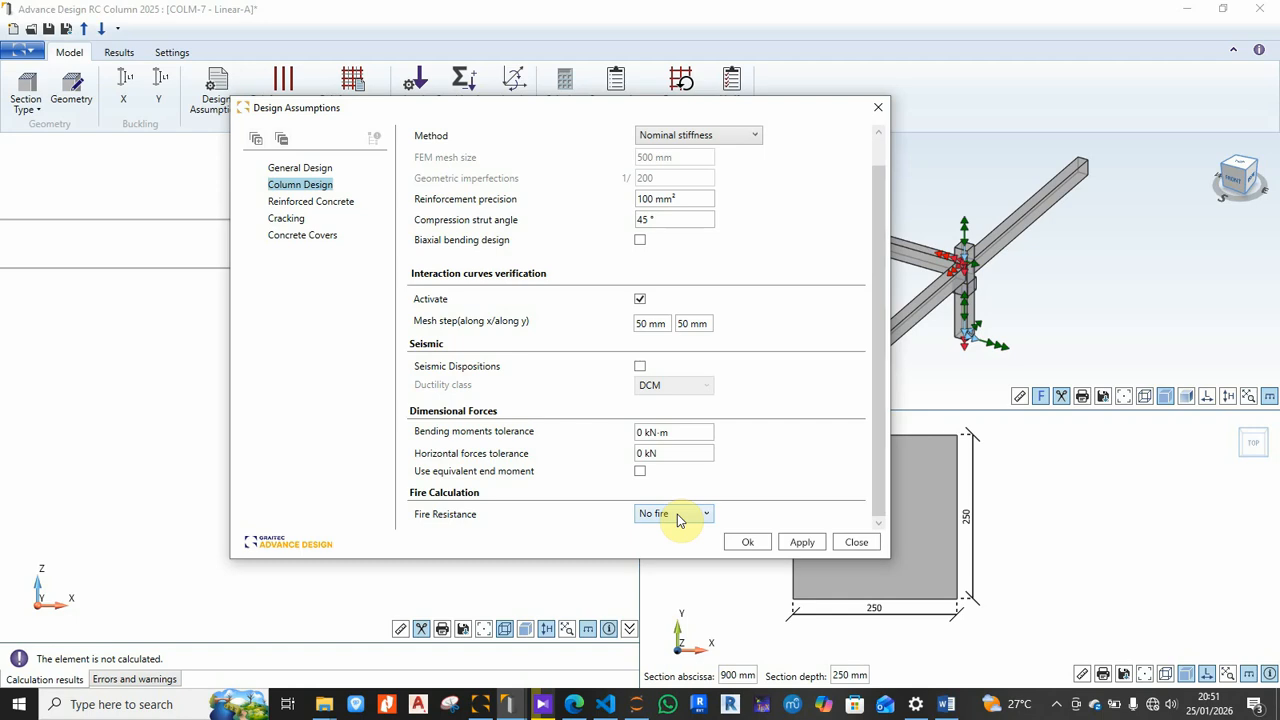
left_click(312, 203)
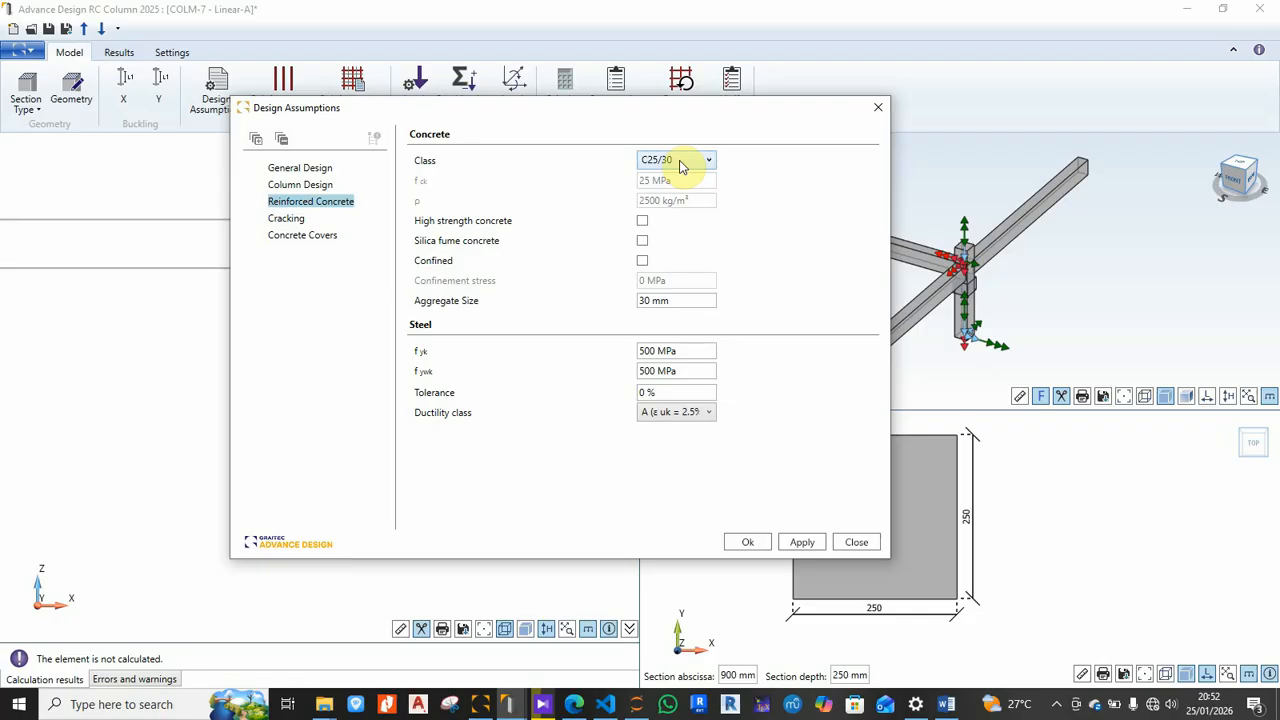
Step: Change the aggregate size from 30 mm to 25 mm
left_click(687, 300)
type("25")
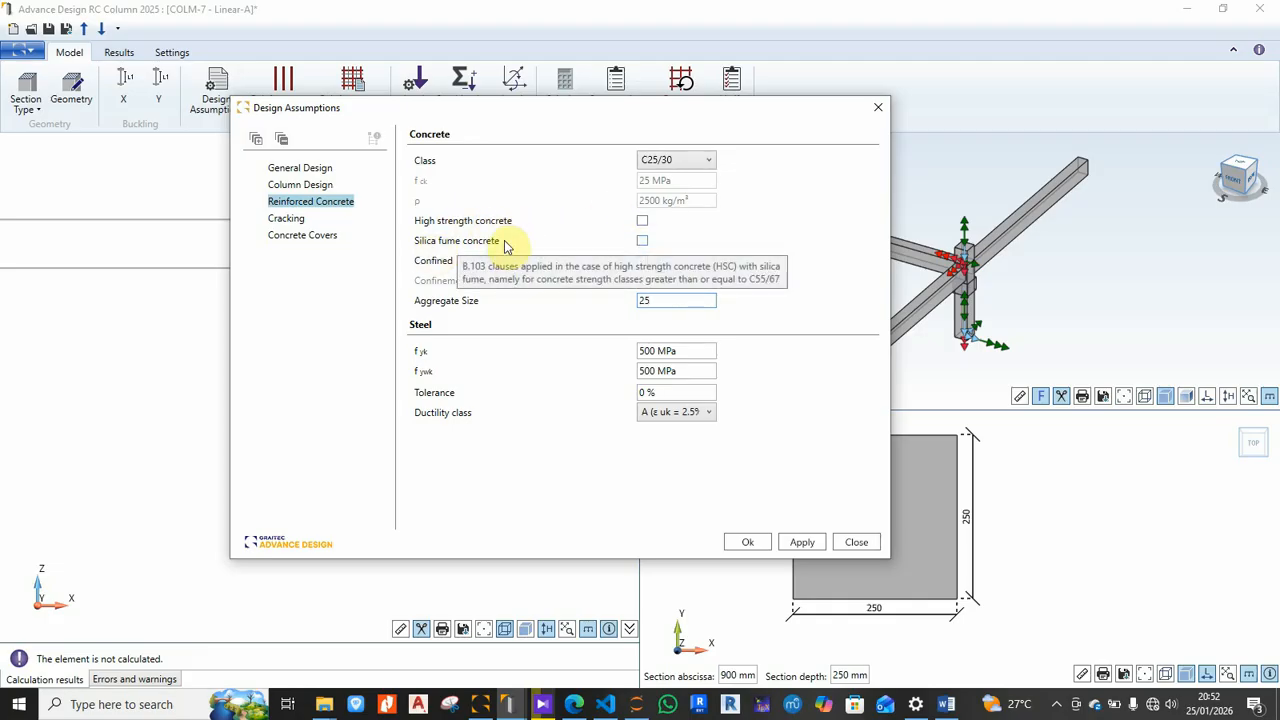
left_click(286, 219)
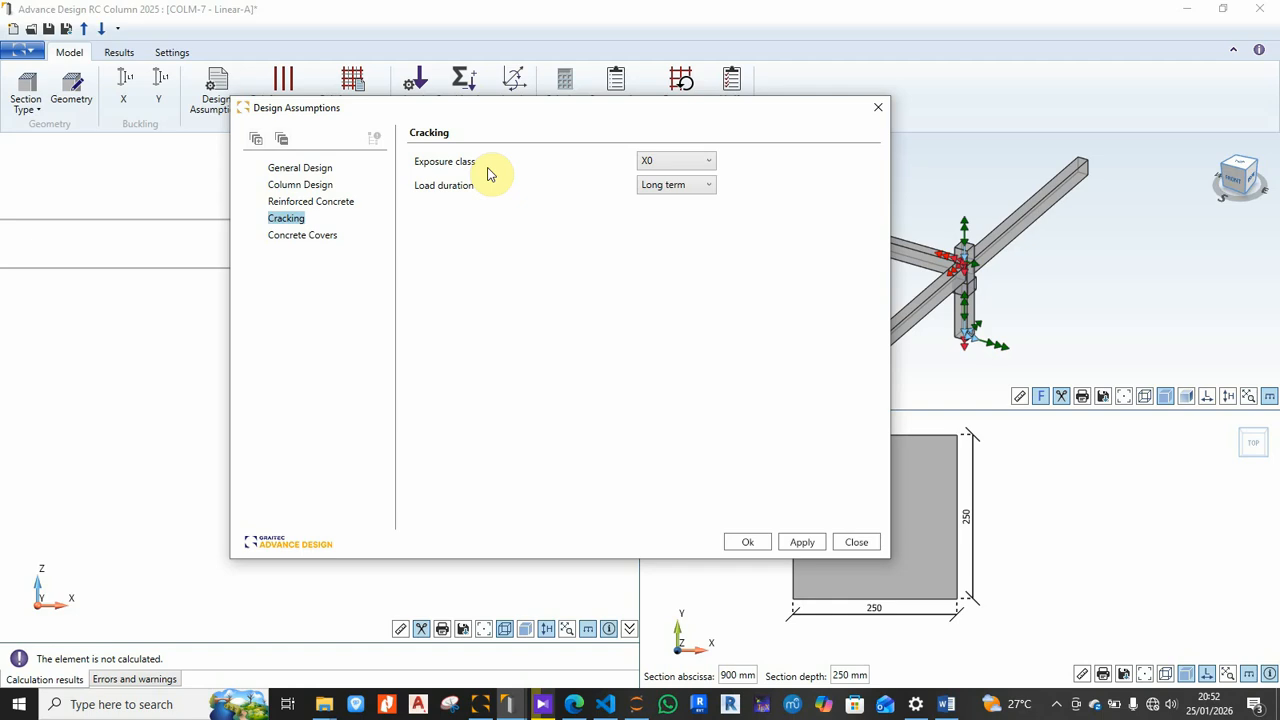
Step: Set exposure class XC2 with long-term load duration, then review the concrete covers' structural class
left_click(675, 161)
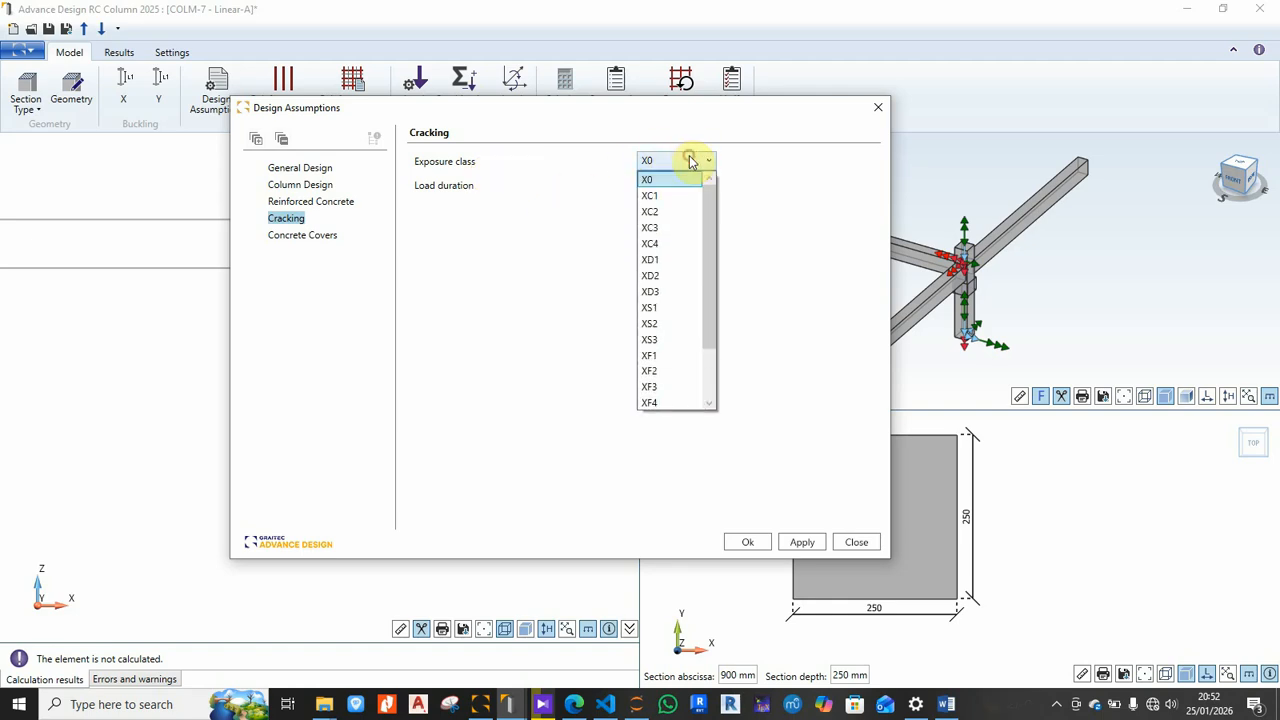
left_click(677, 212)
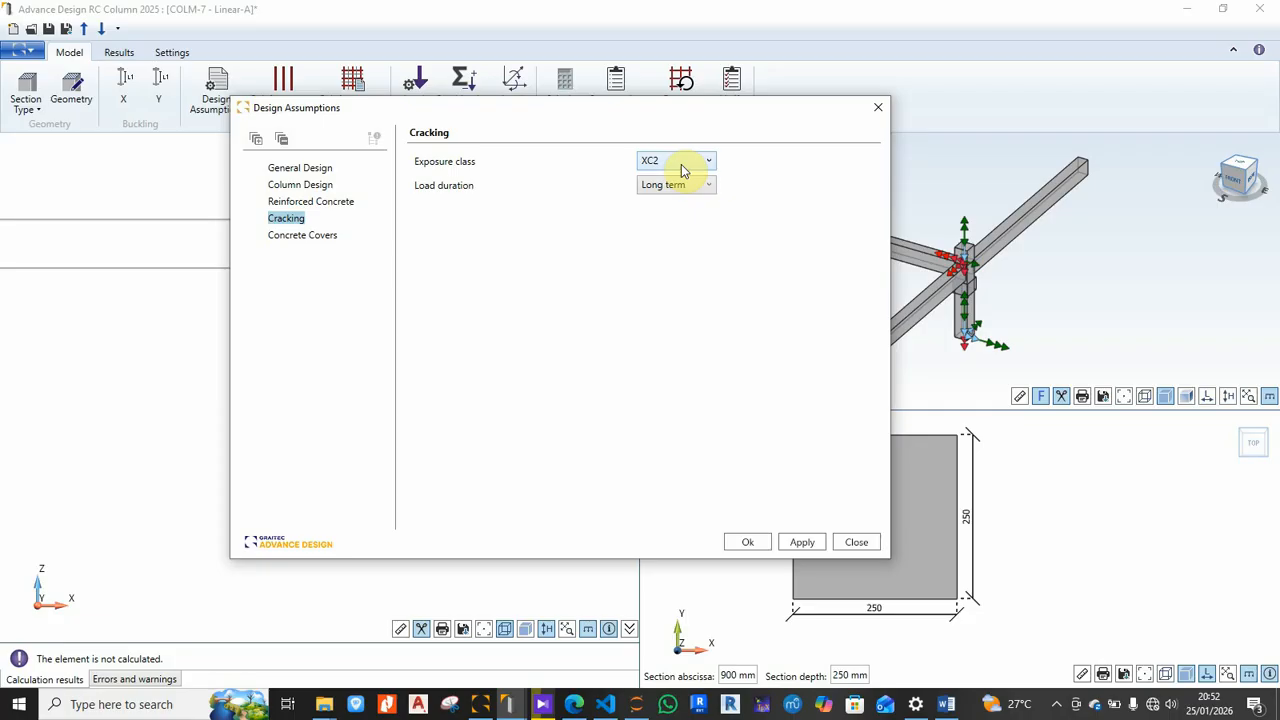
left_click(681, 164)
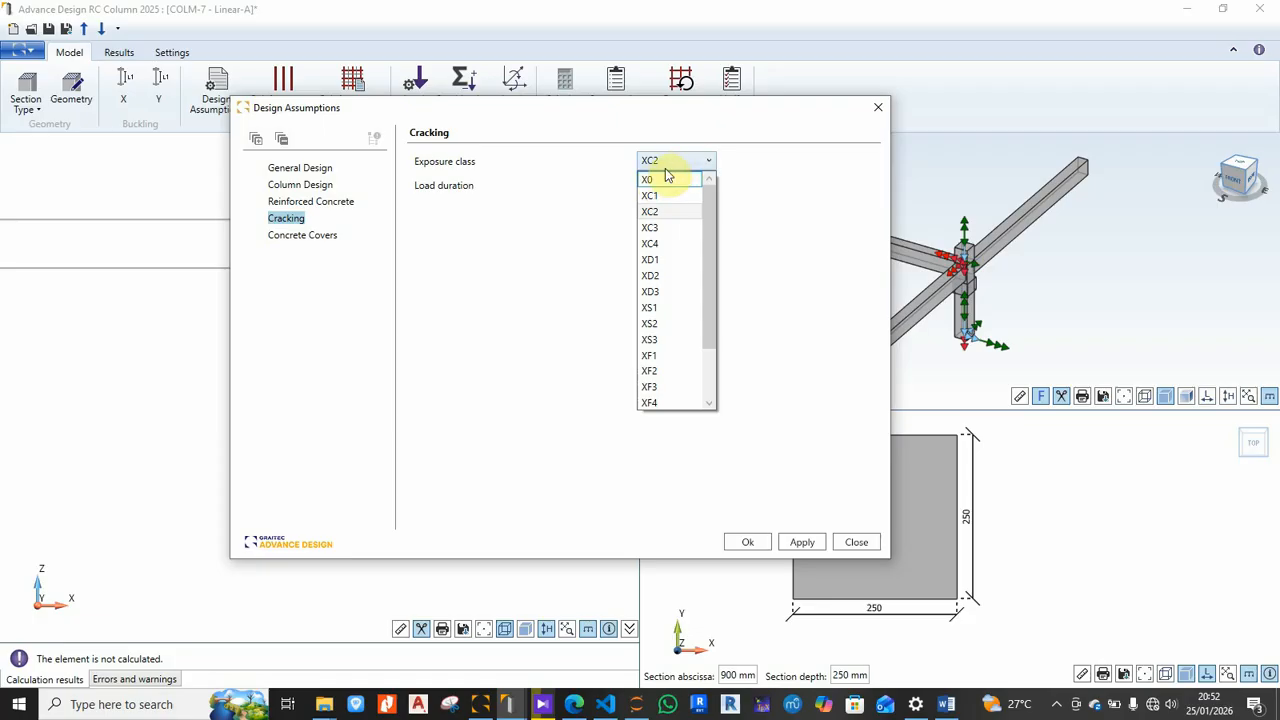
left_click(679, 164)
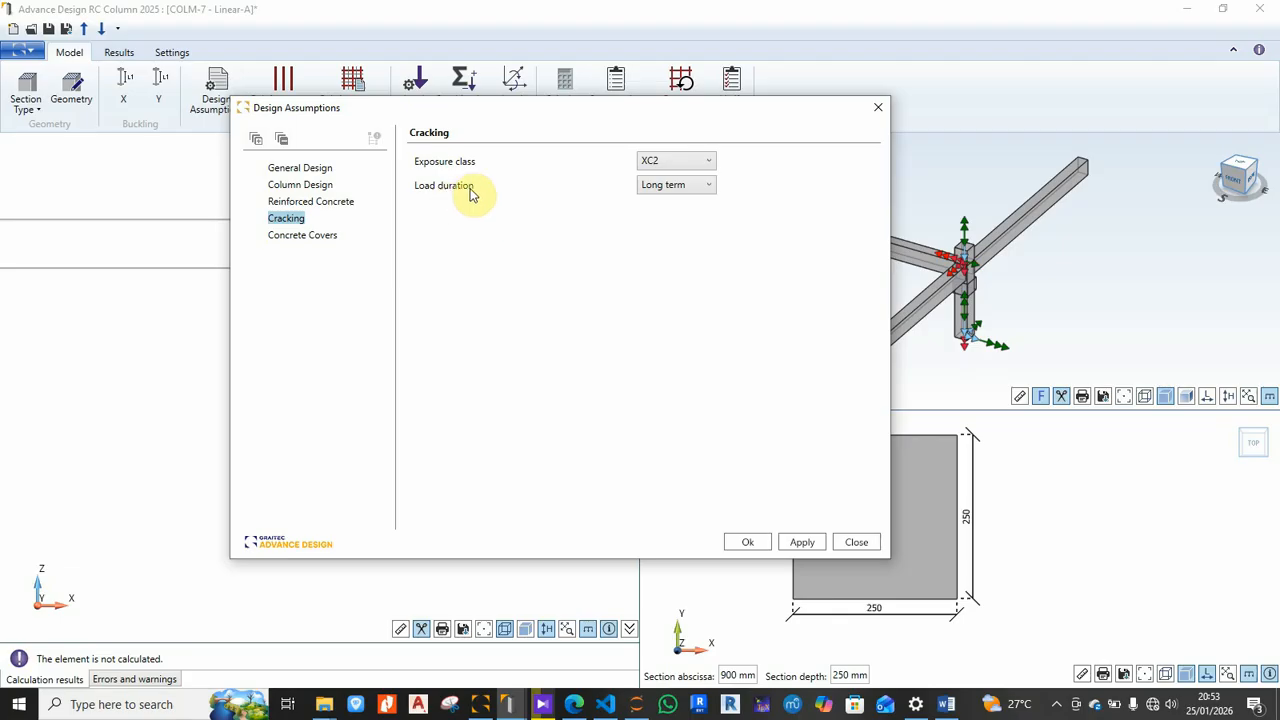
left_click(705, 193)
left_click(702, 192)
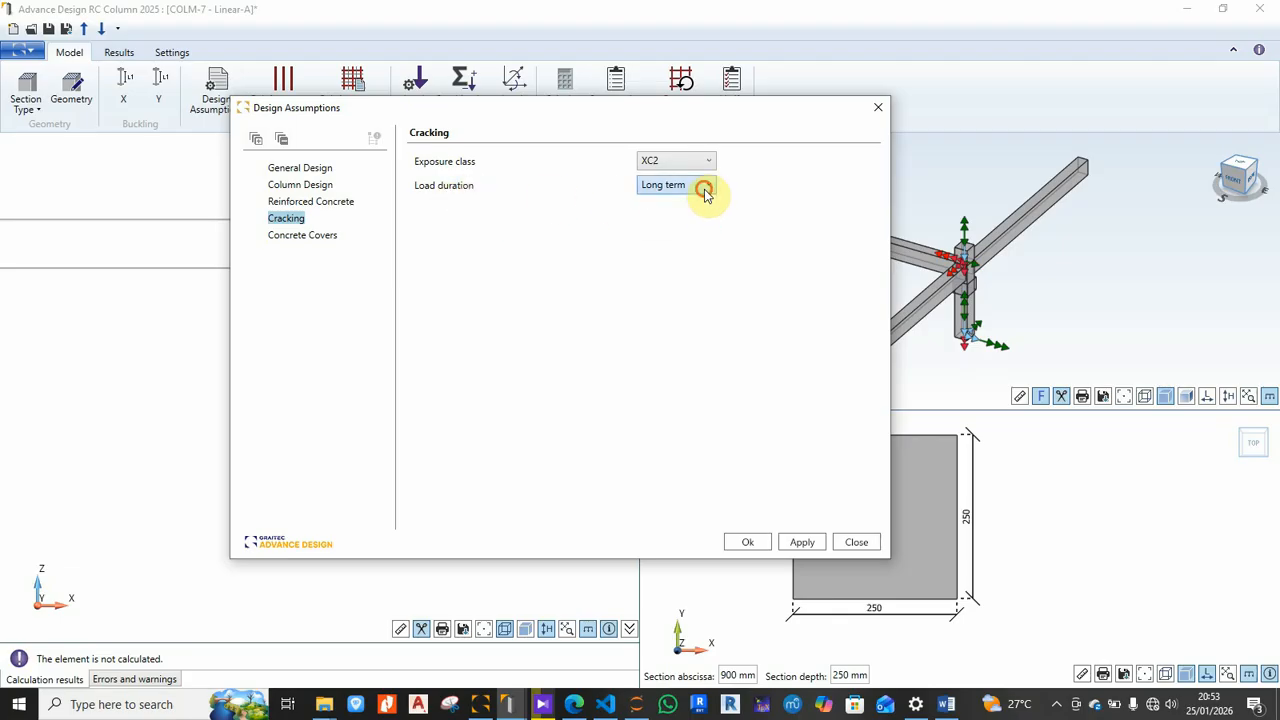
left_click(306, 236)
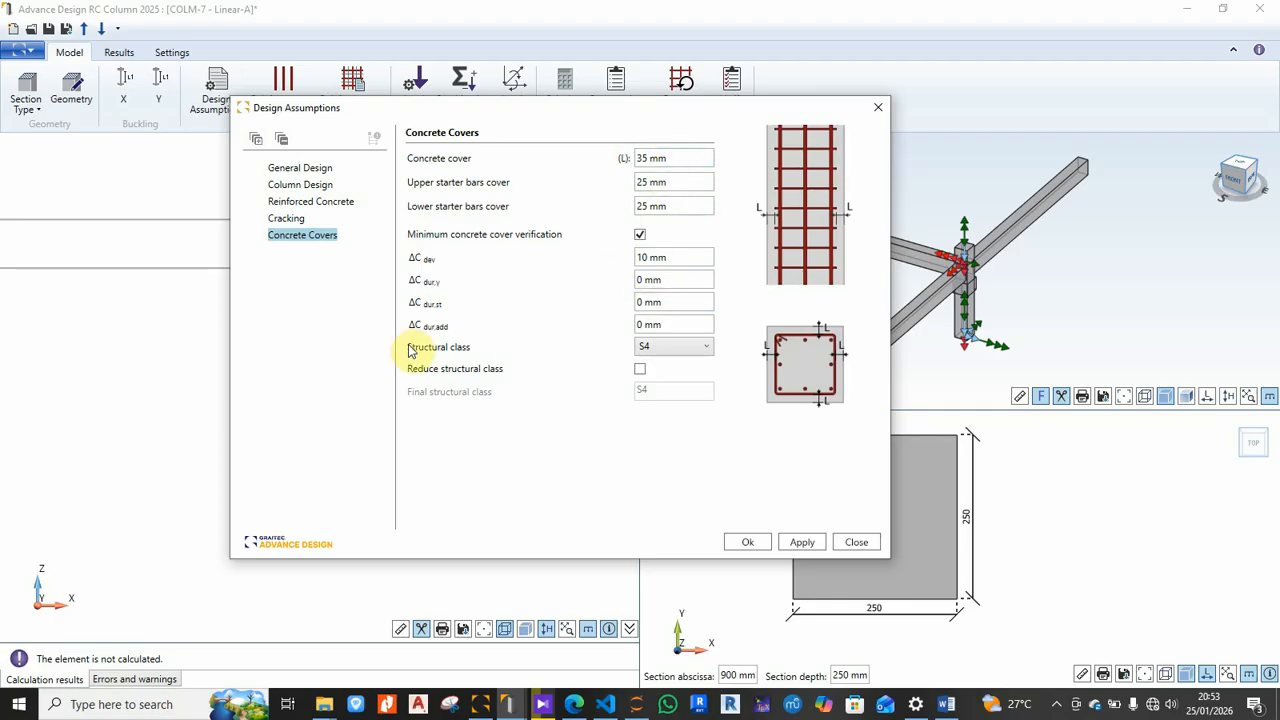
left_click(694, 350)
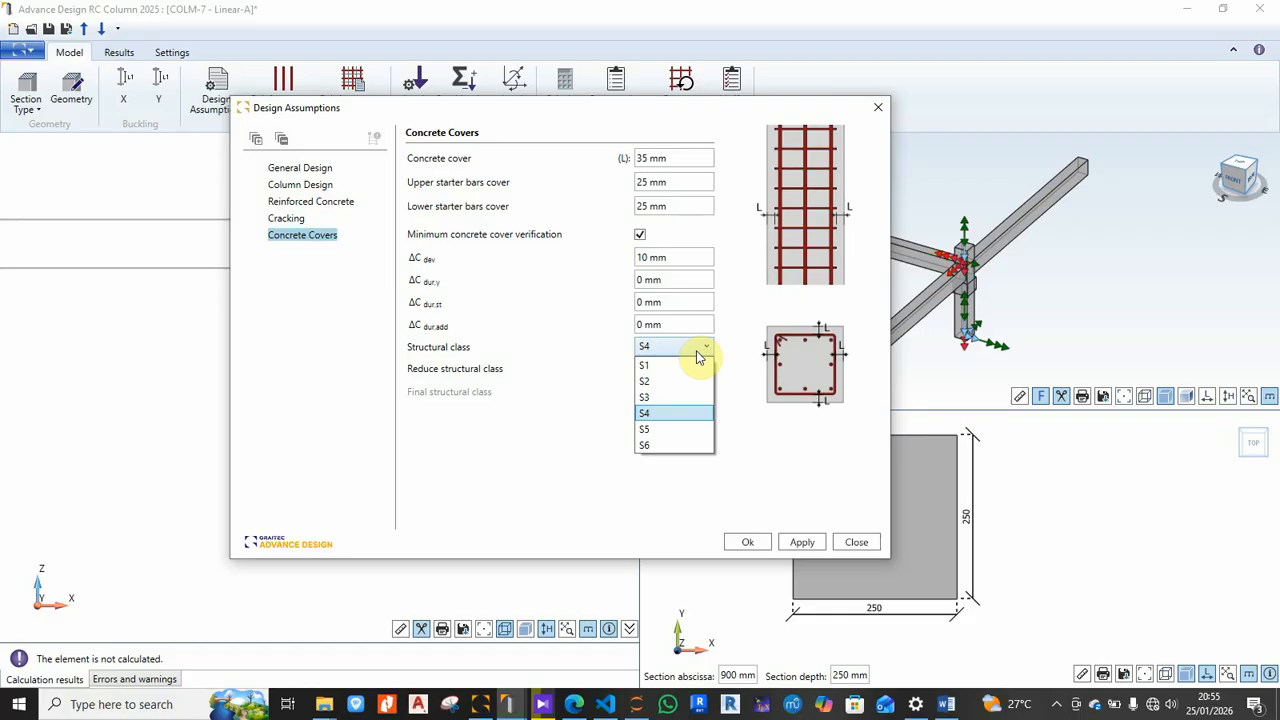
Step: Keep structural class S4 with 35 mm concrete cover and confirm the design assumptions
left_click(657, 416)
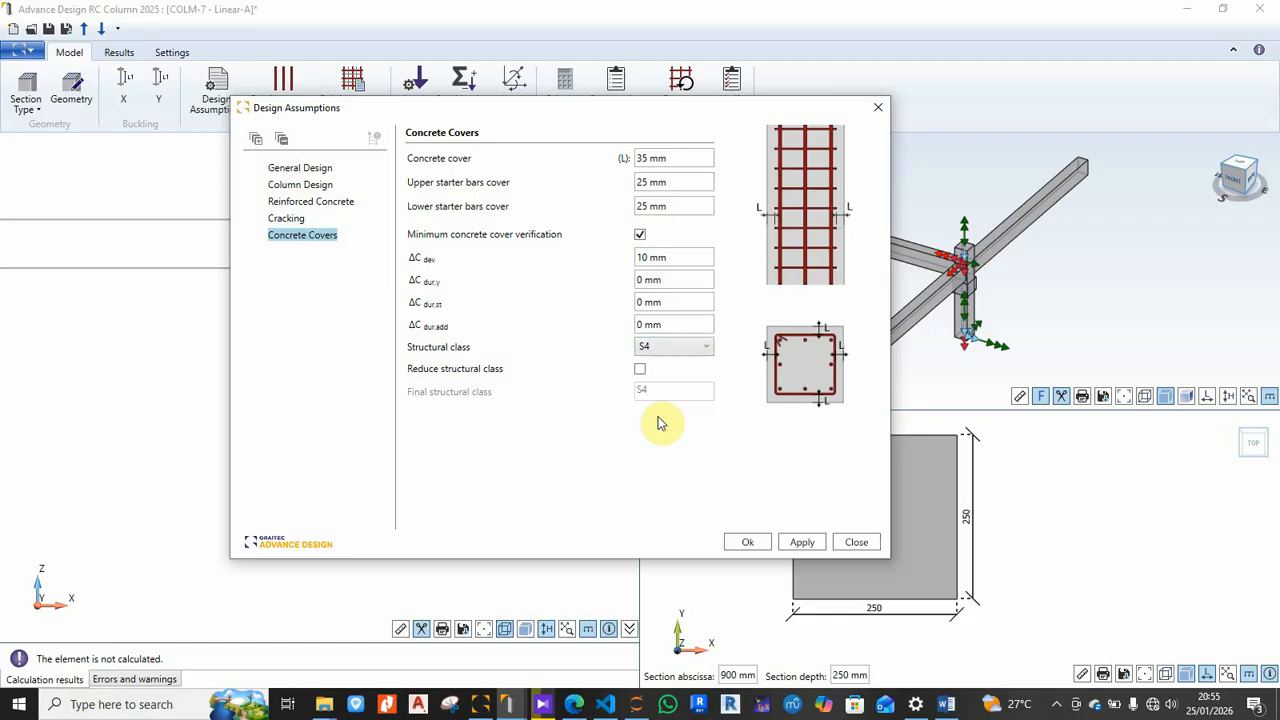
left_click(750, 545)
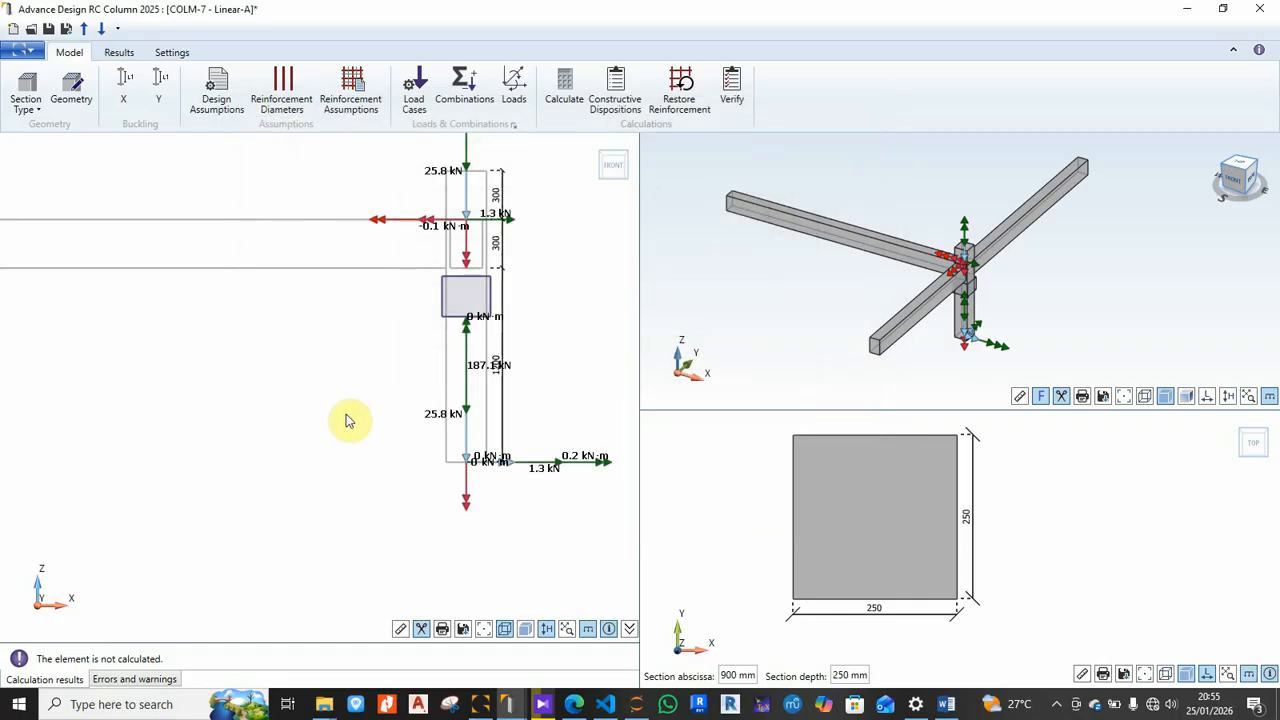
Step: Enter real diameters of 6, 8, 10 and 12 mm for the ø6, ø8, ø10 and ø12 bars and confirm
left_click(286, 105)
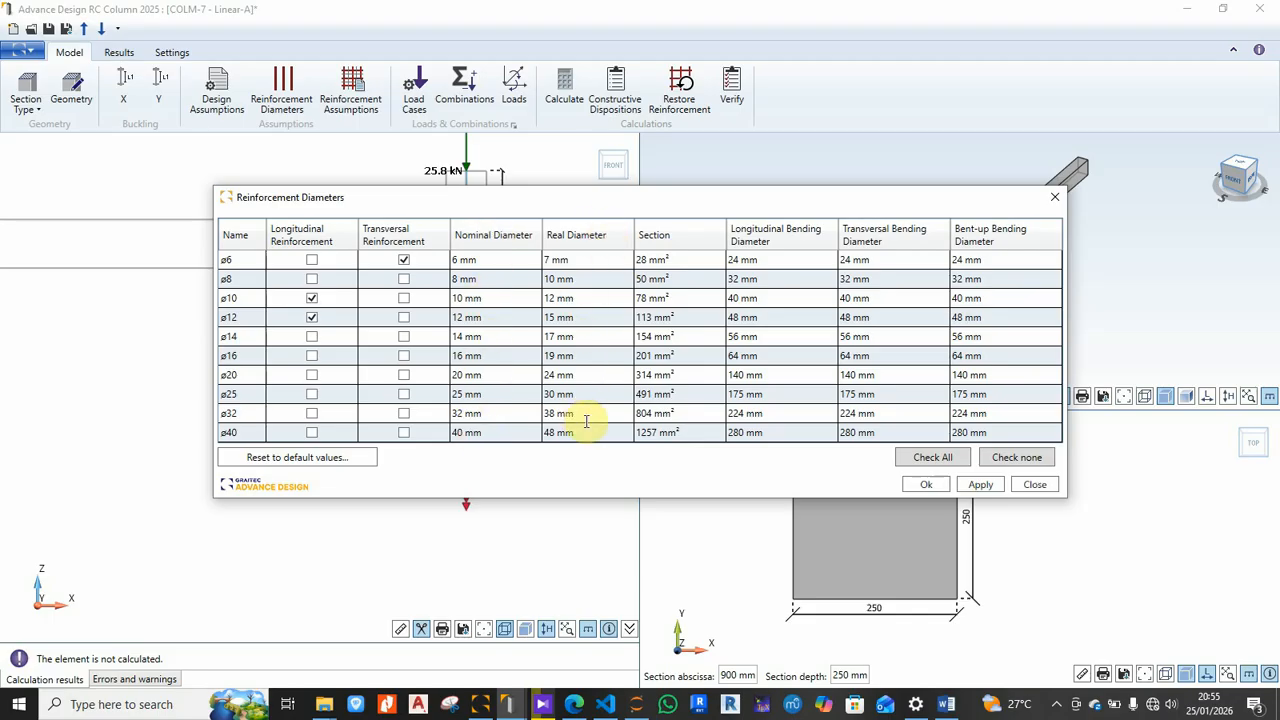
double_click(600, 258)
type("6")
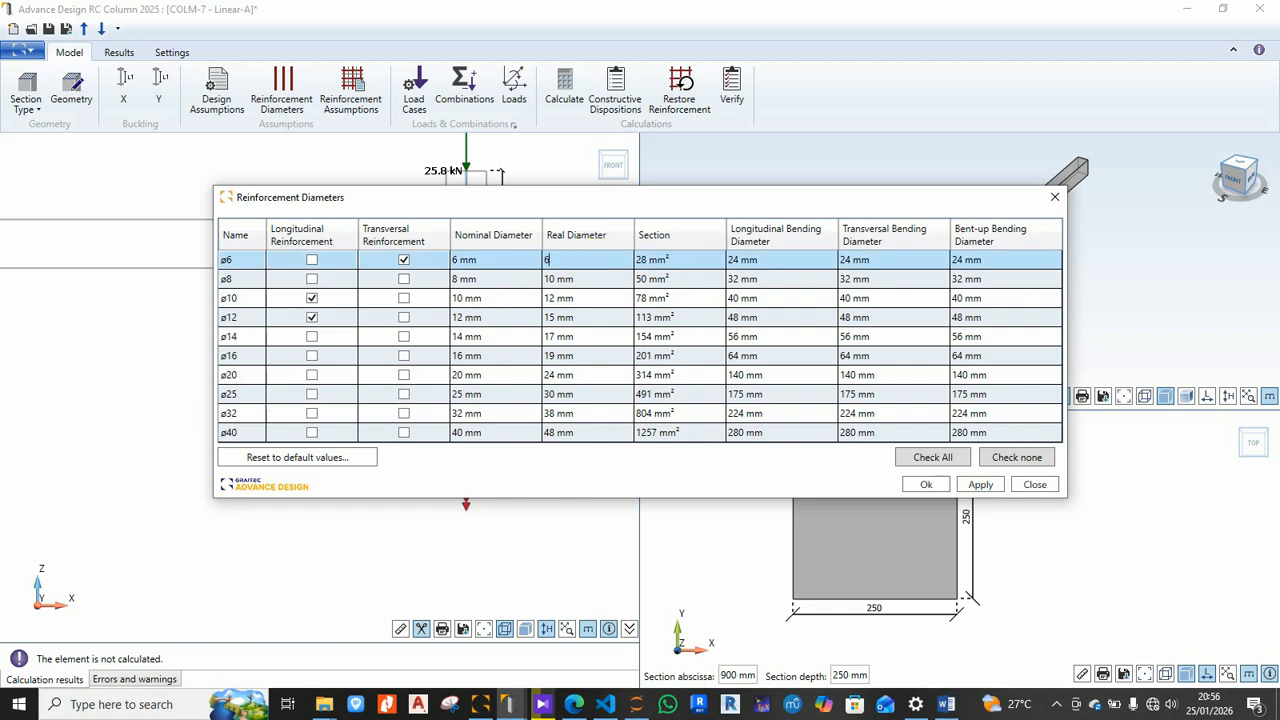
double_click(602, 278)
type("8")
double_click(596, 298)
type("10")
double_click(601, 317)
type("12")
double_click(600, 336)
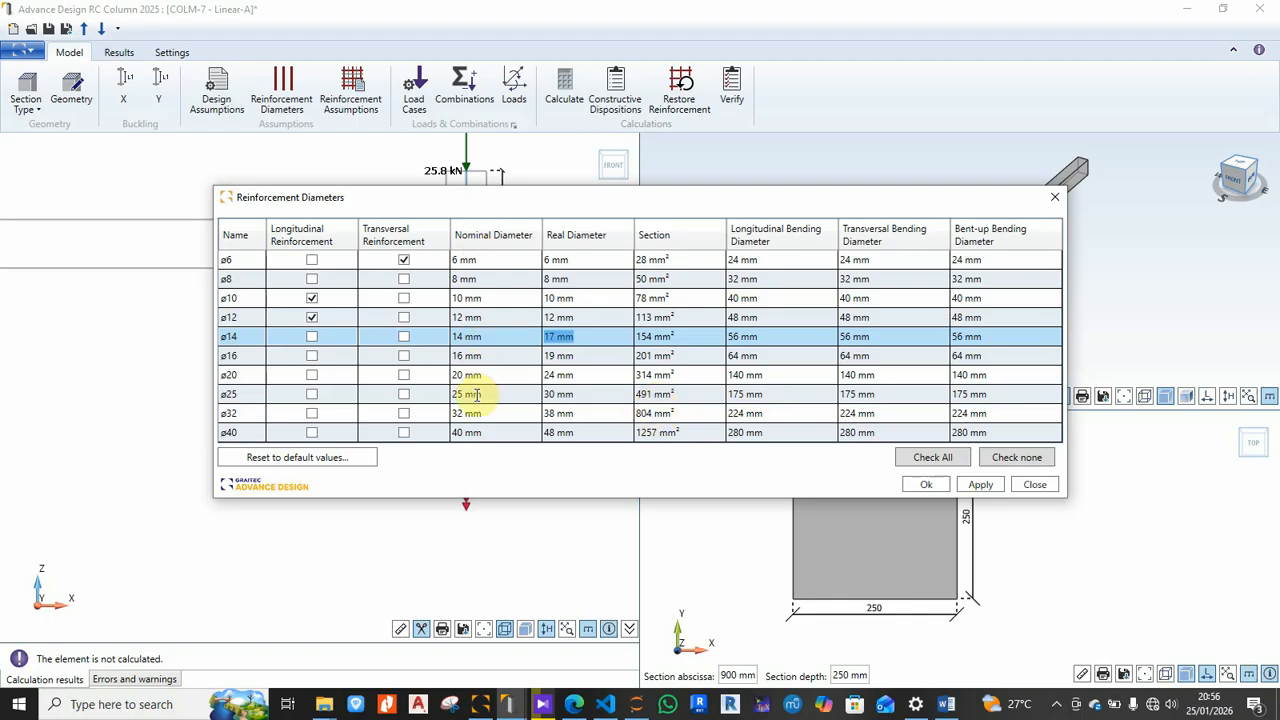
left_click(926, 486)
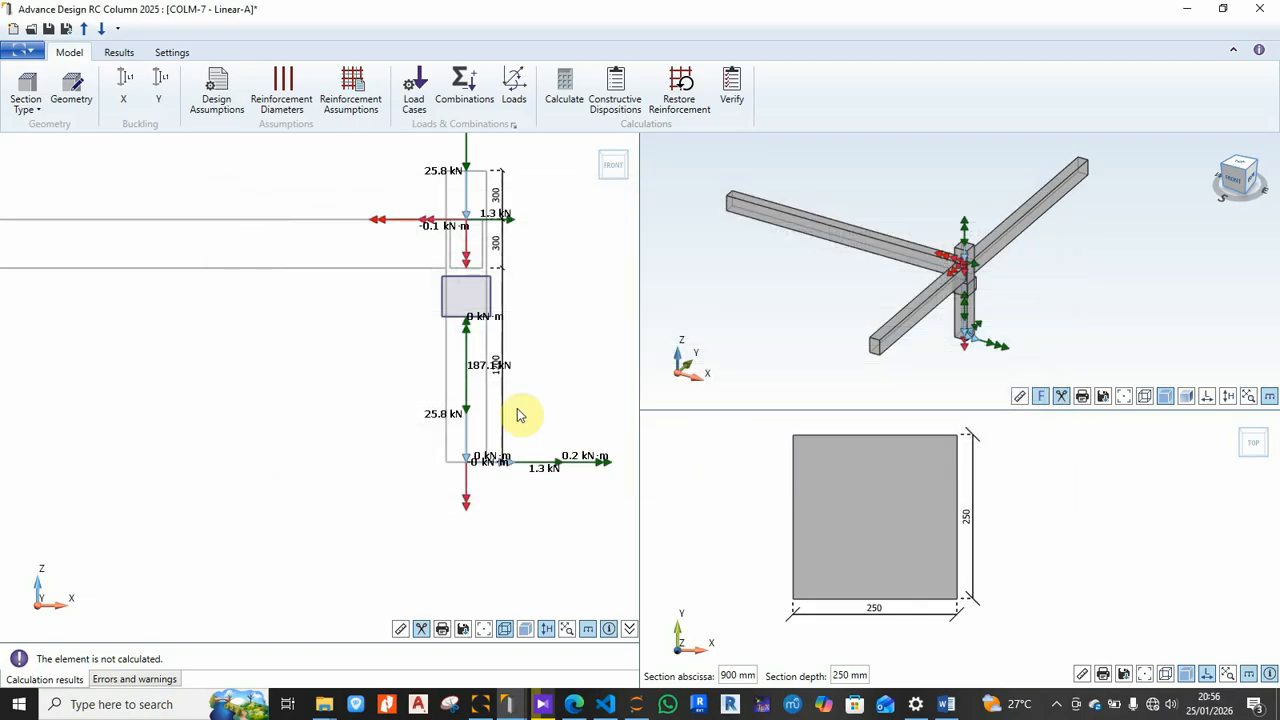
Step: Open Reinforcement Assumptions, keeping the ø10 hook diameter limit and the minimum-number-of-bars solution
left_click(348, 115)
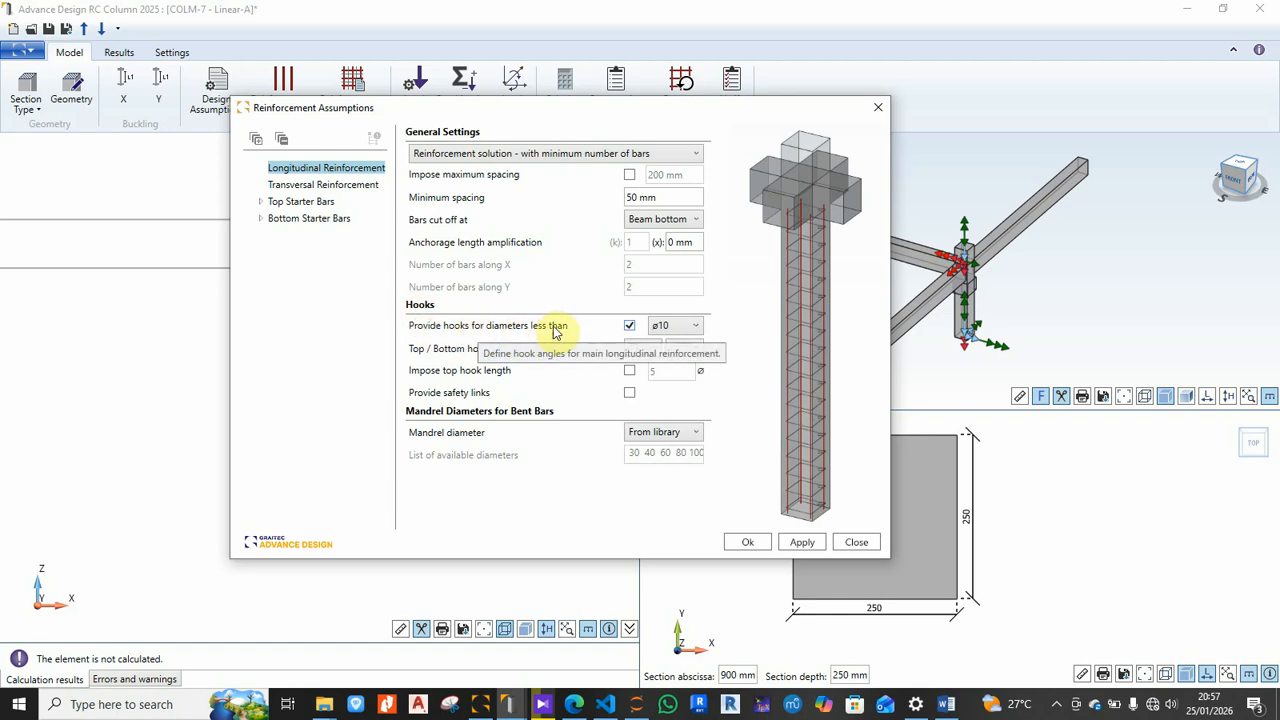
left_click(687, 327)
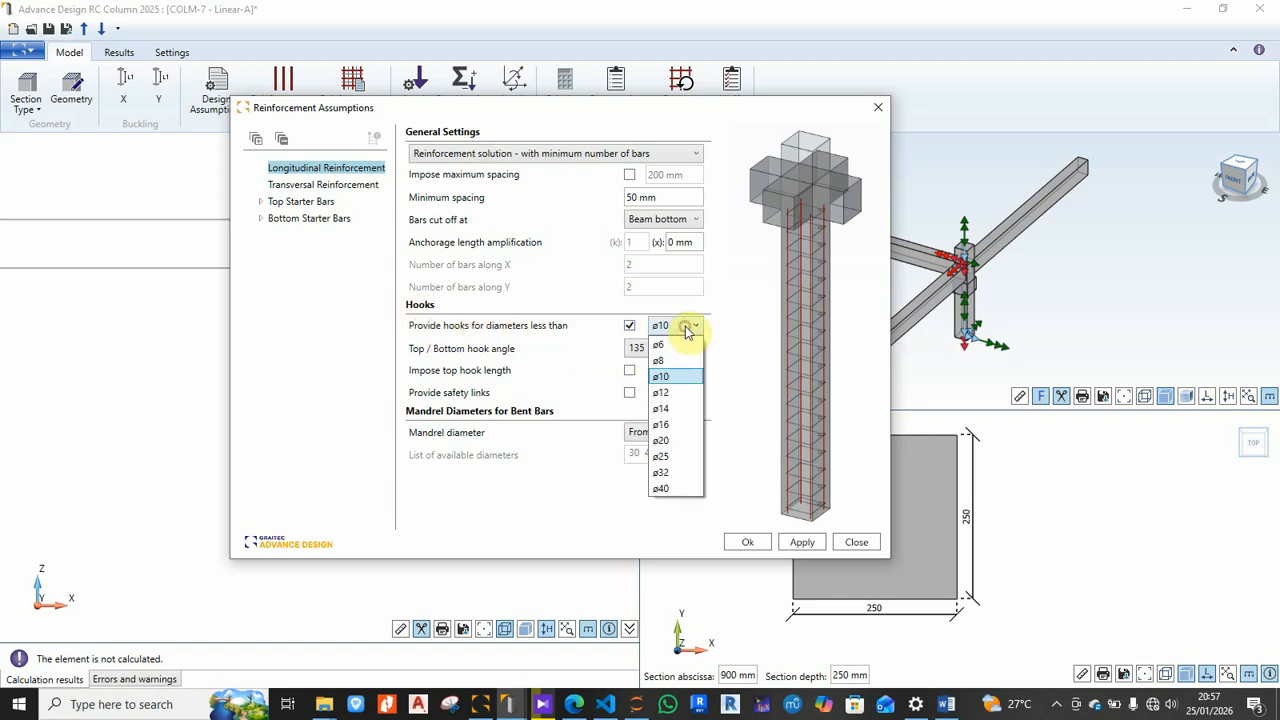
left_click(687, 330)
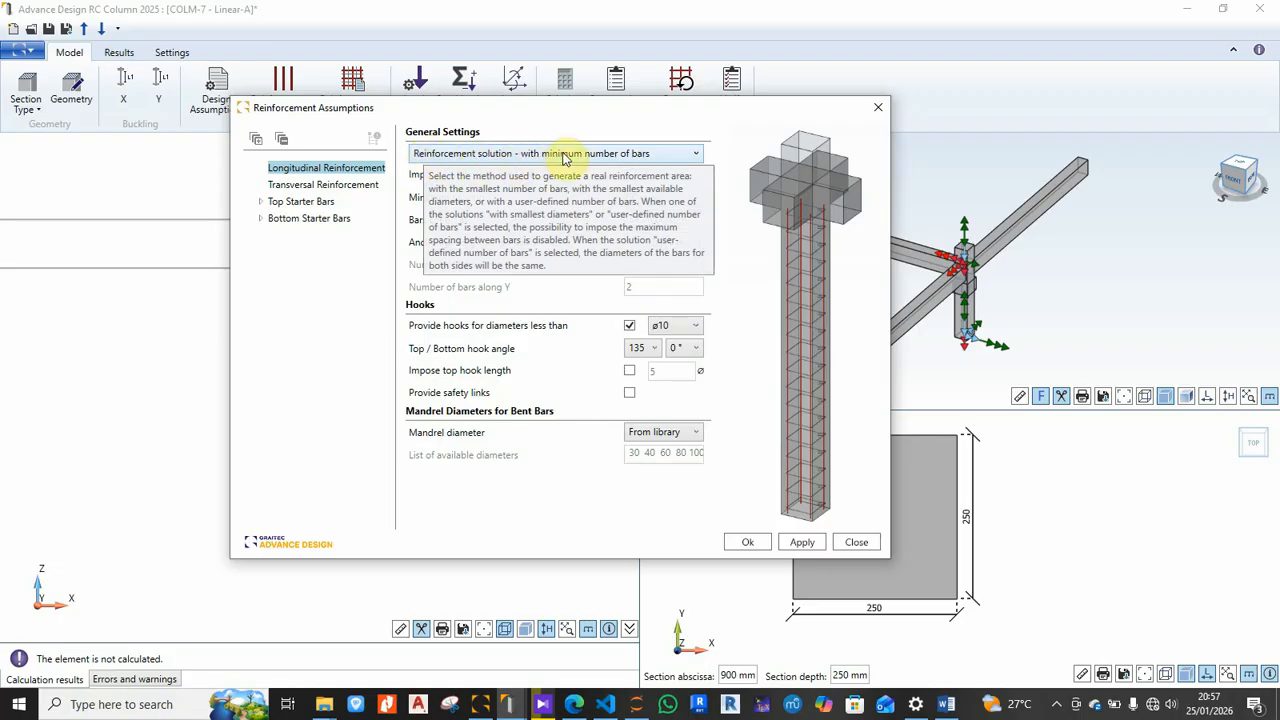
left_click(648, 157)
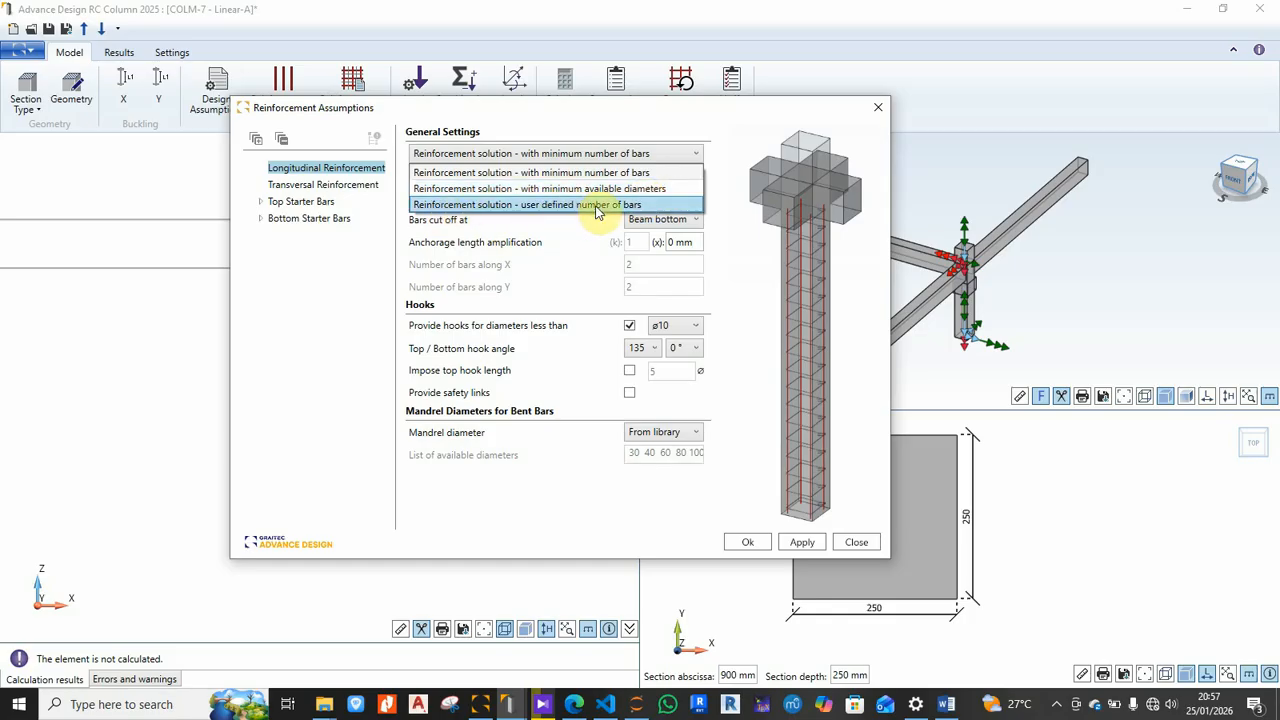
left_click(618, 172)
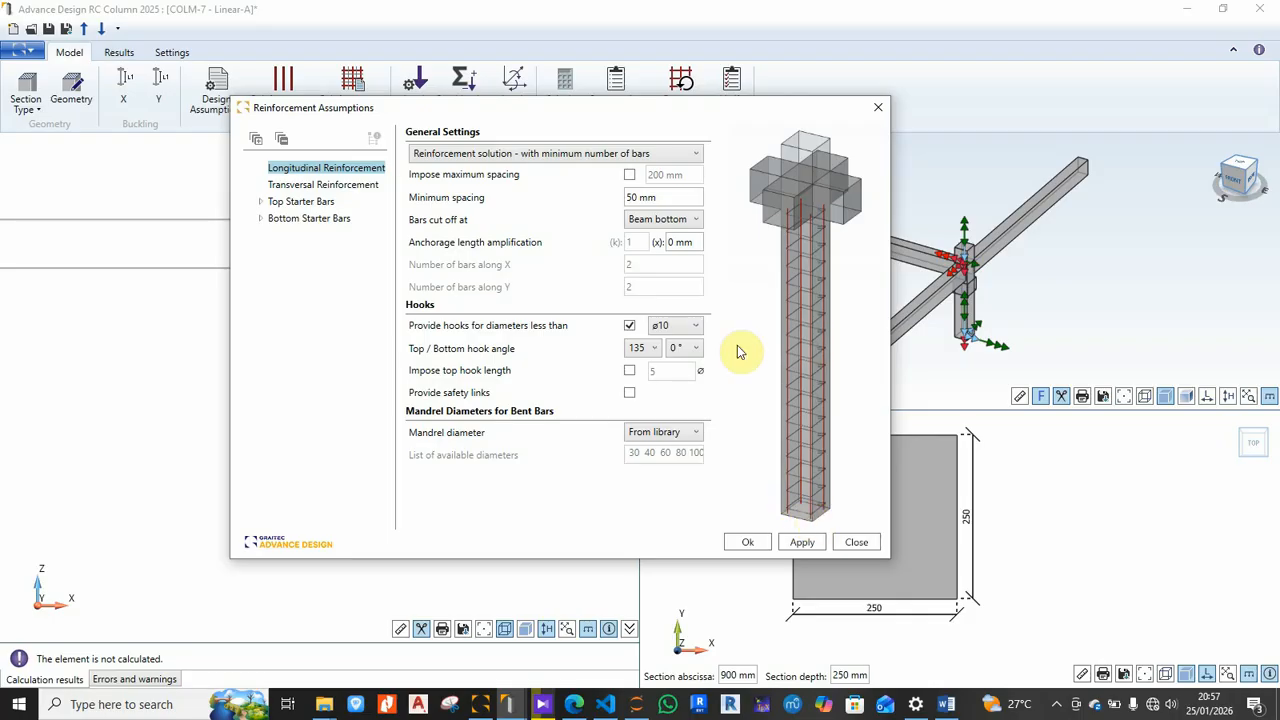
Step: Keep bars cut off at beam bottom and leave imposed maximum bar spacing off
left_click(692, 220)
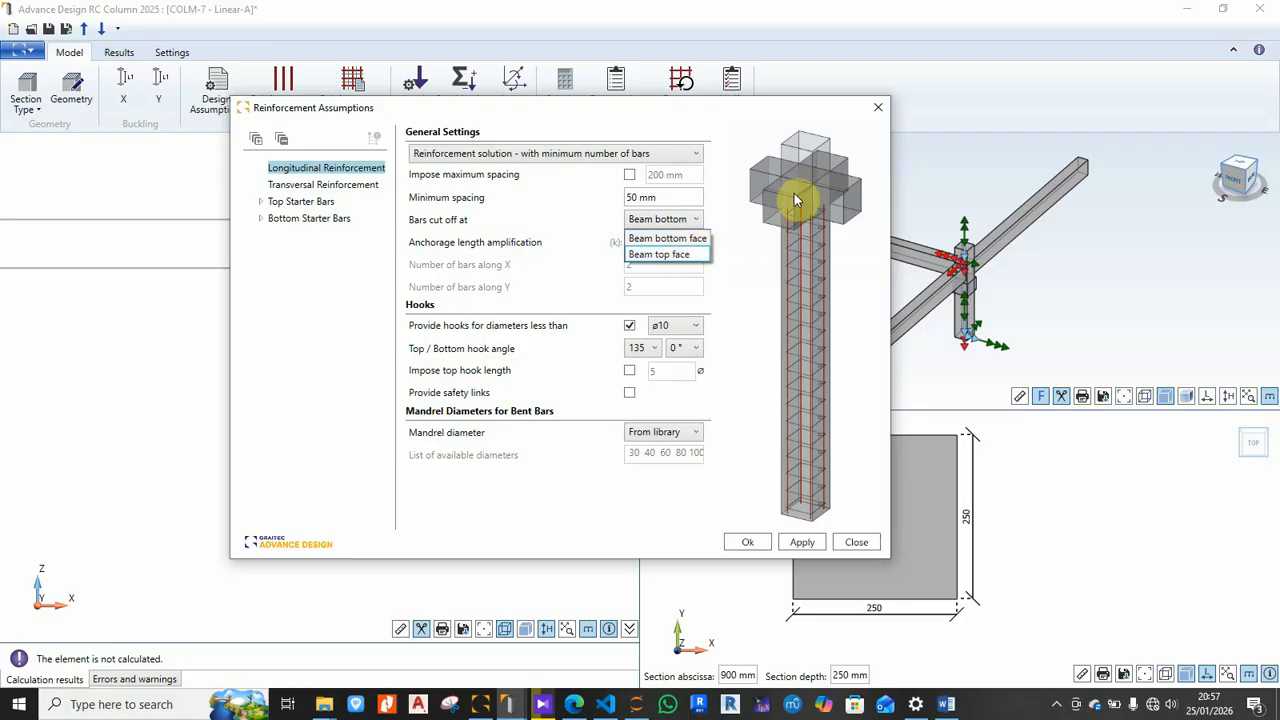
left_click(692, 222)
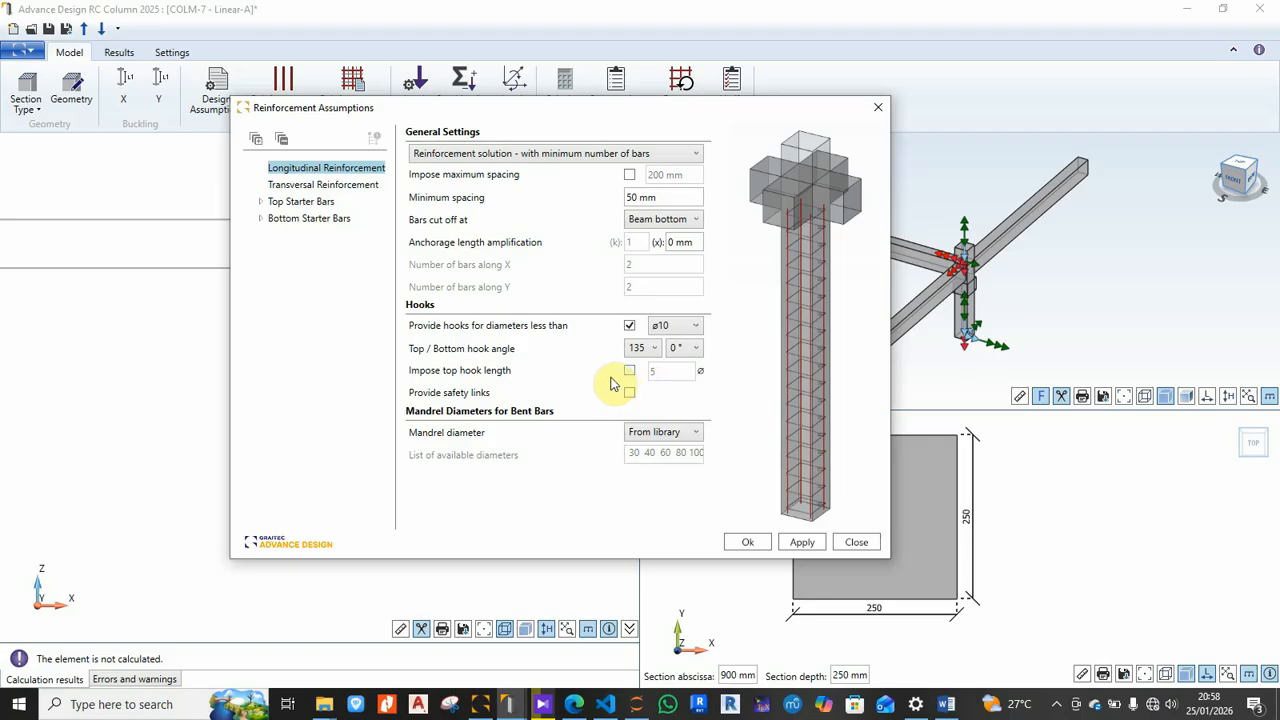
left_click(630, 176)
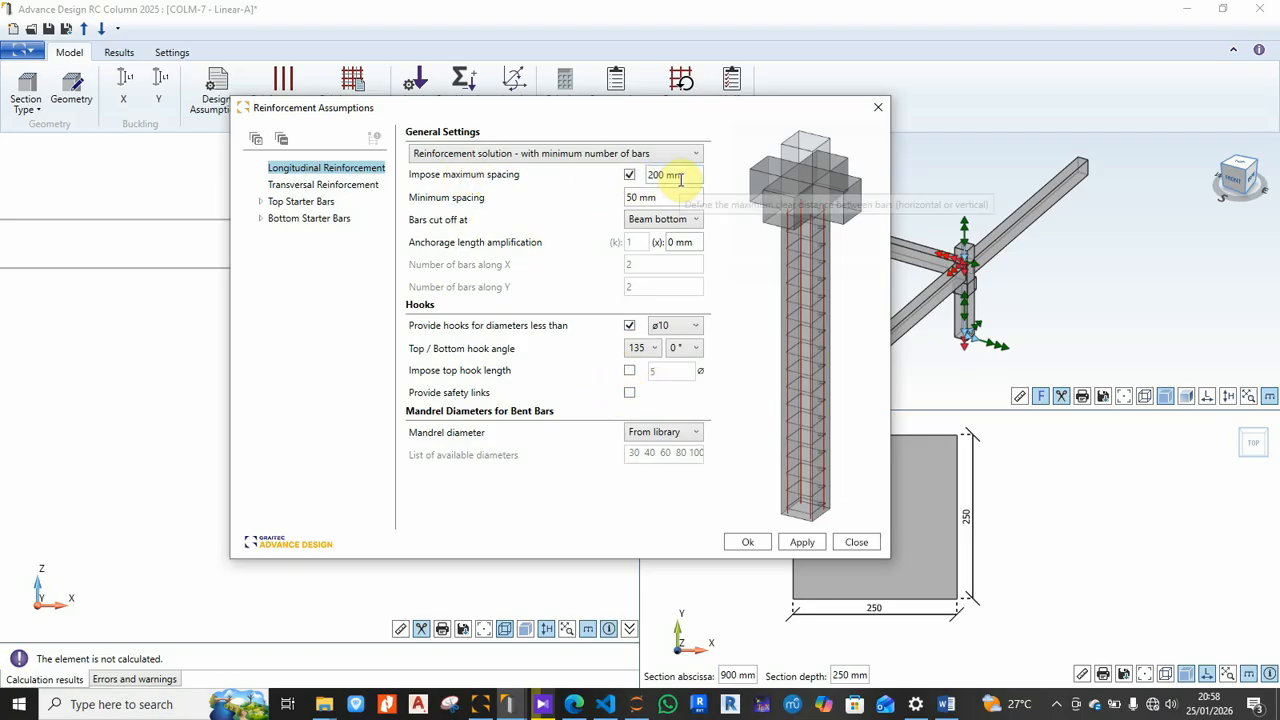
left_click(628, 176)
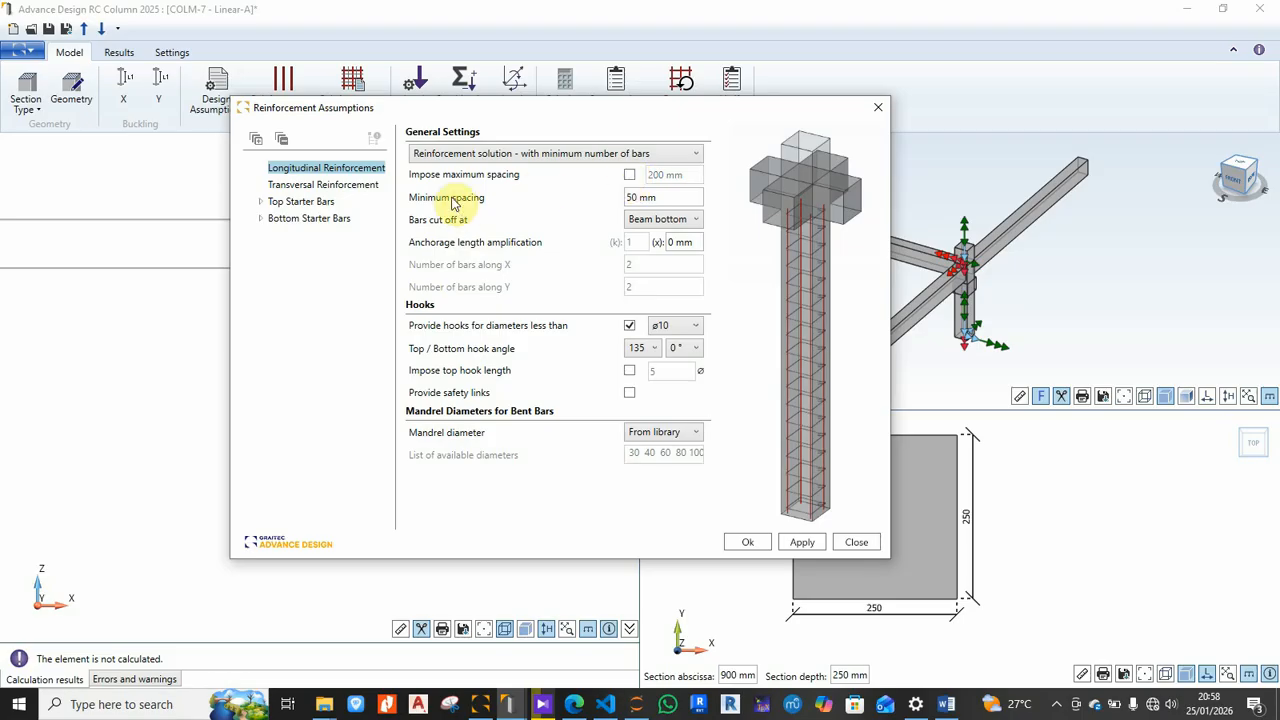
left_click(343, 192)
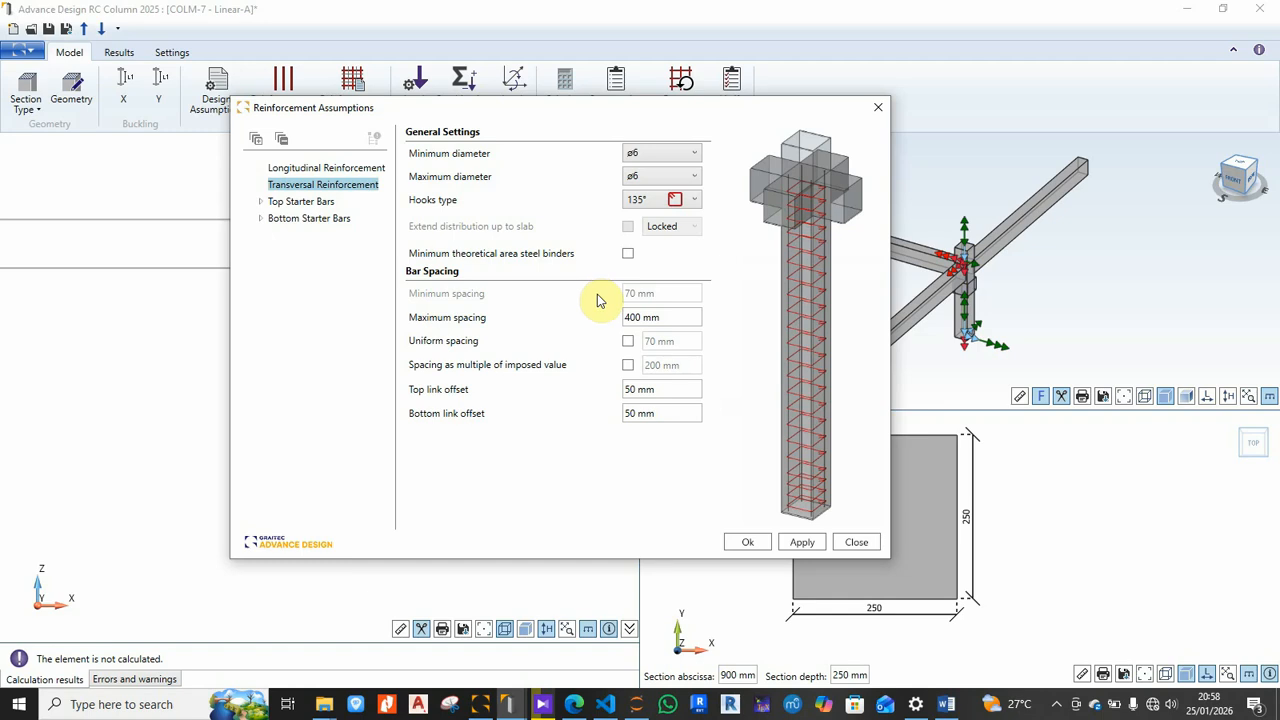
left_click(350, 168)
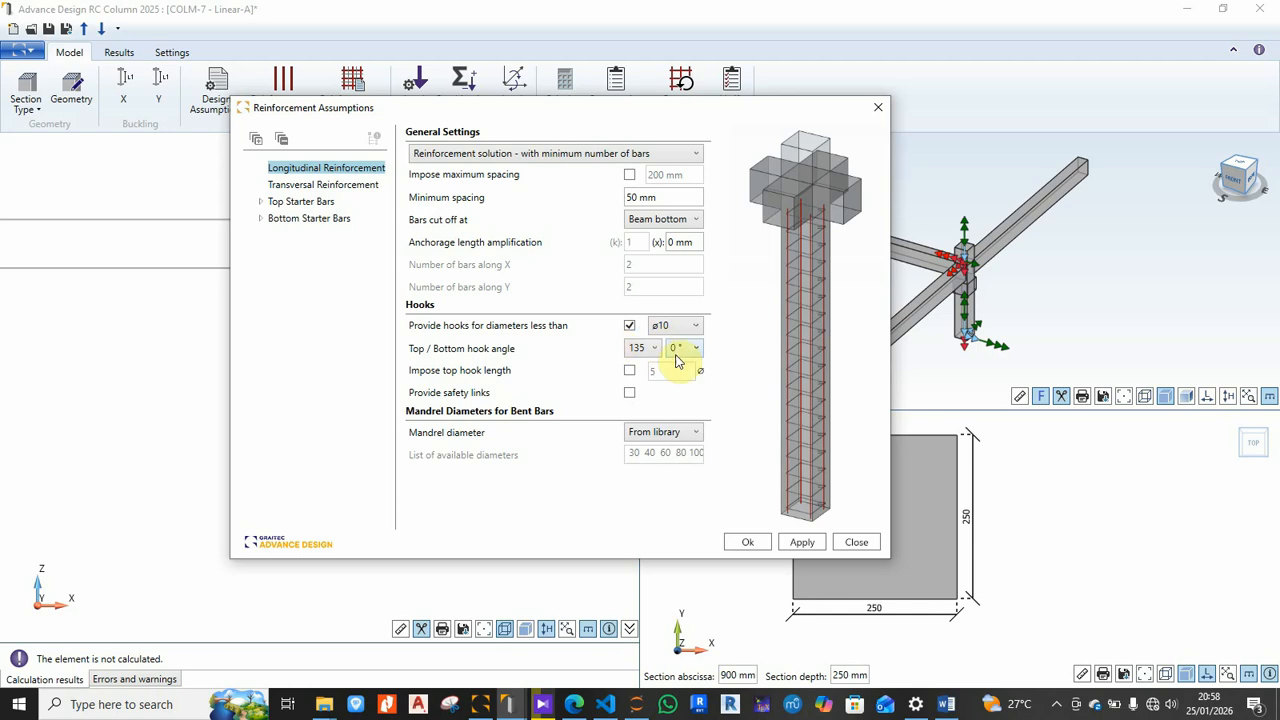
Step: Keep 135° top hooks with no imposed top hook length and no safety links
left_click(653, 350)
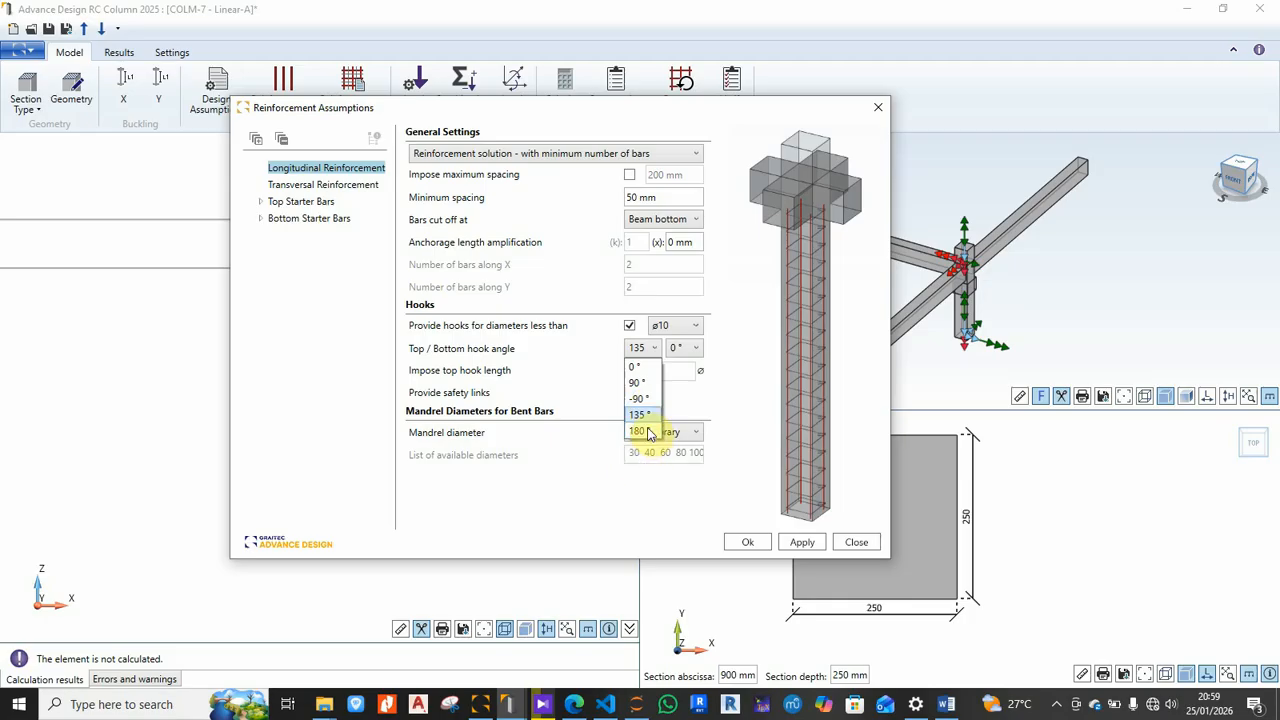
left_click(657, 349)
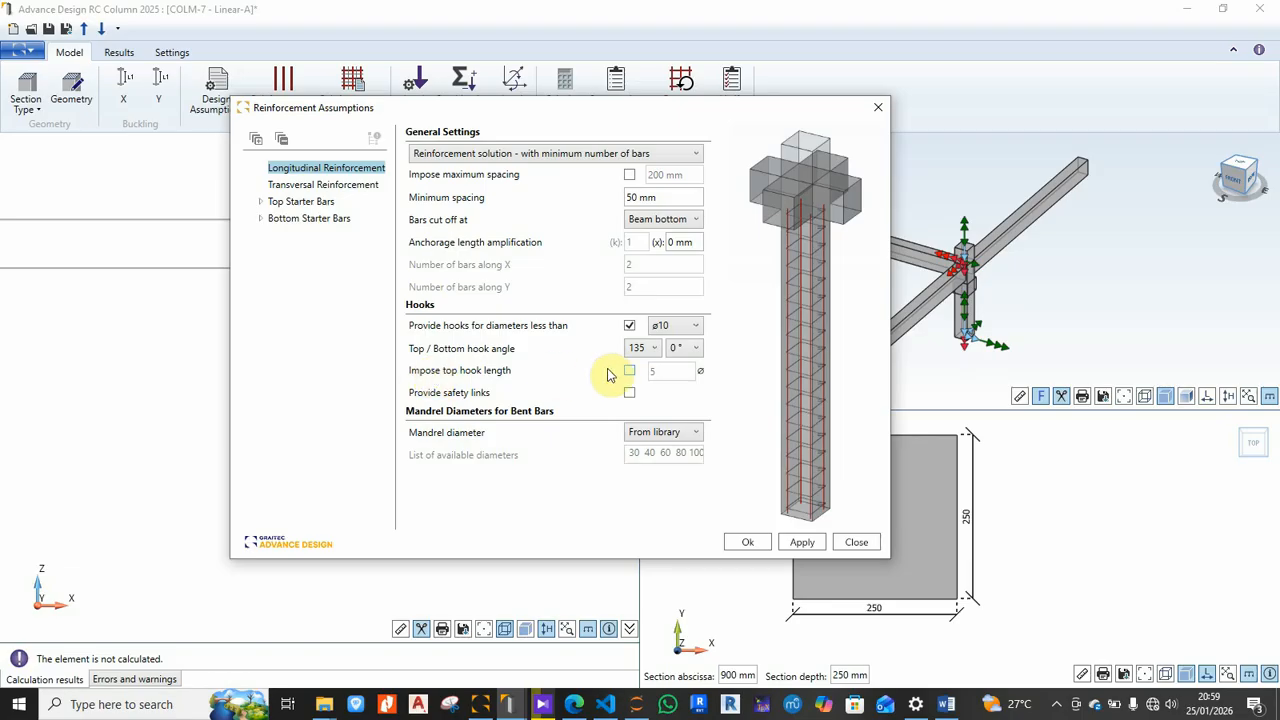
left_click(629, 372)
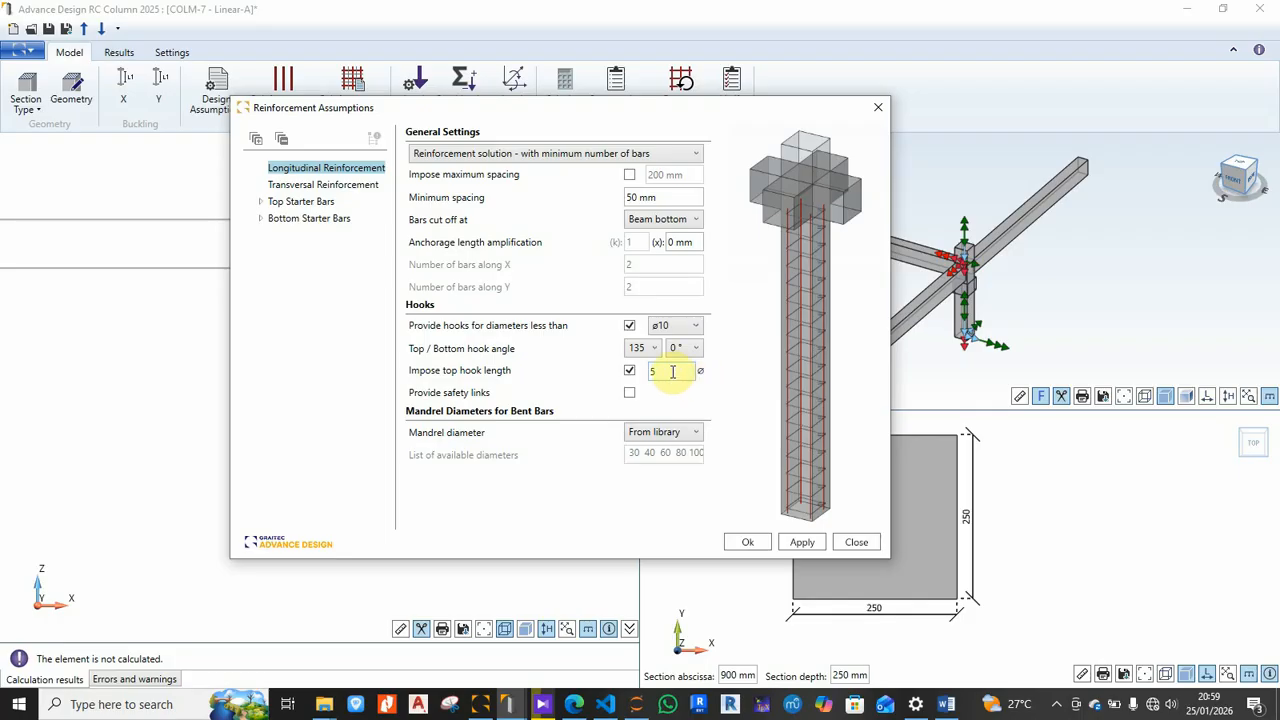
left_click(629, 370)
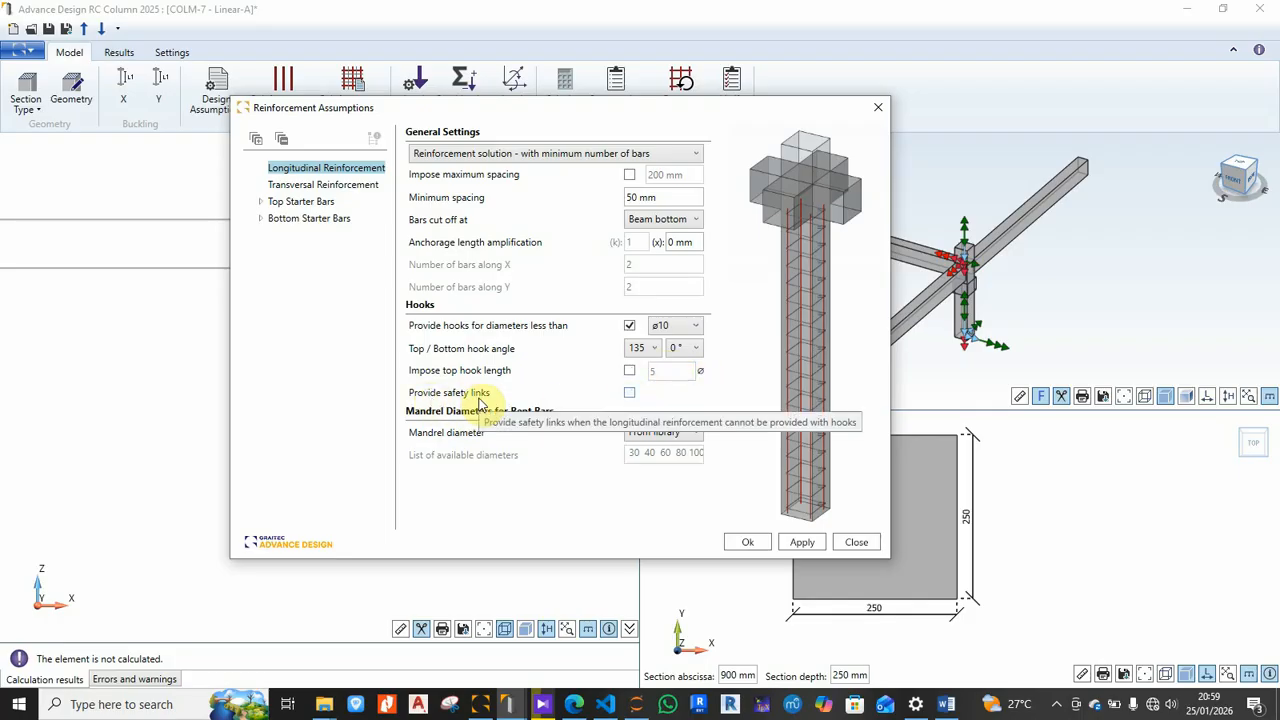
left_click(629, 392)
left_click(629, 392)
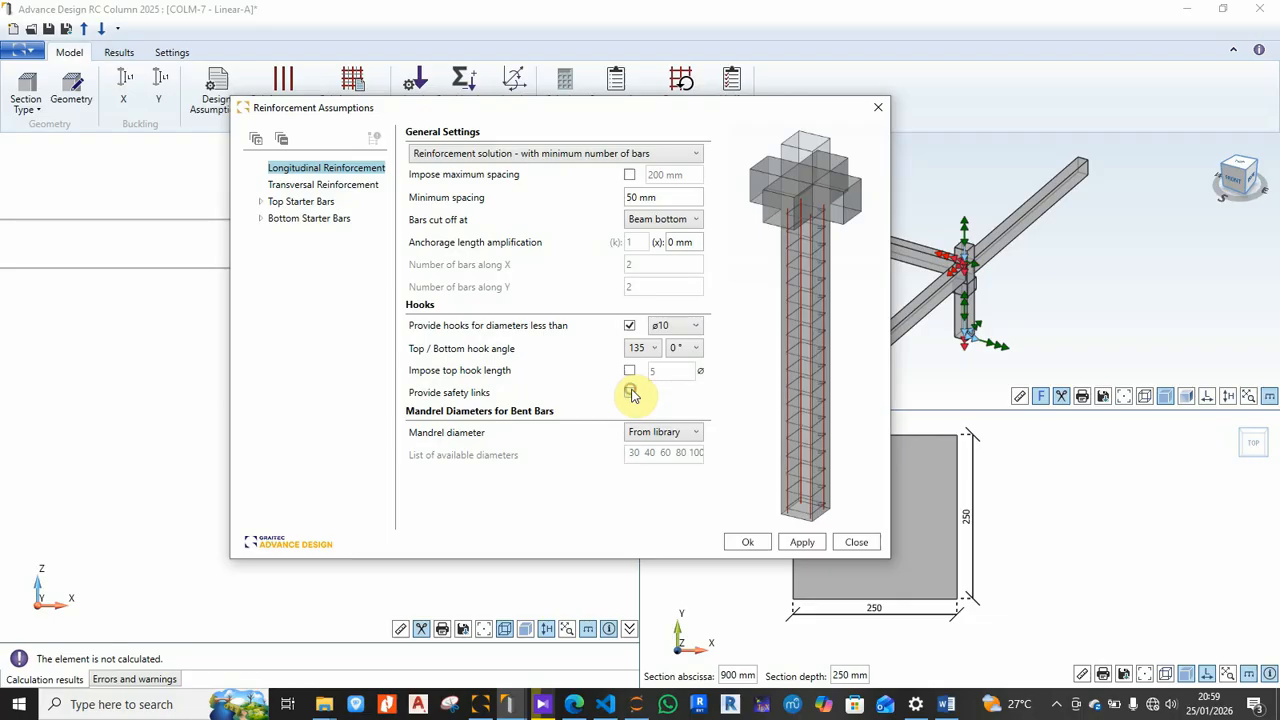
left_click(293, 187)
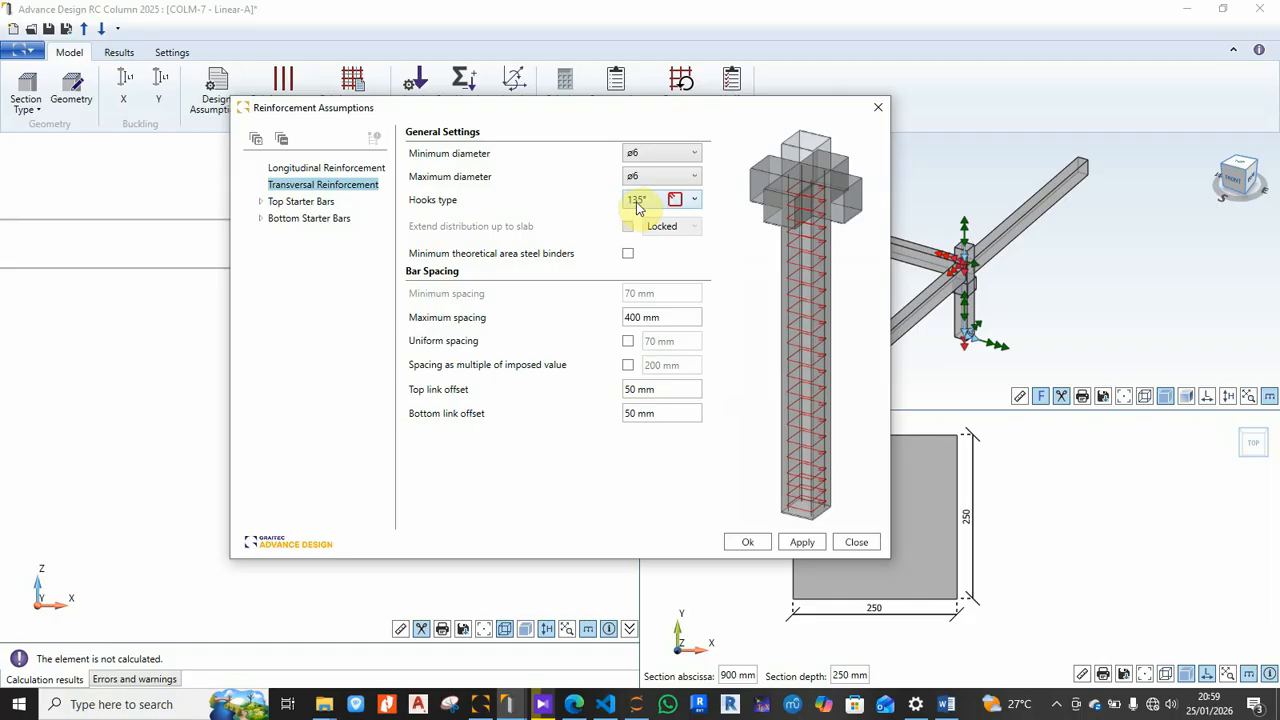
Step: Keep 135° stirrup hooks and set a 250 mm maximum link spacing, leaving uniform spacing off
left_click(692, 199)
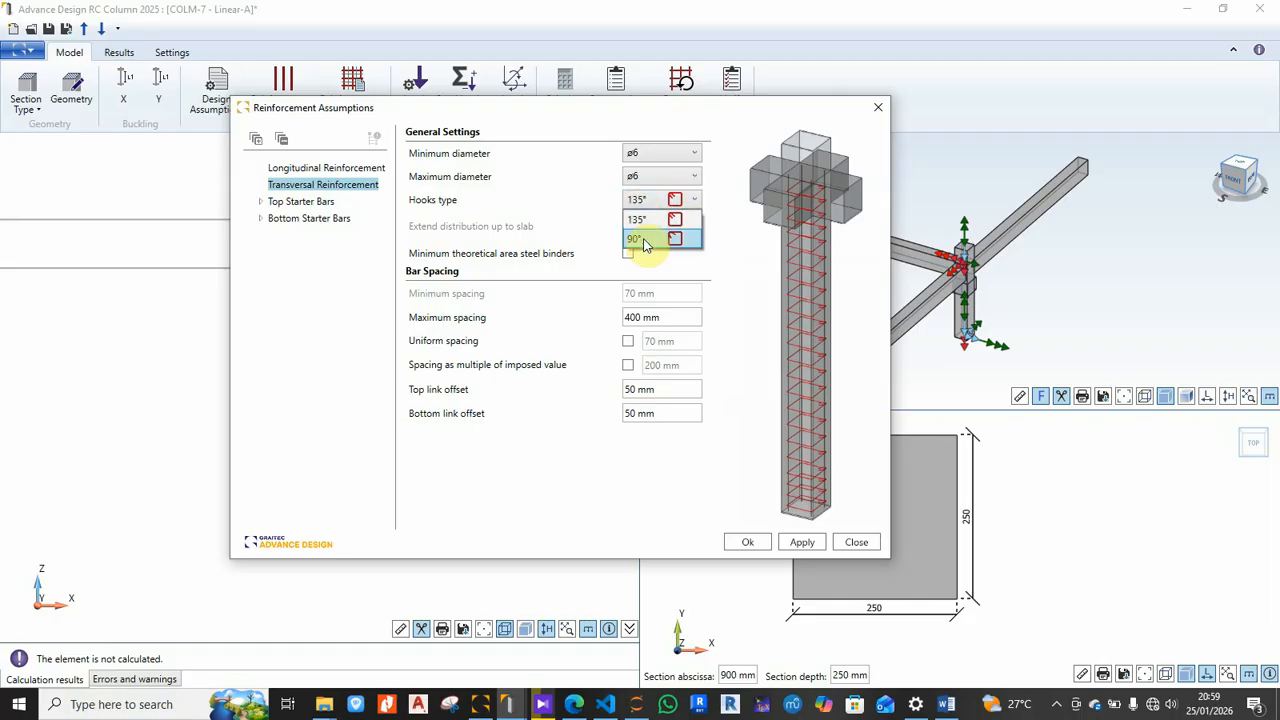
left_click(686, 220)
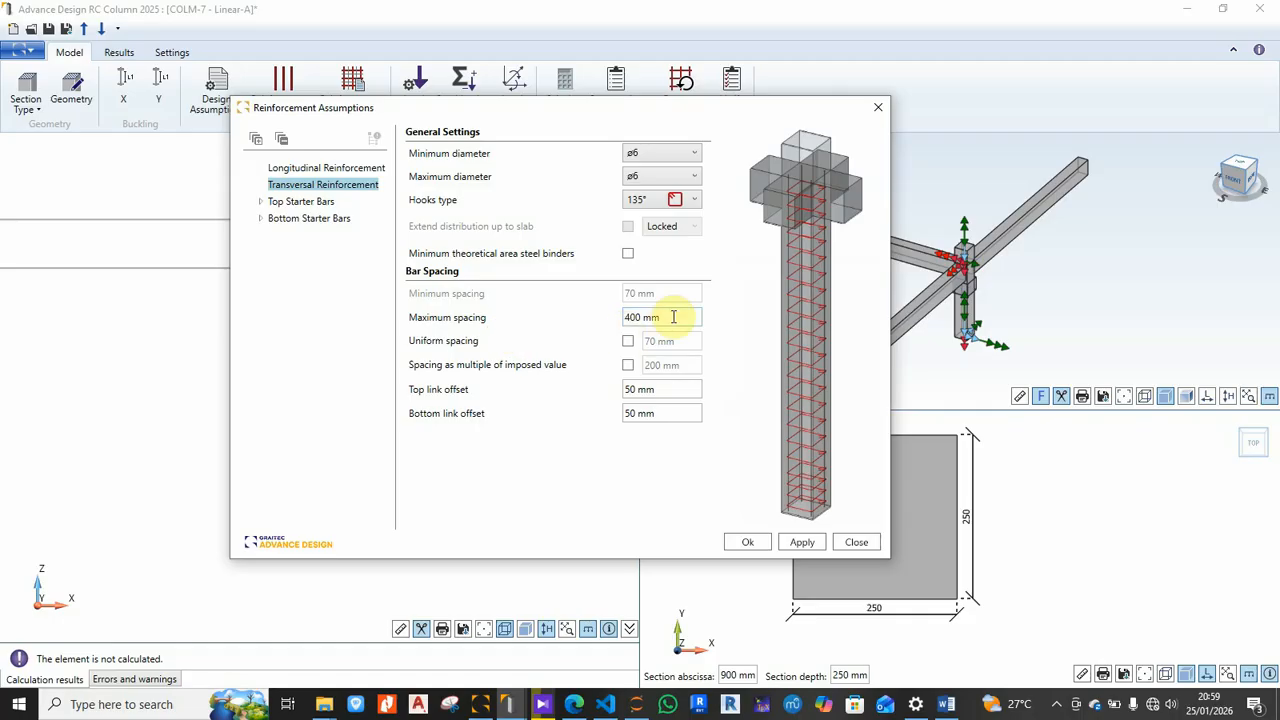
left_click(636, 321)
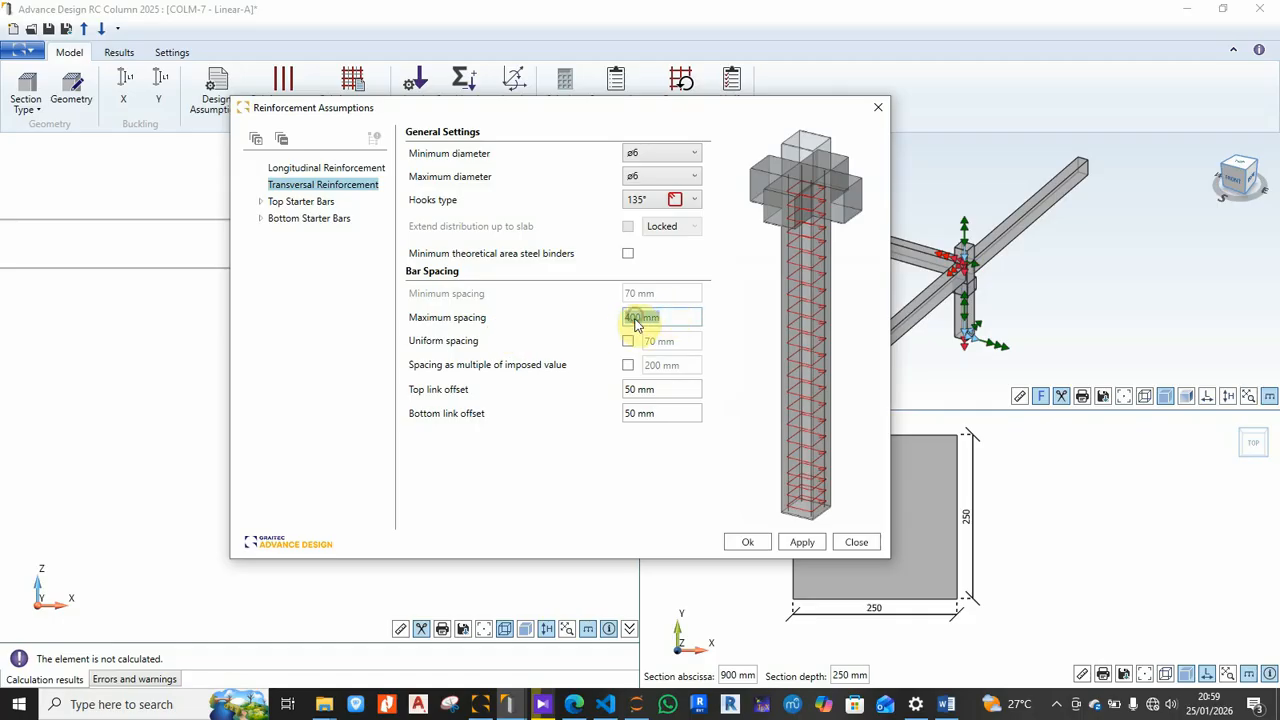
type("3")
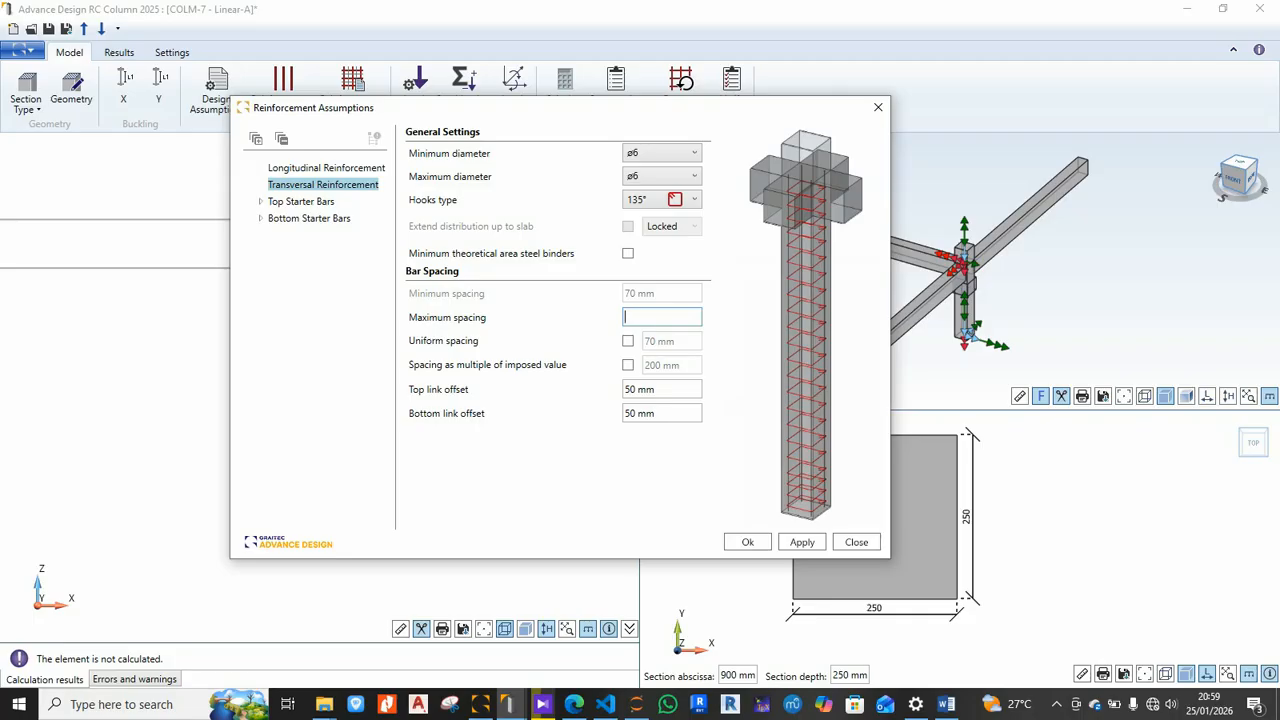
type("50")
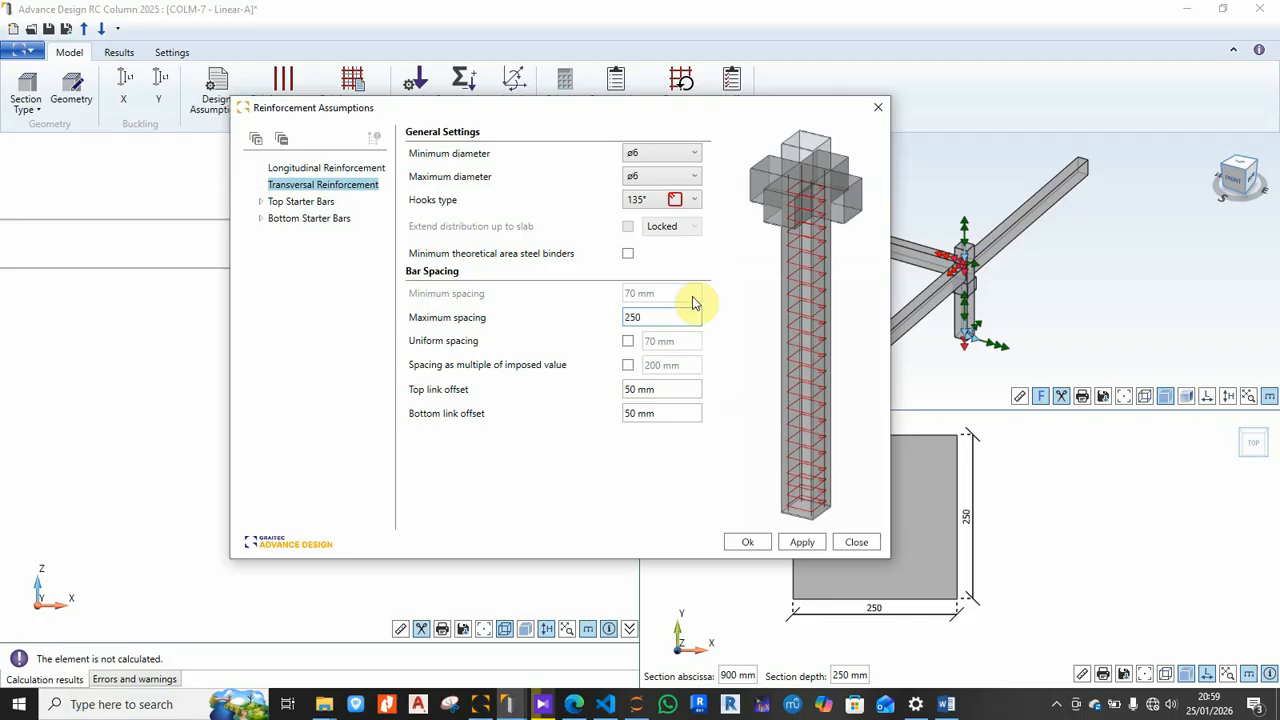
left_click(662, 389)
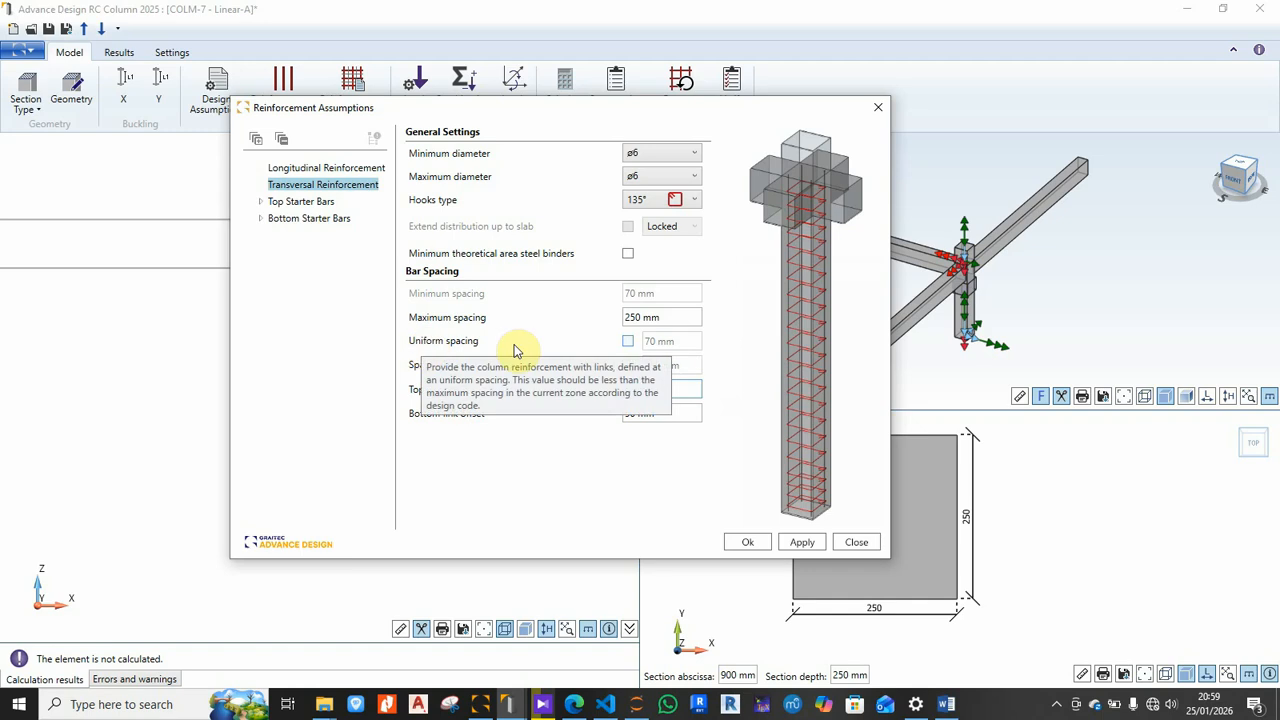
left_click(630, 342)
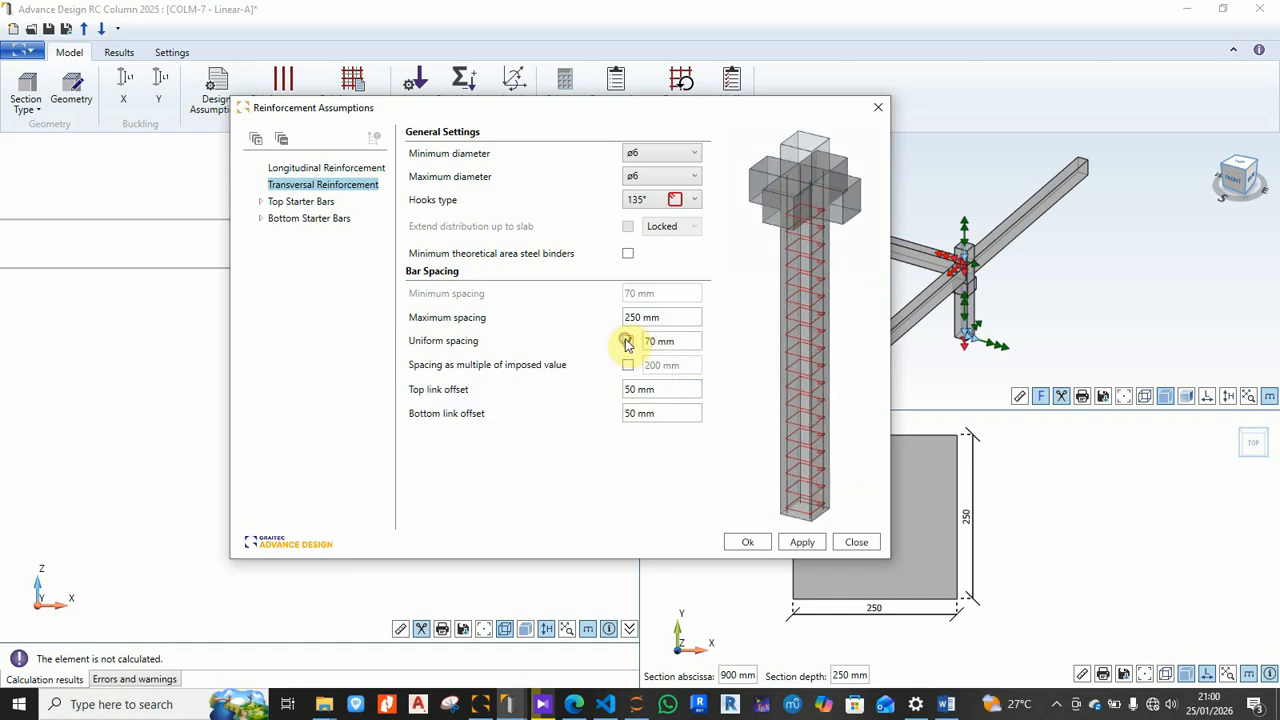
left_click(628, 342)
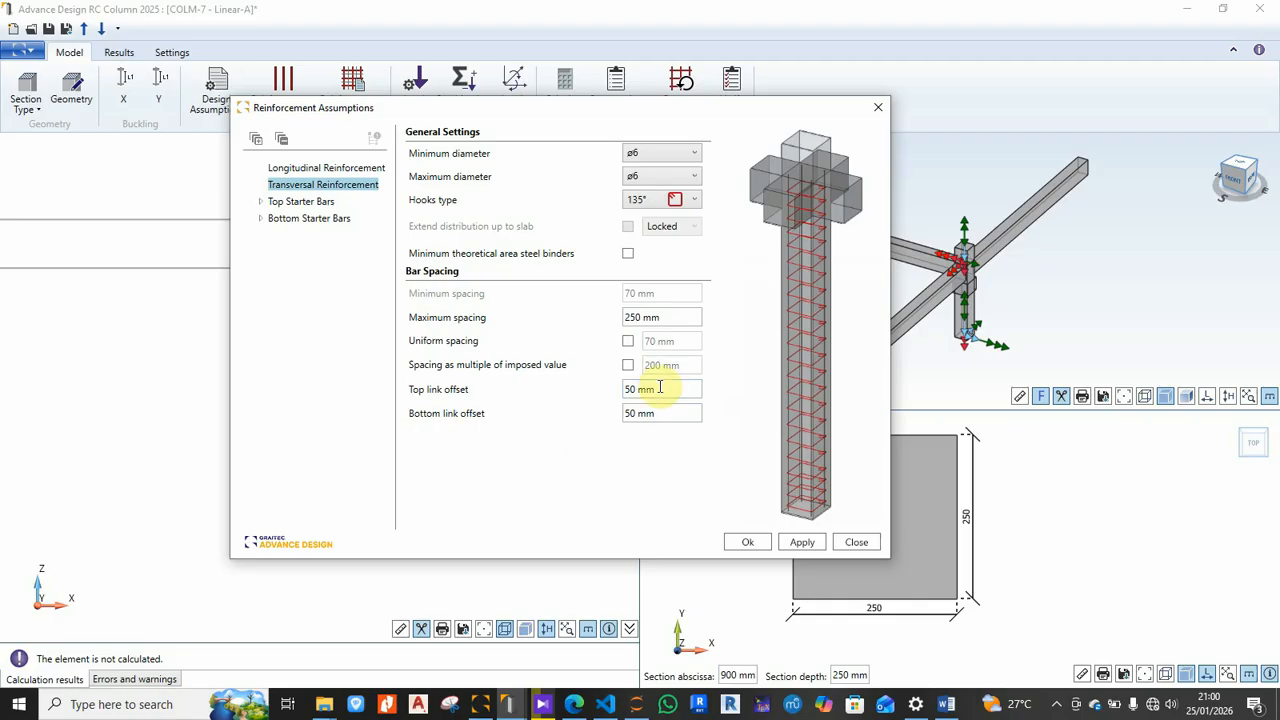
left_click(299, 205)
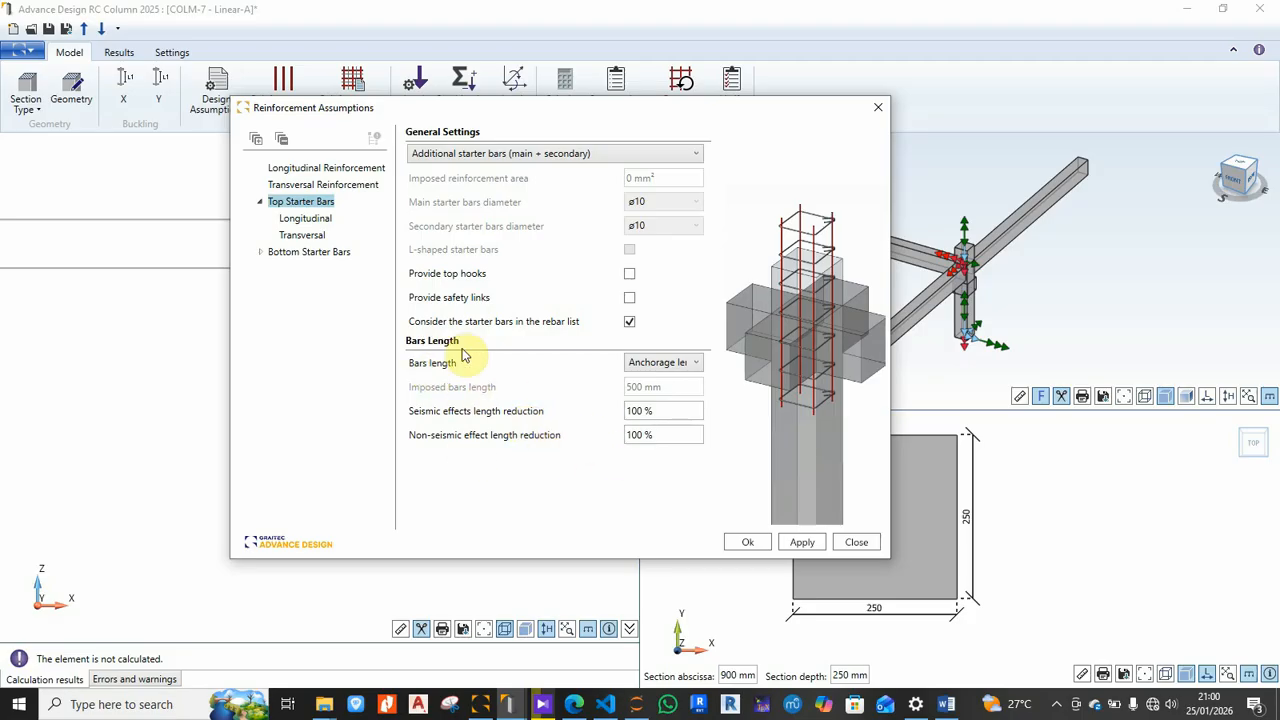
Step: Keep anchorage length as the top starter bar length and review the transversal starter settings
left_click(688, 364)
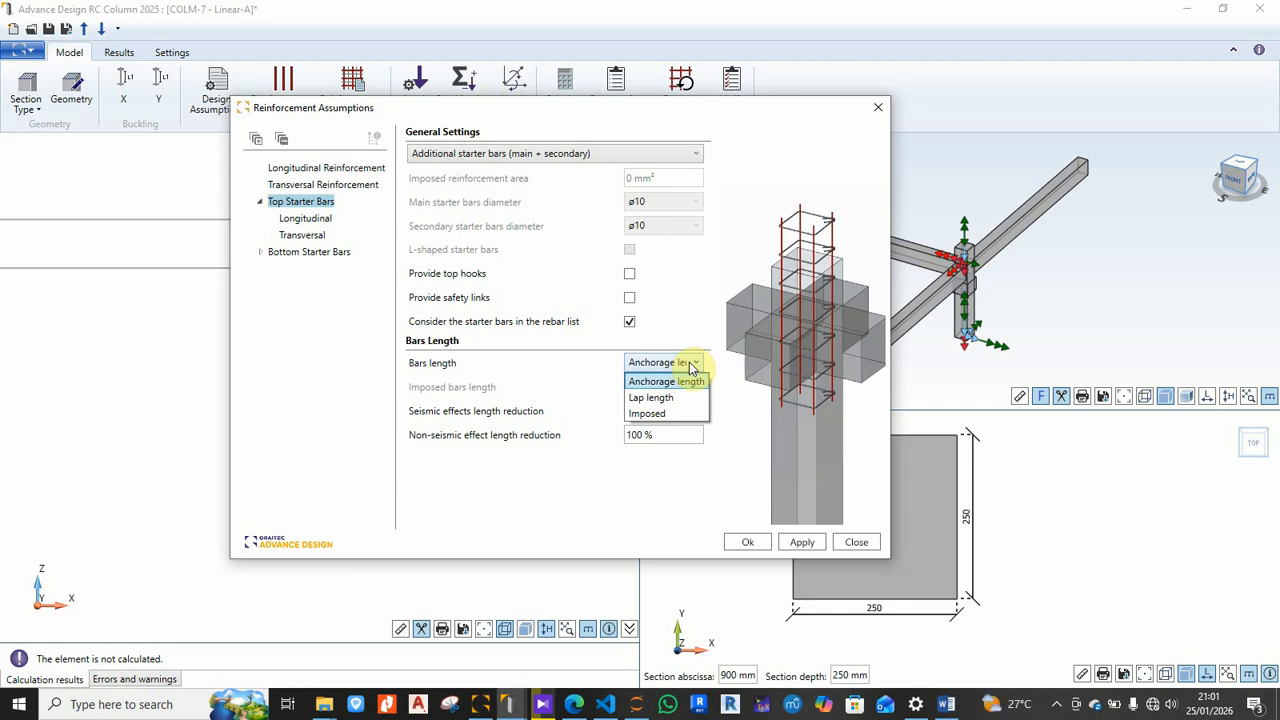
left_click(689, 365)
left_click(316, 224)
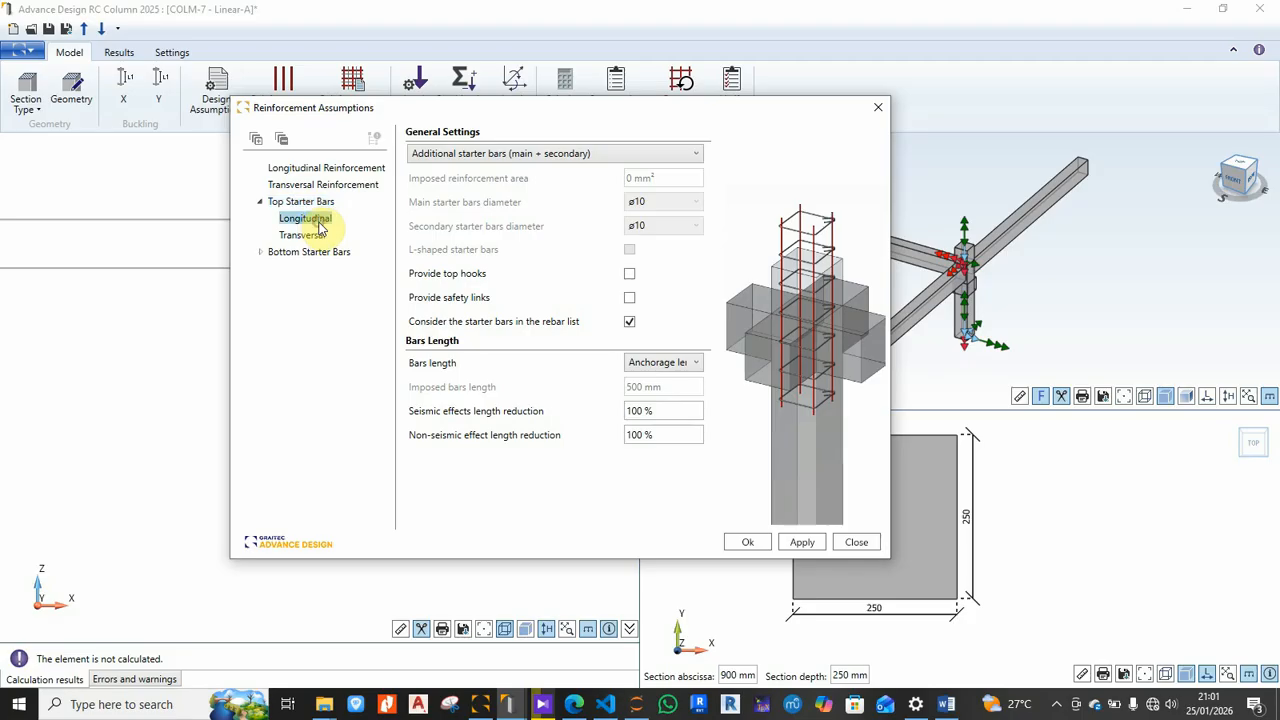
left_click(304, 236)
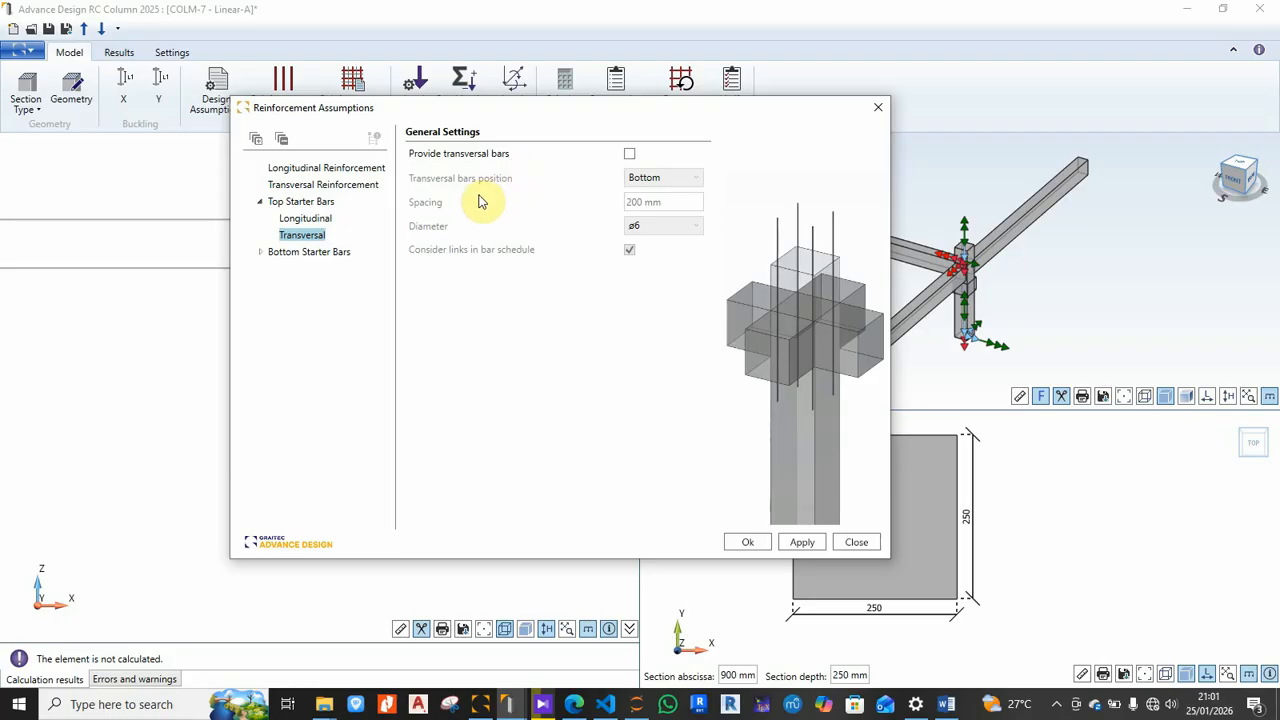
left_click(684, 180)
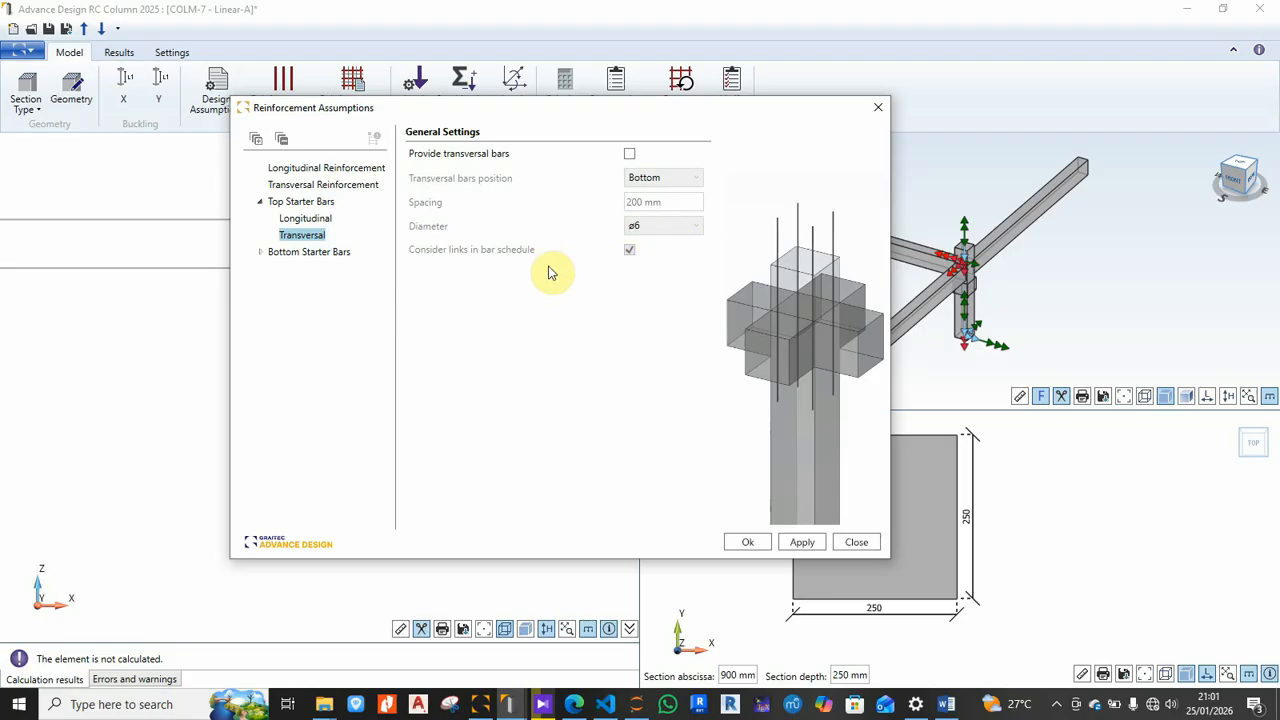
Step: Try adding transversal links to the top starter bars at Top and at Bottom and top positions
left_click(630, 155)
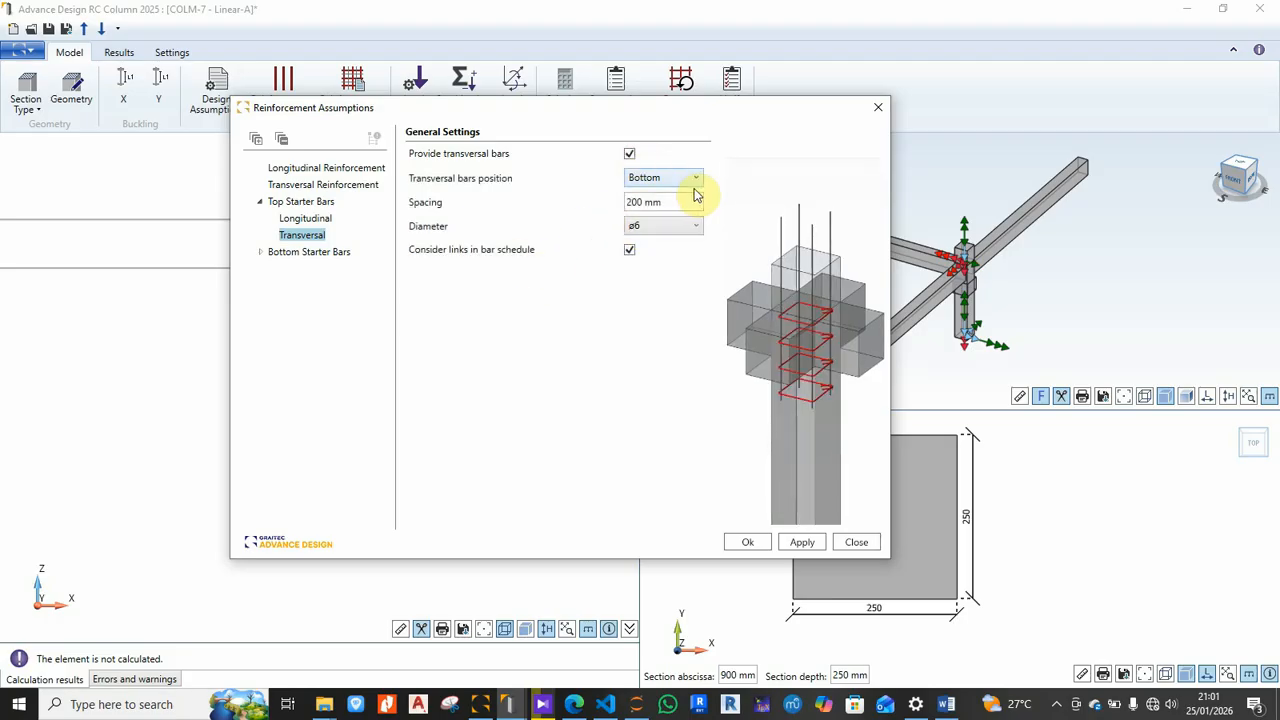
left_click(696, 179)
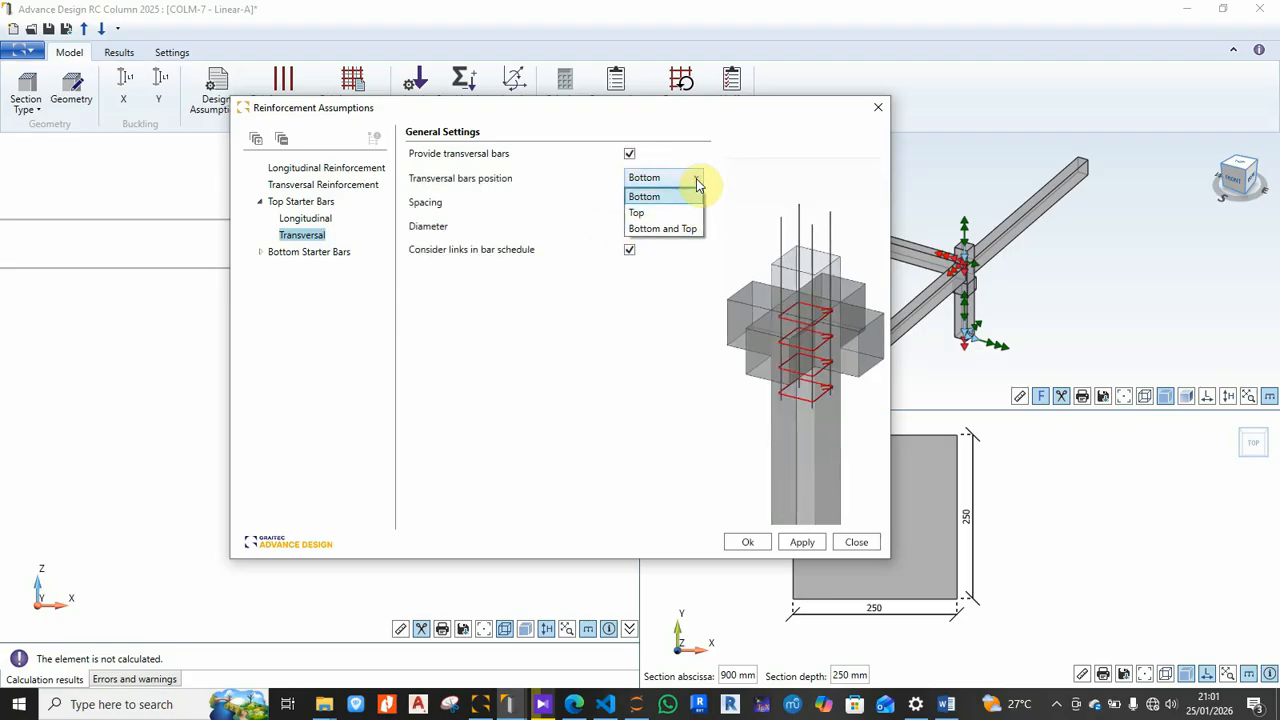
left_click(640, 212)
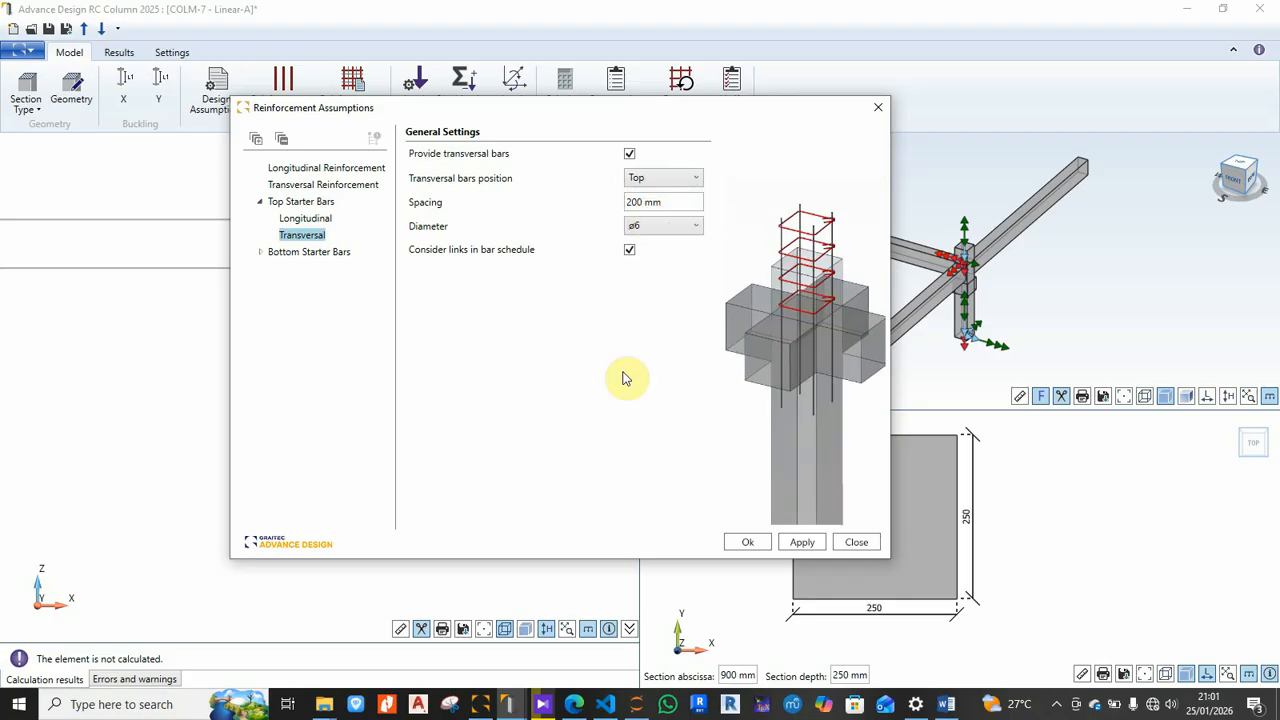
left_click(693, 178)
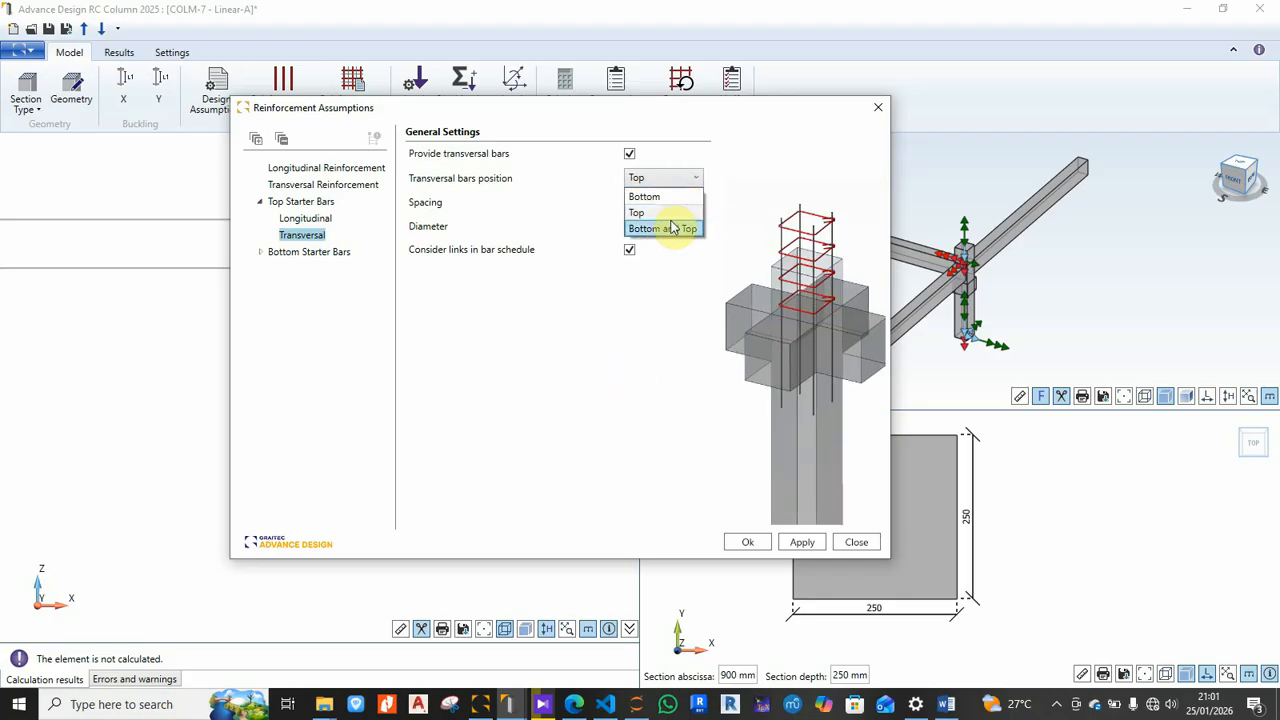
left_click(665, 230)
left_click(694, 178)
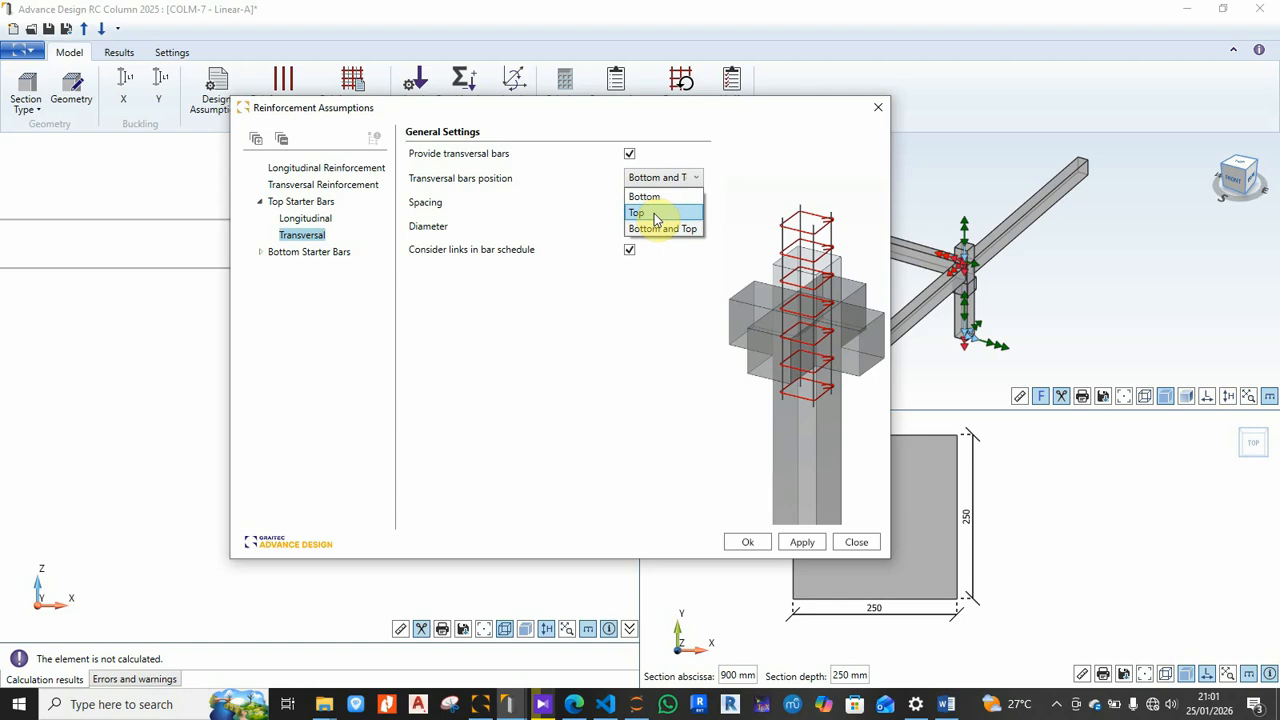
left_click(653, 230)
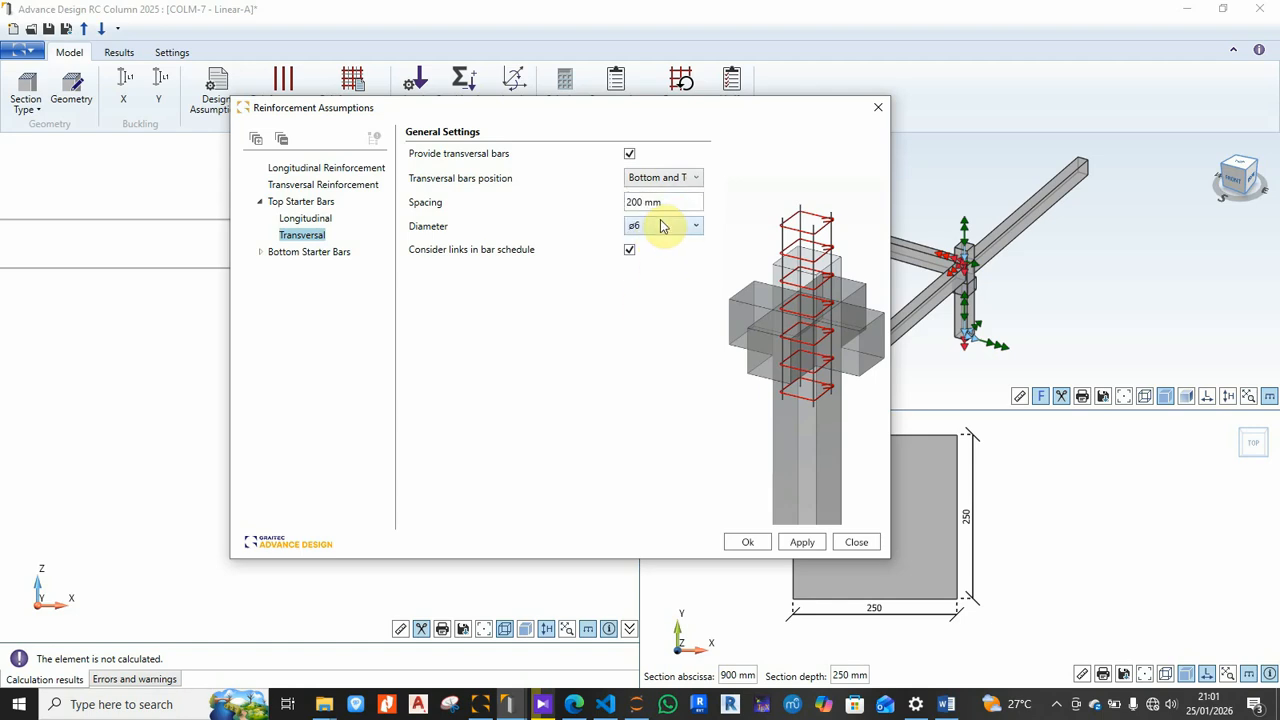
Step: Reset the link position to Bottom and leave the top starter transversal links turned off
left_click(629, 155)
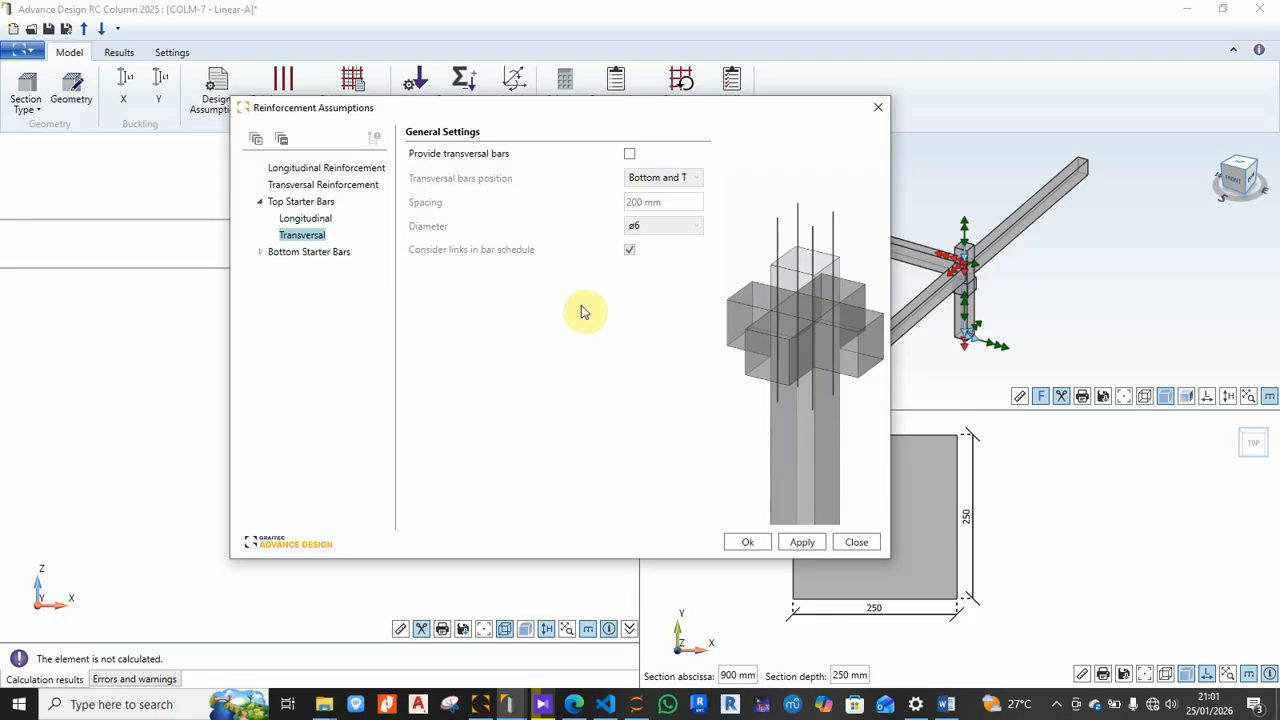
left_click(629, 155)
left_click(690, 177)
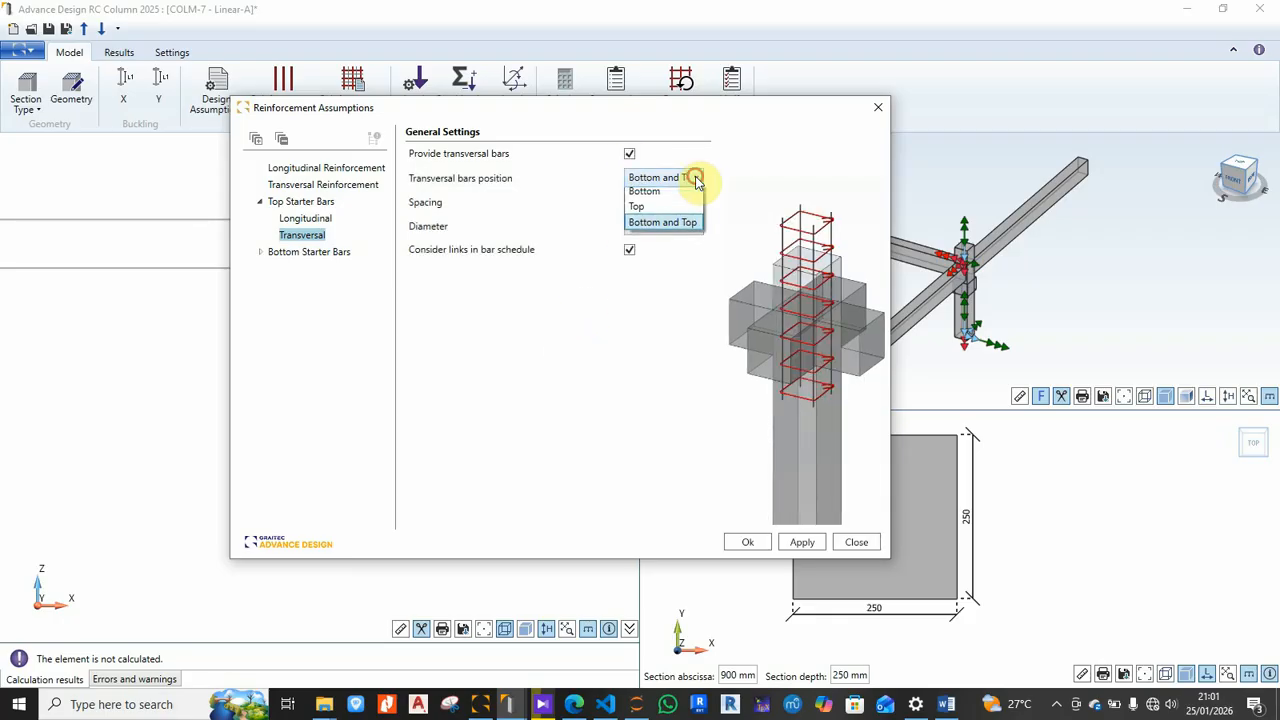
left_click(663, 197)
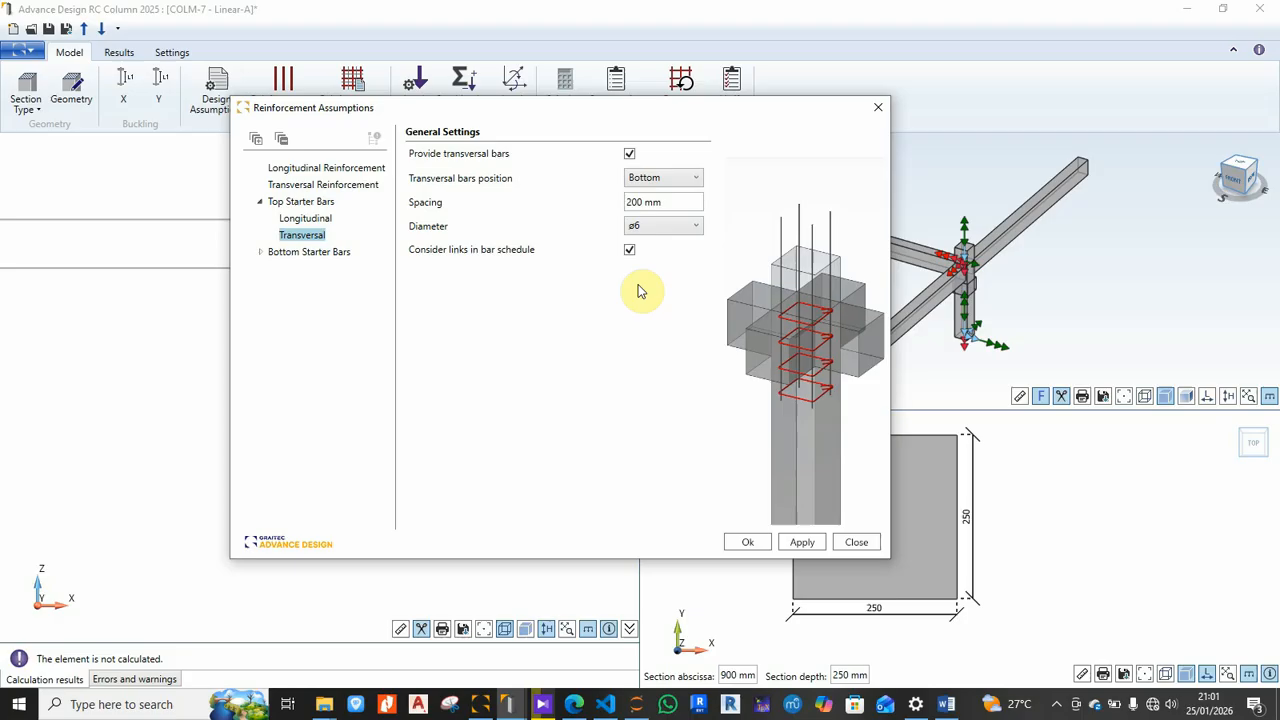
left_click(629, 154)
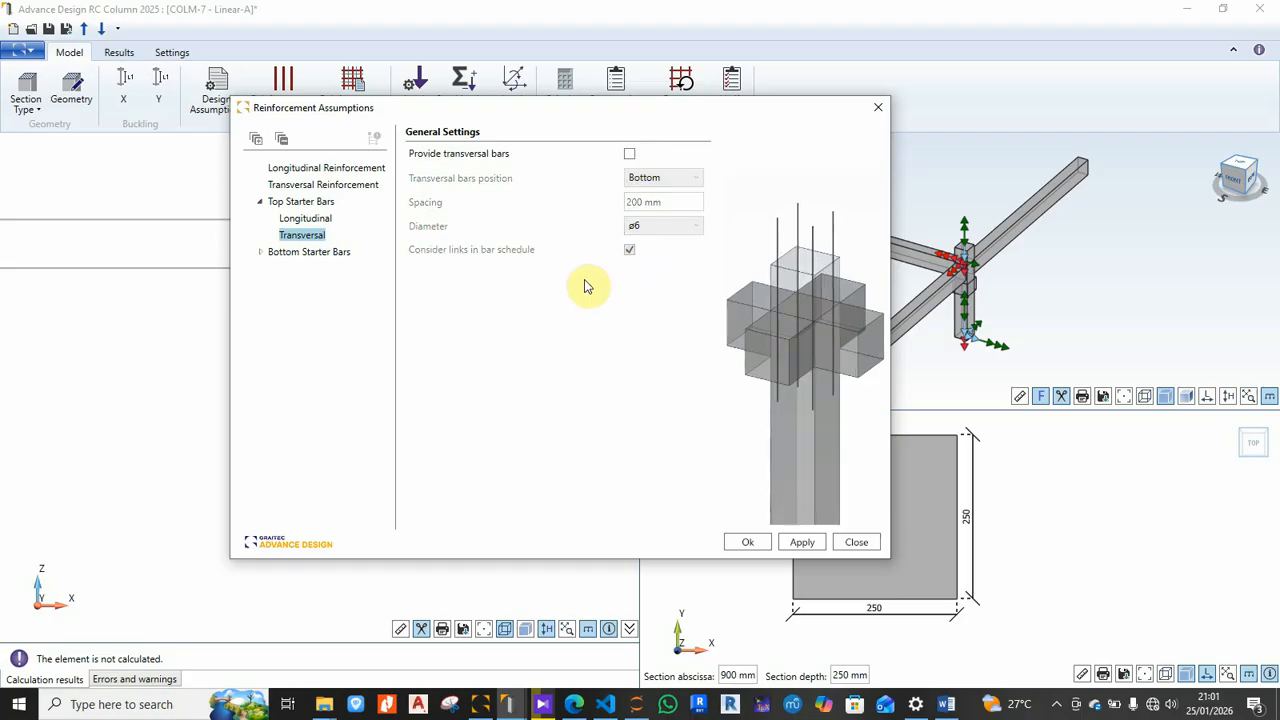
left_click(300, 253)
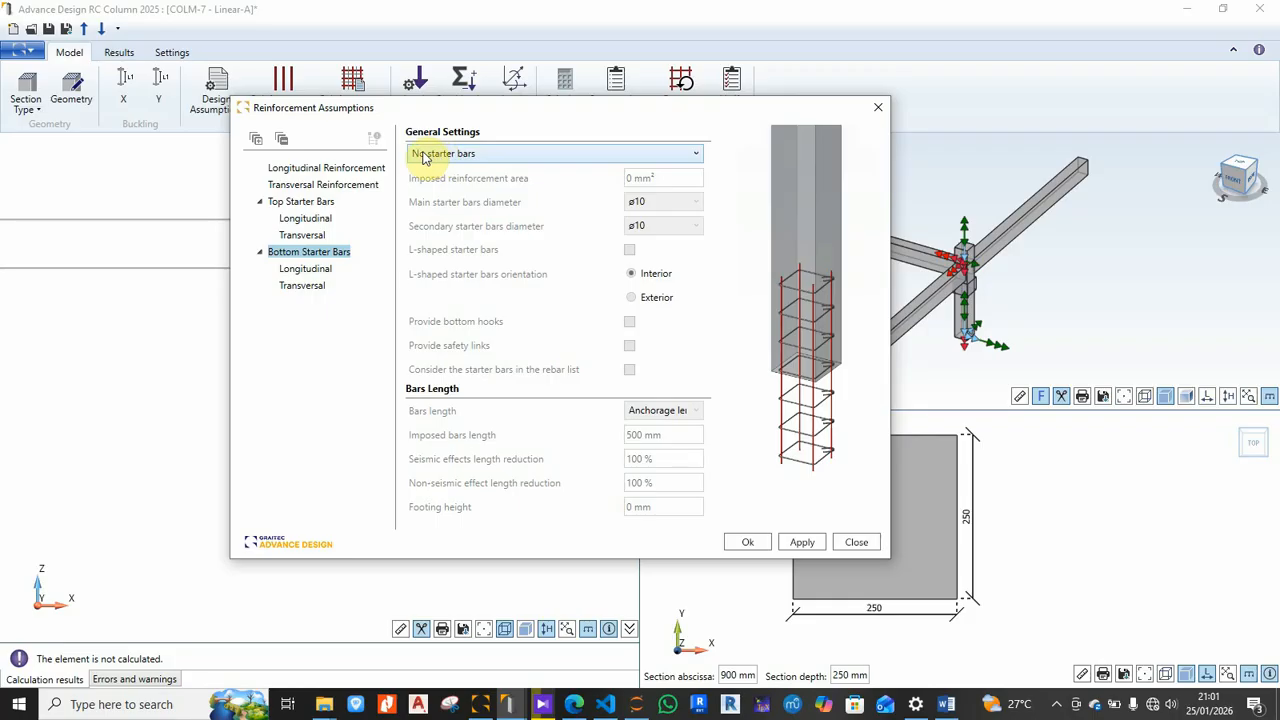
Step: Keep 'No starter bars' for the bottom starters and accept the reinforcement assumptions
left_click(522, 156)
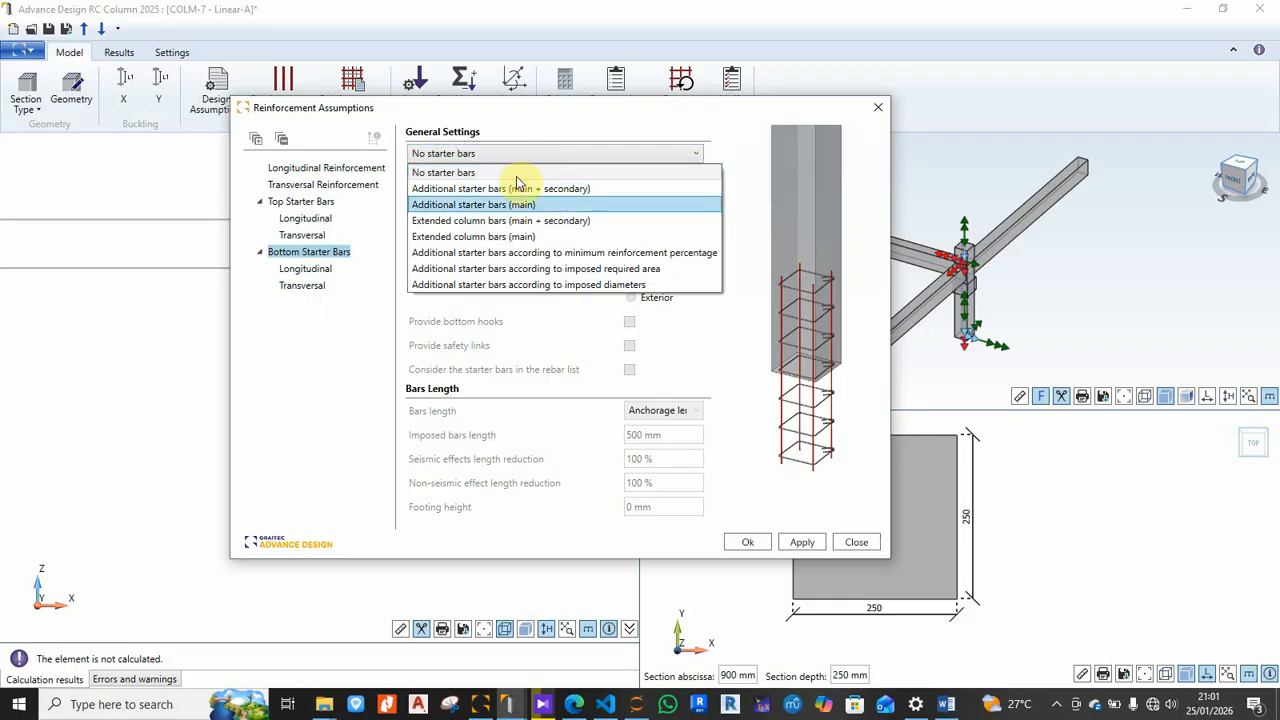
left_click(576, 152)
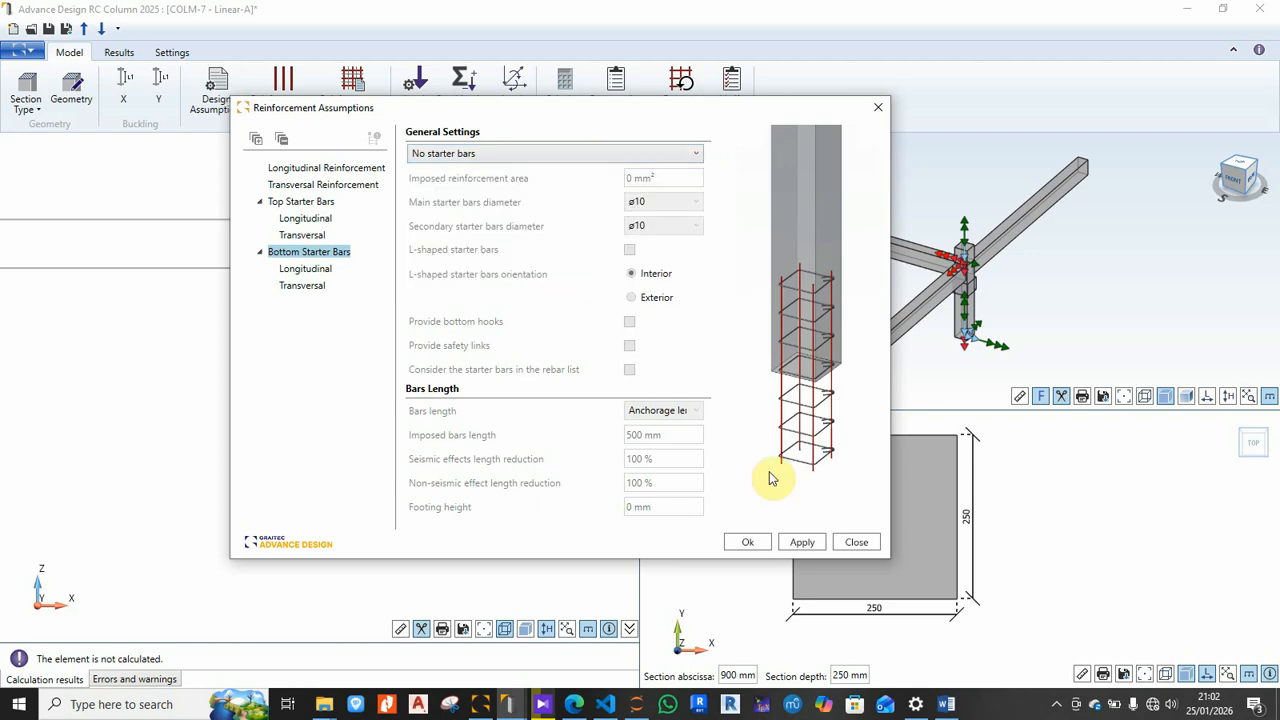
left_click(748, 548)
left_click(748, 545)
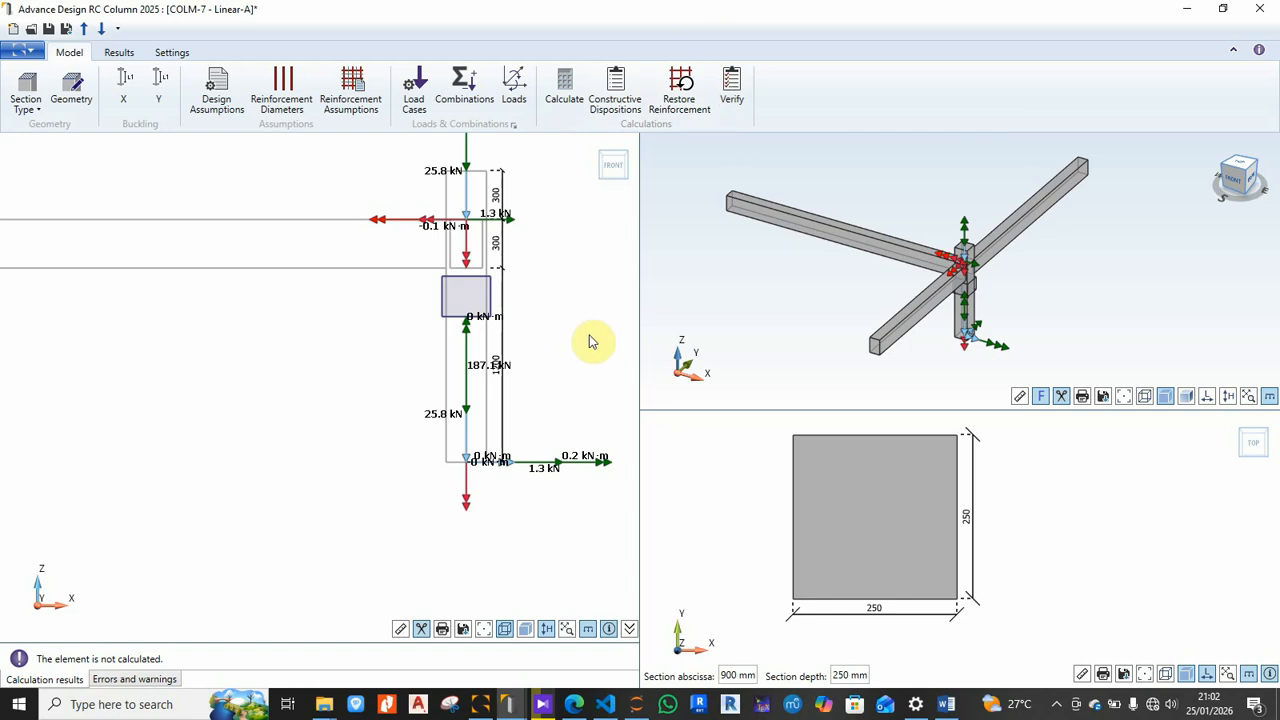
Step: Calculate the column, check for errors, and view results: 4 ø10 bars, ø6 links, 99.9 kg/m³
left_click(564, 104)
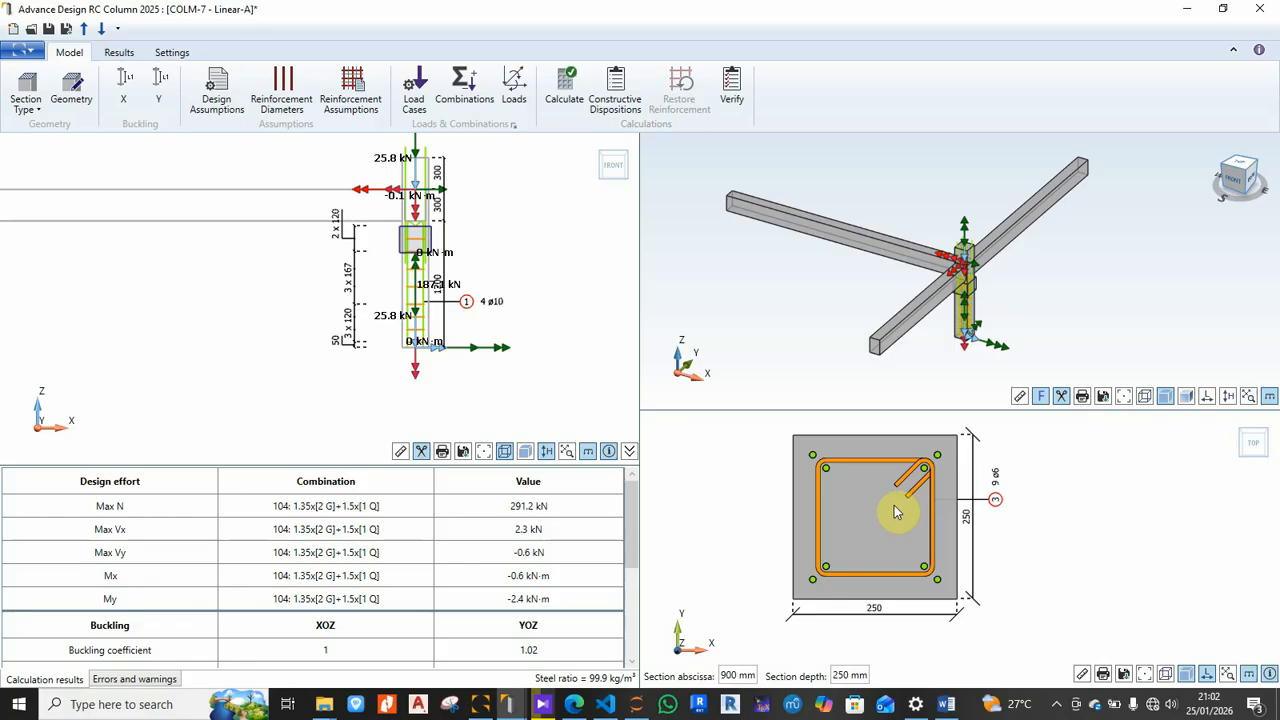
scroll(143, 602, "down", 1)
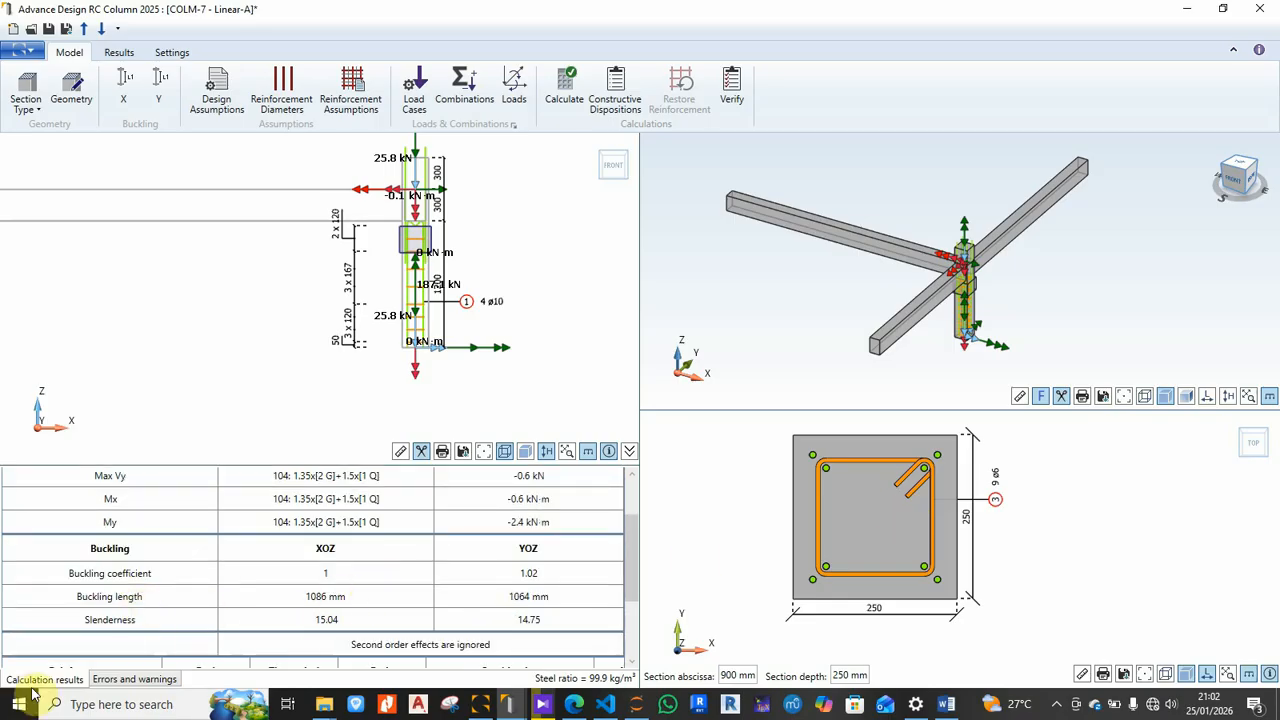
left_click(121, 681)
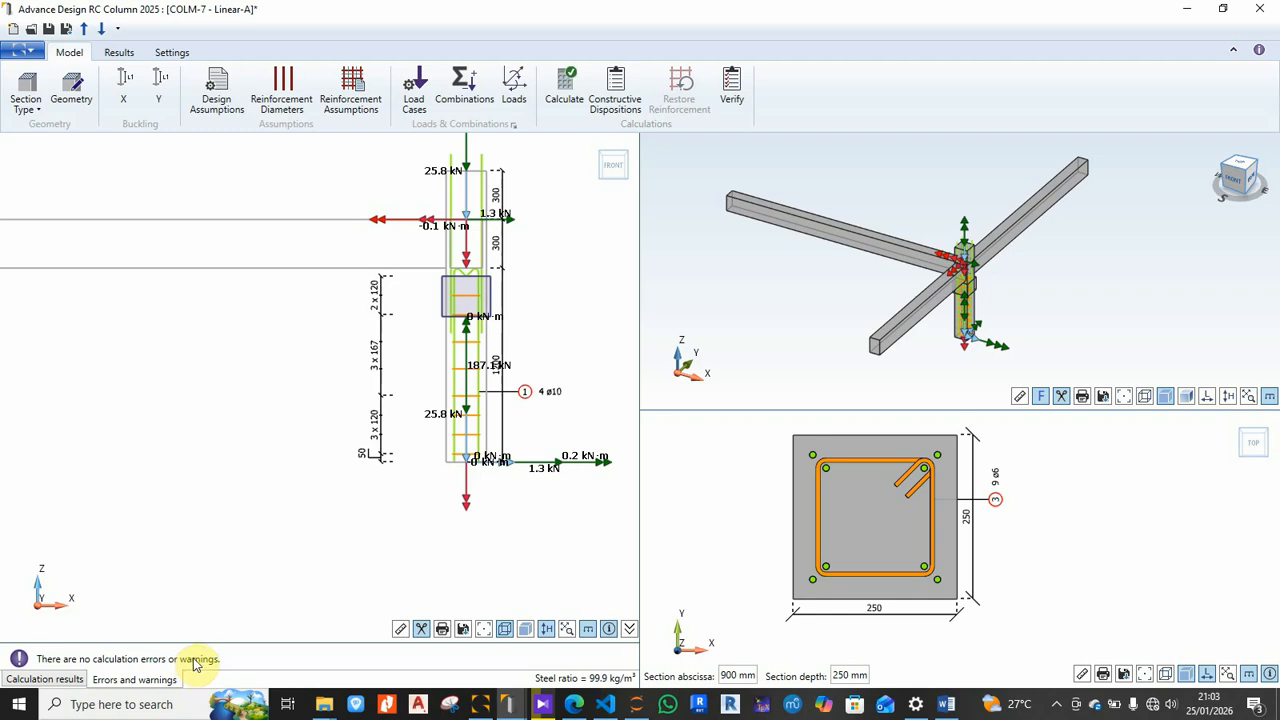
left_click(66, 680)
scroll(280, 516, "up", 2)
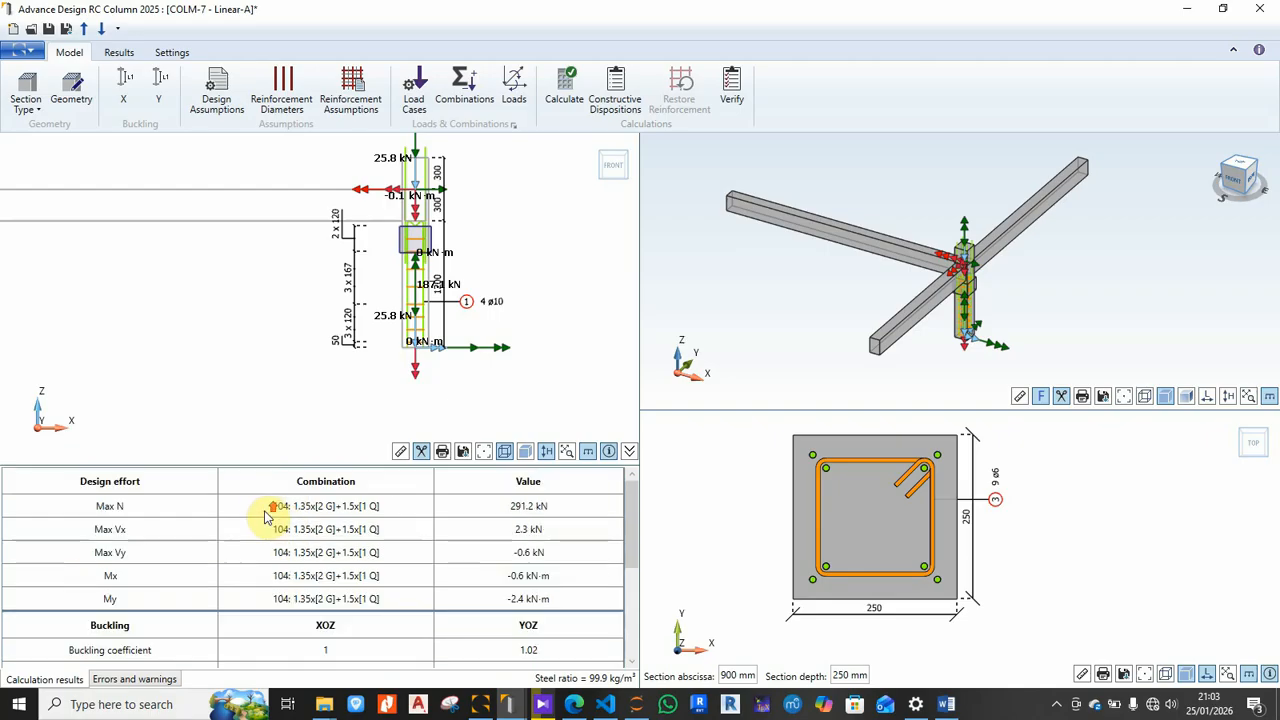
scroll(272, 520, "down", 5)
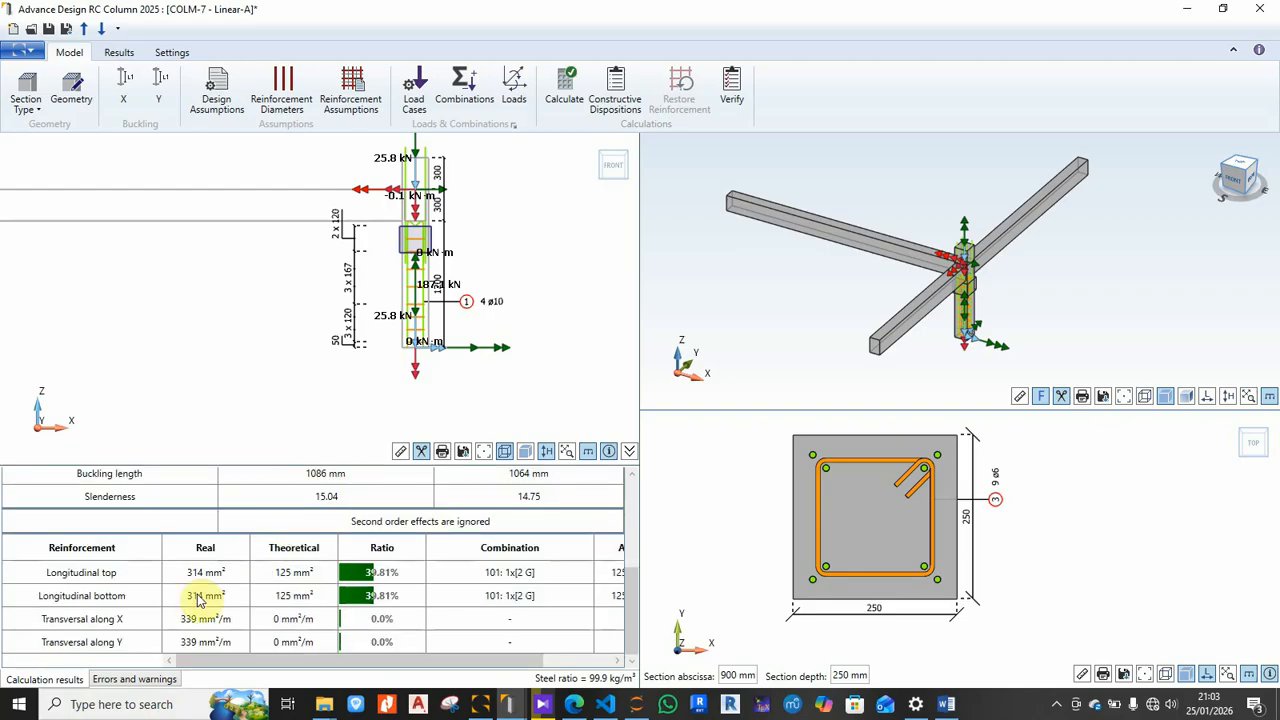
left_click(113, 680)
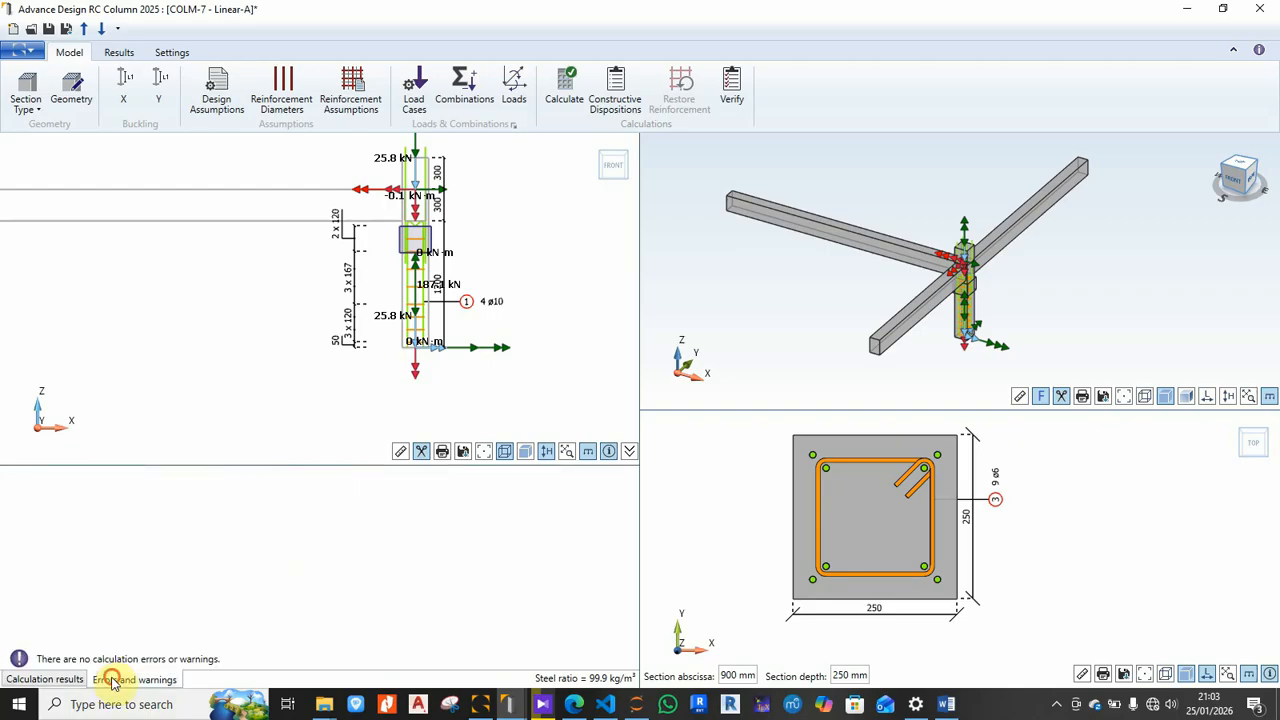
left_click(60, 680)
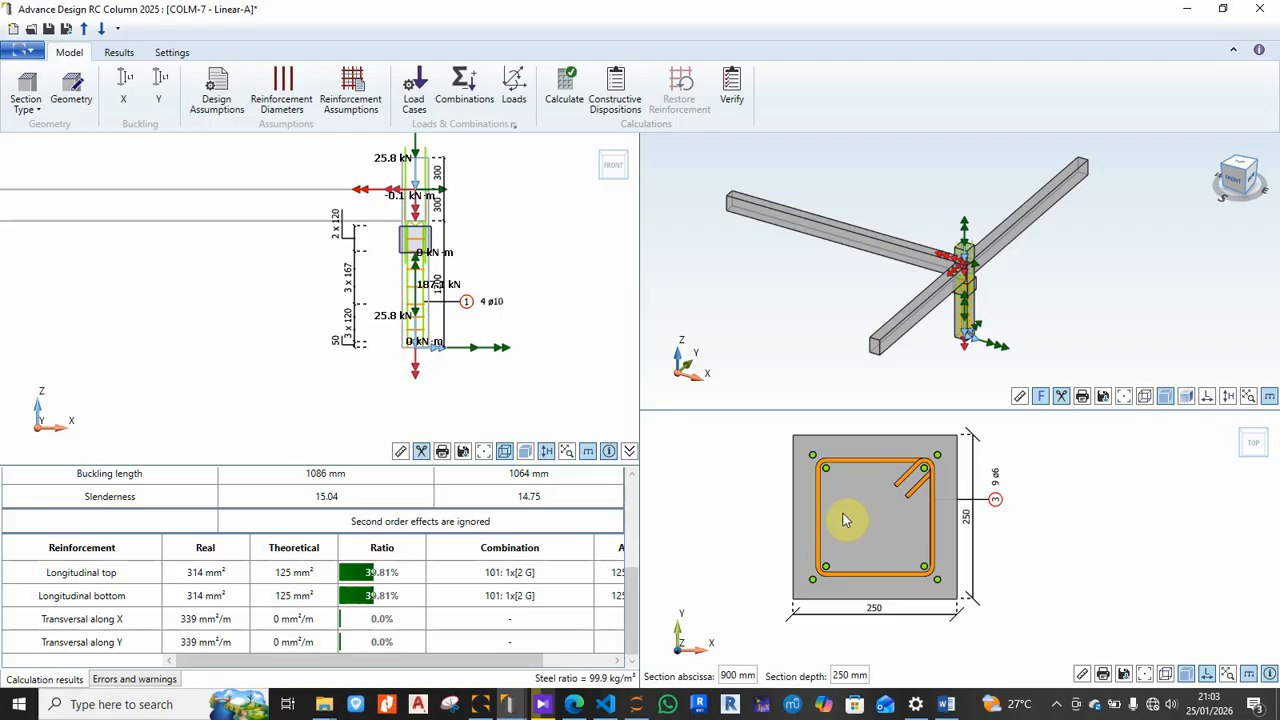
scroll(891, 533, "up", 3)
scroll(891, 535, "down", 3)
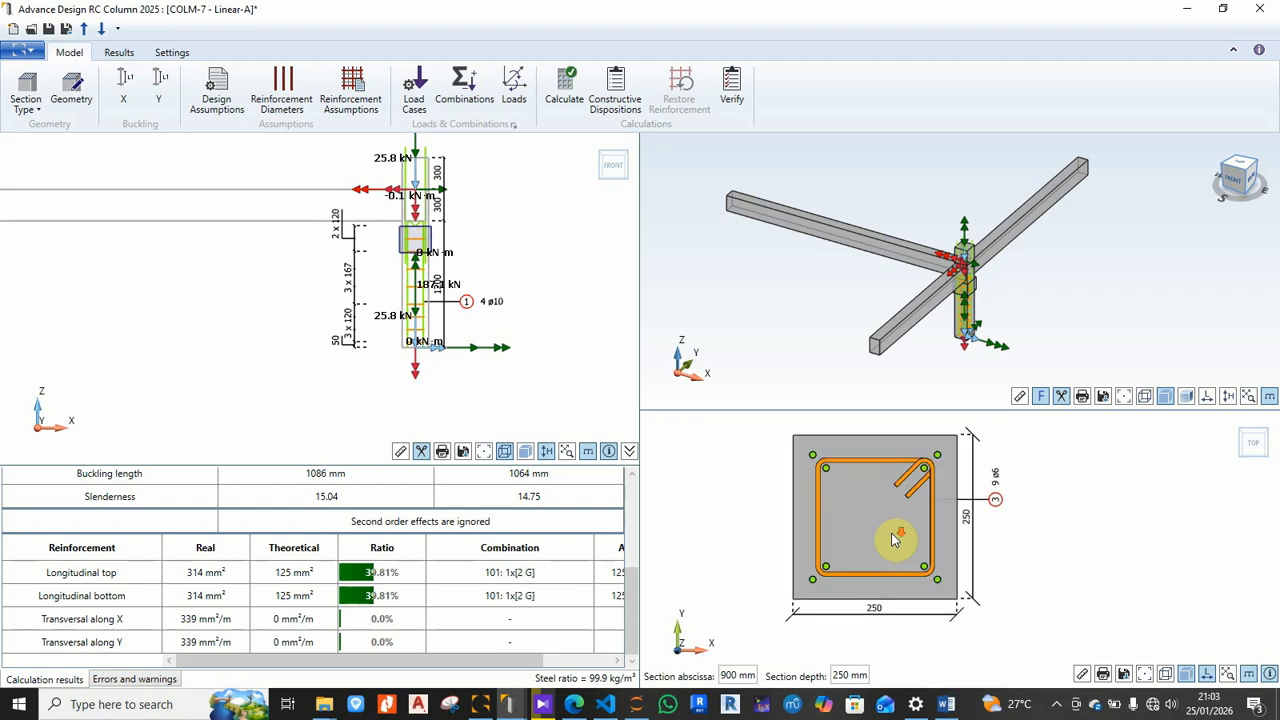
scroll(1014, 297, "up", 5)
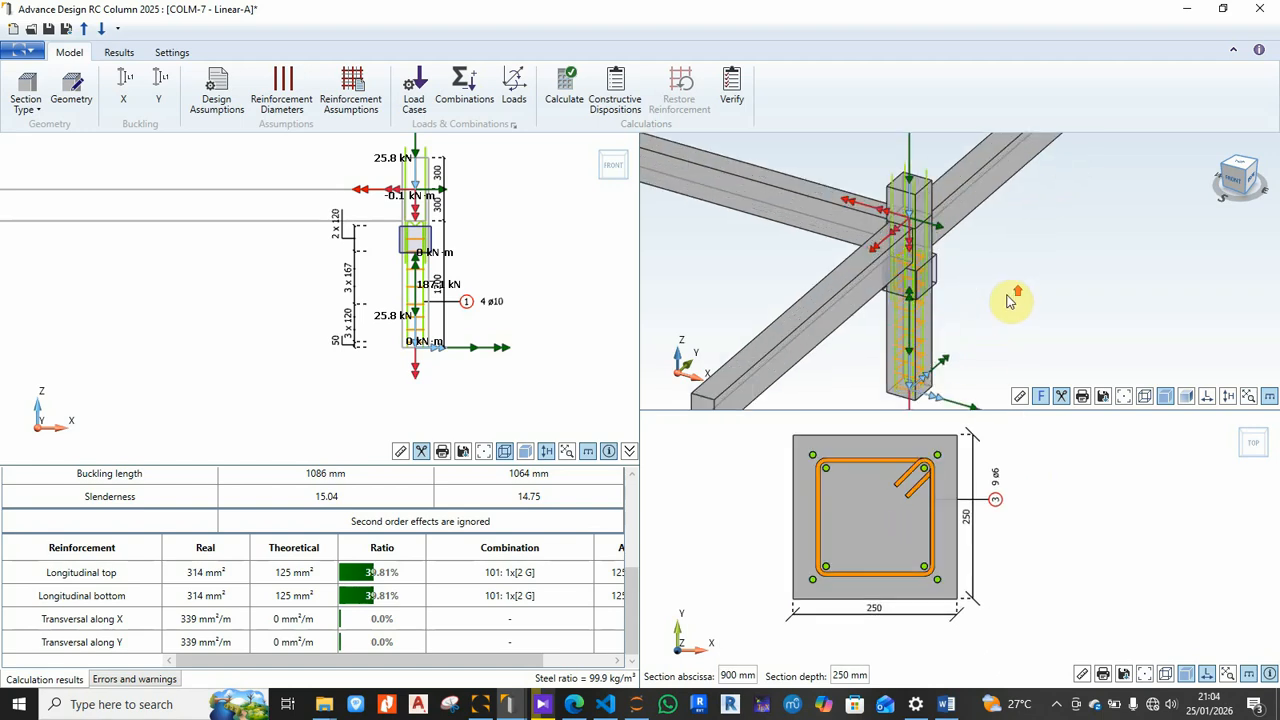
scroll(903, 262, "up", 5)
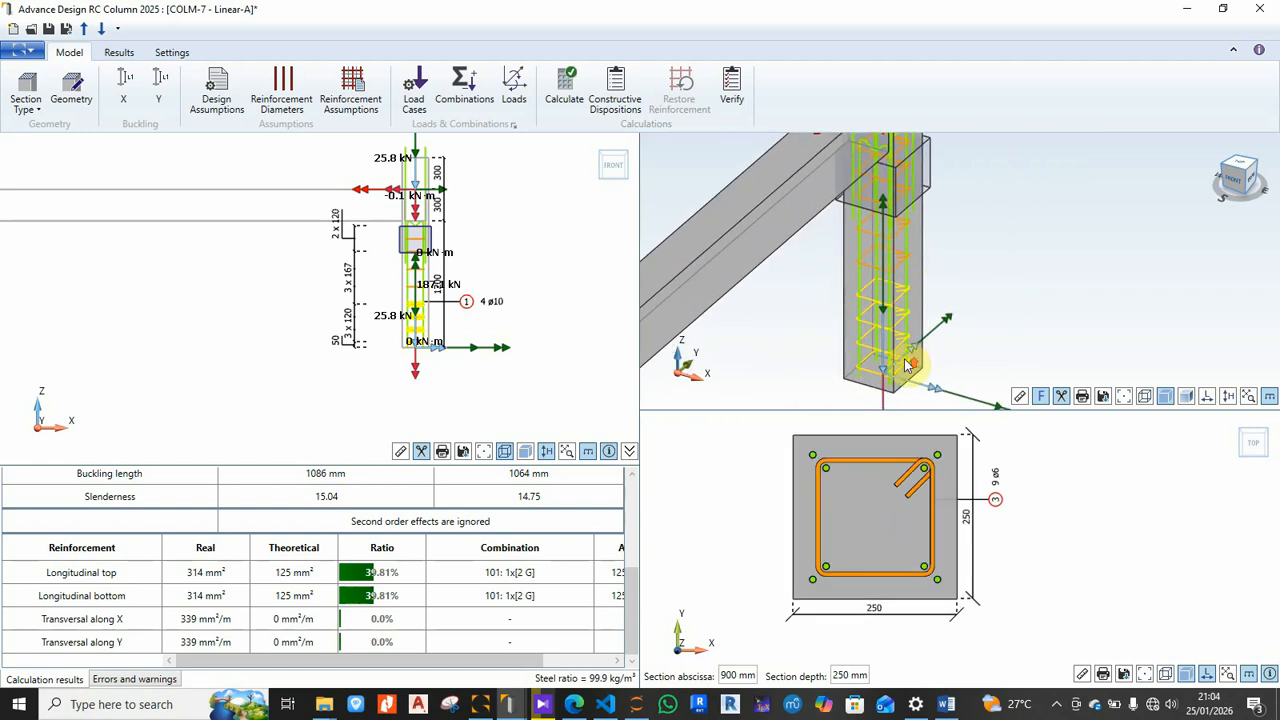
scroll(909, 305, "down", 5)
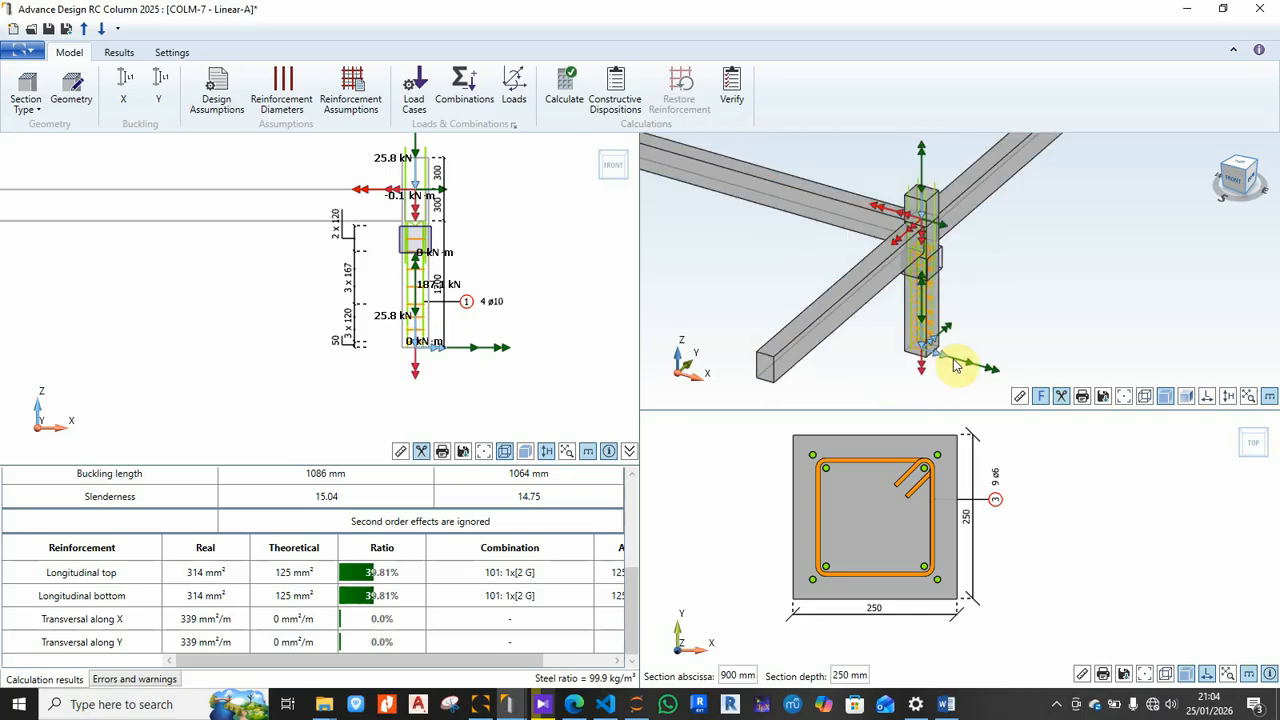
scroll(960, 289, "up", 3)
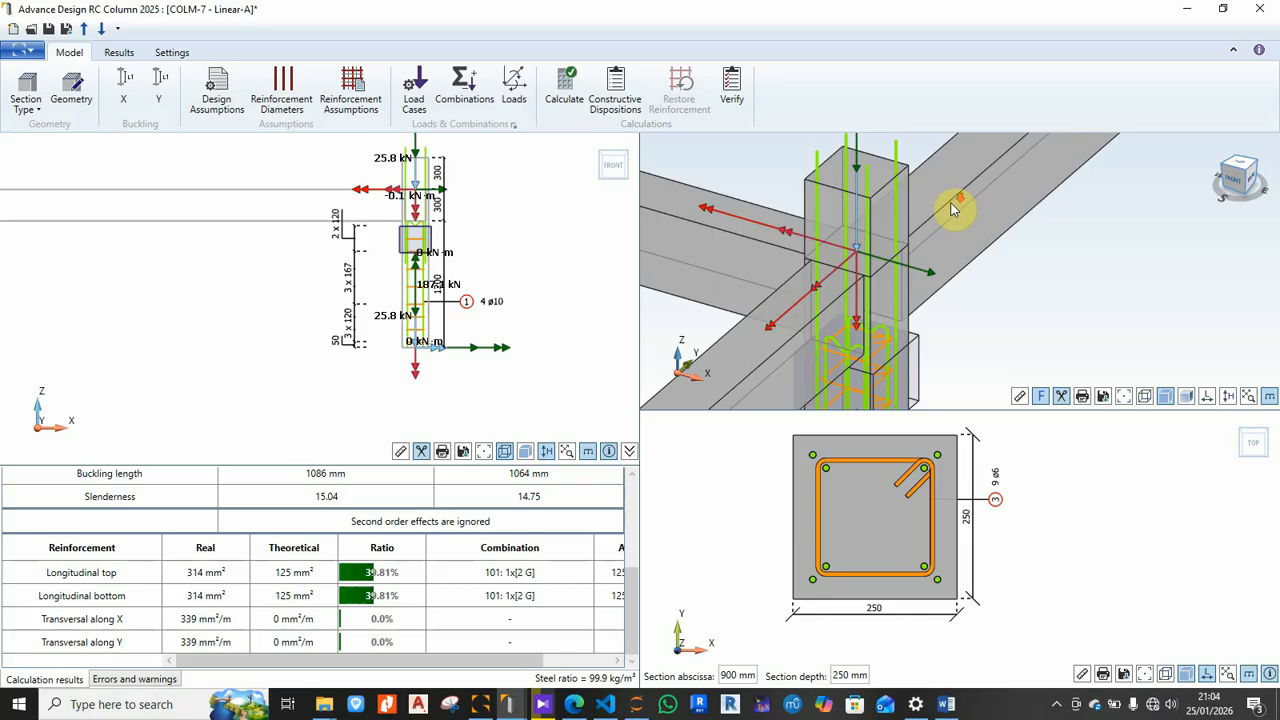
scroll(952, 210, "down", 3)
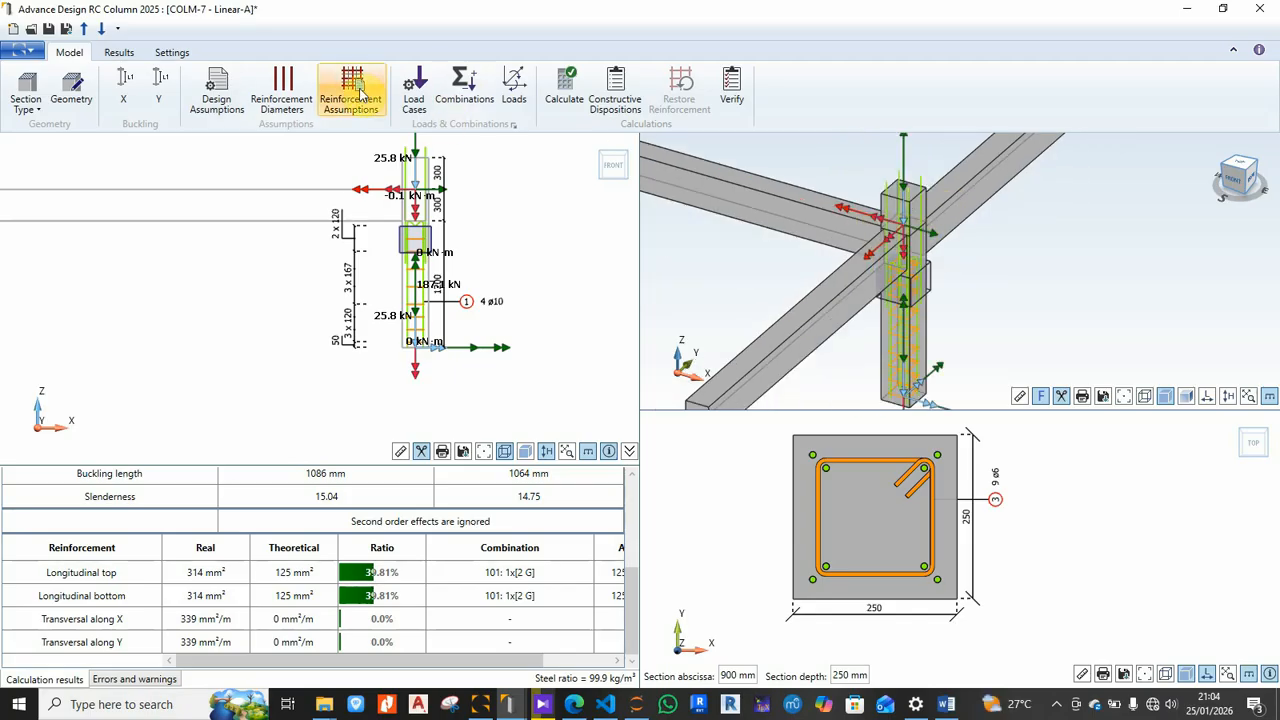
Step: Switch longitudinal reinforcement to a user-defined number of bars with 3 bars along X
left_click(348, 105)
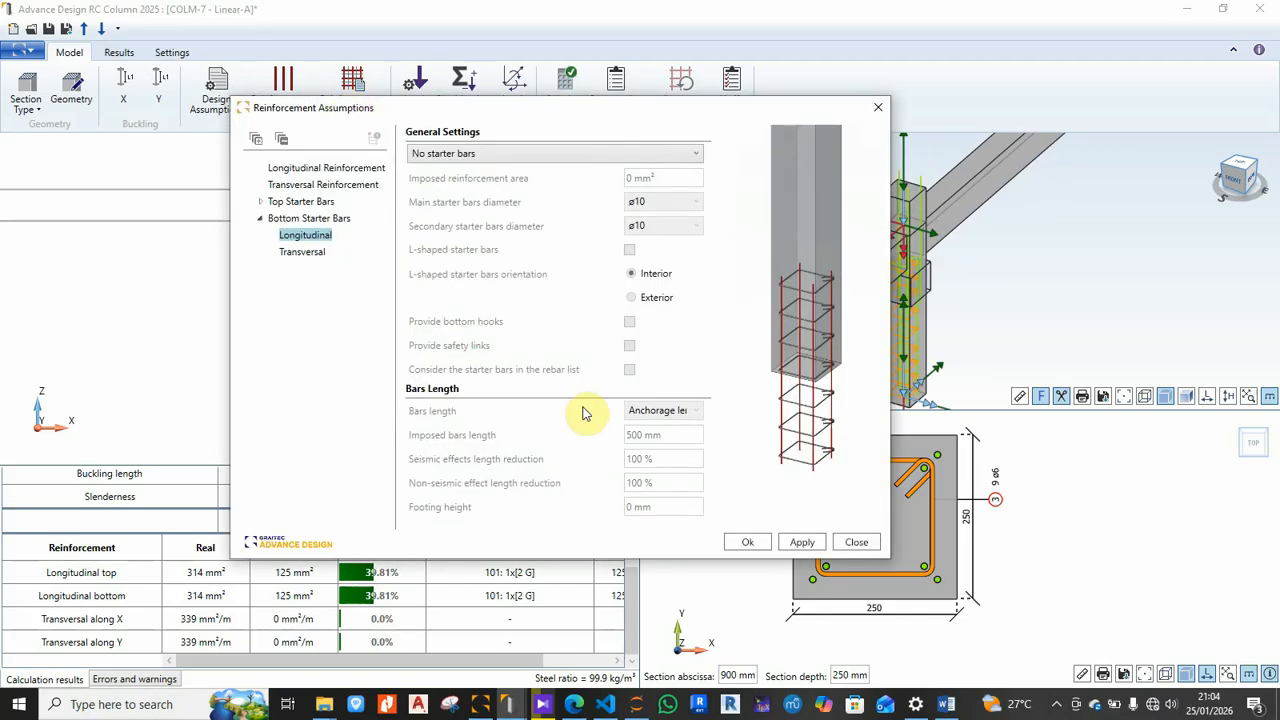
left_click(328, 168)
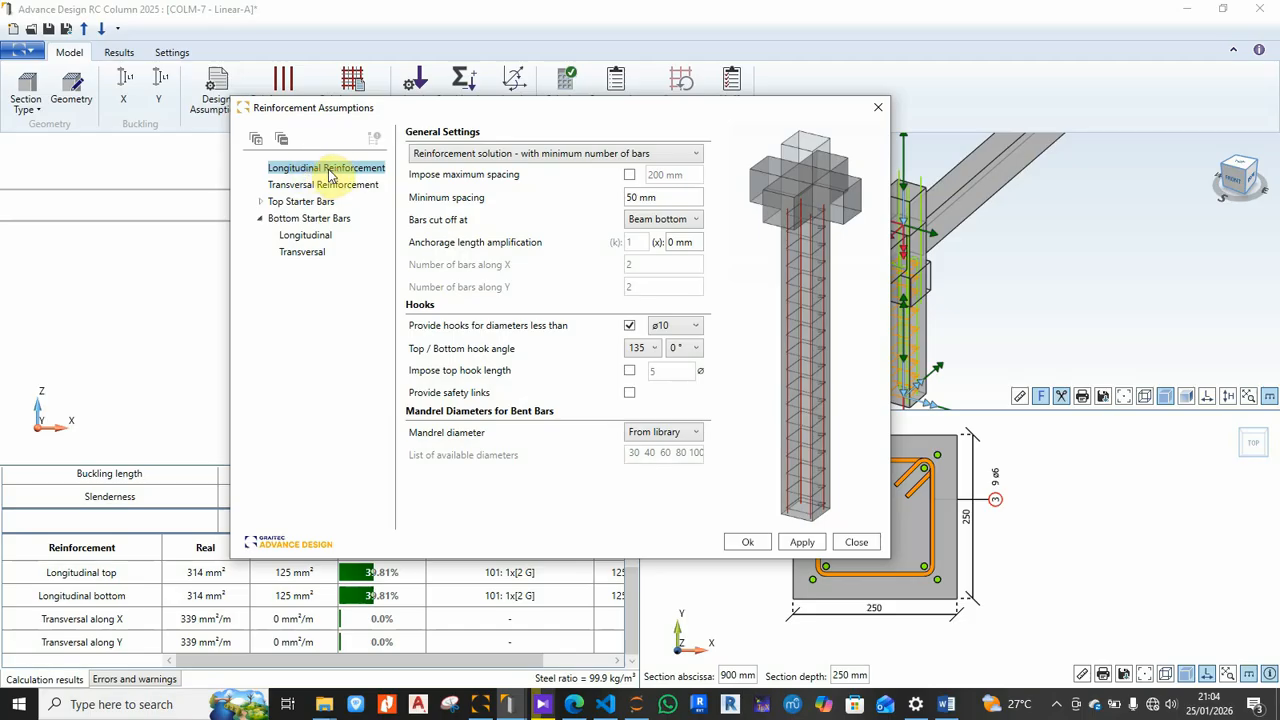
left_click(575, 154)
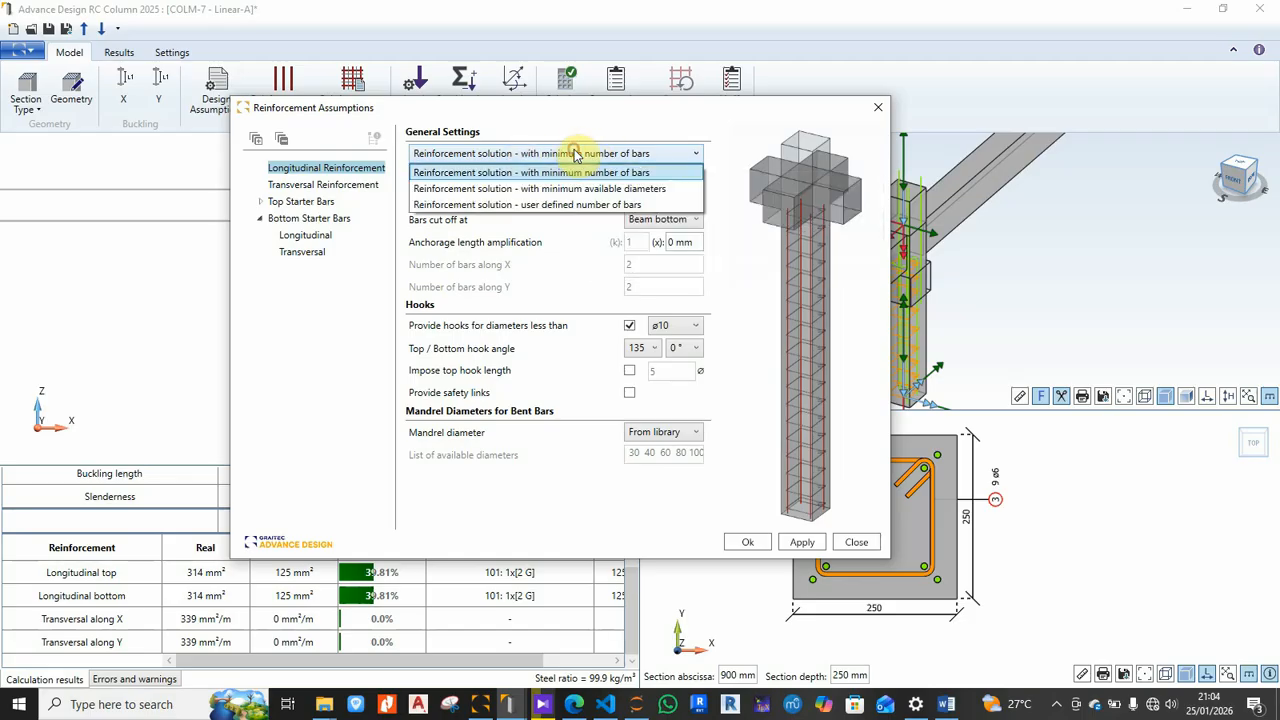
left_click(590, 206)
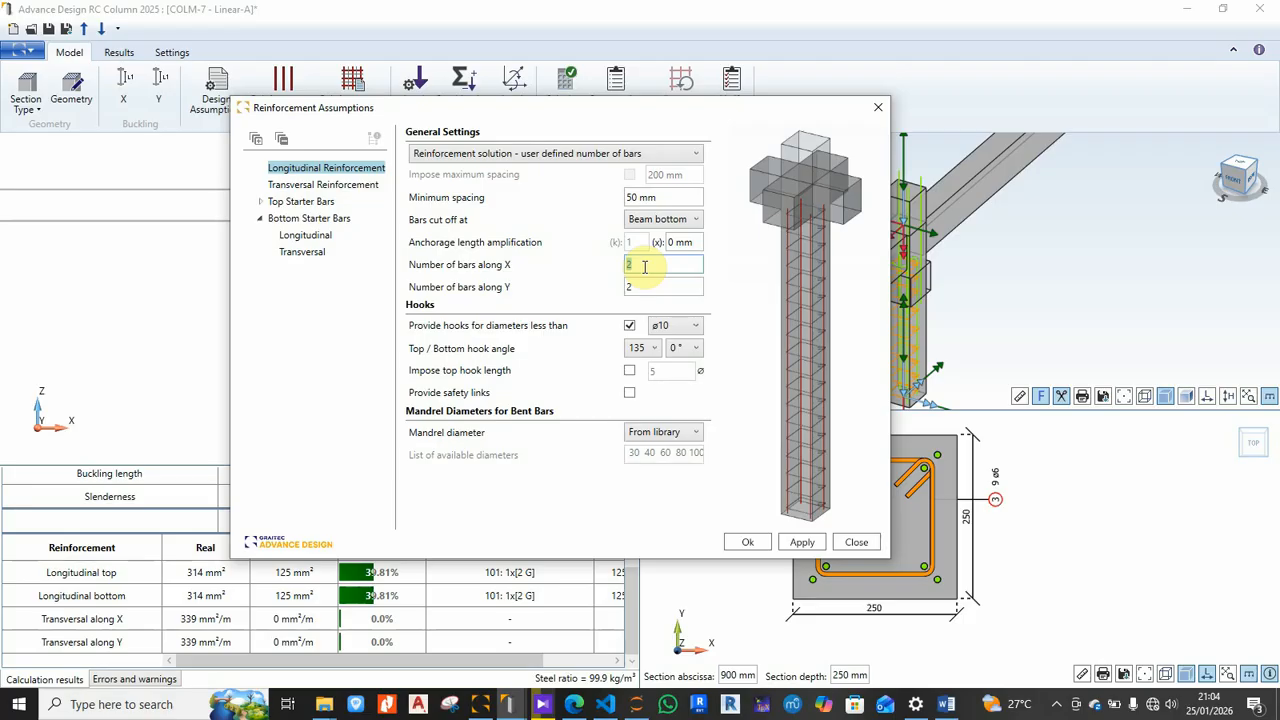
type("3")
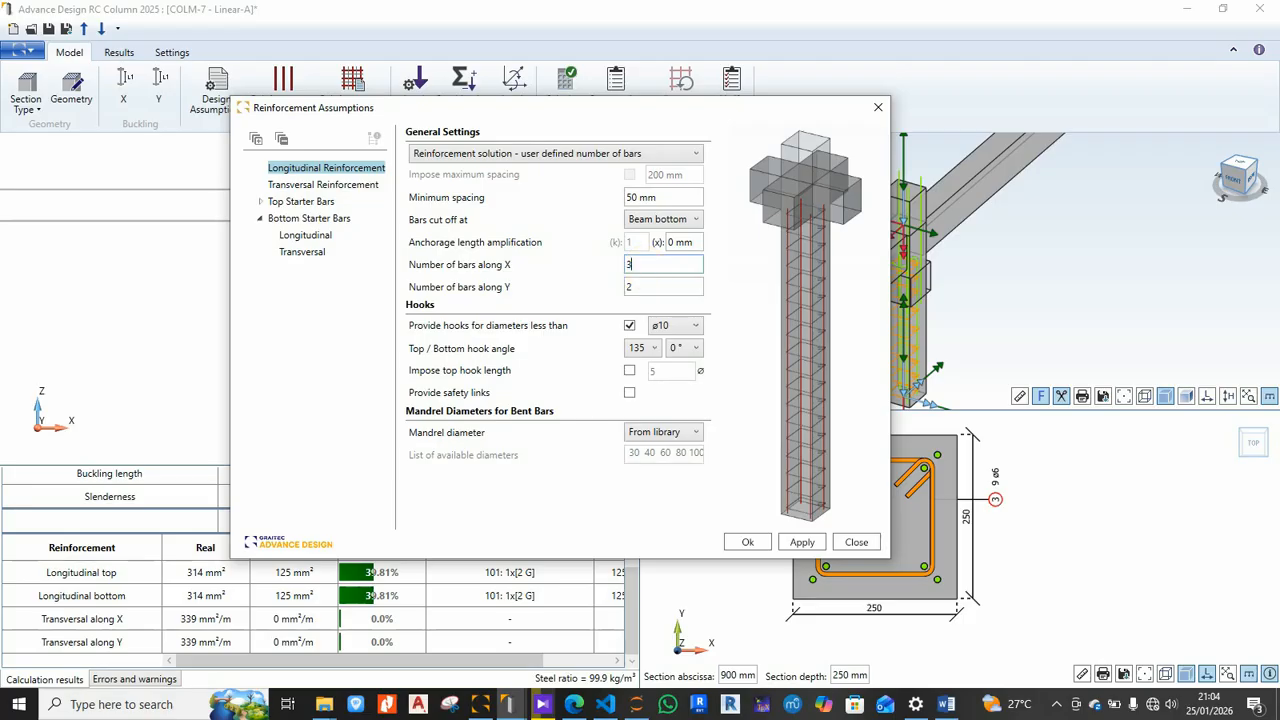
left_click(746, 541)
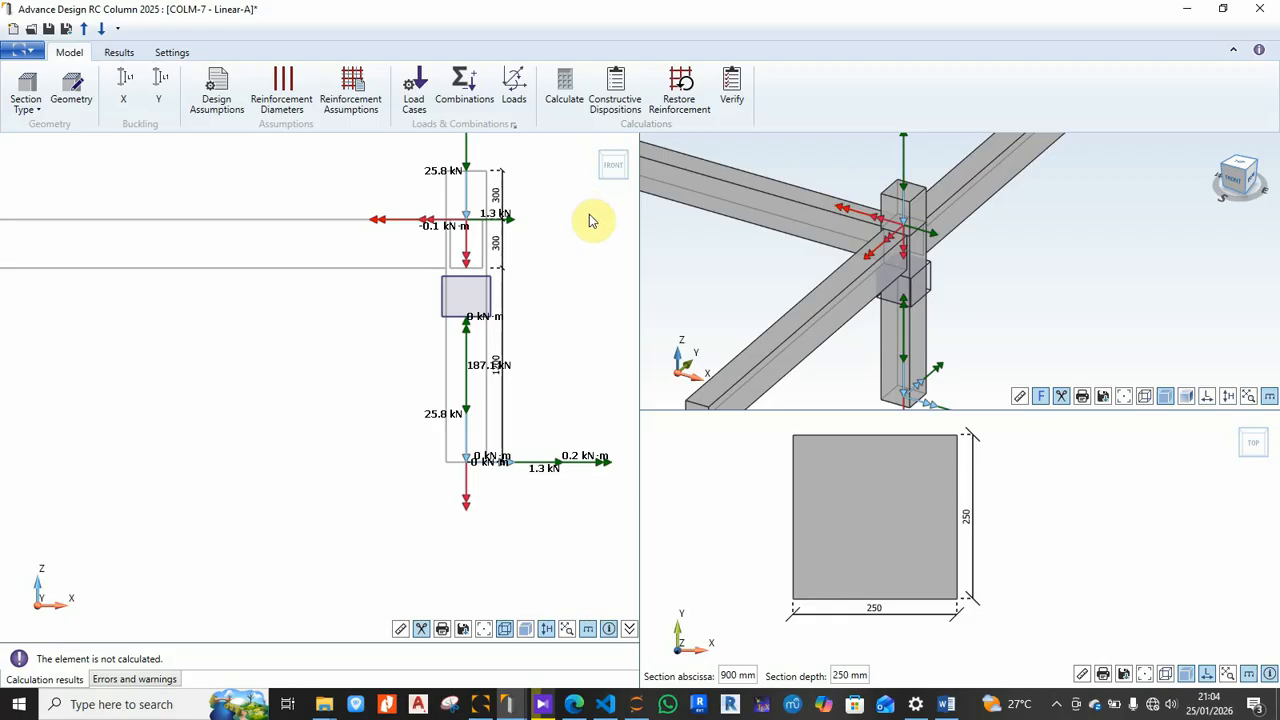
Step: Calculate the column with 3 bars along X and review the results
left_click(563, 94)
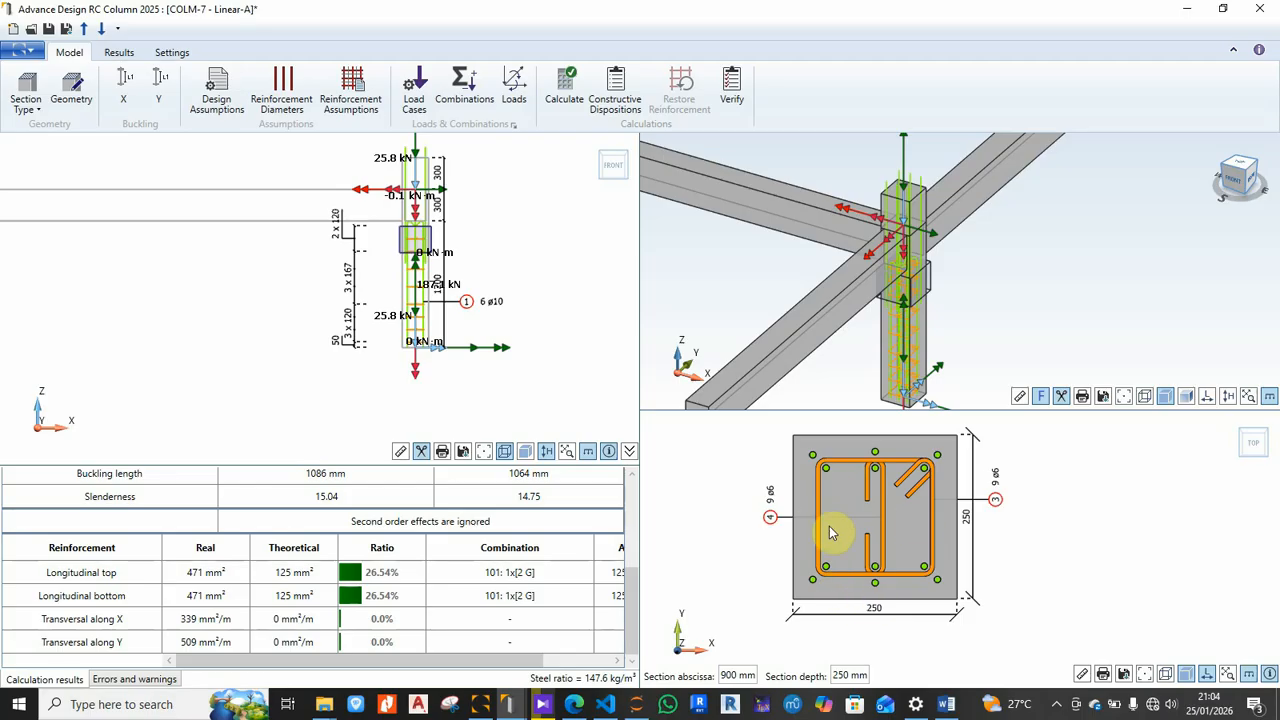
scroll(911, 296, "up", 5)
scroll(912, 300, "down", 3)
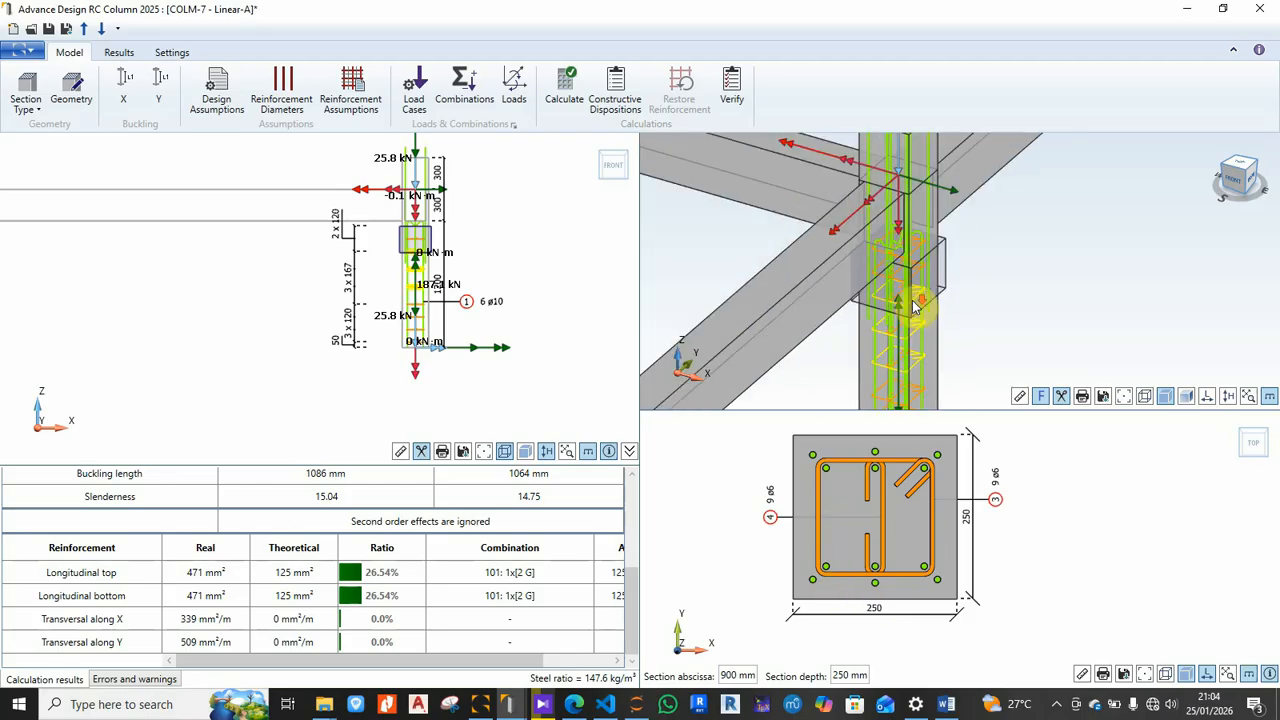
scroll(912, 305, "down", 1)
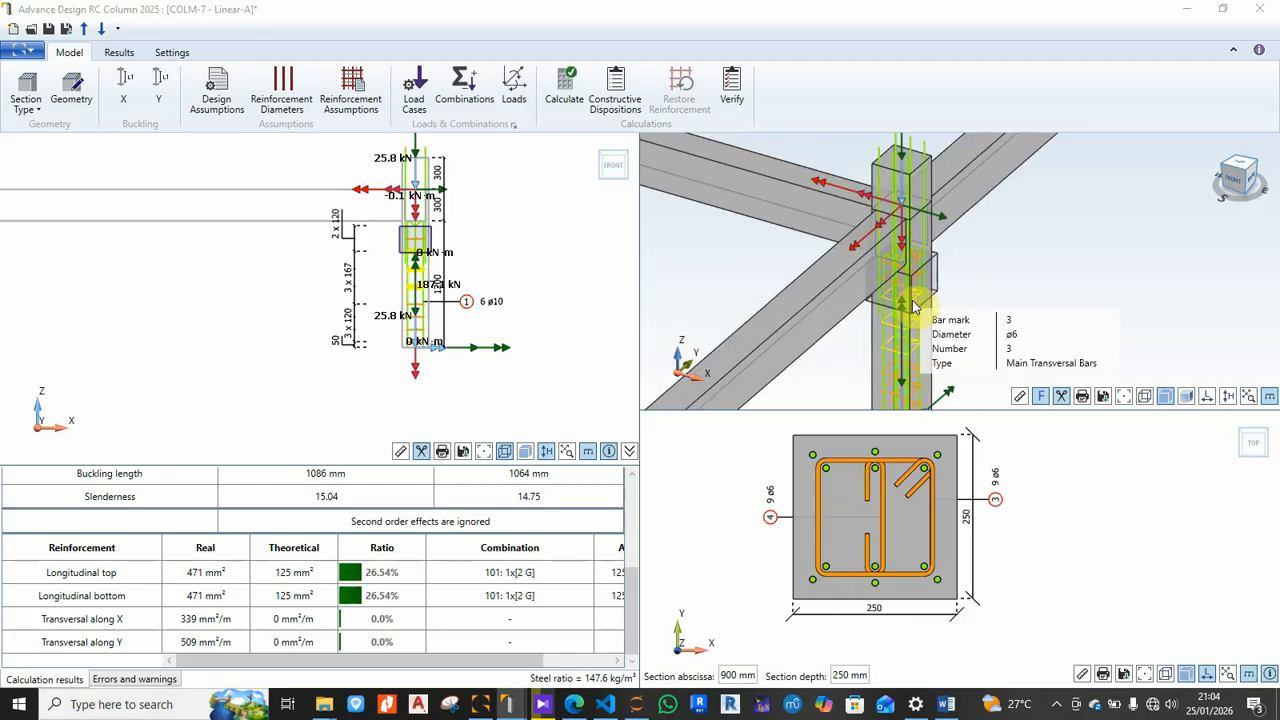
left_click(351, 92)
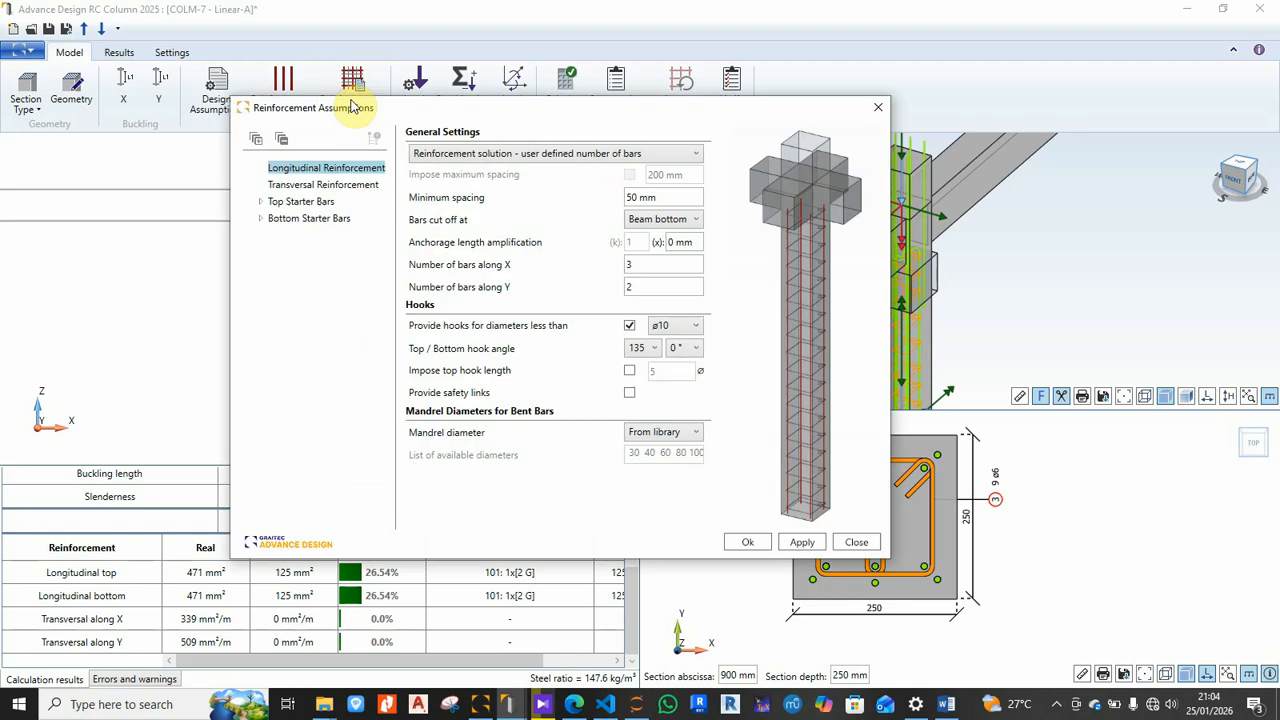
left_click(878, 107)
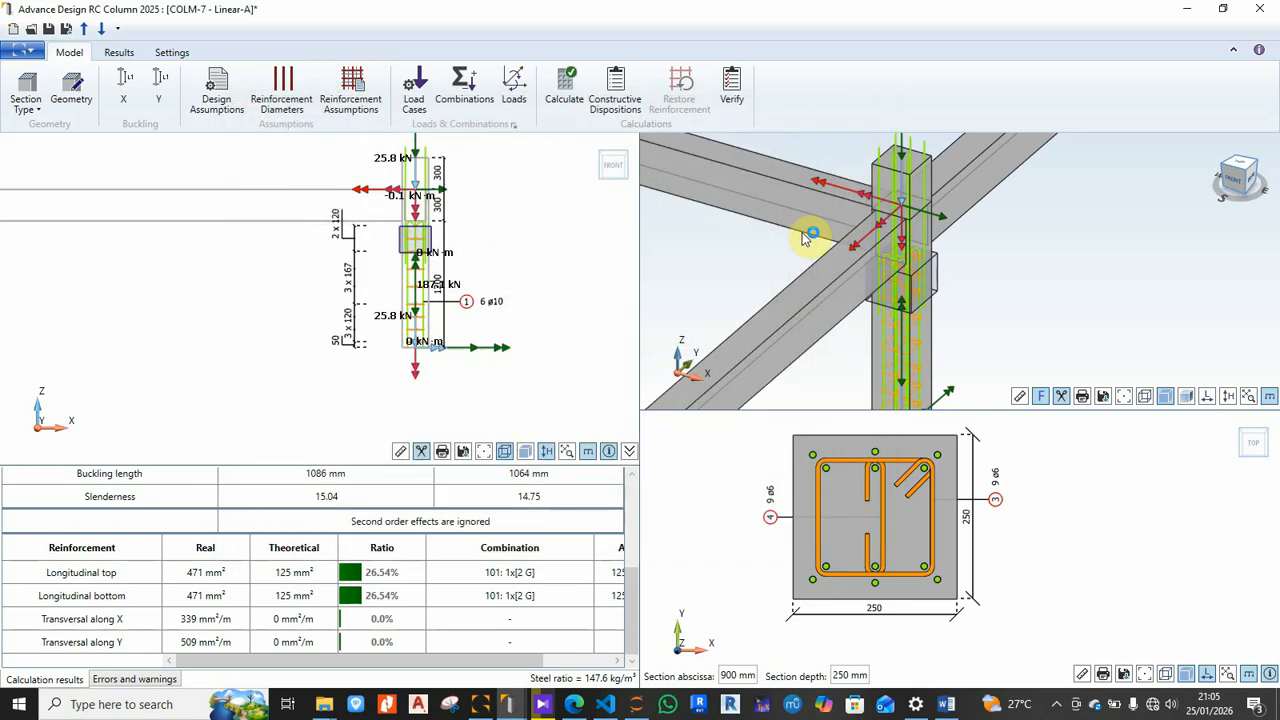
Step: Reset bars along X to 2 and recalculate, giving 4 ø10 bars at 99.9 kg/m³
left_click(351, 90)
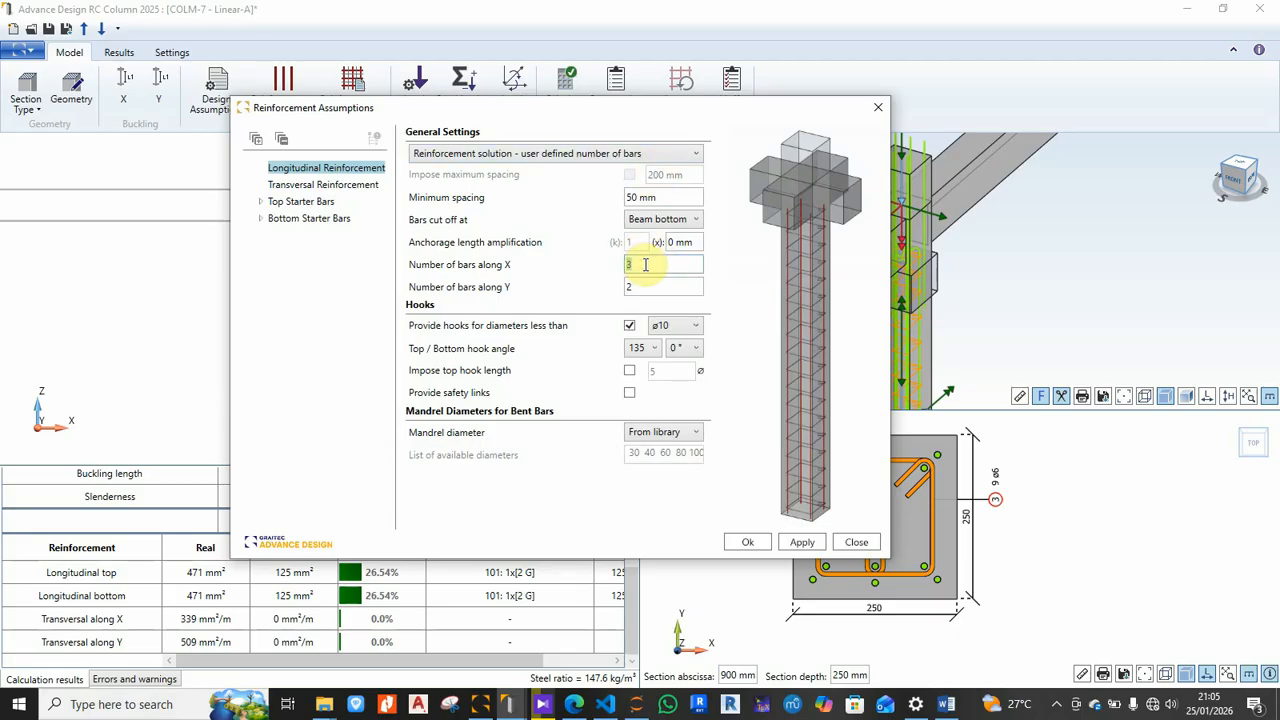
type("2")
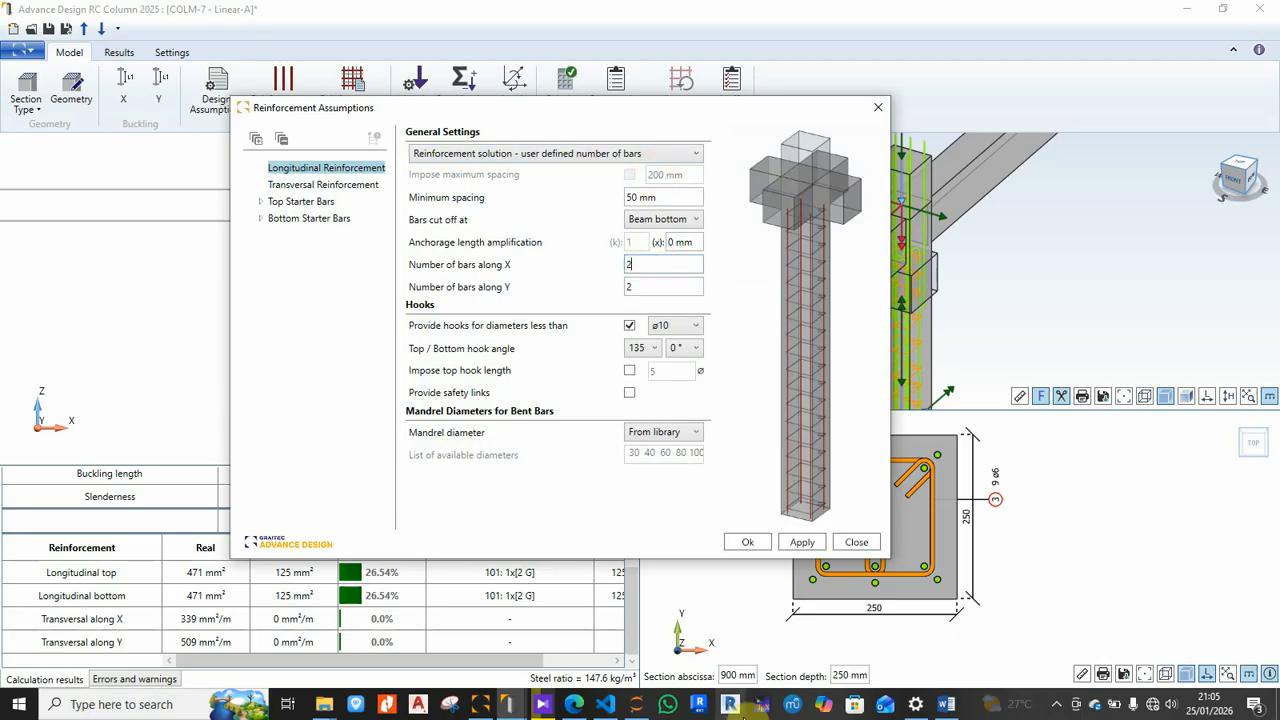
left_click(747, 542)
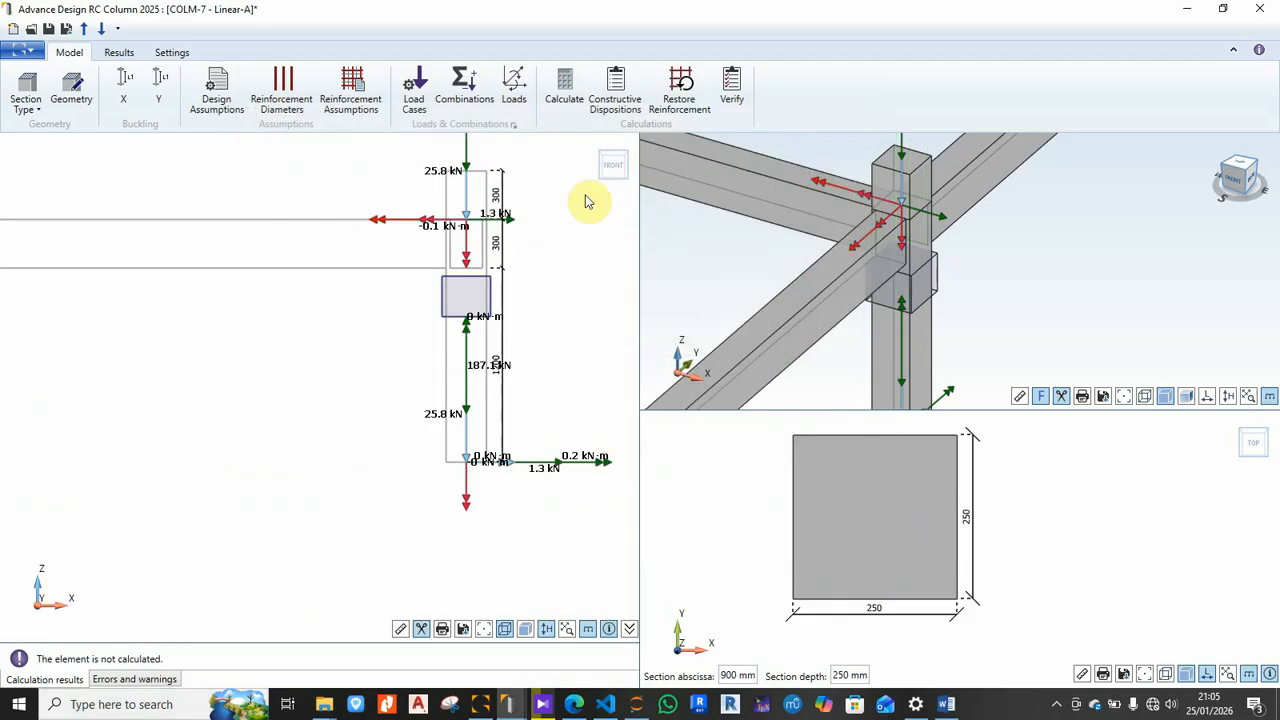
left_click(566, 88)
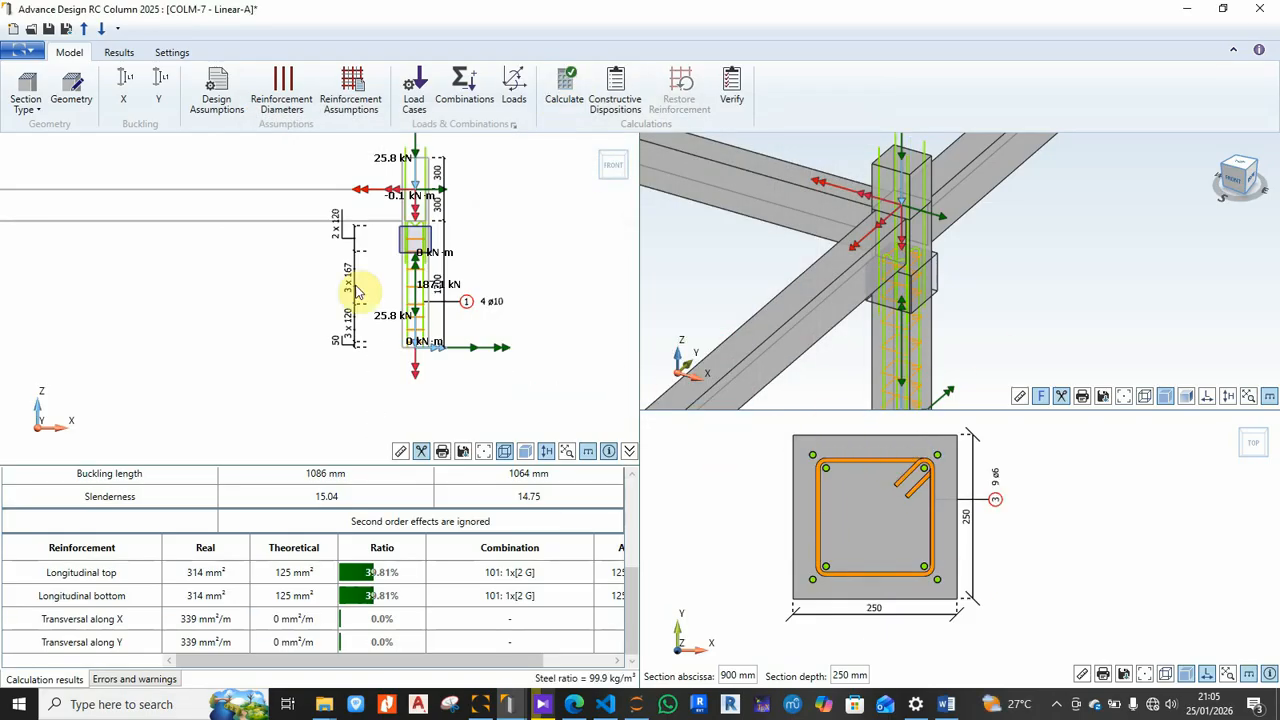
Step: Switch Advance Design RC Column to the Results ribbon for the calculated column
left_click(120, 55)
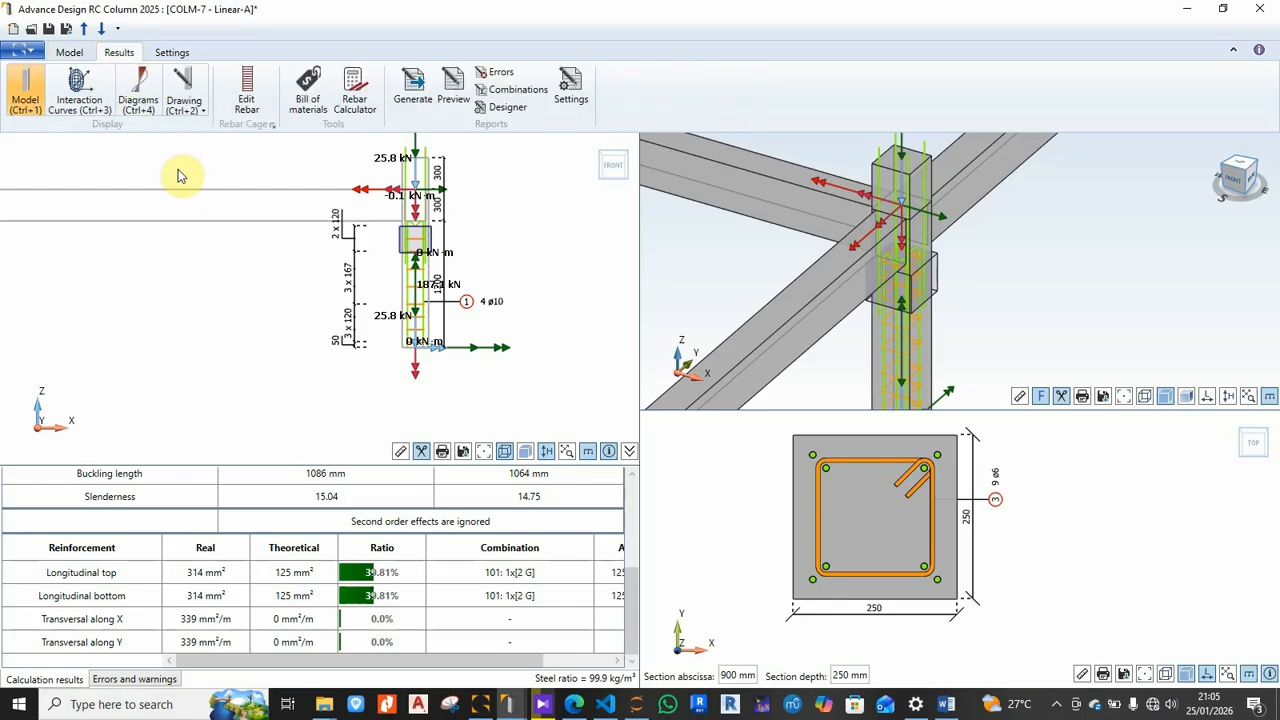
Step: Show the column's N-M interaction curves, then its N, Vx, Vy, Mx, My and Mz diagrams
left_click(68, 82)
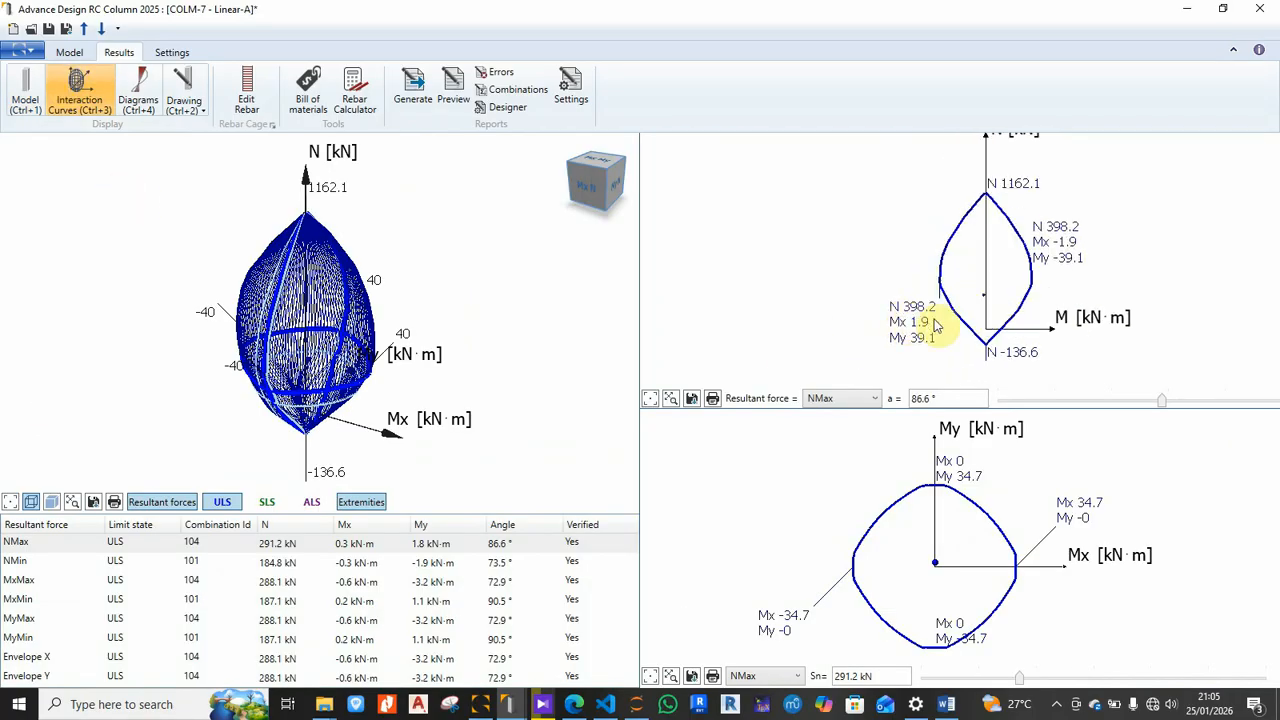
middle_click_drag(1023, 349, 971, 328)
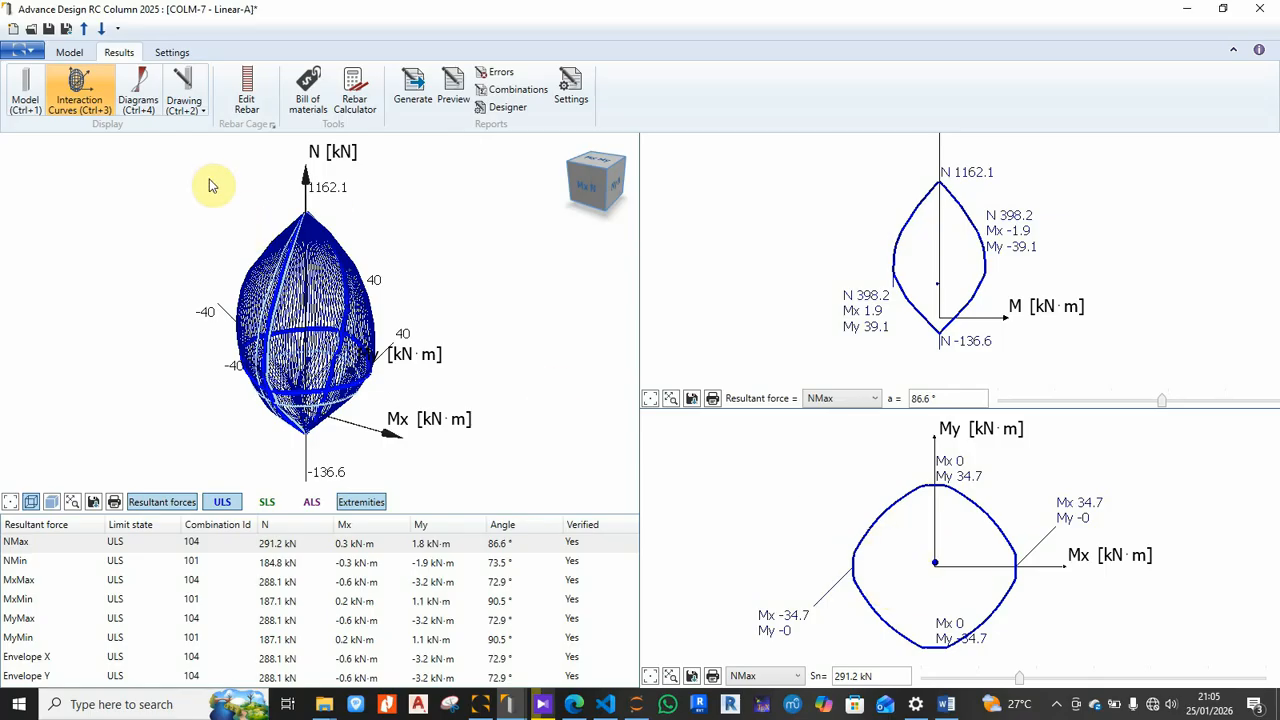
left_click(140, 84)
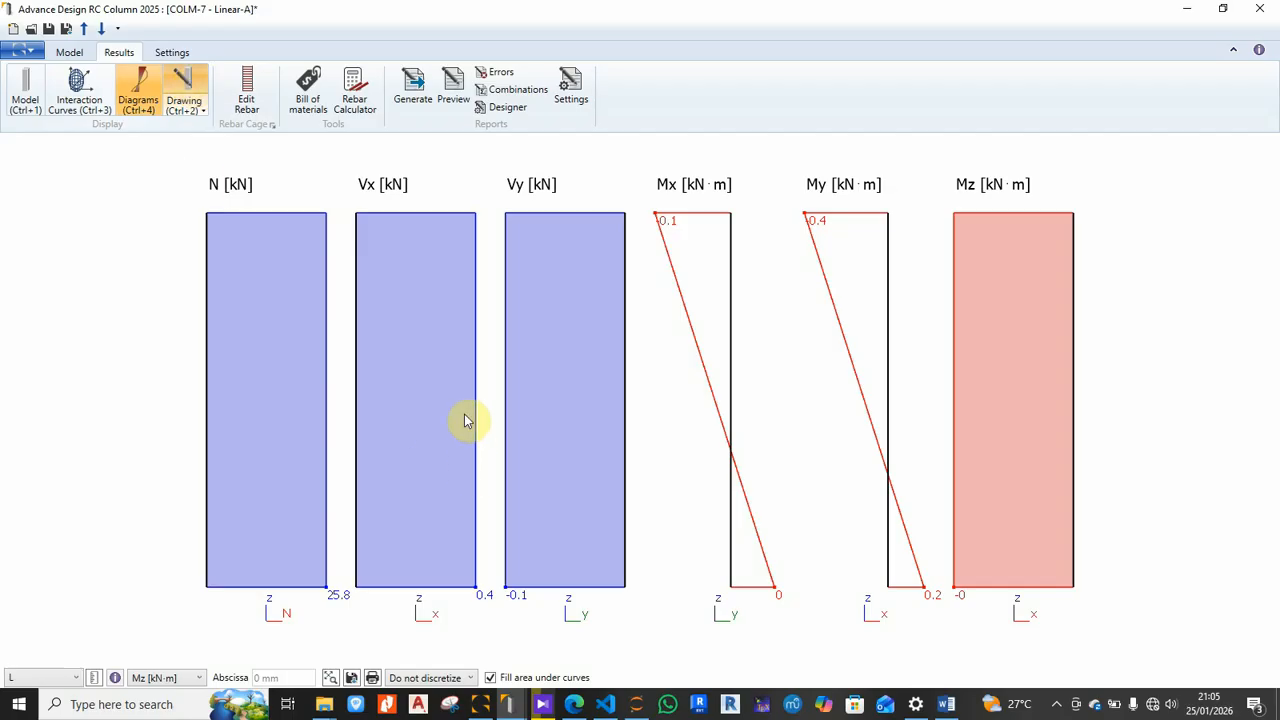
Step: Generate reinforcement drawing Sheet 1 with elevation, sections A-A and B-B, and bar schedule
left_click(192, 80)
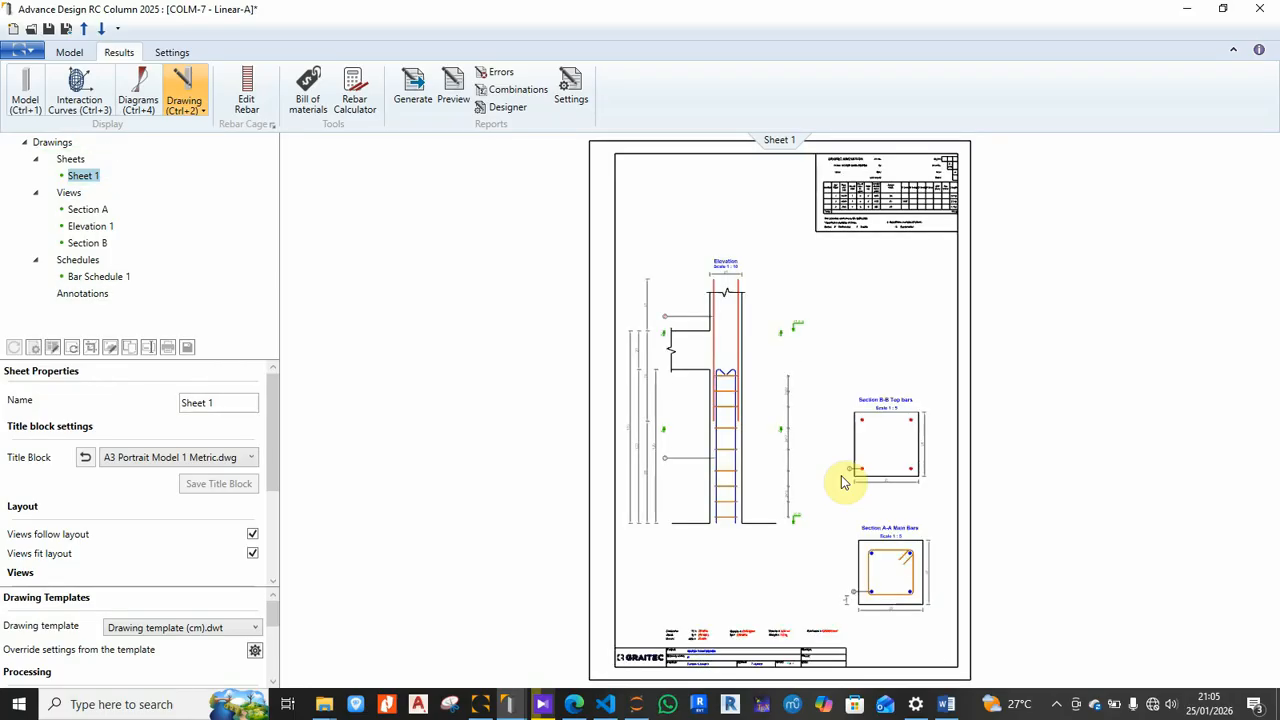
scroll(703, 360, "down", 1)
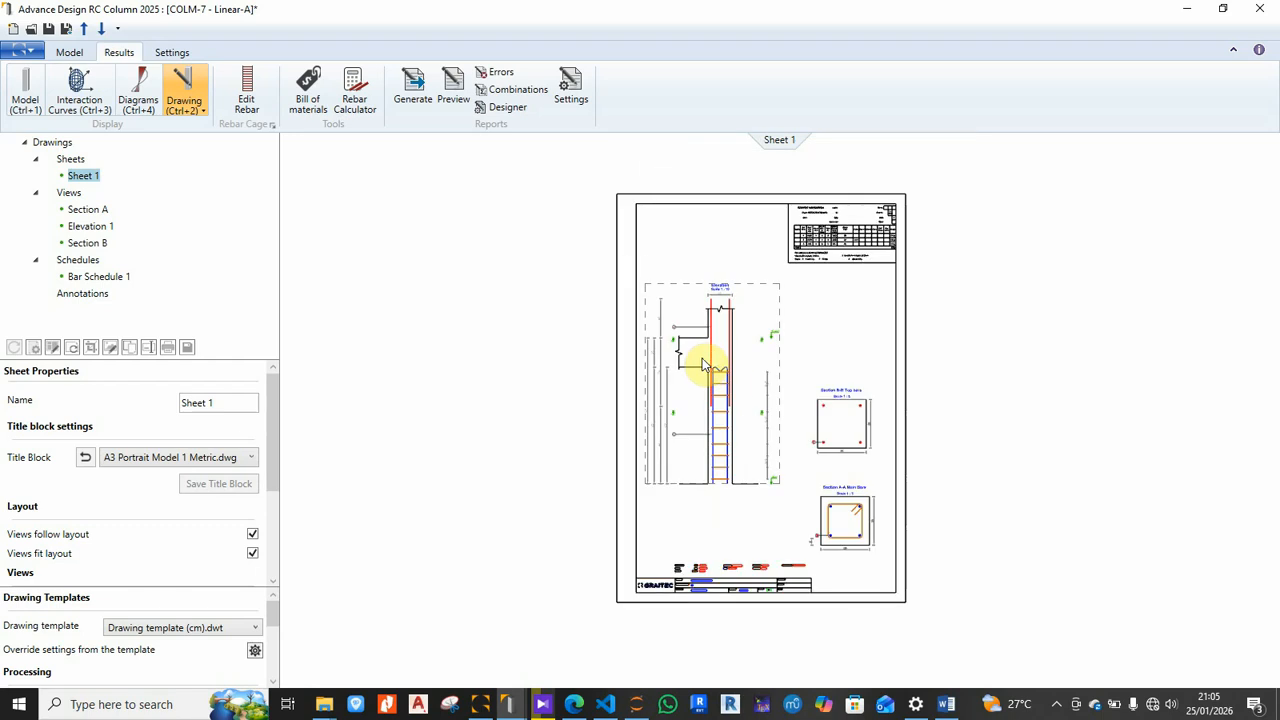
scroll(720, 430, "up", 1)
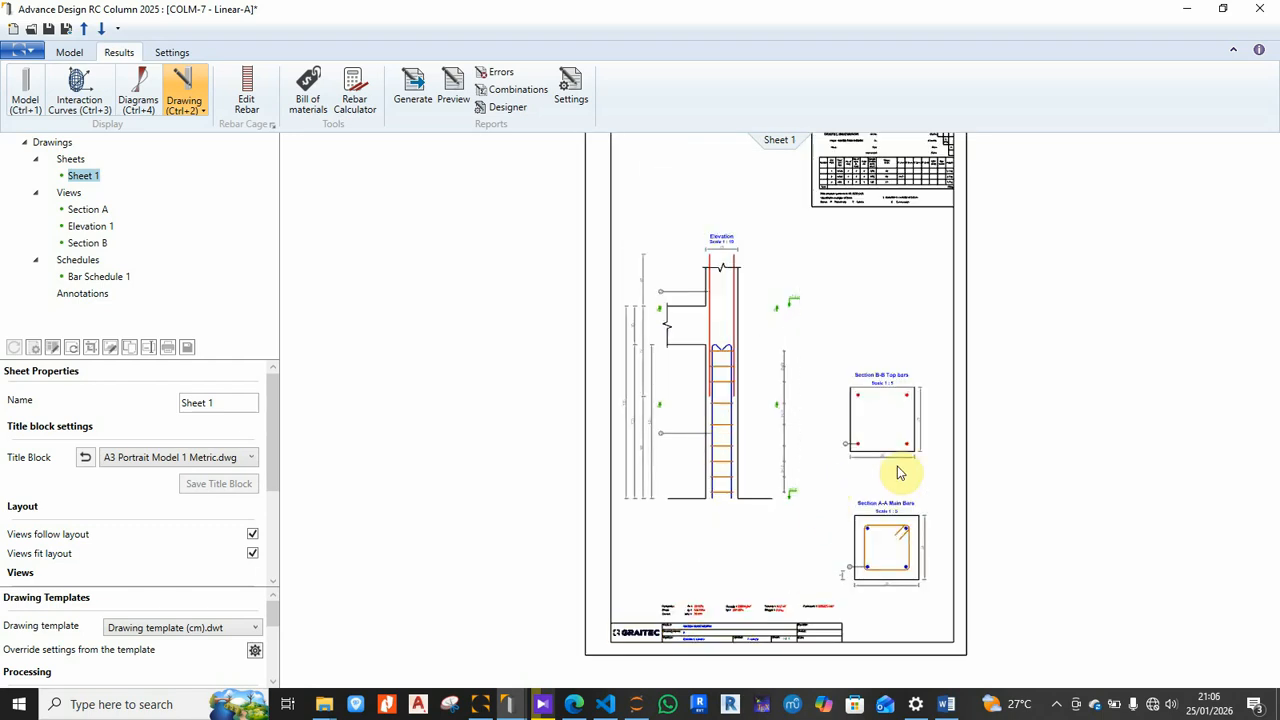
scroll(894, 491, "up", 1)
middle_click_drag(894, 491, 866, 334)
scroll(874, 471, "up", 4)
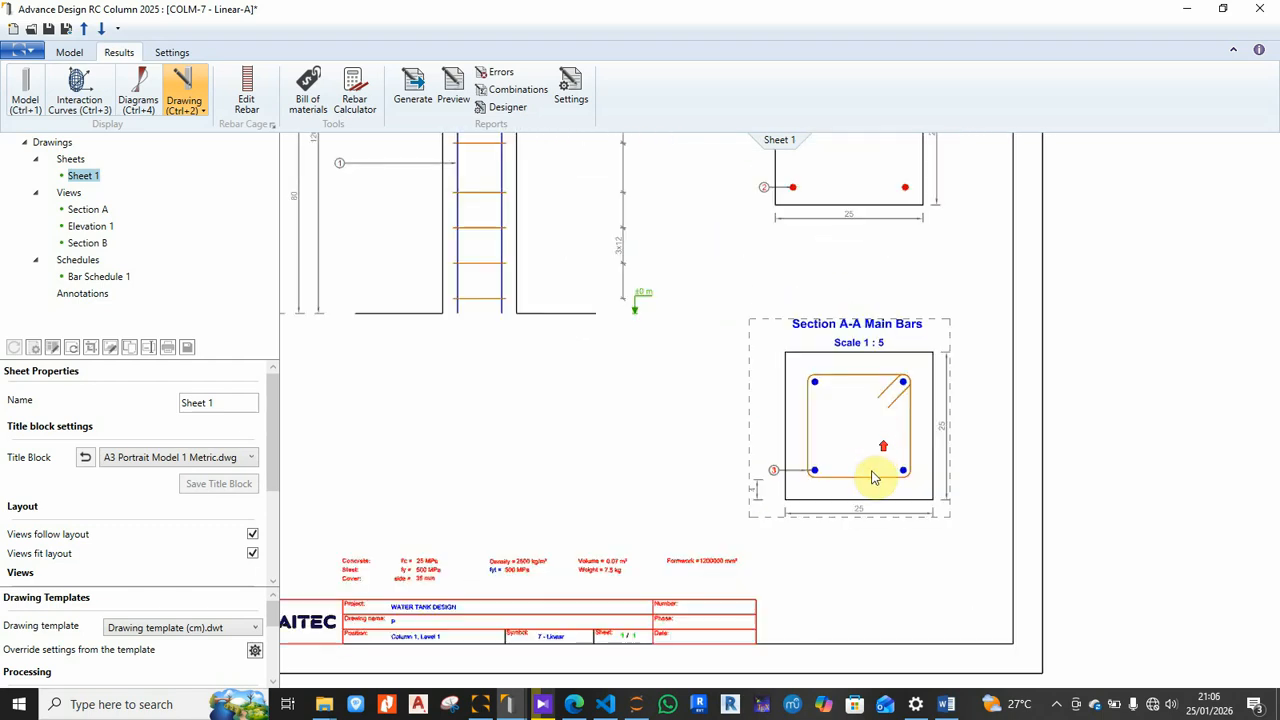
scroll(873, 478, "down", 2)
scroll(872, 470, "down", 3)
scroll(657, 523, "up", 4)
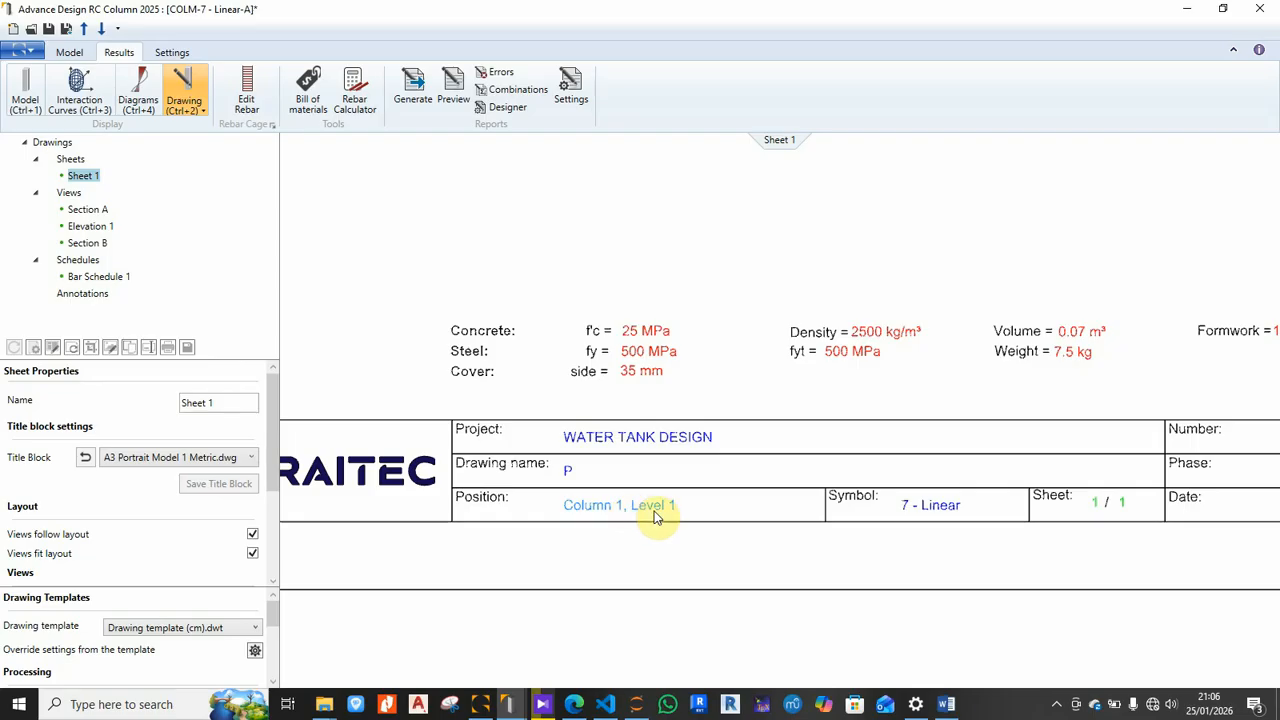
scroll(576, 544, "down", 3)
scroll(898, 528, "up", 4)
scroll(898, 528, "down", 3)
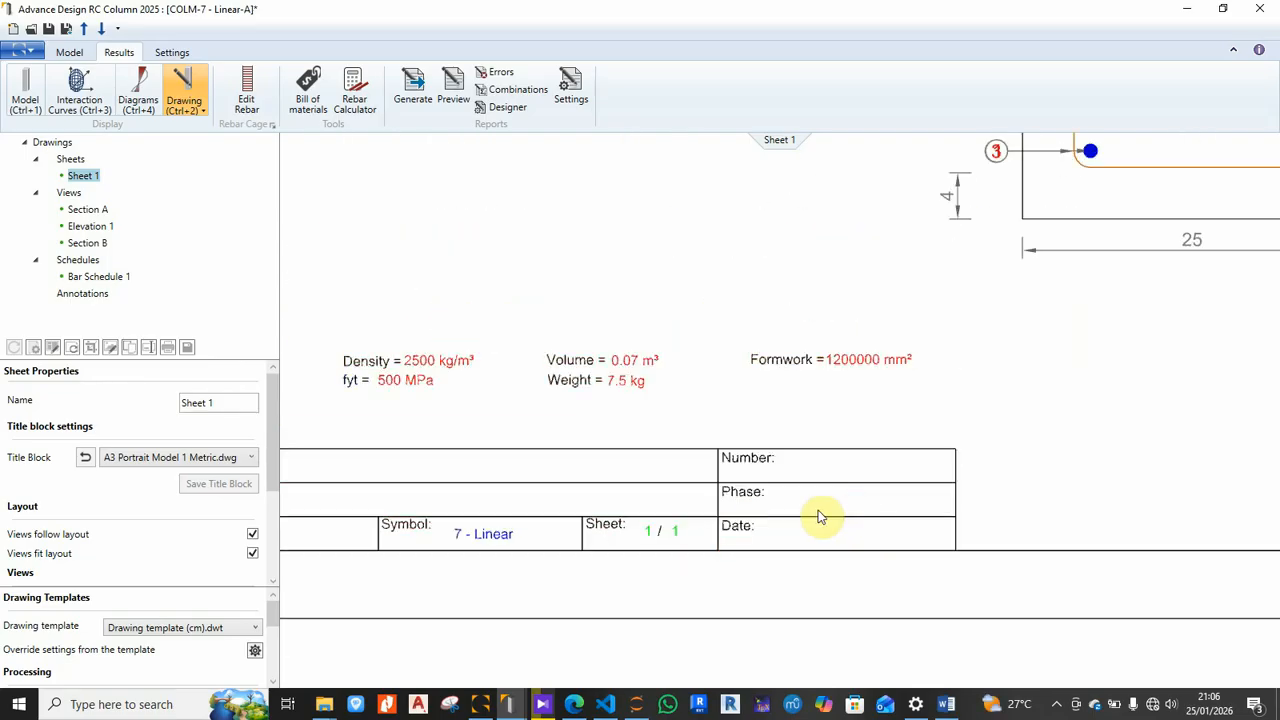
scroll(780, 537, "up", 3)
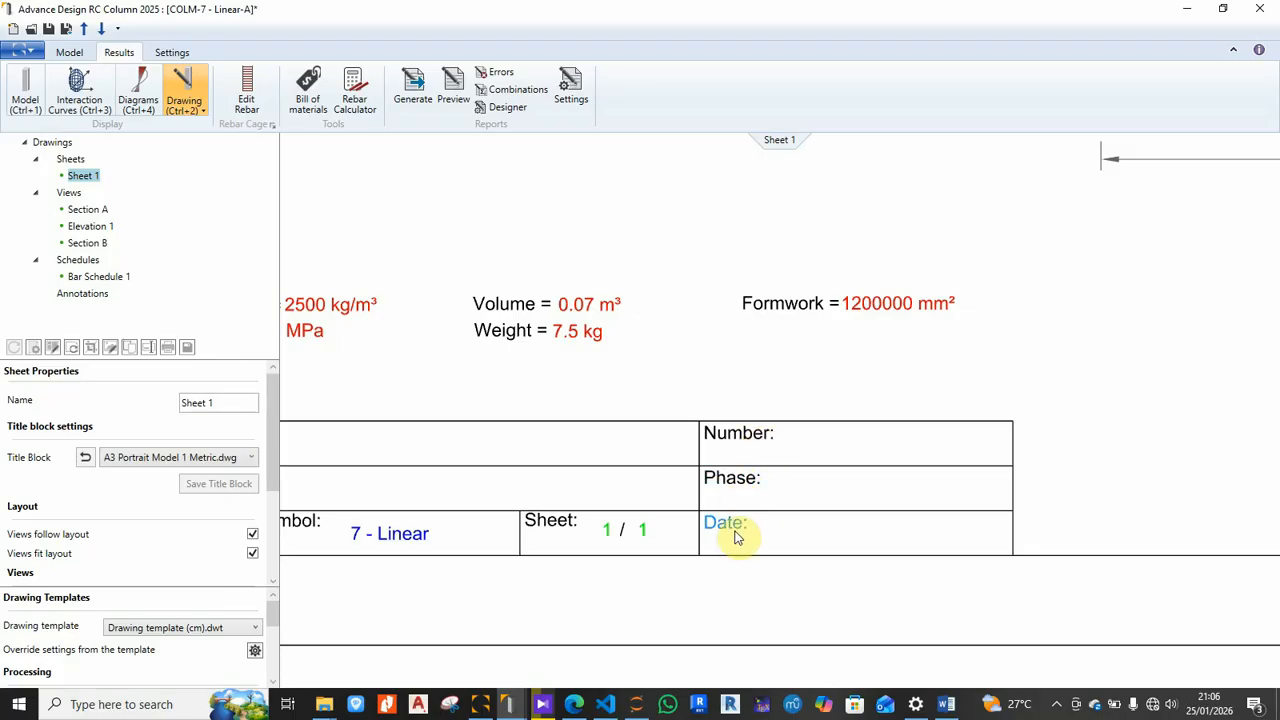
scroll(847, 525, "down", 3)
scroll(663, 534, "up", 3)
scroll(563, 563, "down", 5)
scroll(560, 562, "up", 3)
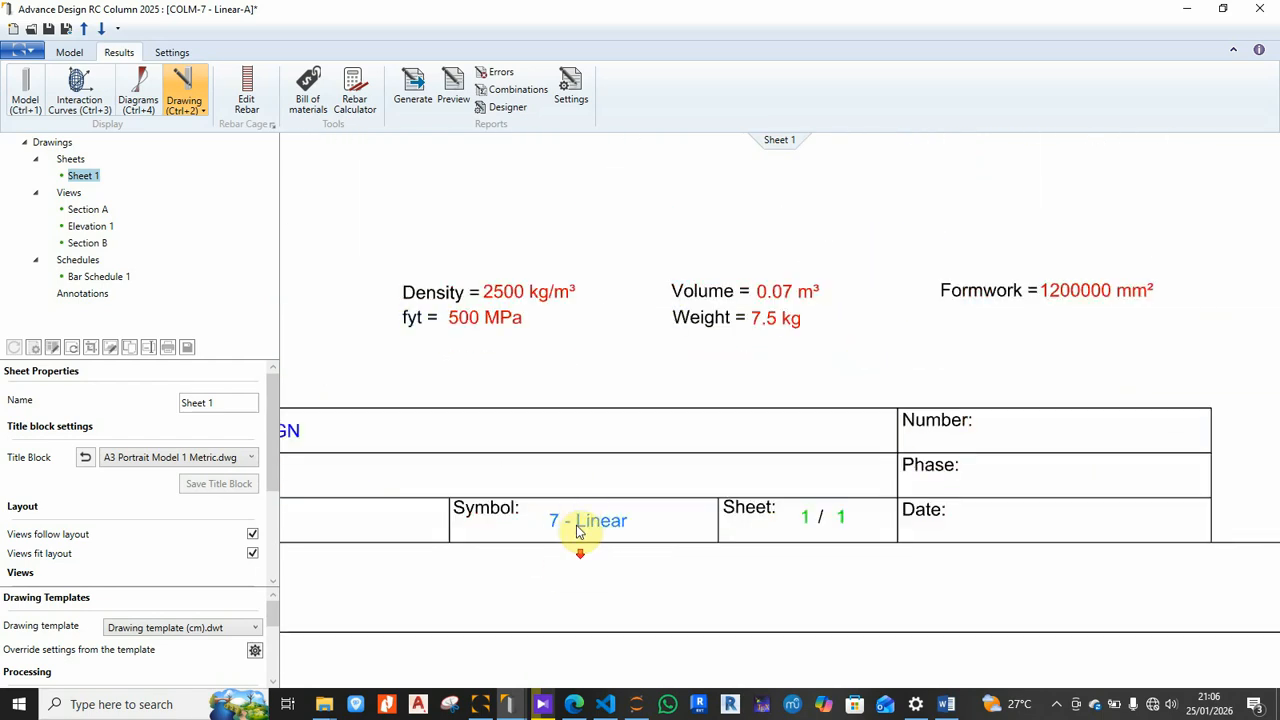
scroll(580, 550, "down", 5)
scroll(700, 229, "up", 3)
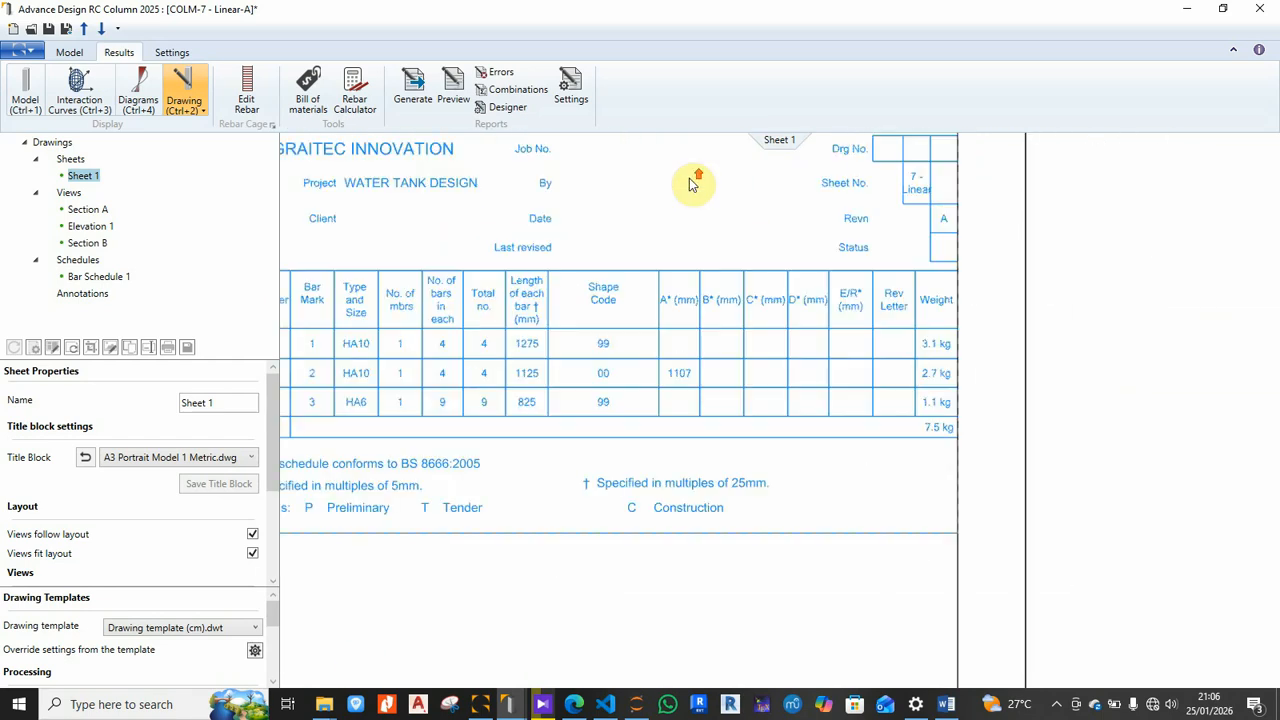
scroll(663, 333, "down", 1)
scroll(668, 333, "up", 2)
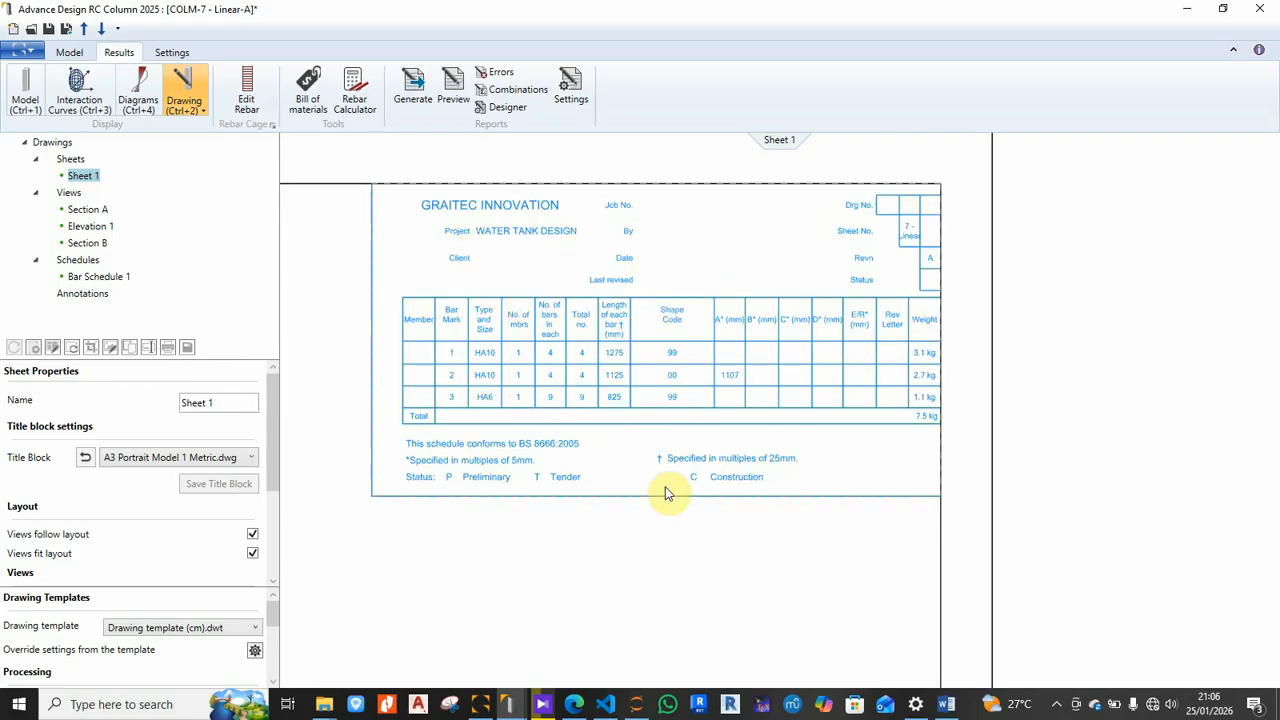
scroll(669, 493, "down", 4)
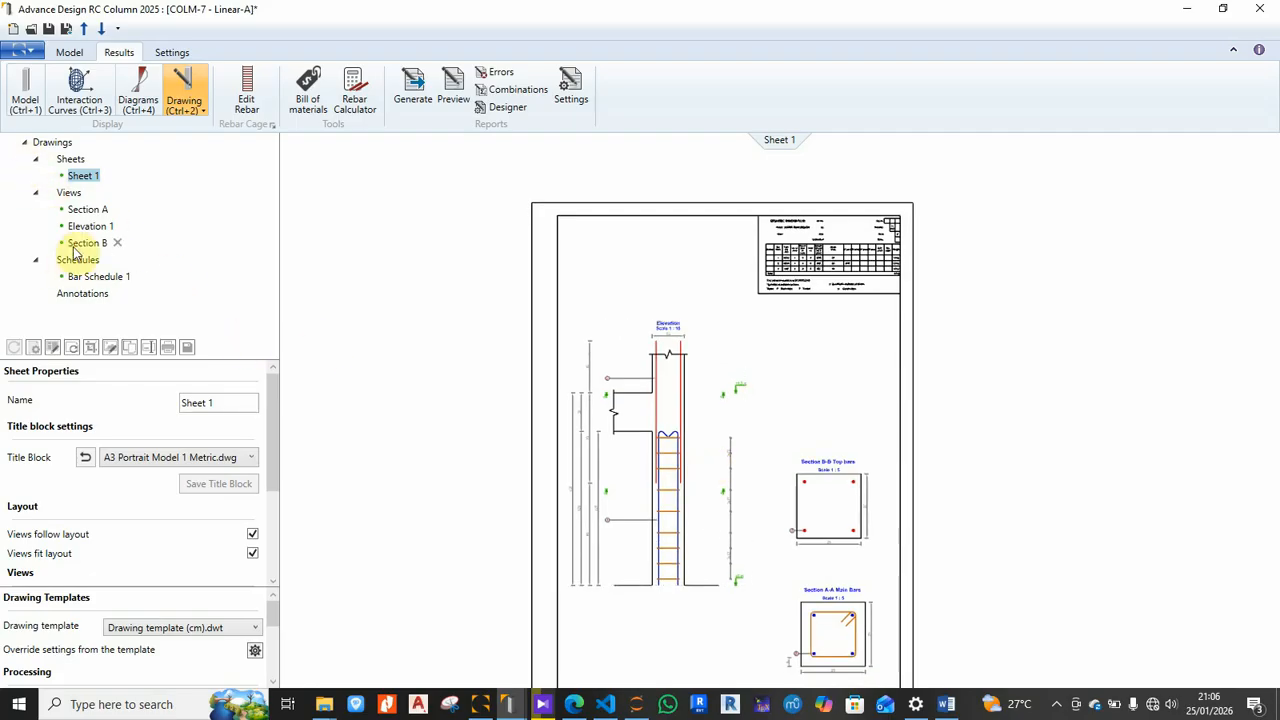
Step: Select the Section A, Elevation 1 and Section B views, then scroll to Section B's Printer Settings
left_click(85, 211)
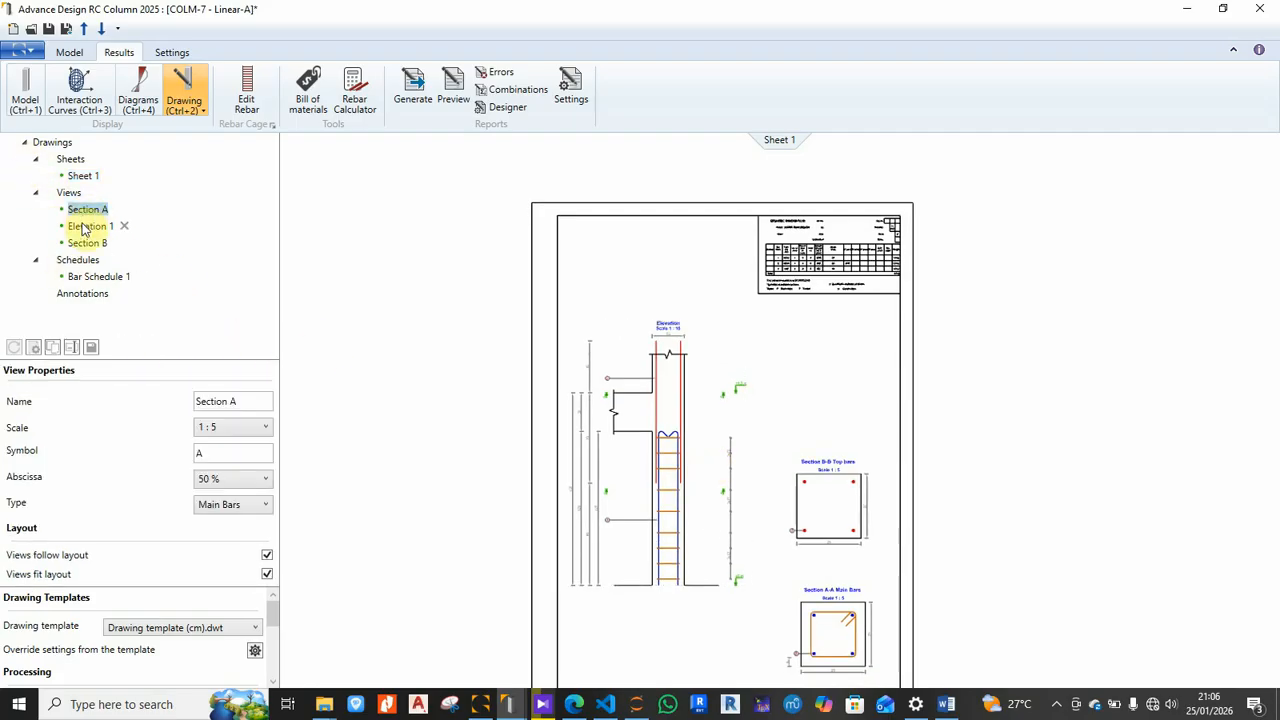
left_click(86, 228)
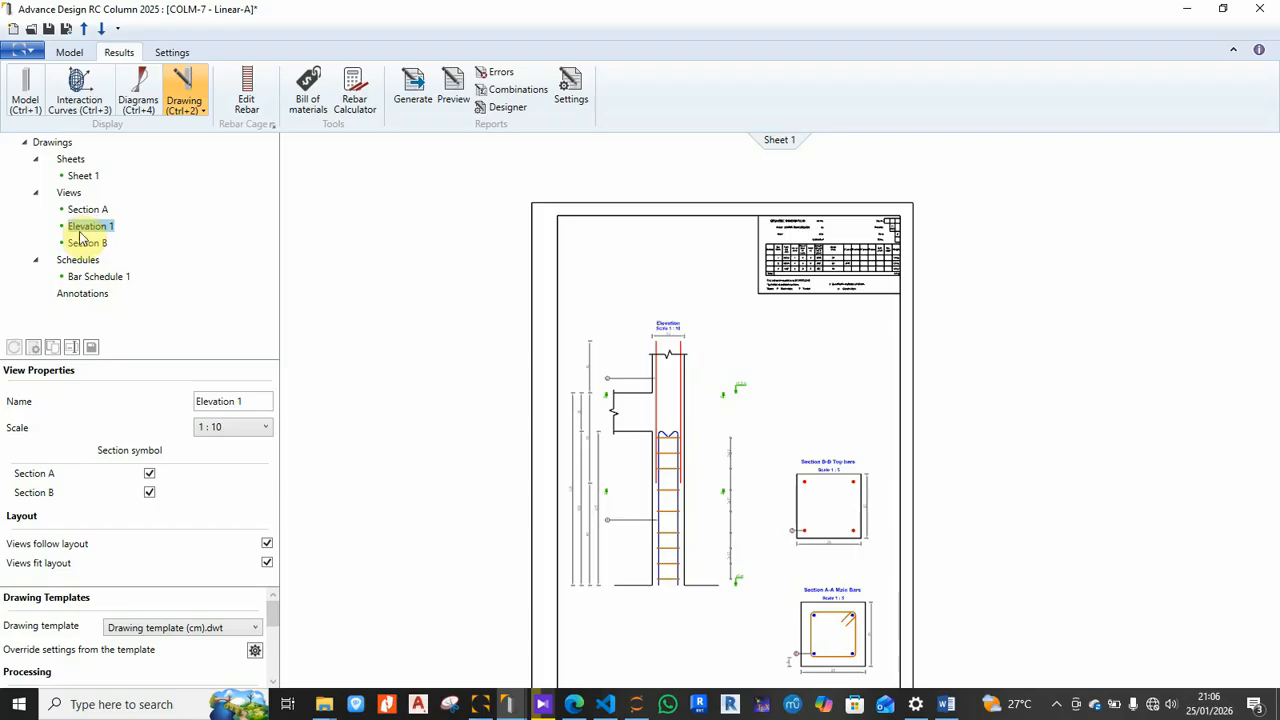
left_click(80, 245)
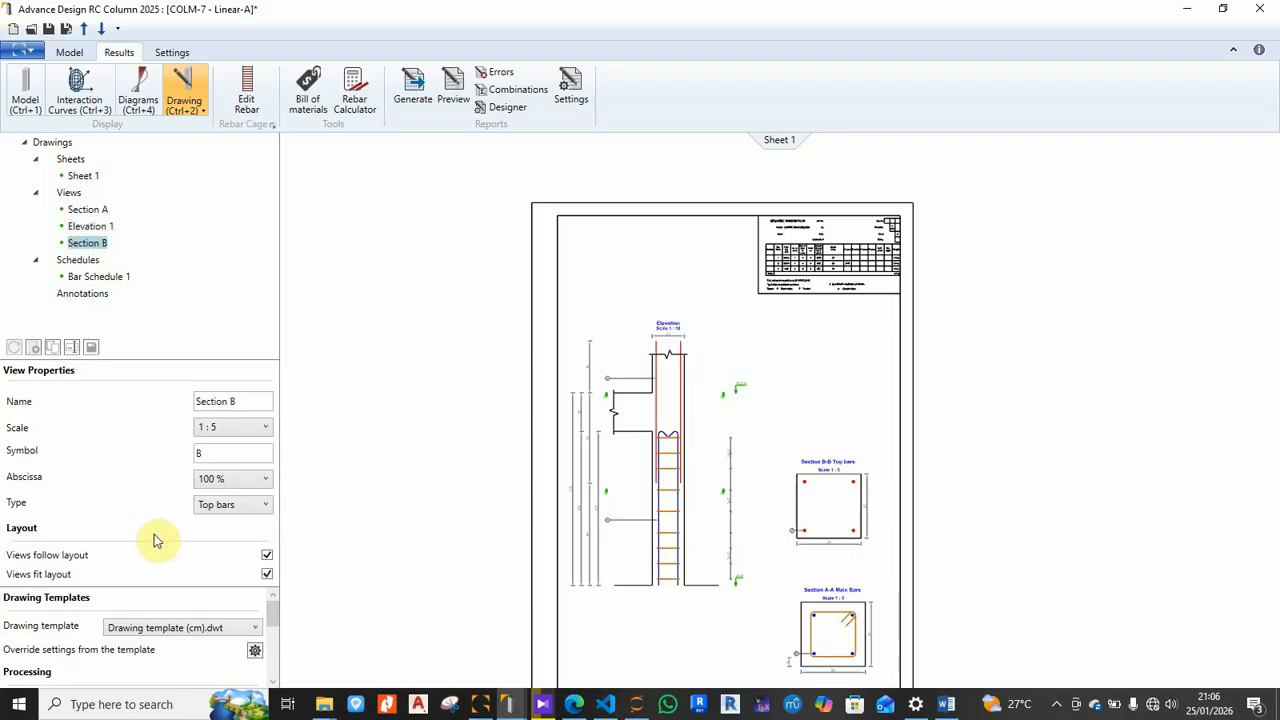
mouse_move(179, 627)
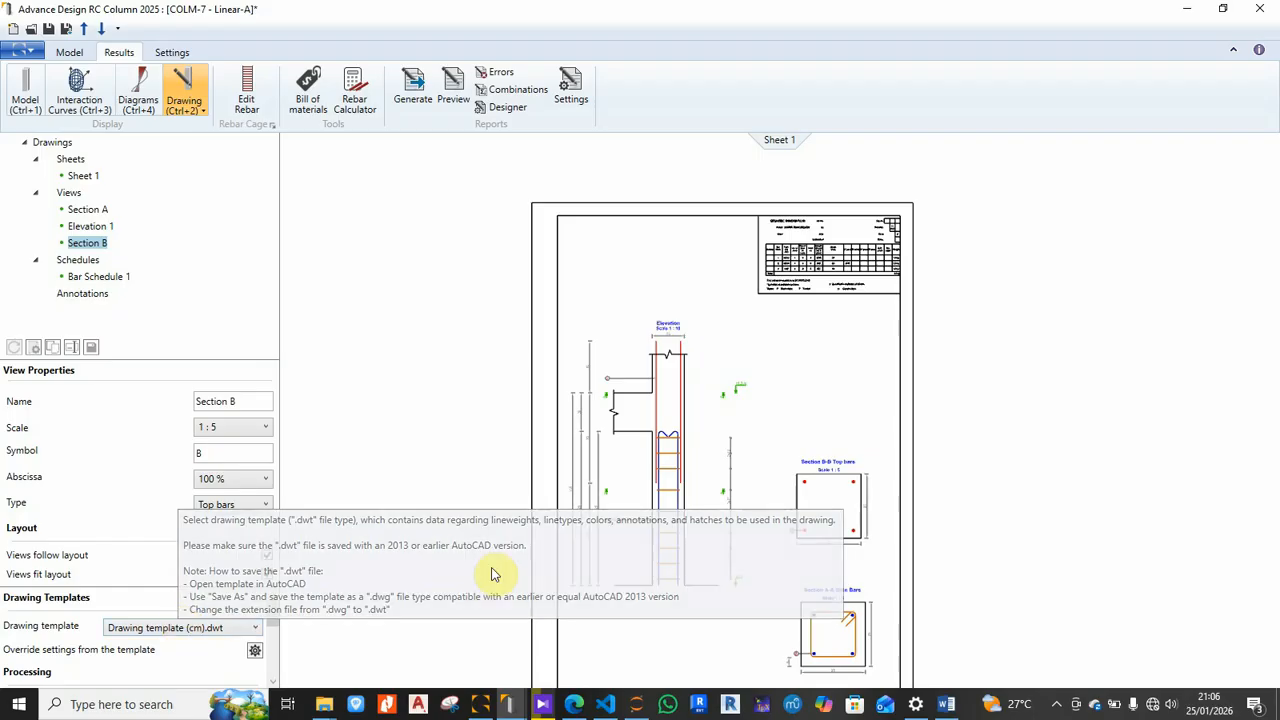
scroll(749, 274, "down", 2)
scroll(726, 449, "up", 3)
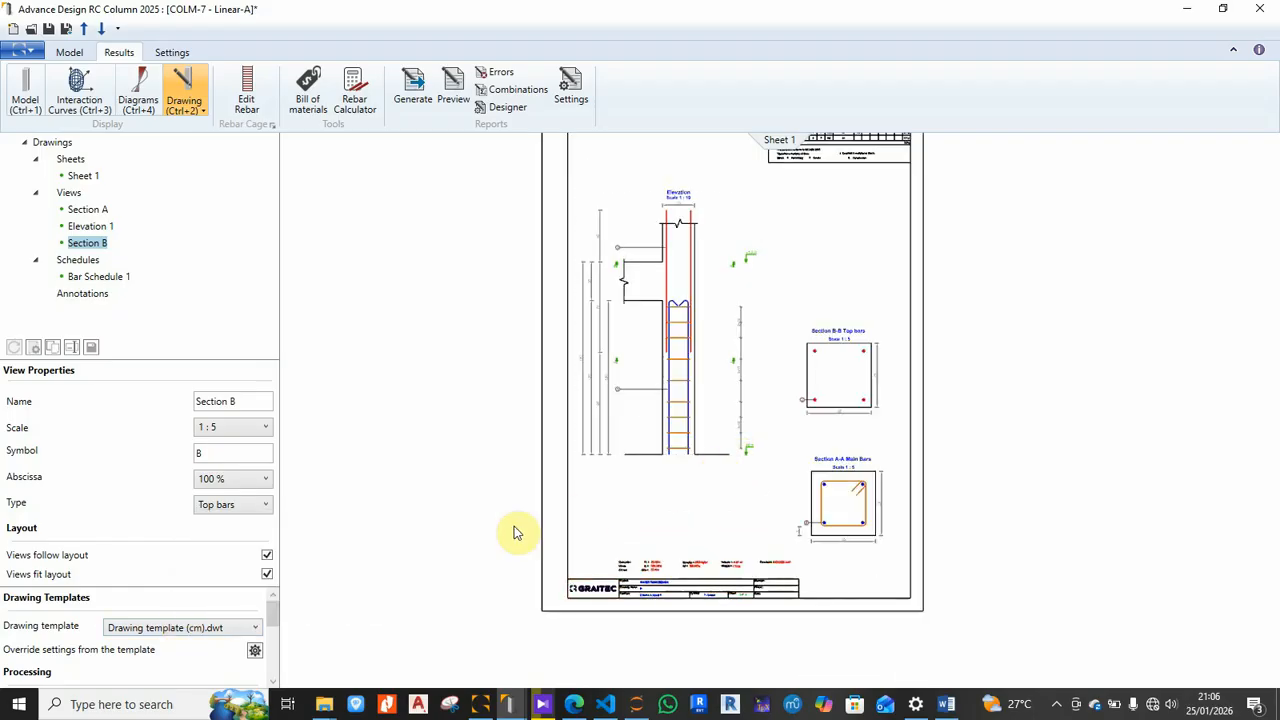
scroll(198, 648, "down", 1)
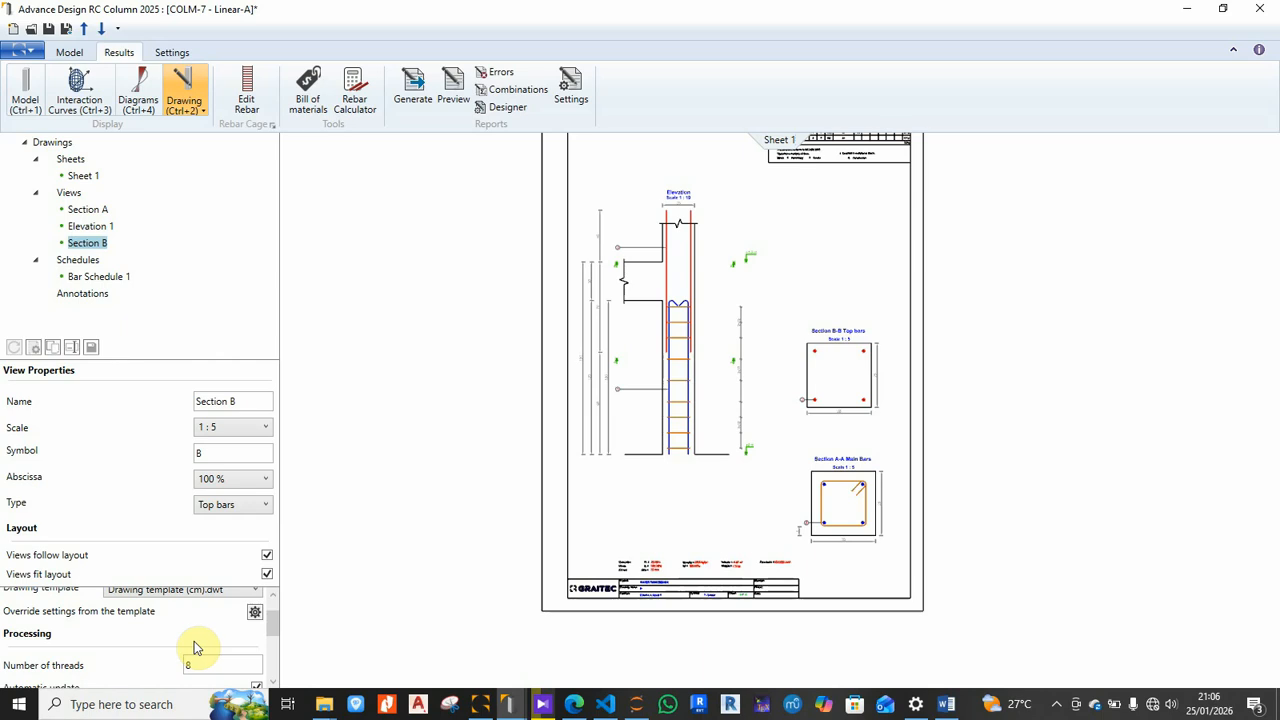
scroll(196, 647, "down", 1)
scroll(193, 648, "down", 2)
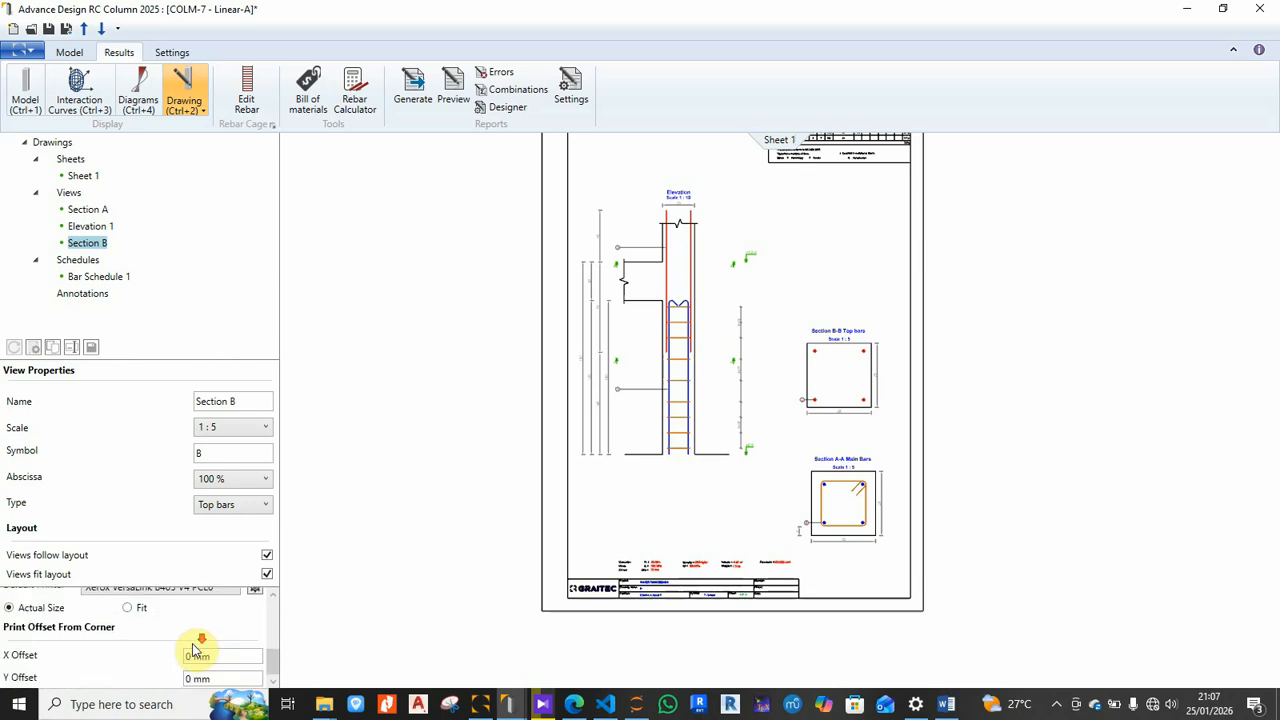
scroll(193, 646, "up", 1)
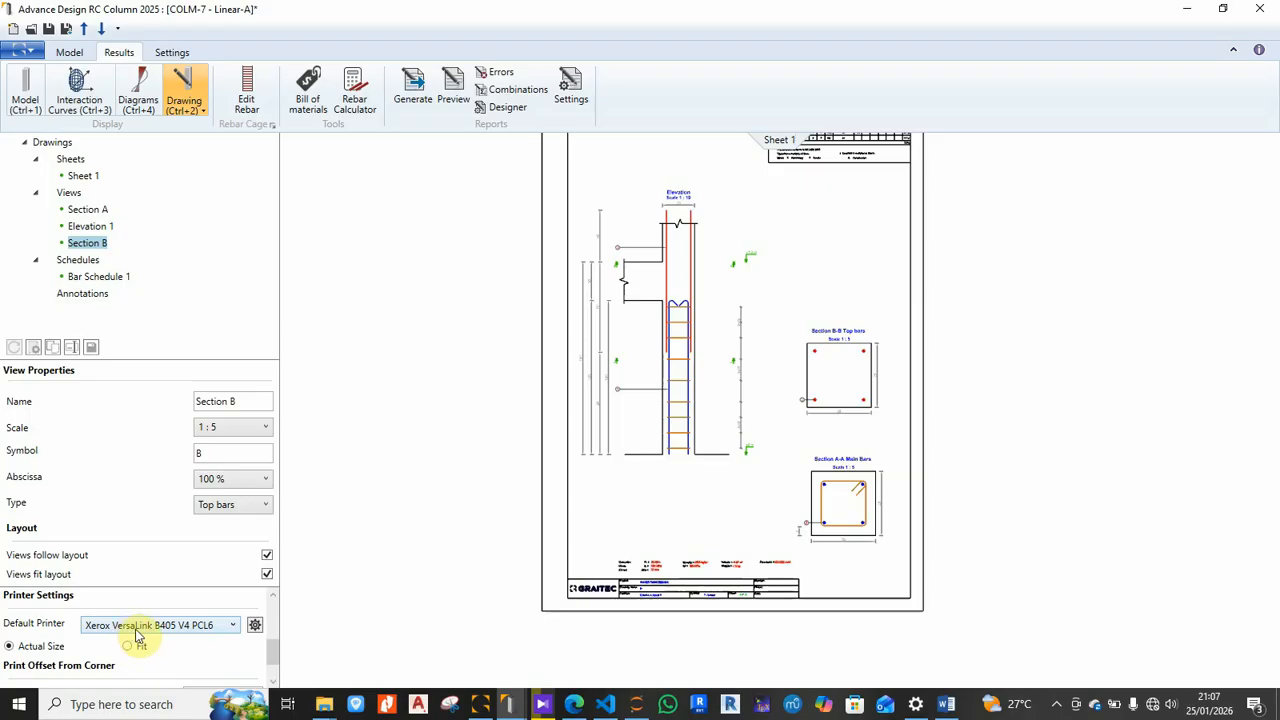
Step: Set the drawing's default printer to Nitro PDF Creator (Pro 11) instead of the Xerox printer
left_click(233, 625)
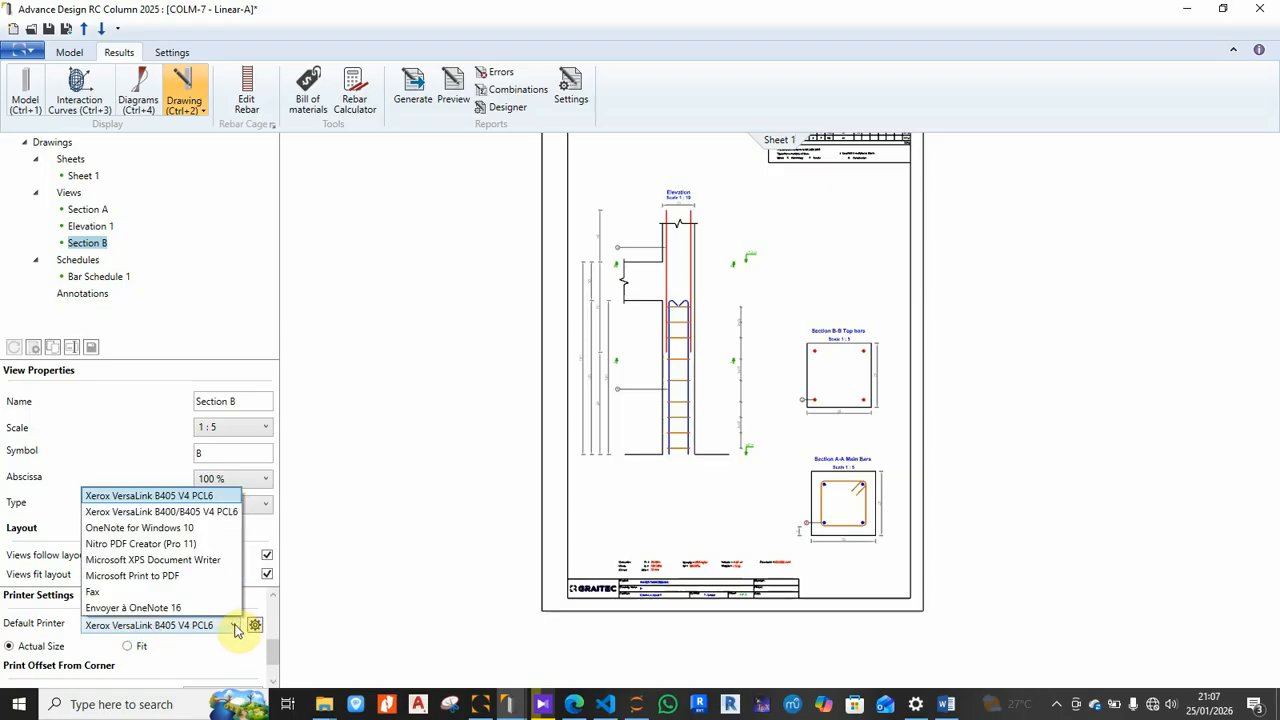
left_click(167, 547)
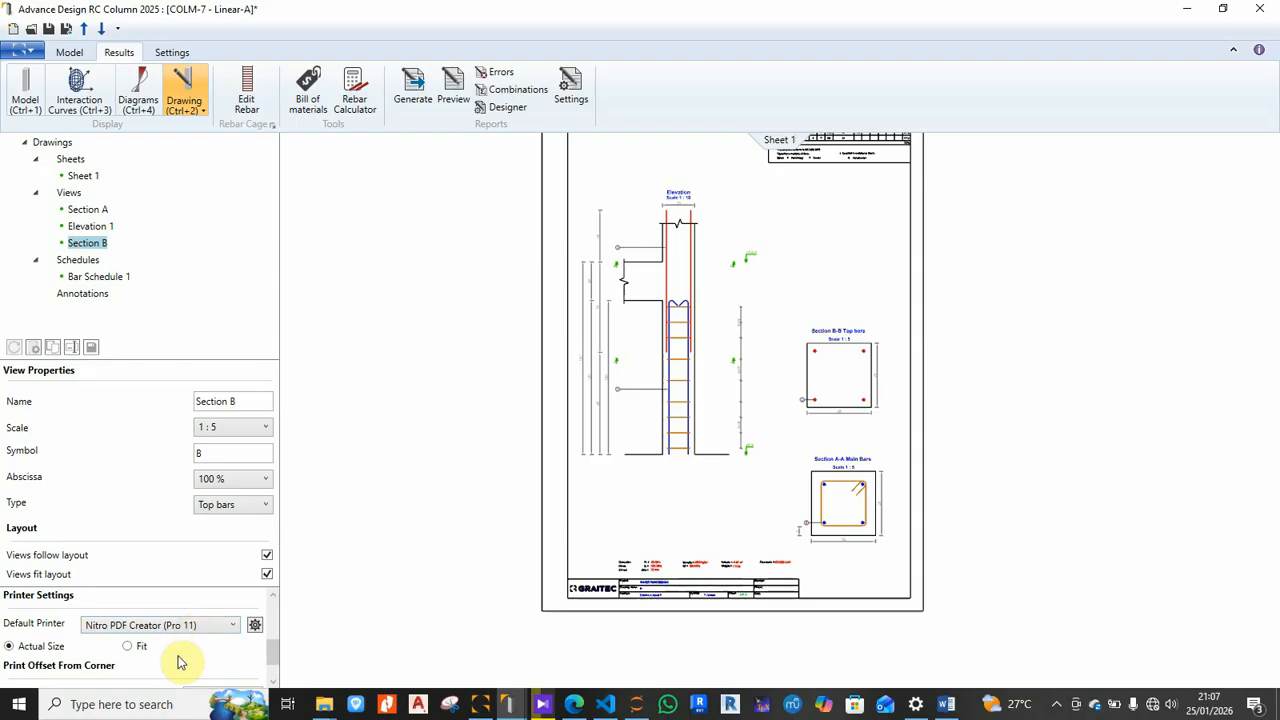
Step: Change the Nitro PDF Creator page size from Letter to A4, 210 × 297 mm
left_click(255, 627)
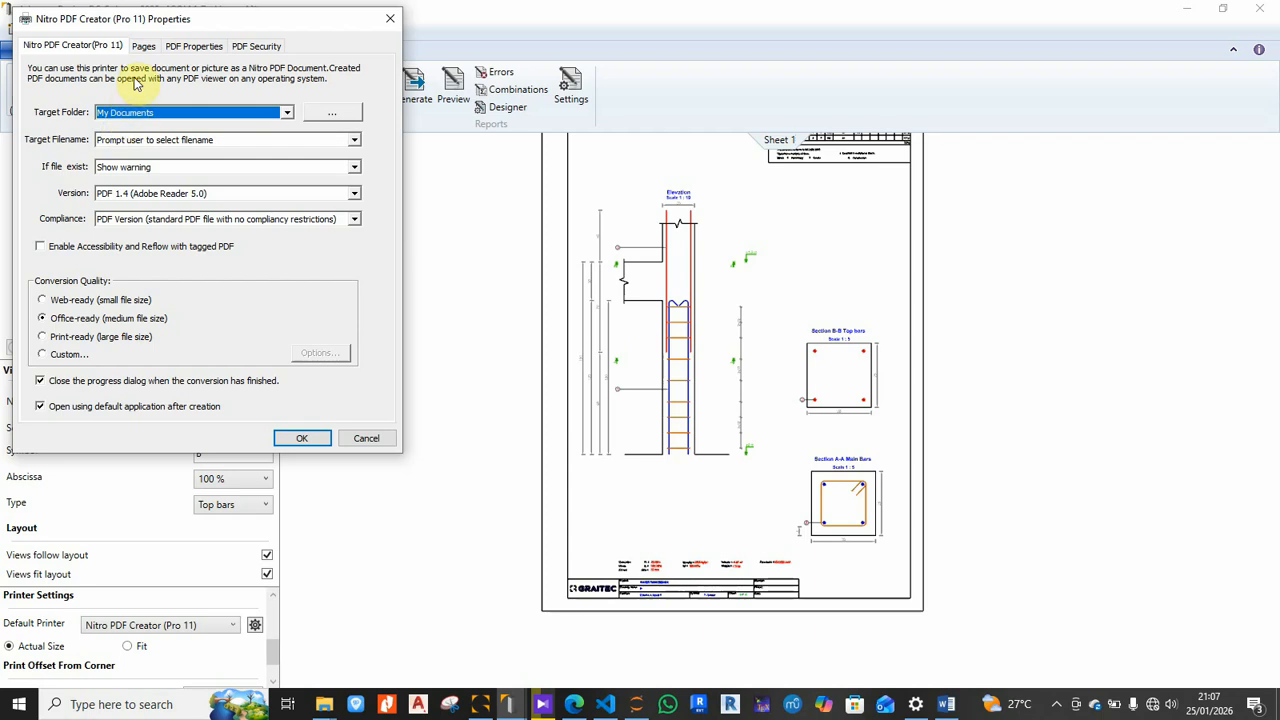
left_click(144, 47)
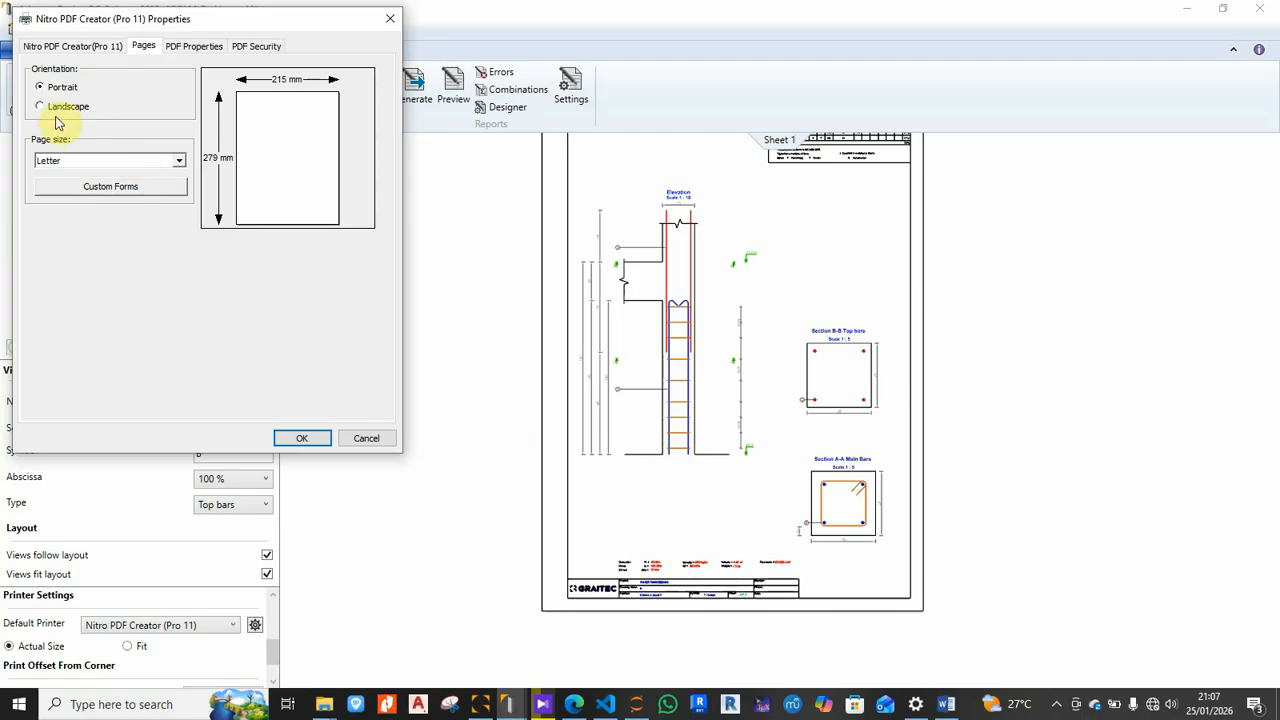
left_click(180, 164)
left_click_drag(183, 277, 183, 197)
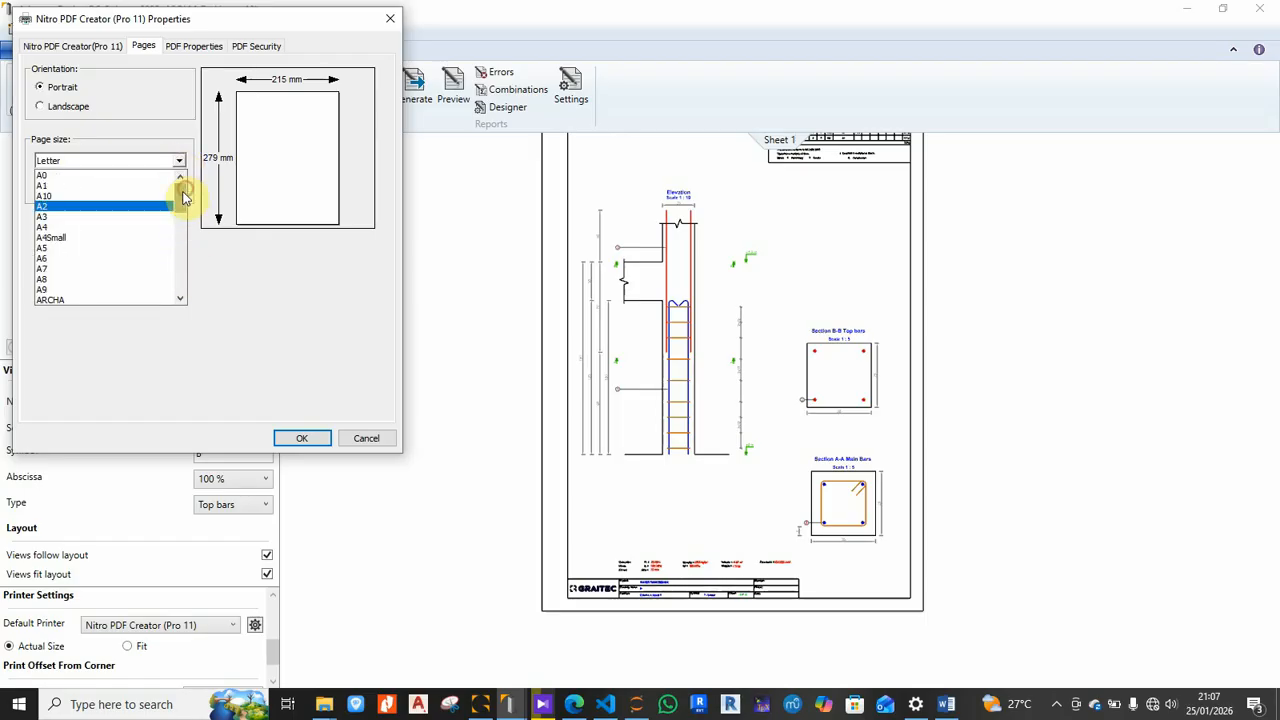
left_click(60, 228)
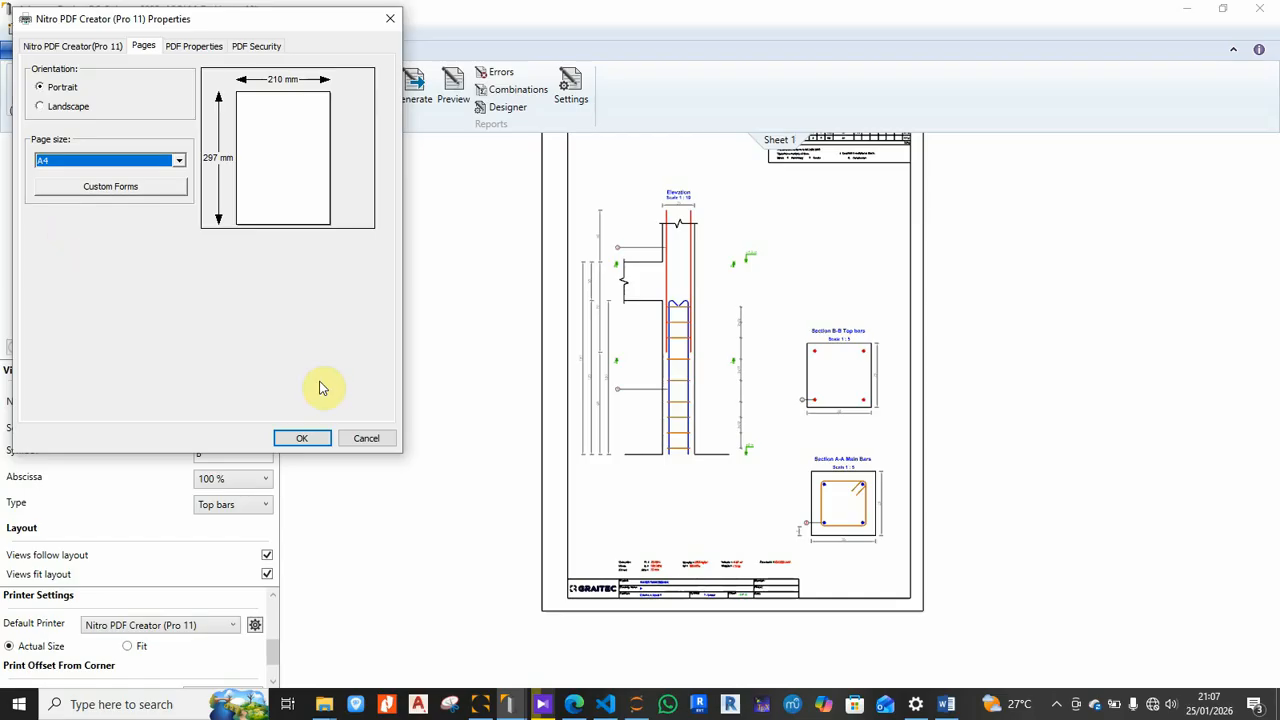
left_click(304, 440)
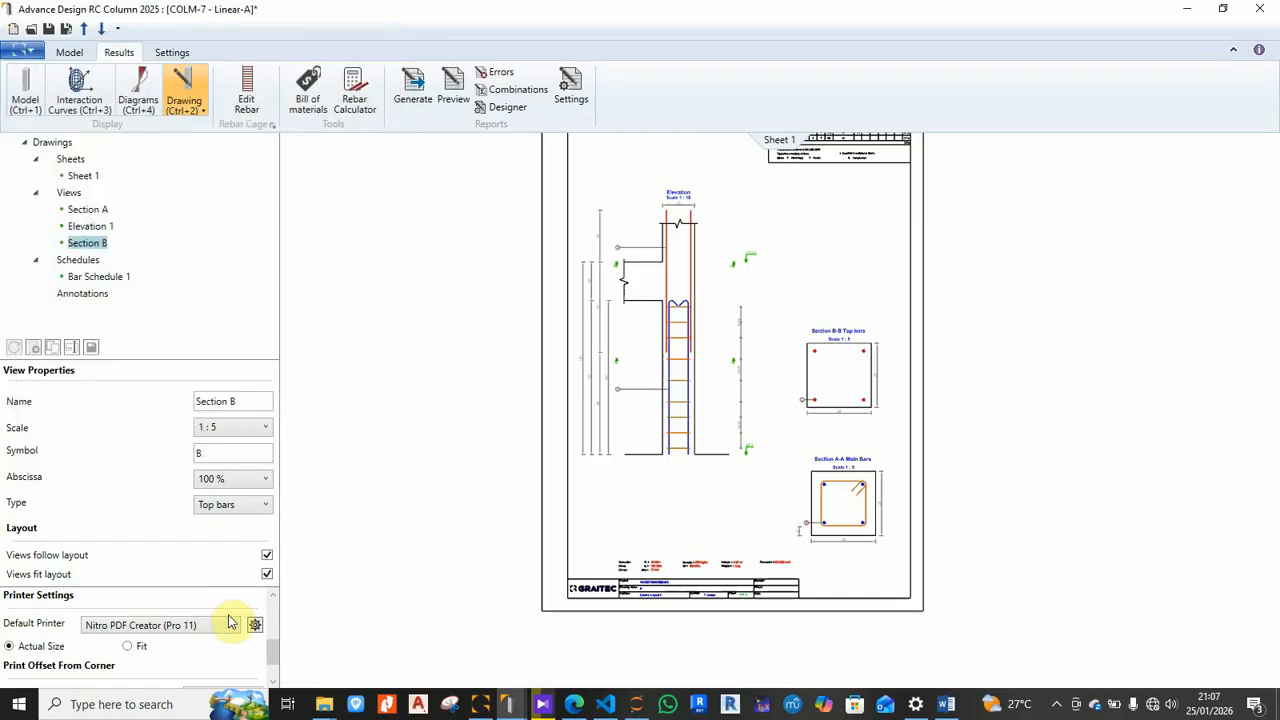
Step: Switch the printer scaling from Actual Size to Fit so Sheet 1 fills the page
left_click(127, 647)
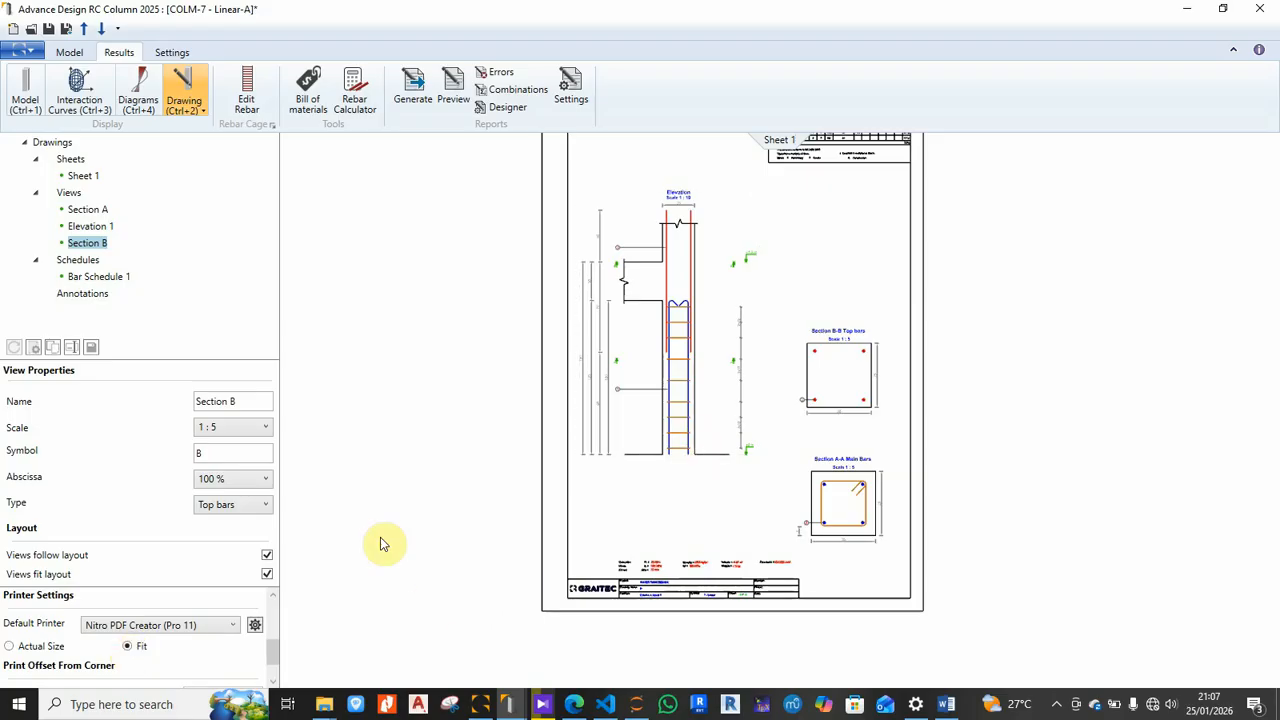
scroll(745, 470, "down", 3)
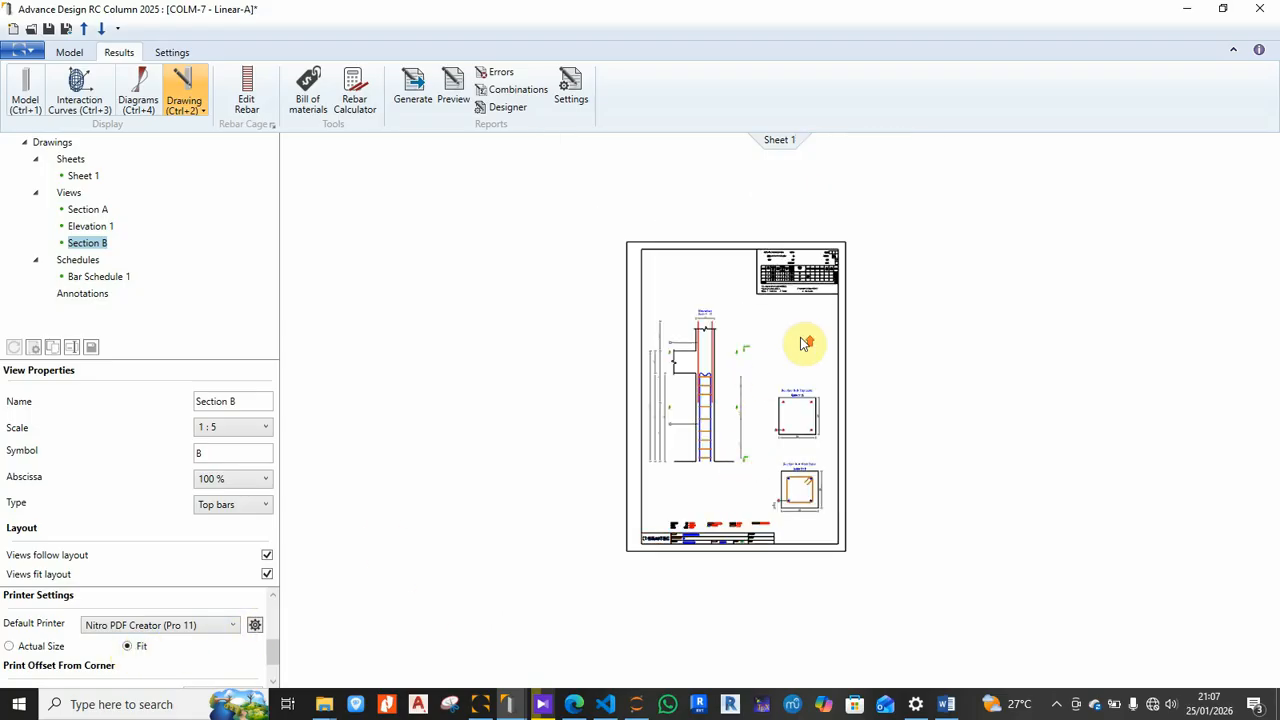
scroll(805, 343, "up", 1)
scroll(743, 334, "up", 1)
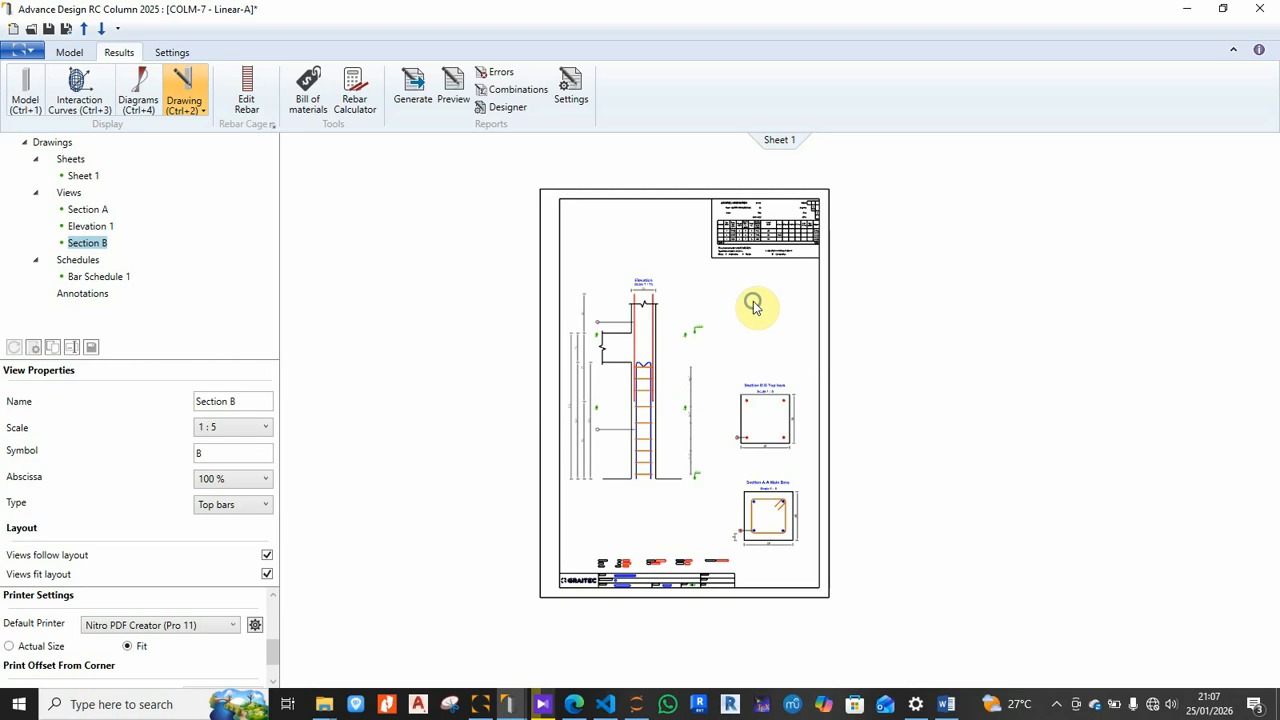
Step: Print Sheet 1 to Nitro PDF Creator, saving it as PP.pdf on the Desktop
right_click(755, 307)
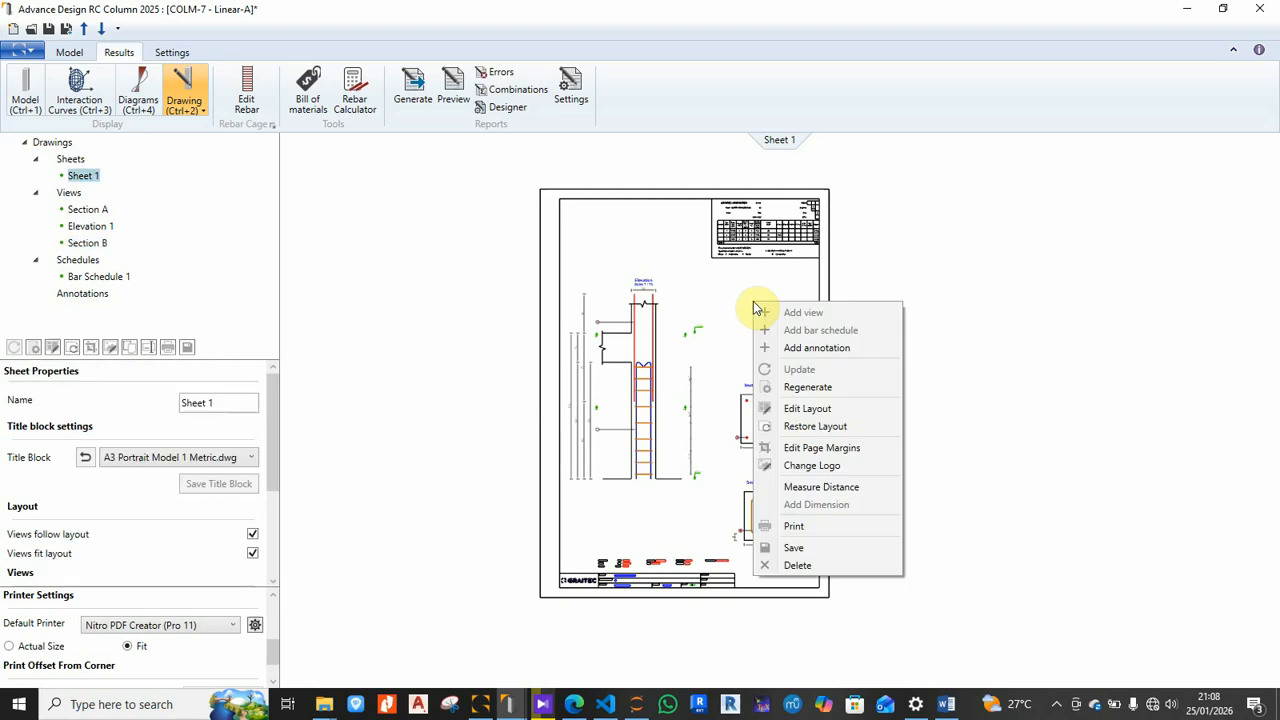
left_click(827, 529)
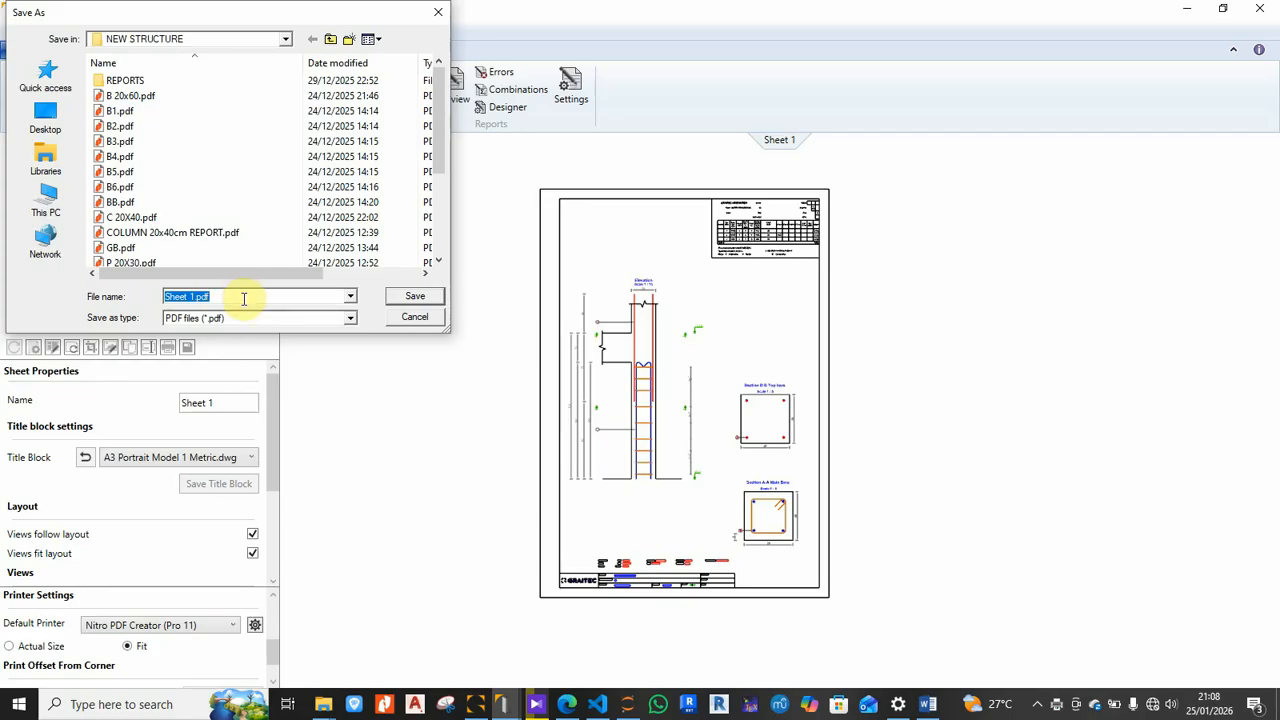
left_click(40, 118)
left_click(251, 297)
key("BackSpace")
key("BackSpace")
key("BackSpace")
key("BackSpace")
key("BackSpace")
key("BackSpace")
key("BackSpace")
key("BackSpace")
key("BackSpace")
key("BackSpace")
key("BackSpace")
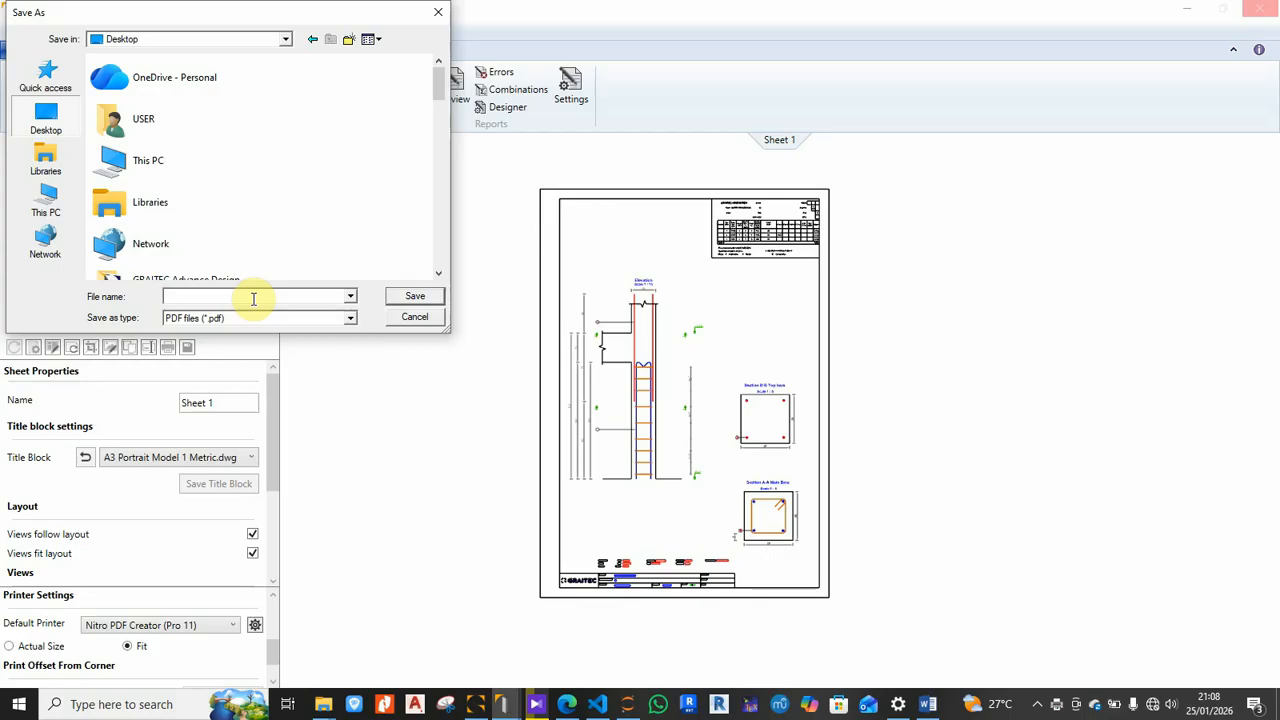
type("PP")
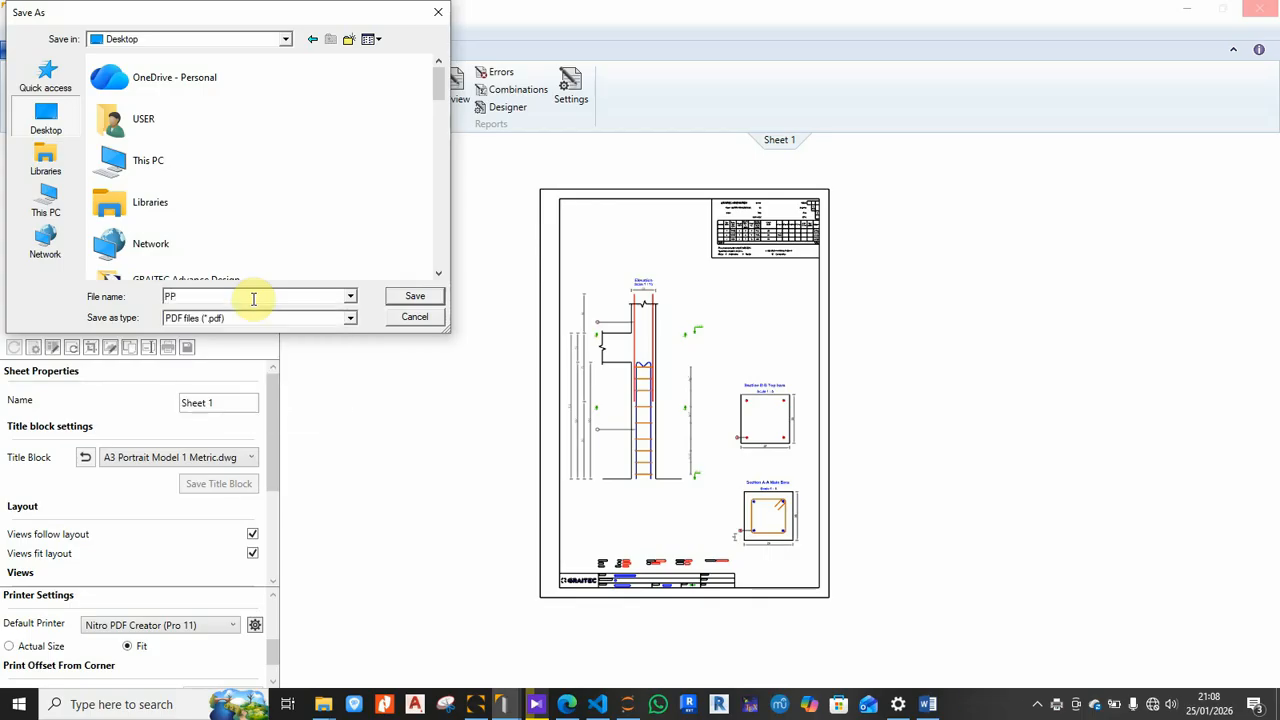
left_click(410, 298)
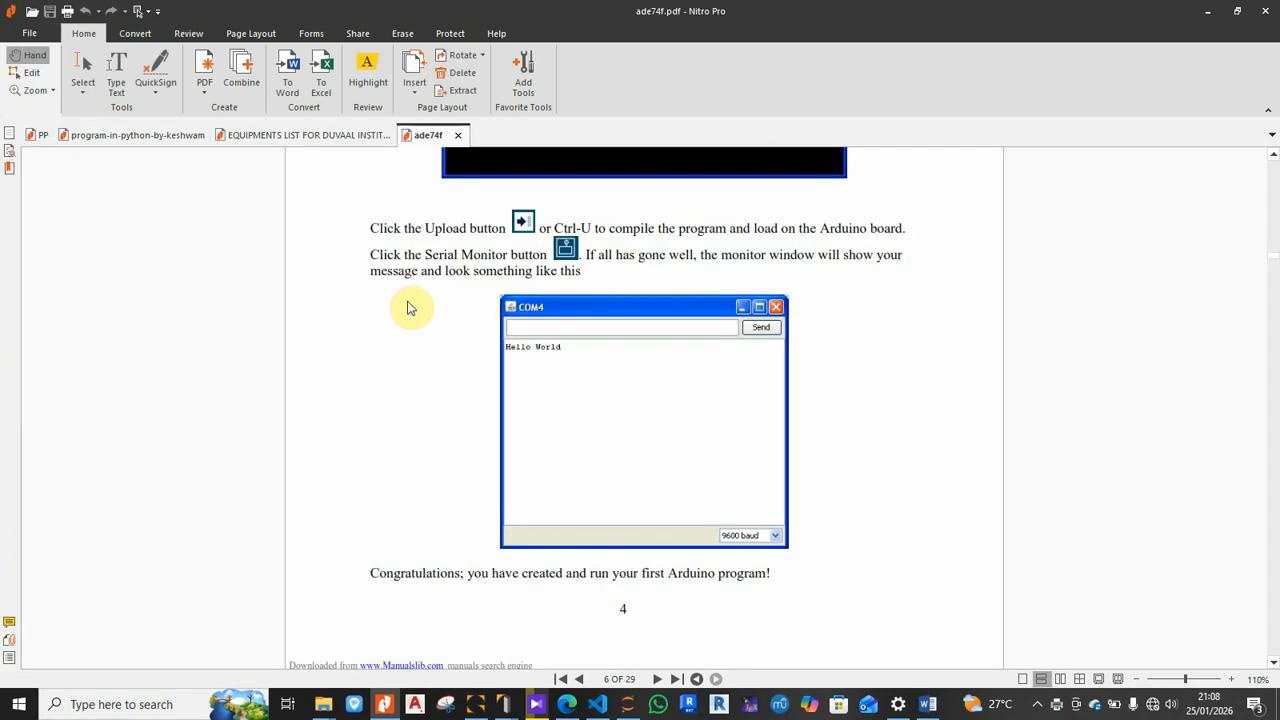
Step: View PP.pdf in Nitro Pro, dismissing the OCR popup, and look over the column drawing
left_click(40, 137)
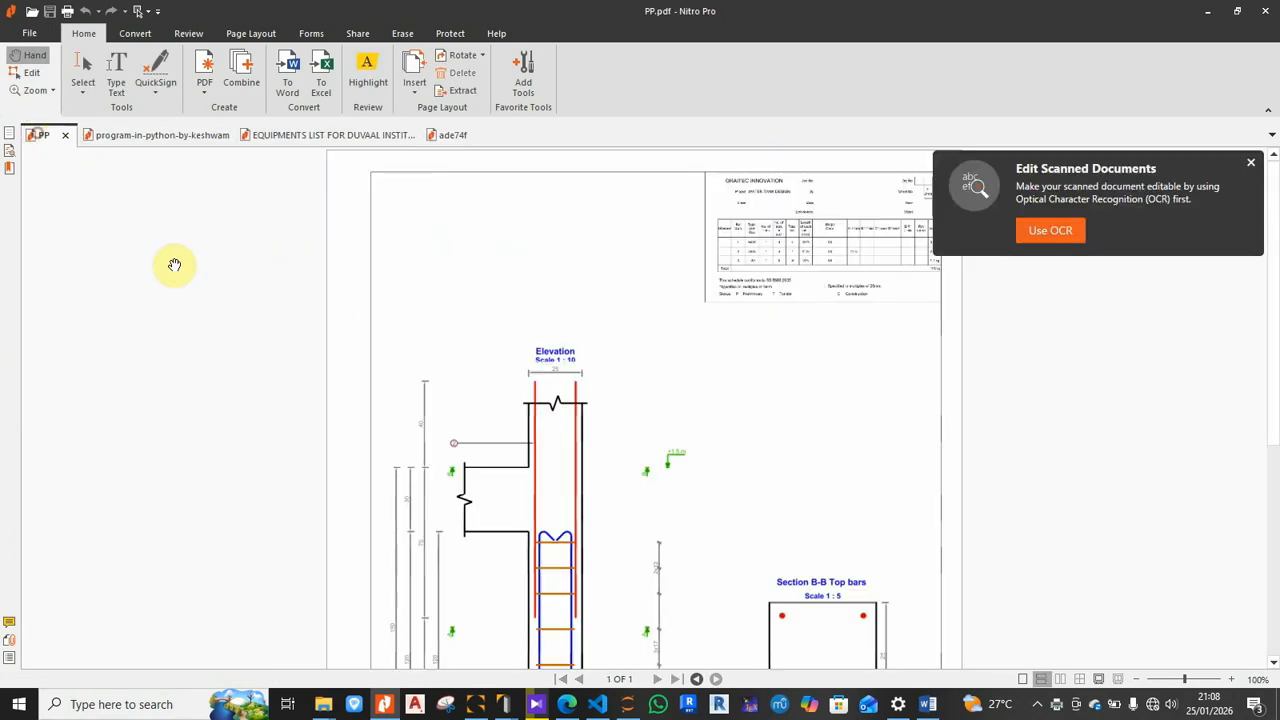
left_click(1250, 163)
scroll(783, 383, "down", 2)
scroll(781, 381, "down", 5)
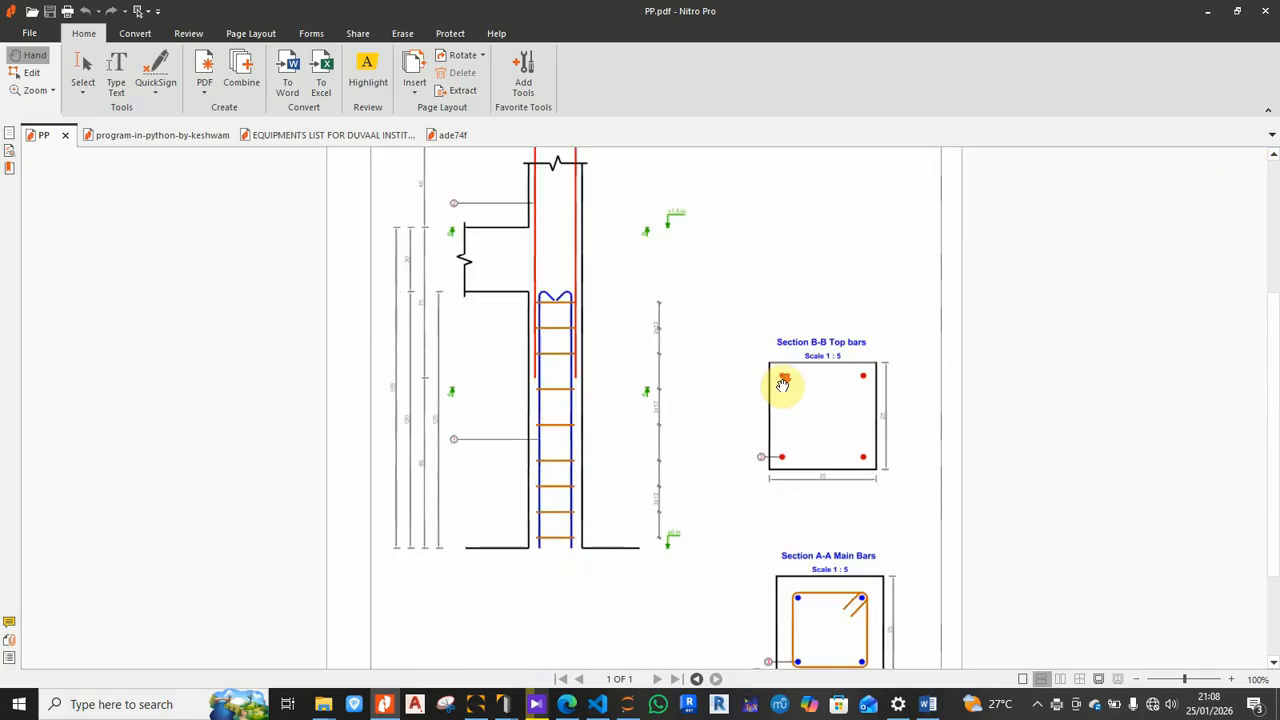
scroll(773, 390, "up", 7)
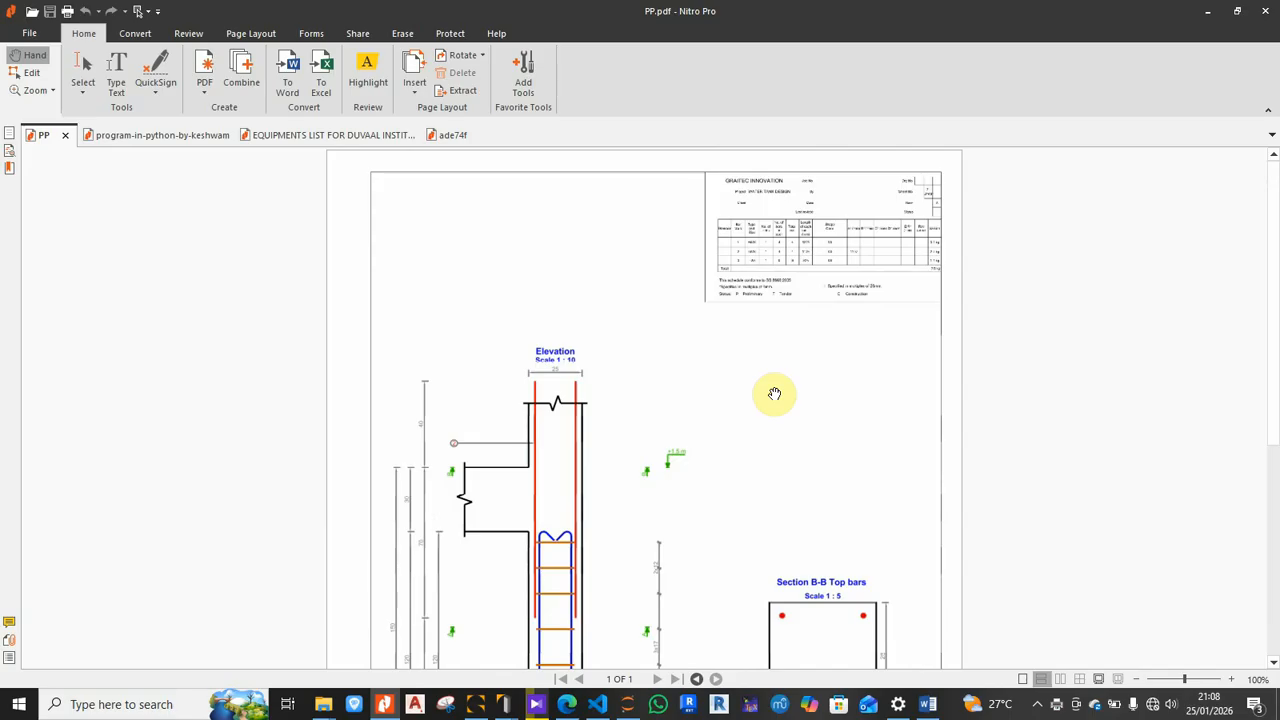
scroll(772, 375, "down", 4)
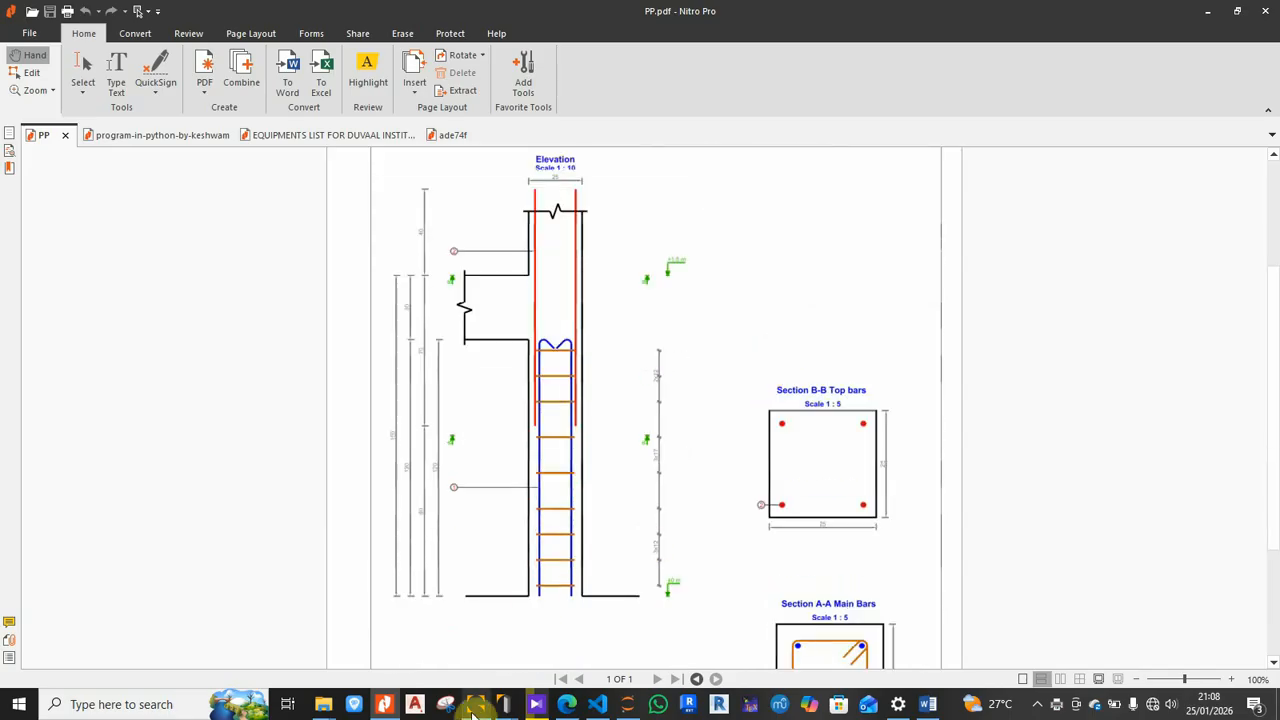
Step: Bring the Advance Design RC Column window back via its taskbar thumbnail
mouse_move(512, 703)
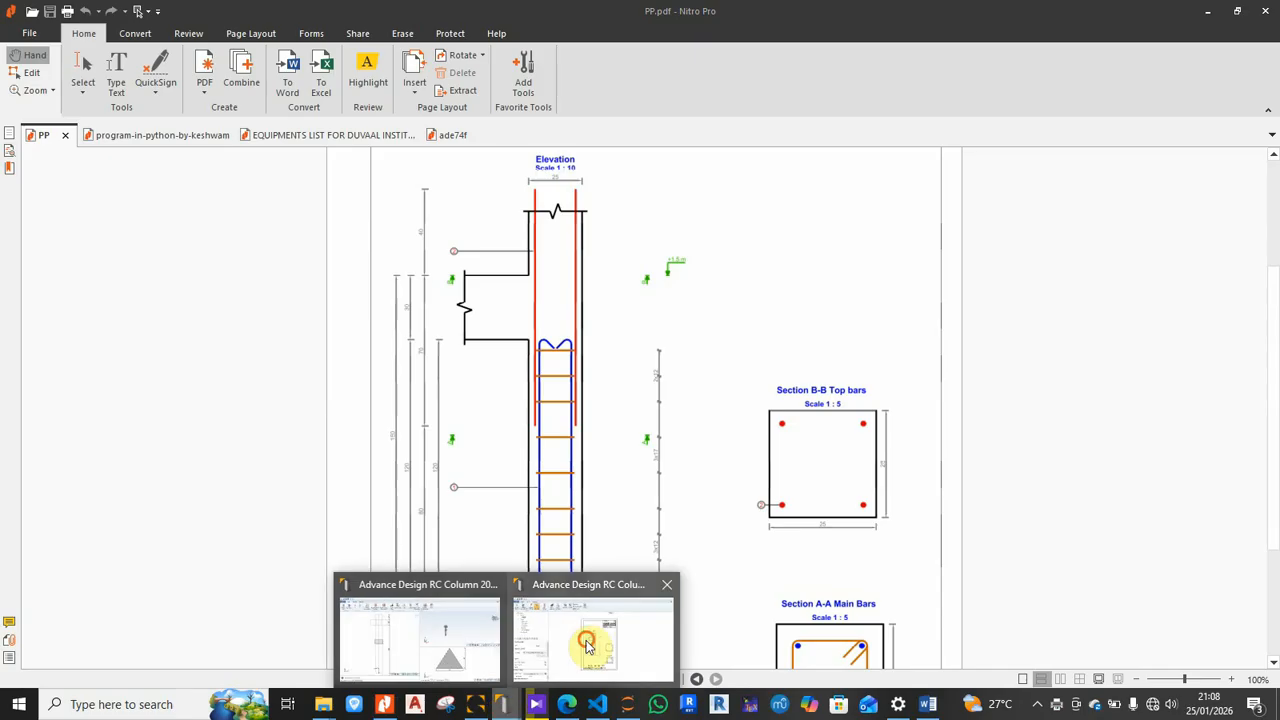
left_click(565, 612)
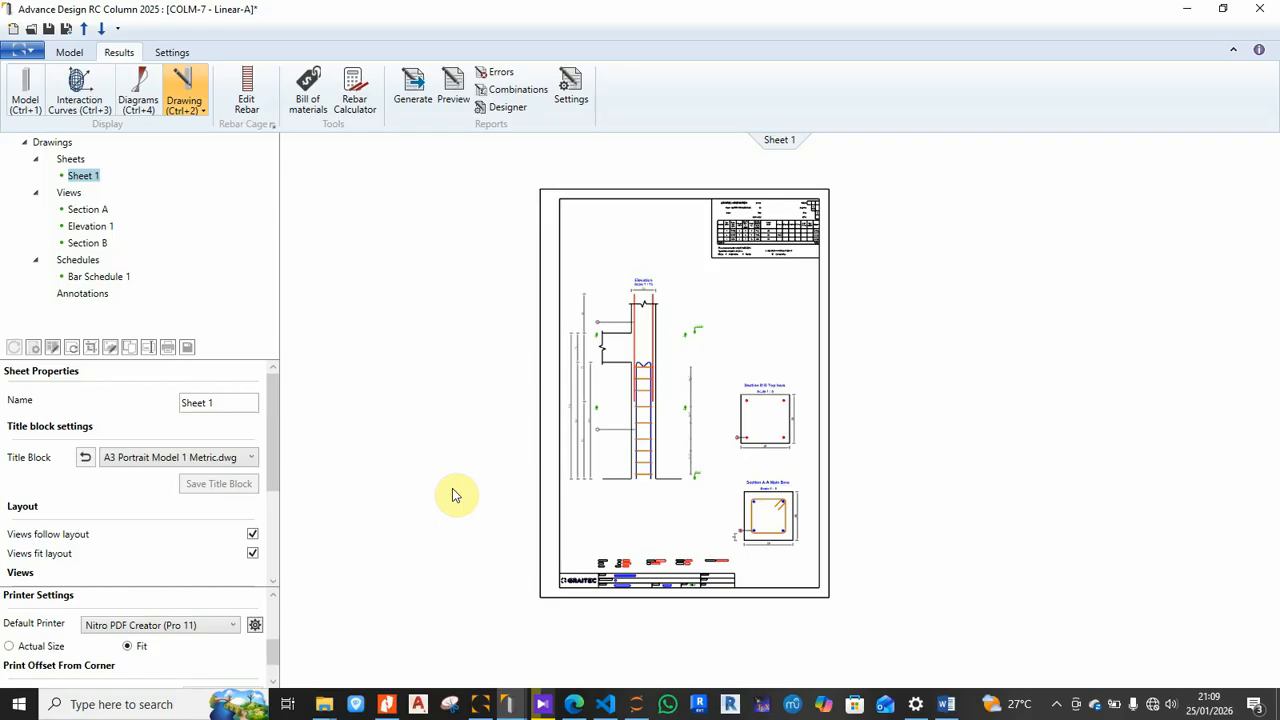
Step: Select the rigid support under column C in the structure model and export it to the design modules
left_click(482, 705)
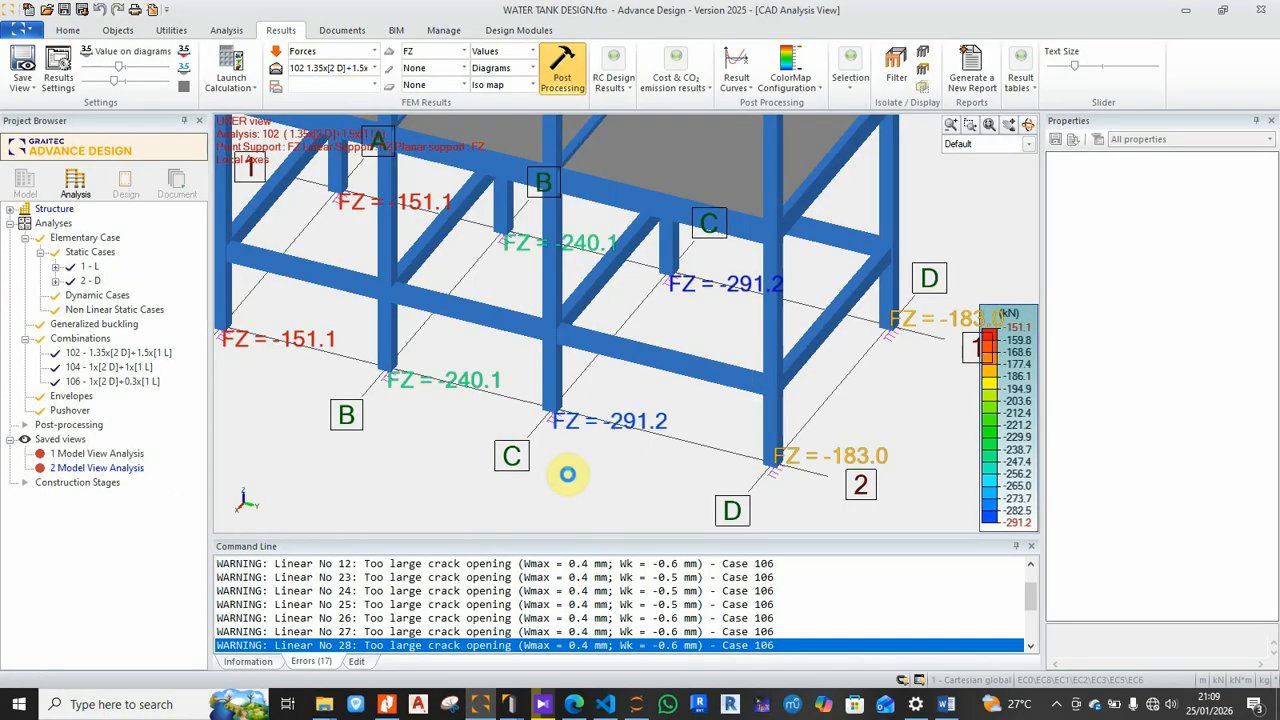
scroll(565, 480, "up", 5)
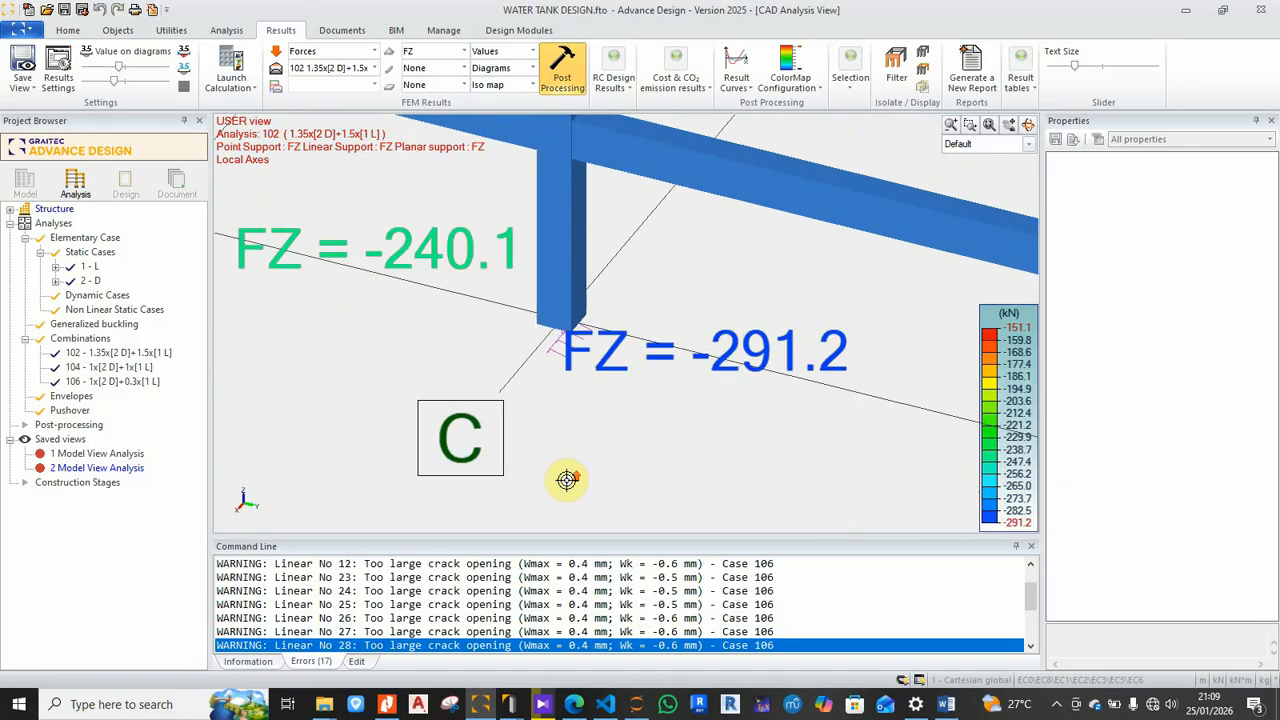
scroll(561, 430, "up", 1)
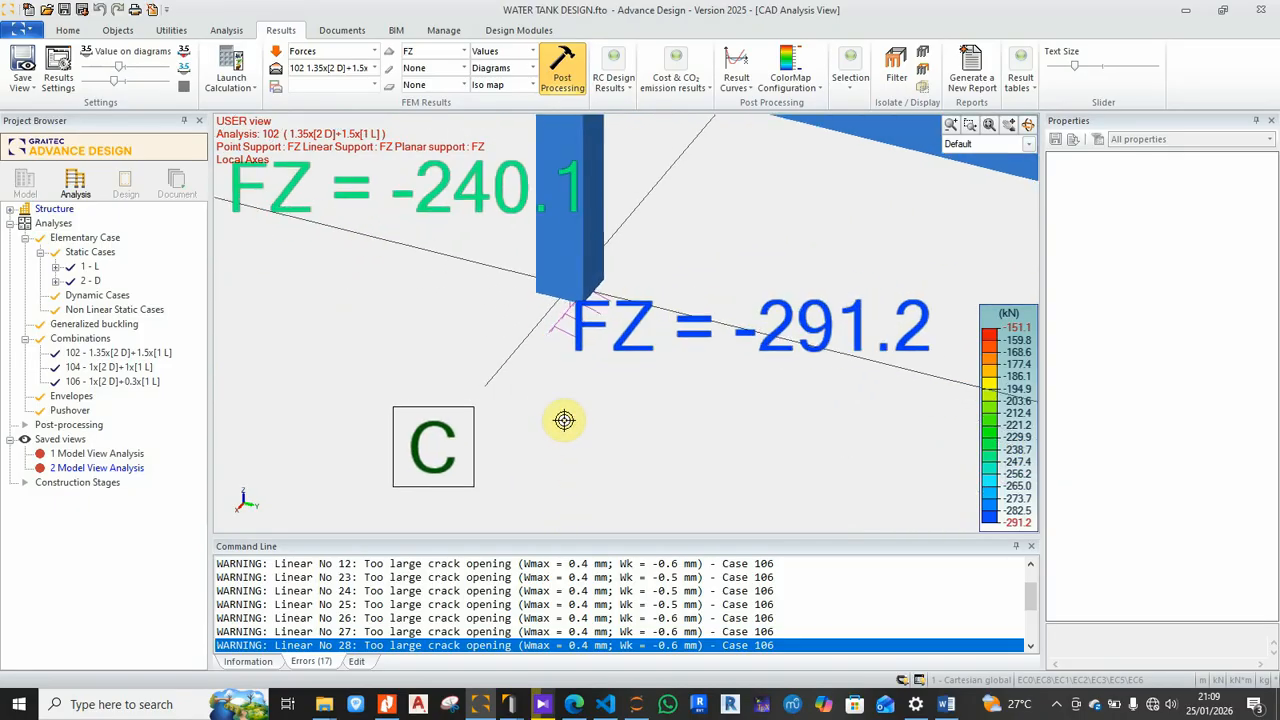
left_click(560, 334)
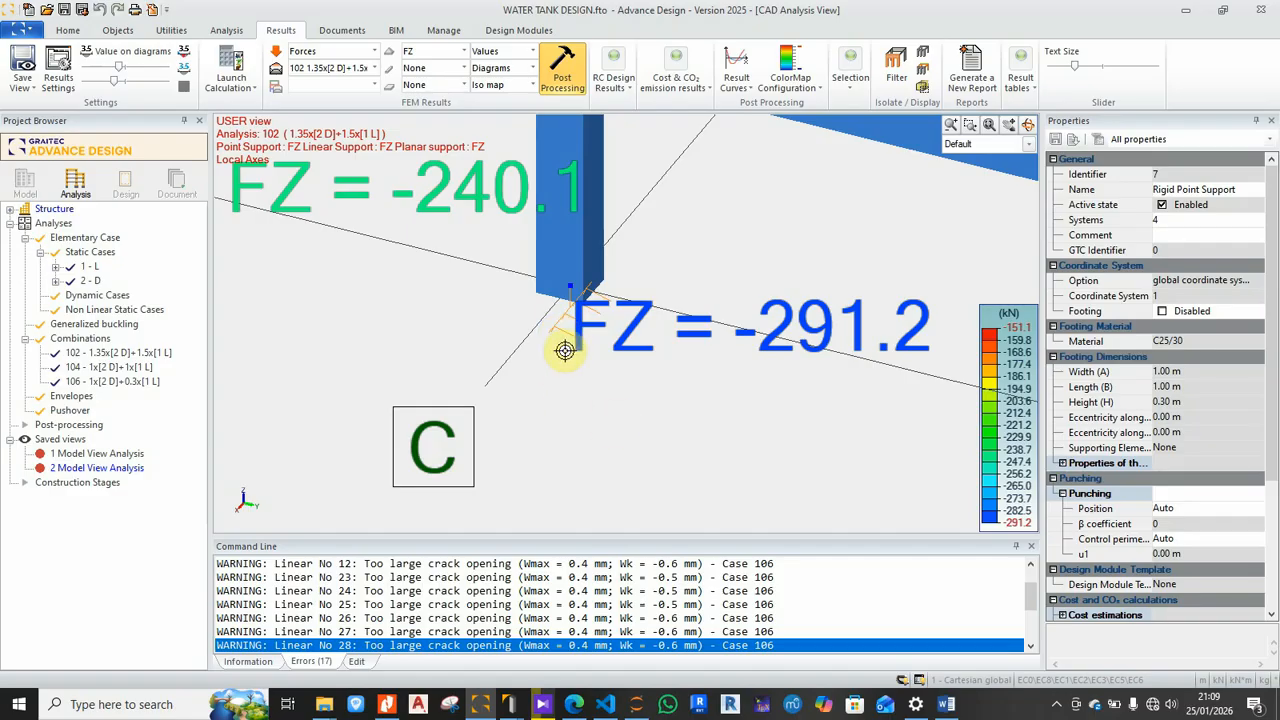
right_click(561, 333)
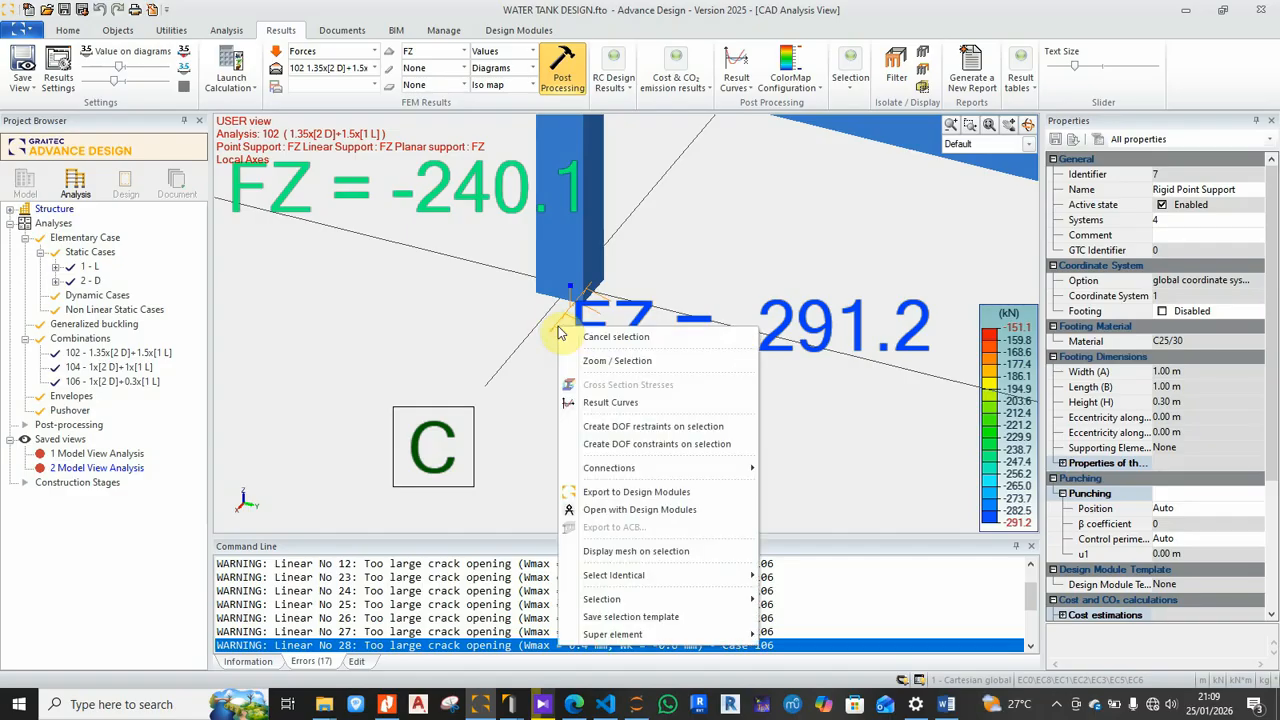
left_click(636, 493)
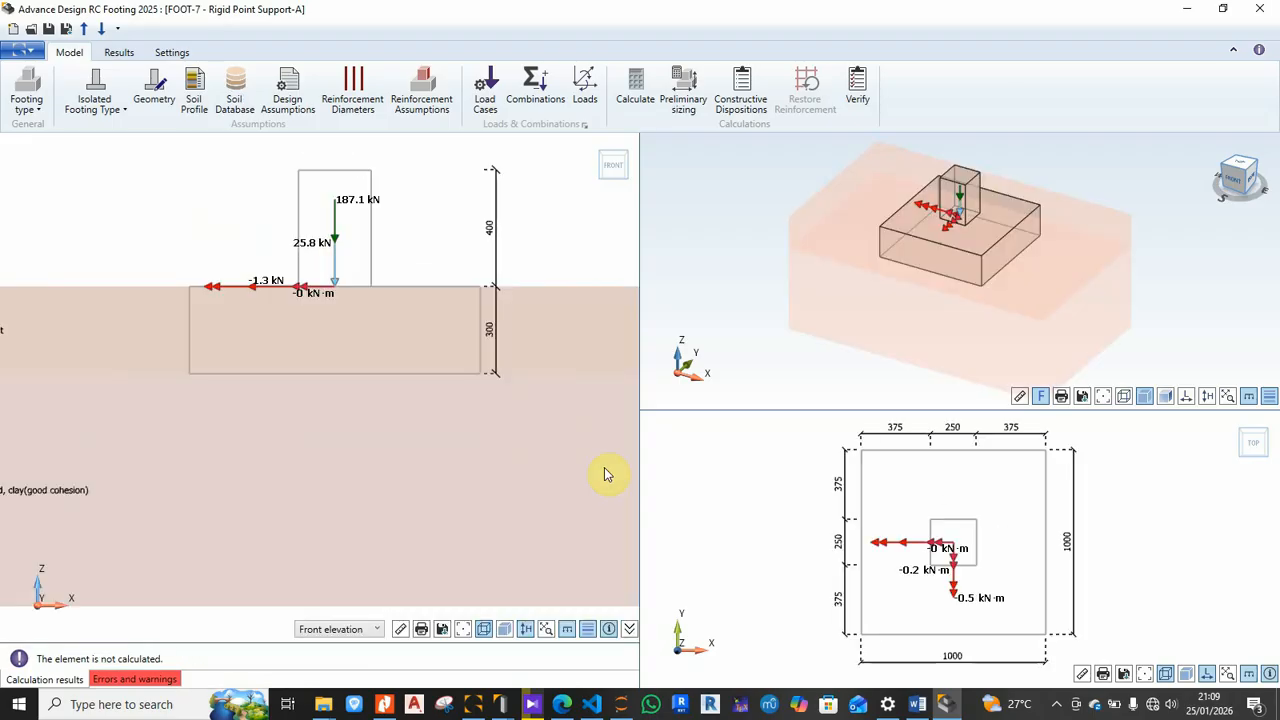
Step: Keep FOOT-7's isolated footing type as Rectangular Column
scroll(418, 420, "down", 3)
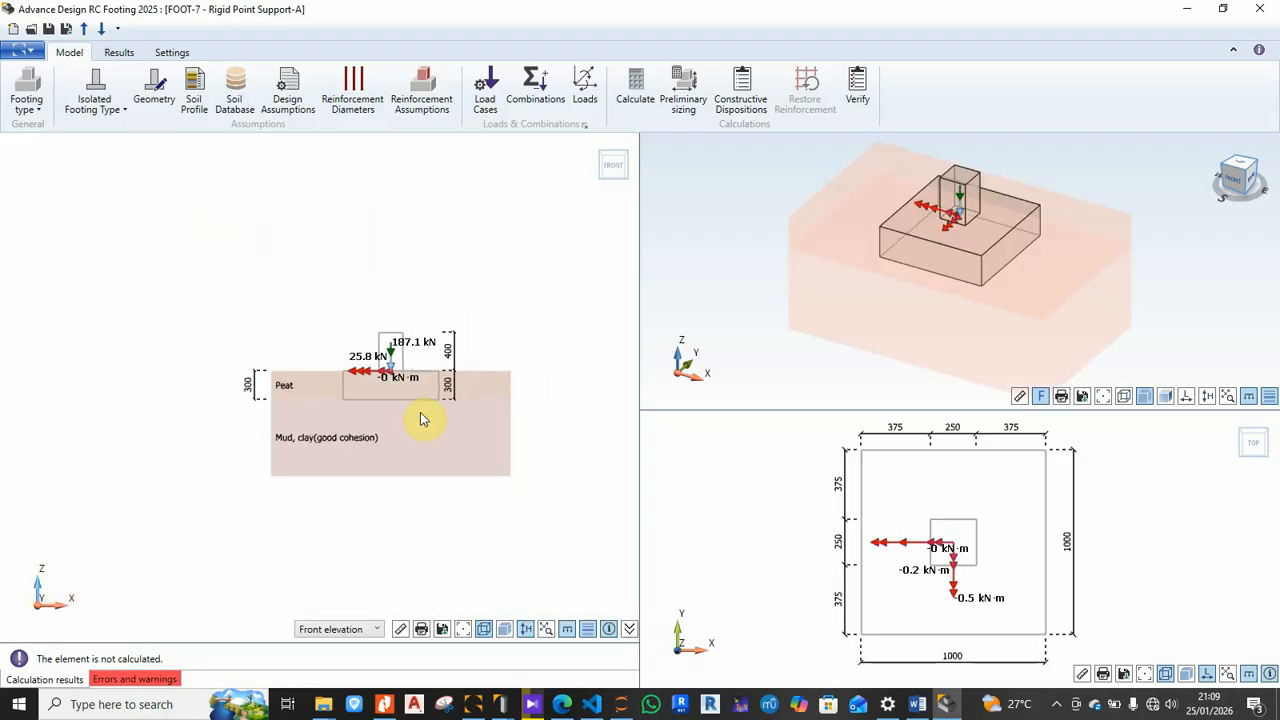
scroll(418, 429, "up", 1)
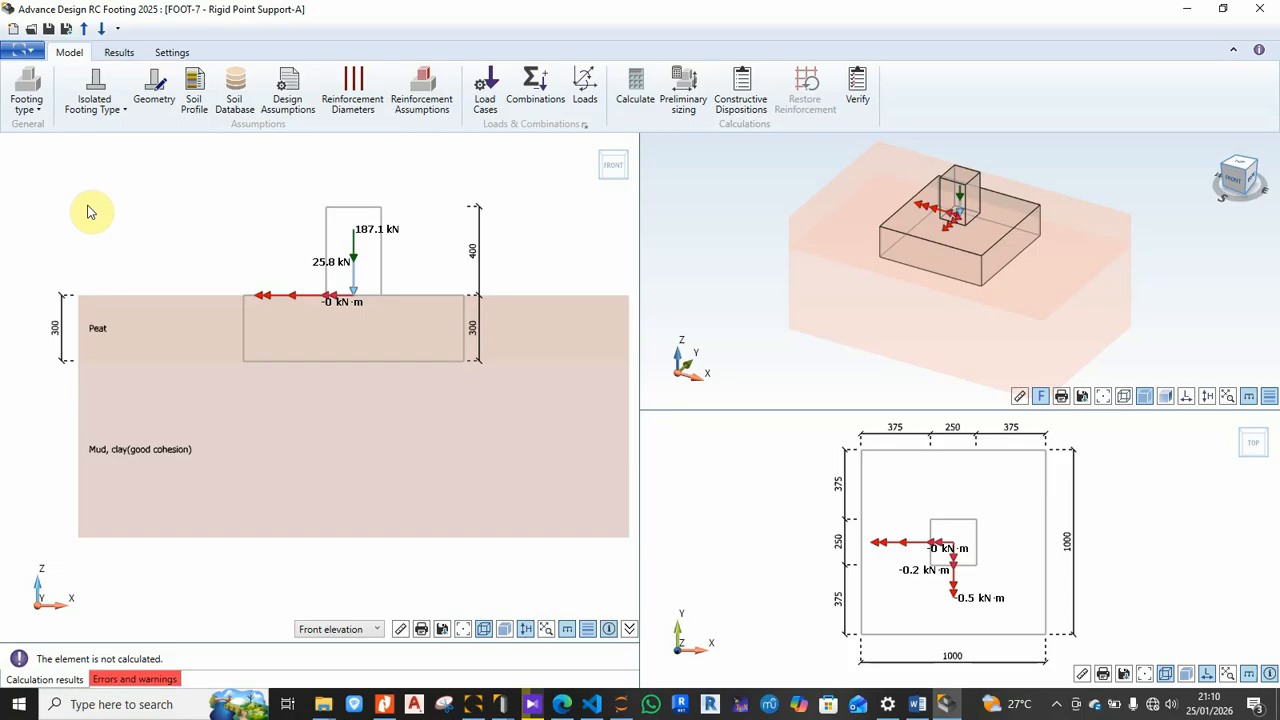
left_click(124, 106)
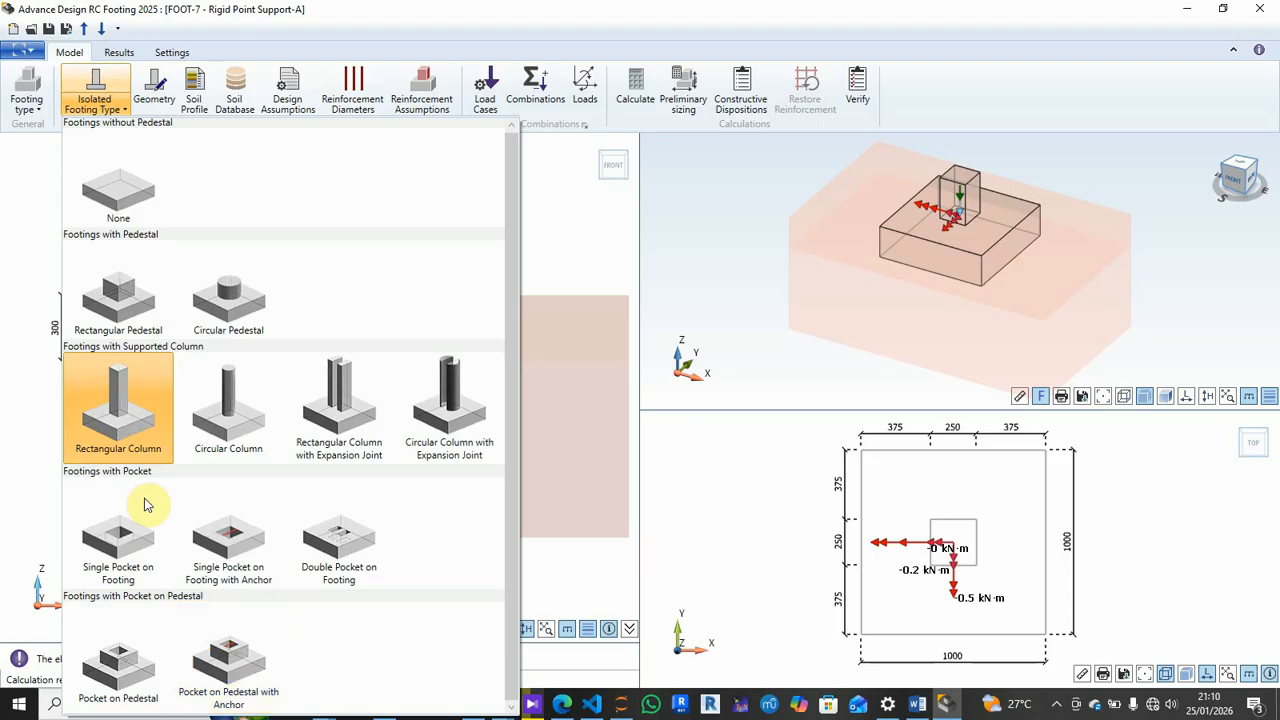
left_click(125, 420)
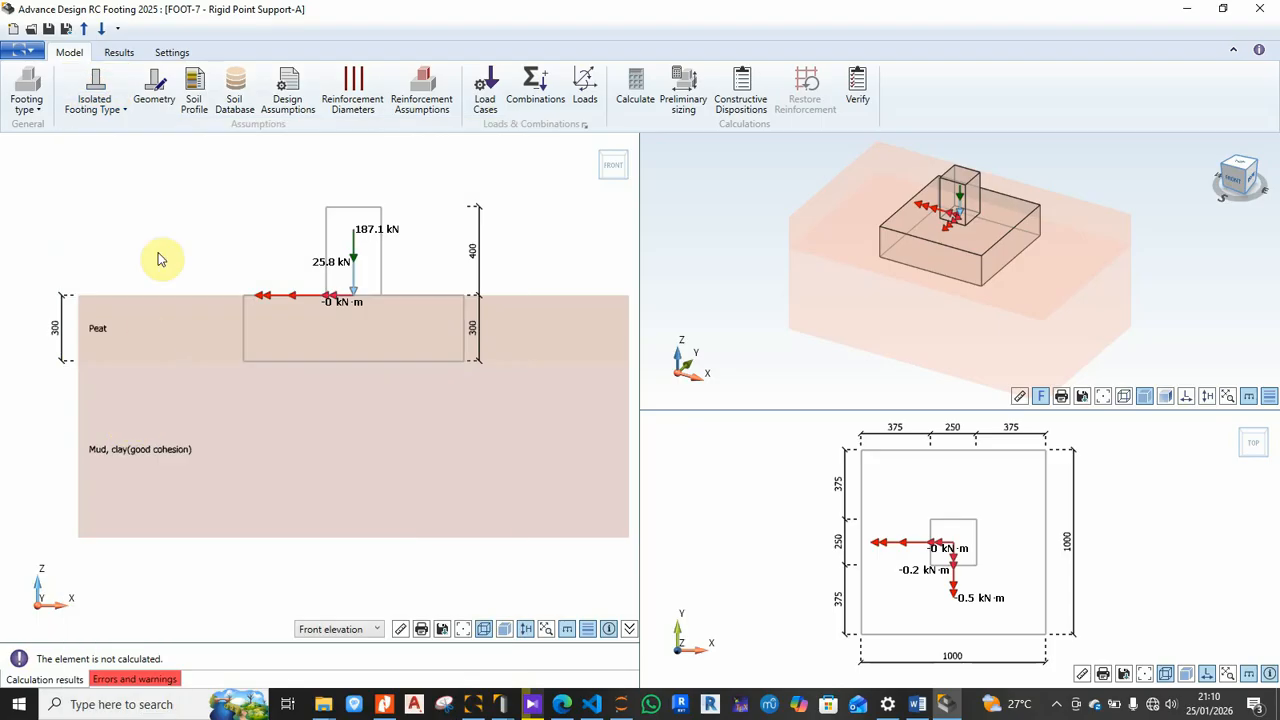
Step: Show FOOT-7's Geometry settings, leaving the 1000 × 1000 × 300 mm pad without bevel cuts
left_click(154, 88)
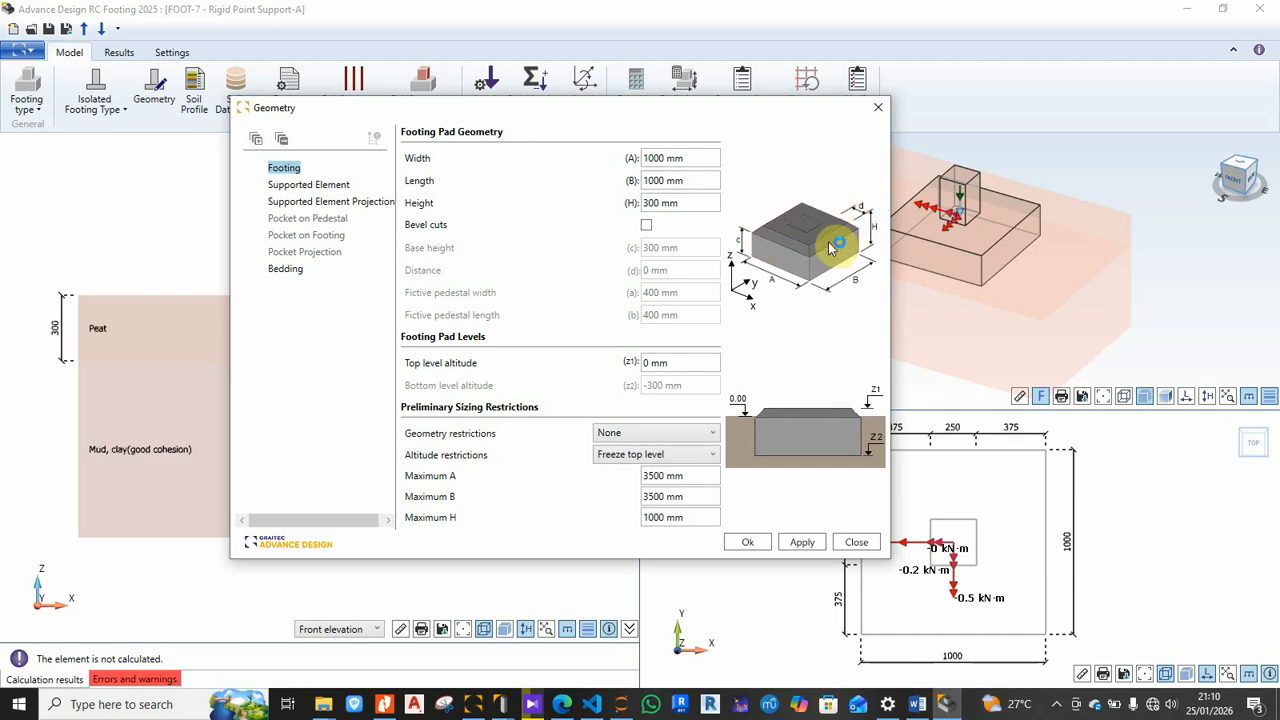
left_click(646, 226)
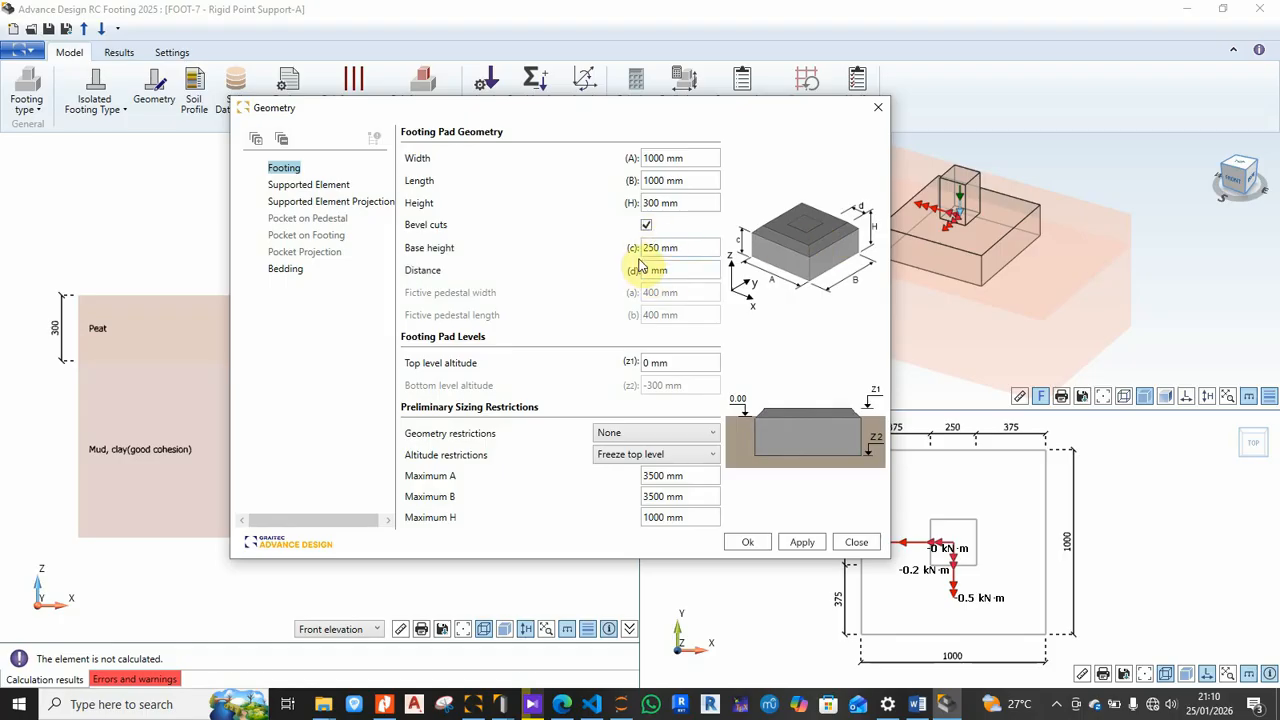
left_click(646, 225)
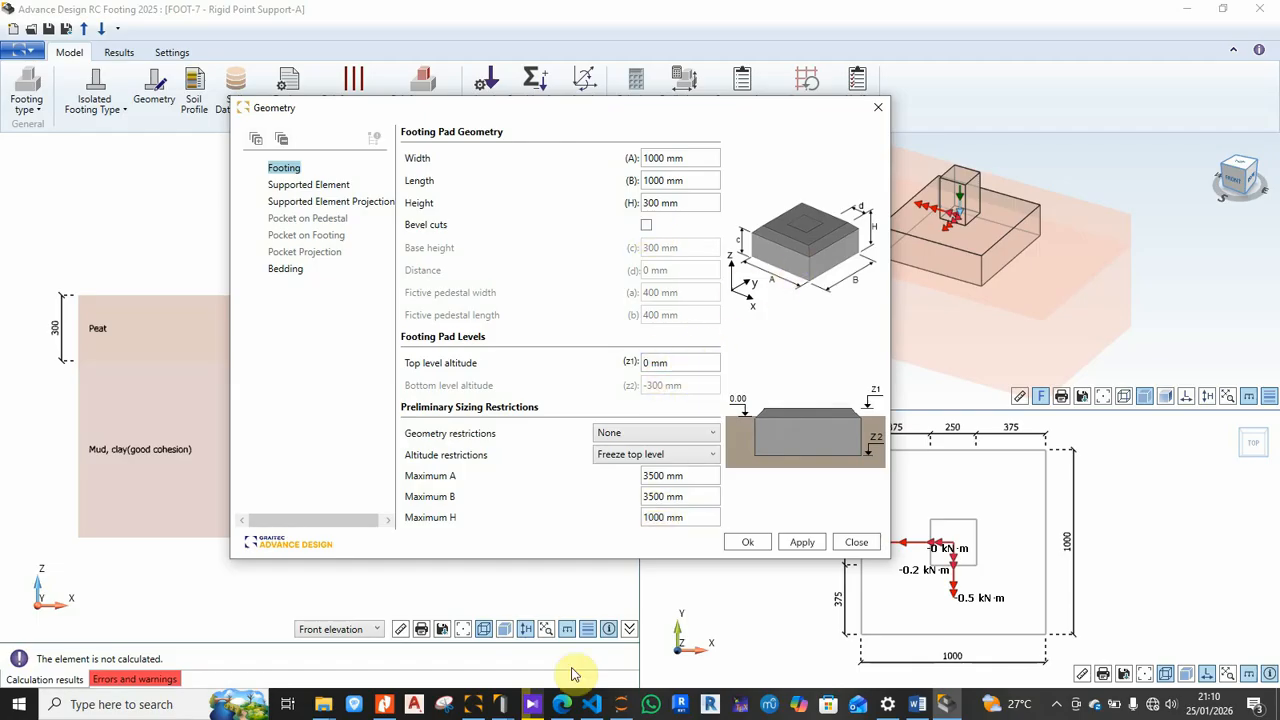
mouse_move(506, 710)
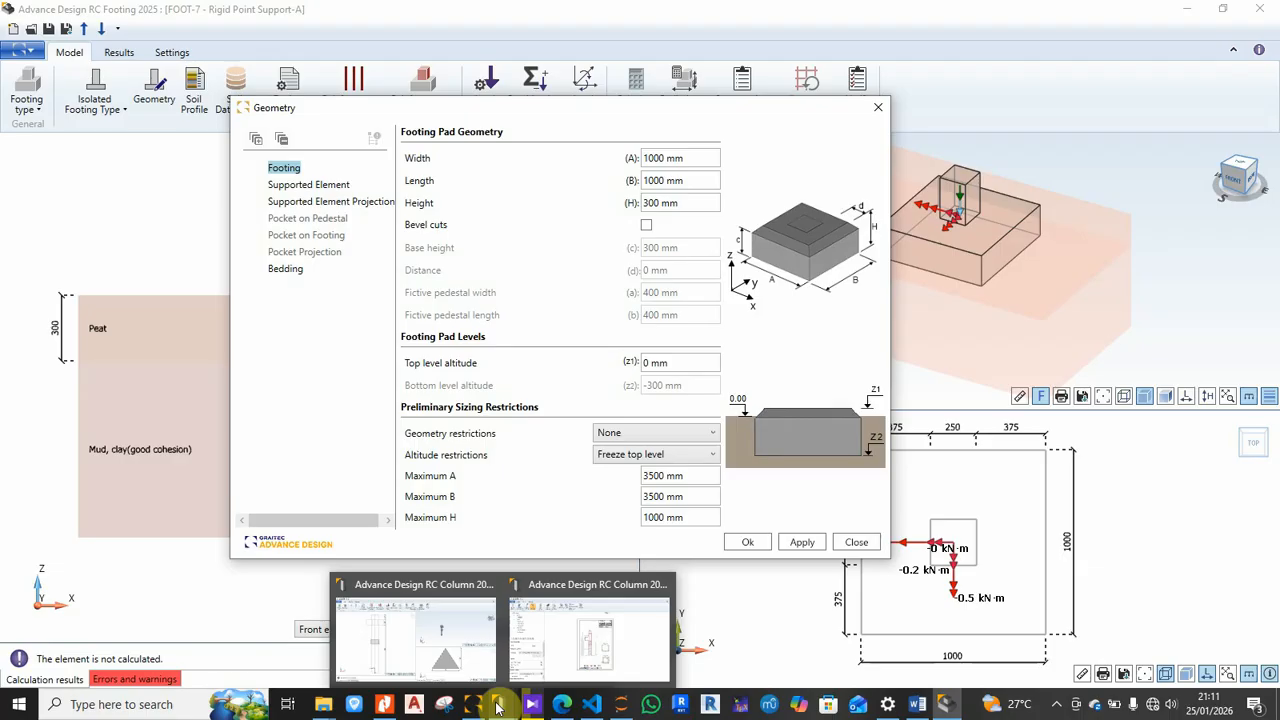
Step: Set the pad's Top level altitude (z1) to -700 mm, putting its bottom at -1000 mm
left_click(691, 363)
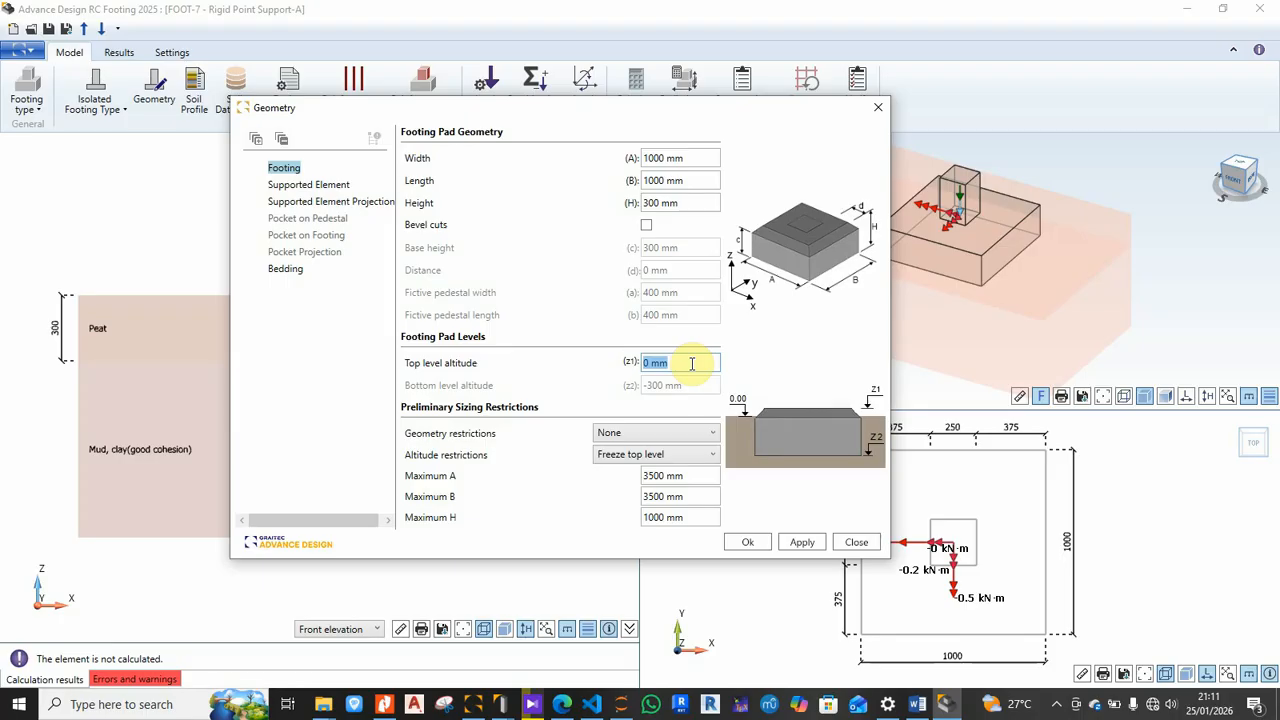
key("BackSpace")
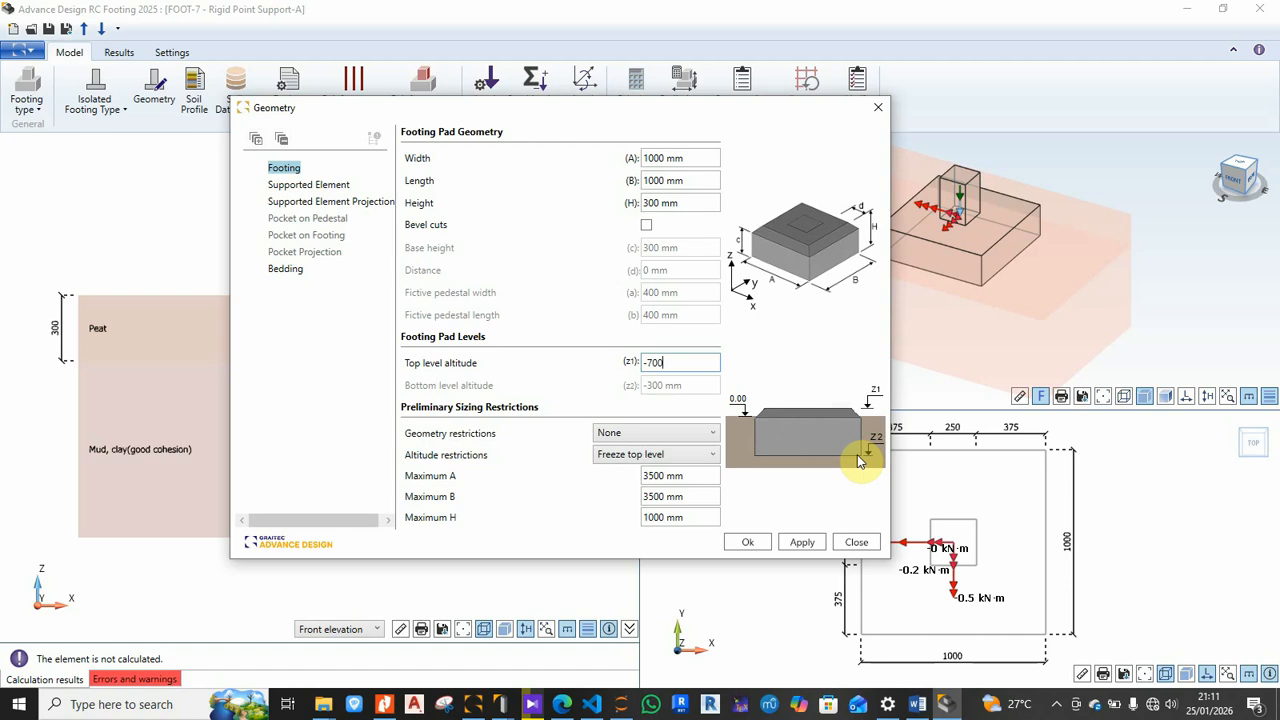
left_click_drag(540, 108, 818, 129)
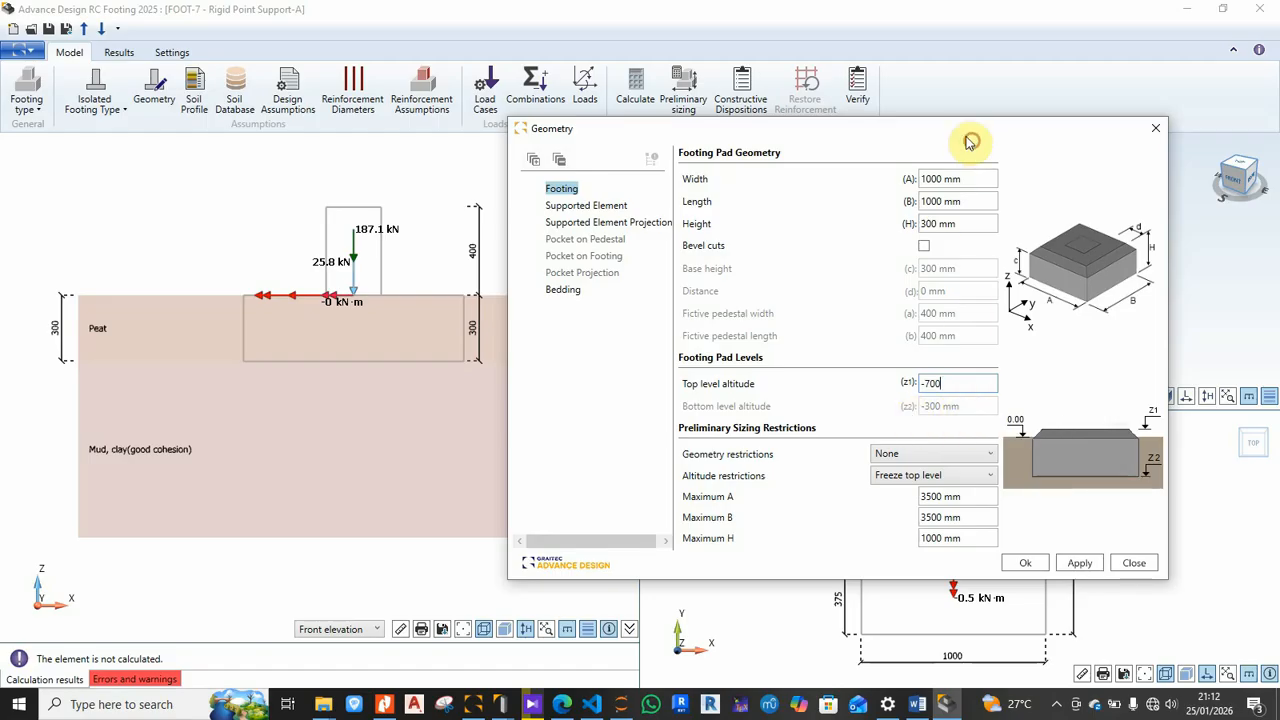
left_click_drag(895, 140, 700, 114)
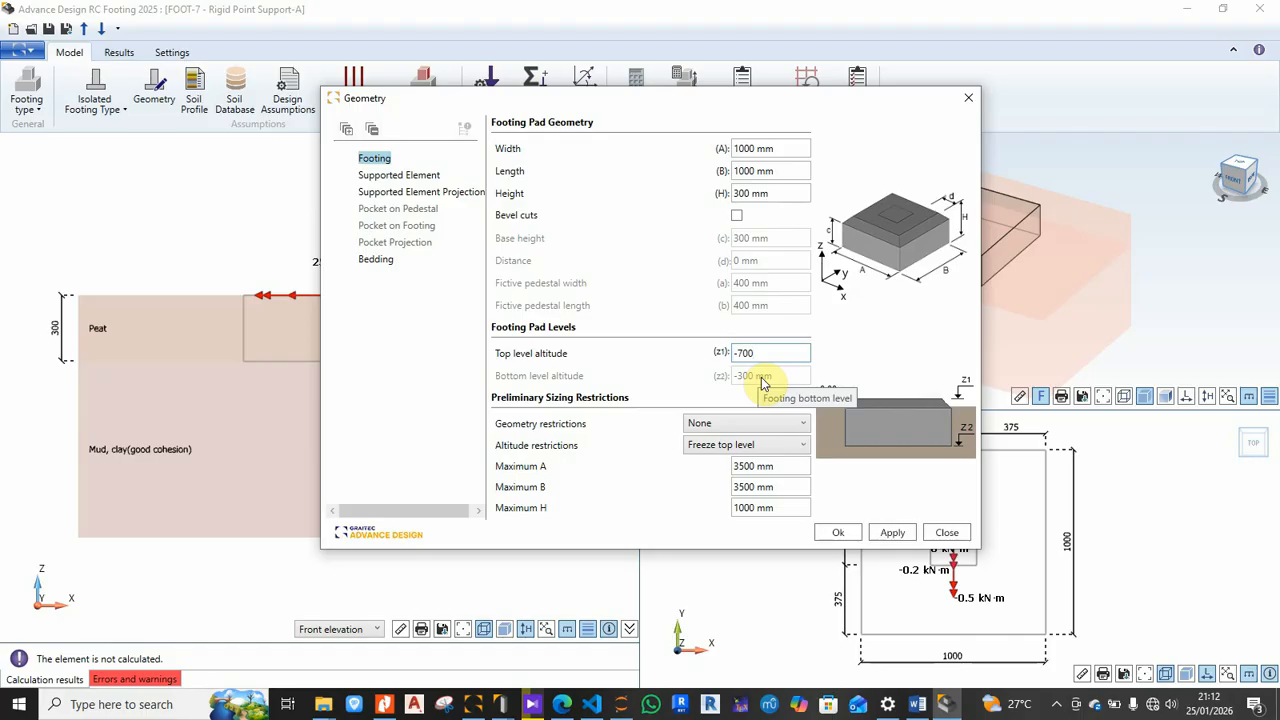
key("Return")
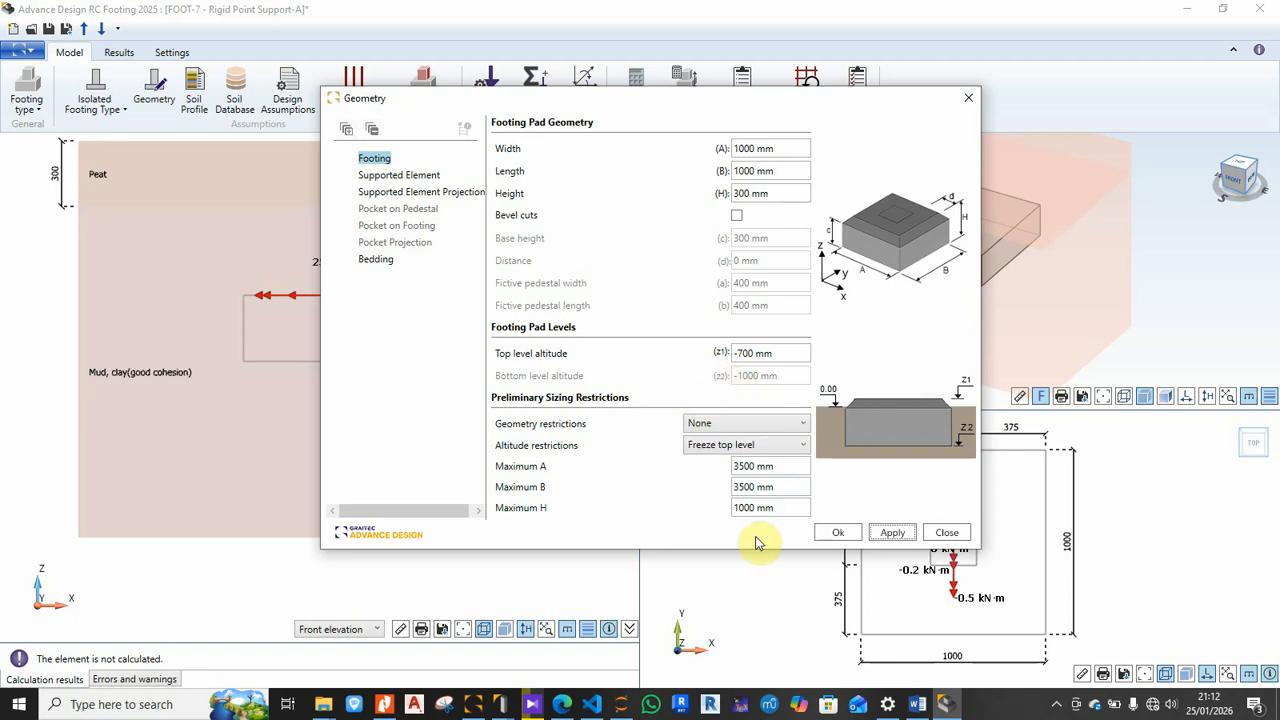
Step: Show the supported column's projection settings: custom position with 375 mm on every side
left_click(406, 178)
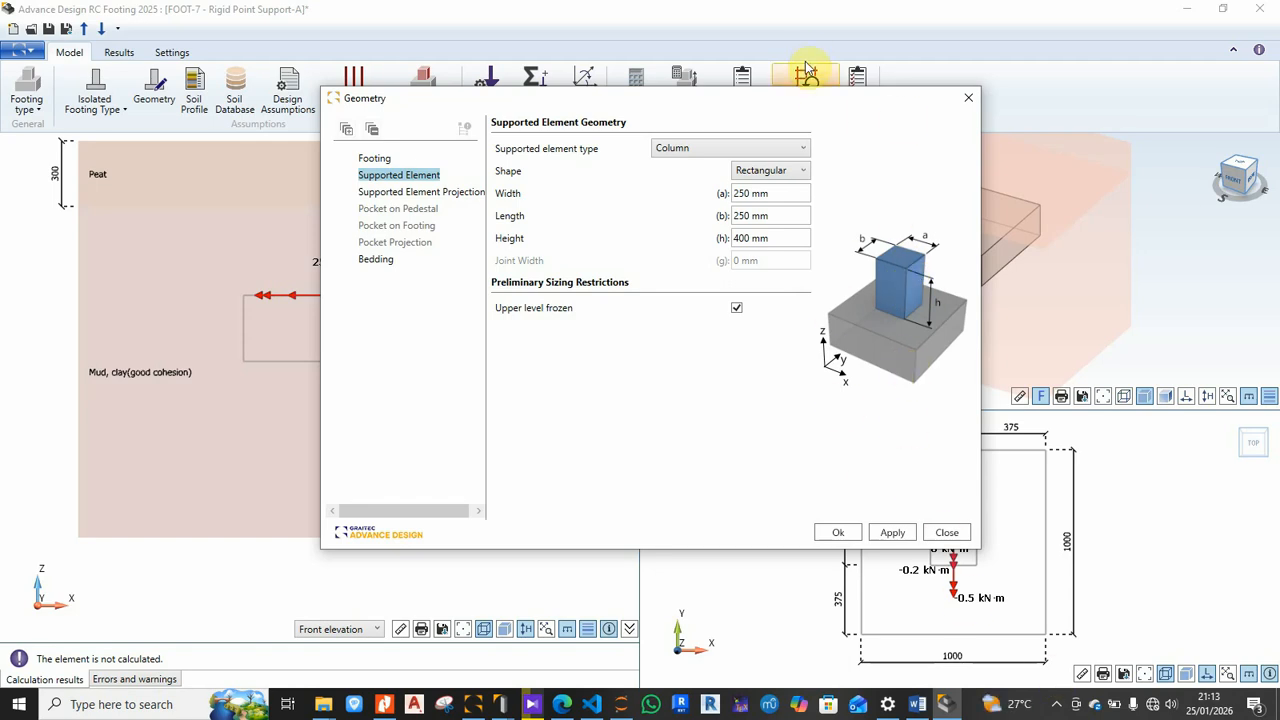
left_click_drag(809, 99, 598, 90)
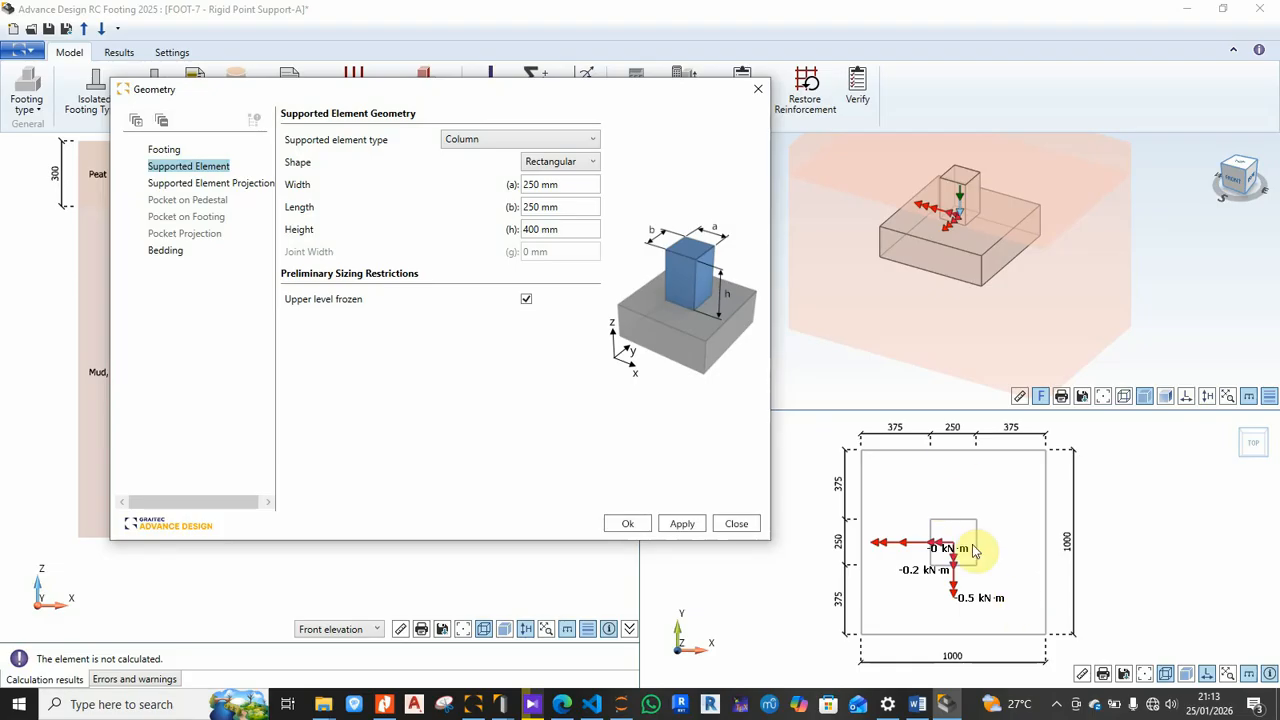
mouse_move(505, 93)
left_mouse_down()
mouse_move(844, 143)
mouse_move(825, 112)
left_mouse_up()
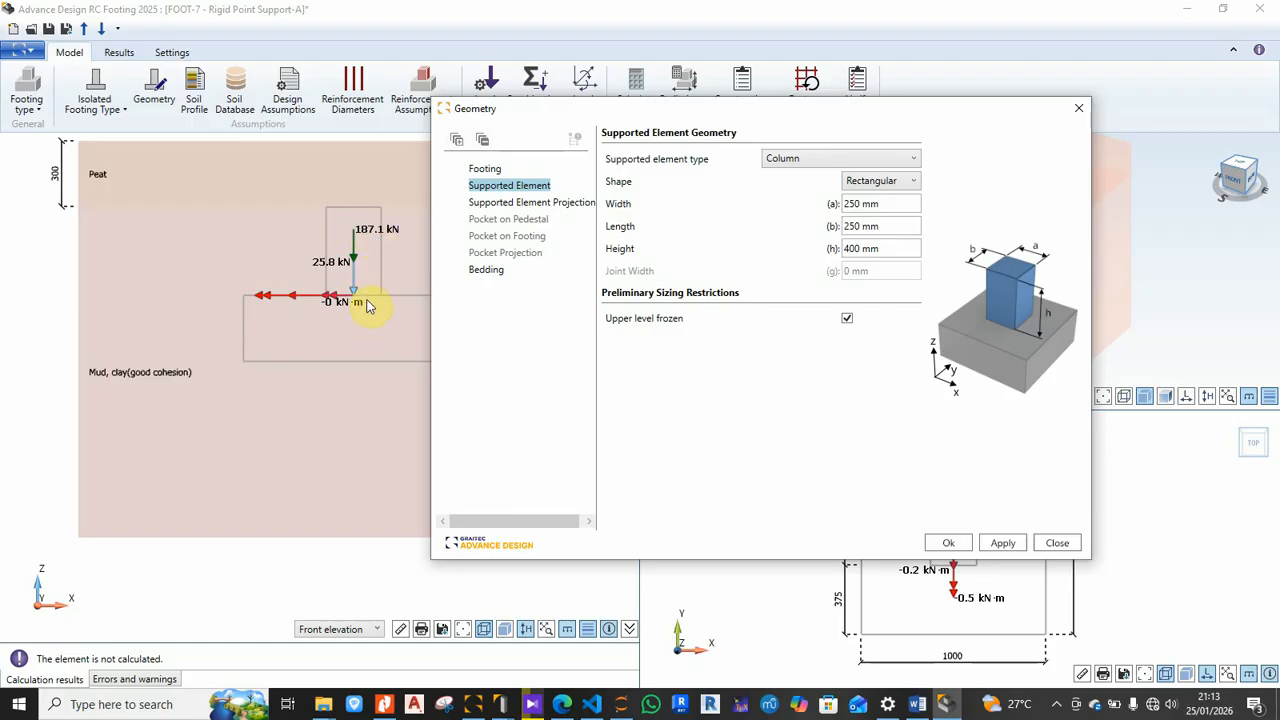
left_click(512, 204)
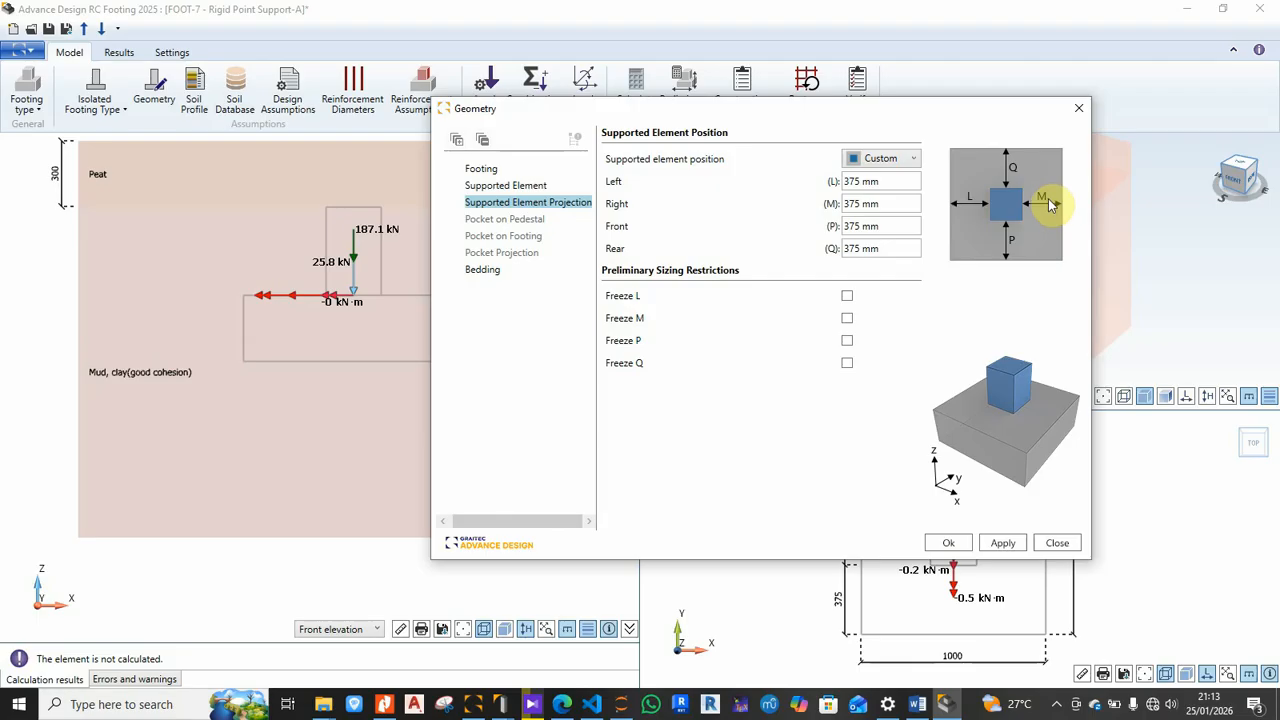
left_click(892, 204)
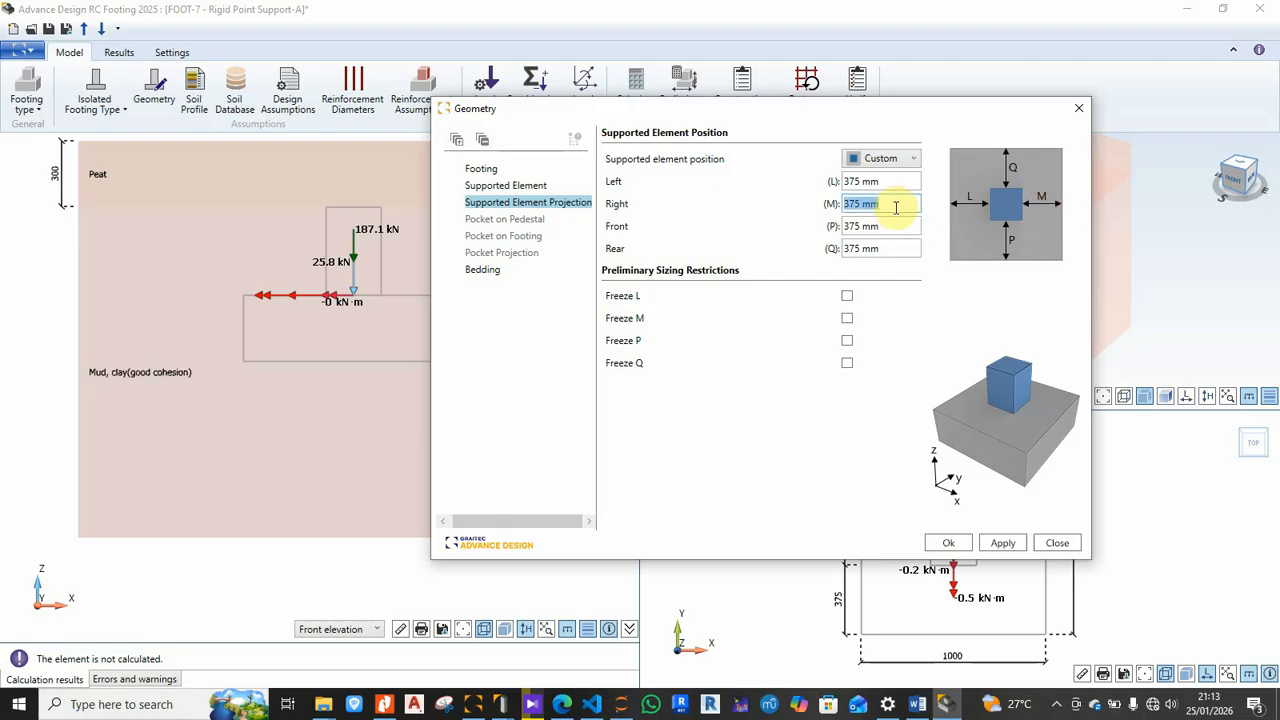
type("0")
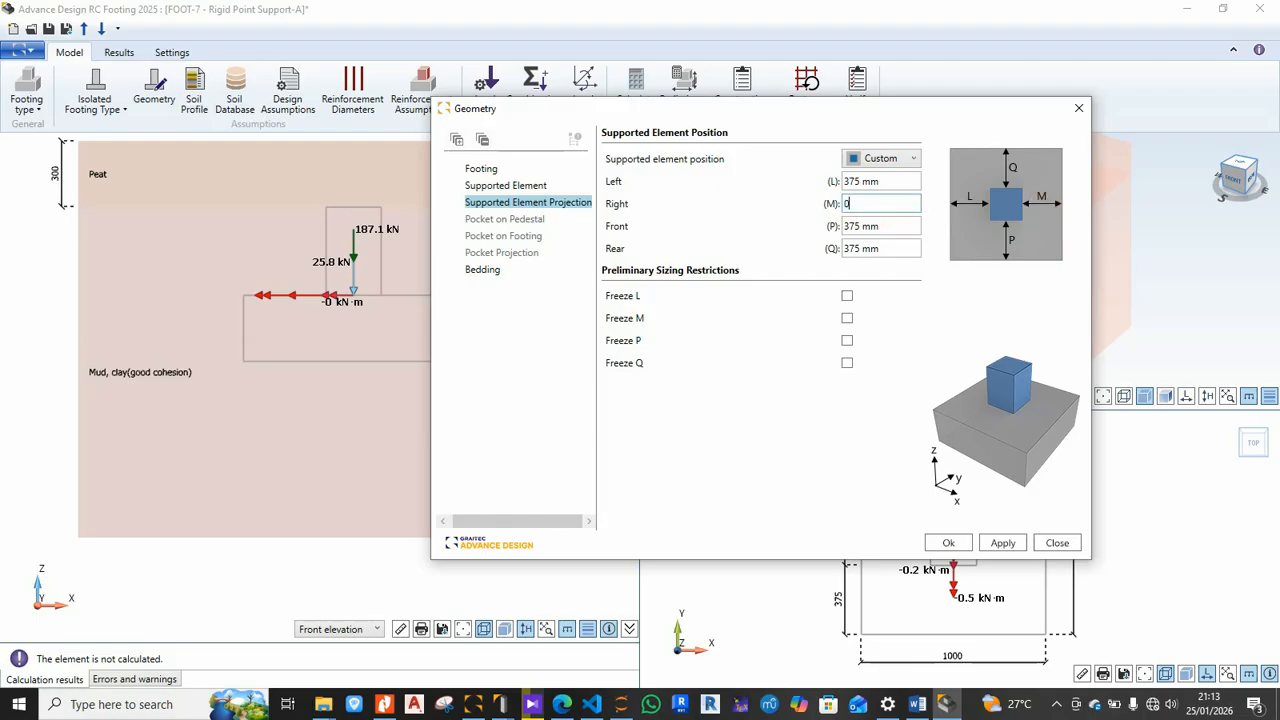
left_click(902, 226)
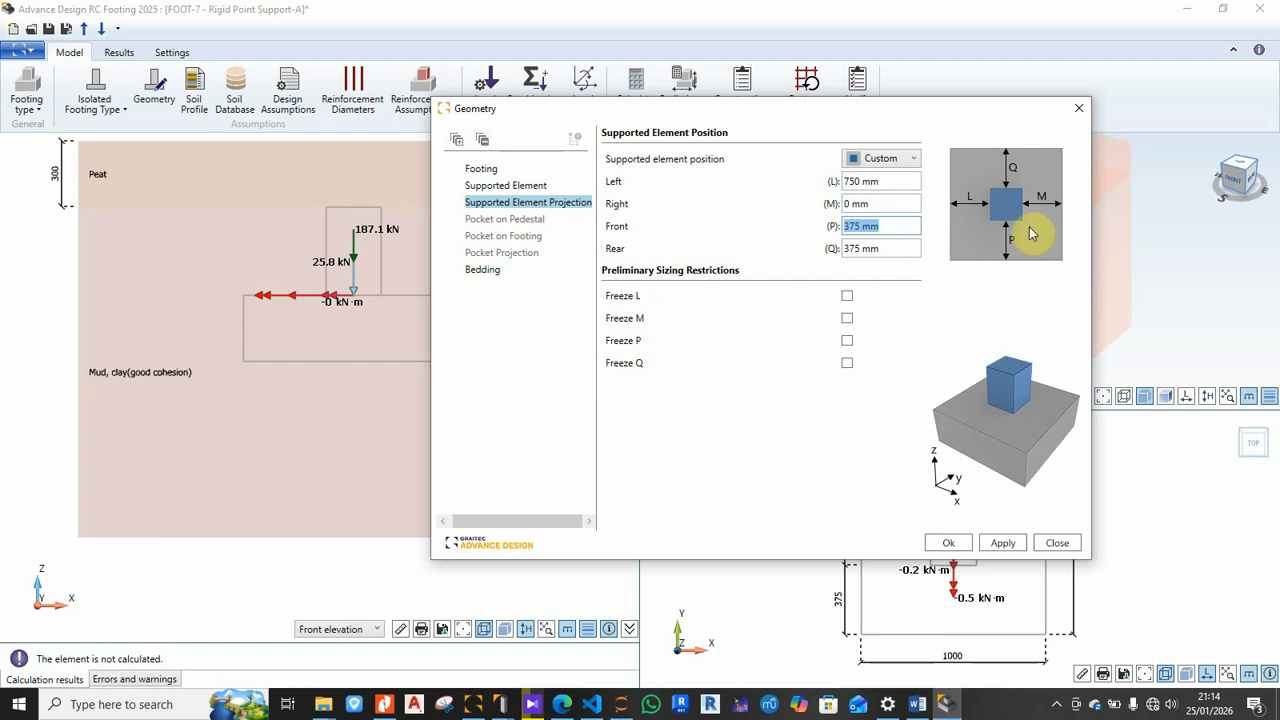
left_click(880, 200)
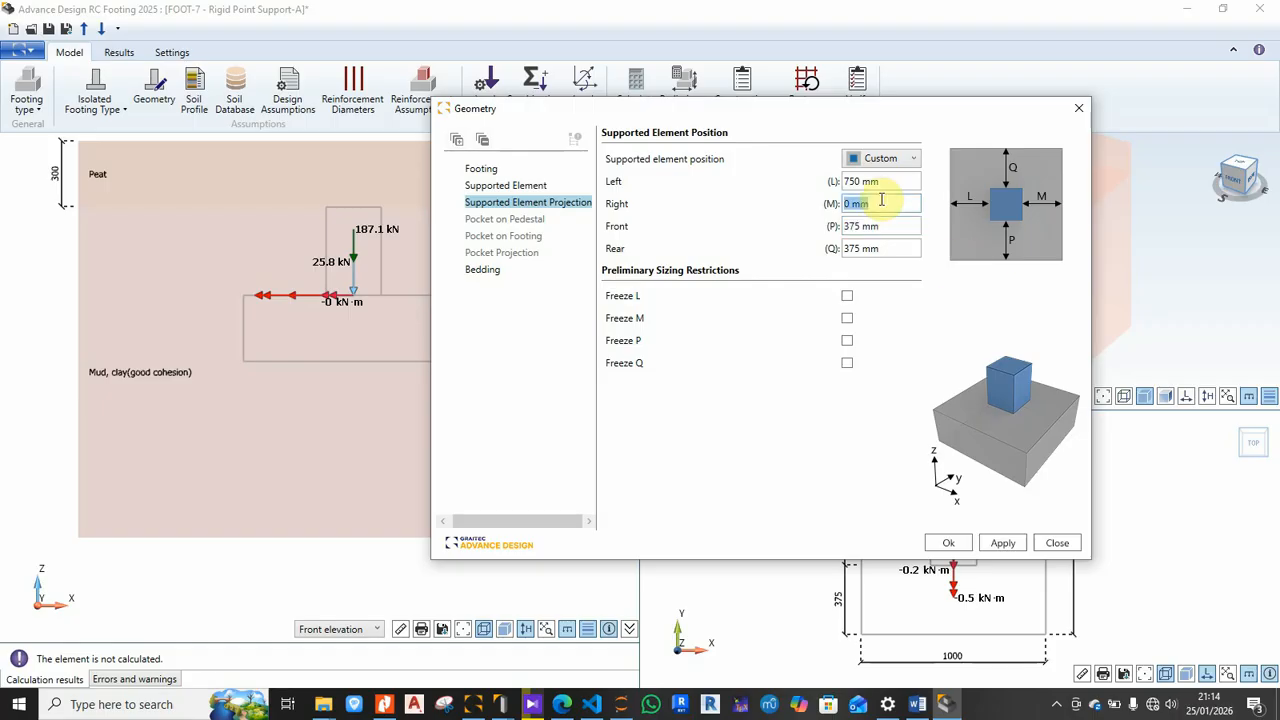
type("3")
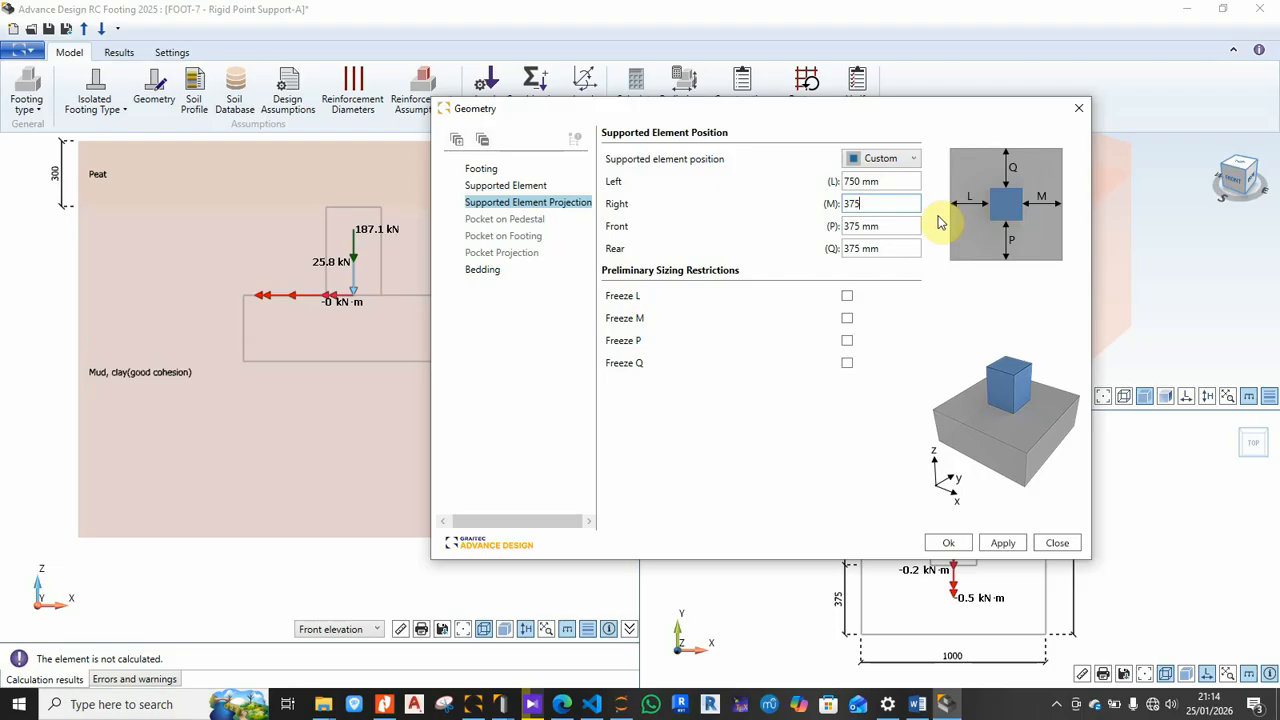
type("75")
left_click(891, 225)
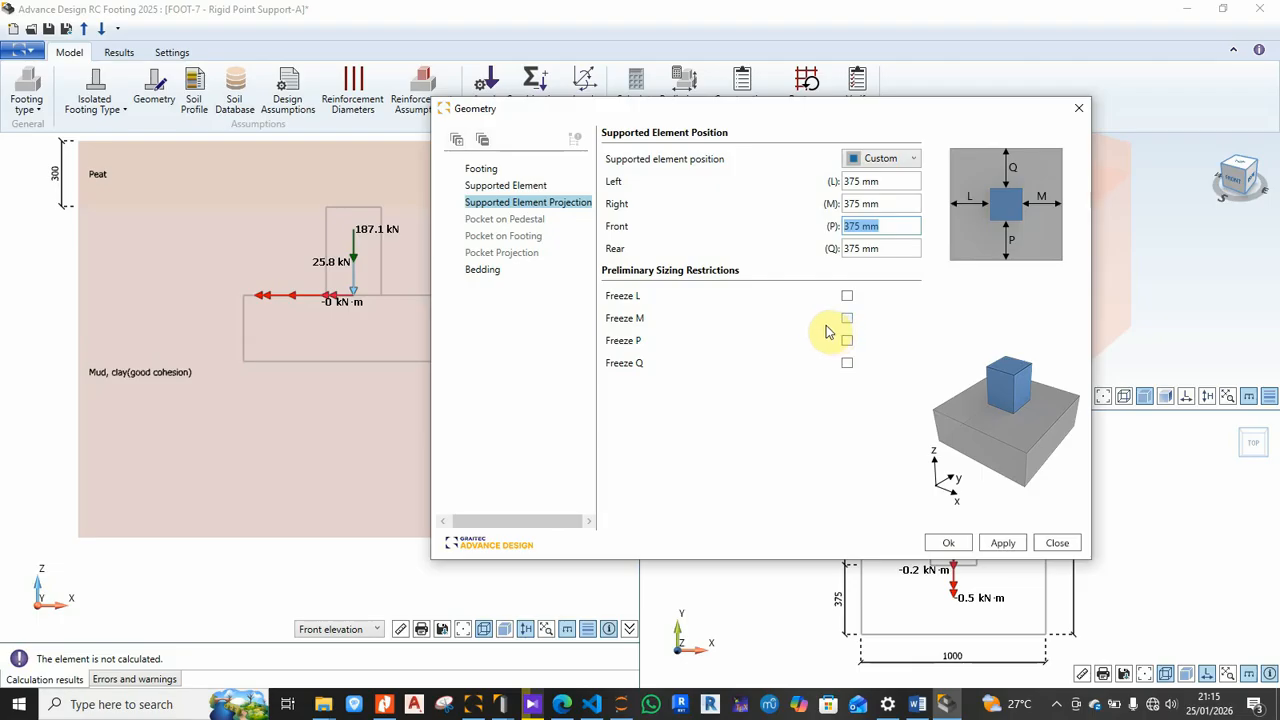
Step: Add a 50 mm blinding concrete bedding, accept the geometry, and bring up the Soil Database
left_click(484, 272)
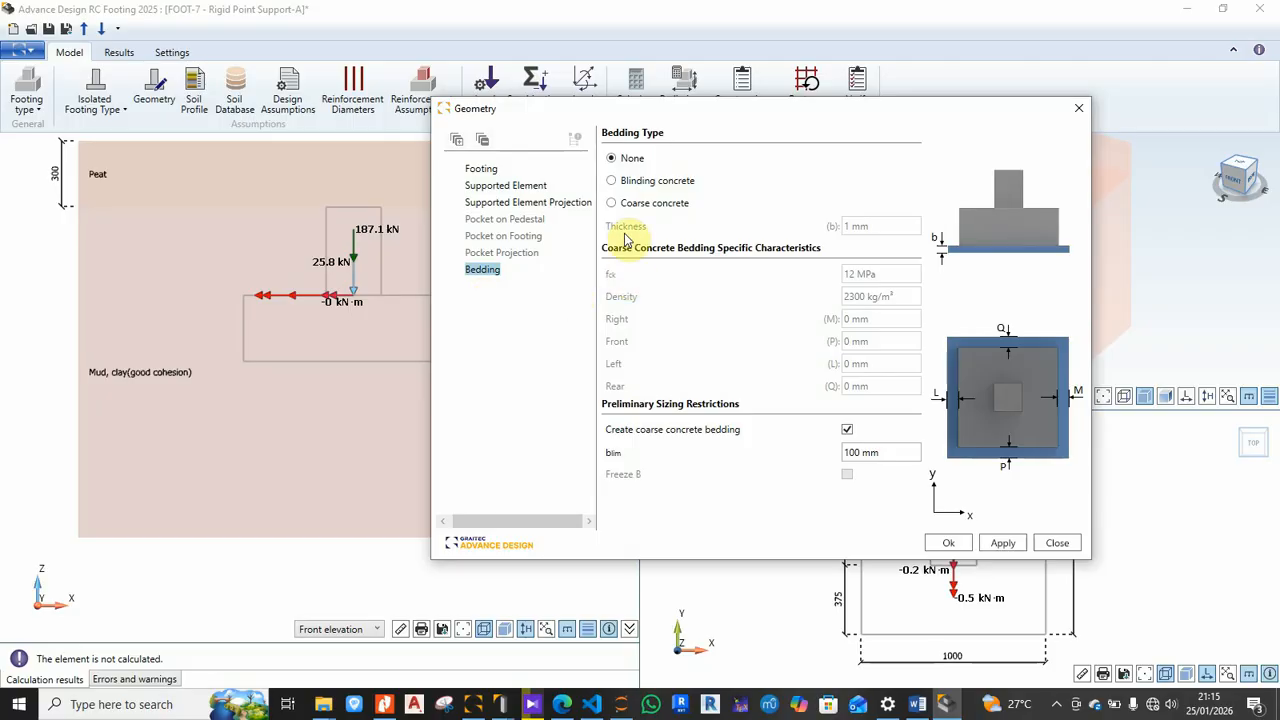
left_click(647, 187)
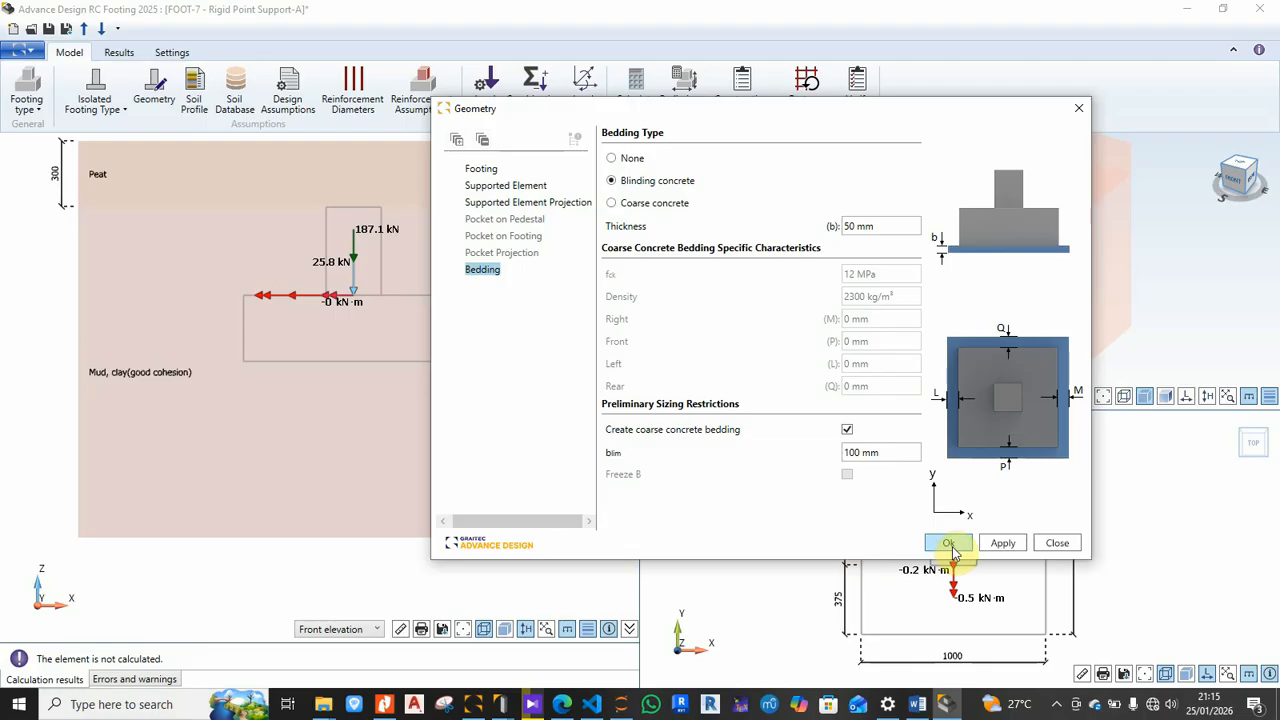
left_click(1002, 545)
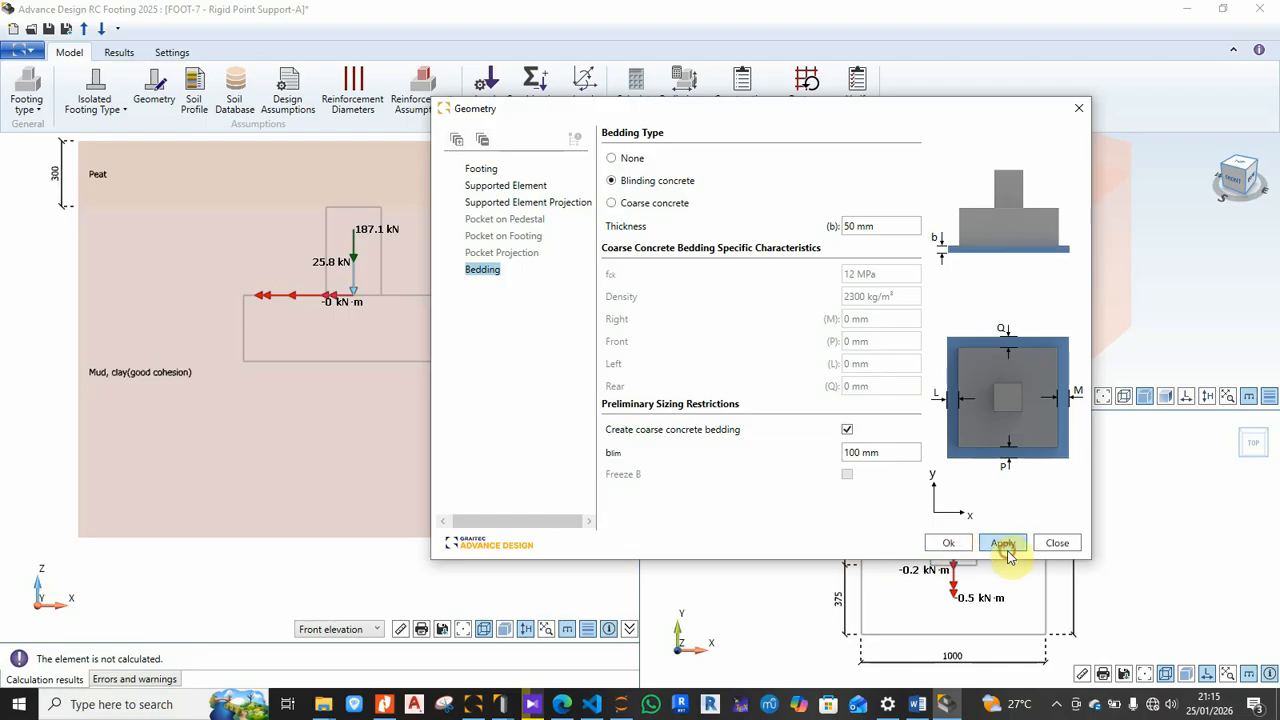
left_click(948, 544)
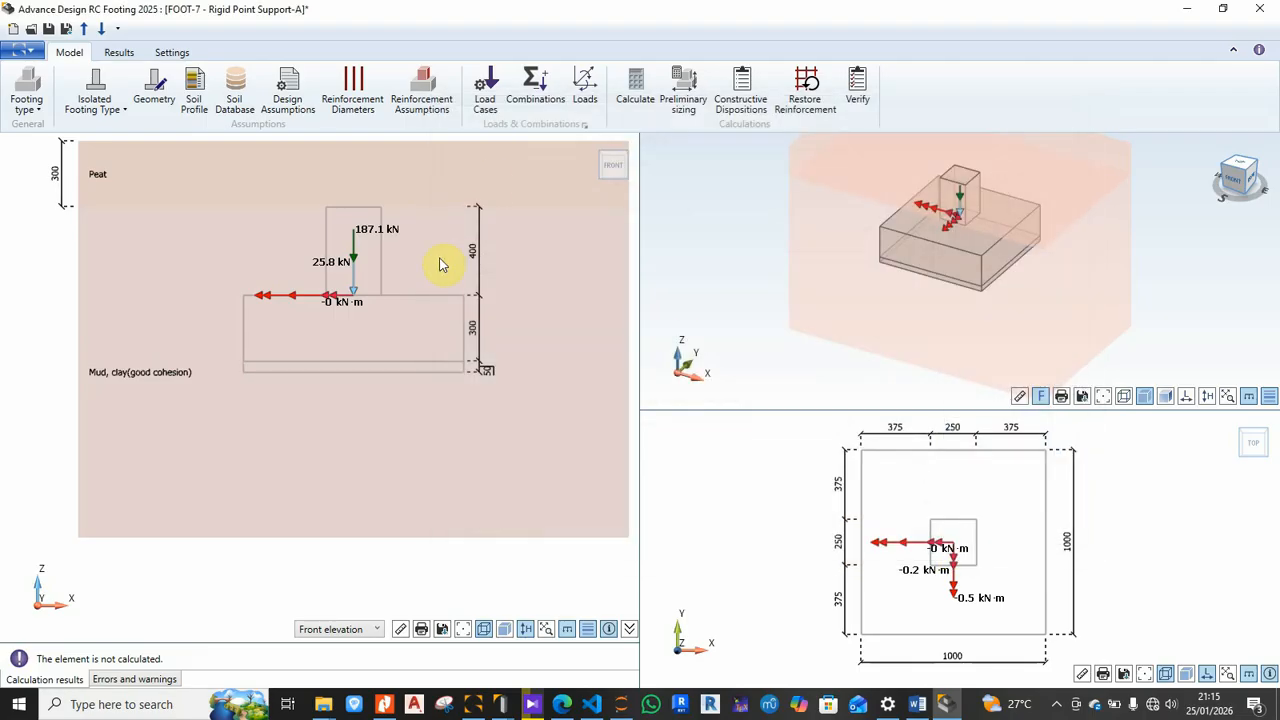
left_click(236, 96)
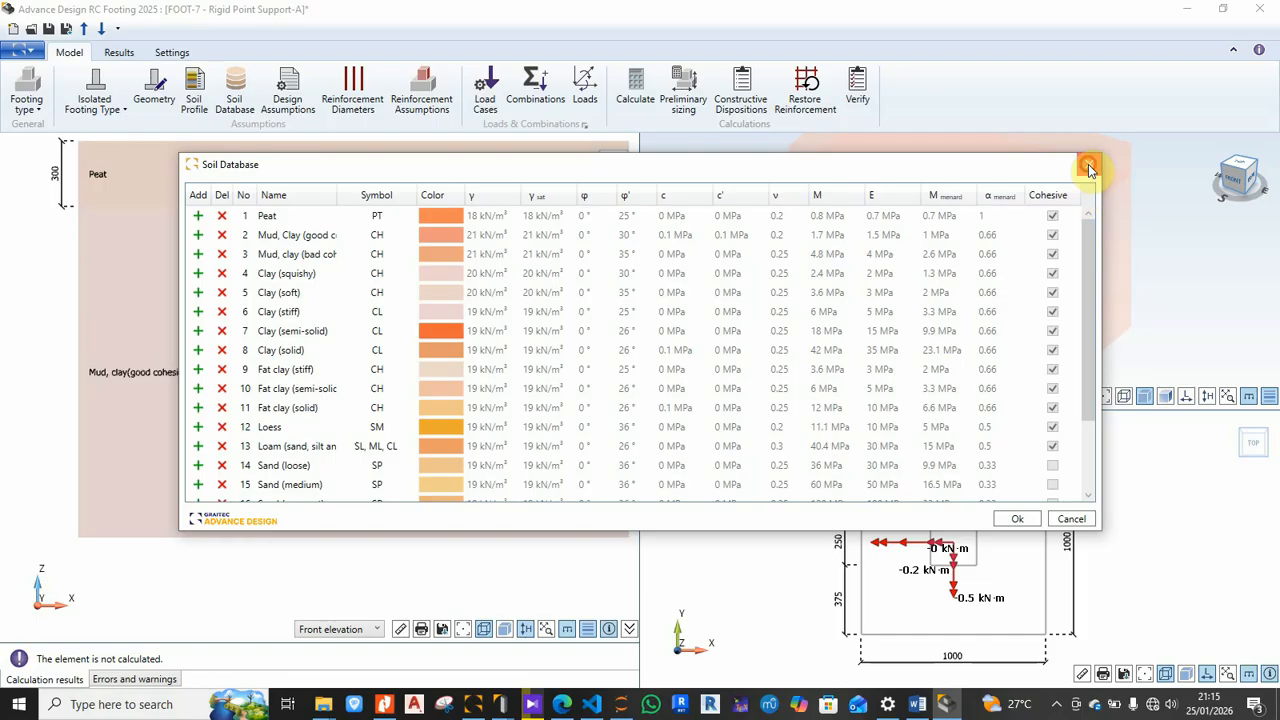
Step: Close the Soil Database and show the profile: 300 mm Peat over Mud, Clay (good cohesion)
left_click(1089, 164)
left_click(194, 93)
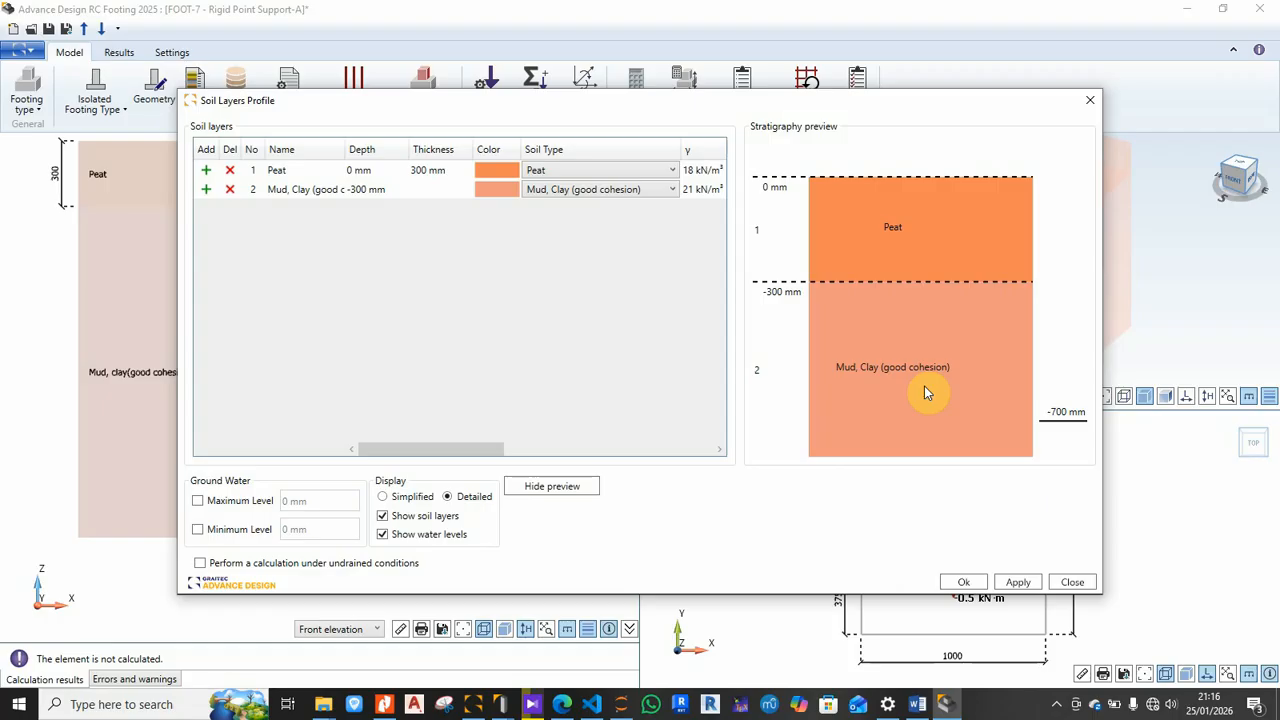
Step: Change soil layer 2 from Mud, Clay to Sand (medium) and confirm the profile
left_click(673, 192)
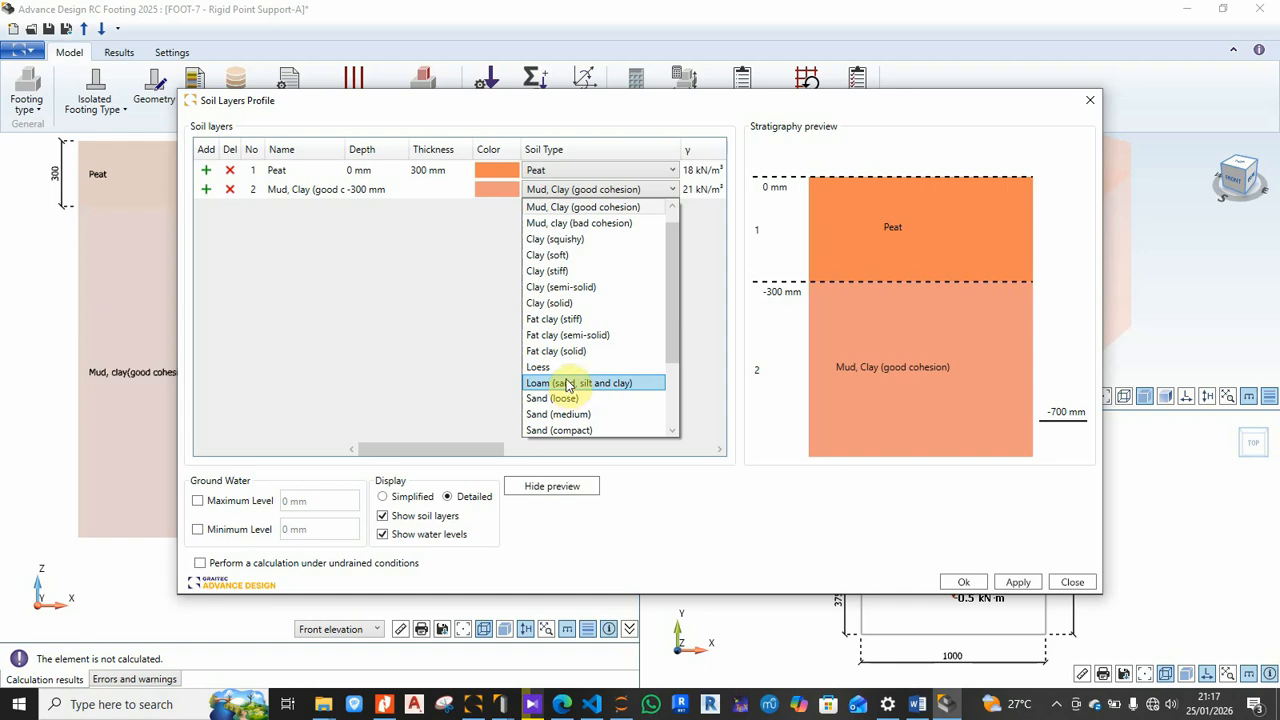
scroll(567, 385, "down", 2)
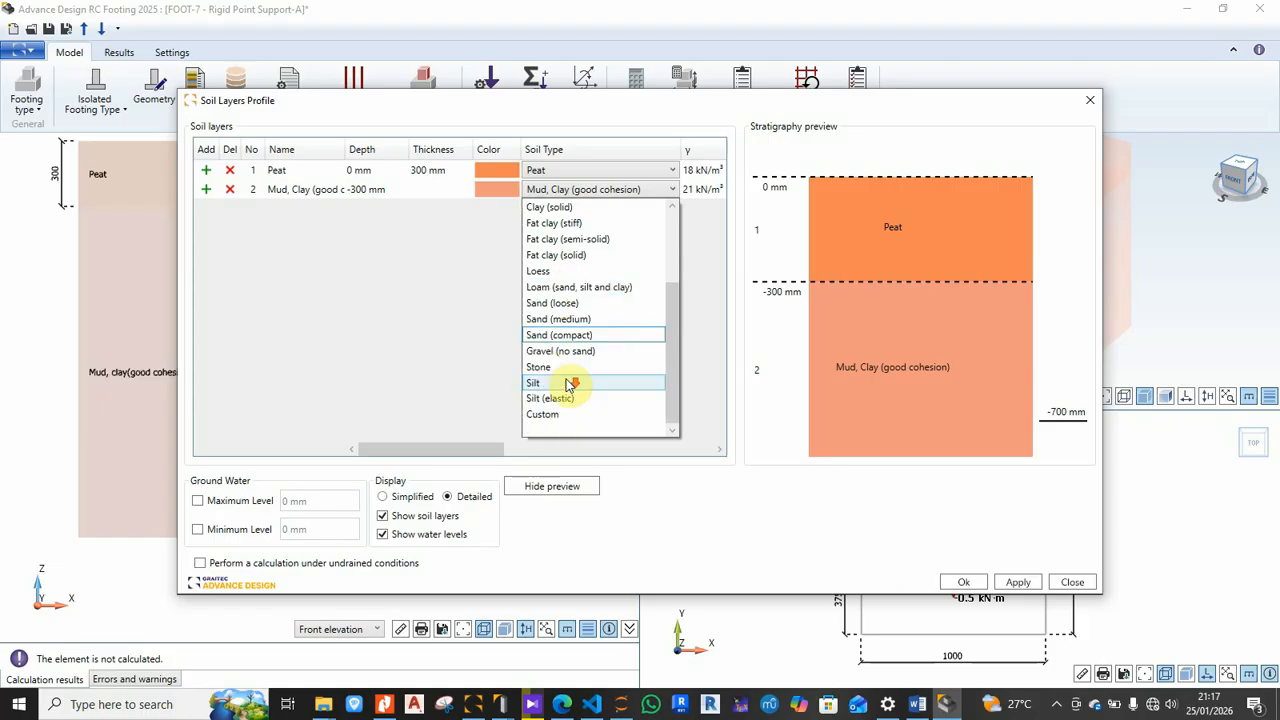
left_click(571, 321)
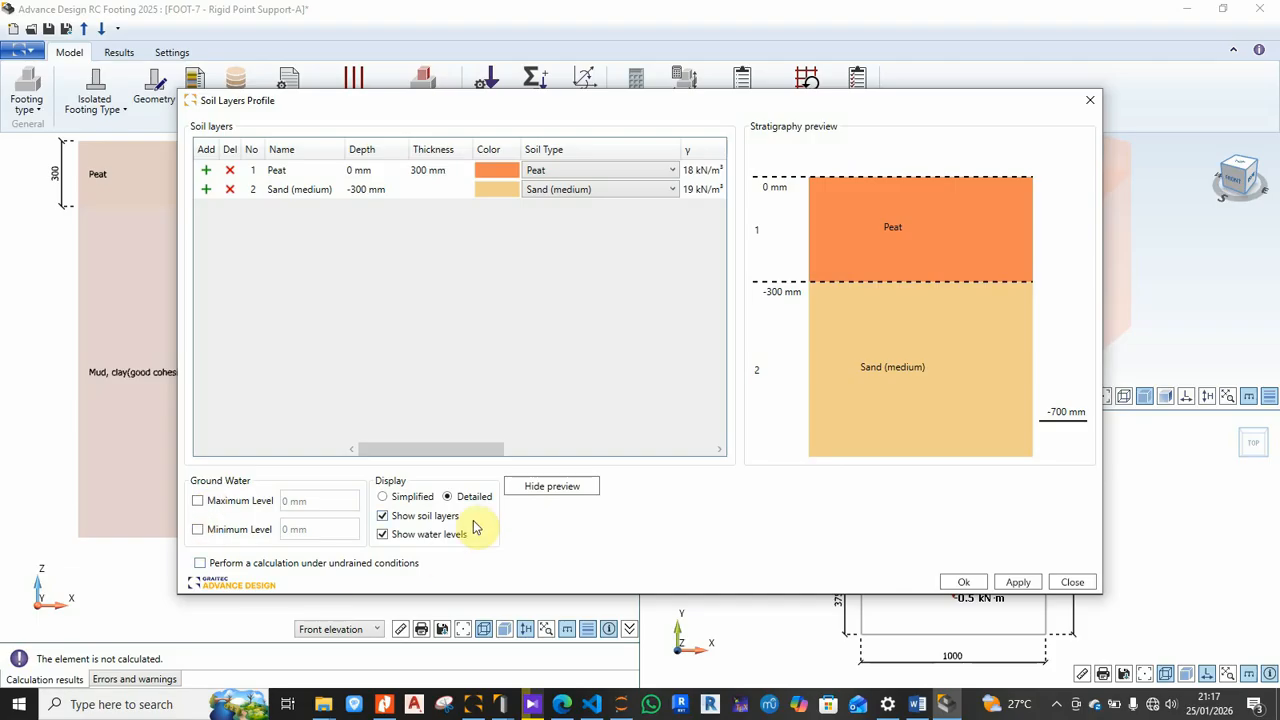
left_click(970, 584)
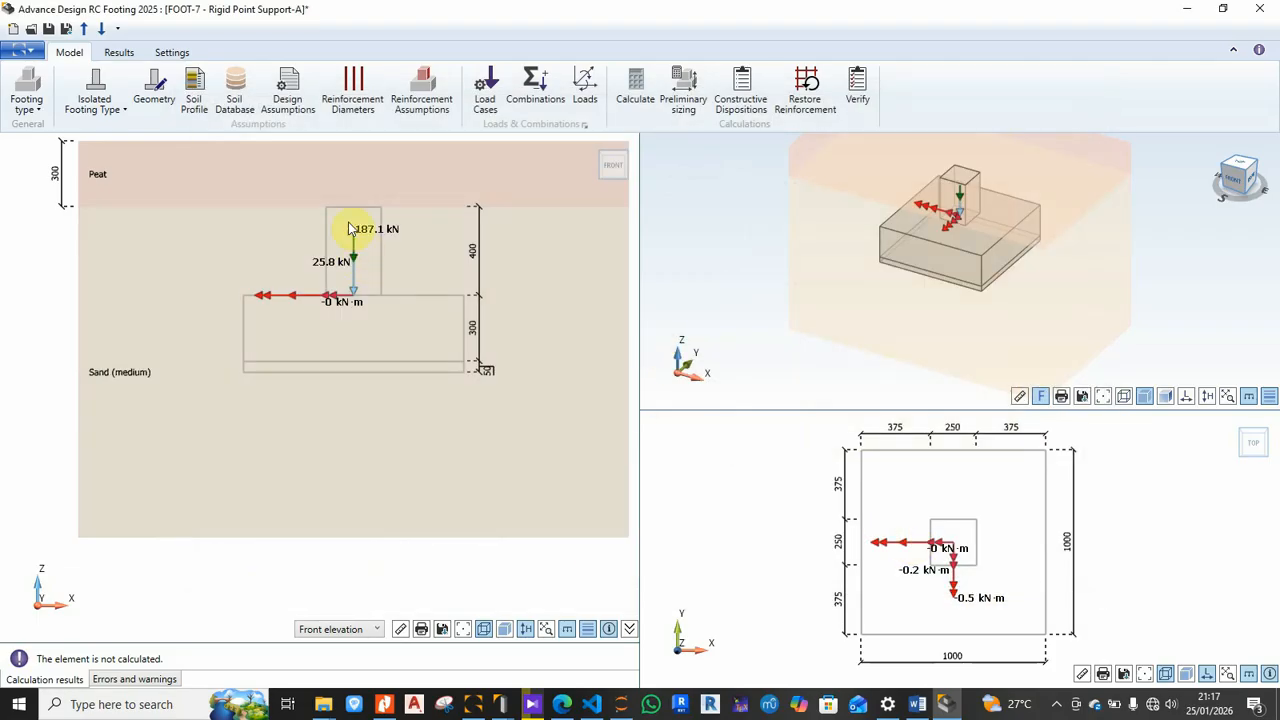
Step: Show Design Assumptions at General Design, with ULS factors 1.5 for concrete and 1.15 for steel
left_click(287, 92)
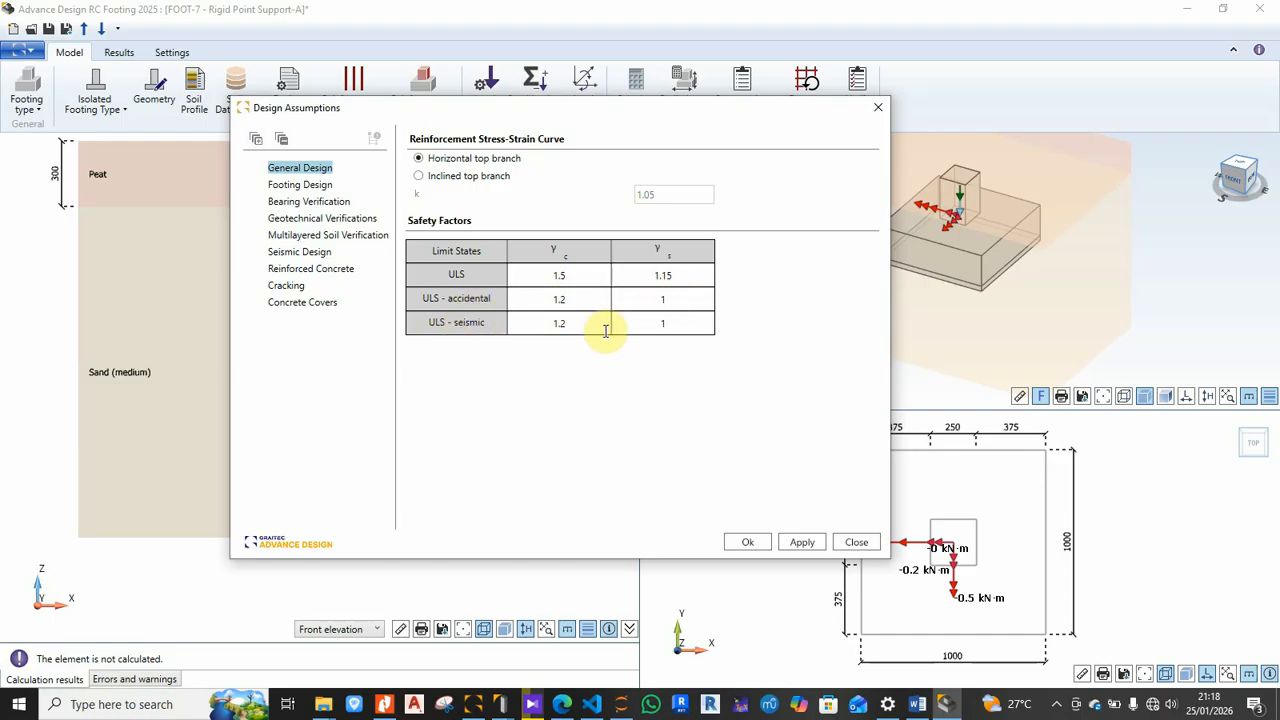
Step: In Footing Design, keep the Strut-and-tie method and tick 'Consider earth loads and overloads'
left_click(302, 187)
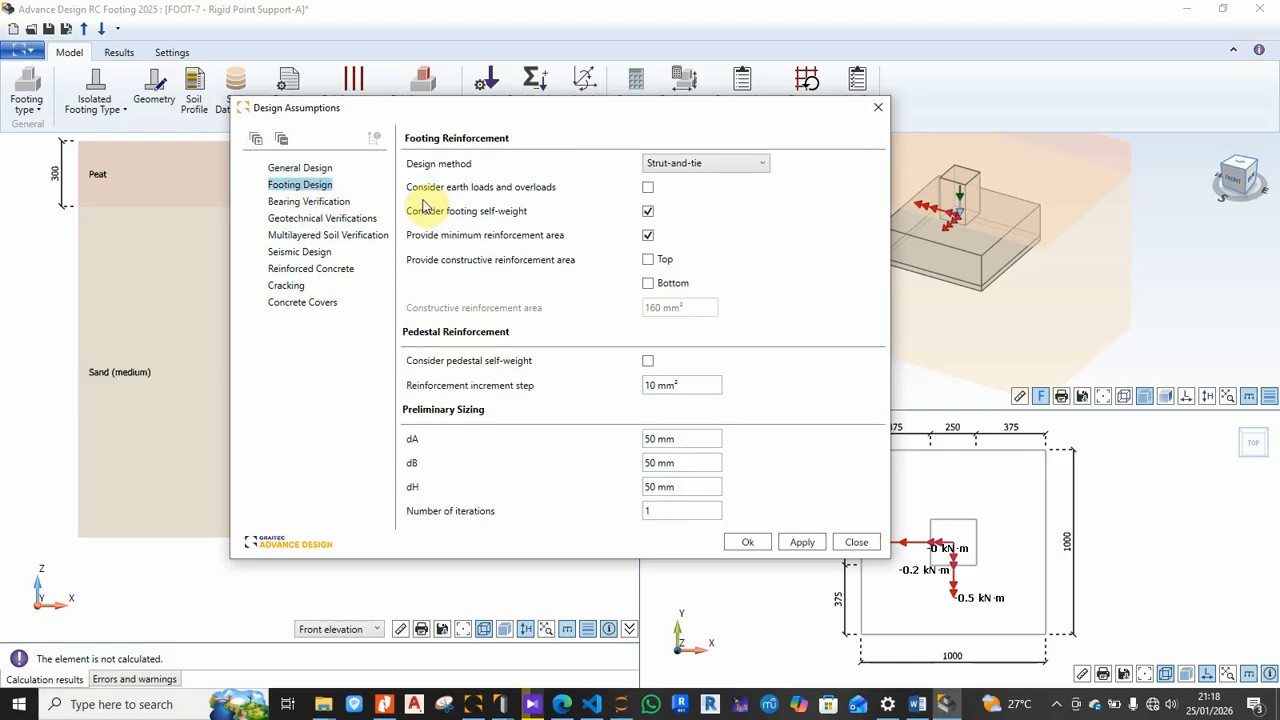
left_click(706, 170)
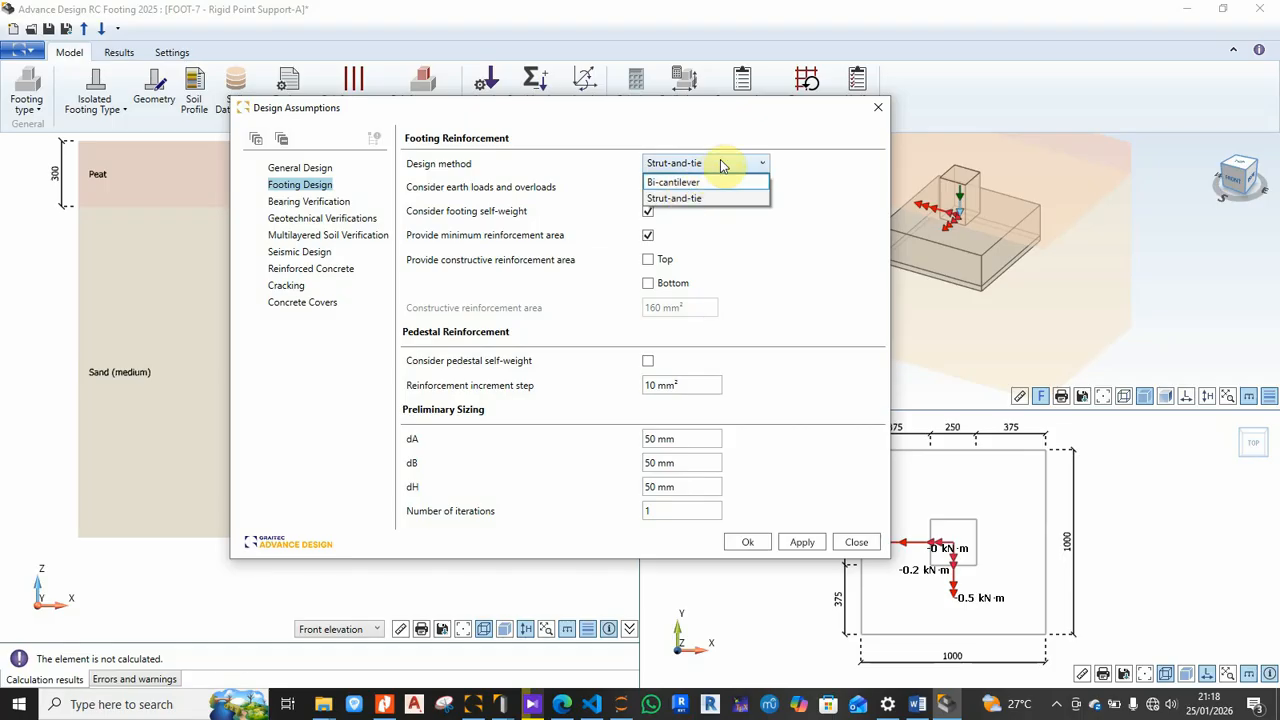
left_click(721, 164)
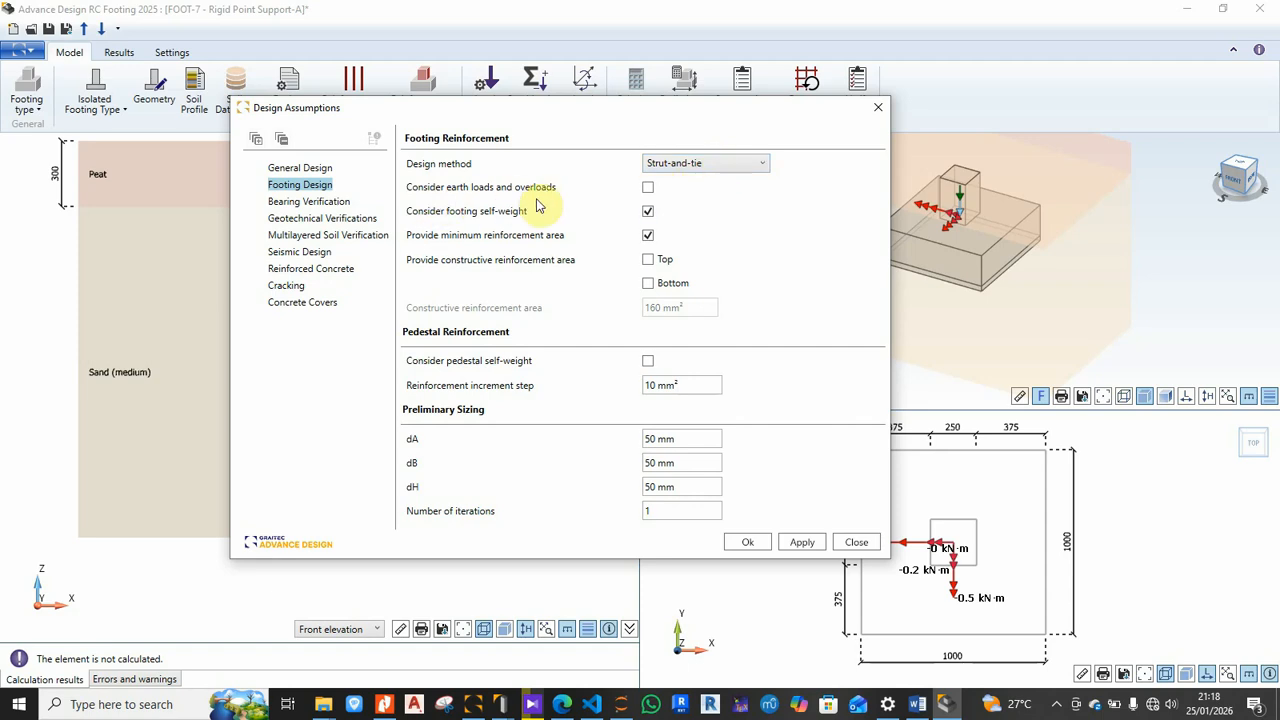
left_click(647, 187)
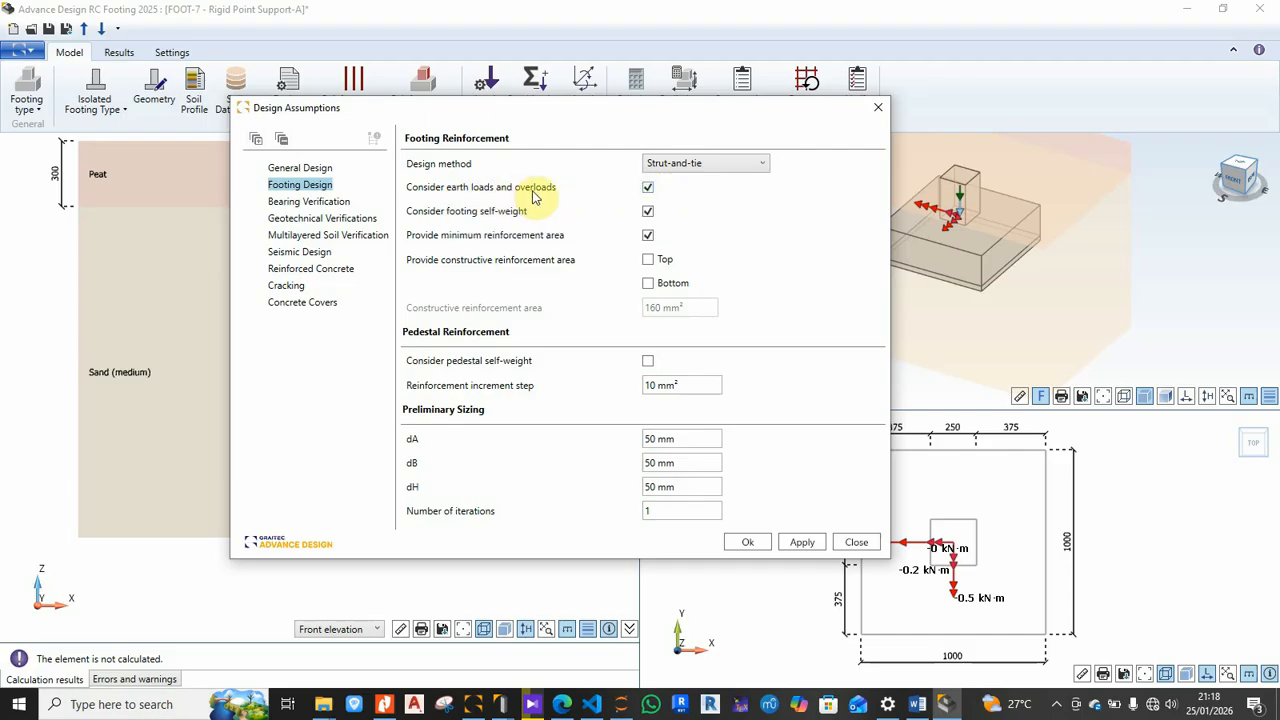
left_click_drag(548, 118, 901, 139)
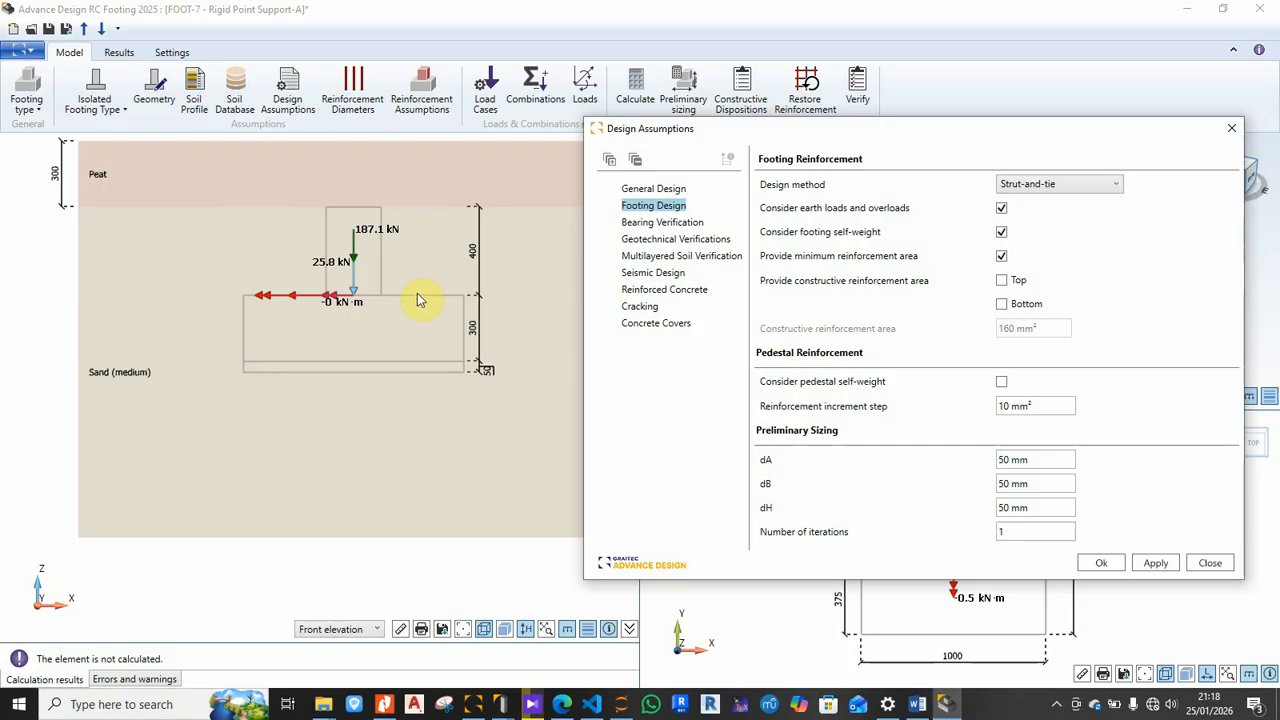
left_click_drag(1040, 142, 664, 113)
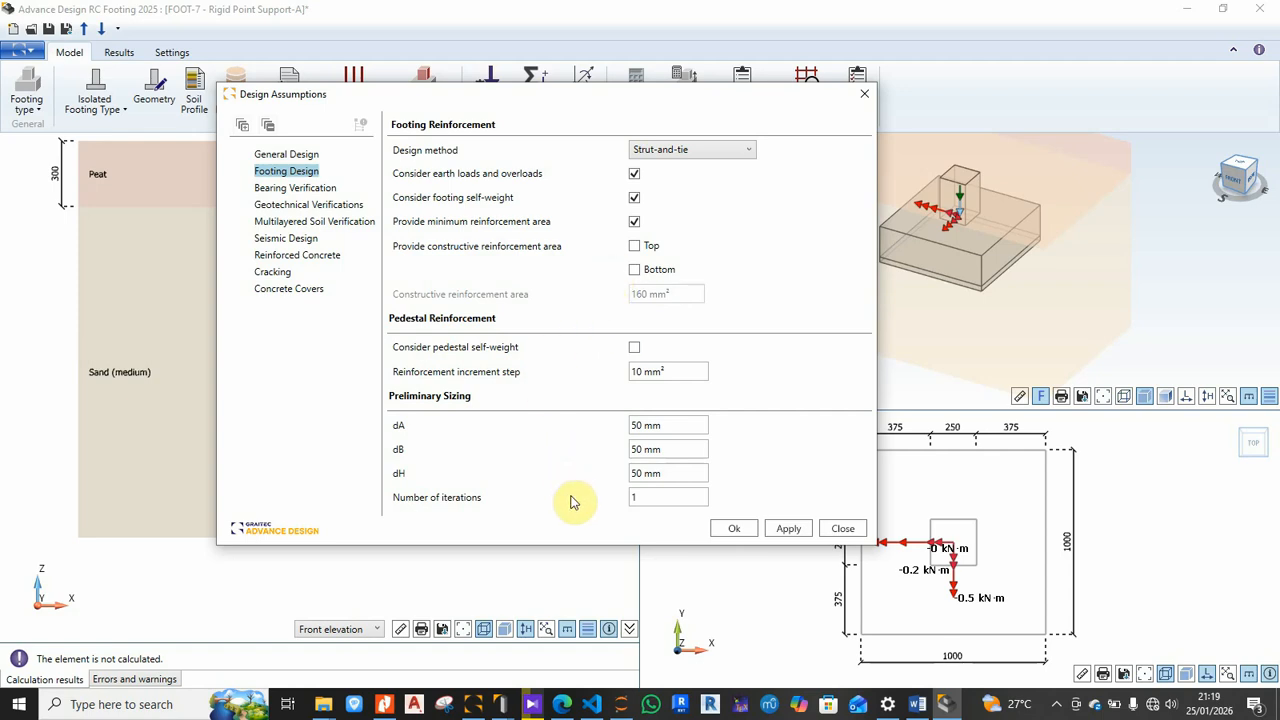
Step: Bring up FOOT-7's Bearing Verification page in Design Assumptions, then switch to the TeXstudio report
left_click(298, 189)
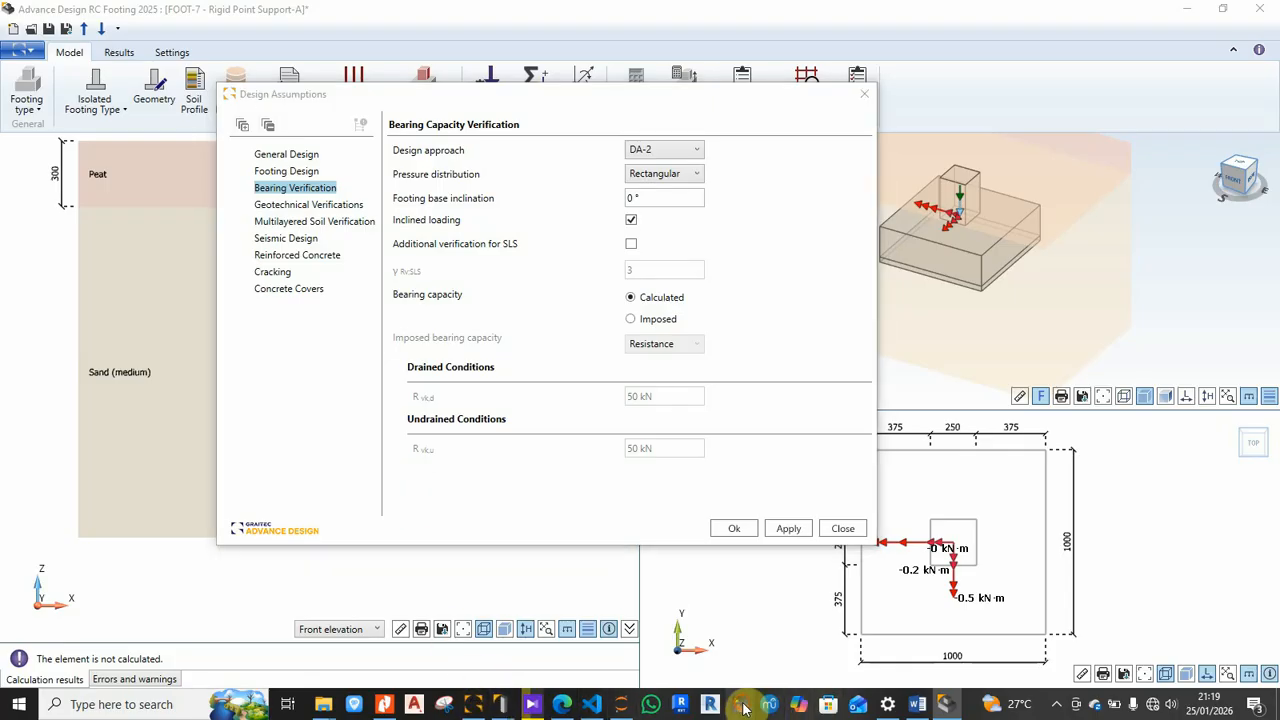
left_click(693, 361)
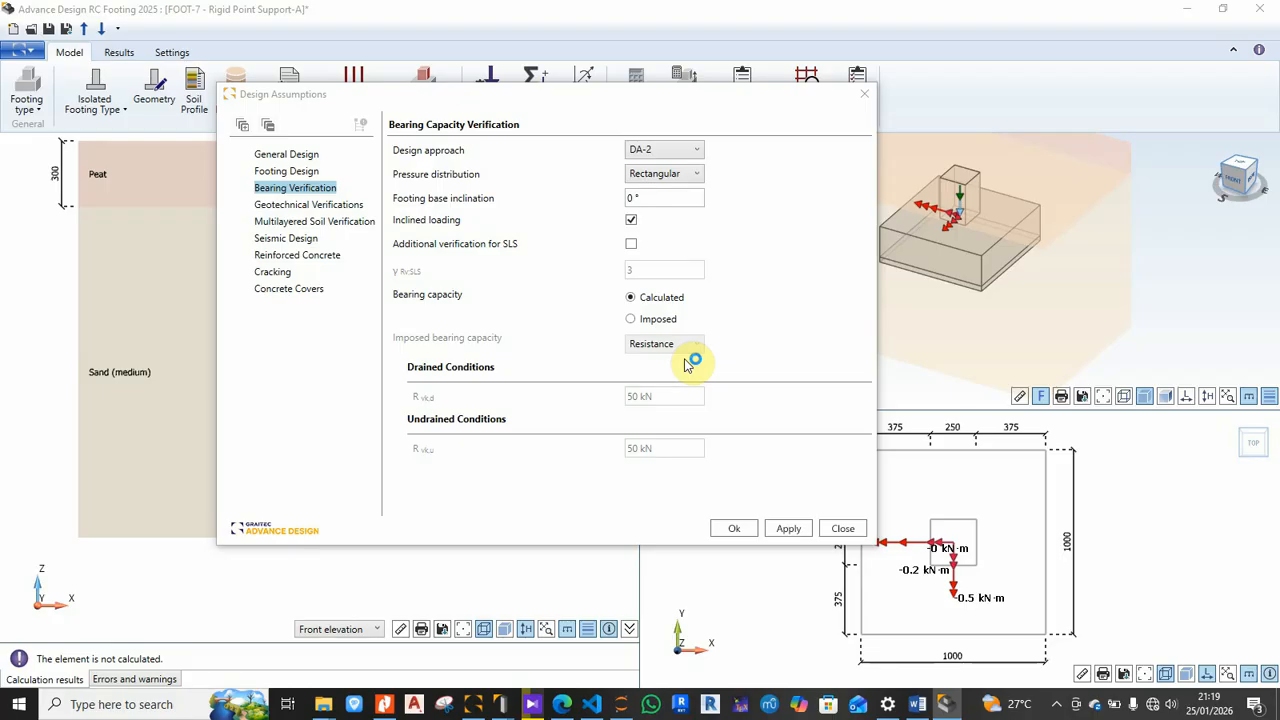
left_click(688, 360)
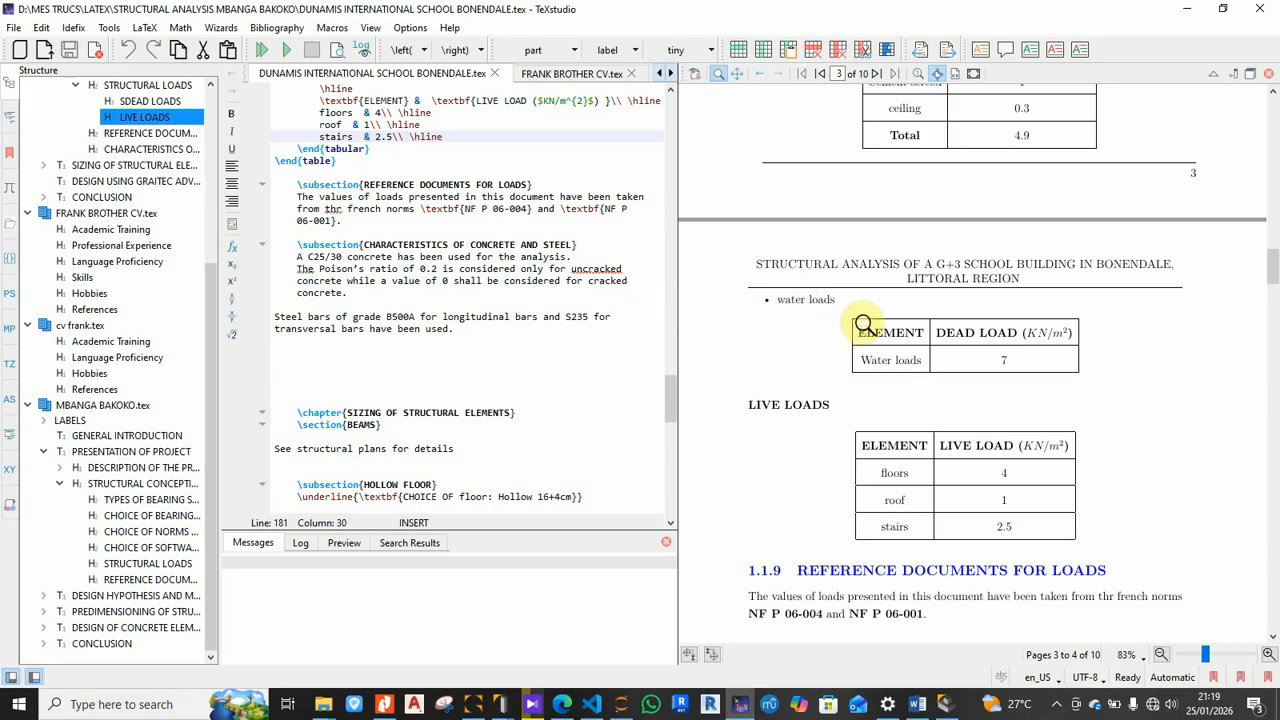
Step: Enlarge the PDF preview to review section 1.1.5's soil bearing capacity and Q_net notes, then return to Advance Design
scroll(862, 328, "up", 10)
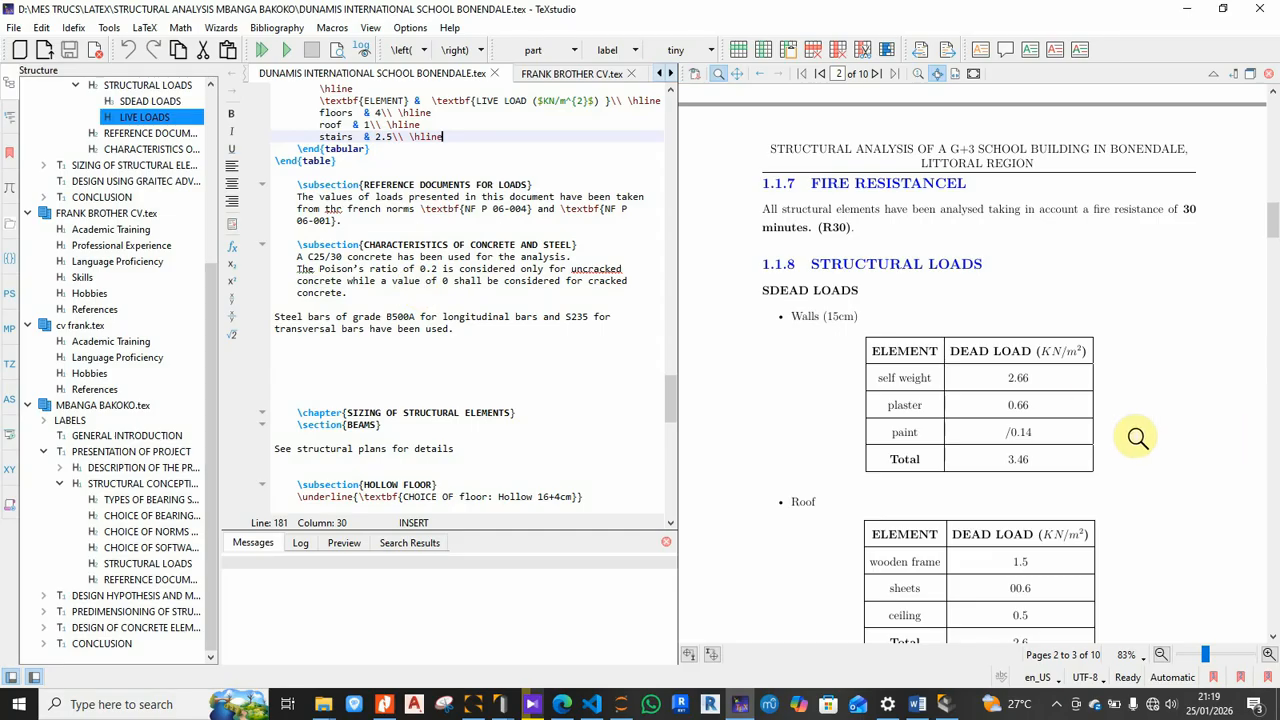
scroll(1137, 437, "up", 1)
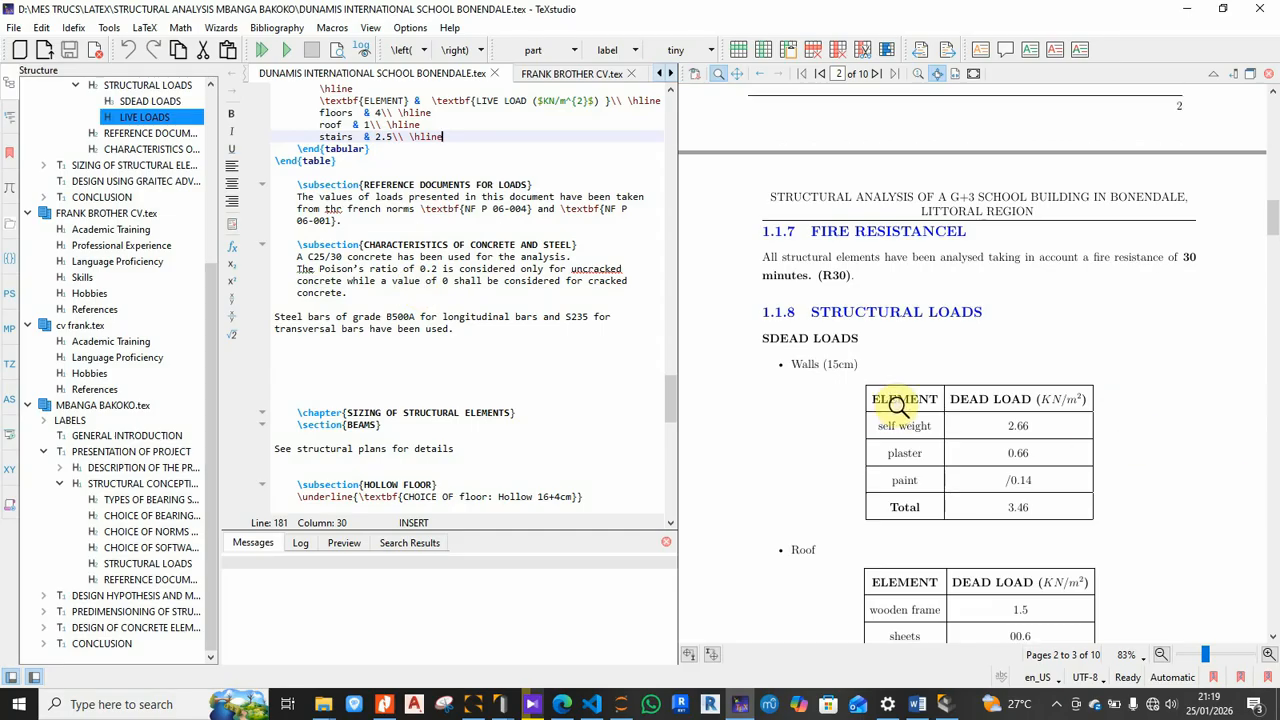
scroll(898, 405, "up", 5)
scroll(898, 405, "up", 5)
scroll(898, 405, "up", 20)
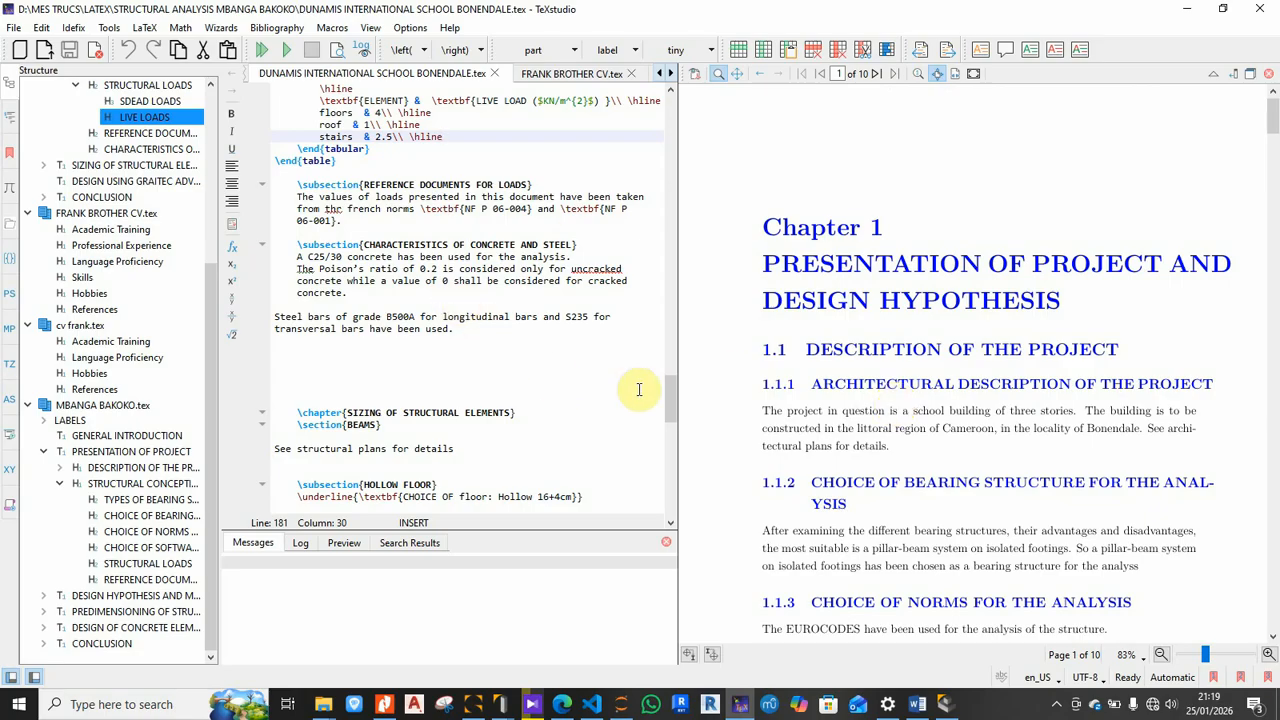
scroll(928, 385, "down", 12)
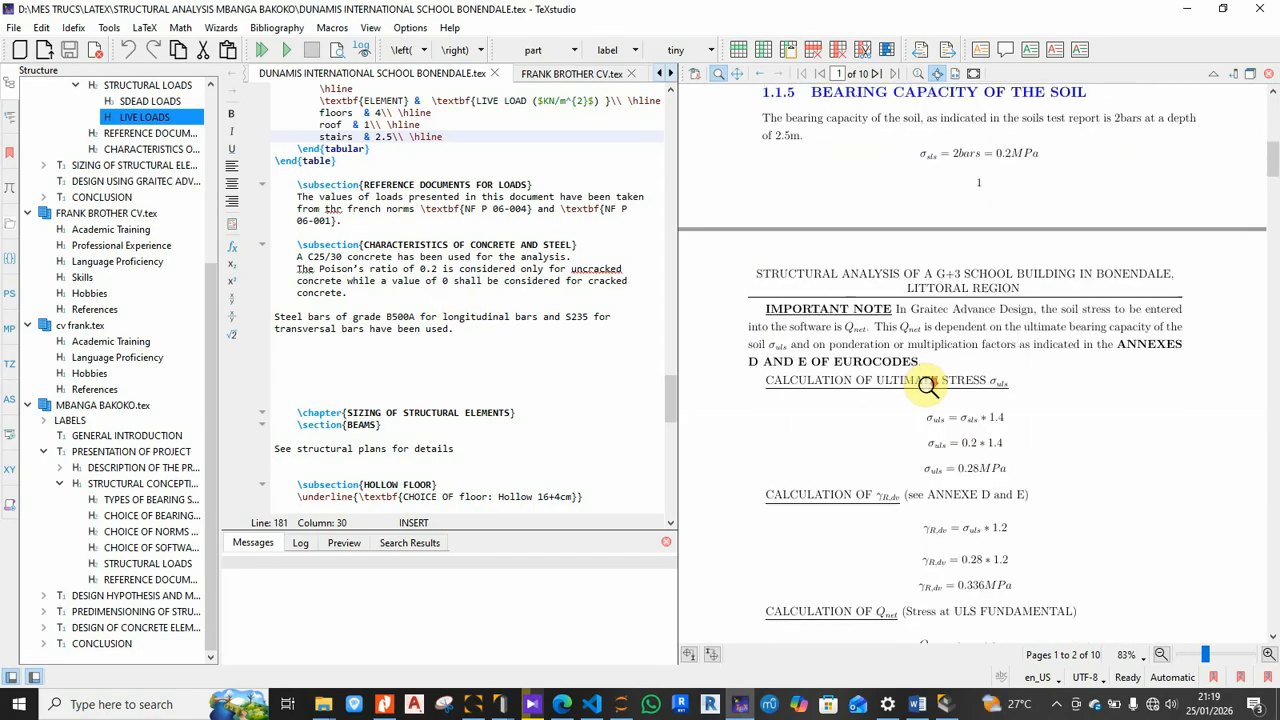
scroll(926, 384, "down", 1)
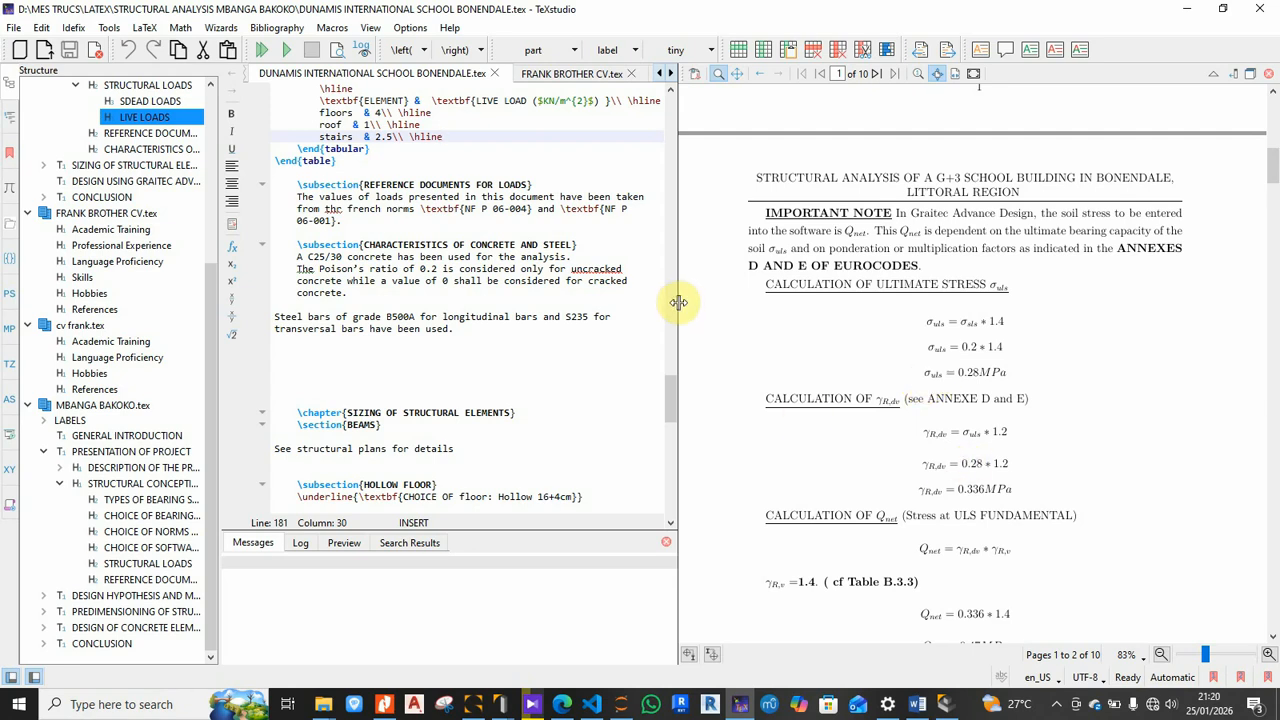
left_click_drag(677, 301, 400, 421)
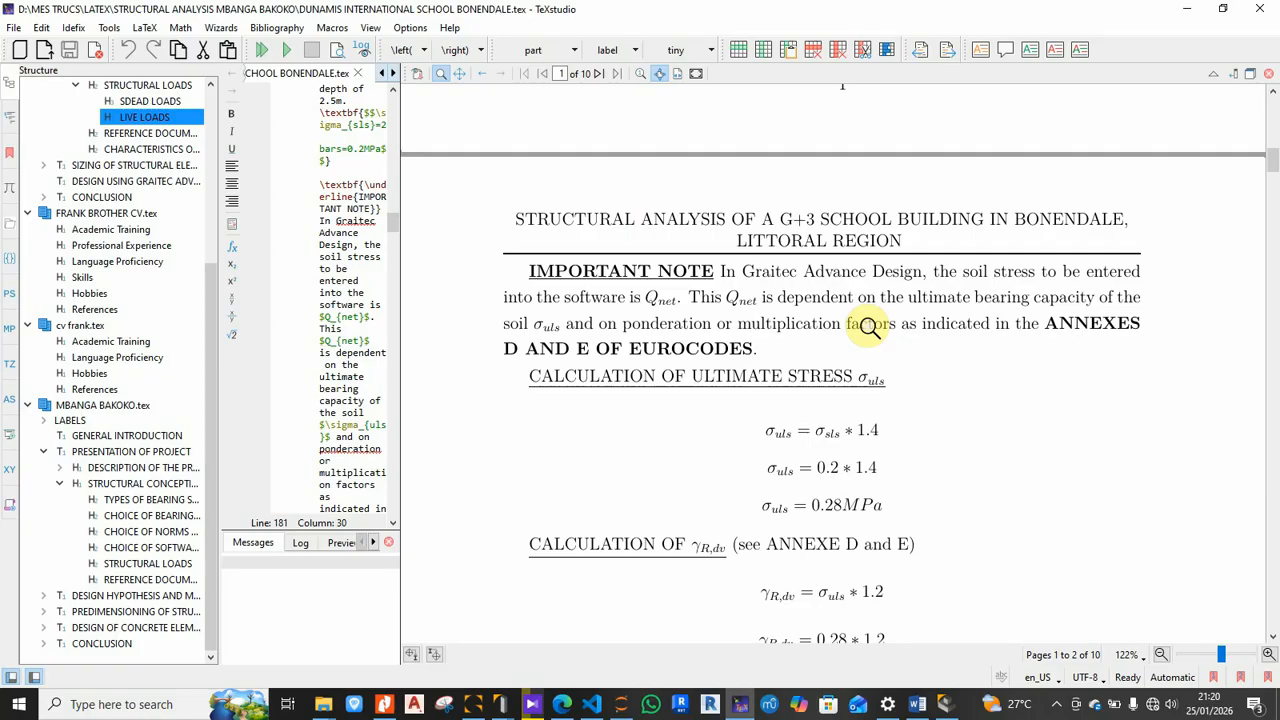
scroll(835, 318, "up", 3)
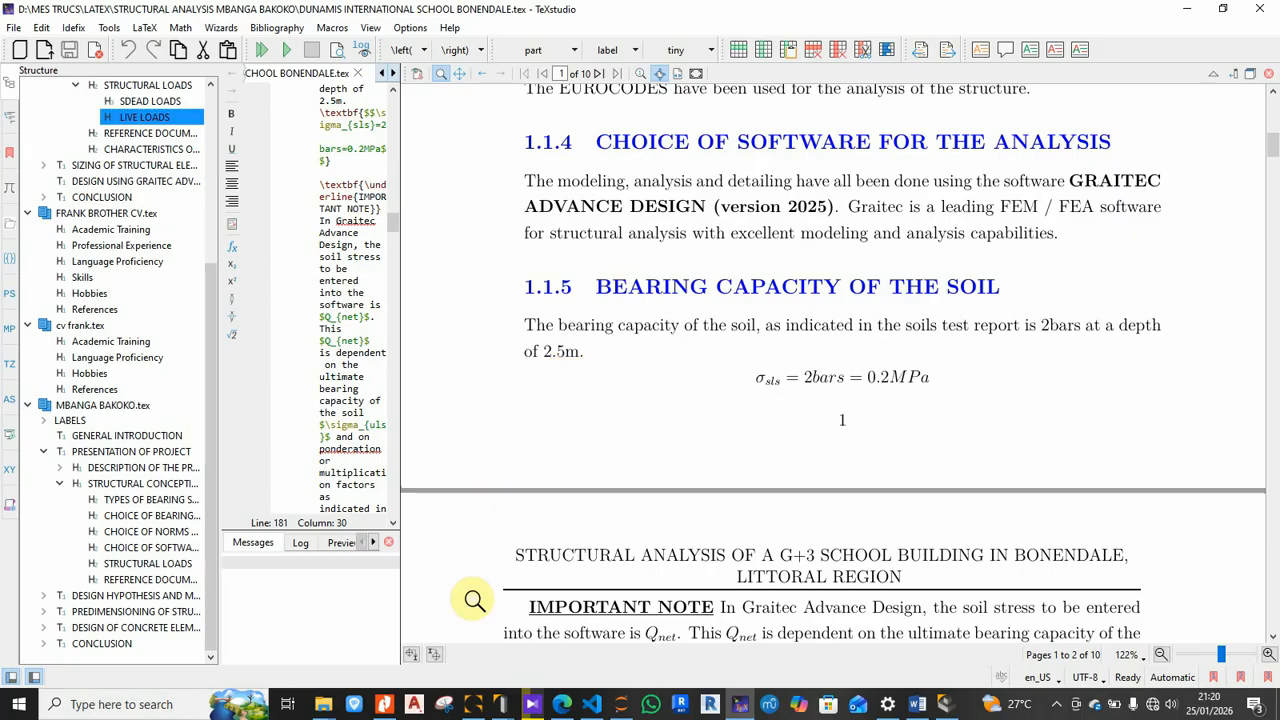
left_click(475, 705)
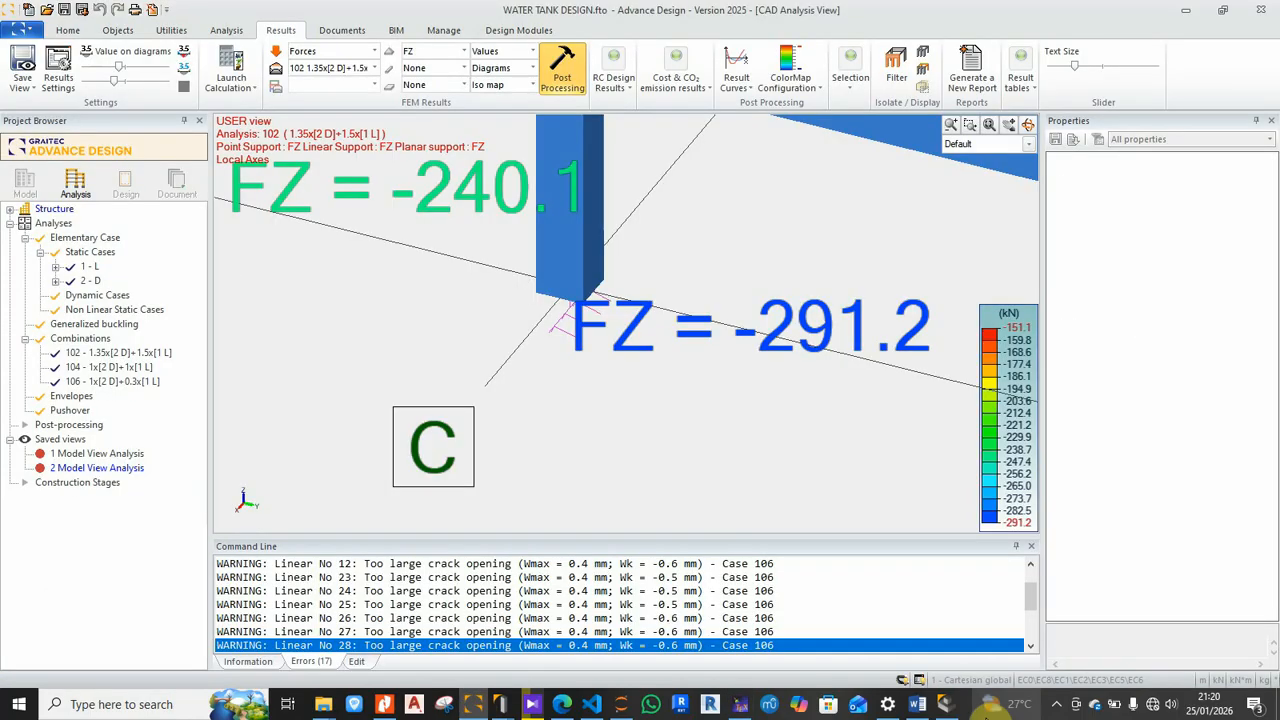
Step: Return to the RC Footing window showing FOOT-7's Bearing Capacity Verification settings
left_click(944, 704)
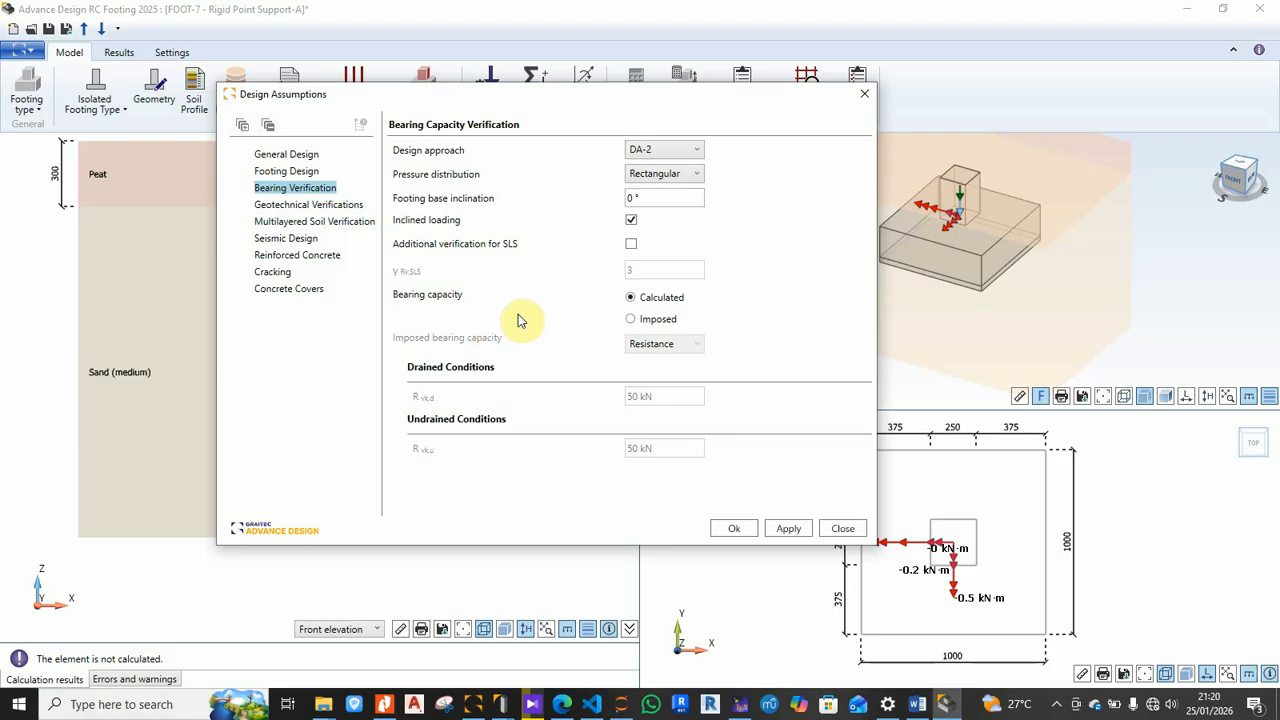
Step: Try imposed bearing capacity, switching its type between Pressure and Resistance
left_click(631, 320)
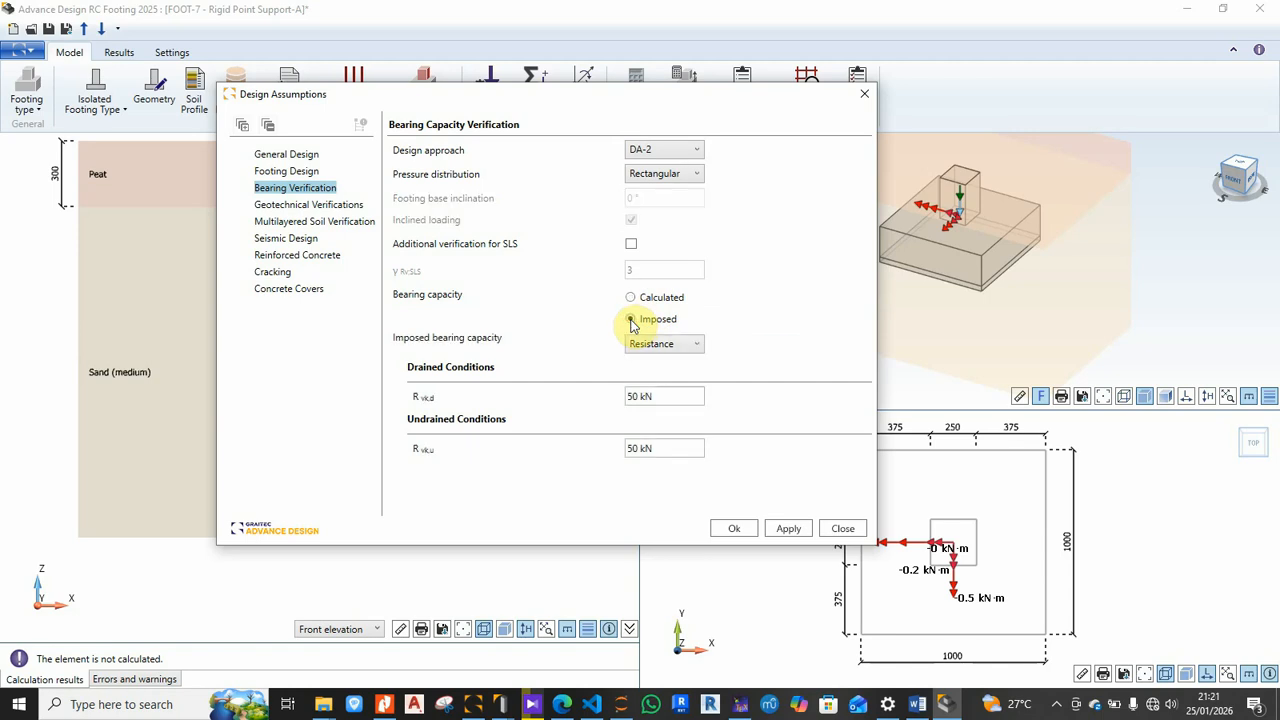
left_click(630, 297)
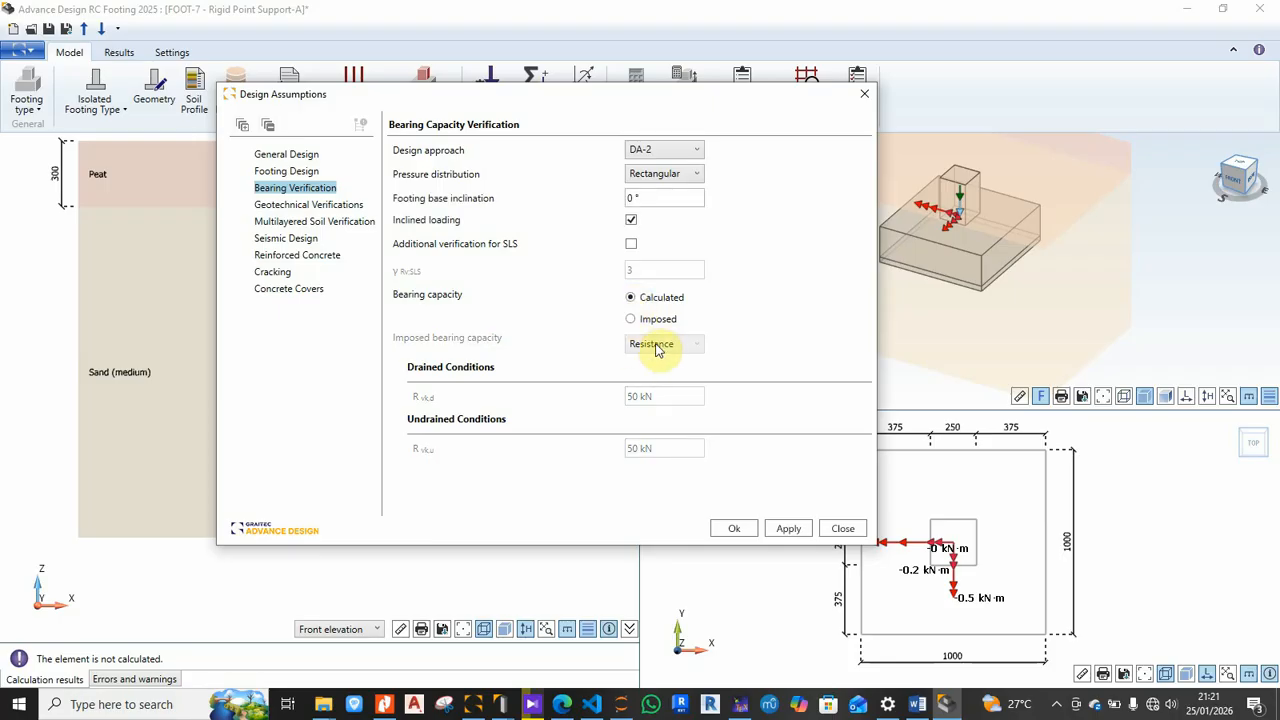
left_click(631, 322)
left_click(692, 344)
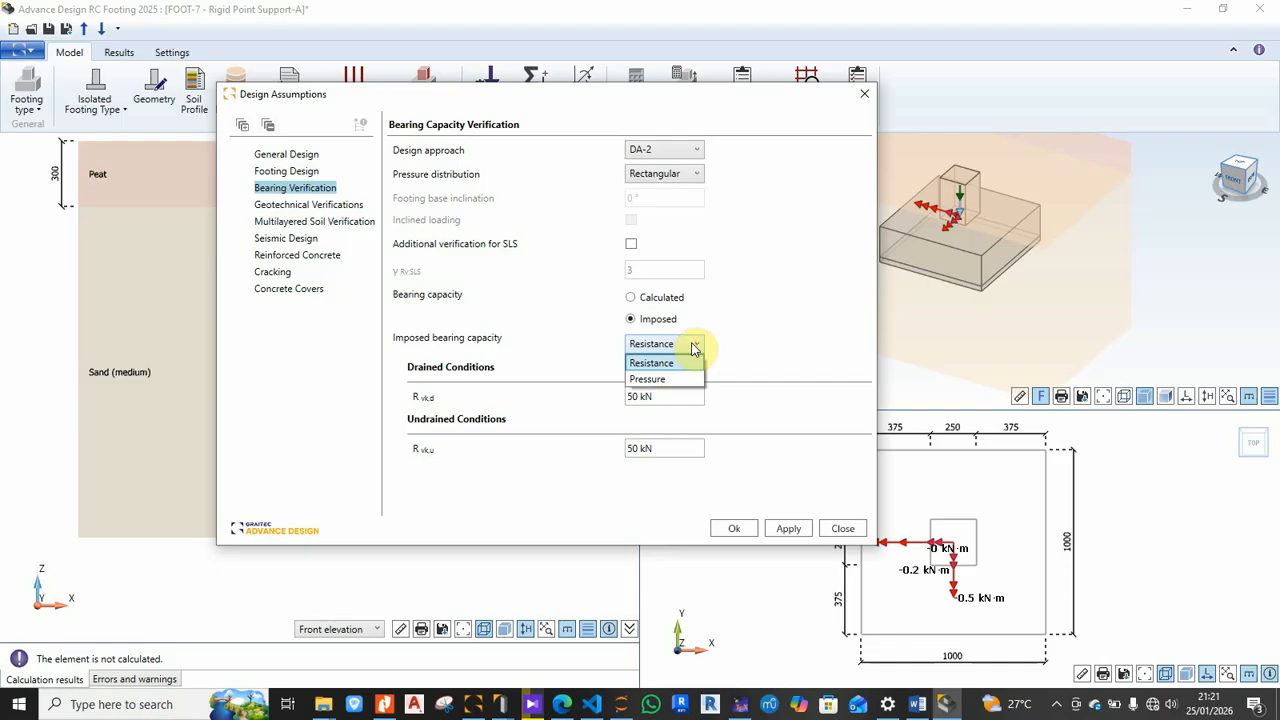
left_click(657, 381)
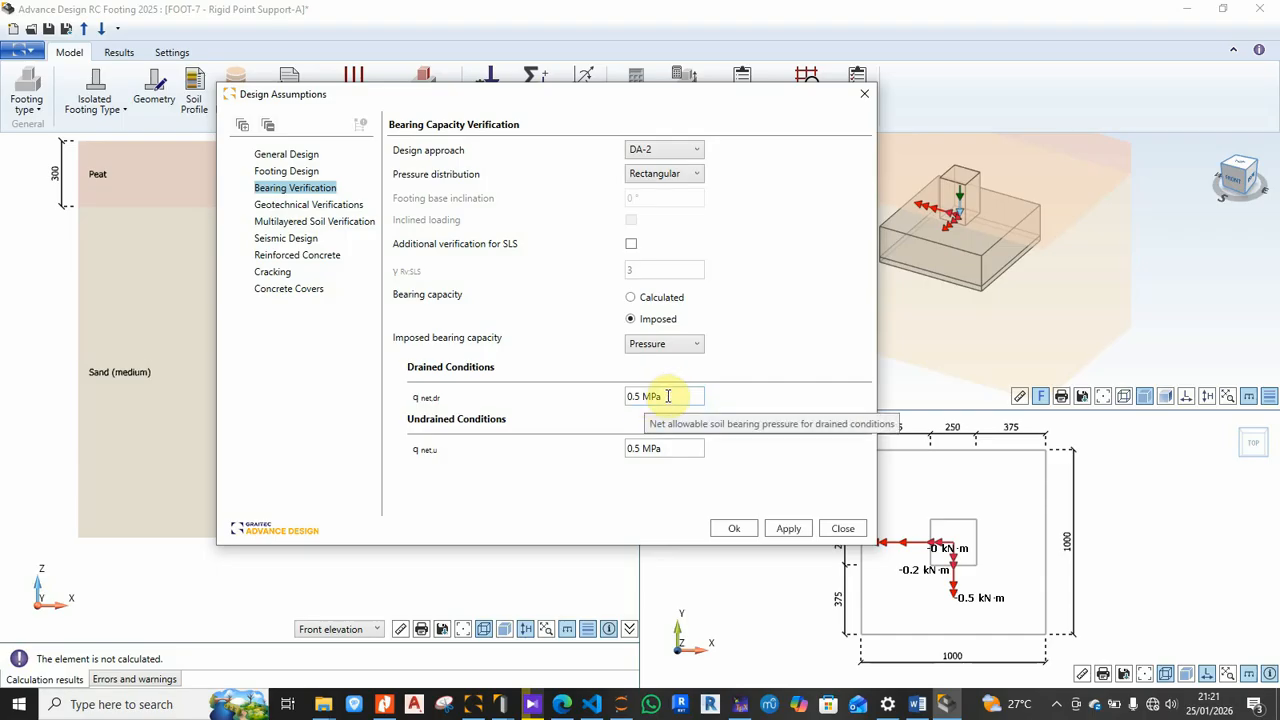
left_click(630, 297)
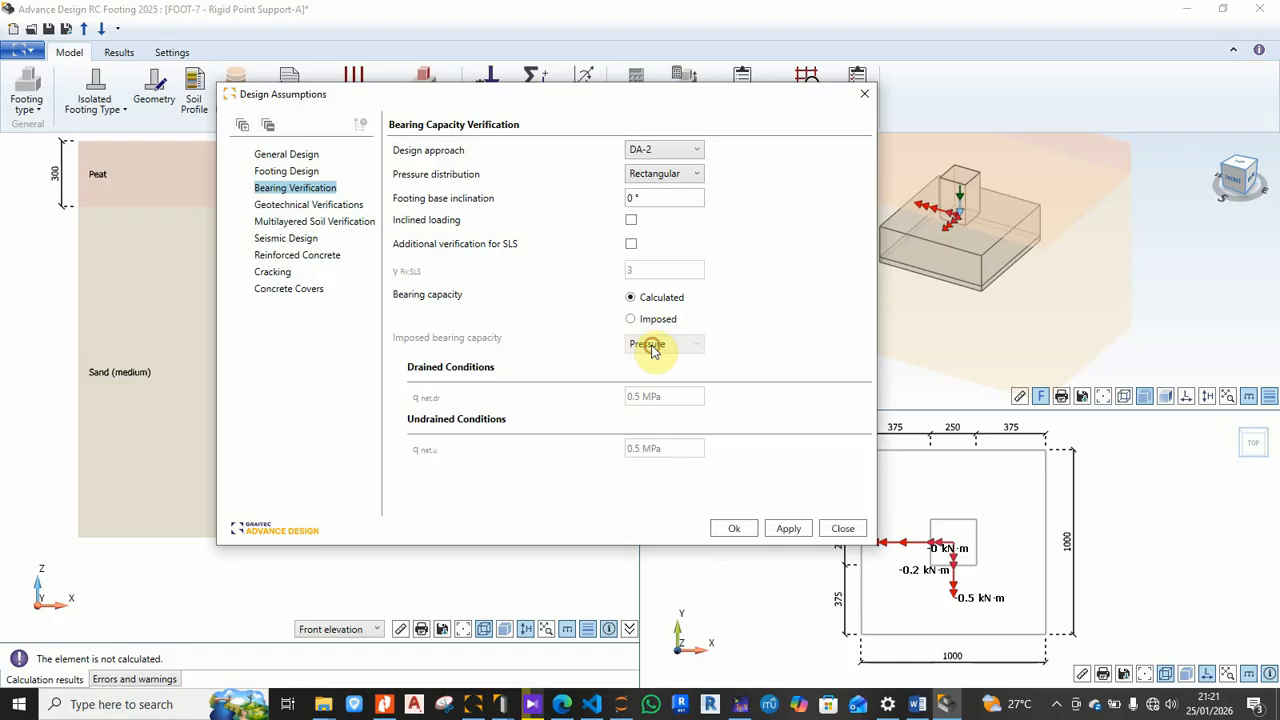
left_click(631, 319)
left_click(660, 343)
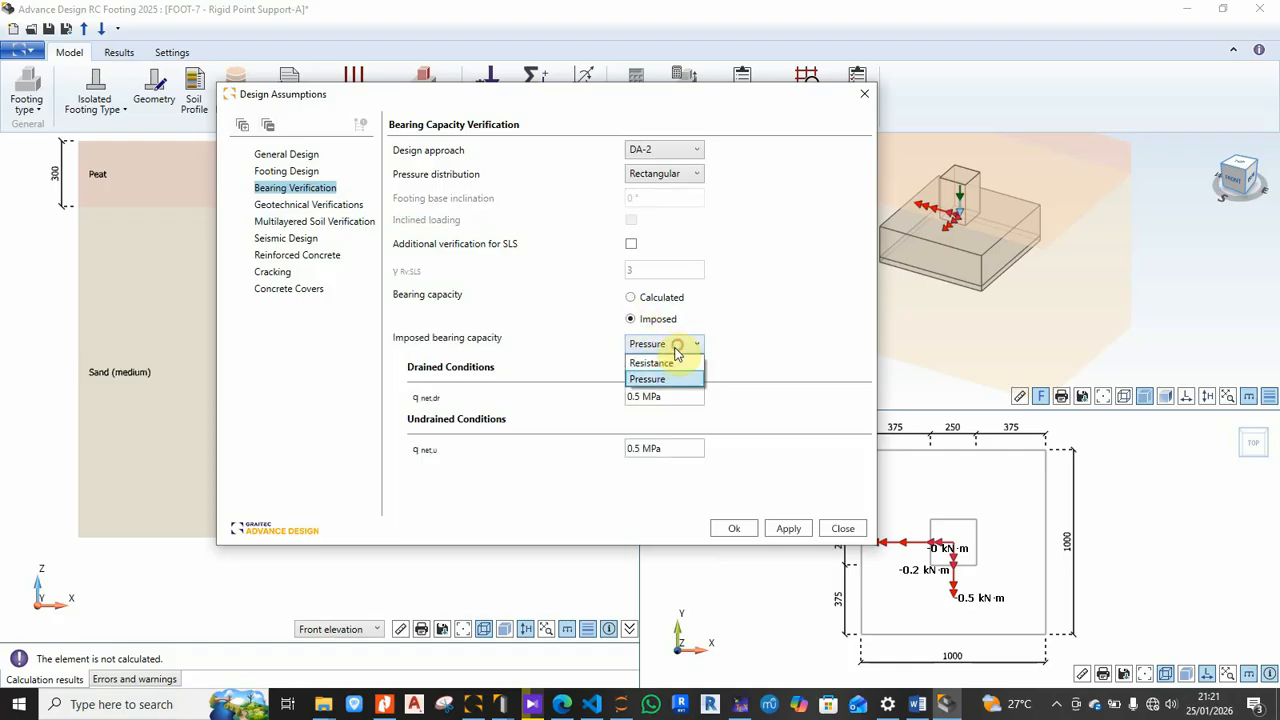
left_click(655, 363)
Step: Settle on imposed bearing capacity as Pressure, giving 0.5 MPa drained and undrained q net
left_click(630, 297)
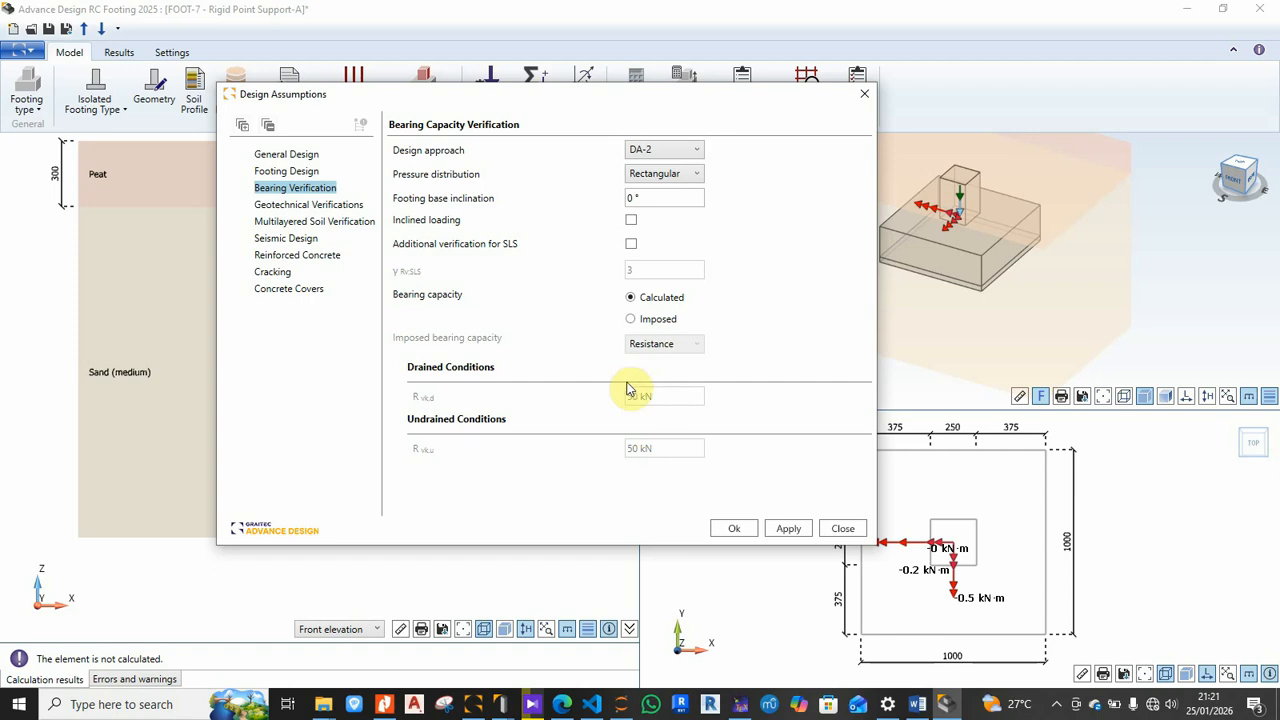
left_click(630, 319)
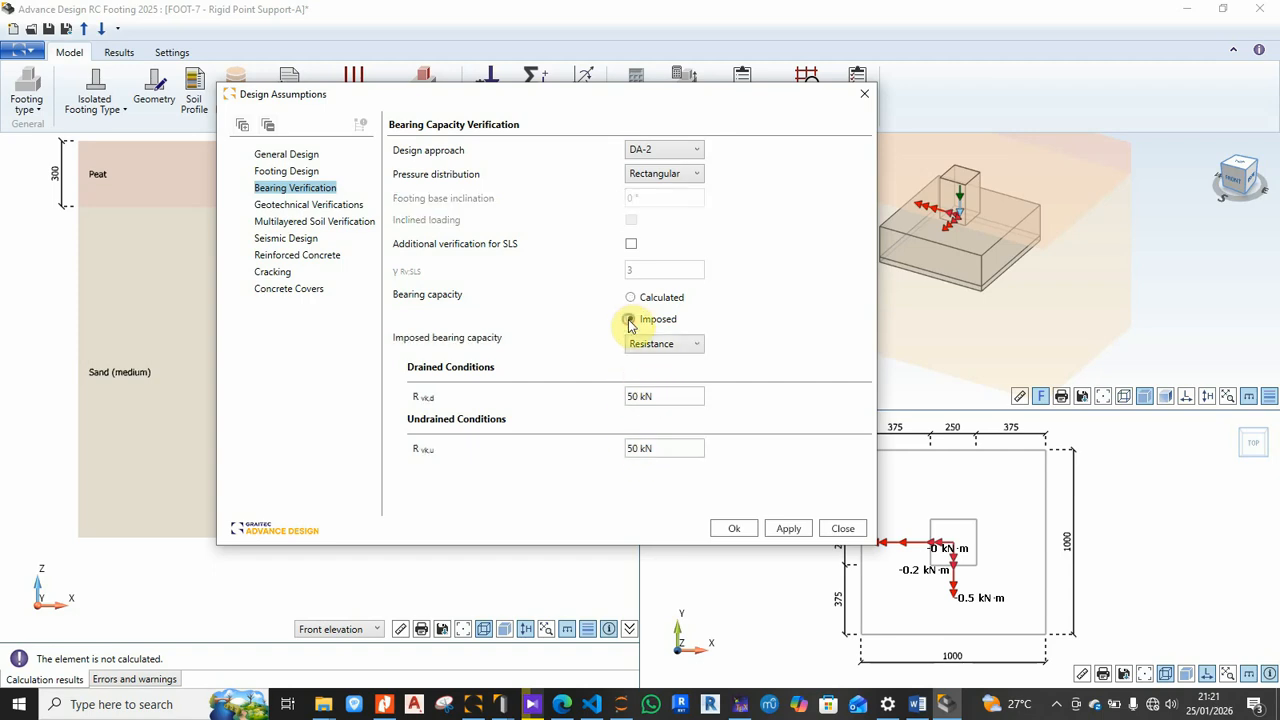
left_click(630, 297)
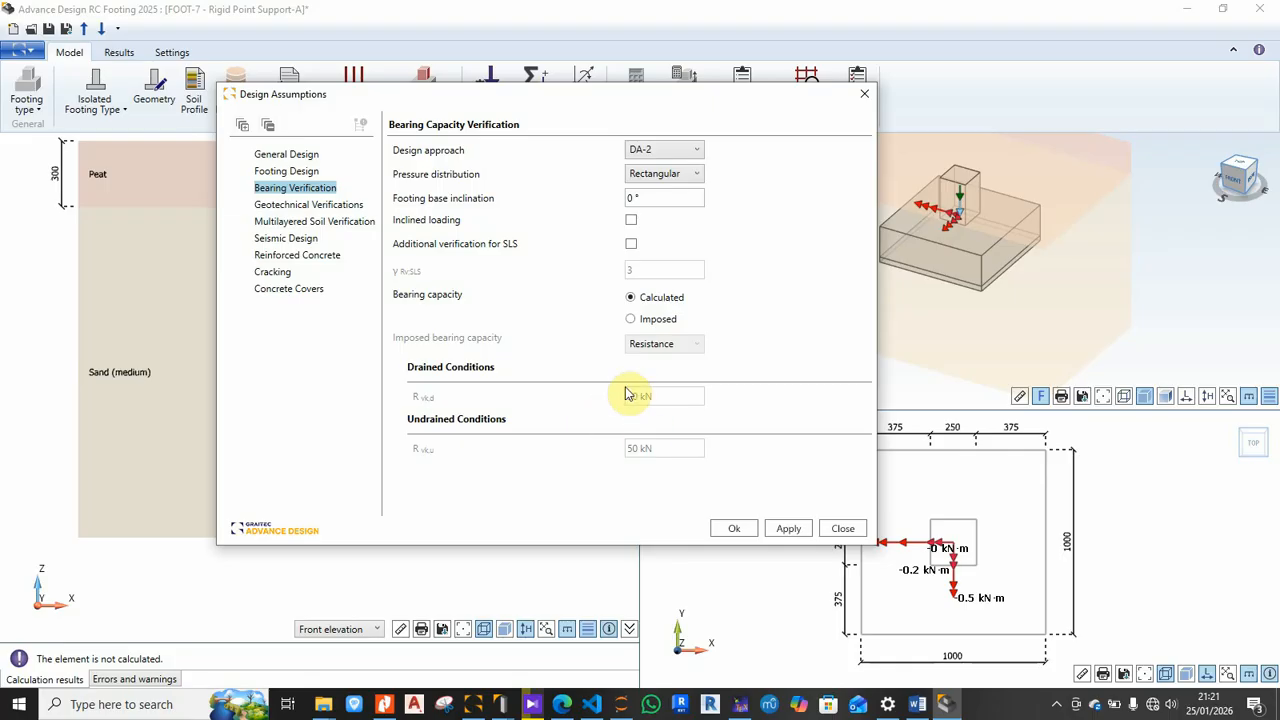
left_click(631, 322)
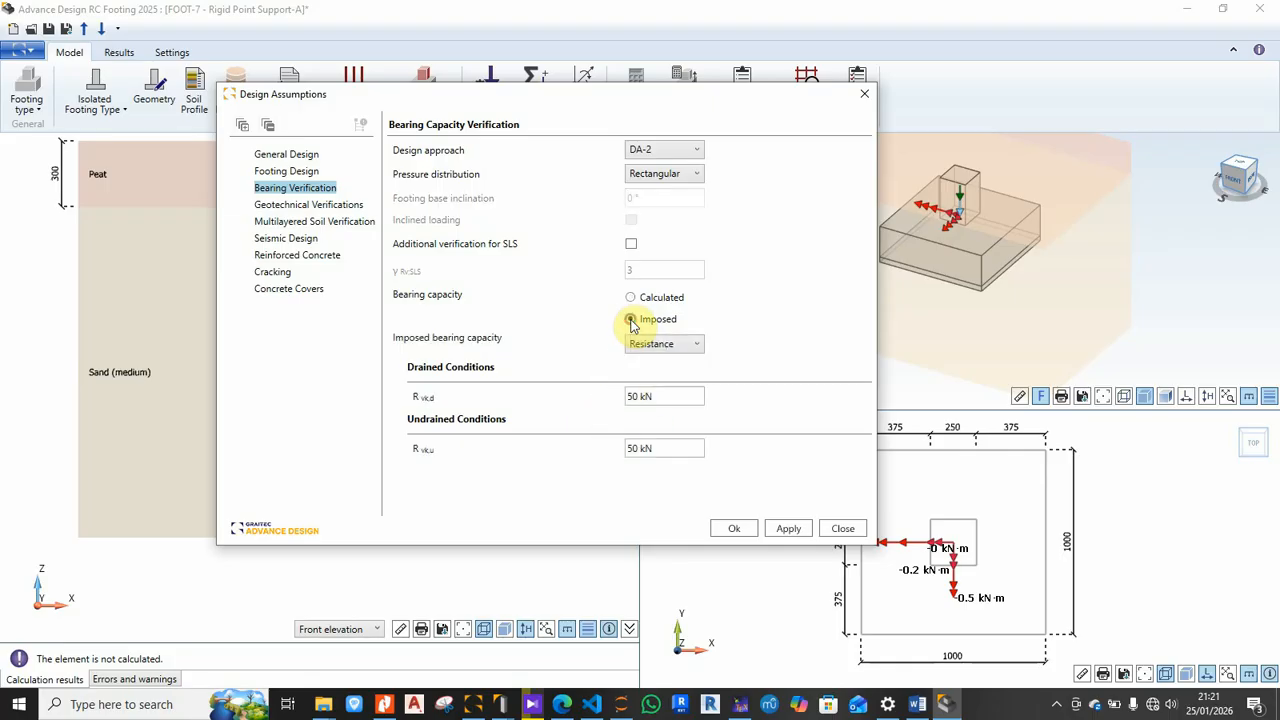
left_click(680, 350)
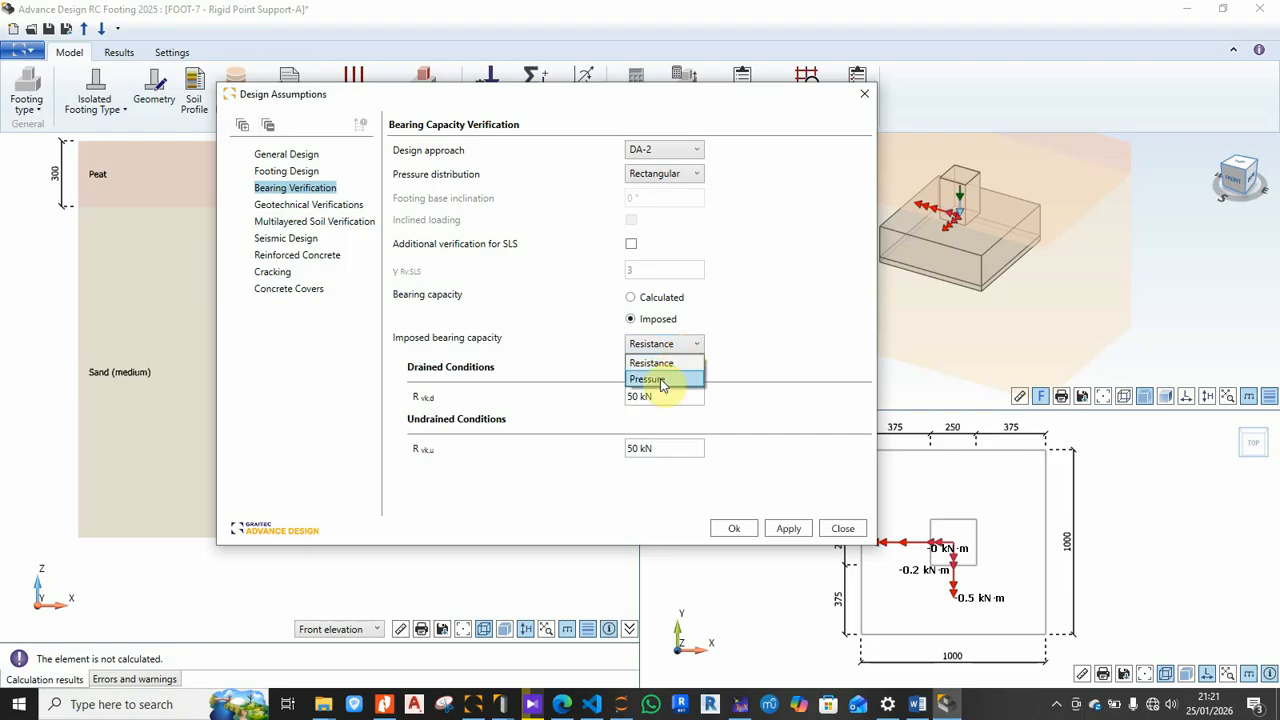
left_click(661, 381)
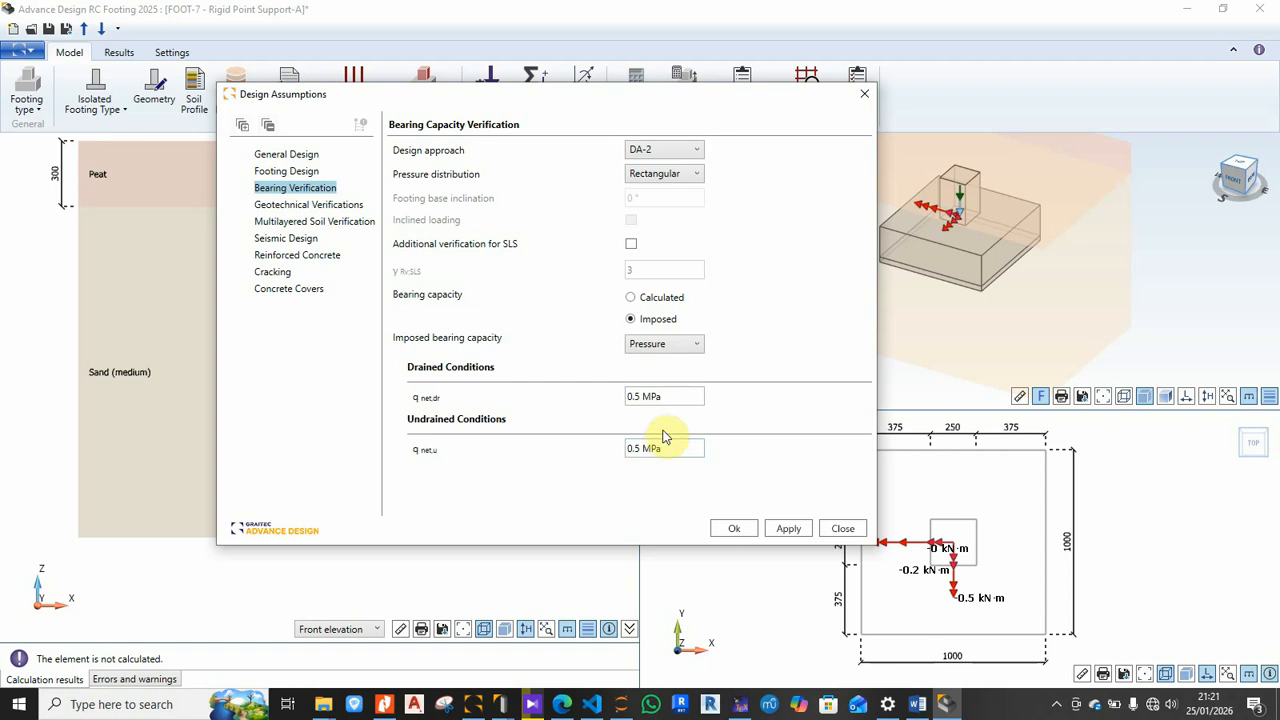
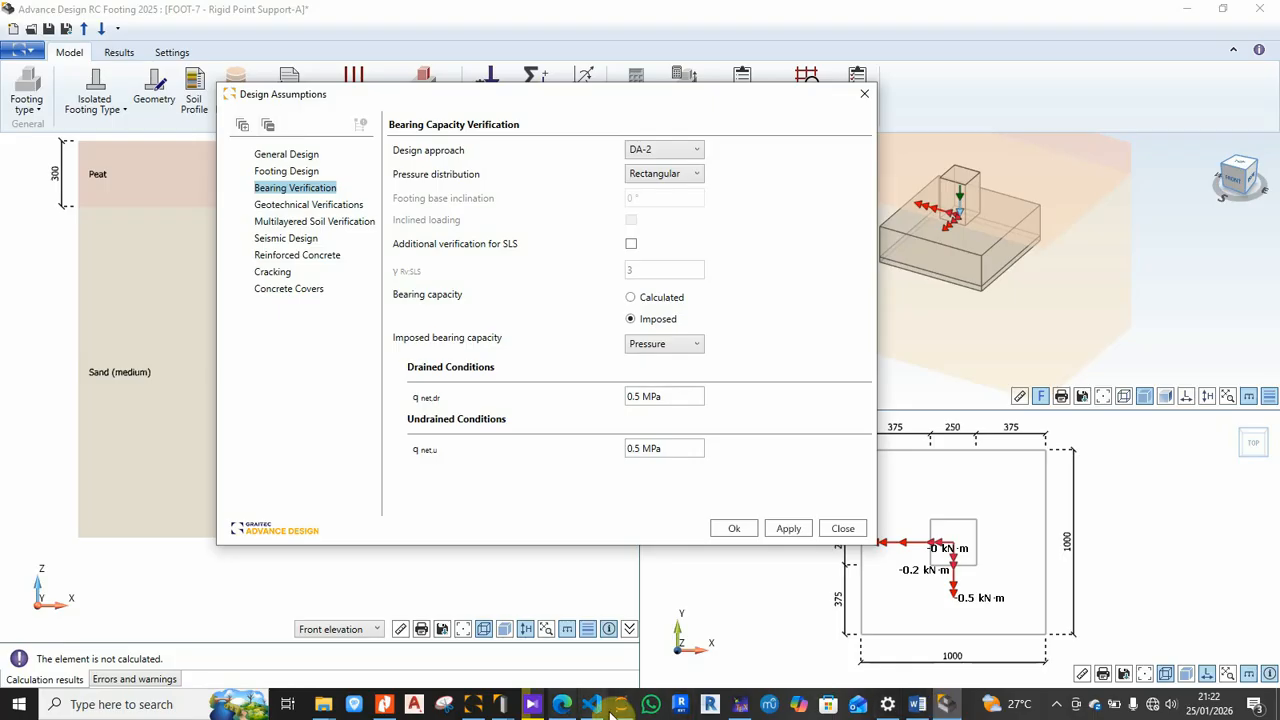
Step: In the TeXstudio report, scroll from section 1.1.5 to page 2's σ_uls = 0.2 × 1.4 calculation
left_click(740, 705)
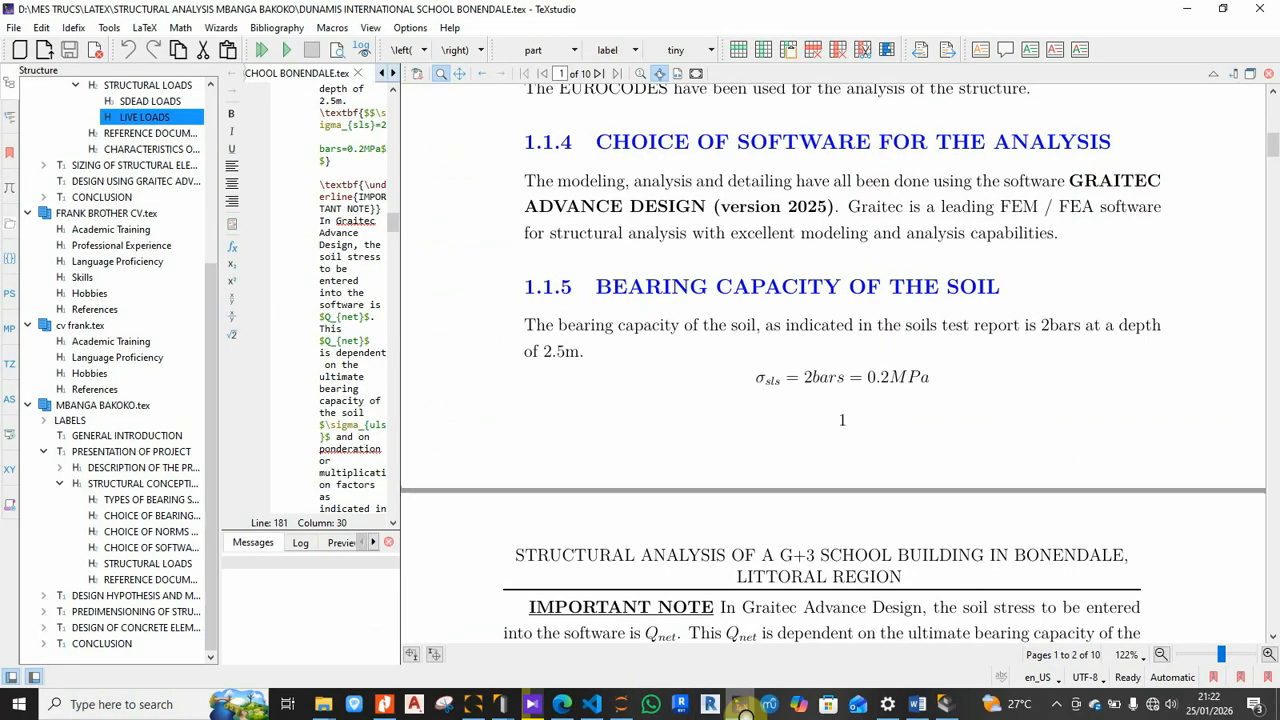
scroll(563, 369, "down", 1)
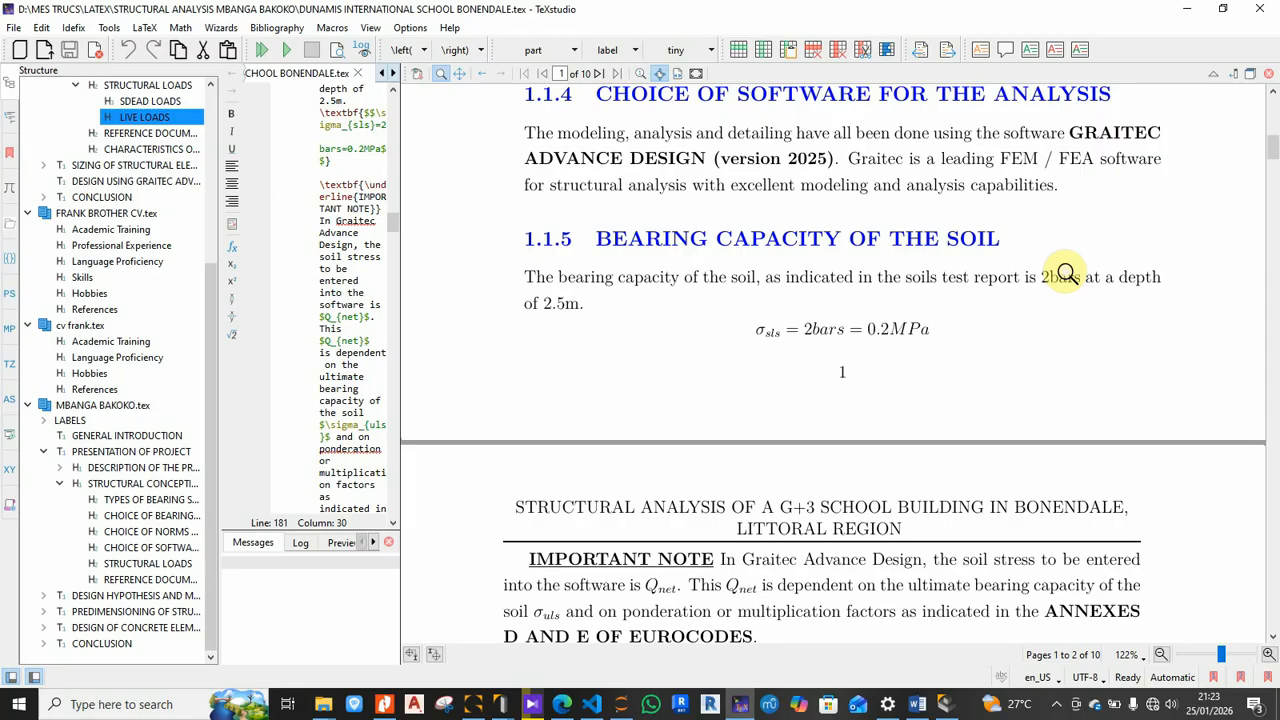
scroll(1066, 273, "down", 1)
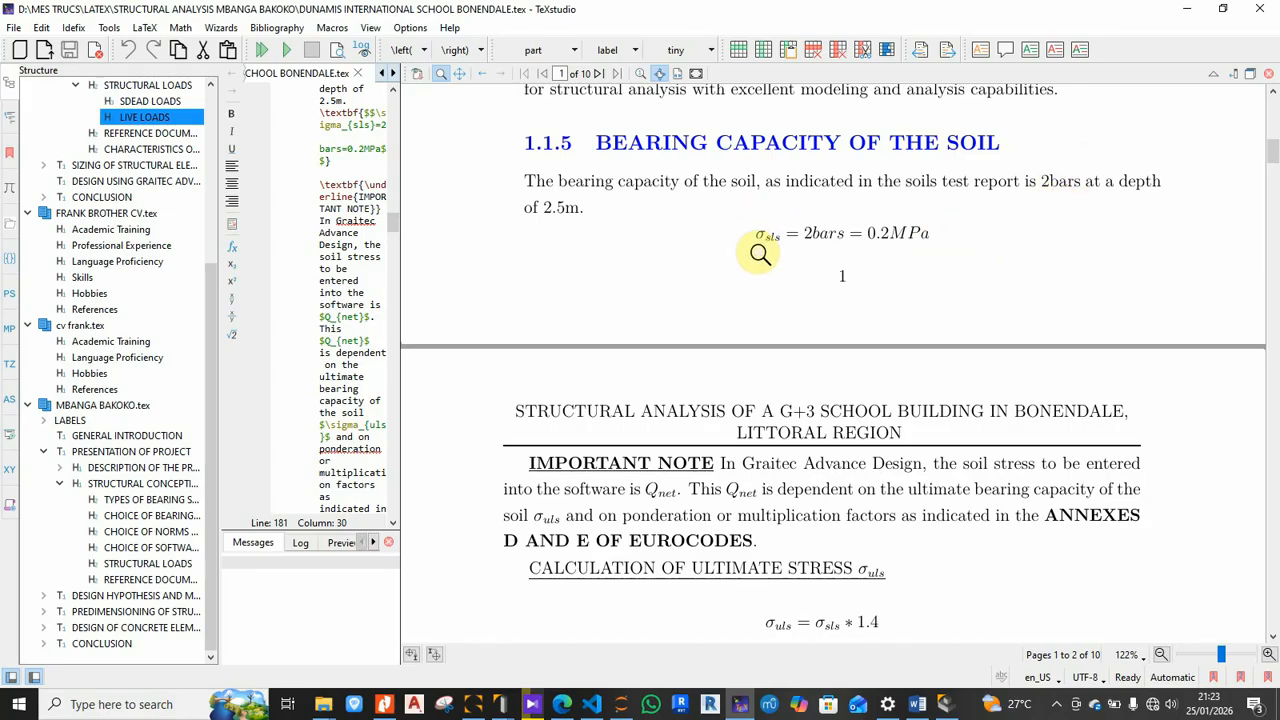
scroll(758, 253, "down", 3)
scroll(758, 253, "up", 2)
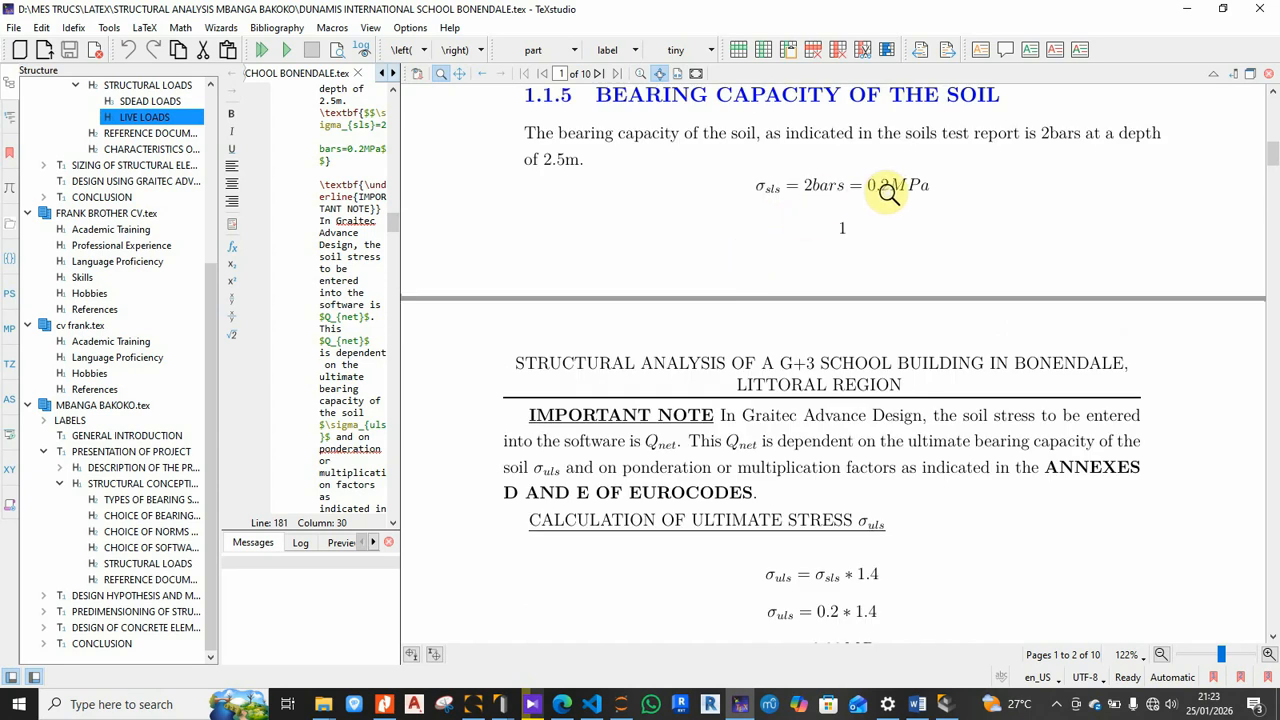
scroll(888, 192, "down", 6)
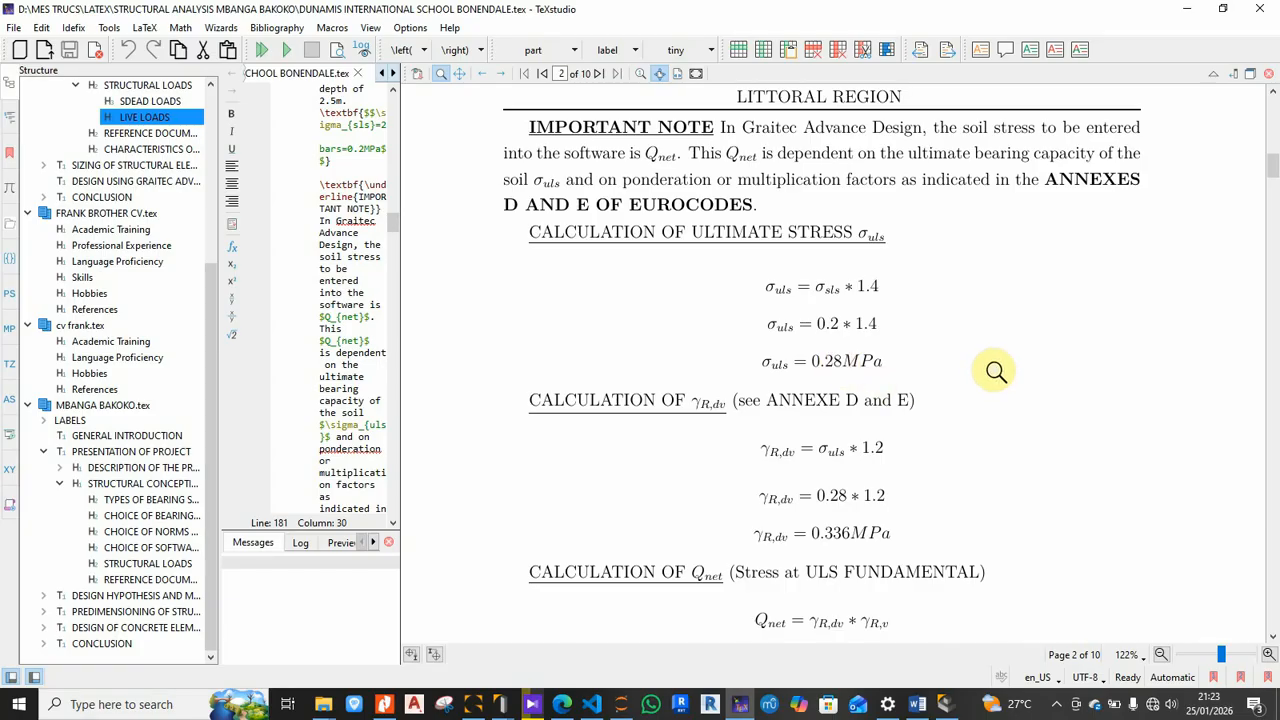
scroll(996, 371, "down", 1)
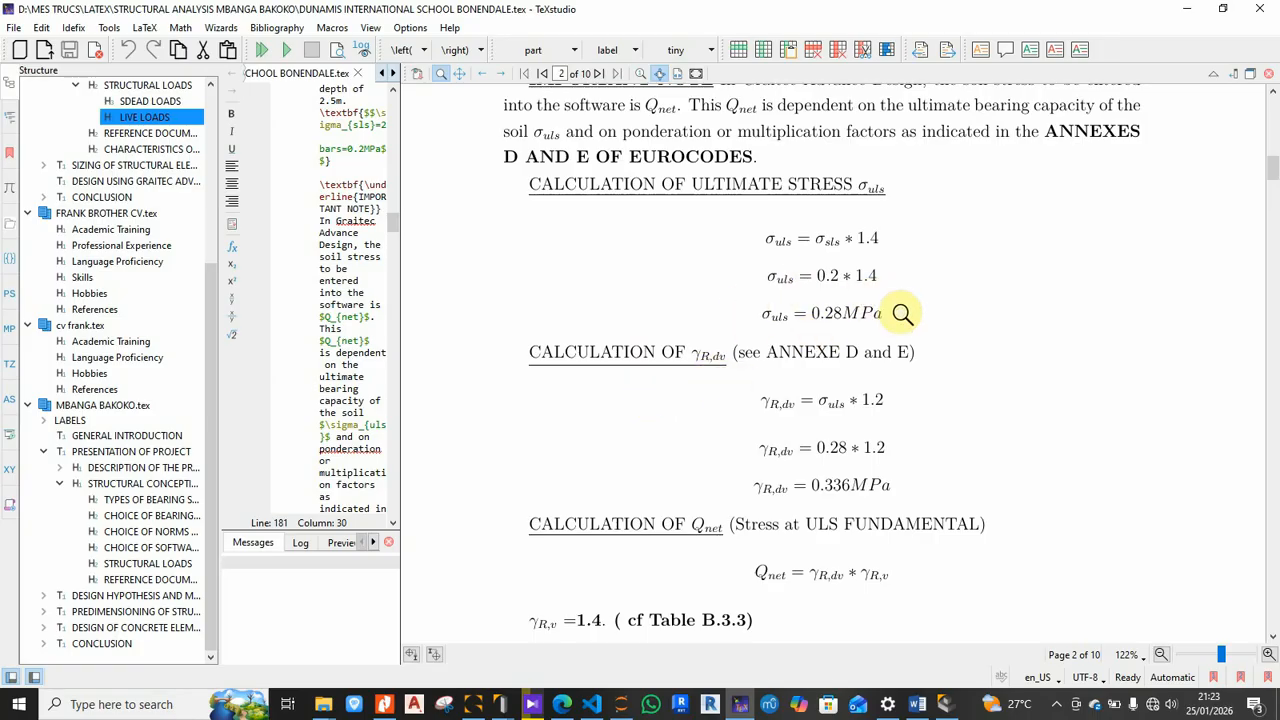
scroll(875, 420, "down", 3)
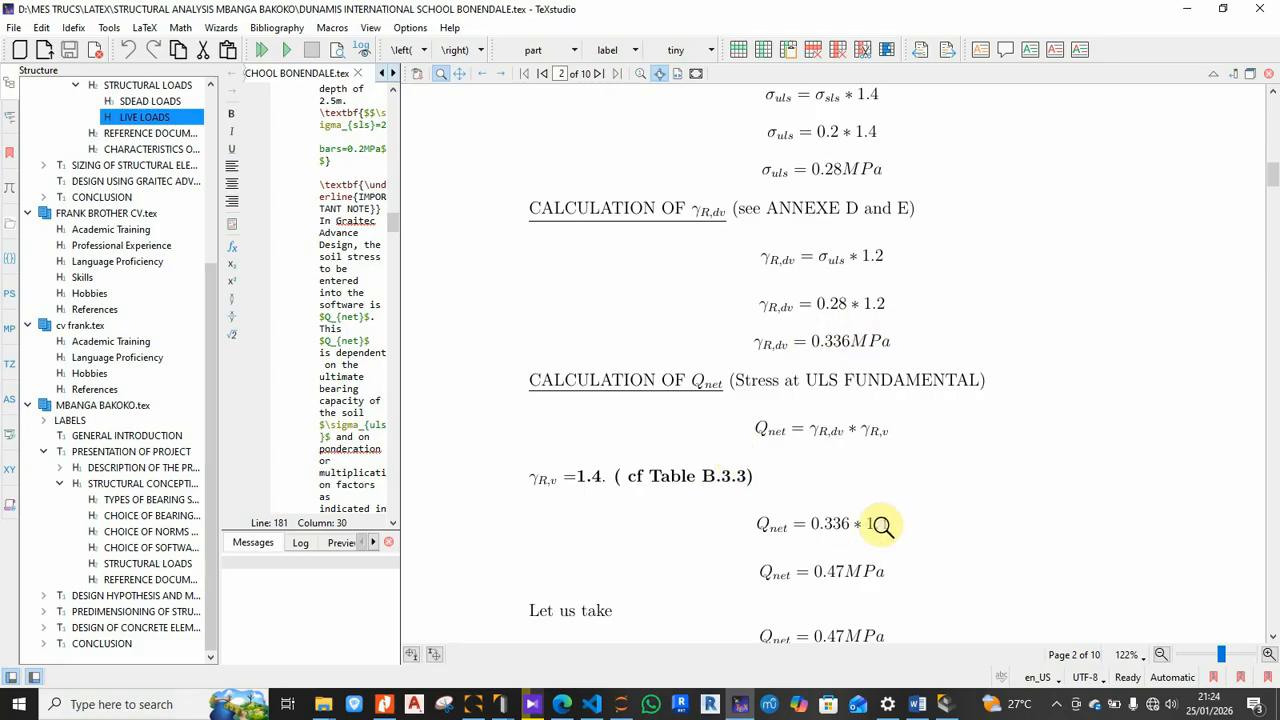
scroll(882, 524, "down", 1)
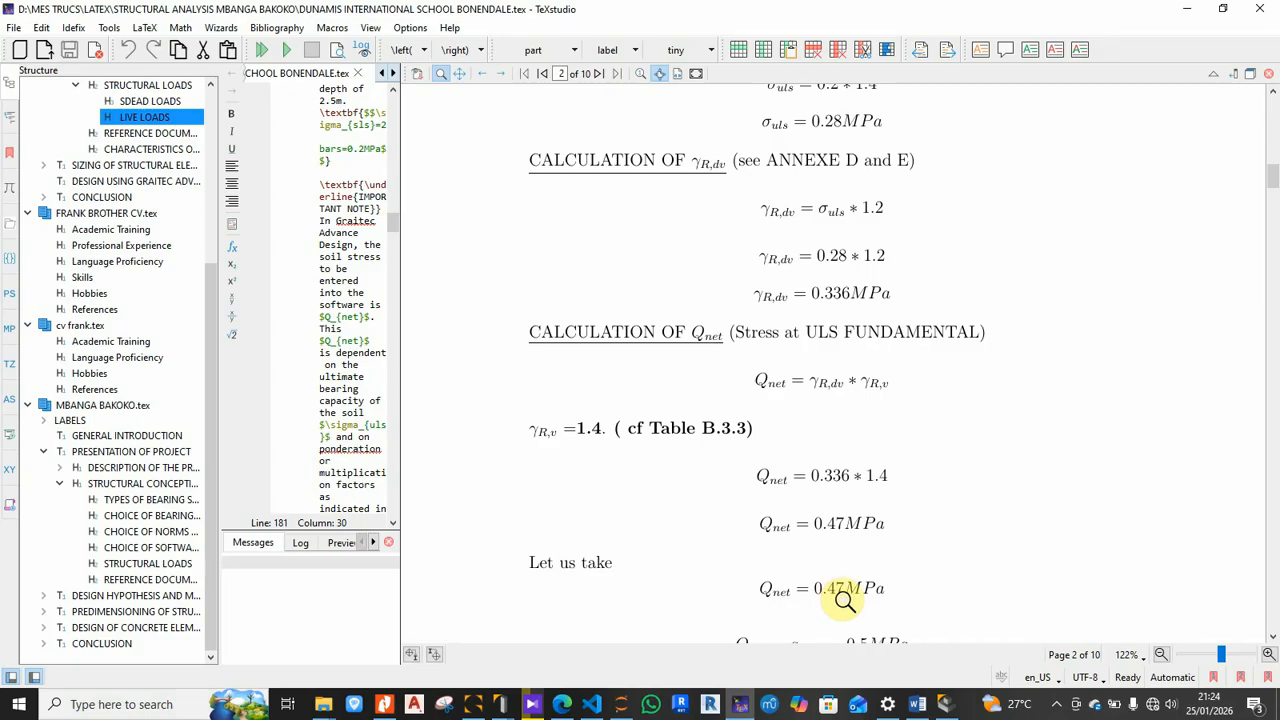
scroll(845, 598, "up", 4)
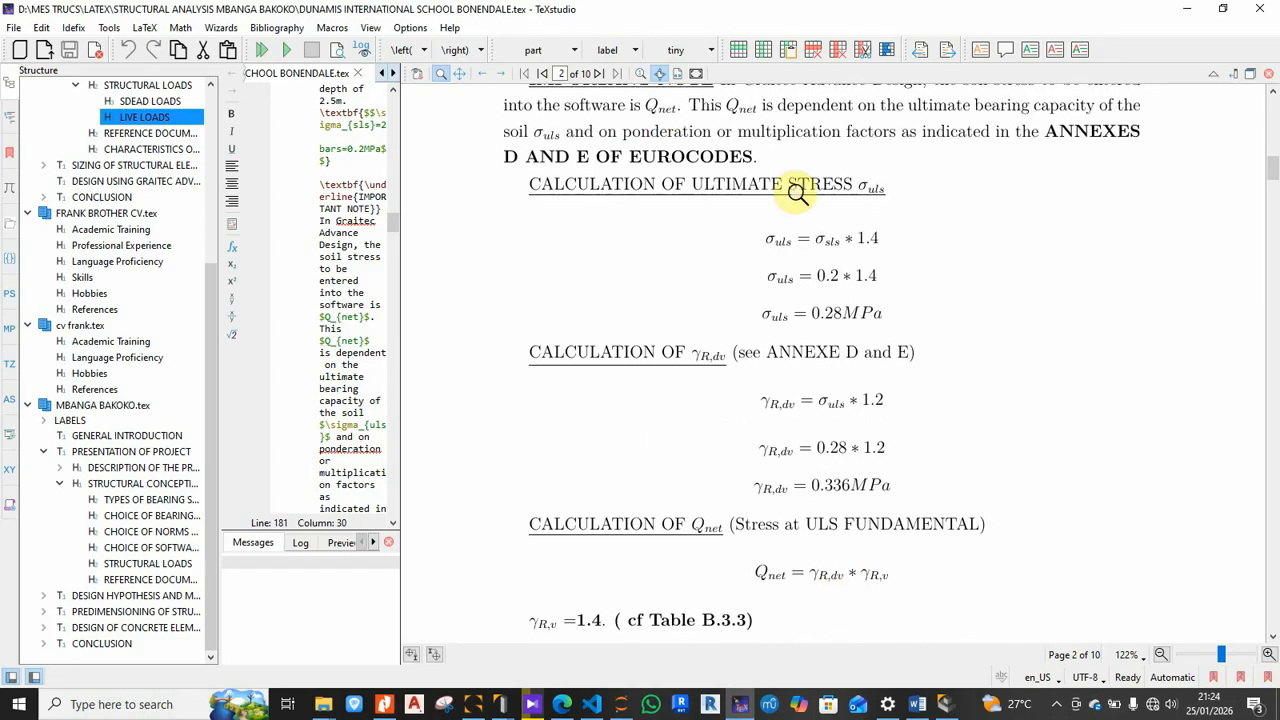
scroll(806, 391, "down", 5)
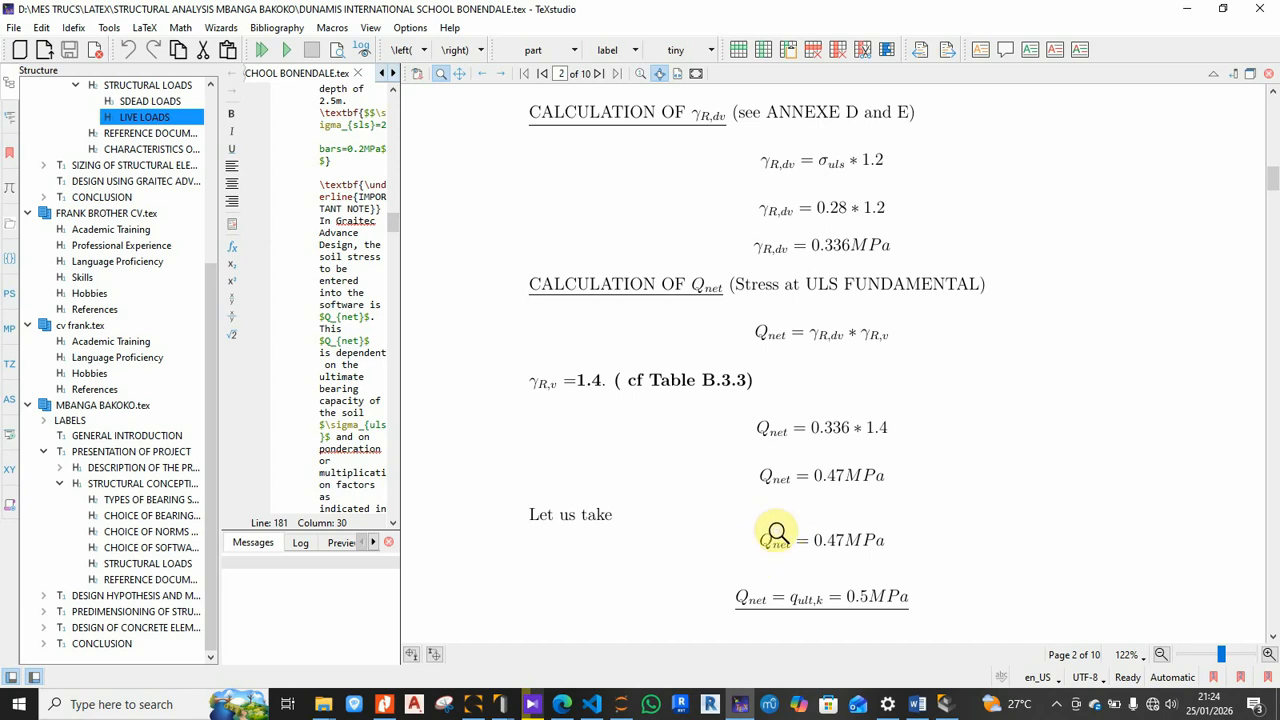
scroll(820, 372, "up", 4)
scroll(820, 372, "up", 7)
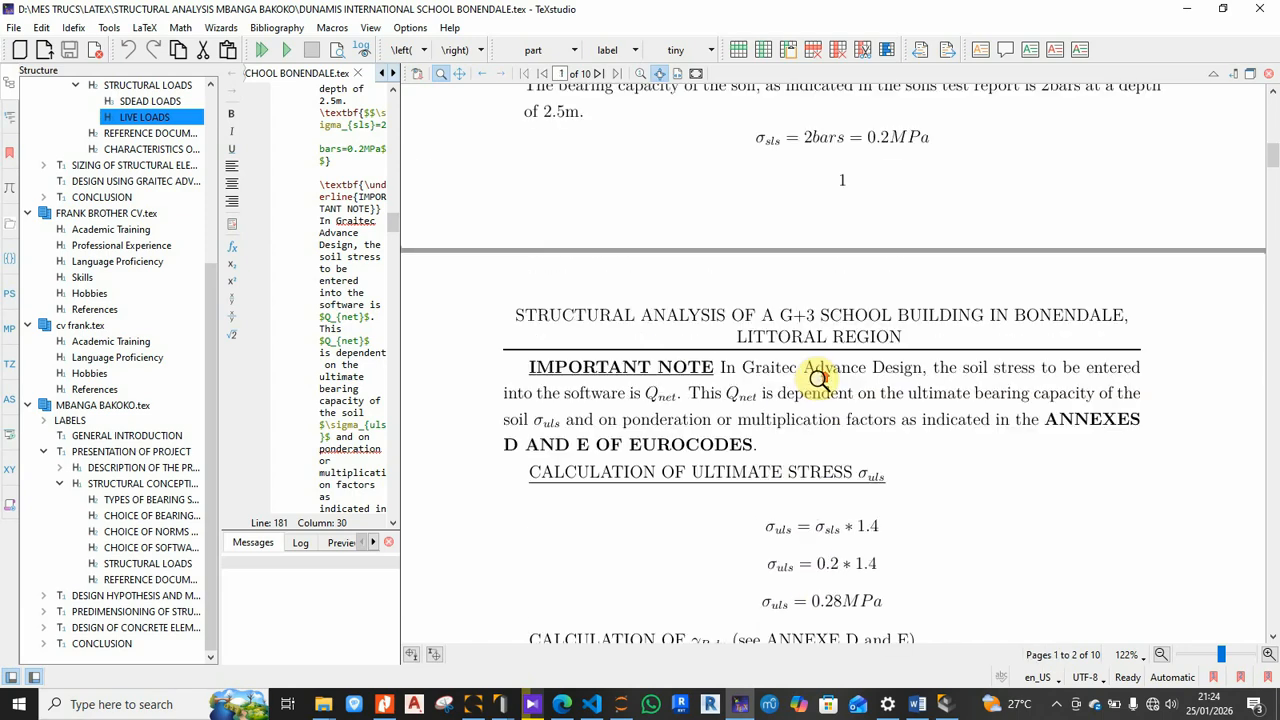
scroll(820, 378, "up", 3)
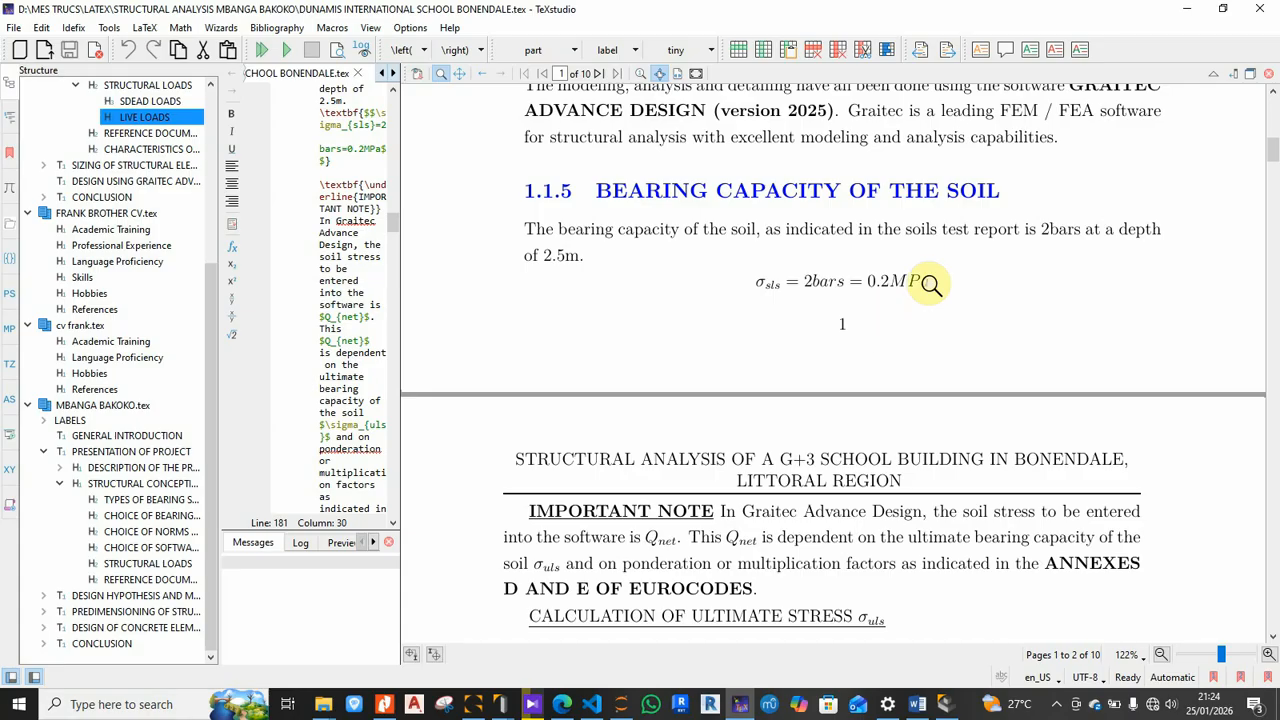
scroll(905, 282, "down", 6)
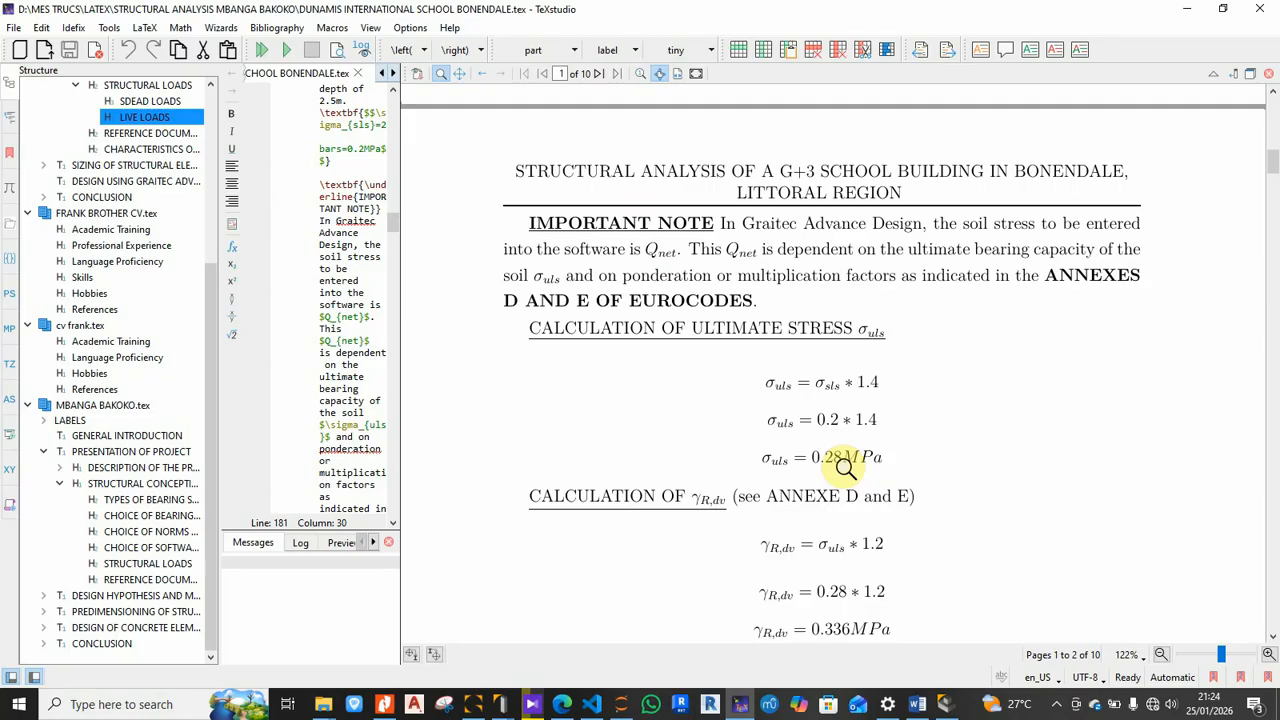
scroll(845, 465, "down", 2)
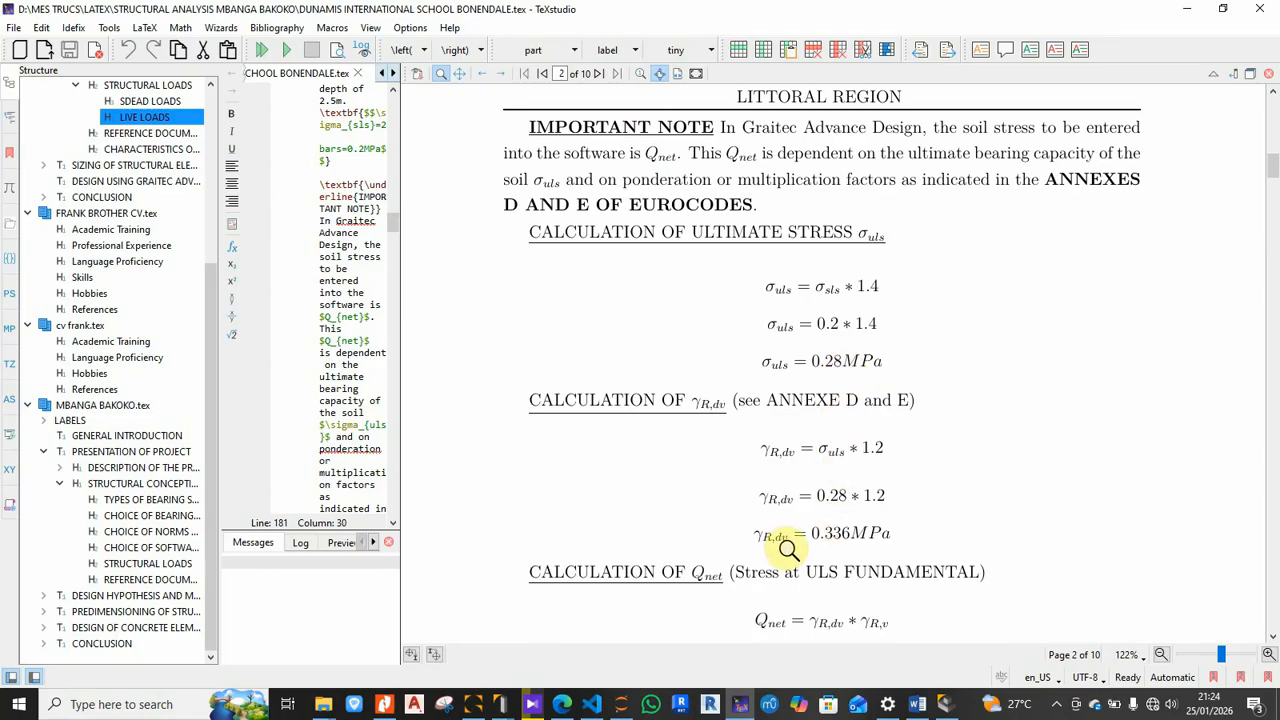
scroll(875, 455, "down", 1)
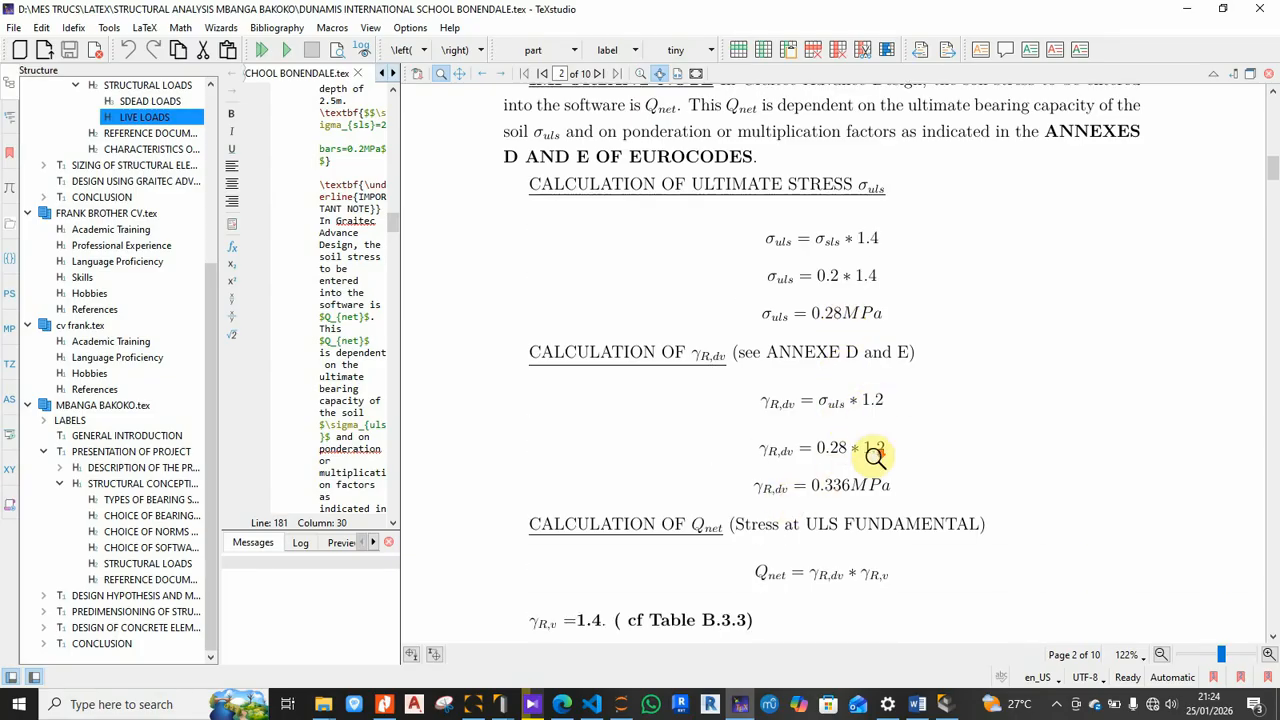
scroll(866, 488, "down", 1)
scroll(866, 488, "down", 1)
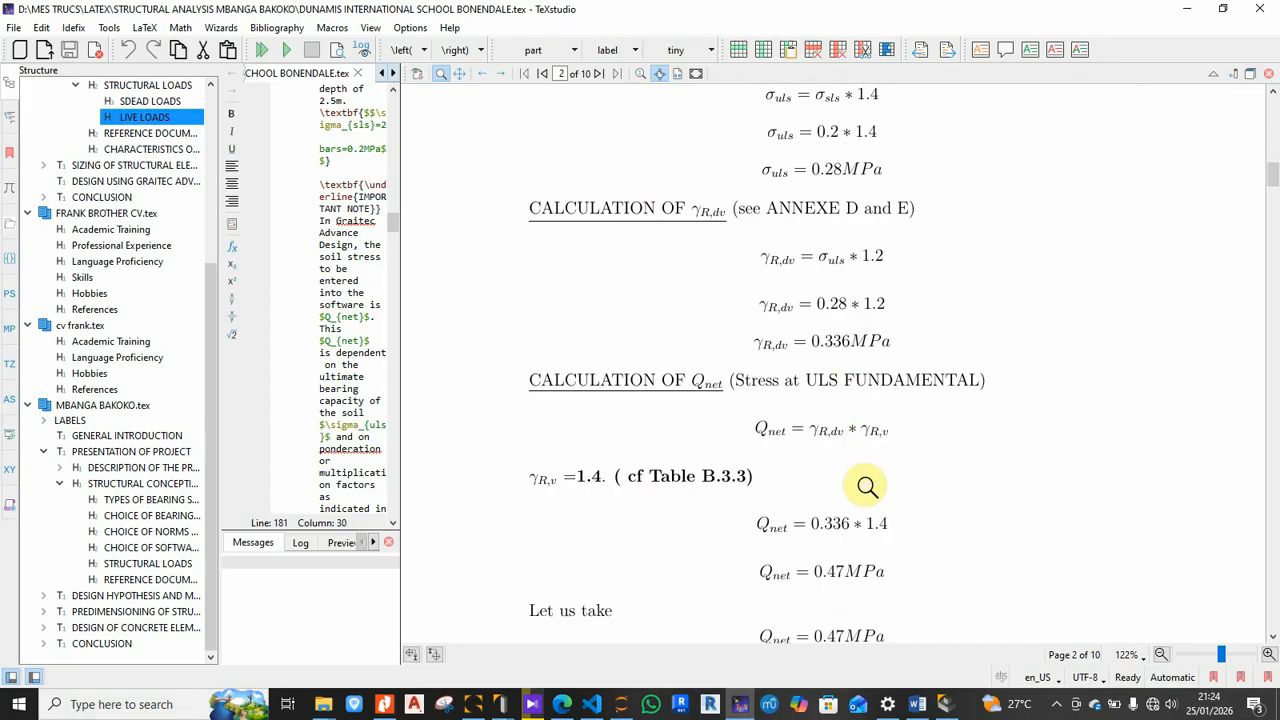
scroll(866, 486, "down", 1)
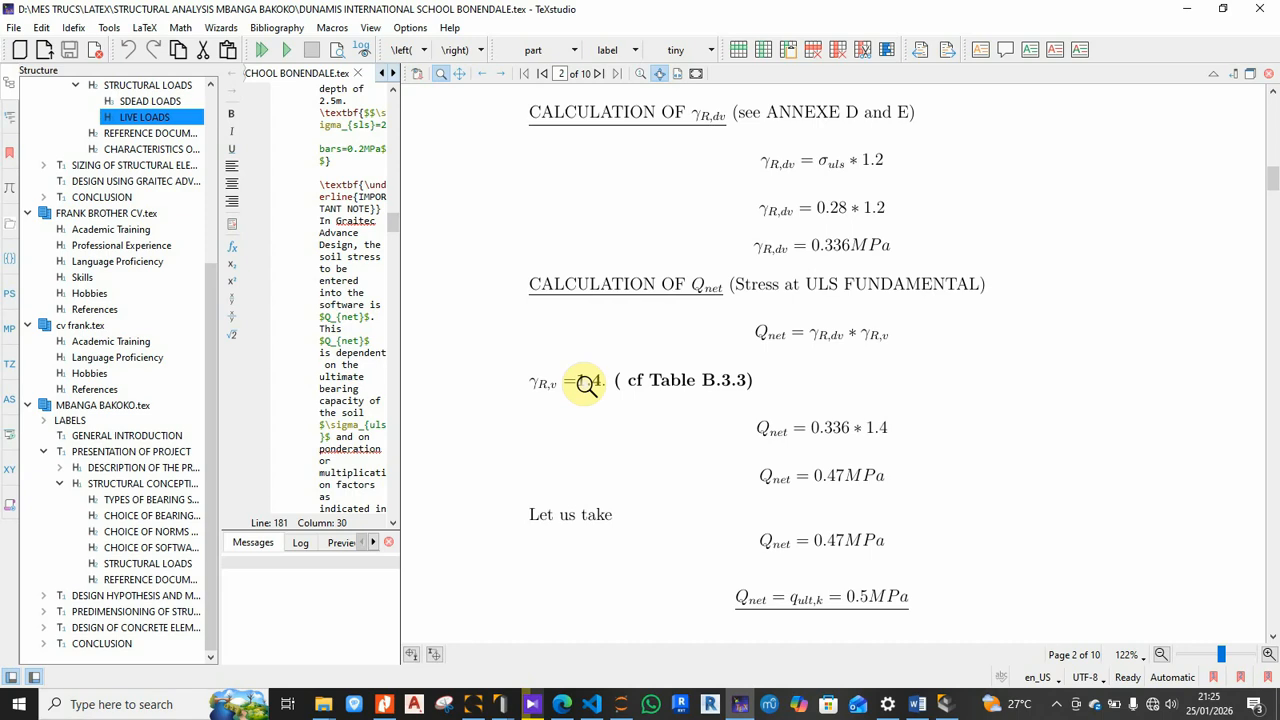
scroll(748, 303, "up", 3)
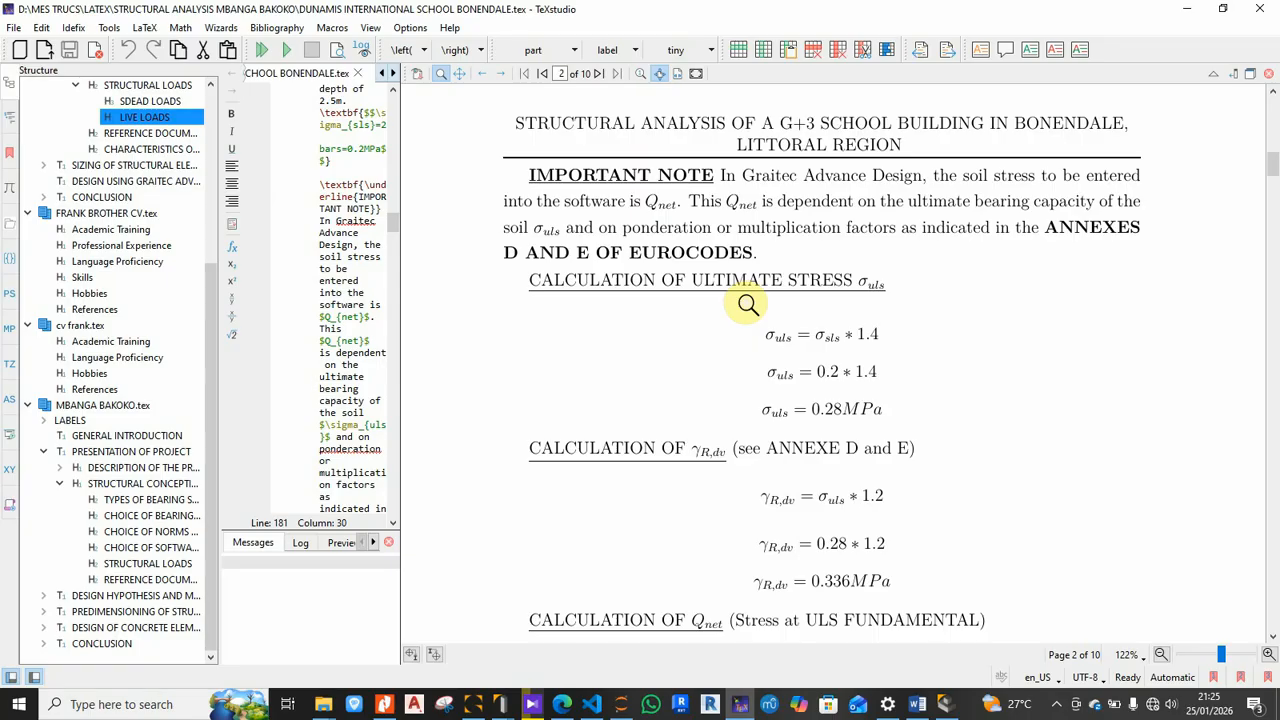
Step: Scroll the report past Q_net = 0.5 MPa to section 1.1.6 Settlements, then return to Advance Design
scroll(748, 304, "up", 2)
scroll(748, 305, "down", 2)
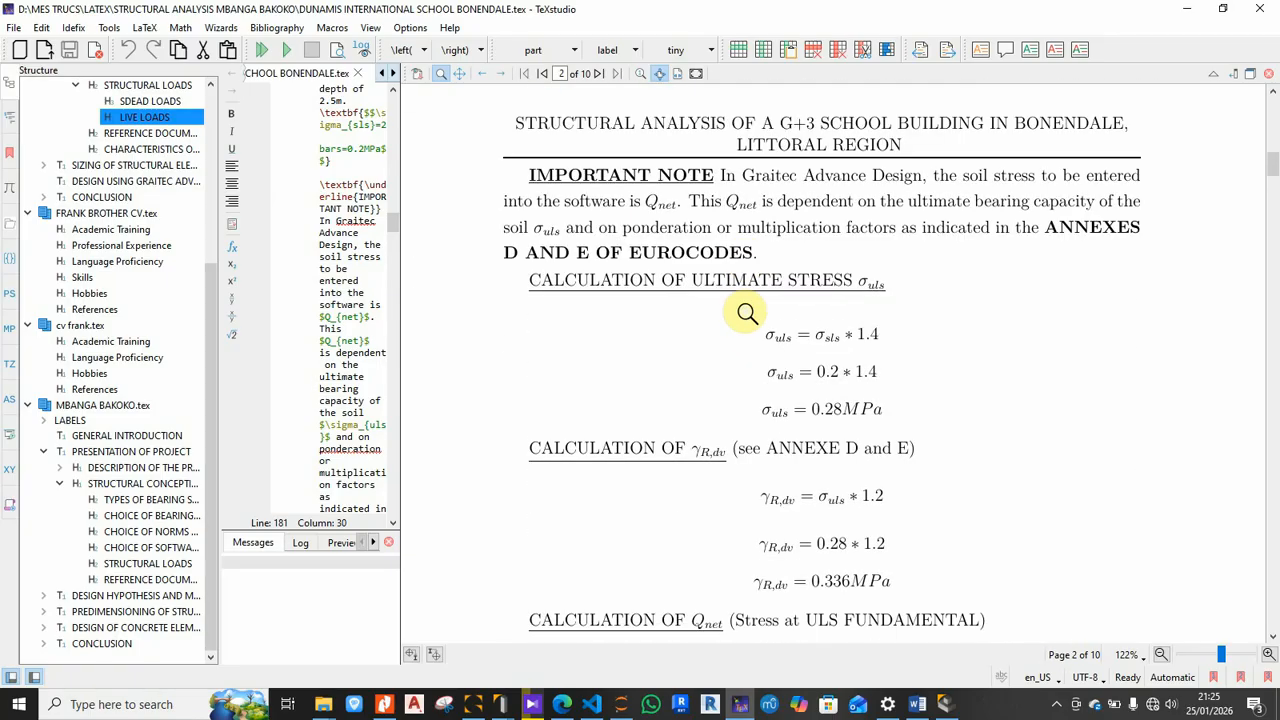
scroll(747, 313, "down", 1)
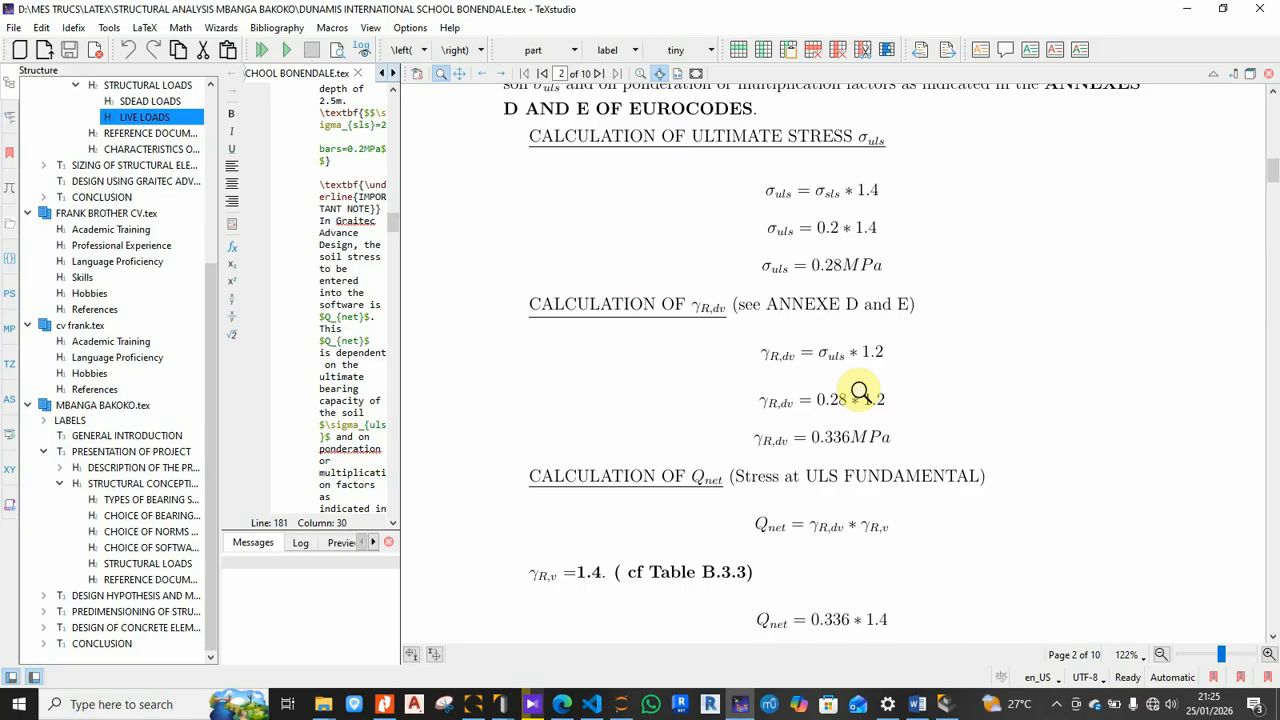
scroll(860, 392, "down", 1)
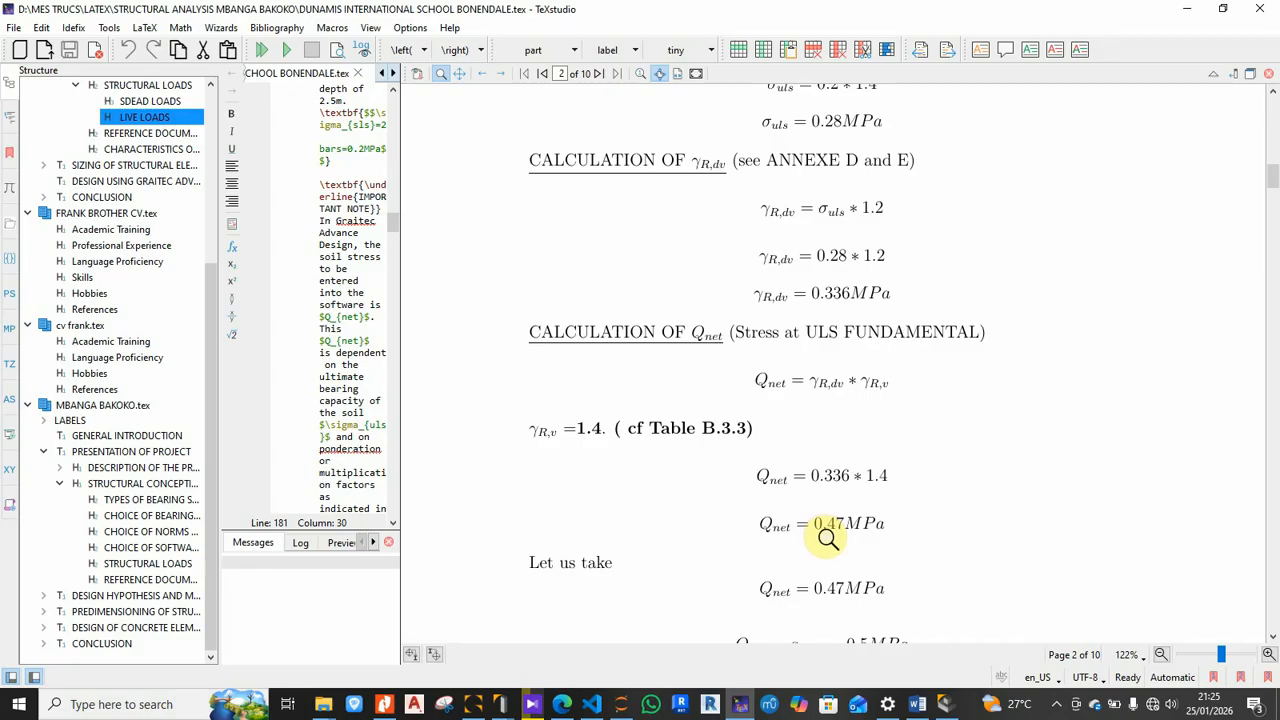
scroll(830, 535, "up", 1)
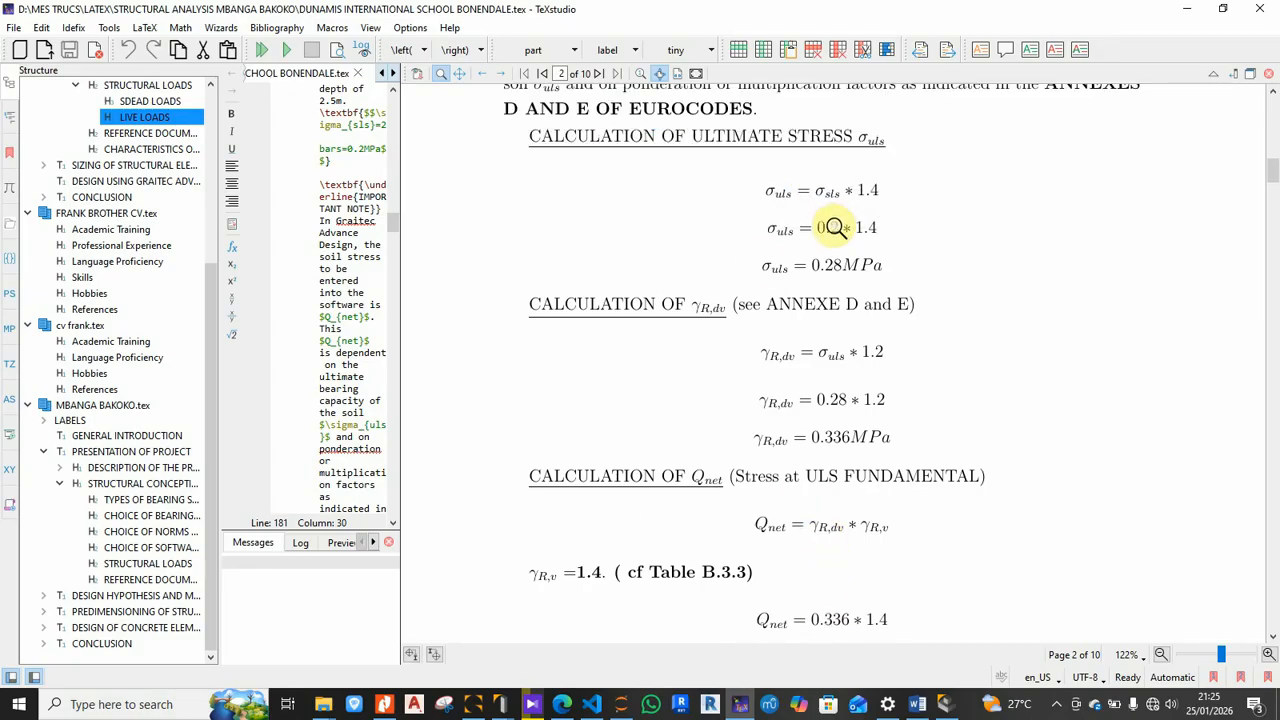
scroll(800, 405, "down", 1)
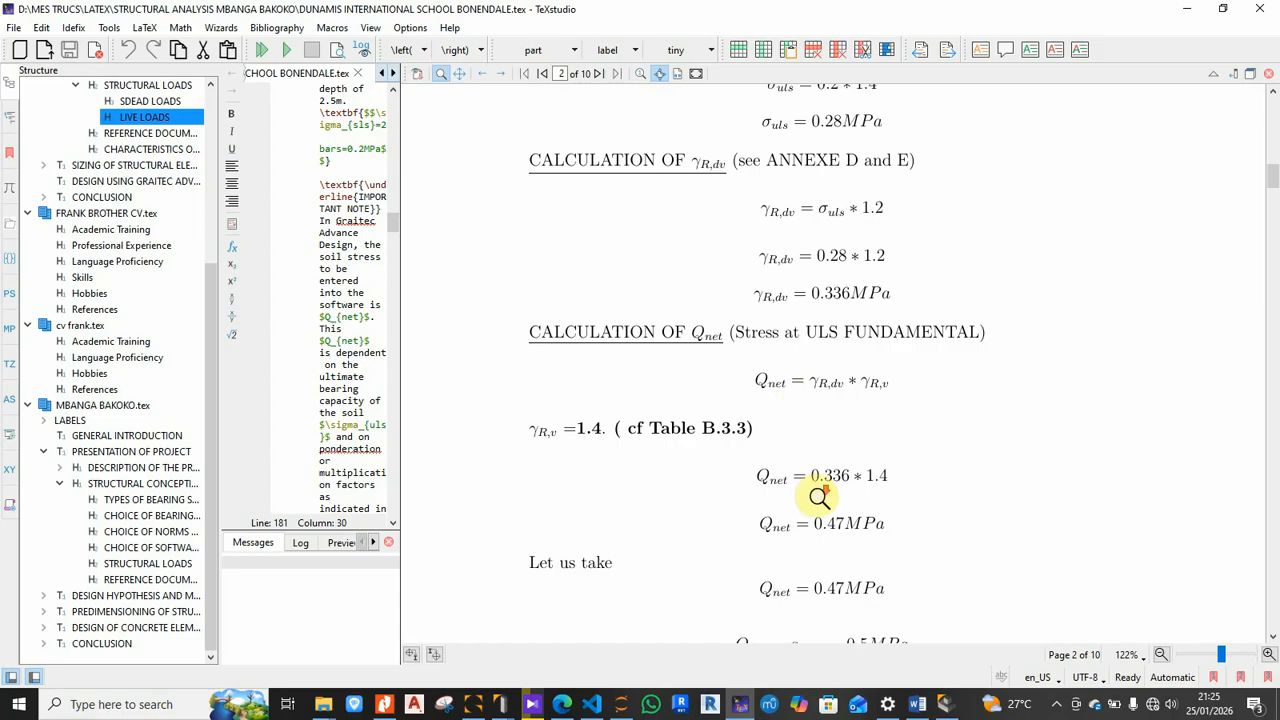
scroll(818, 497, "down", 2)
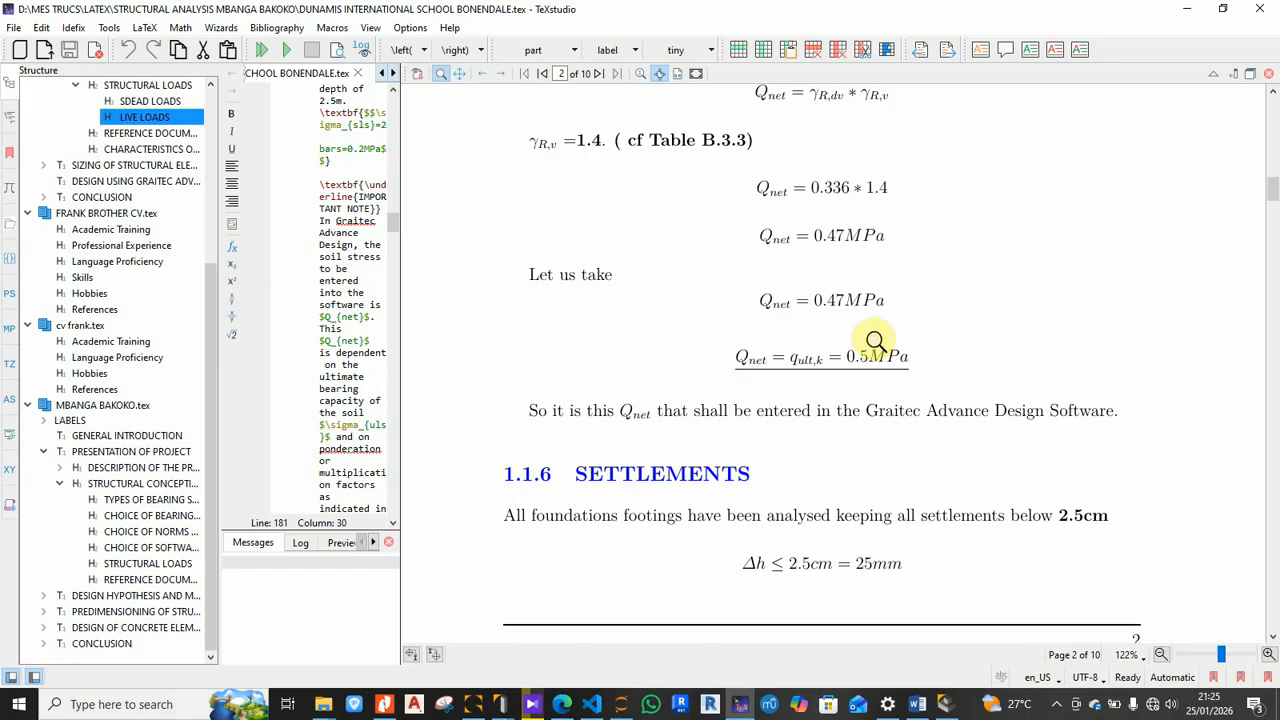
scroll(817, 474, "down", 2)
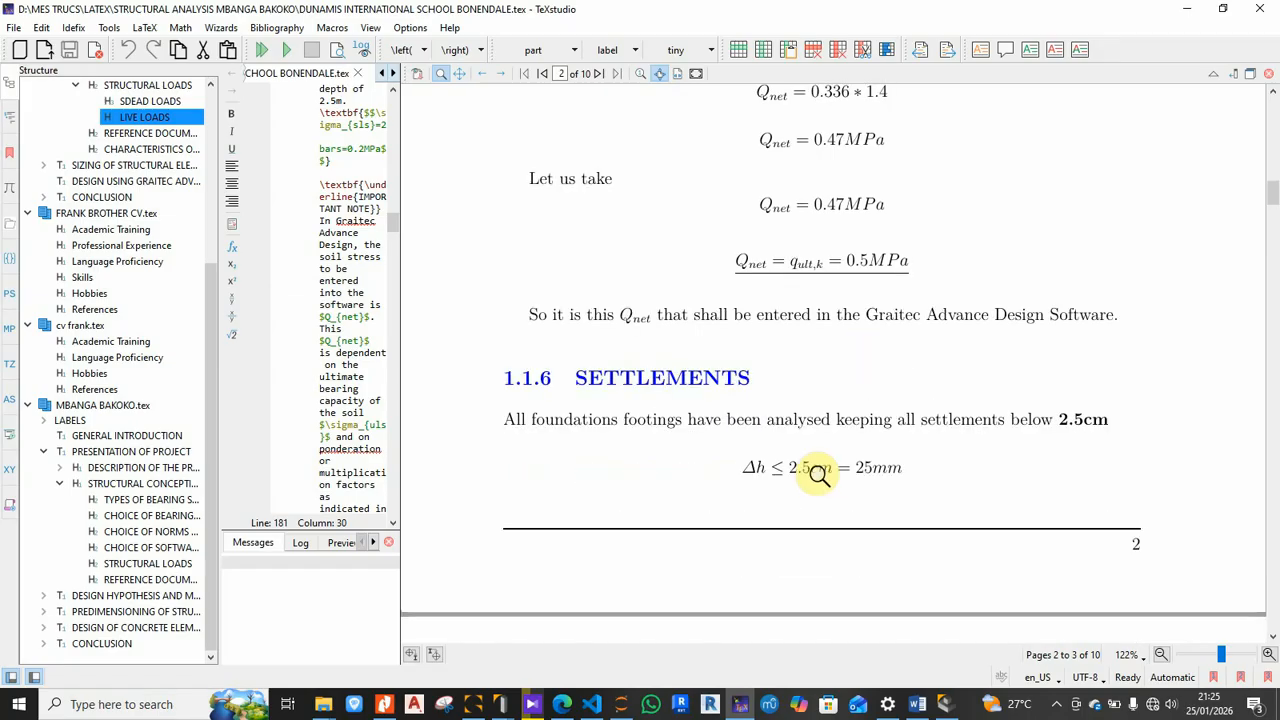
left_click(956, 705)
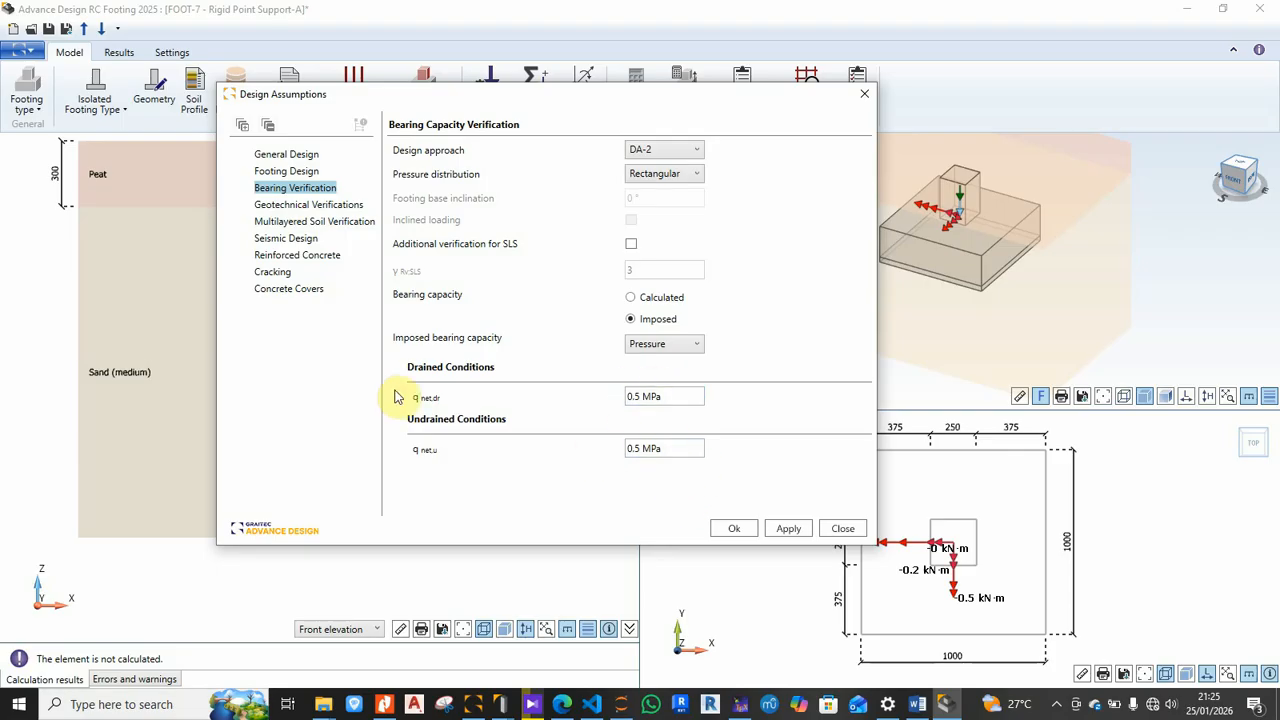
Step: Show Geotechnical Verifications and leave earth pressure for sliding resistance unchecked
left_click(288, 205)
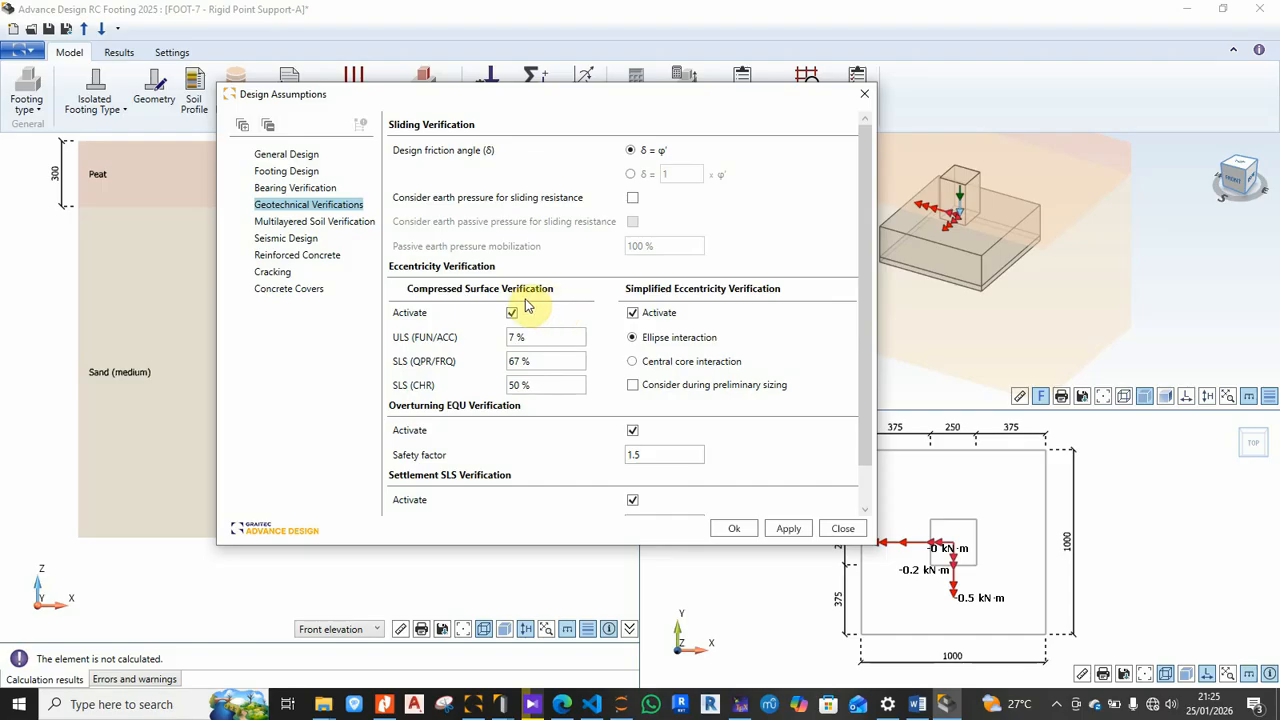
mouse_move(510, 316)
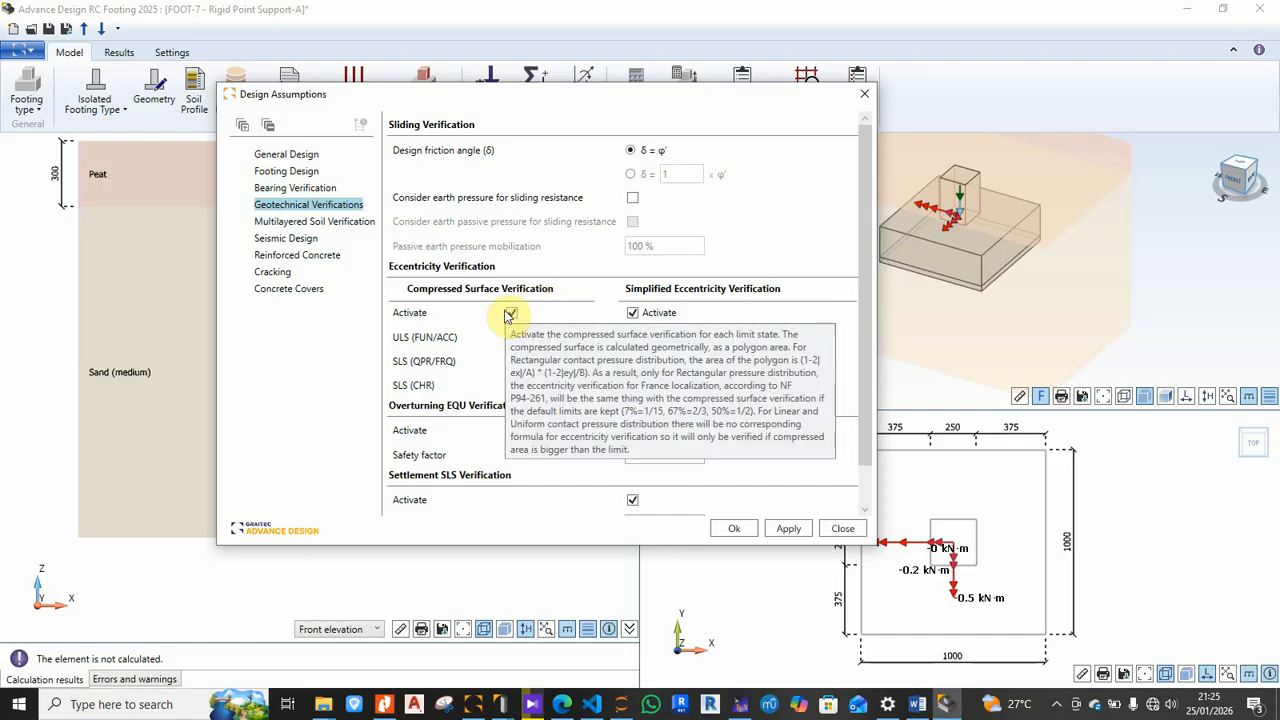
left_click(630, 198)
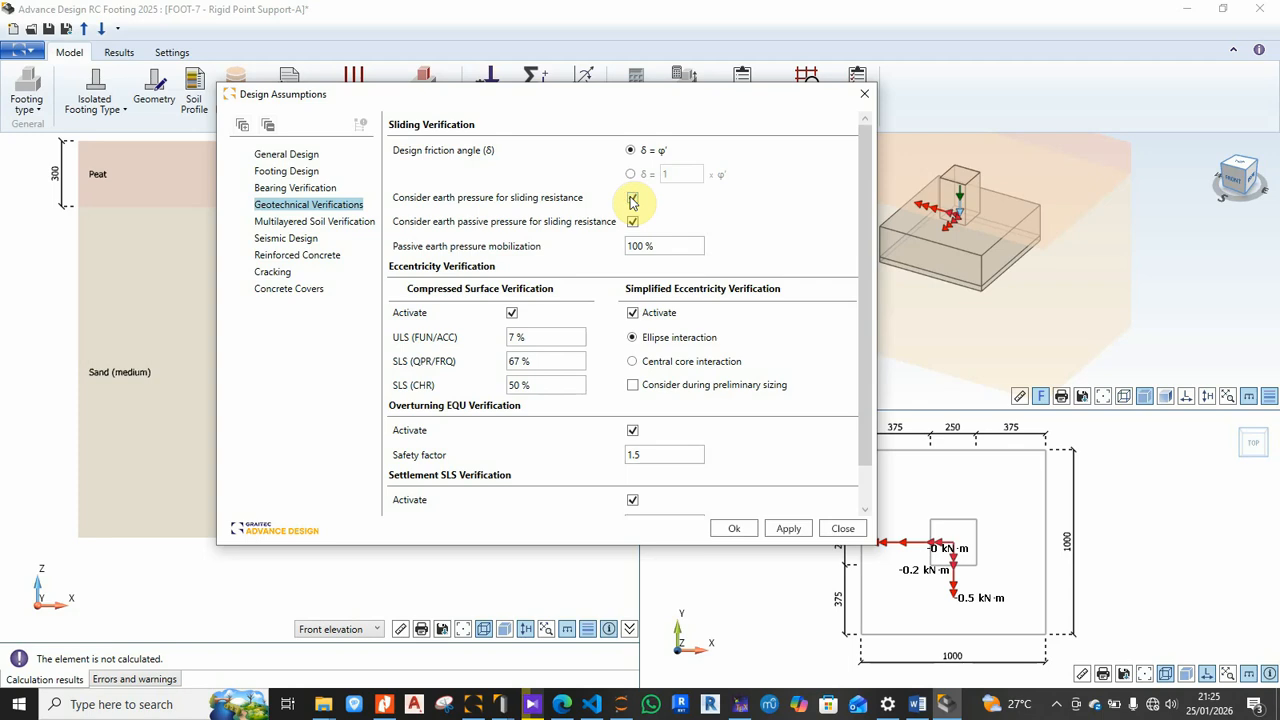
left_click(631, 198)
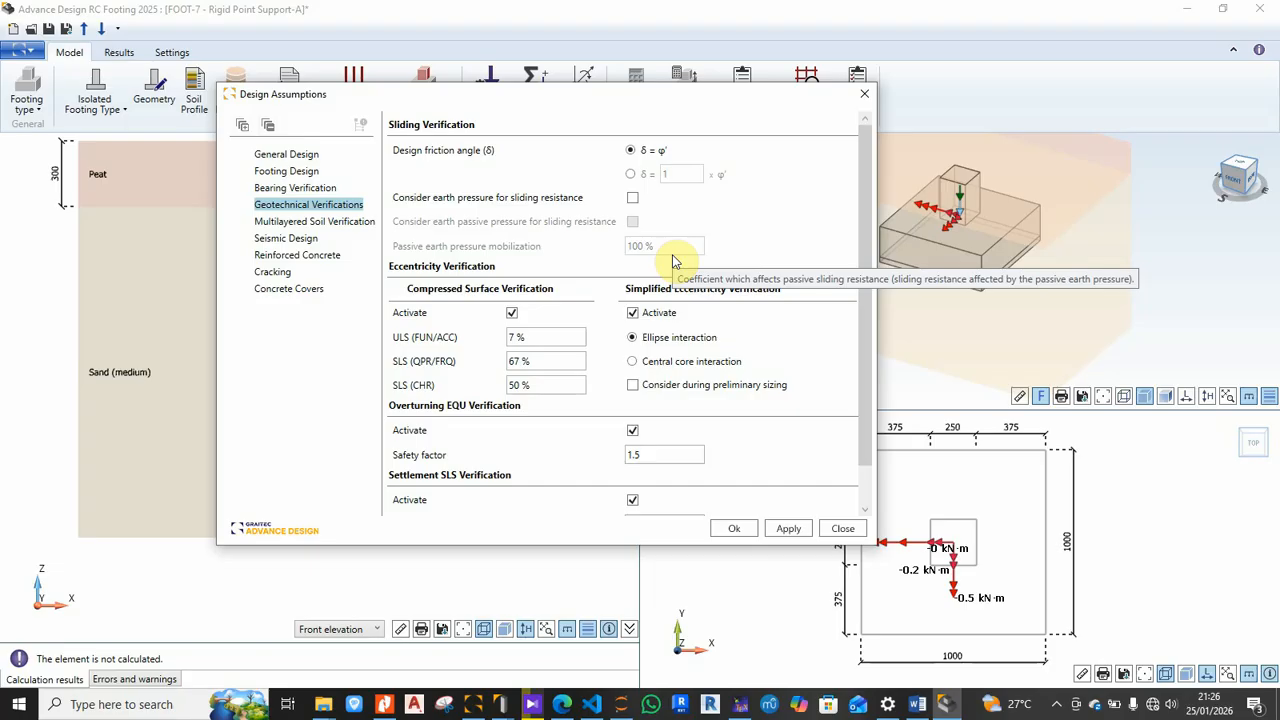
scroll(673, 261, "down", 1)
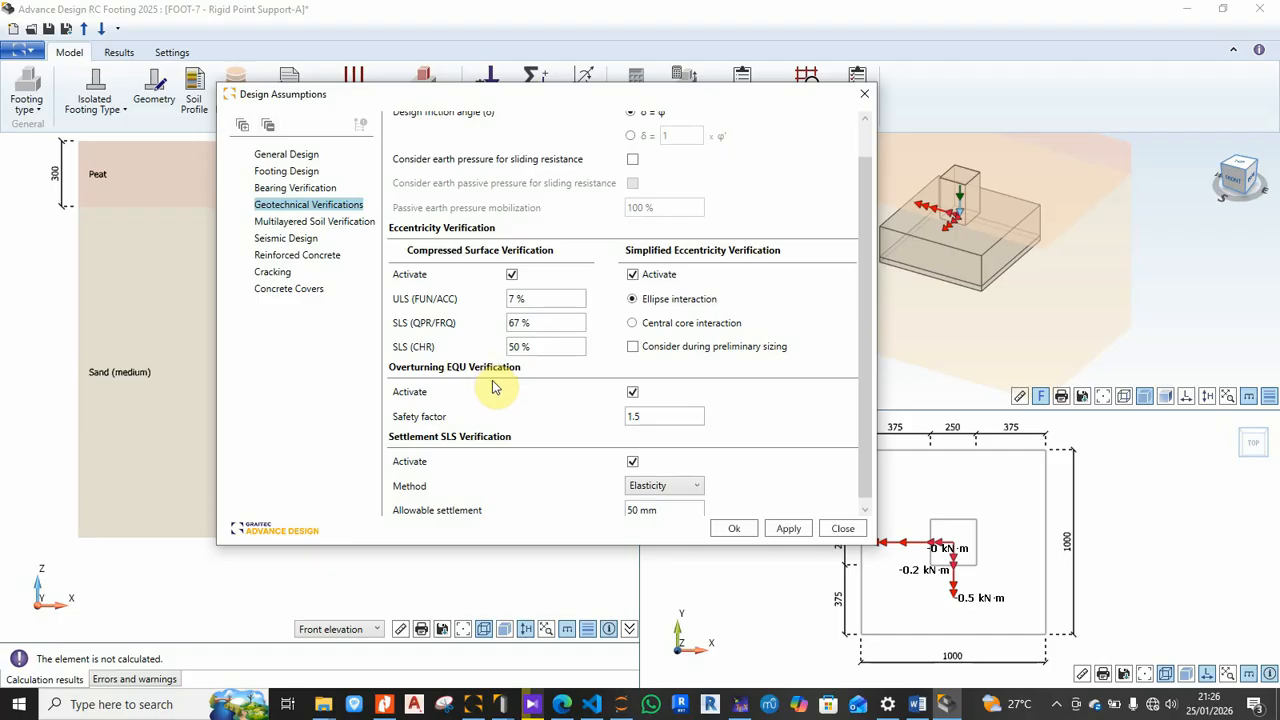
scroll(484, 232, "down", 1)
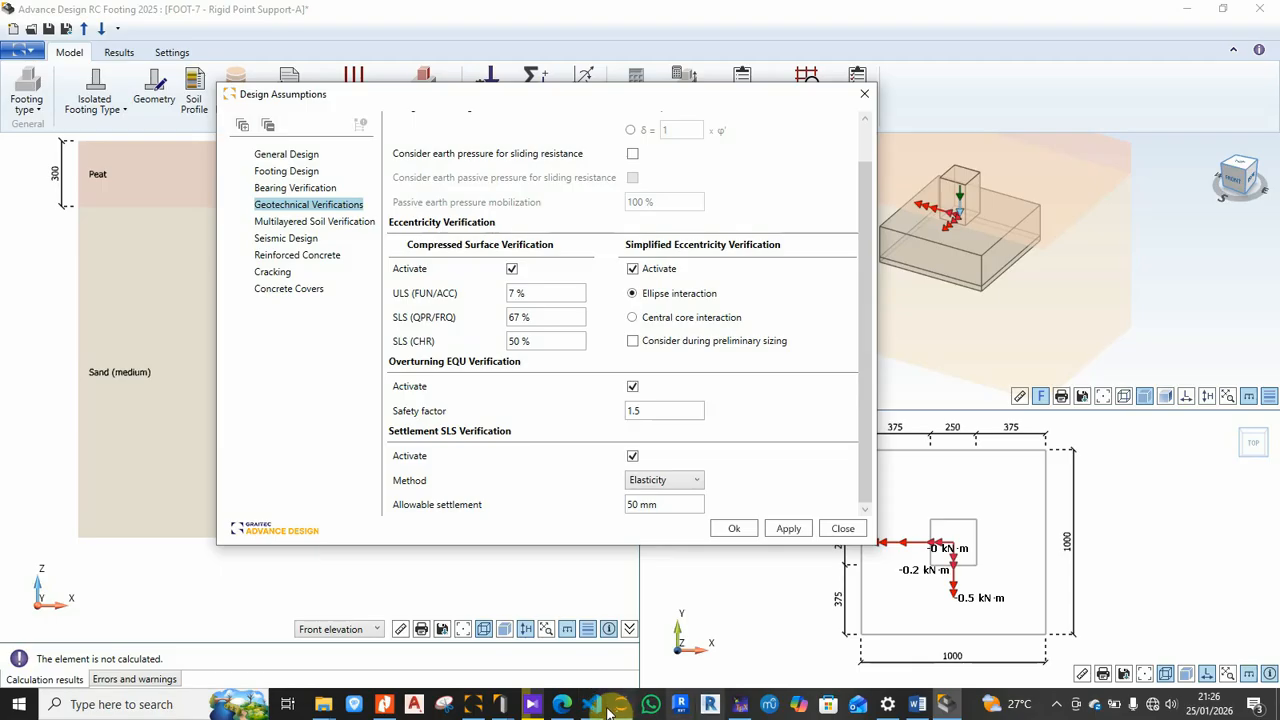
Step: Check the report's 2.5 cm (25 mm) settlement limit, then go back to the footing design
left_click(741, 705)
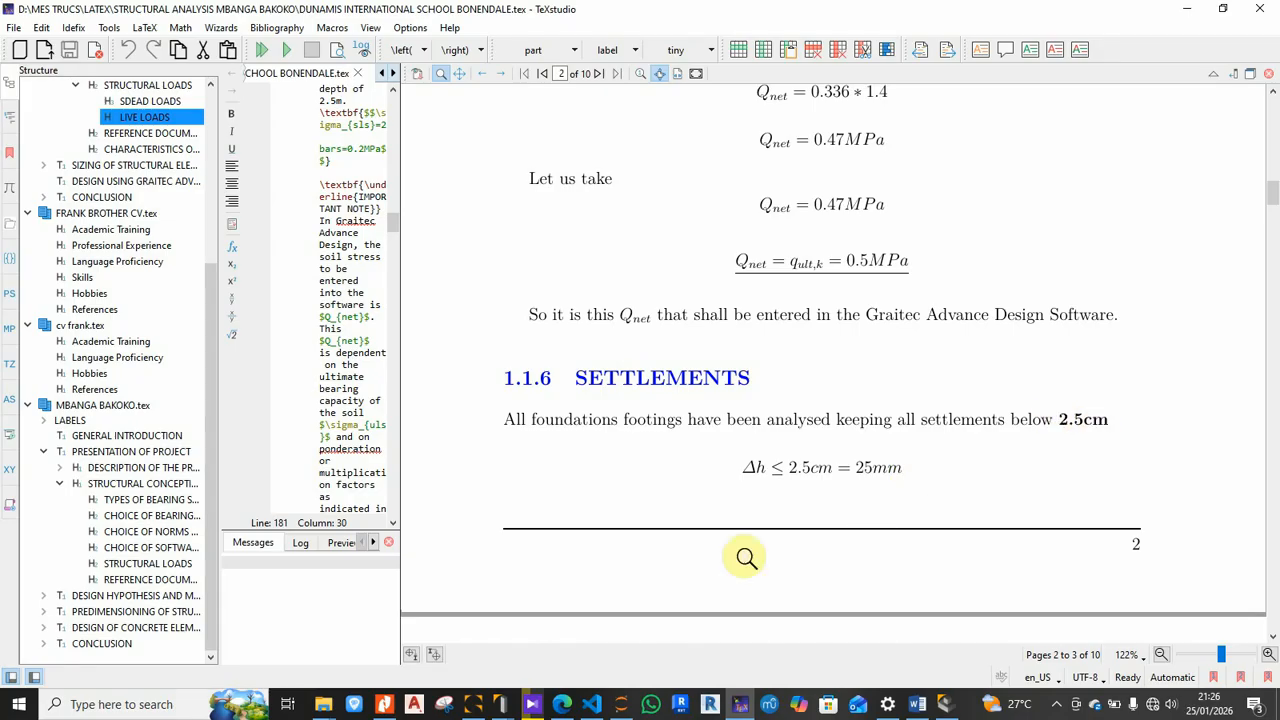
left_click(944, 704)
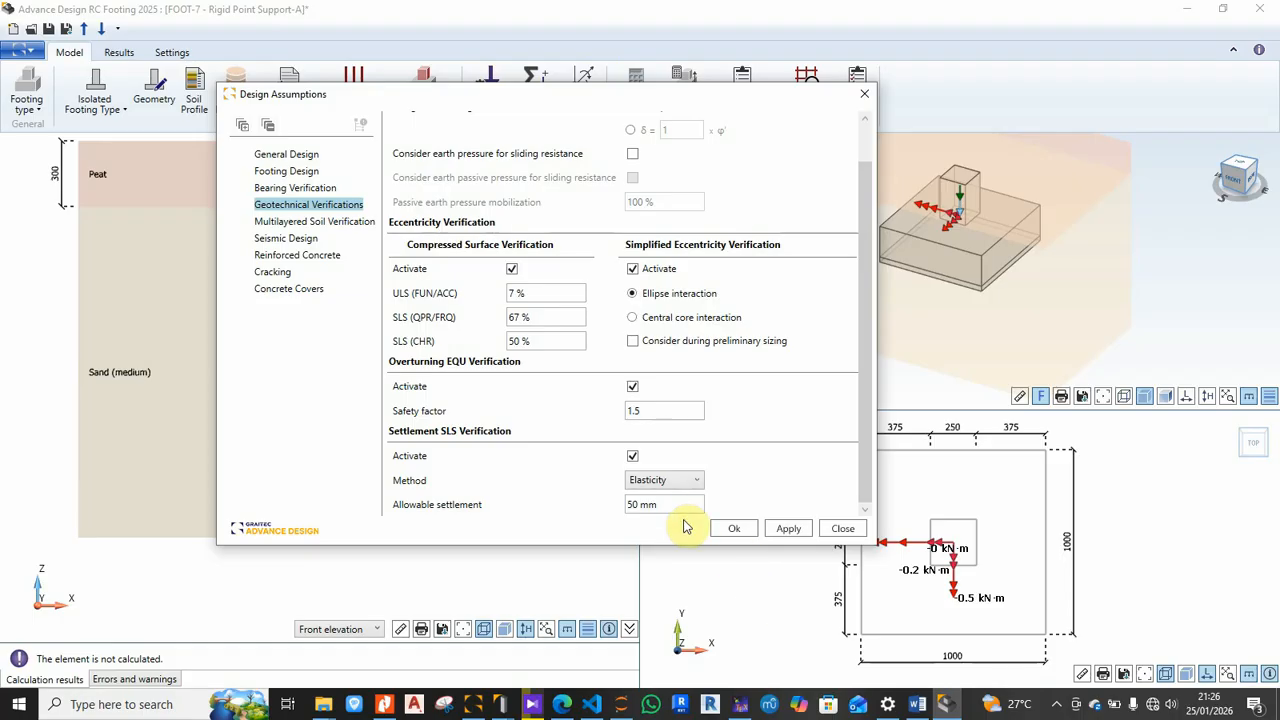
Step: Set allowable settlement to 25 mm with the Pressuremeter settlement method
triple_click(674, 505)
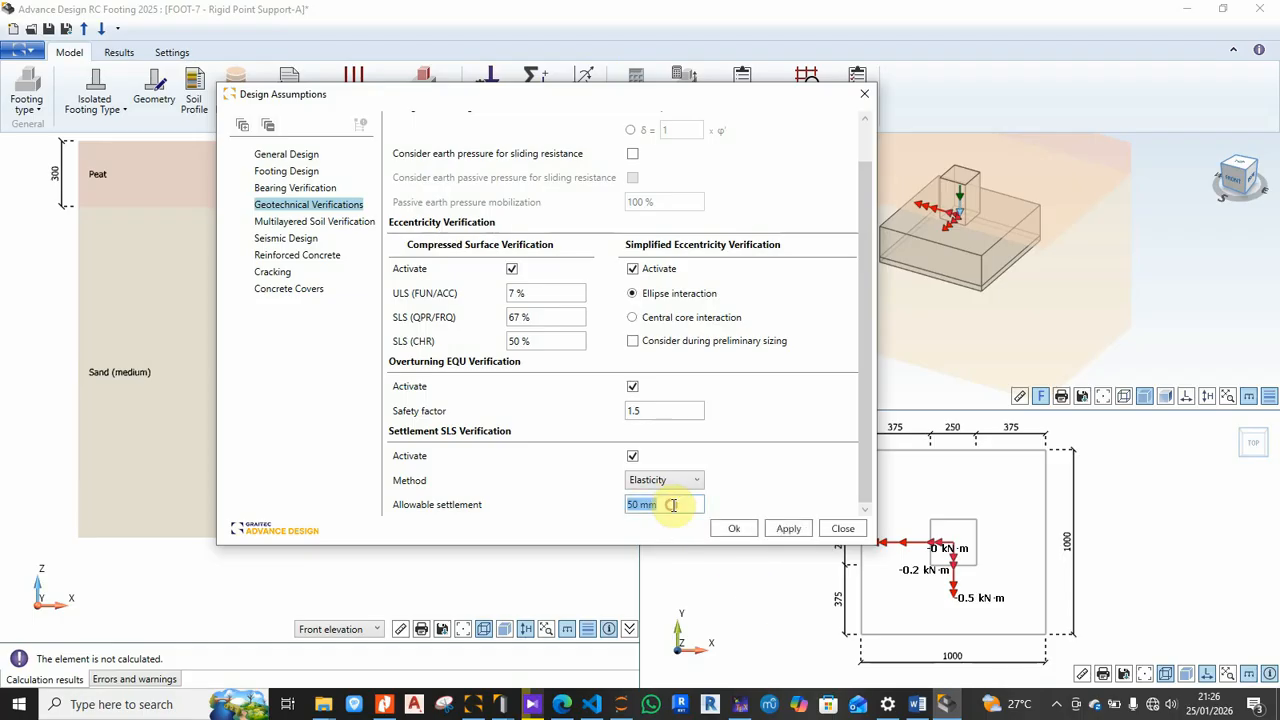
type("25")
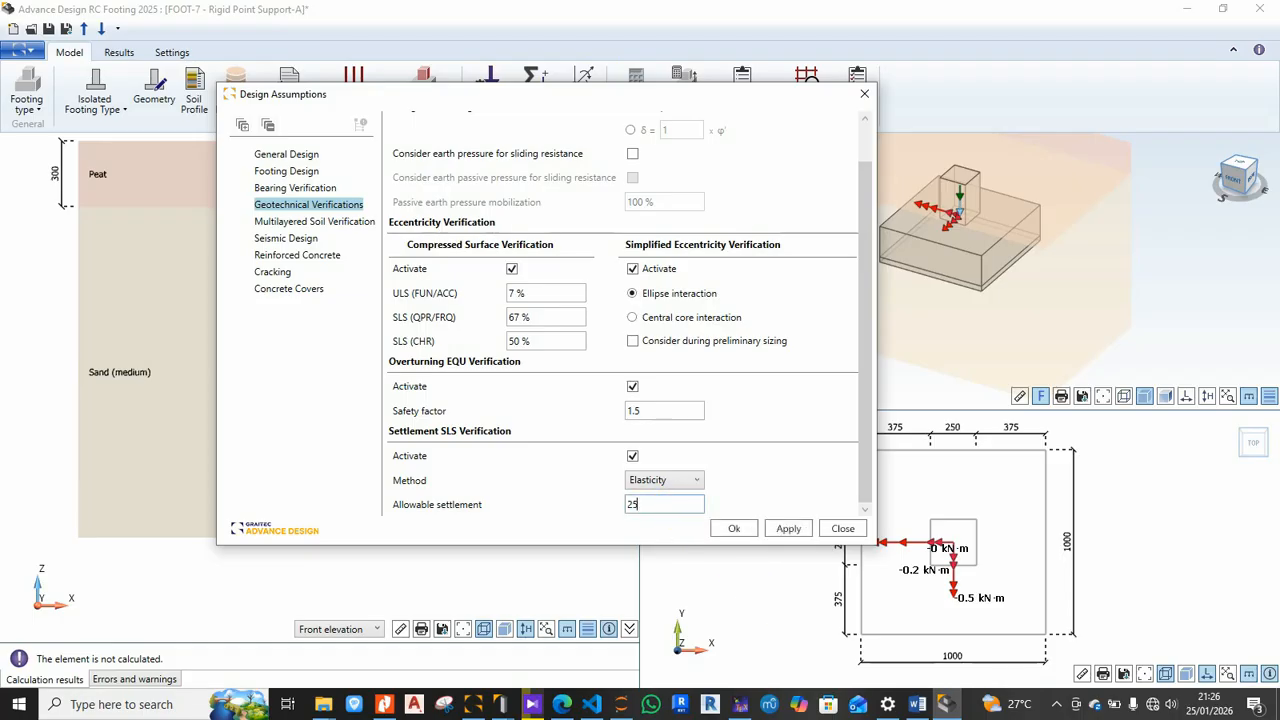
left_click(685, 481)
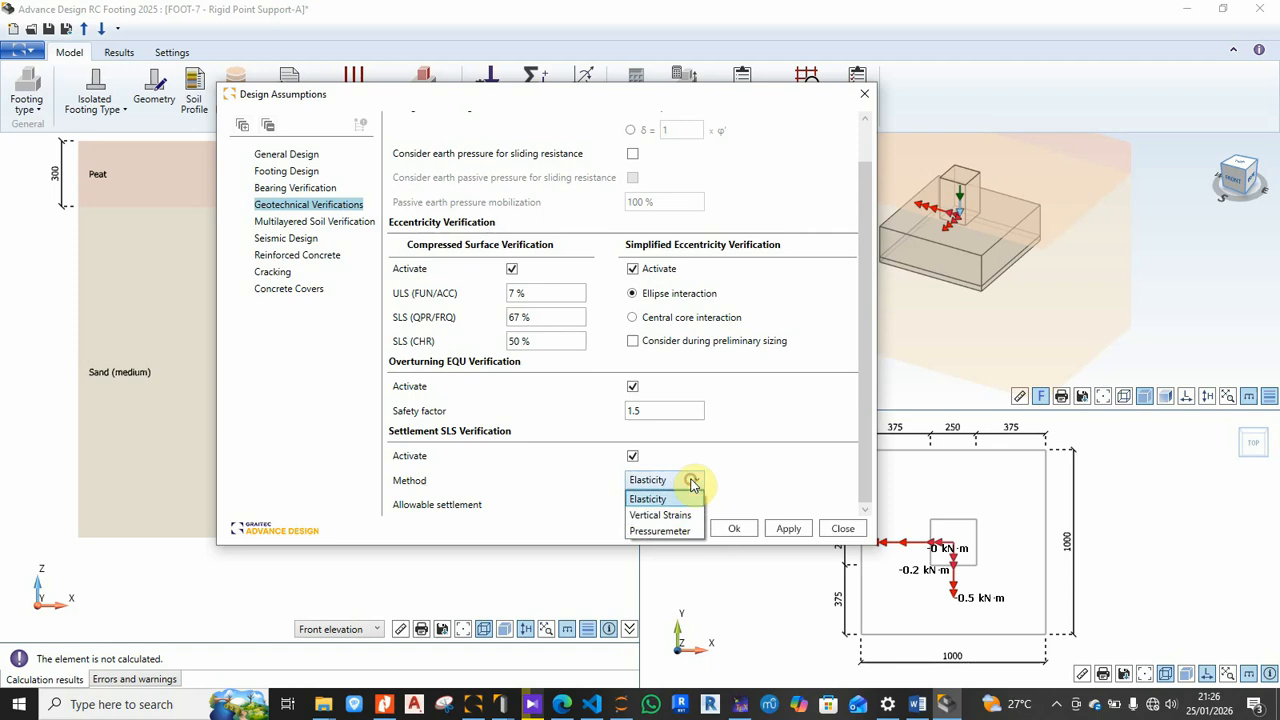
left_click(657, 531)
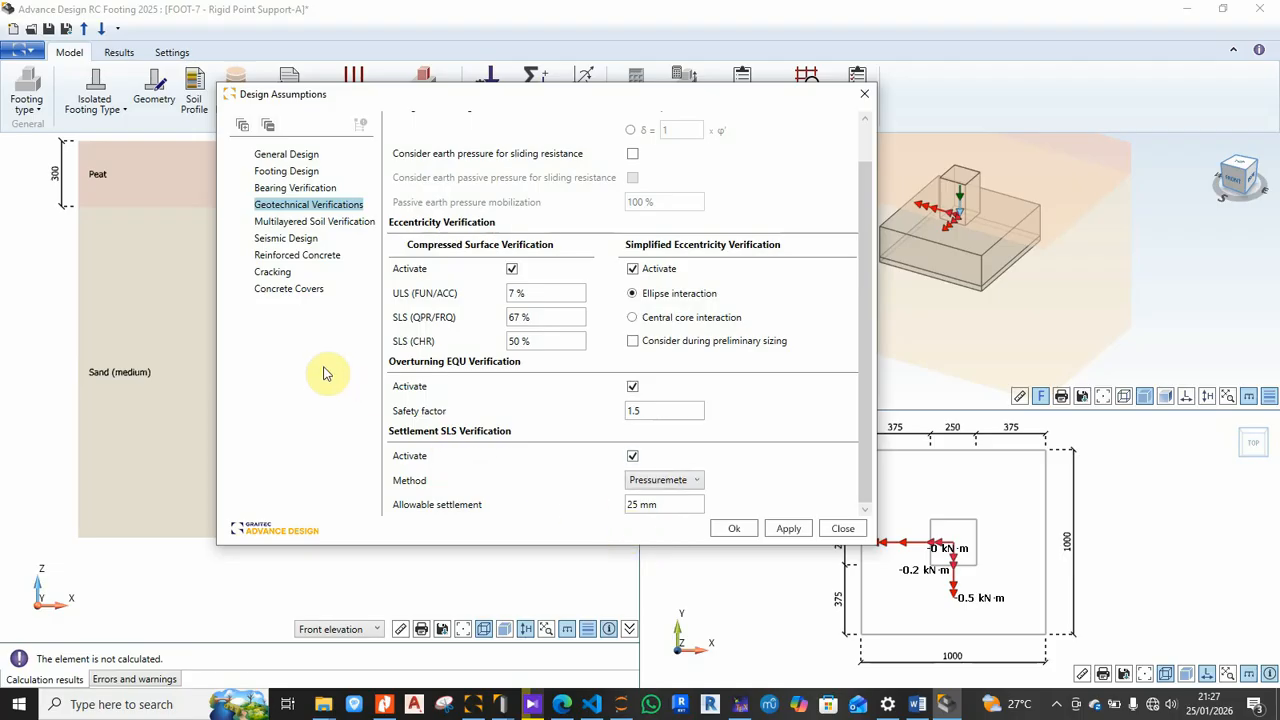
left_click(290, 221)
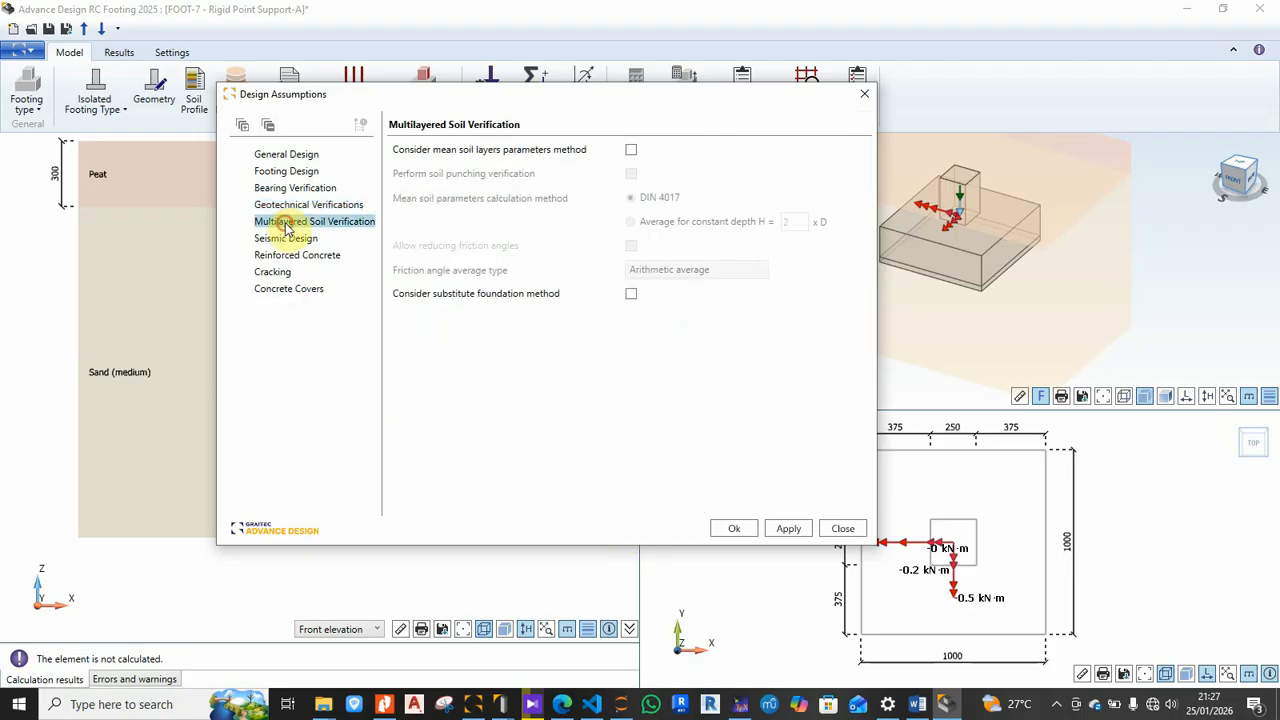
Step: Set the reinforced concrete aggregate size to 25 mm and review the Cracking settings
left_click(287, 240)
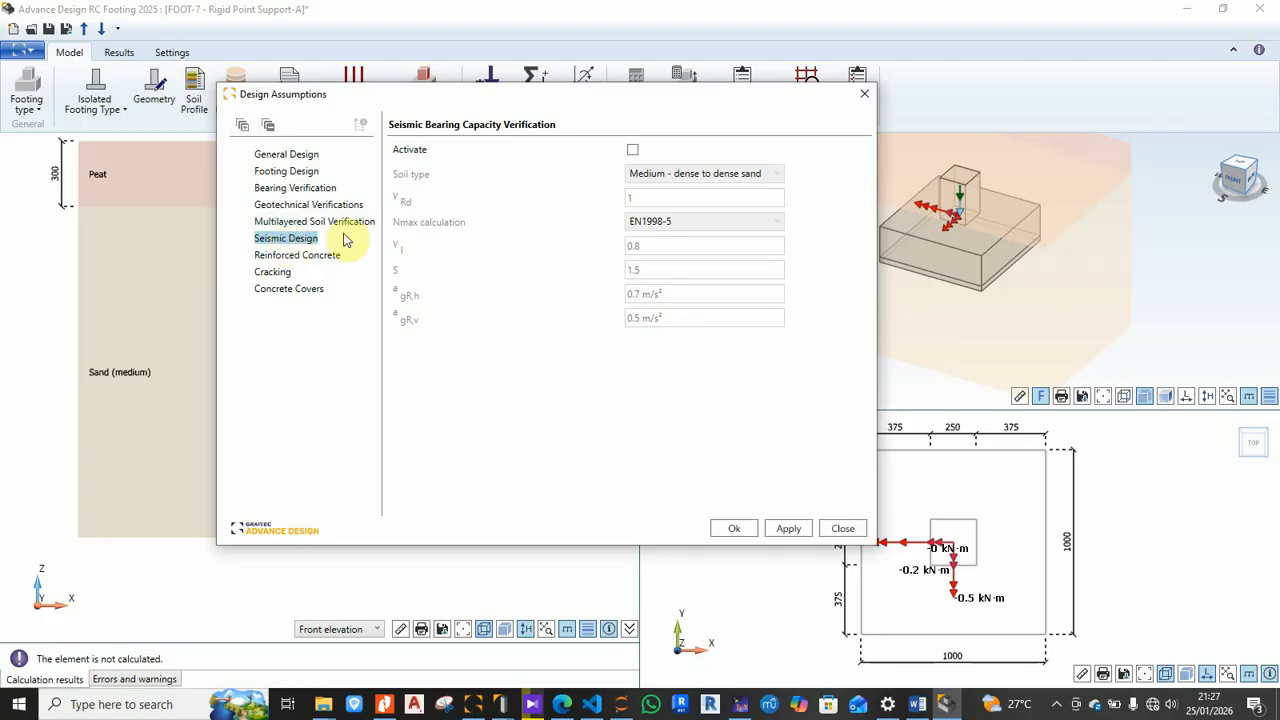
left_click(288, 255)
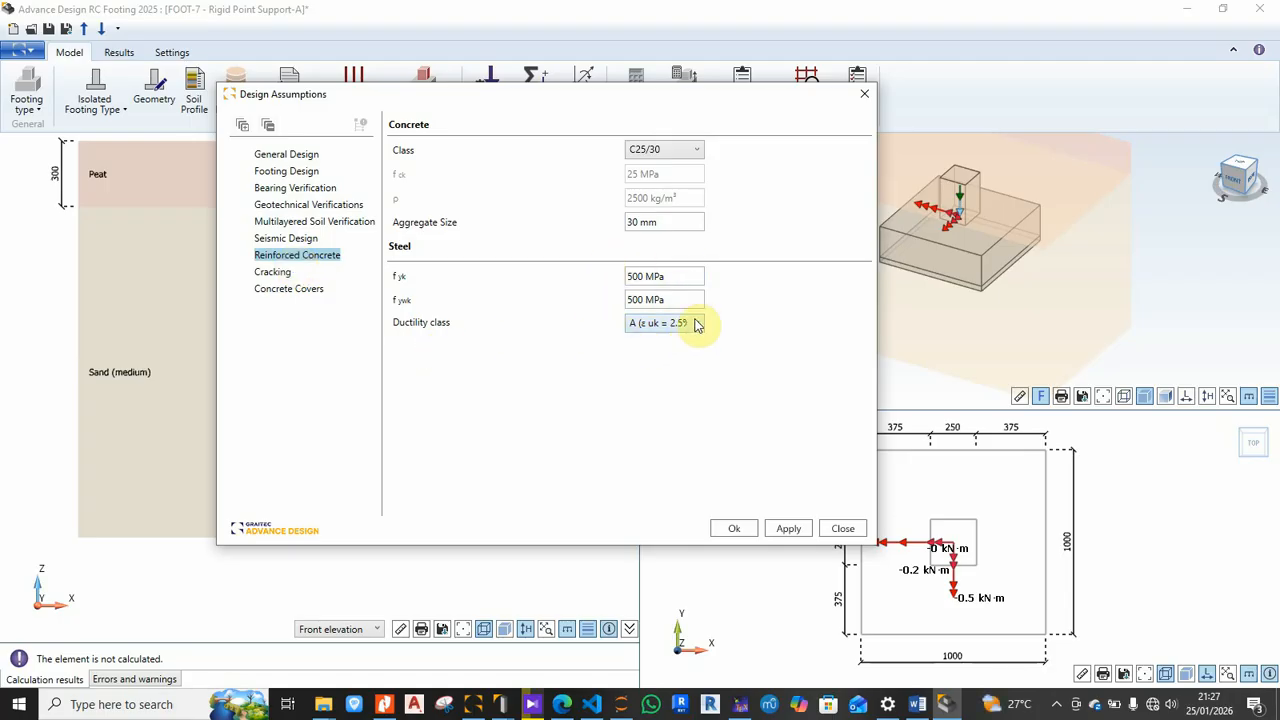
left_click(671, 224)
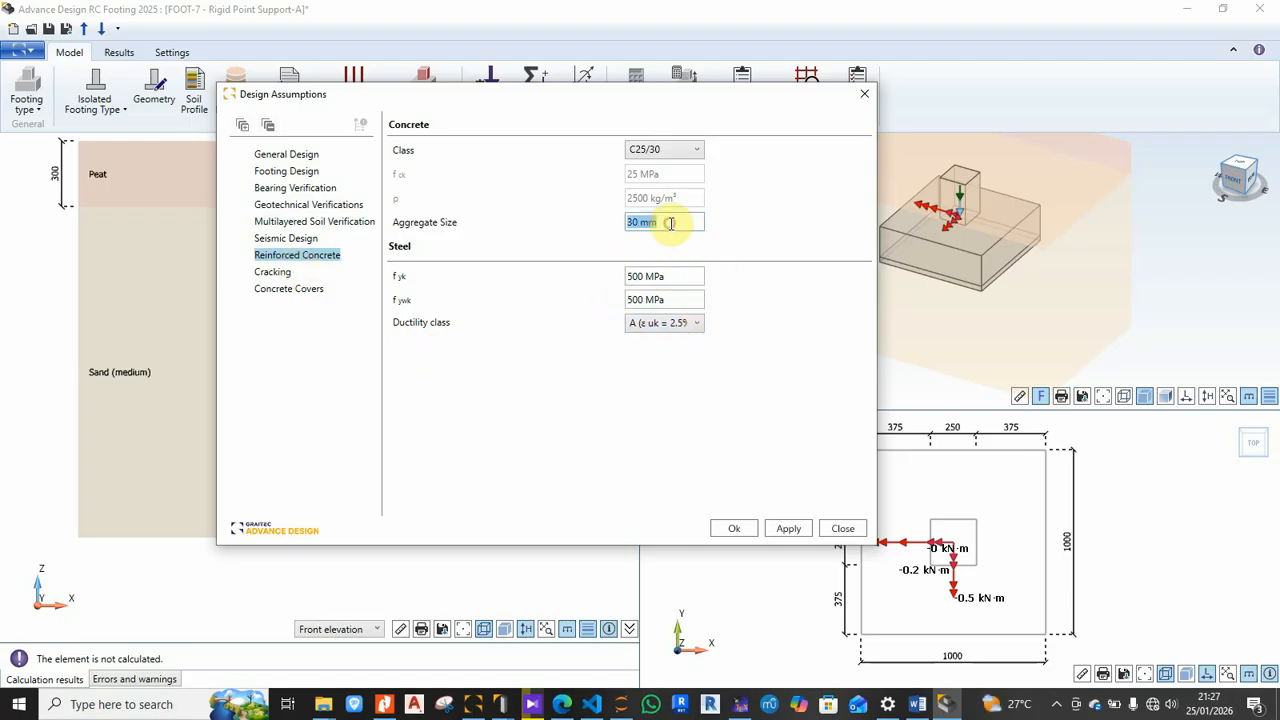
type("25")
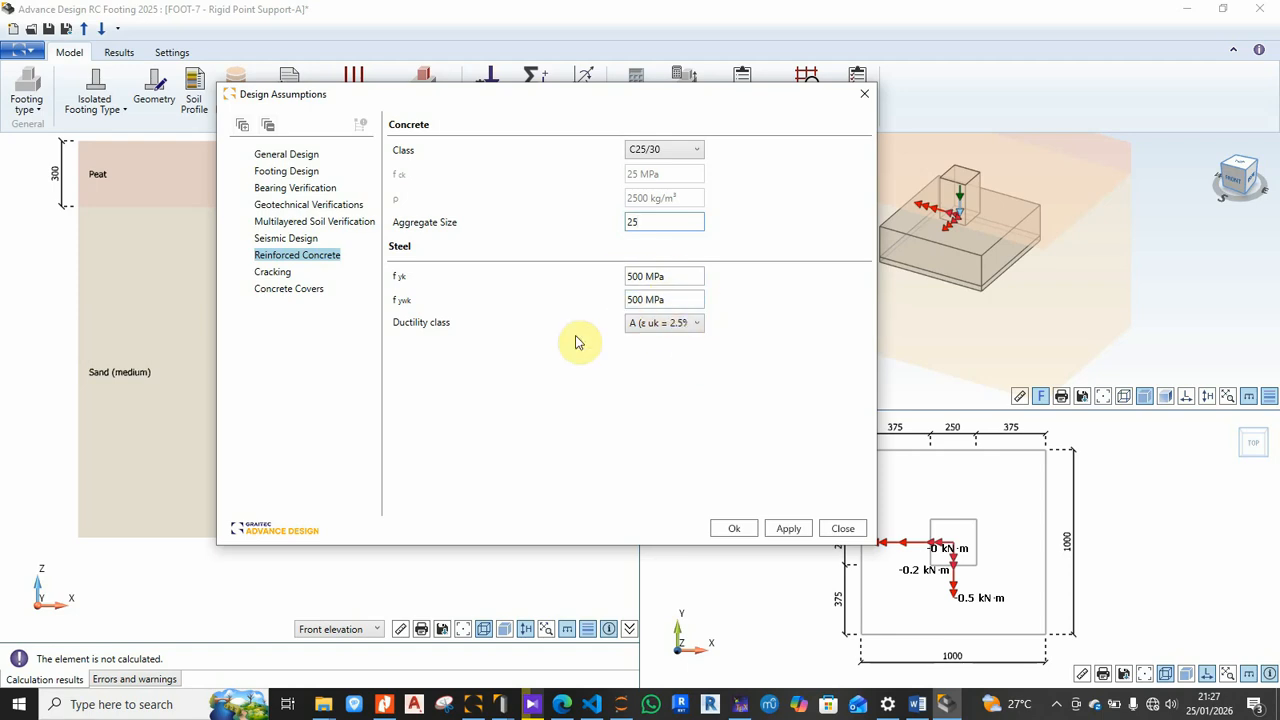
left_click(274, 272)
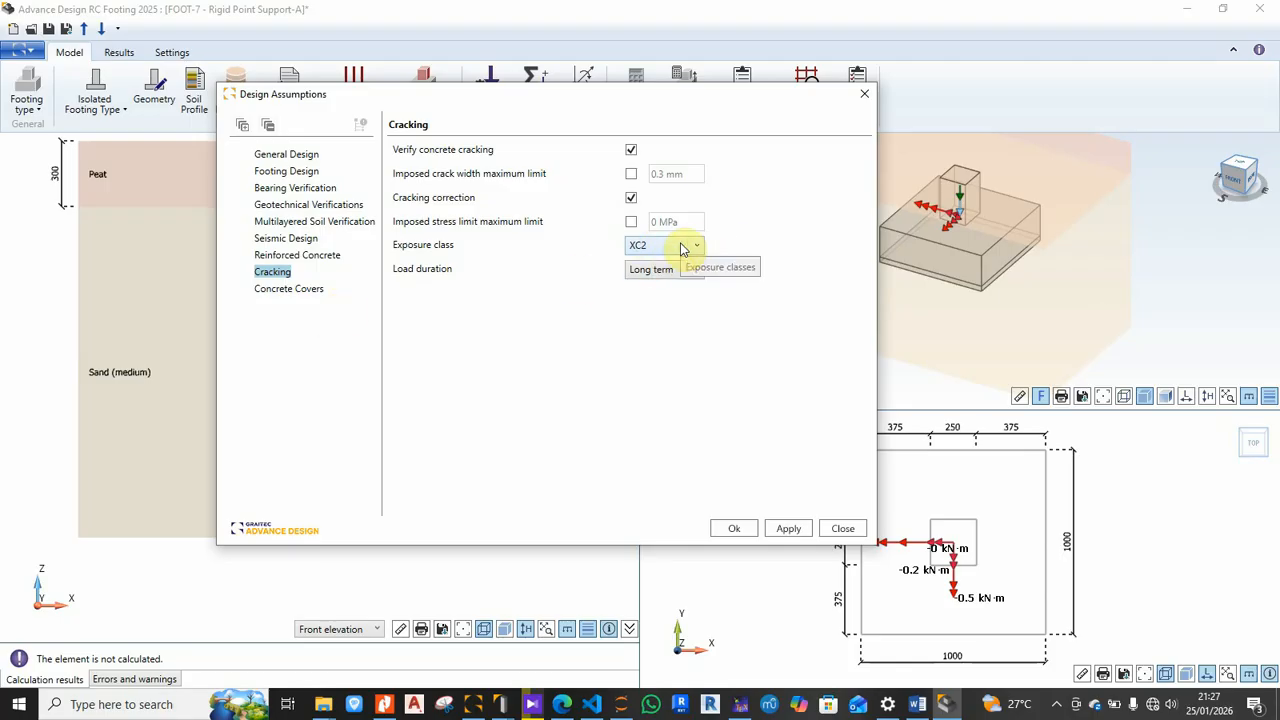
left_click(292, 292)
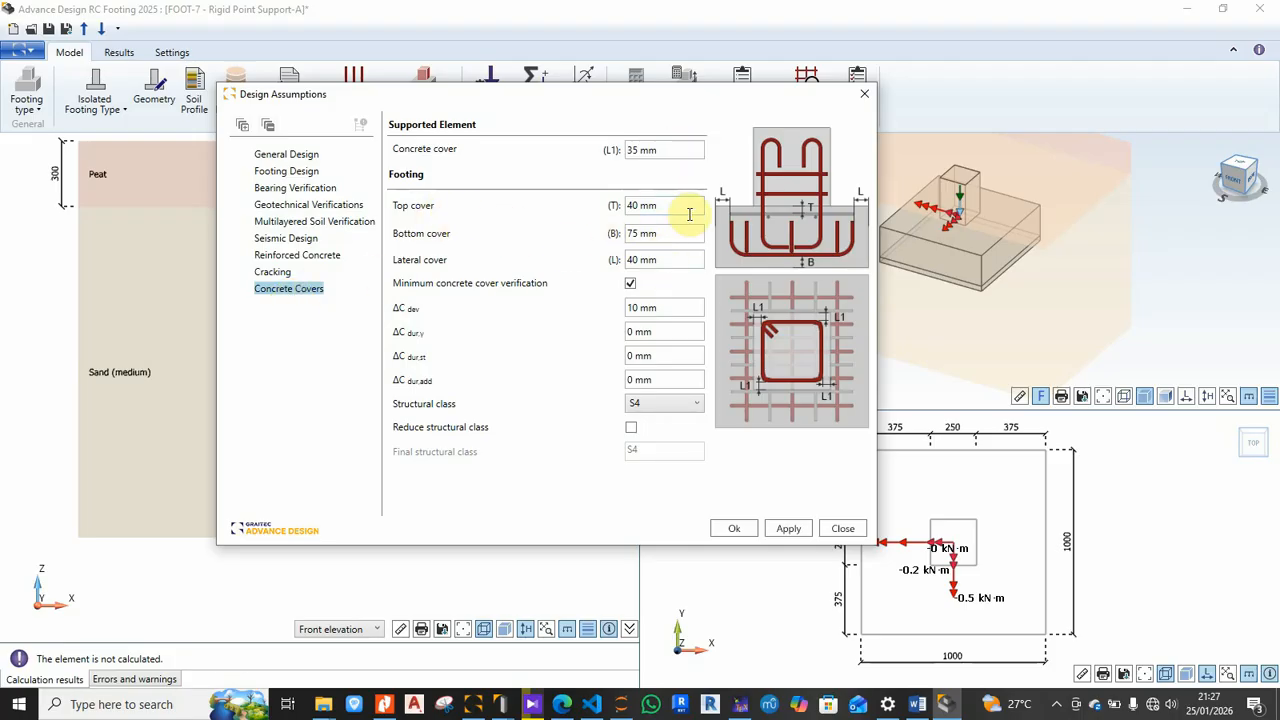
Step: Set the footing's bottom concrete cover to 50 mm and accept the design assumptions
double_click(662, 234)
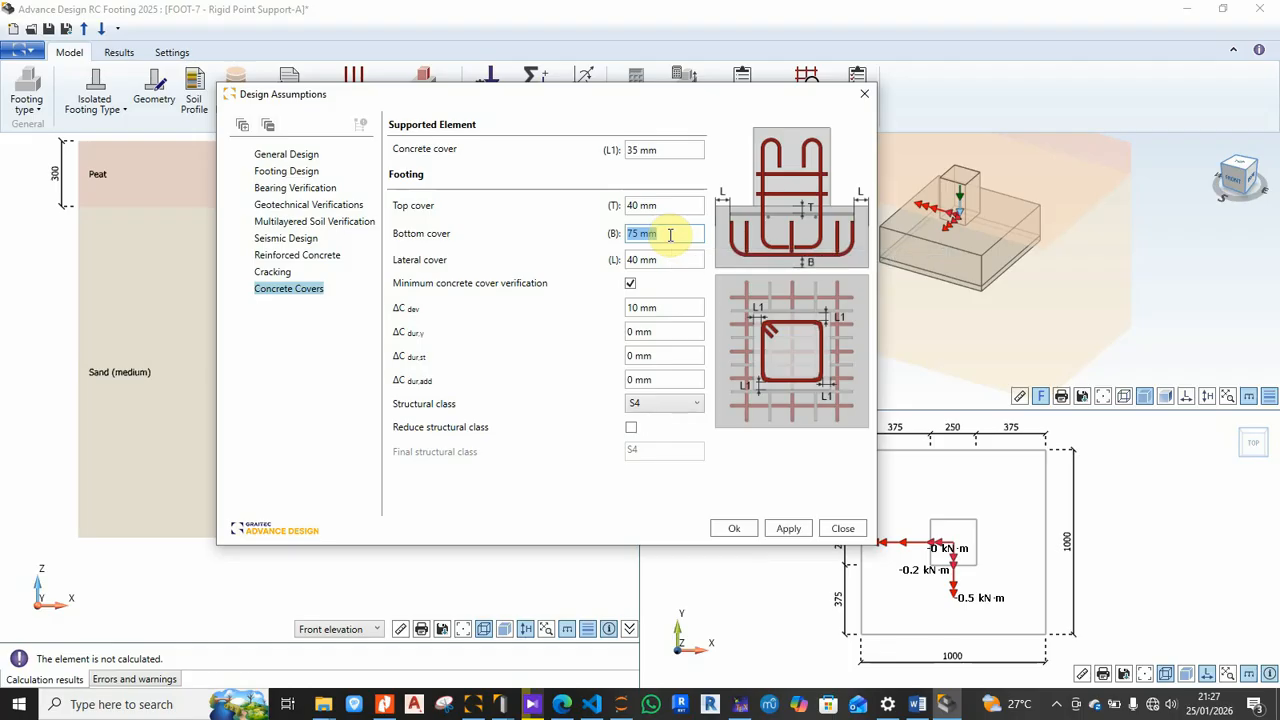
type("50")
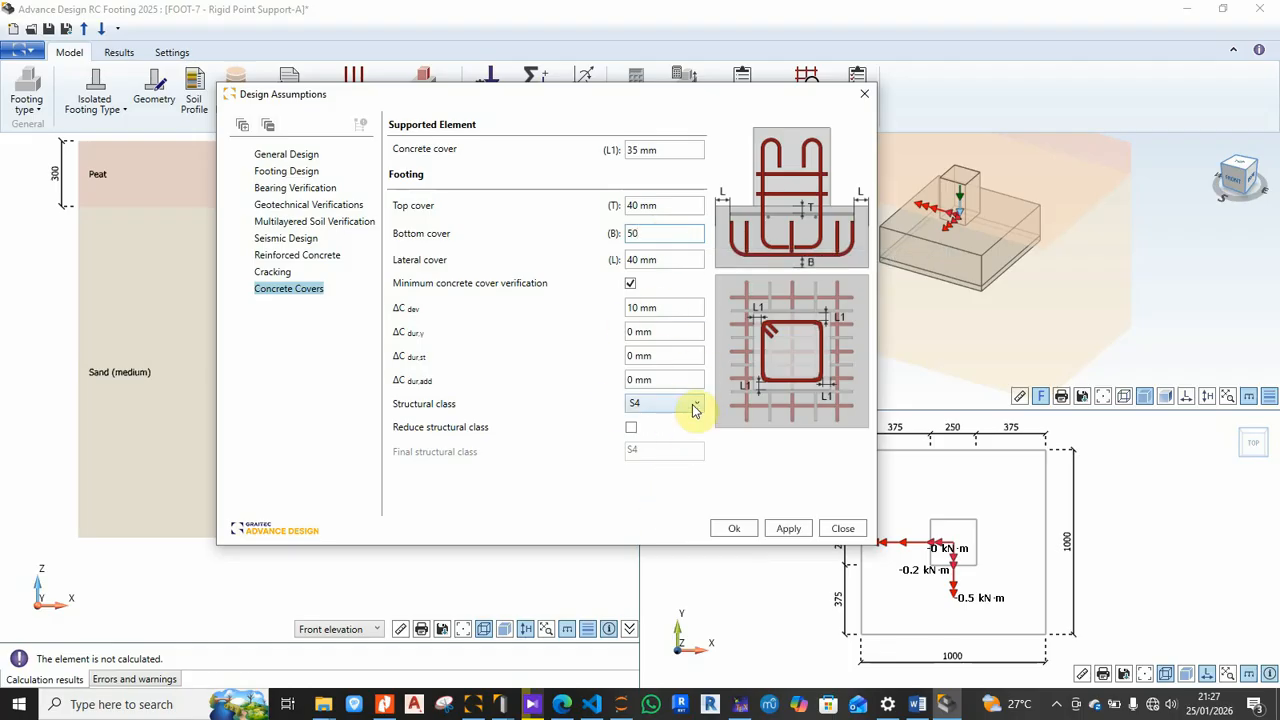
left_click(734, 532)
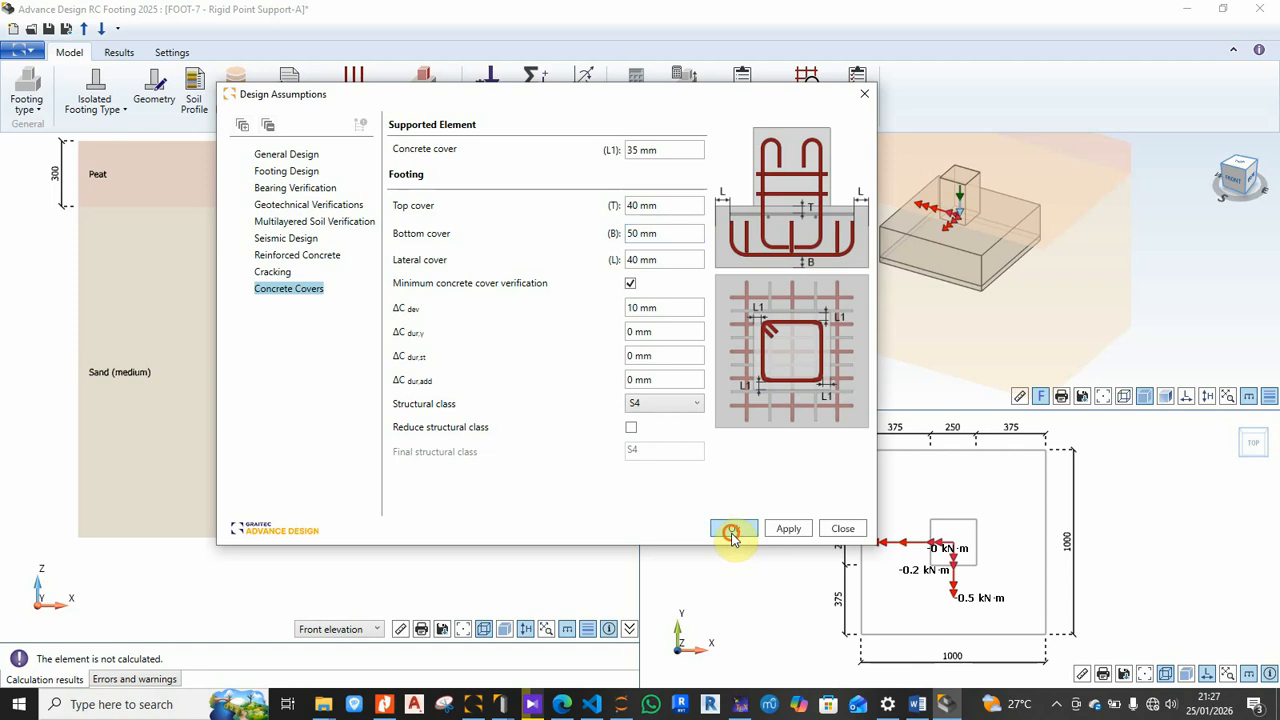
left_click(416, 112)
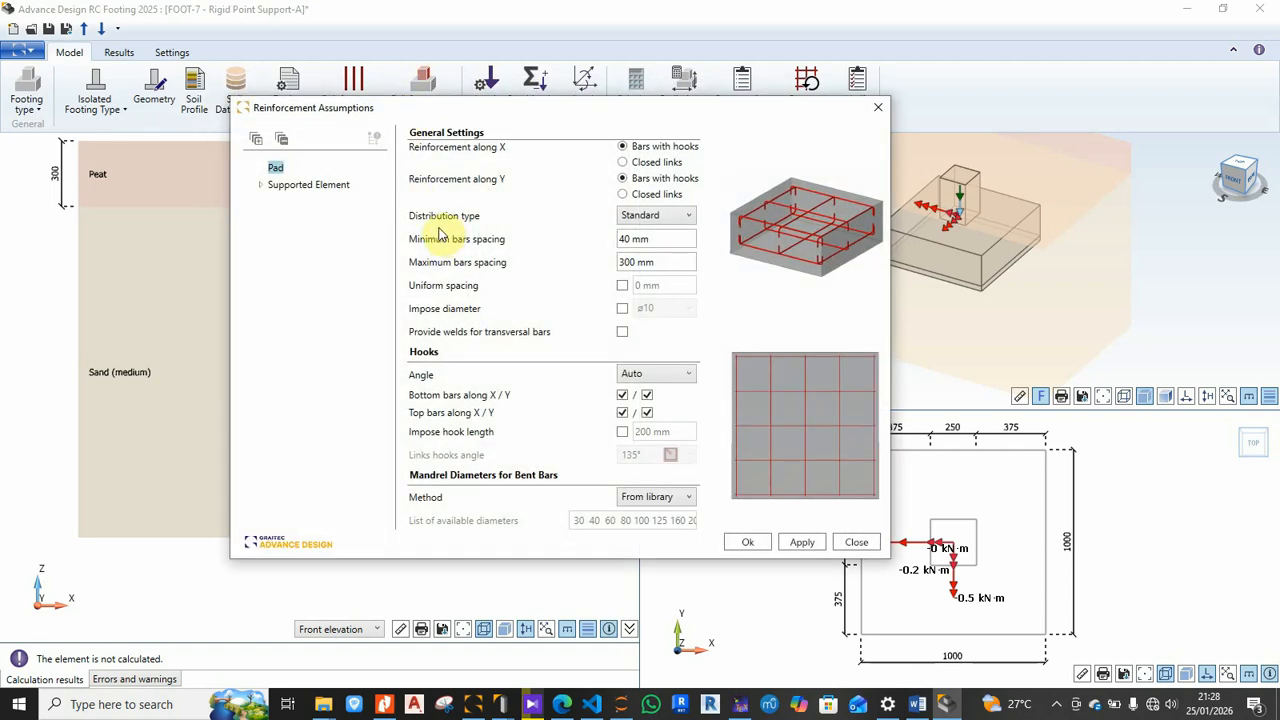
Step: Confirm the bar diameters: ø10 and ø12 longitudinal, ø6 transversal
left_click(878, 107)
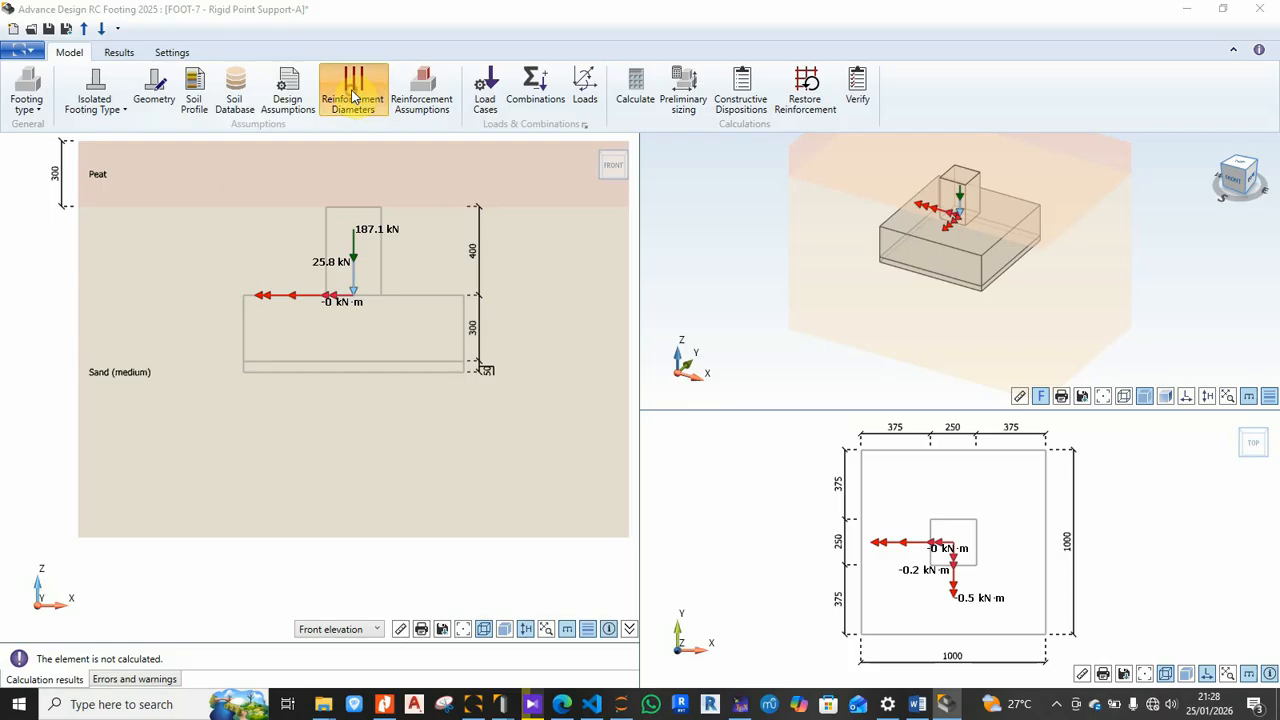
left_click(352, 95)
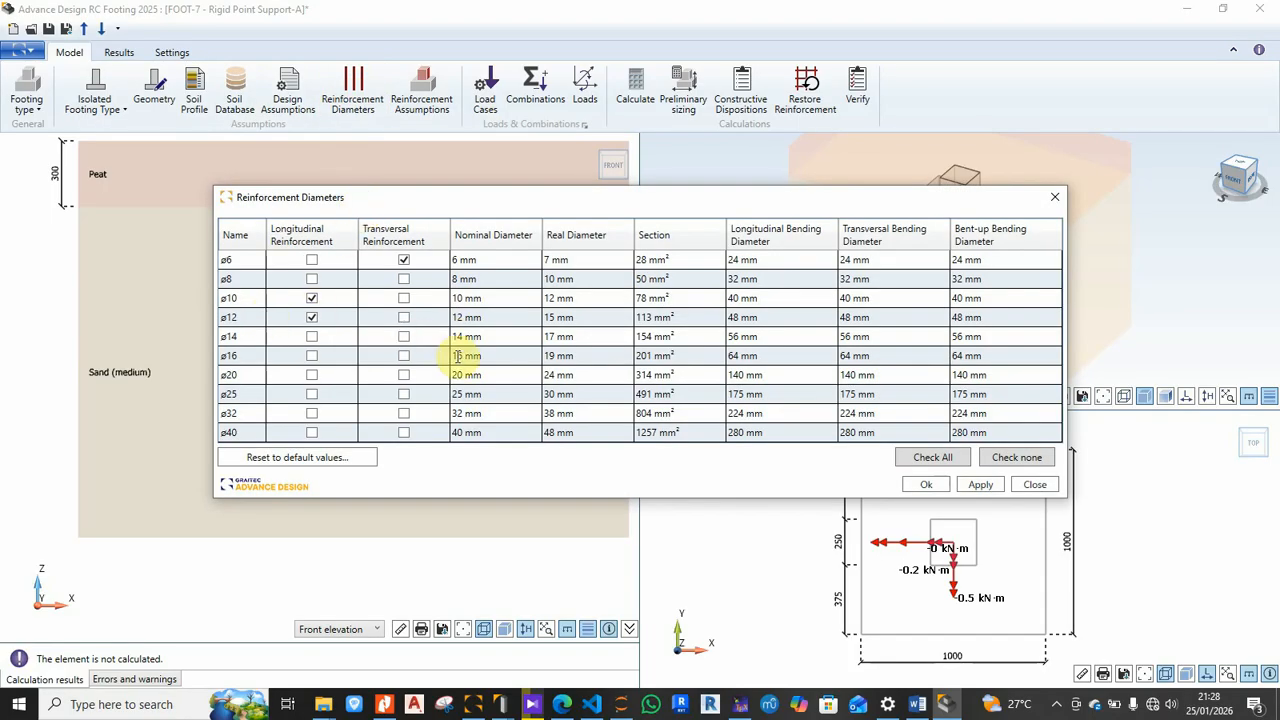
left_click(926, 484)
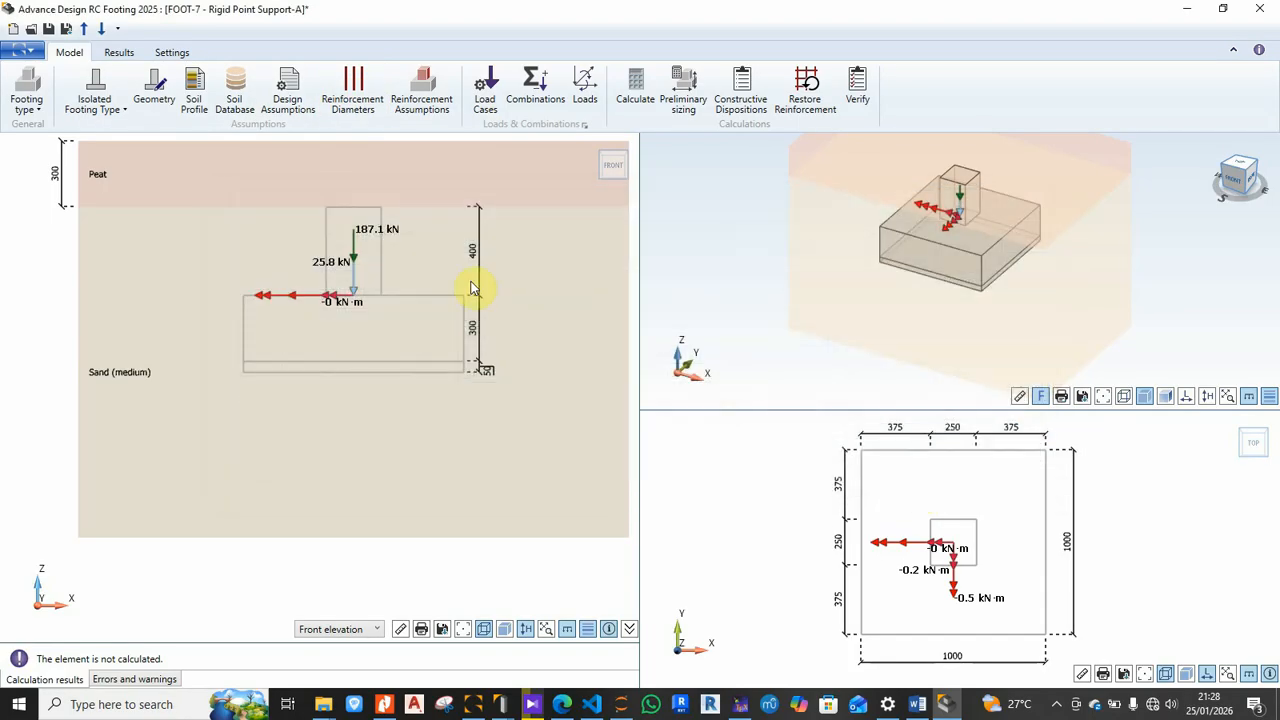
Step: Keep bars with hooks along X after trying closed links, and accept the reinforcement assumptions
left_click(426, 92)
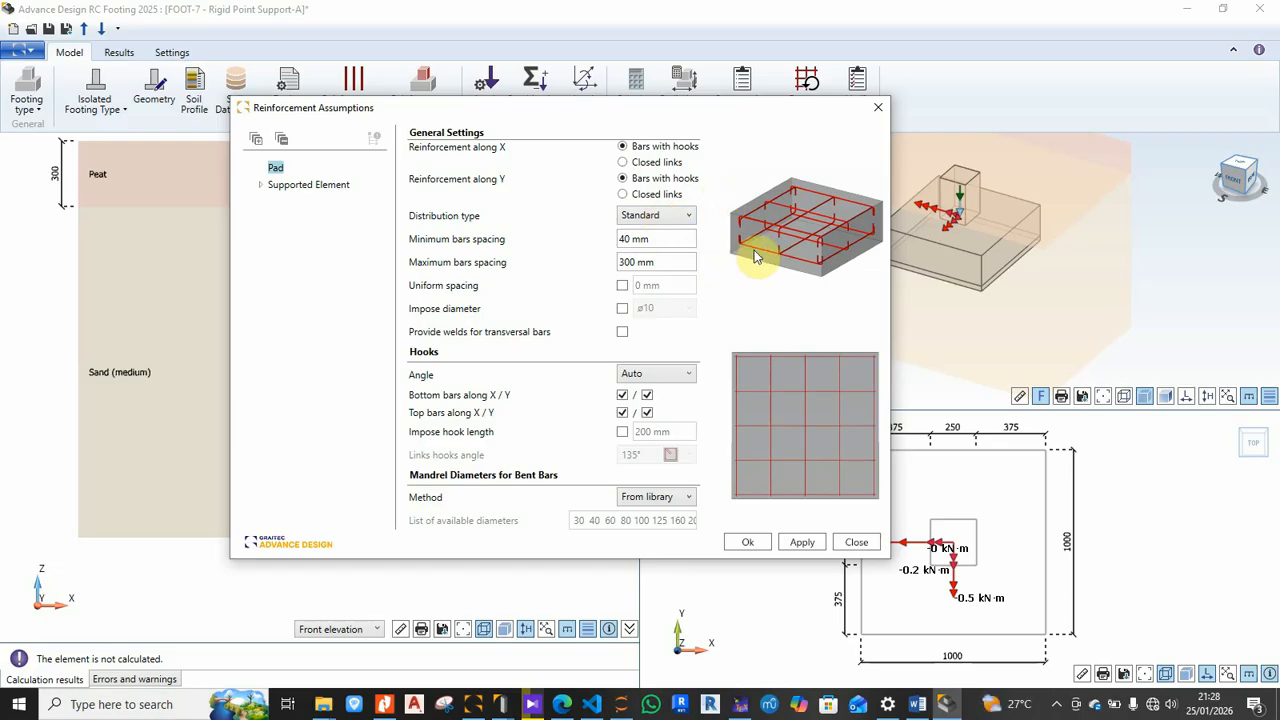
left_click(622, 162)
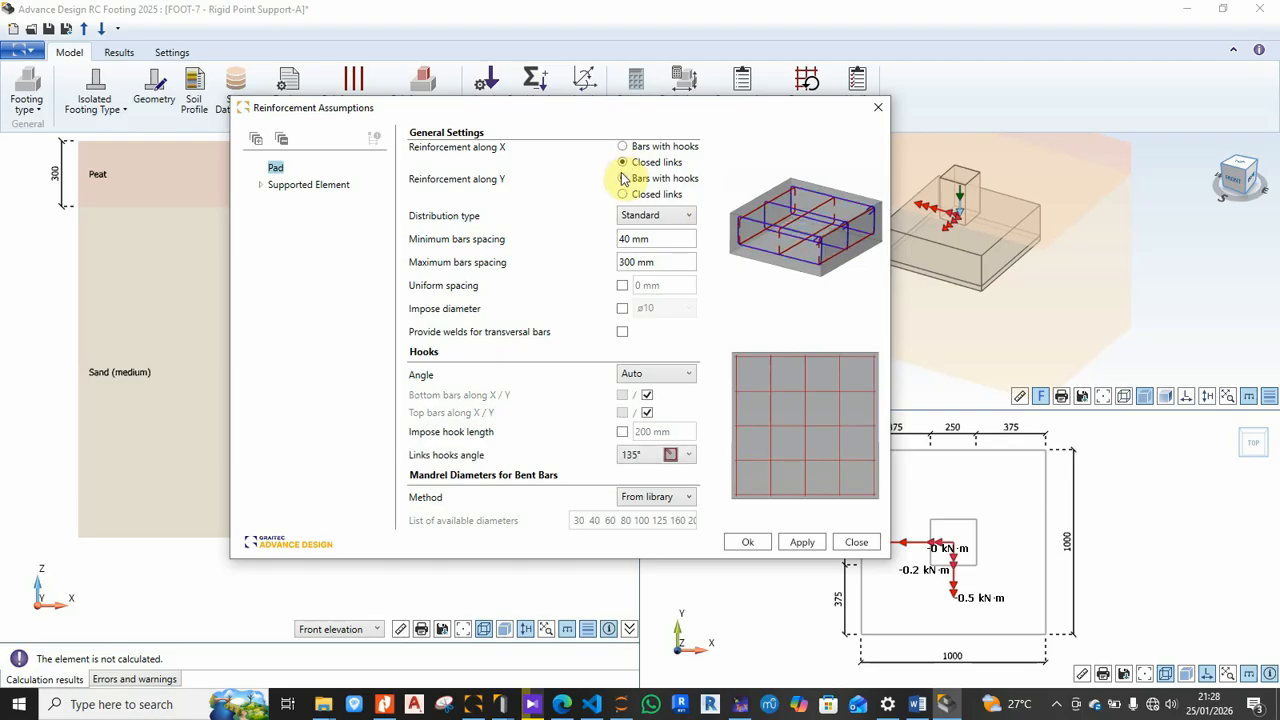
left_click(622, 147)
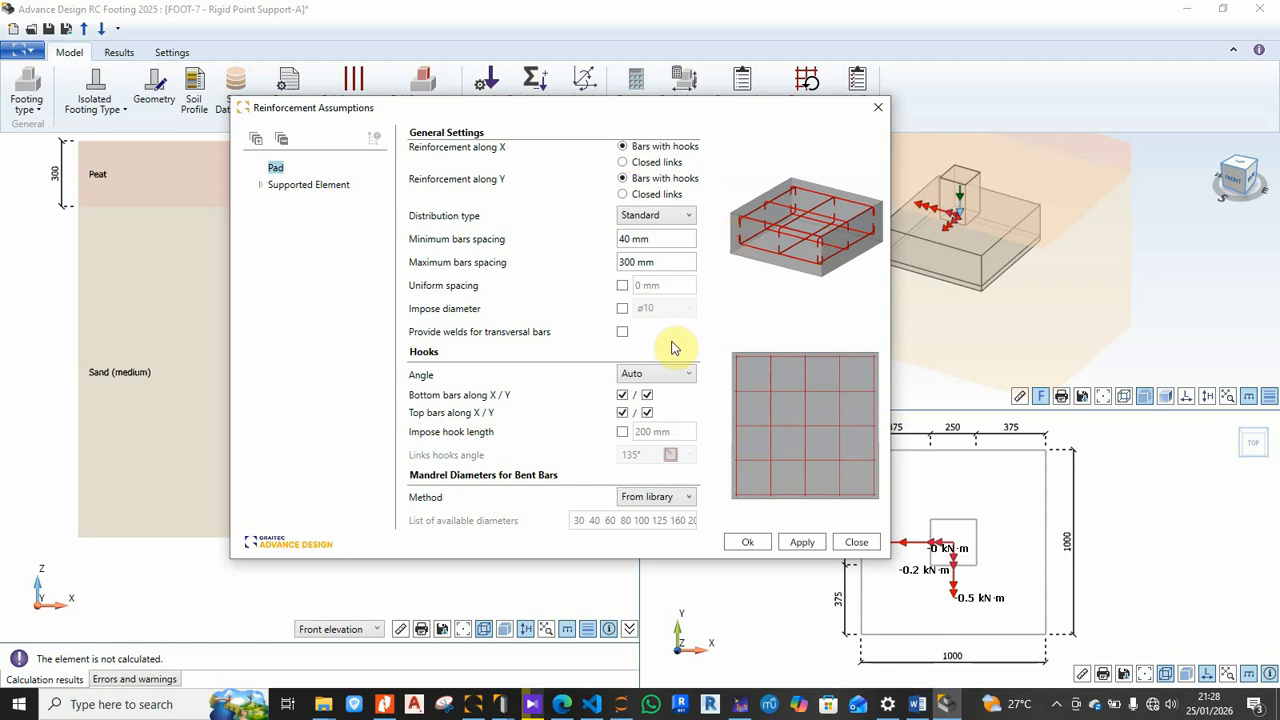
left_click(745, 543)
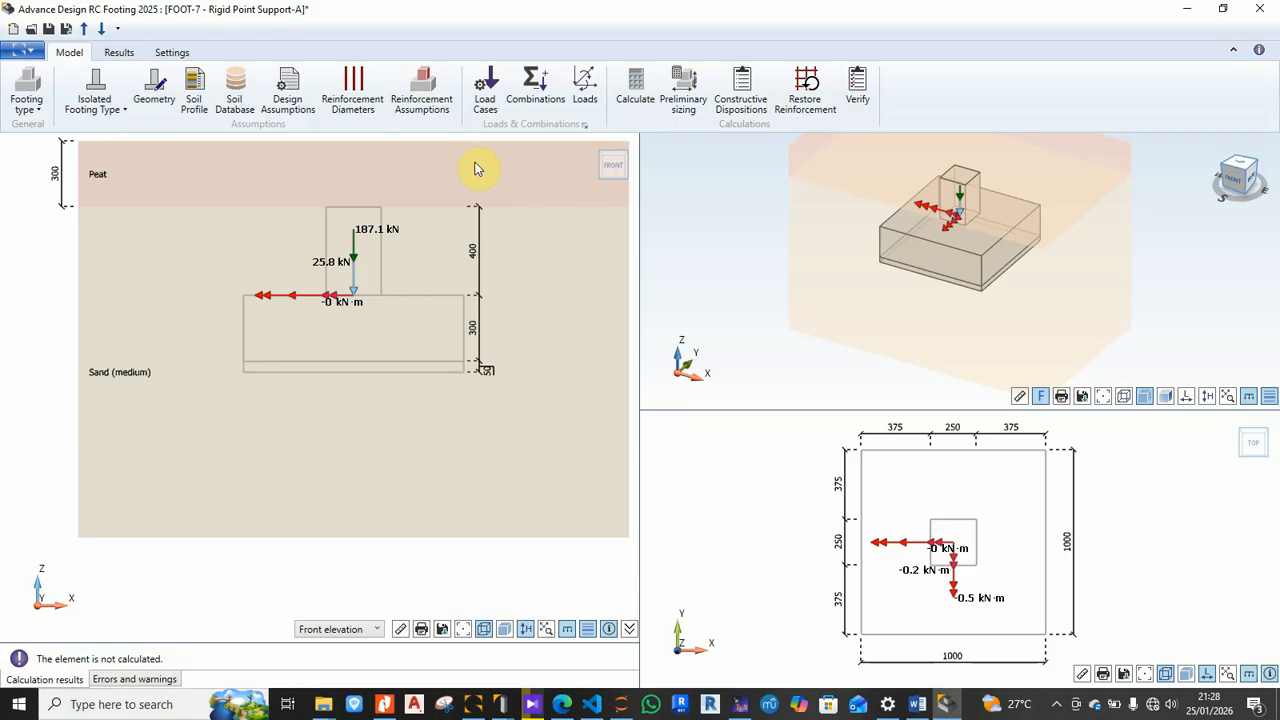
Step: Run the footing calculation and review results: bearing 90.39%, bottom reinforcement 471 vs 393 mm²
left_click(636, 95)
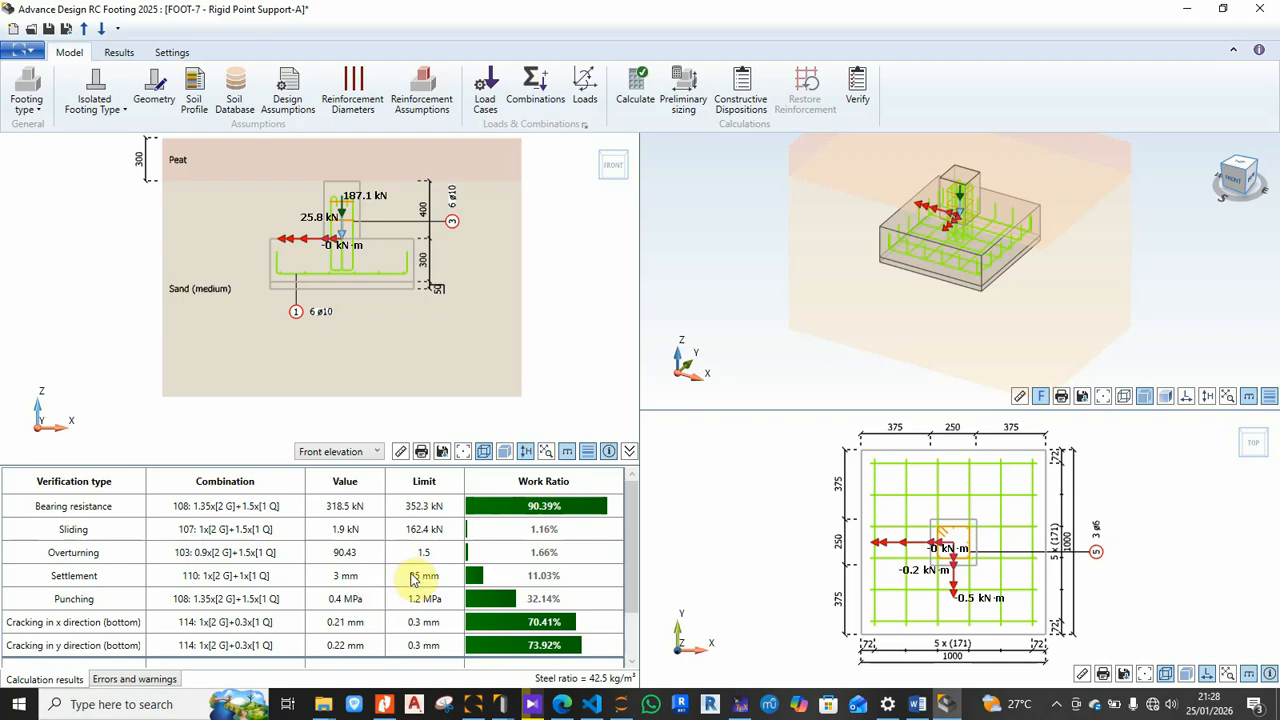
left_click(127, 682)
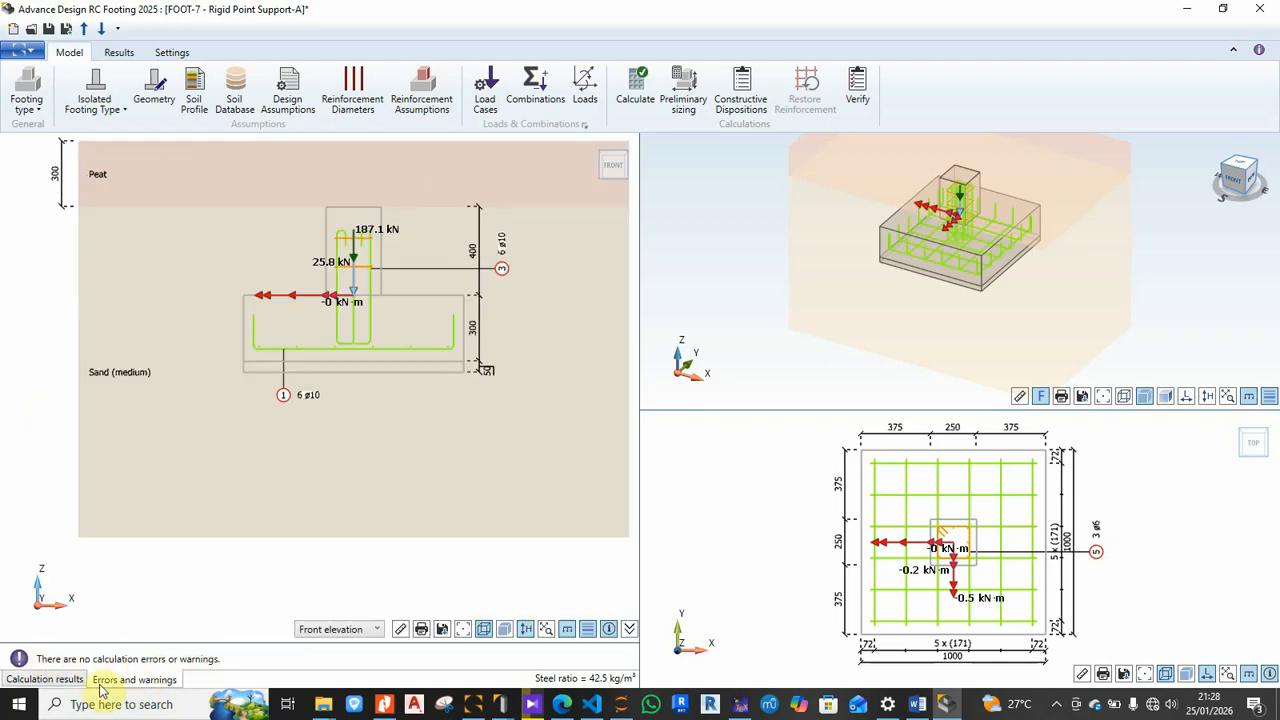
left_click(63, 683)
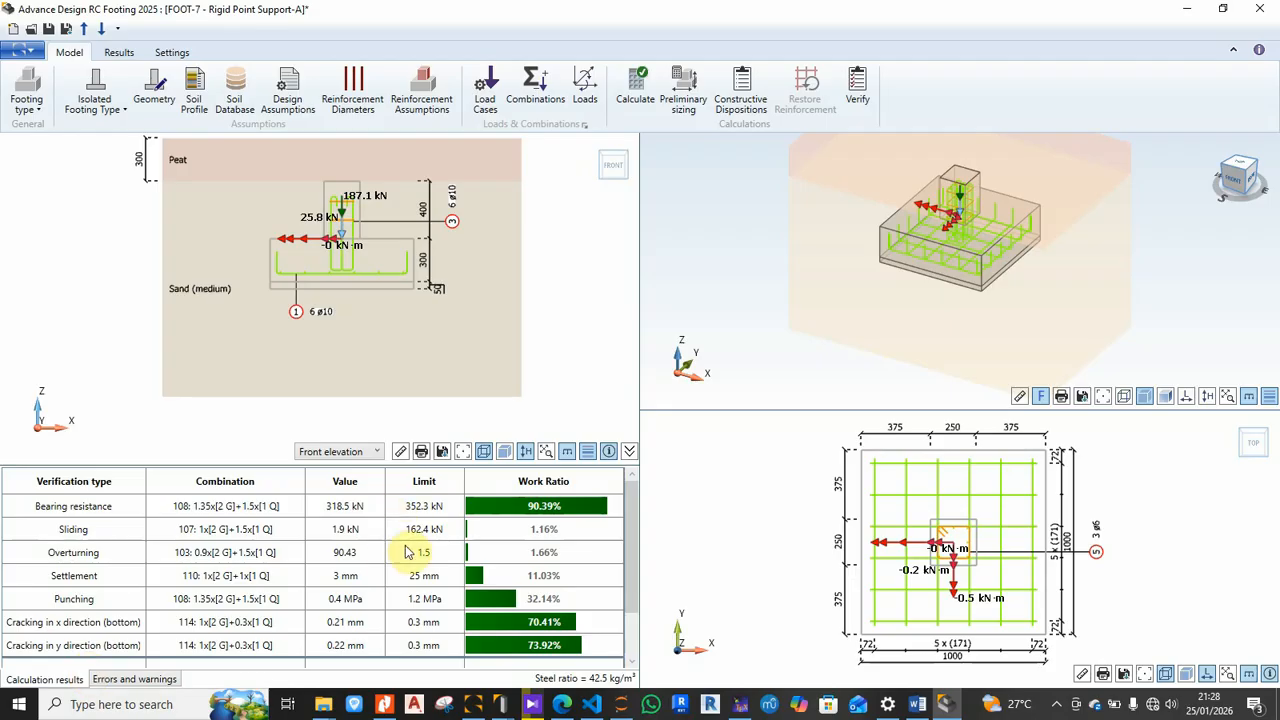
scroll(297, 572, "down", 2)
scroll(275, 572, "up", 2)
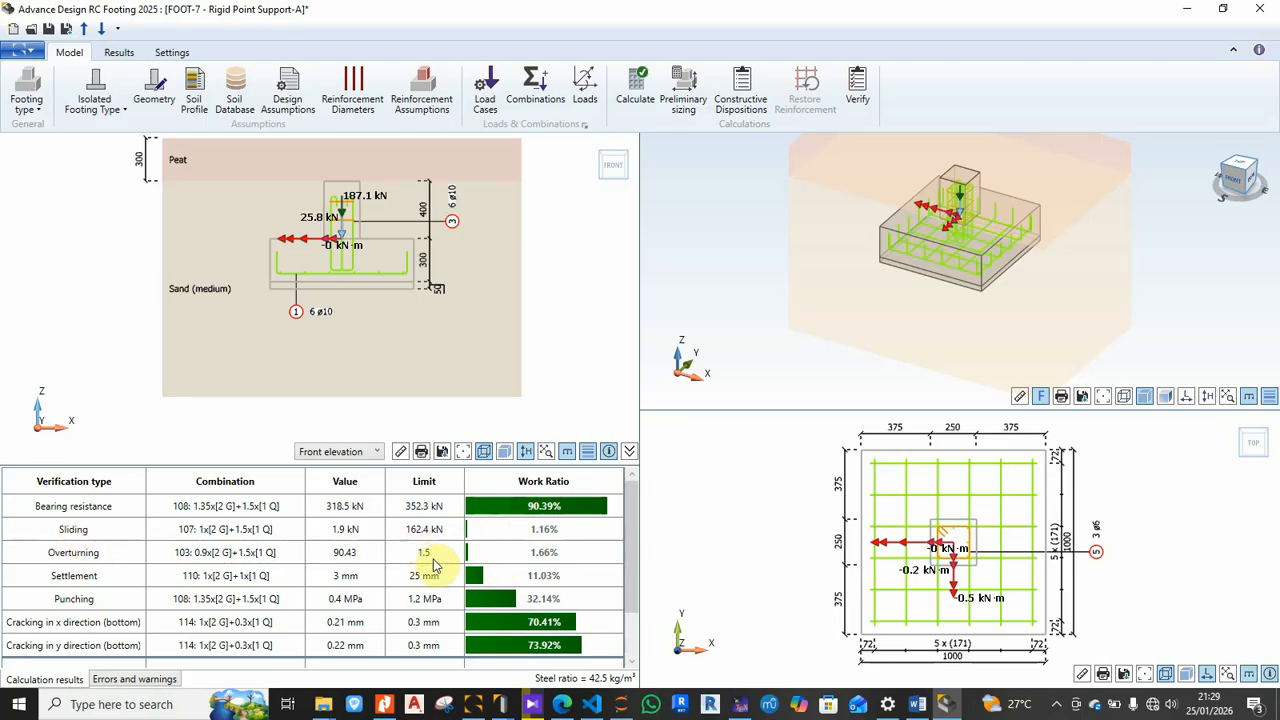
scroll(423, 610, "down", 1)
scroll(423, 608, "down", 1)
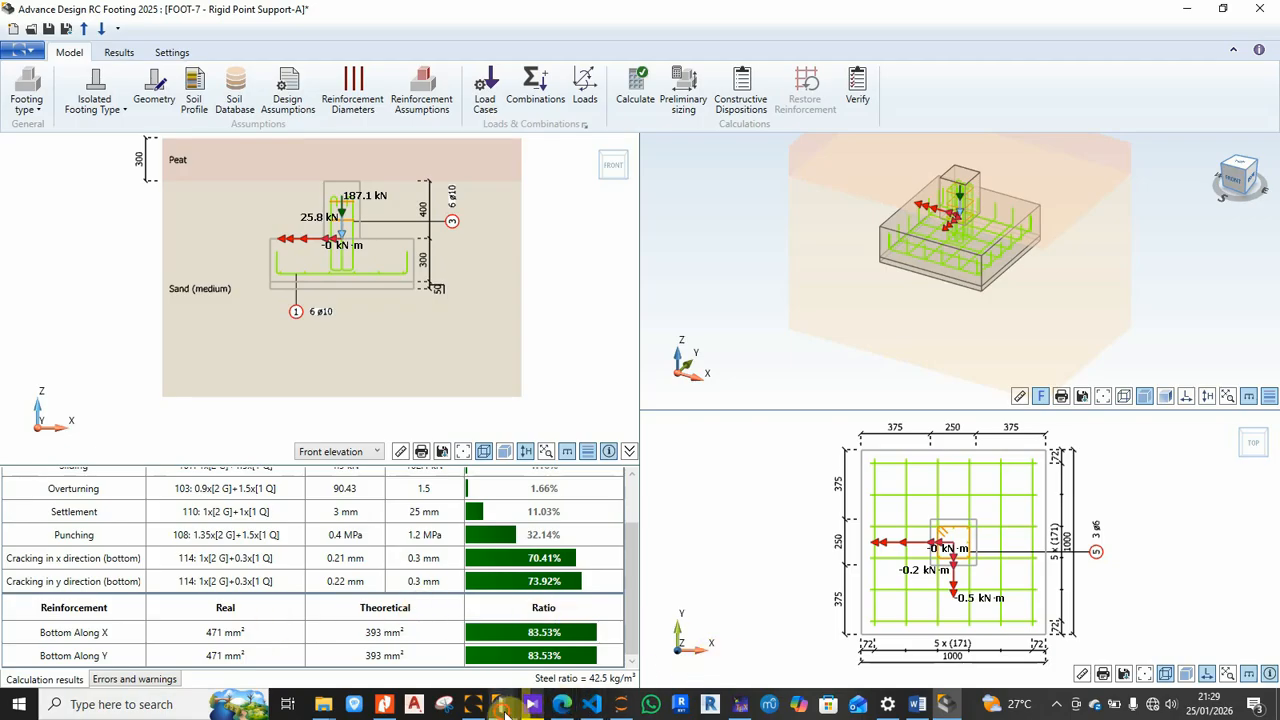
mouse_move(500, 704)
left_click(592, 640)
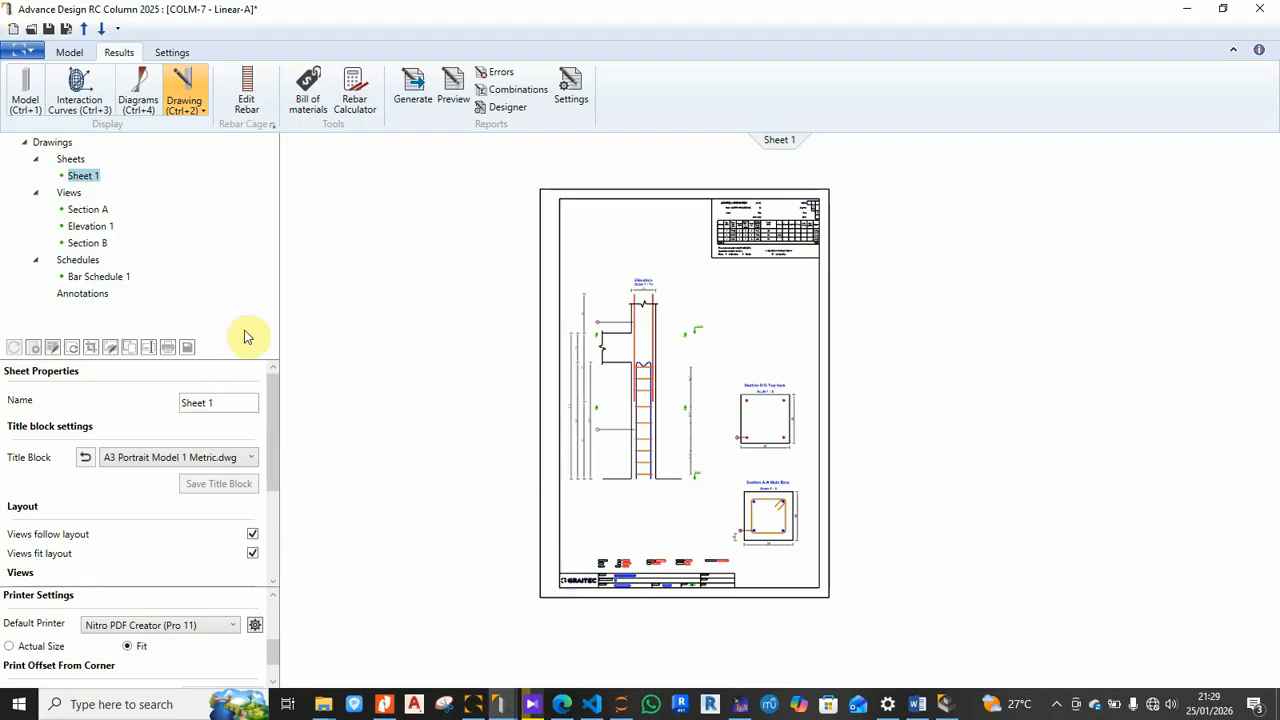
left_click(69, 52)
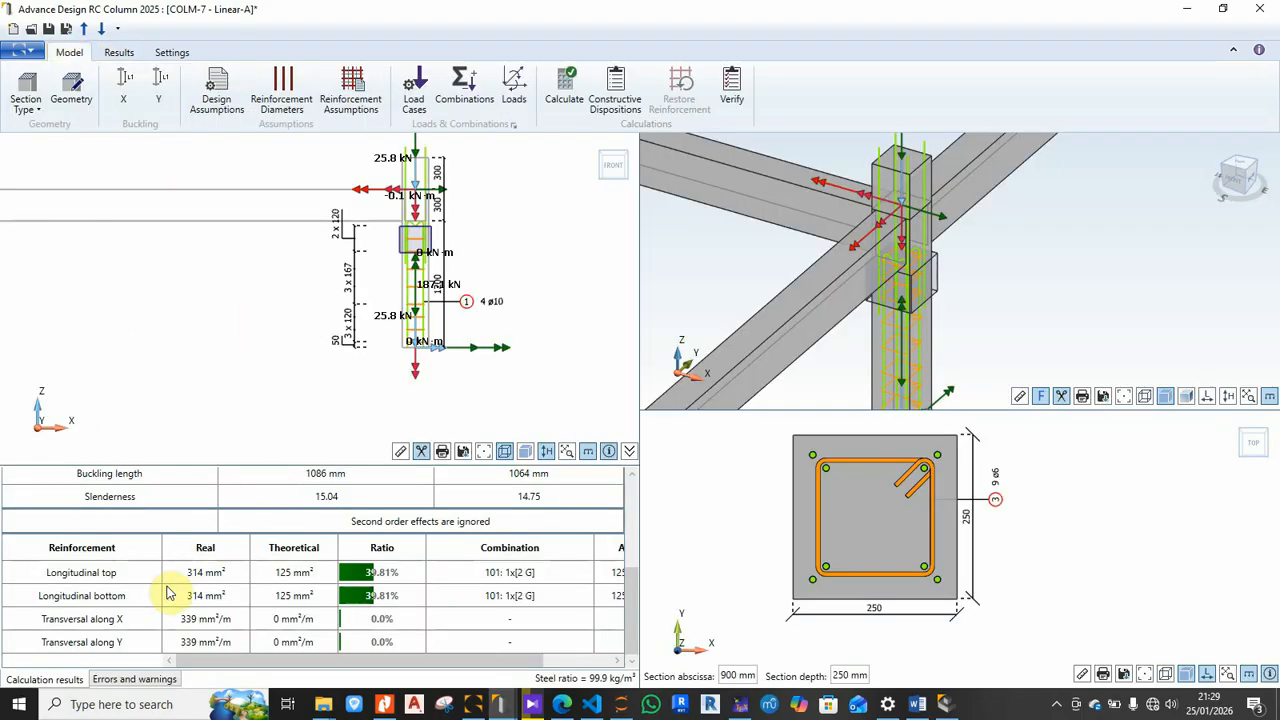
scroll(172, 588, "up", 3)
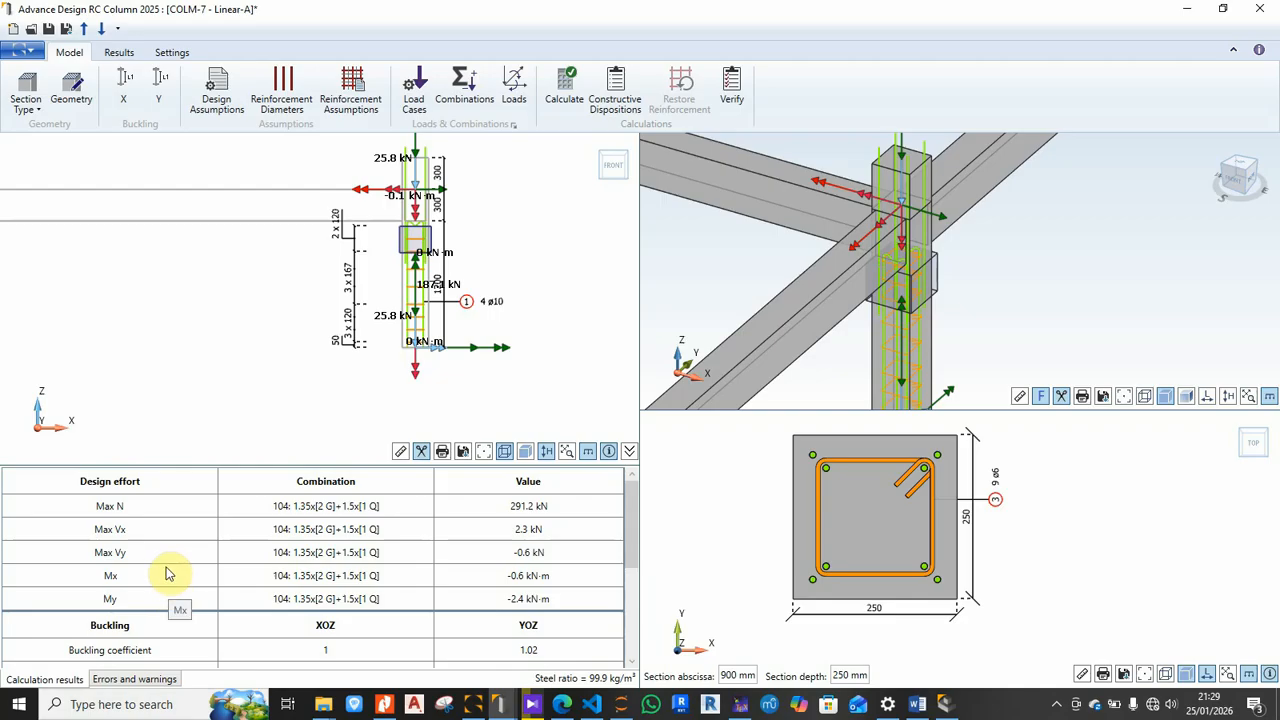
scroll(171, 577, "down", 1)
scroll(167, 571, "down", 1)
scroll(167, 570, "down", 1)
scroll(168, 568, "down", 2)
scroll(164, 572, "down", 1)
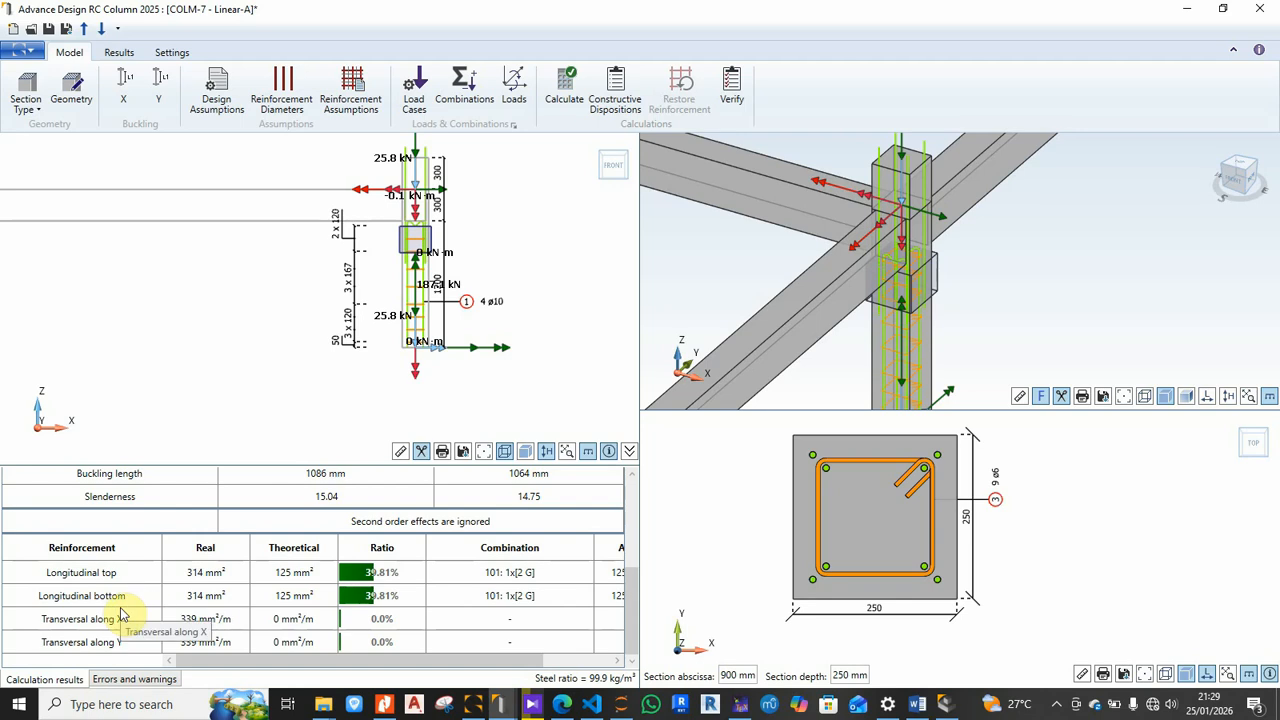
scroll(120, 615, "up", 3)
scroll(120, 612, "up", 2)
scroll(124, 610, "down", 1)
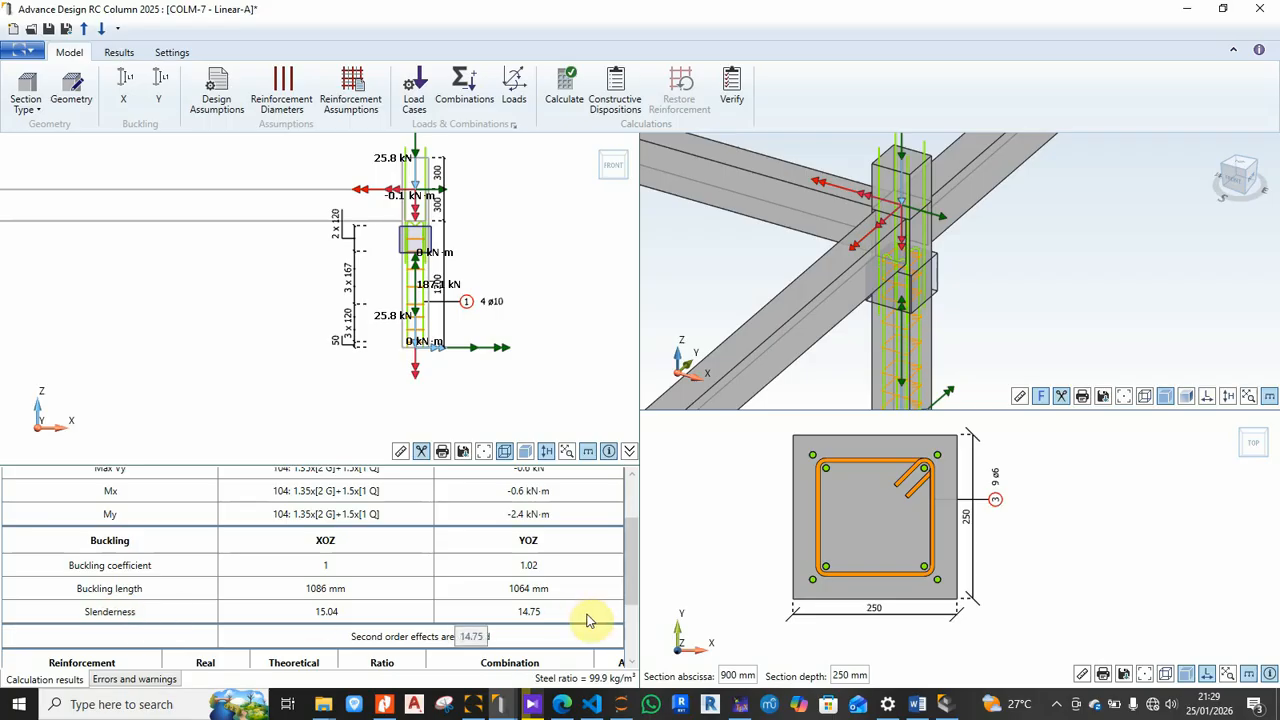
scroll(380, 577, "up", 1)
scroll(268, 588, "up", 1)
scroll(268, 588, "up", 1)
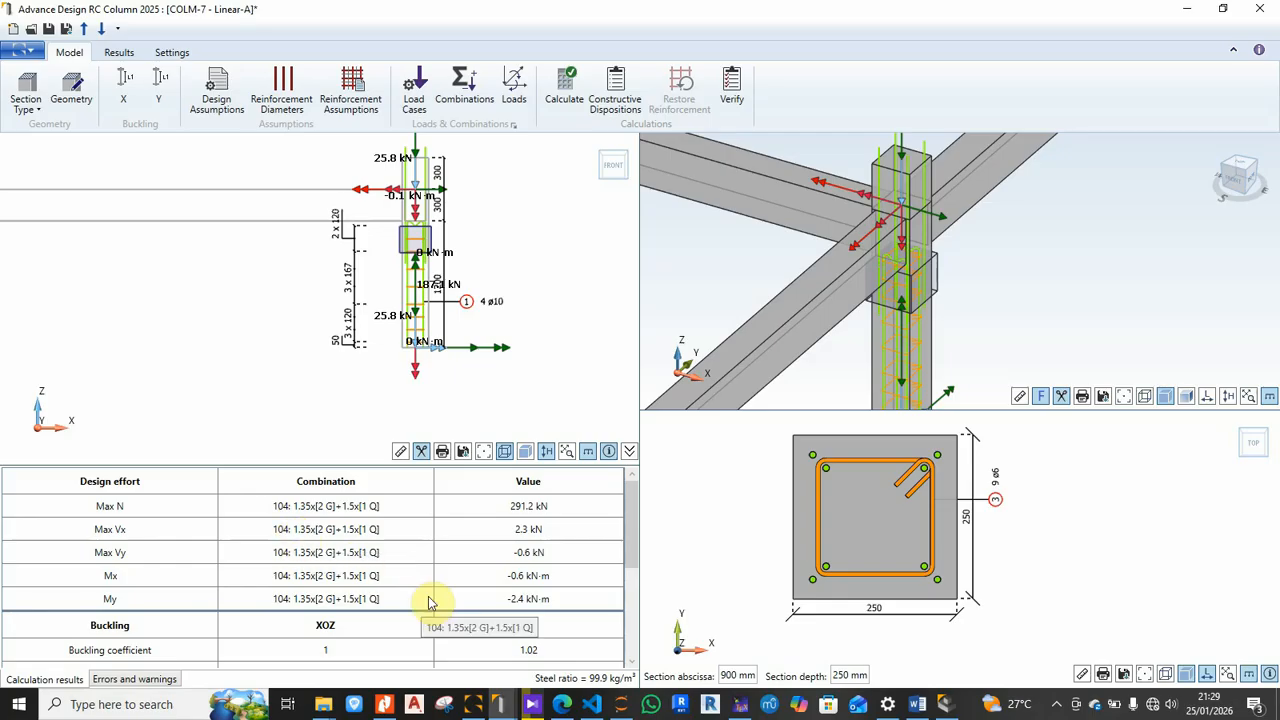
scroll(500, 578, "down", 2)
scroll(286, 571, "down", 2)
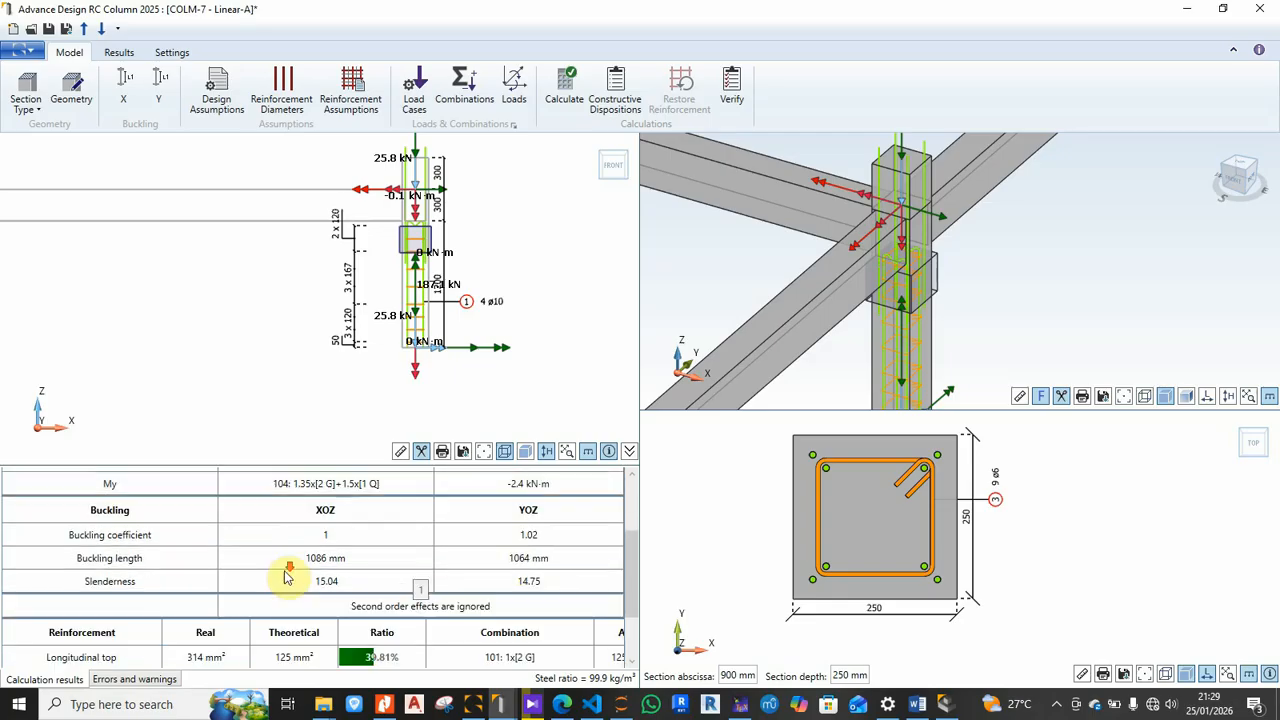
scroll(215, 590, "down", 1)
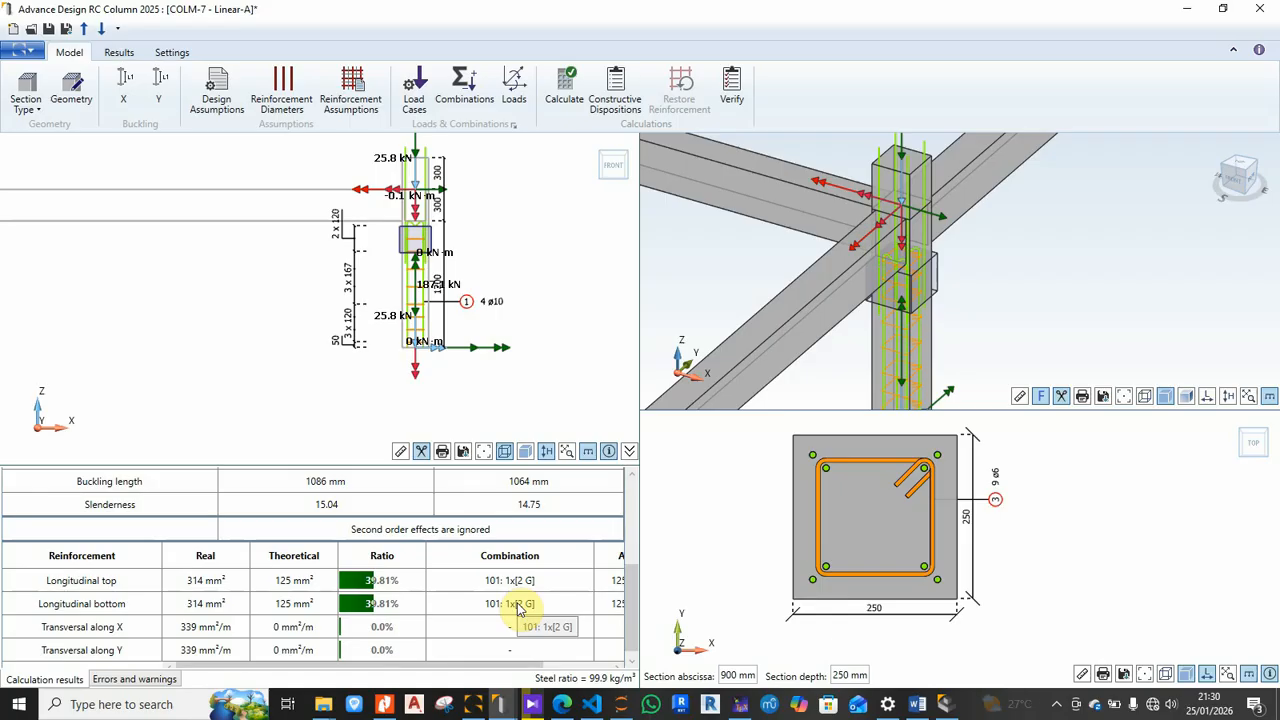
left_click(950, 706)
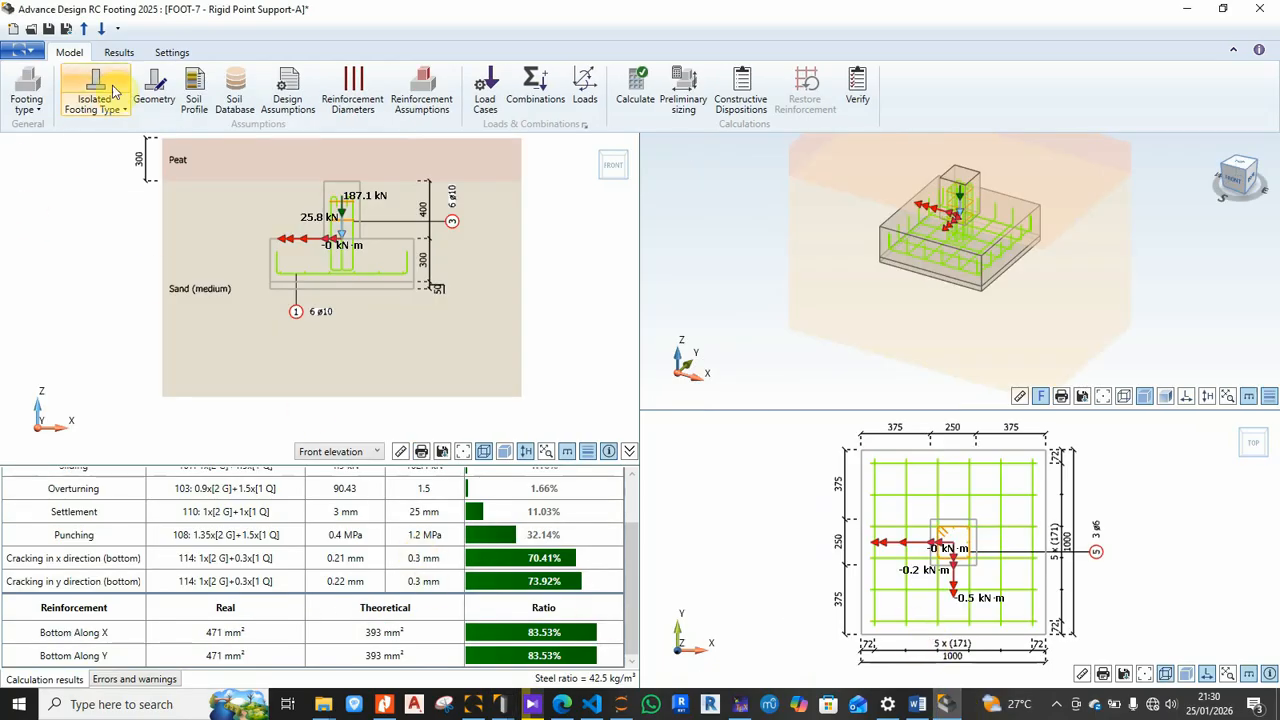
Step: View soil pressure and the stability checks, then generate the footing's reinforcement drawing sheet
left_click(119, 53)
left_click(66, 92)
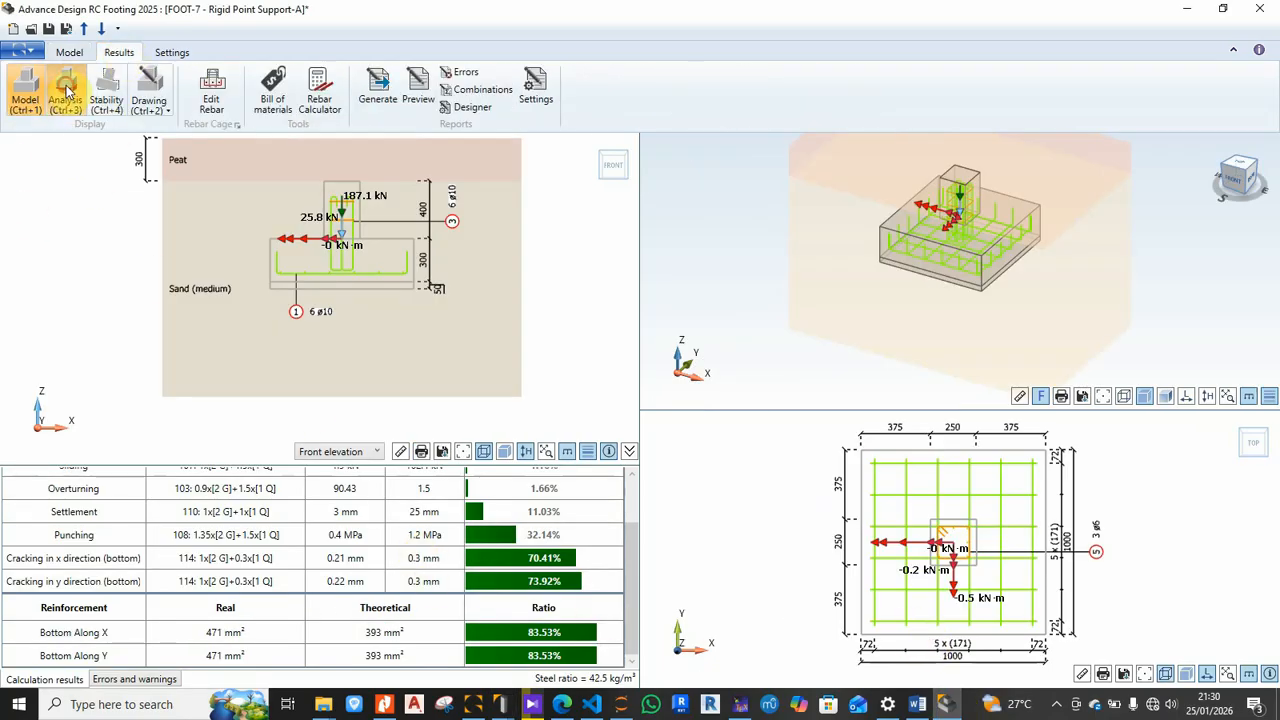
scroll(525, 399, "down", 5)
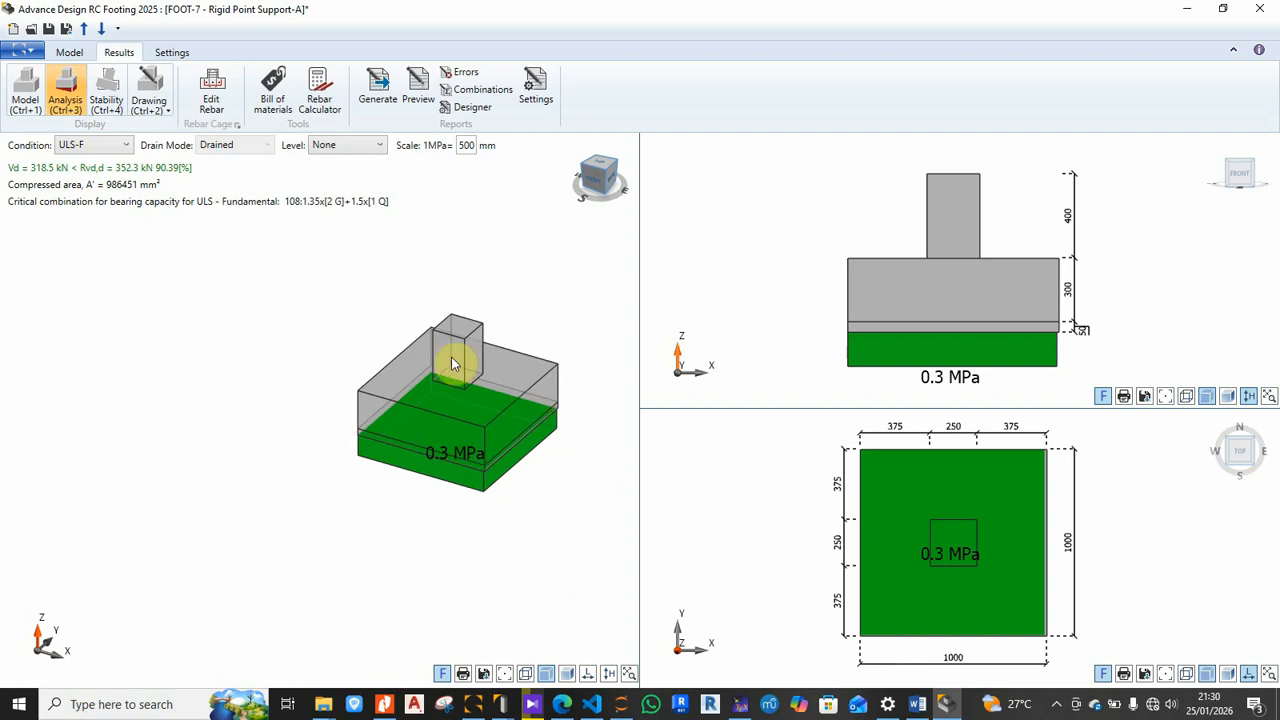
left_click(114, 83)
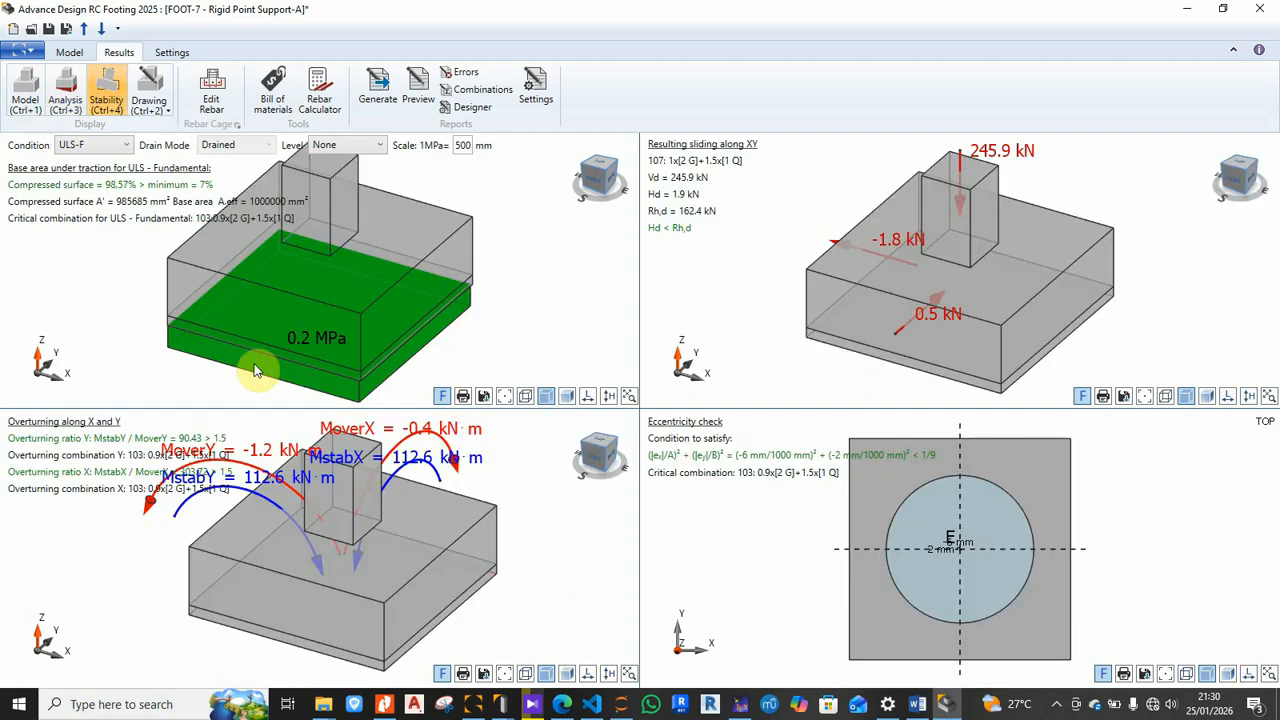
left_click(148, 82)
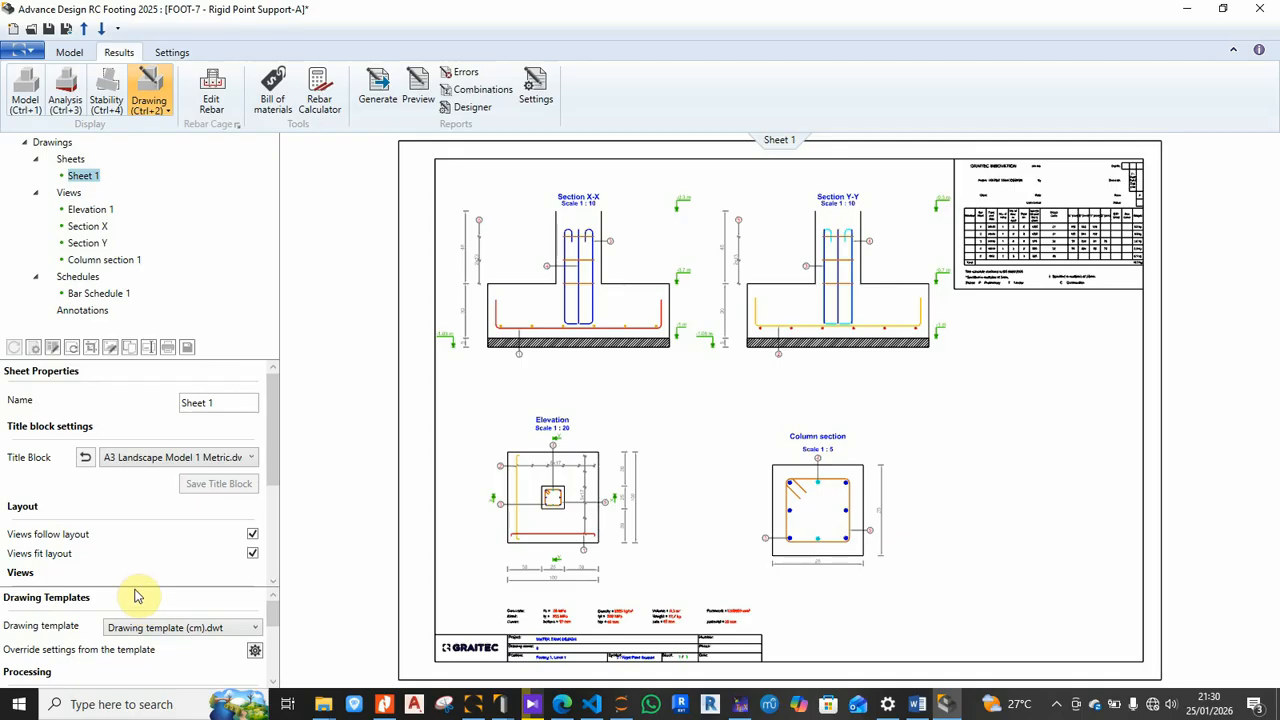
Step: Zoom and pan around the footing drawing sheet toward its bar schedule
scroll(857, 274, "up", 3)
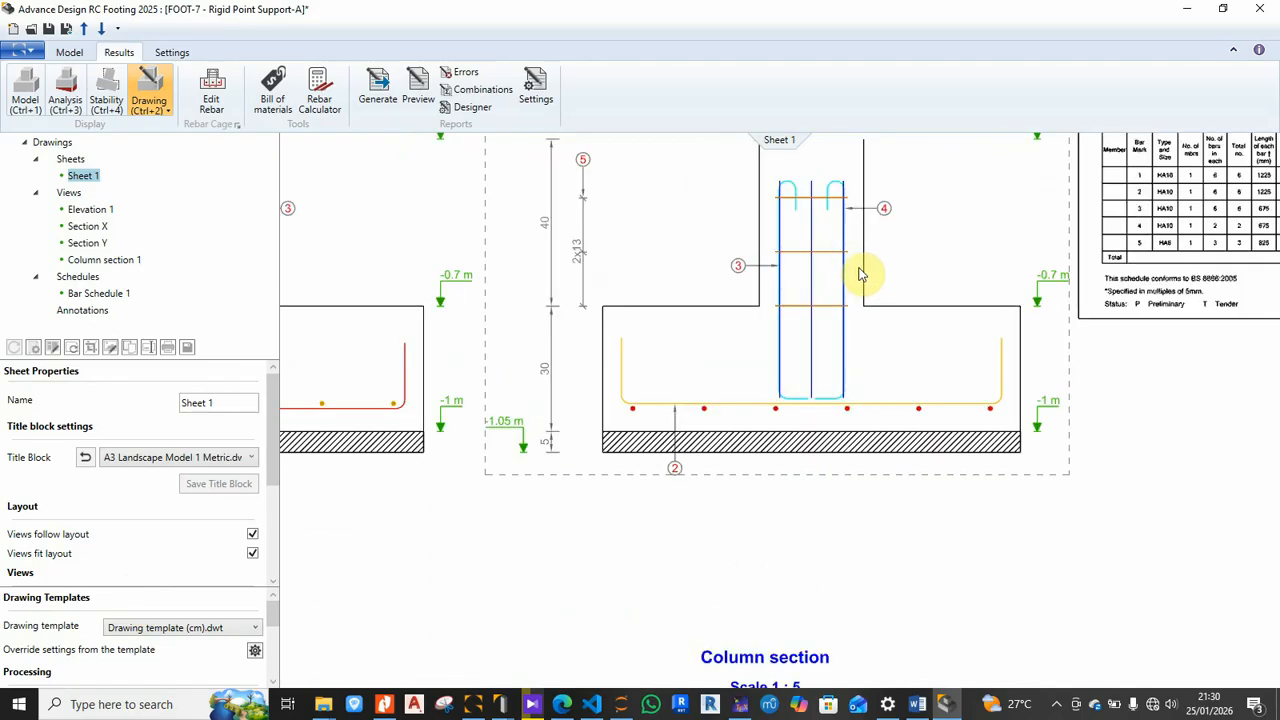
scroll(650, 342, "down", 2)
scroll(1100, 203, "up", 3)
scroll(991, 220, "down", 2)
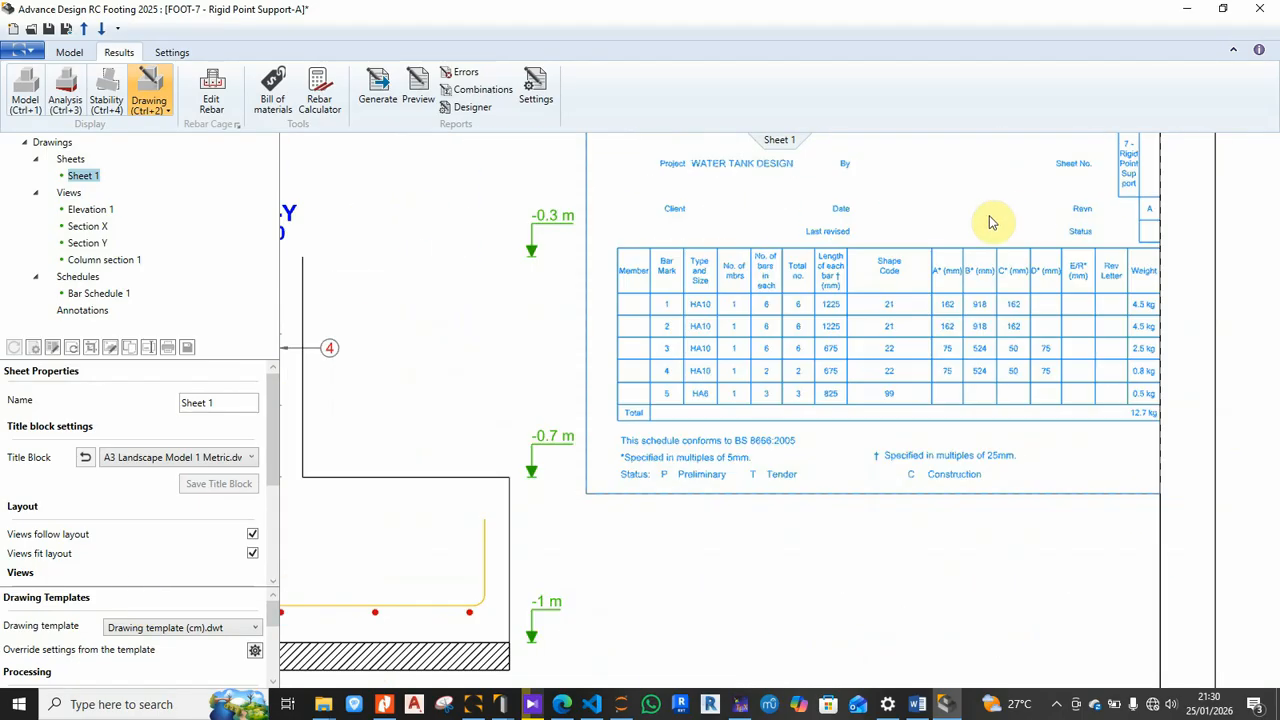
scroll(828, 338, "up", 2)
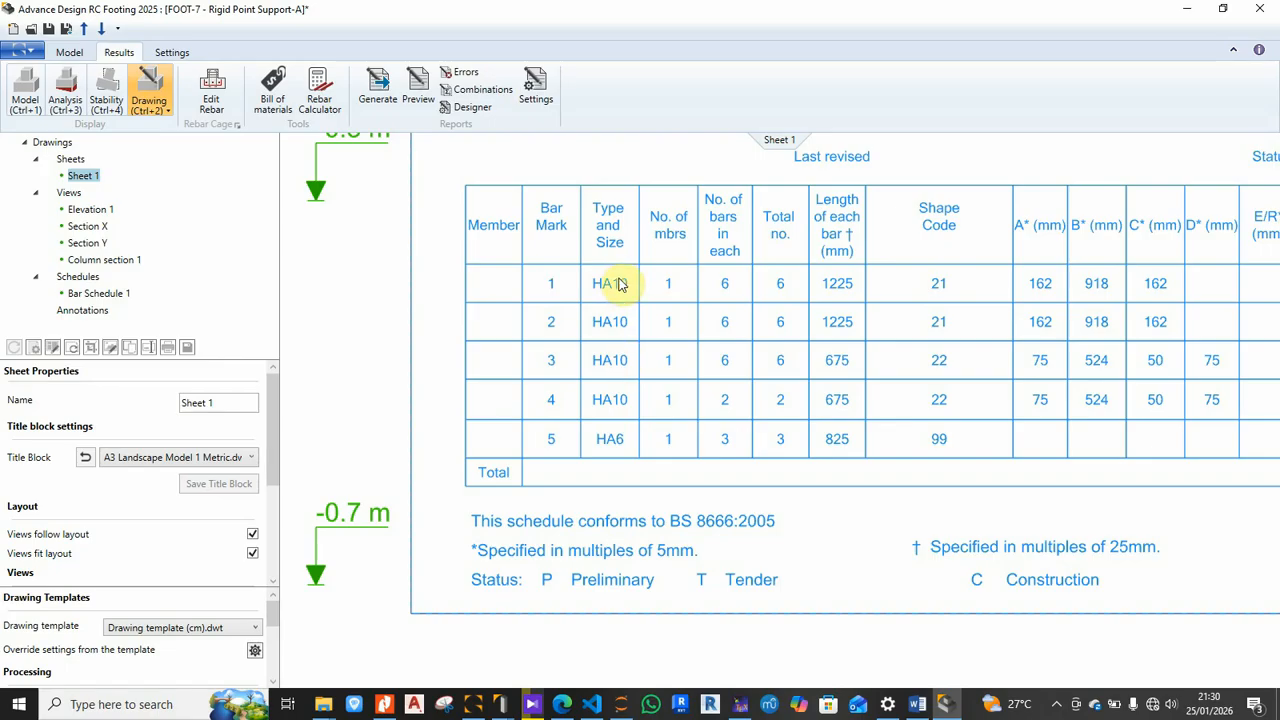
scroll(808, 325, "down", 3)
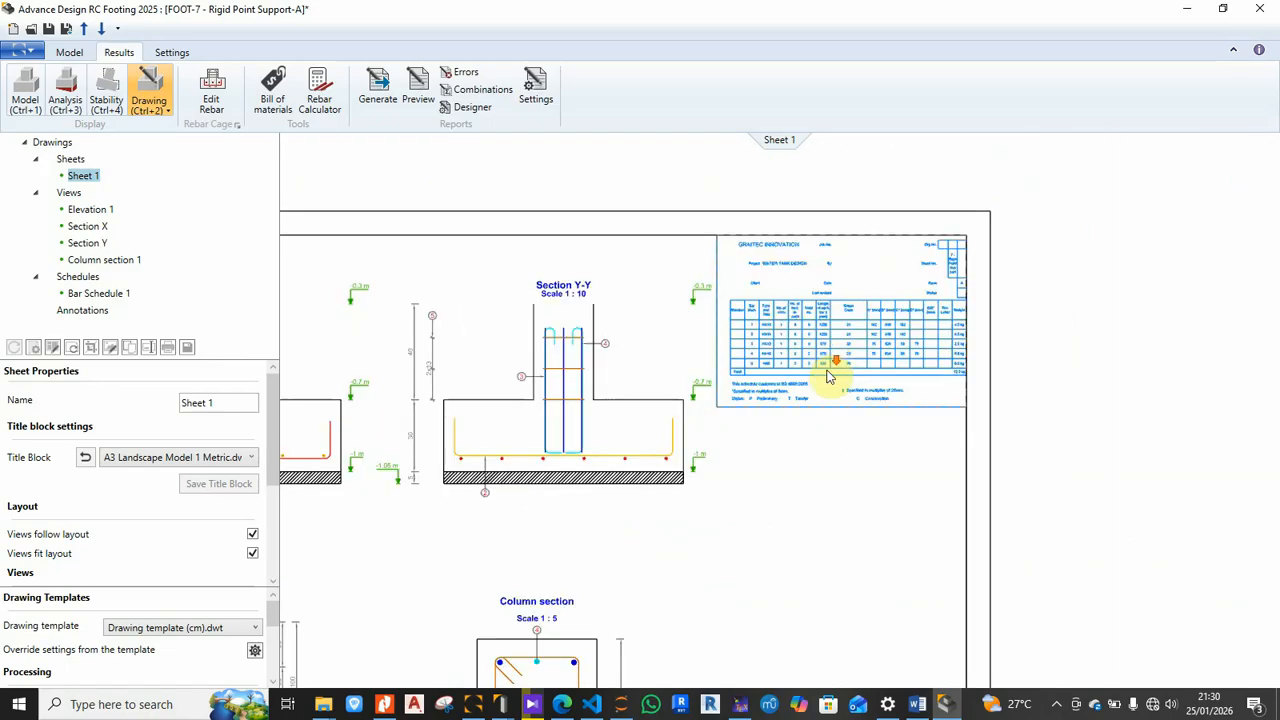
scroll(443, 545, "up", 4)
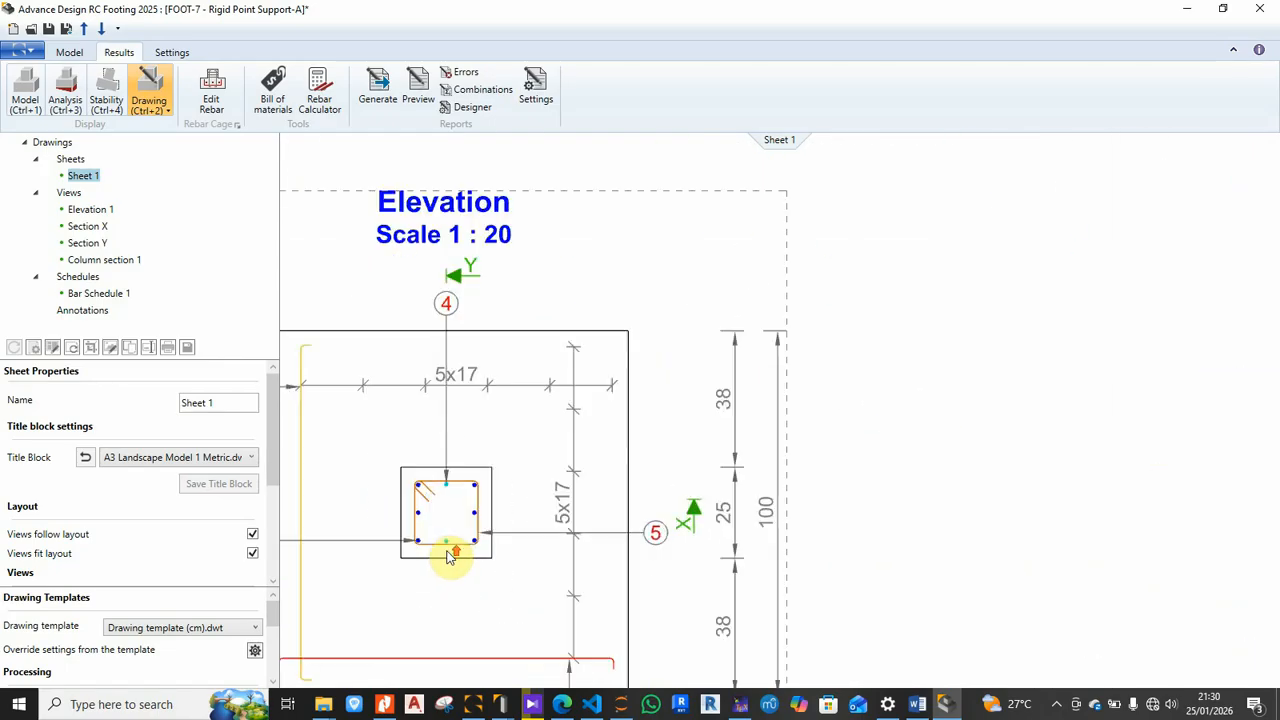
scroll(545, 514, "down", 1)
scroll(551, 543, "up", 1)
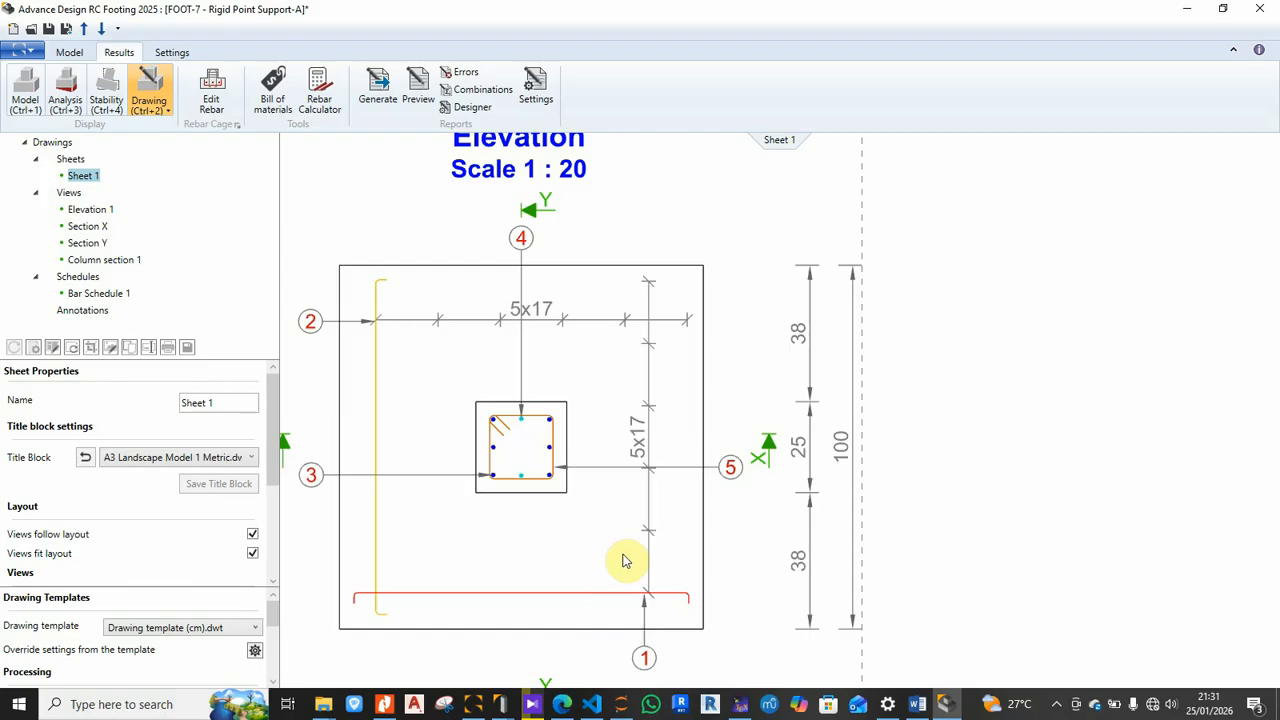
scroll(516, 430, "down", 5)
middle_click_drag(793, 289, 792, 311)
scroll(900, 228, "up", 5)
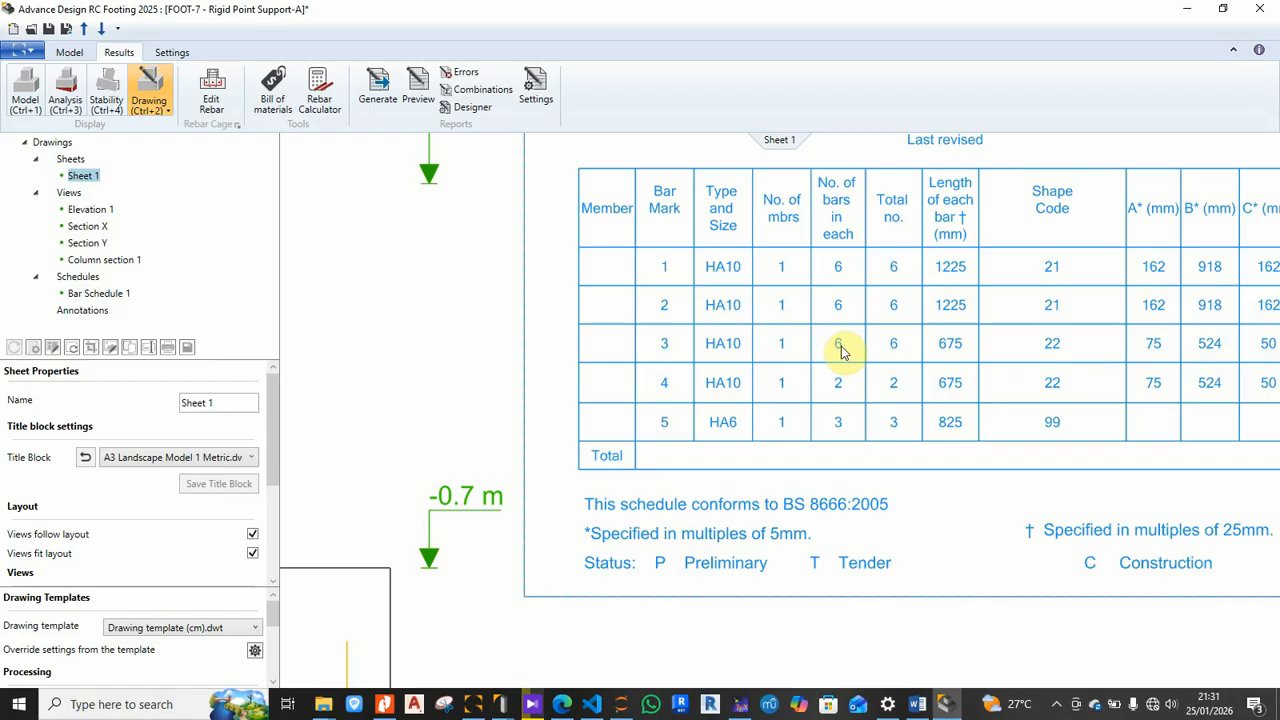
scroll(806, 294, "down", 5)
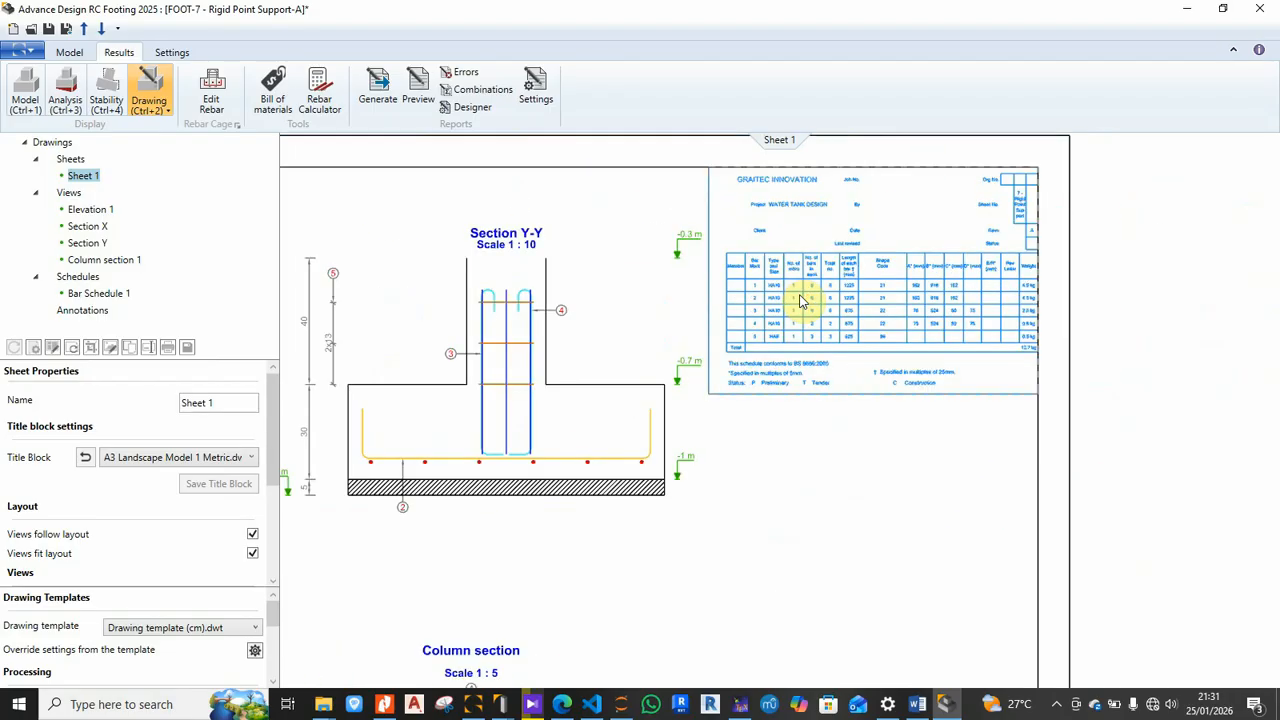
scroll(645, 380, "down", 3)
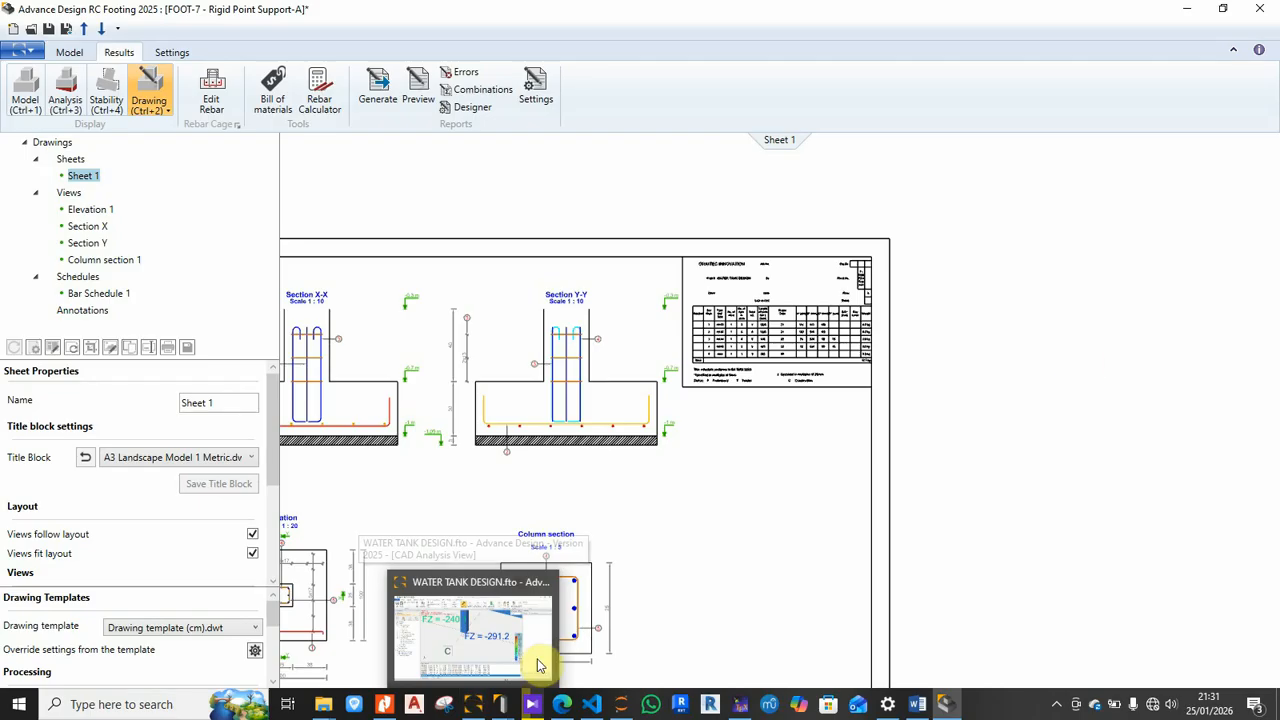
scroll(1080, 366, "down", 3)
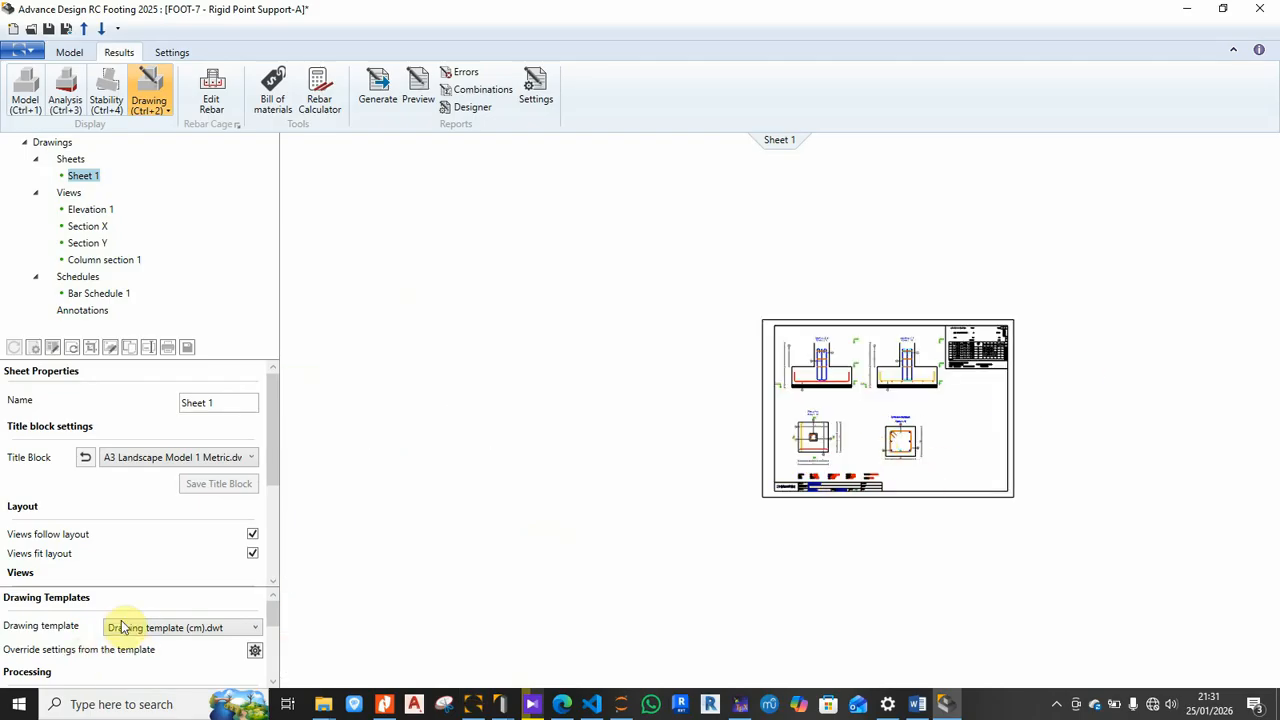
scroll(951, 477, "up", 2)
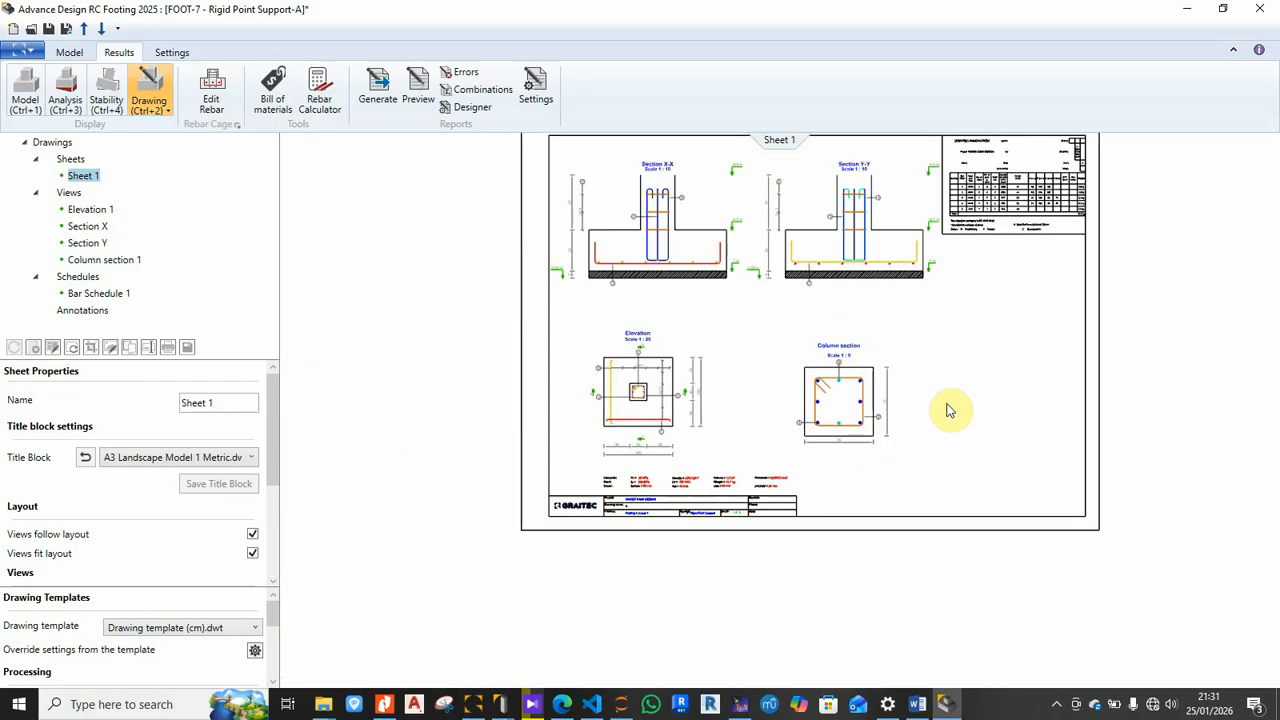
Step: Switch back to the WATER TANK DESIGN model showing FZ reactions for combination 102
right_click(964, 350)
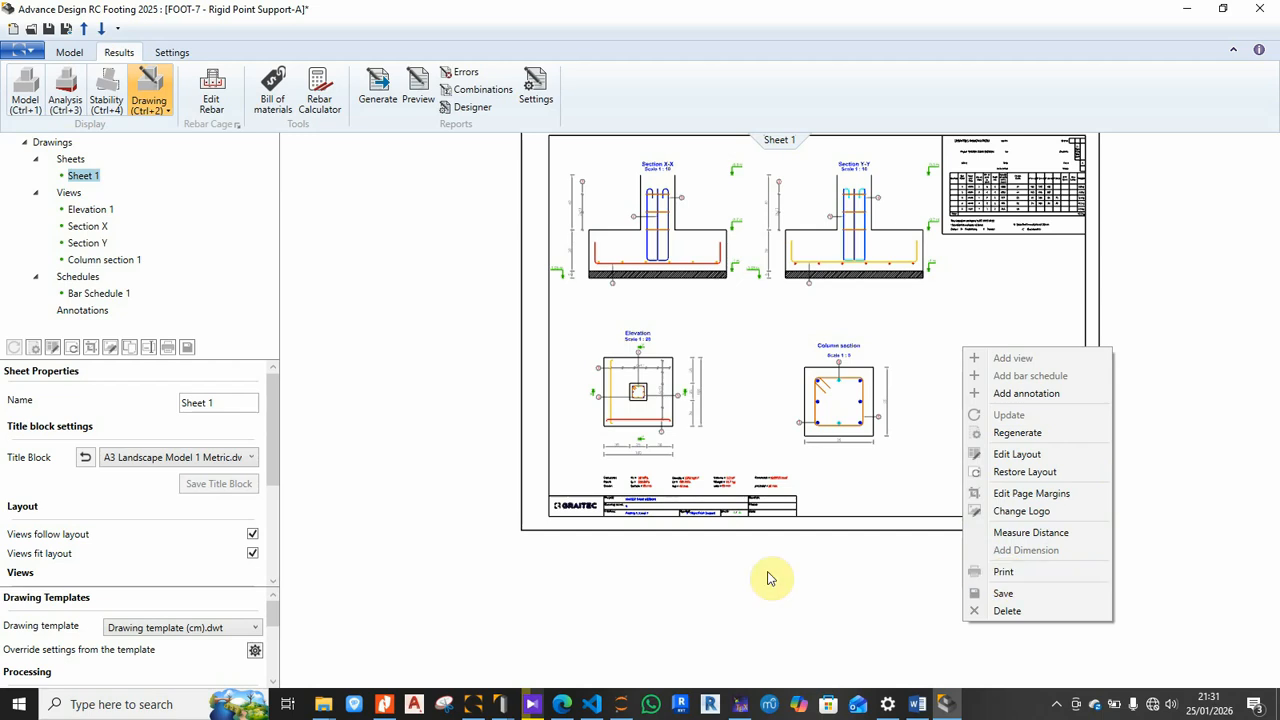
left_click(709, 592)
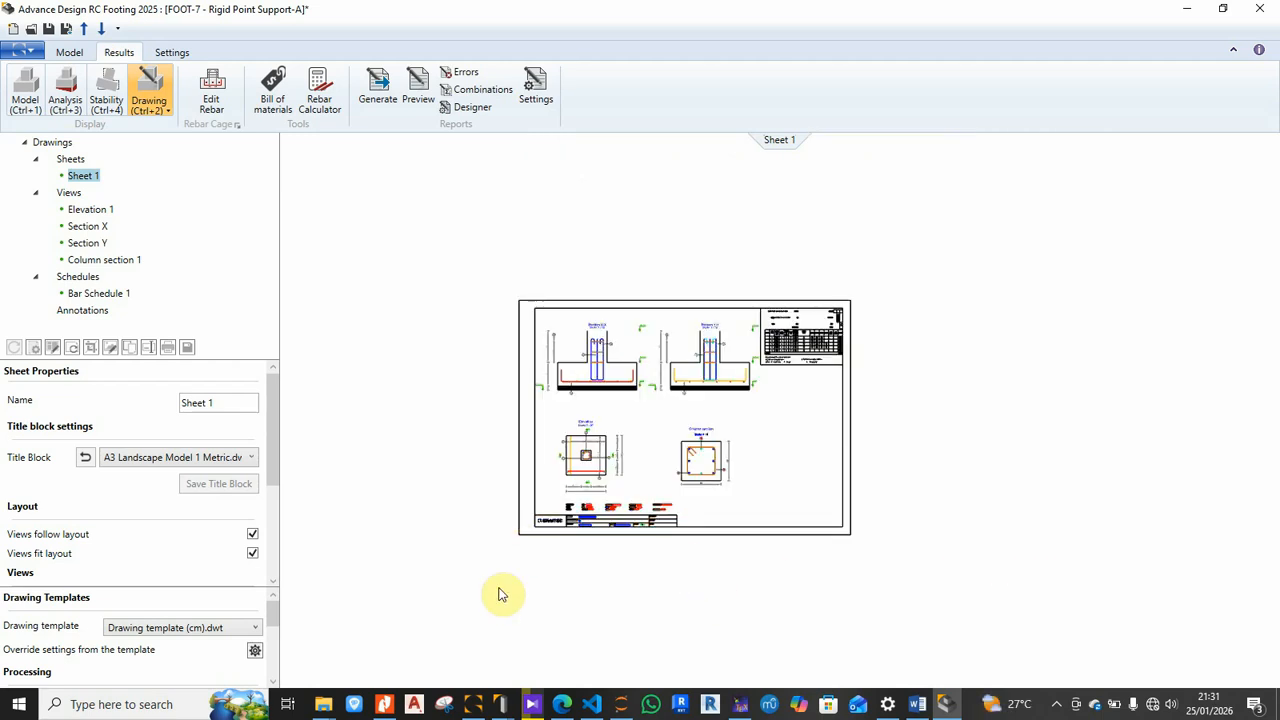
left_click(478, 705)
scroll(677, 420, "down", 4)
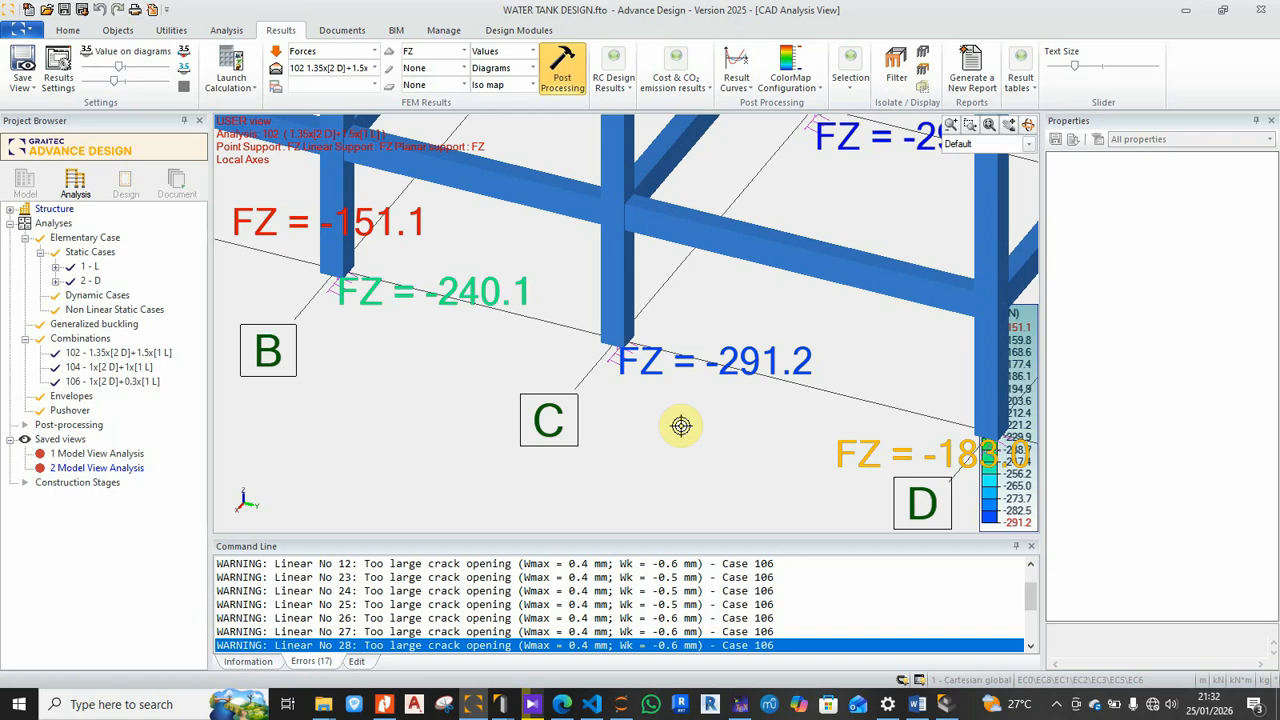
Step: Export a frame beam to Design Modules
left_click(729, 257)
right_click(730, 257)
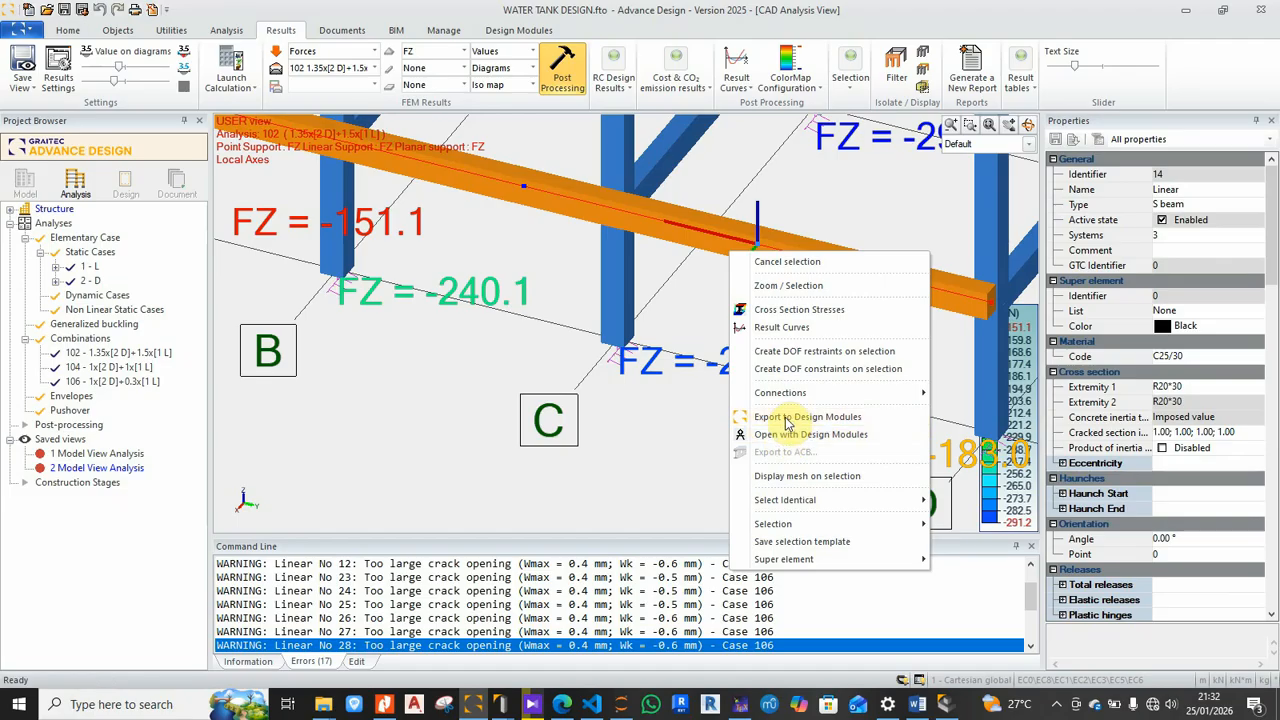
left_click(790, 416)
scroll(645, 477, "down", 3)
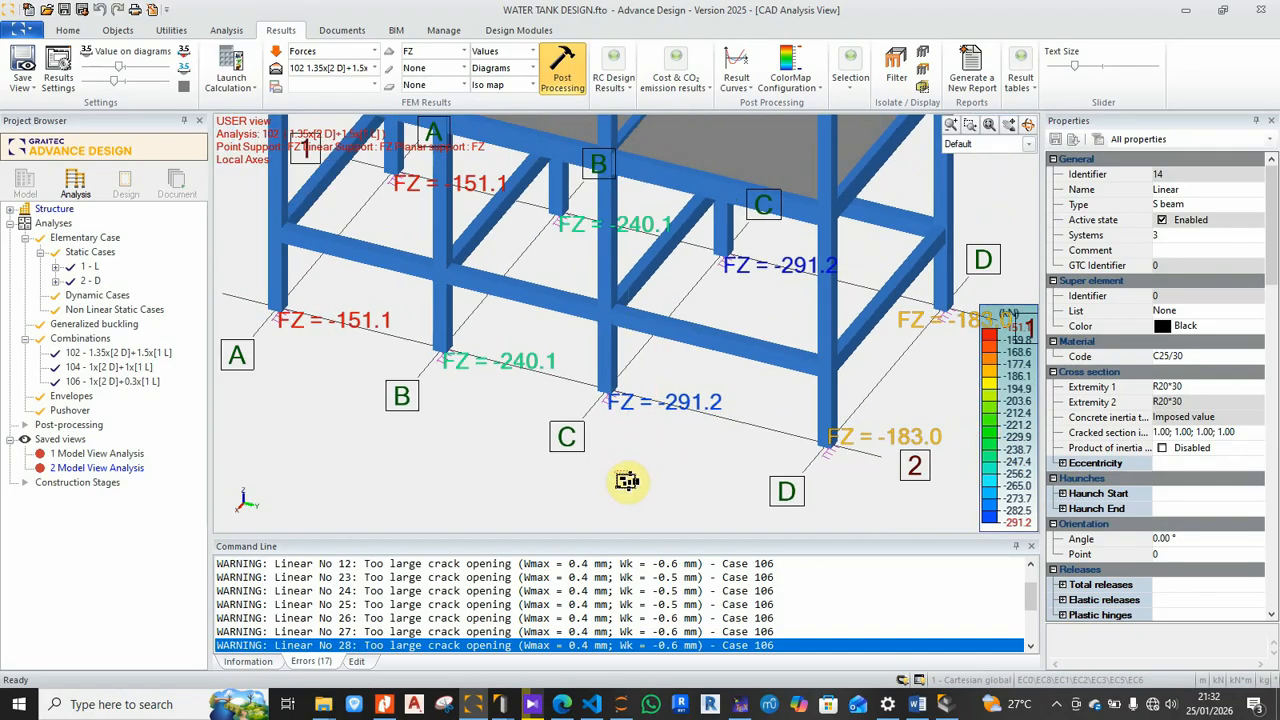
Step: Open the ground floor slab with Design Modules
left_click(727, 176)
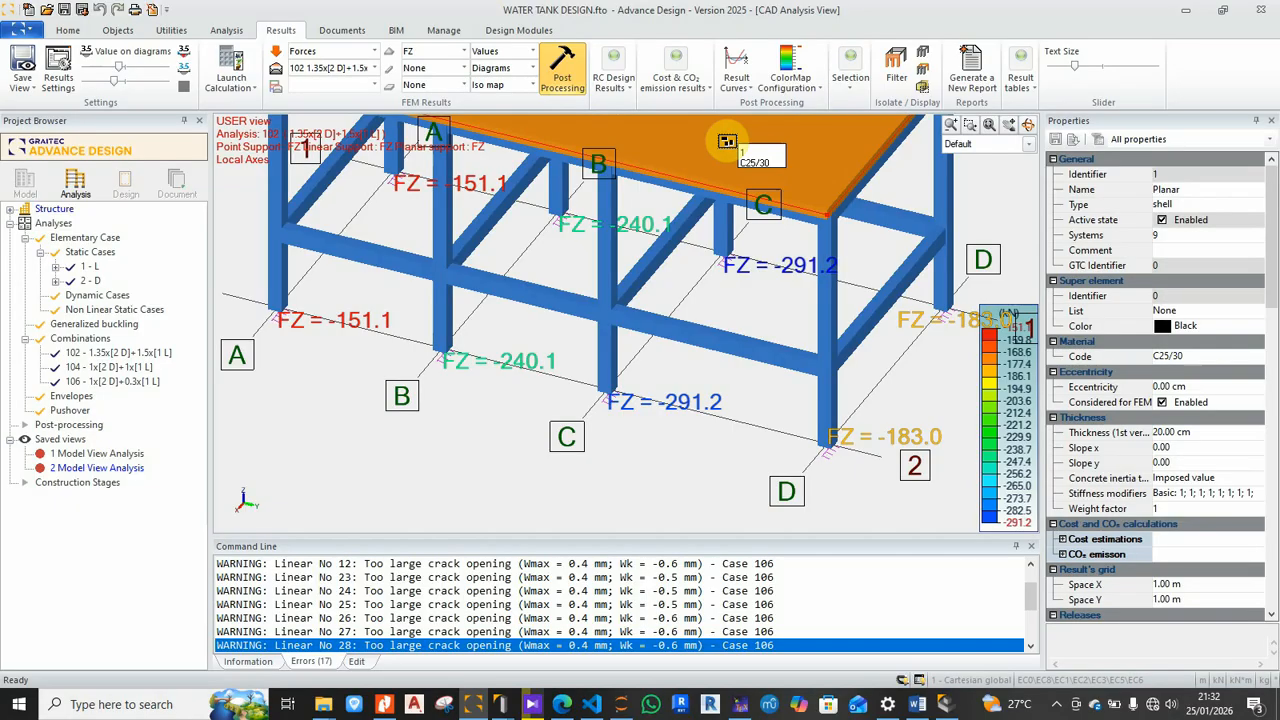
middle_click_drag(727, 176, 610, 266)
right_click(610, 265)
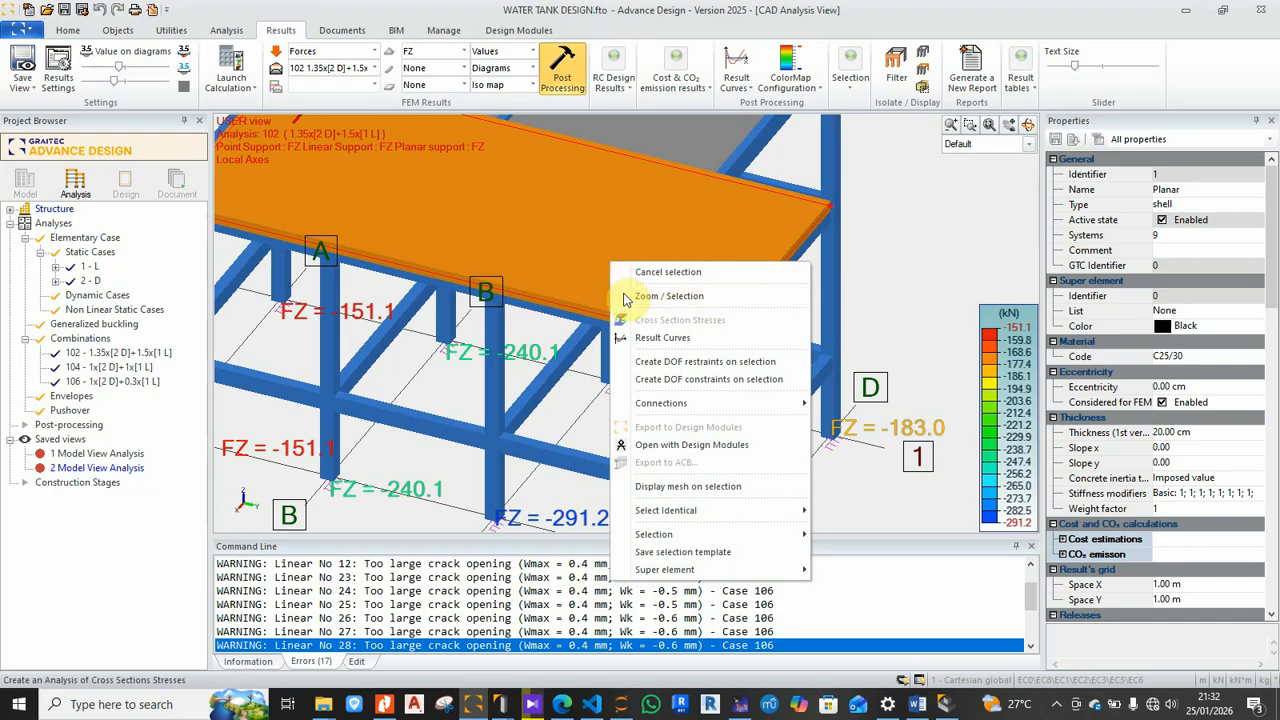
left_click(698, 449)
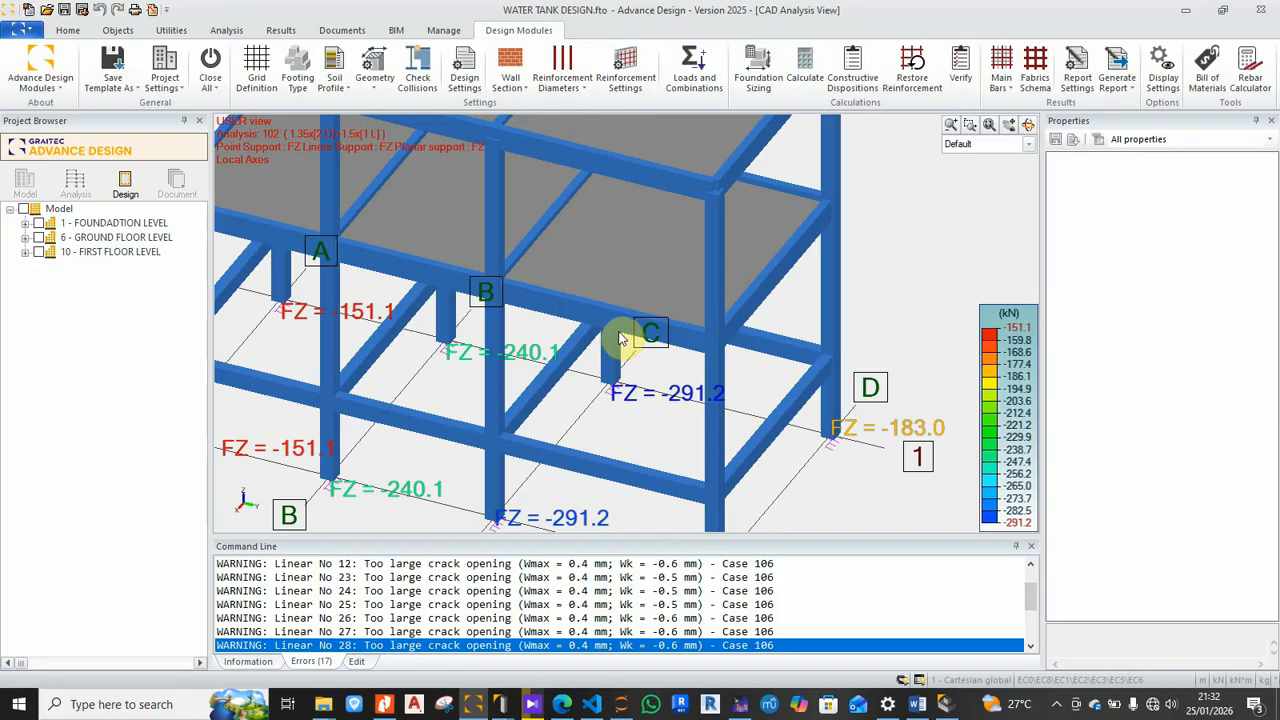
Step: Enter the Design Module workspace and tick 1 - Planar under GROUND FLOOR LEVEL's 9 - floor
double_click(619, 345)
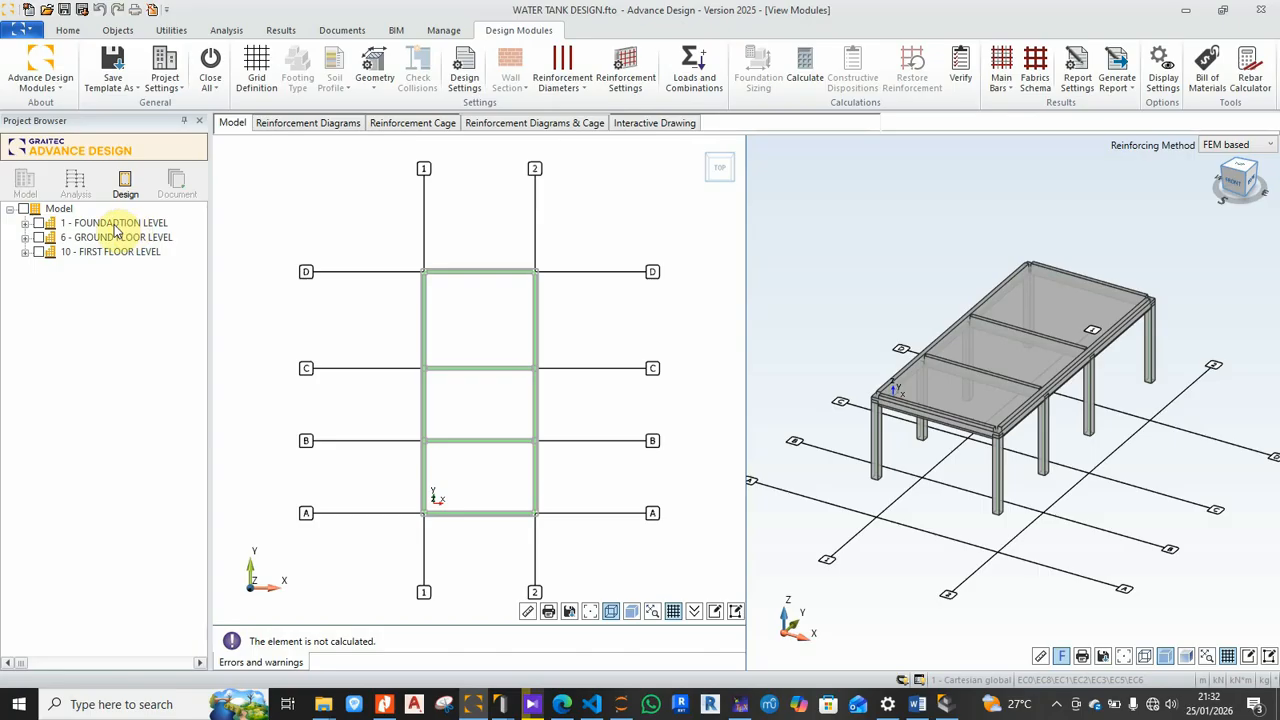
left_click(24, 223)
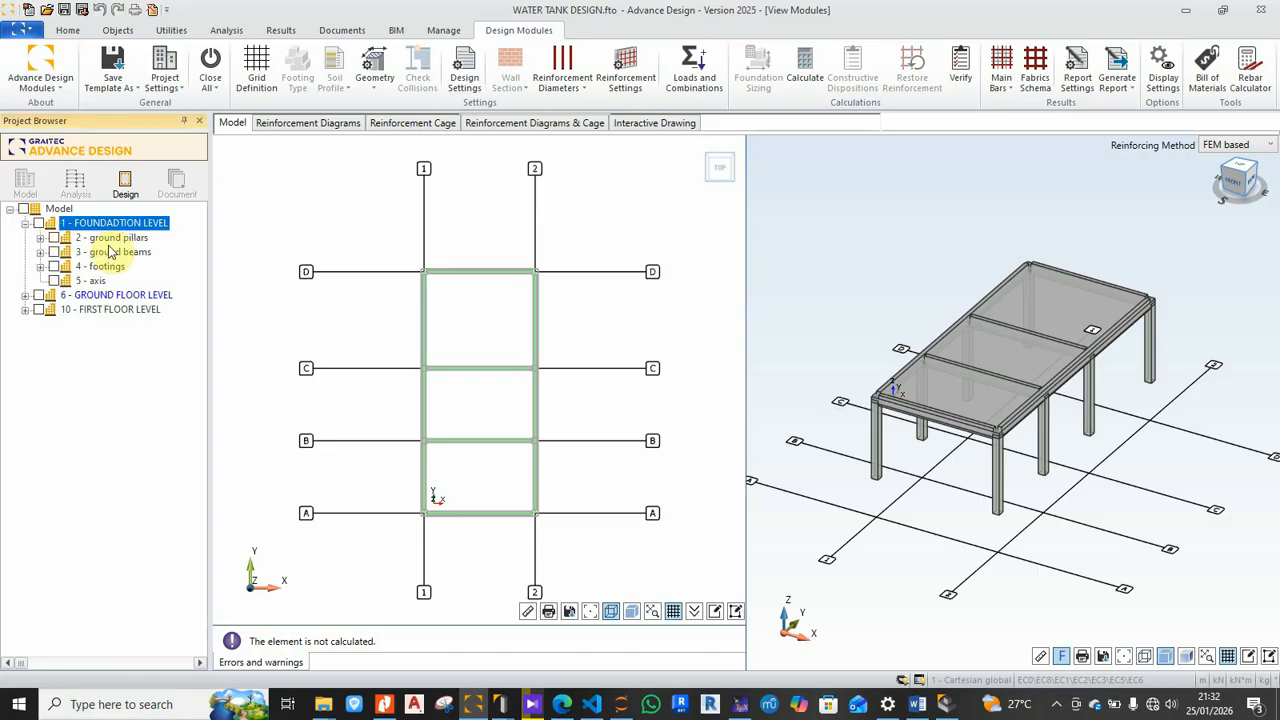
left_click(40, 238)
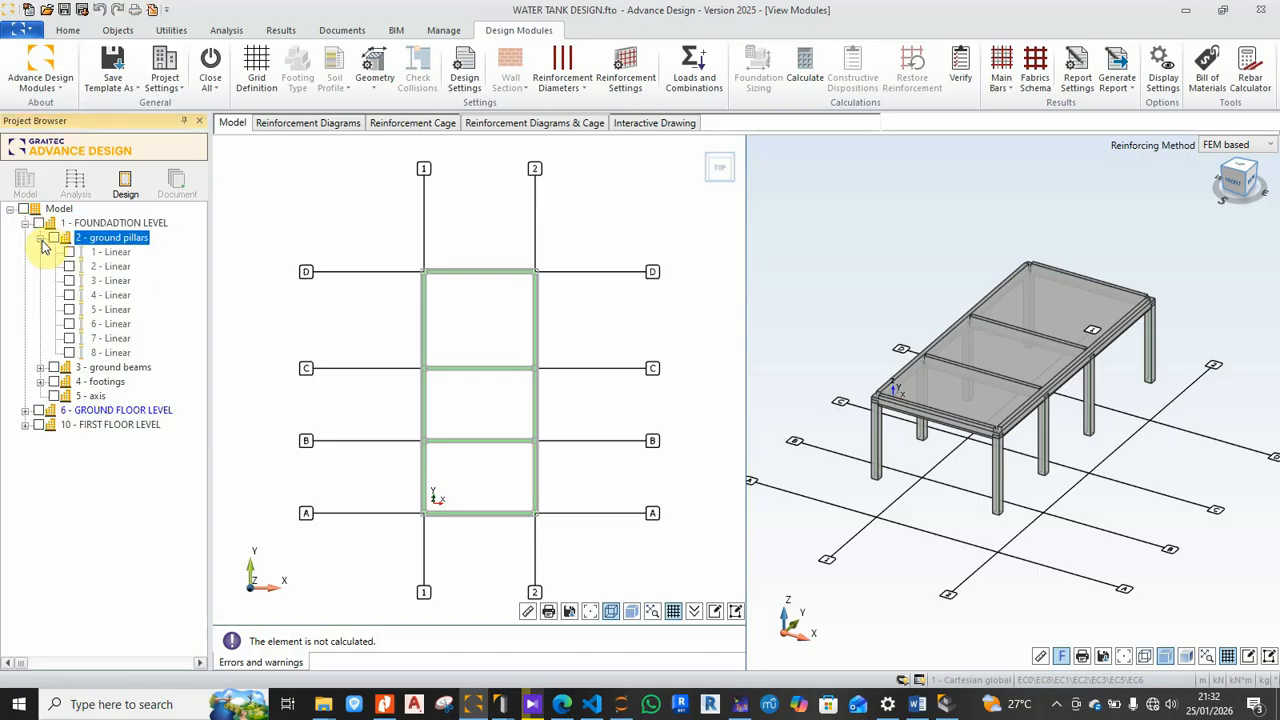
left_click(40, 238)
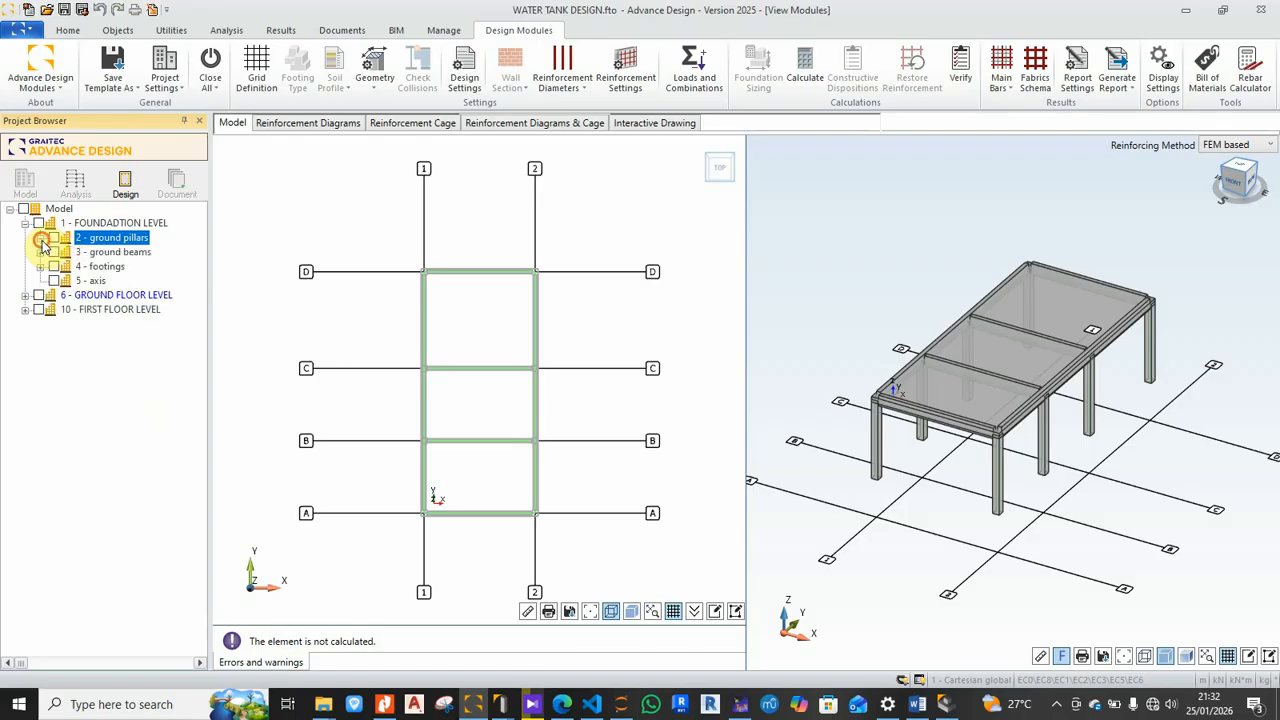
left_click(24, 295)
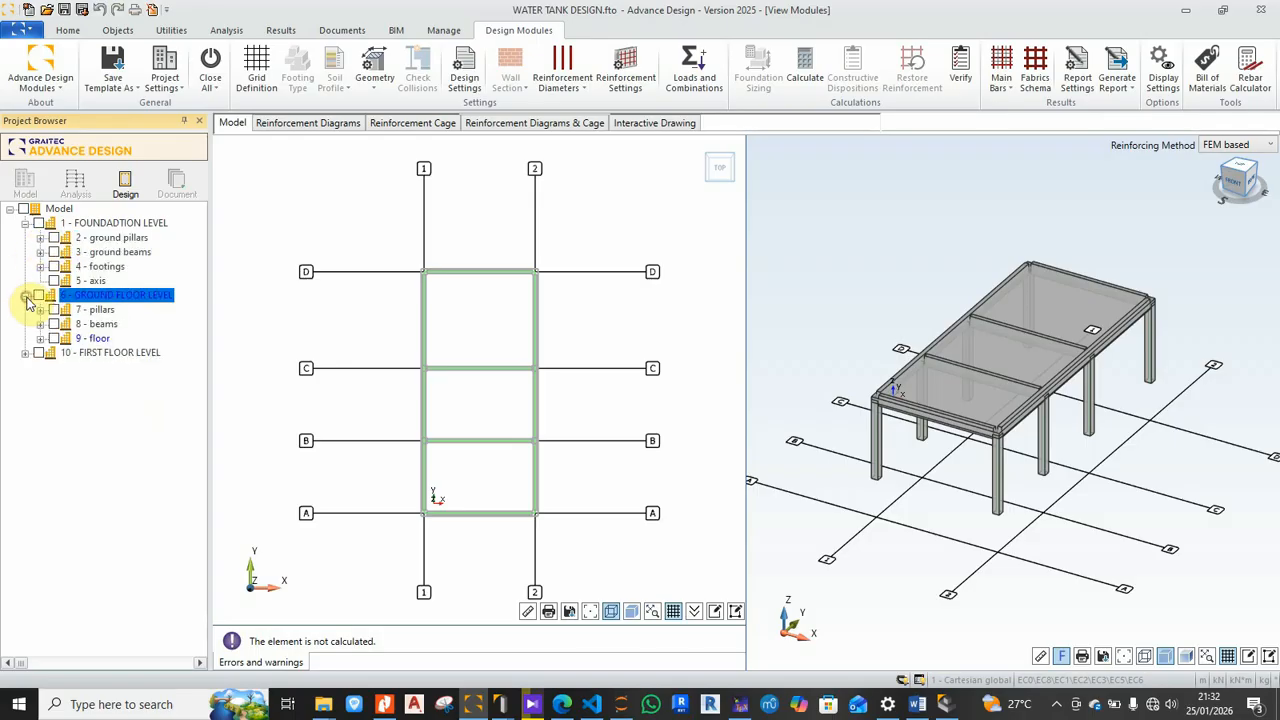
left_click(40, 338)
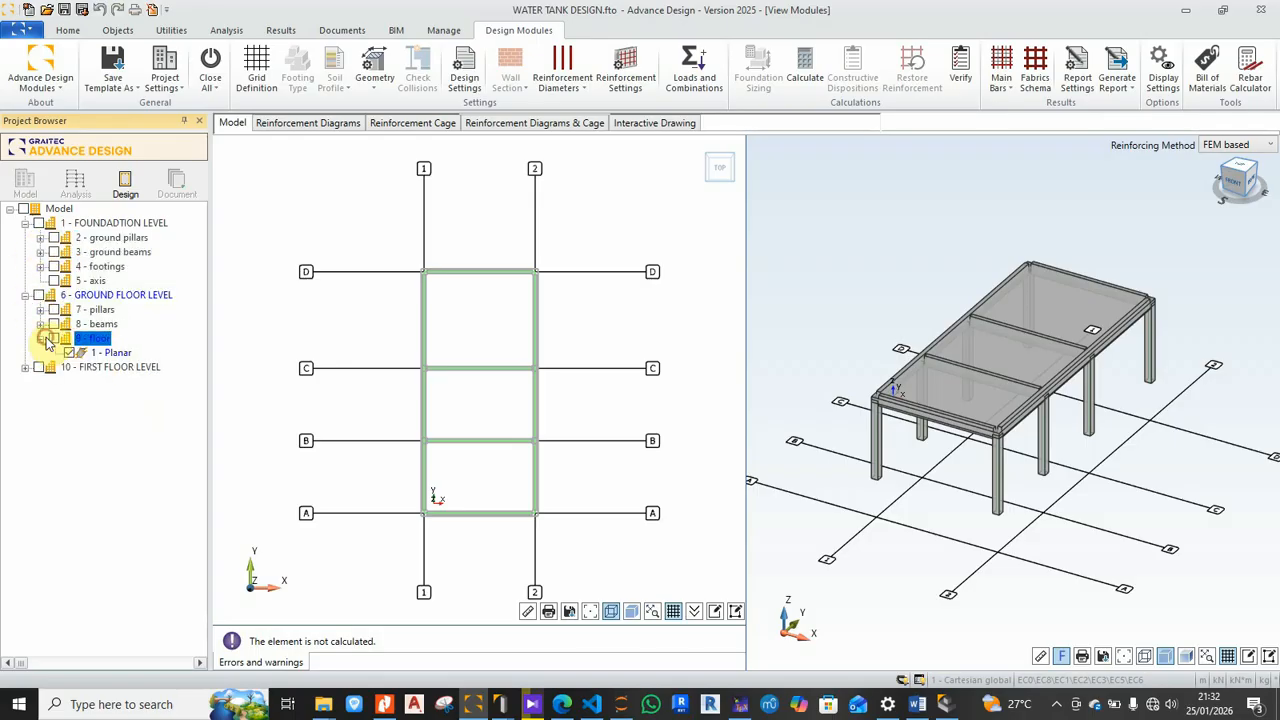
left_click(68, 353)
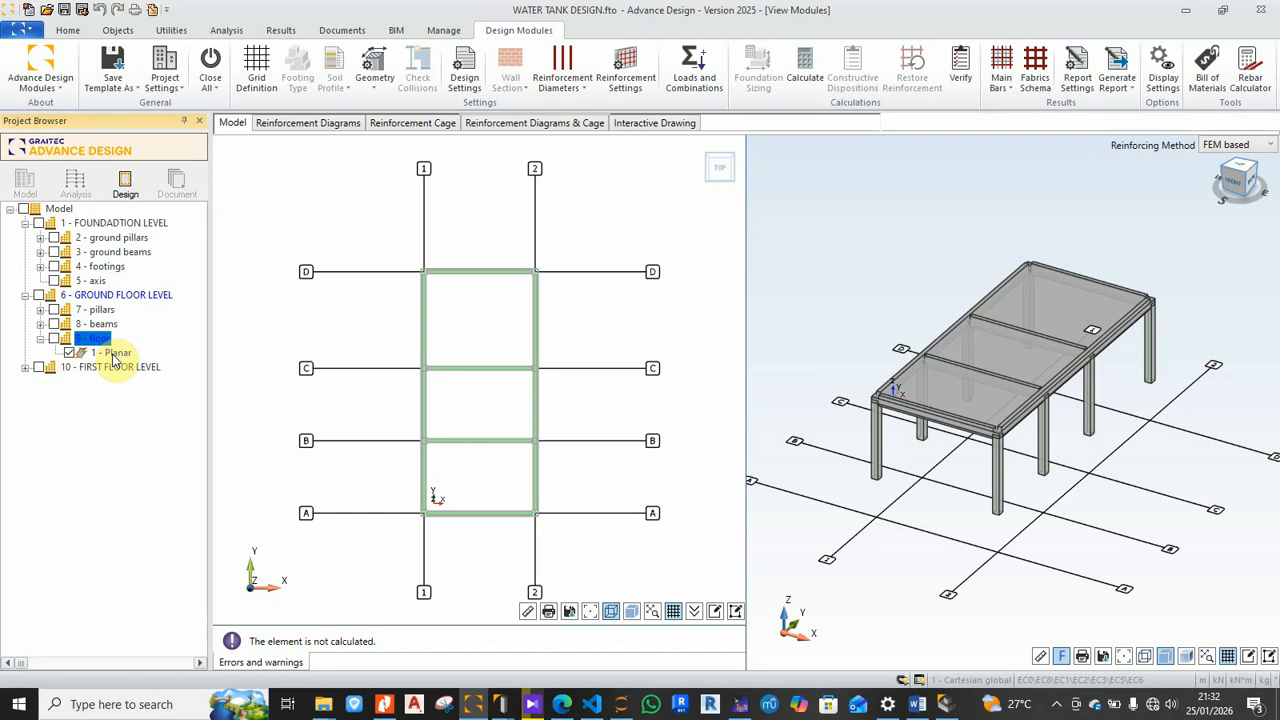
Step: Expand the first floor's 13 - floor group and centre the floor panels in the plan
left_click(24, 367)
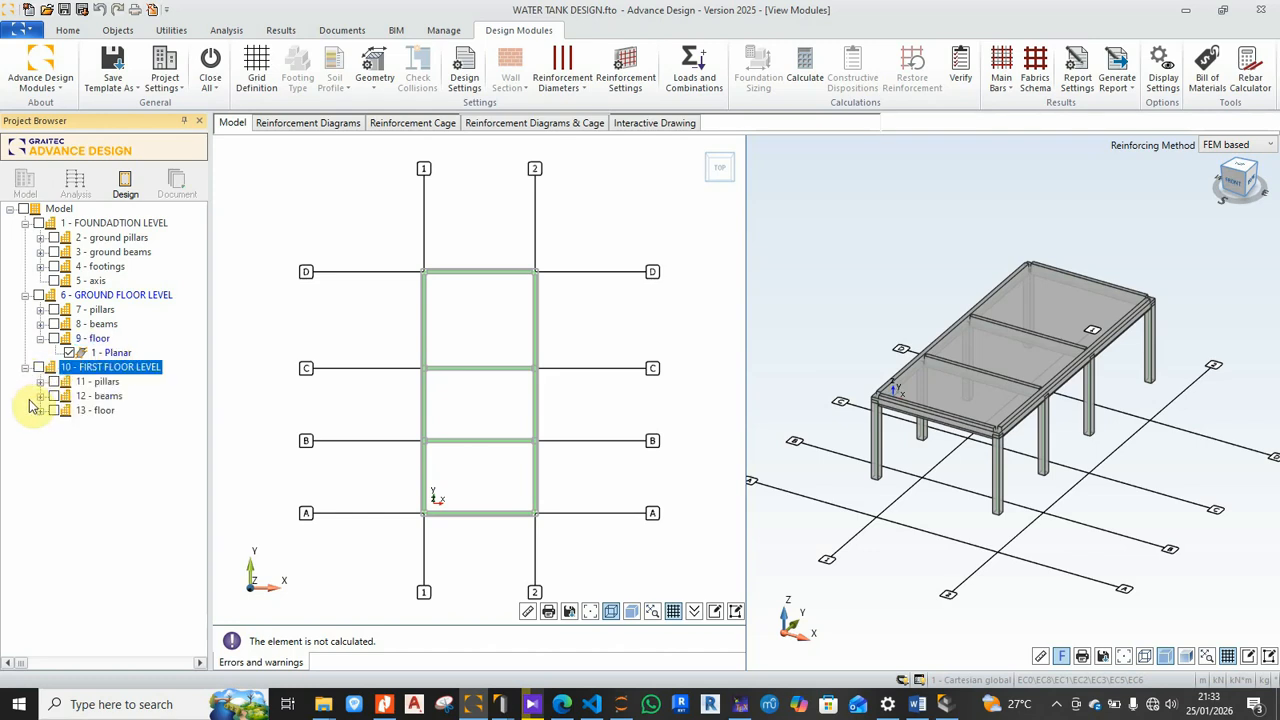
left_click(40, 411)
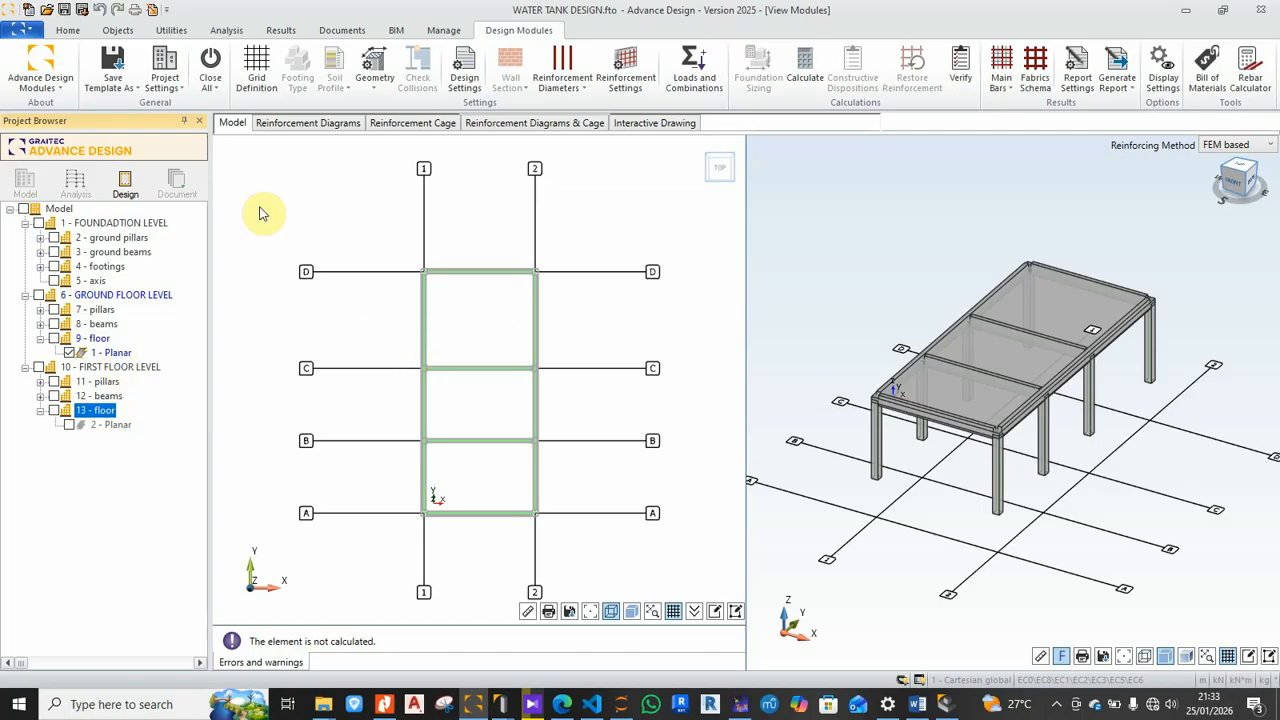
scroll(500, 302, "up", 4)
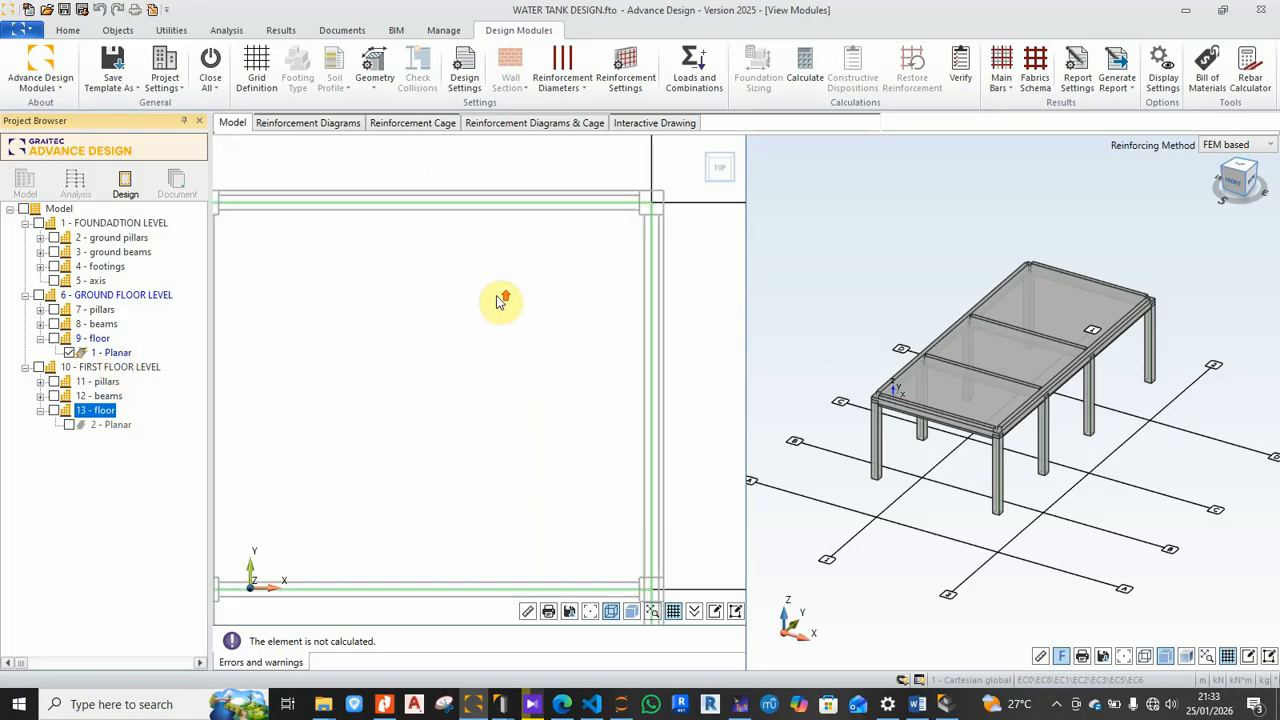
scroll(500, 302, "down", 4)
middle_click_drag(491, 426, 463, 403)
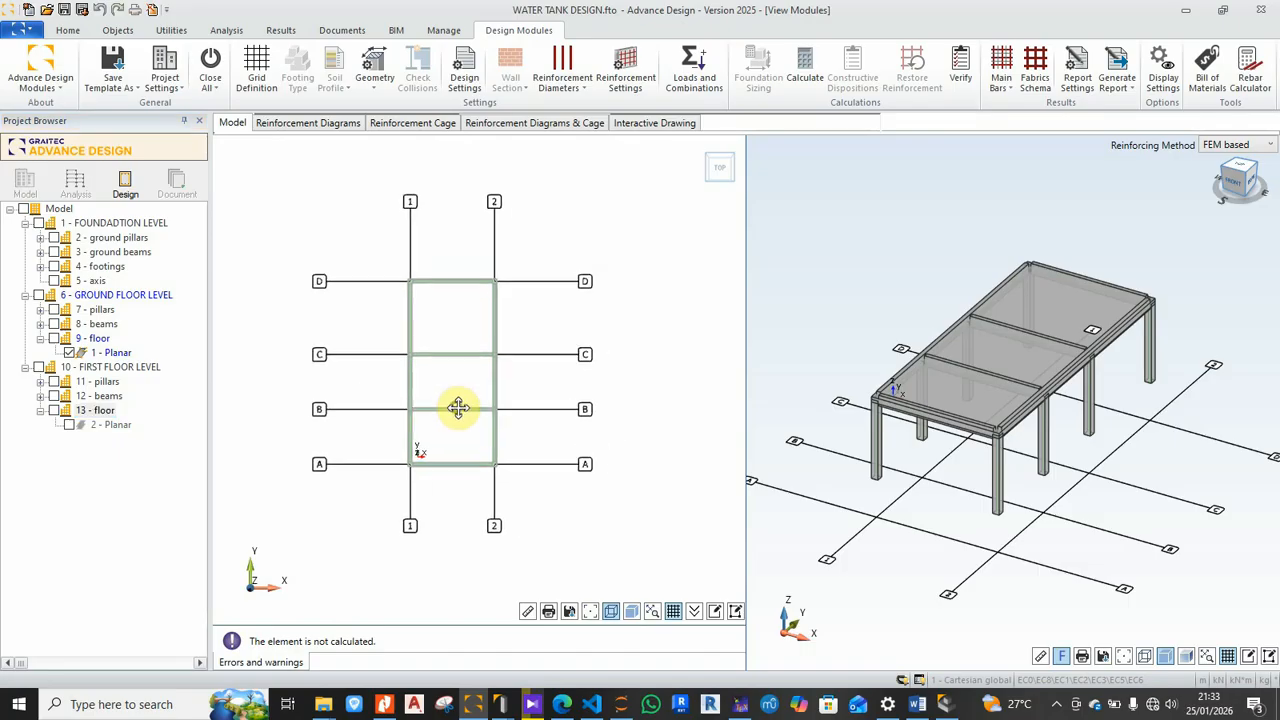
Step: Review the slab's reinforcement diagrams and cage, then show Sheet 2's top X/Y plan at 1:100
left_click(294, 123)
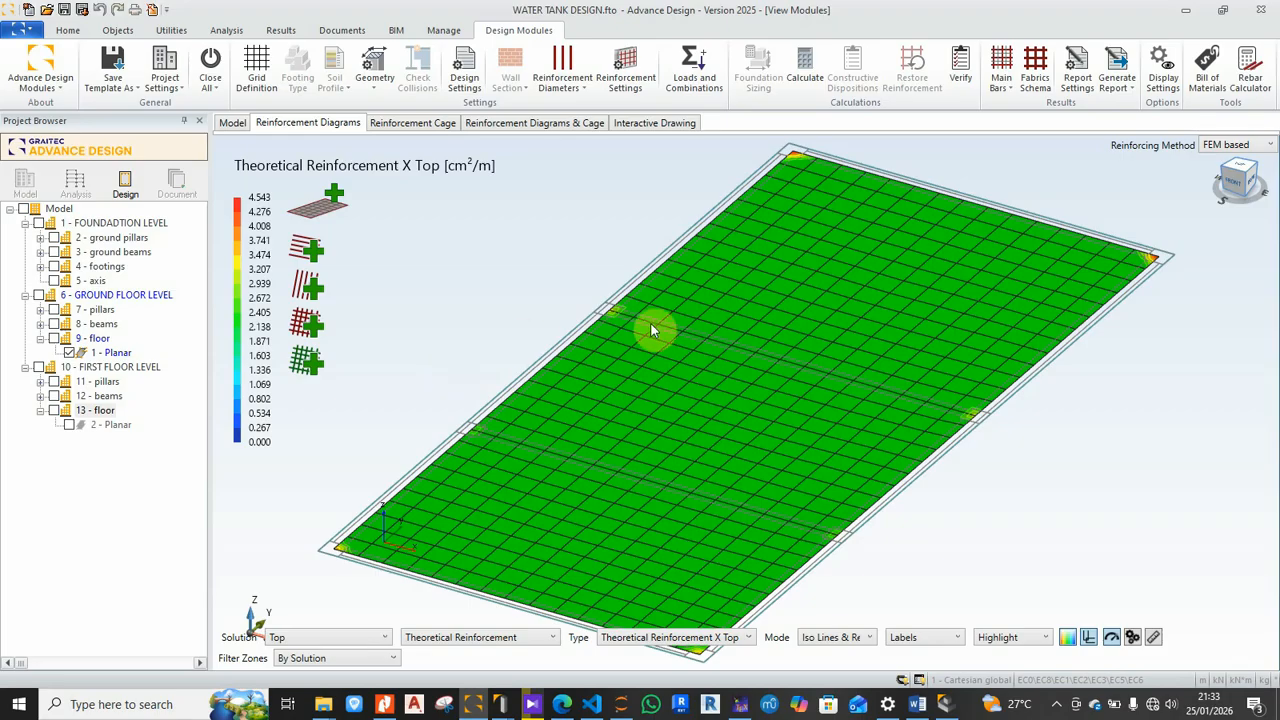
scroll(650, 331, "down", 2)
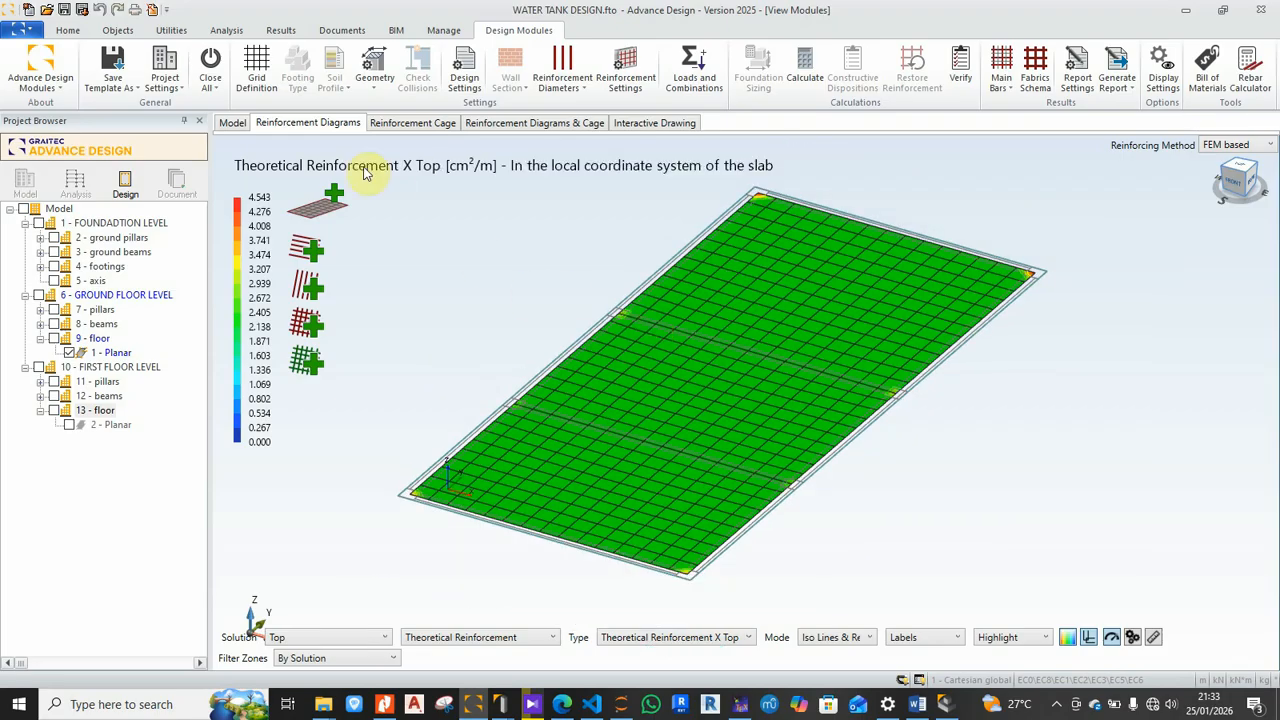
left_click(390, 124)
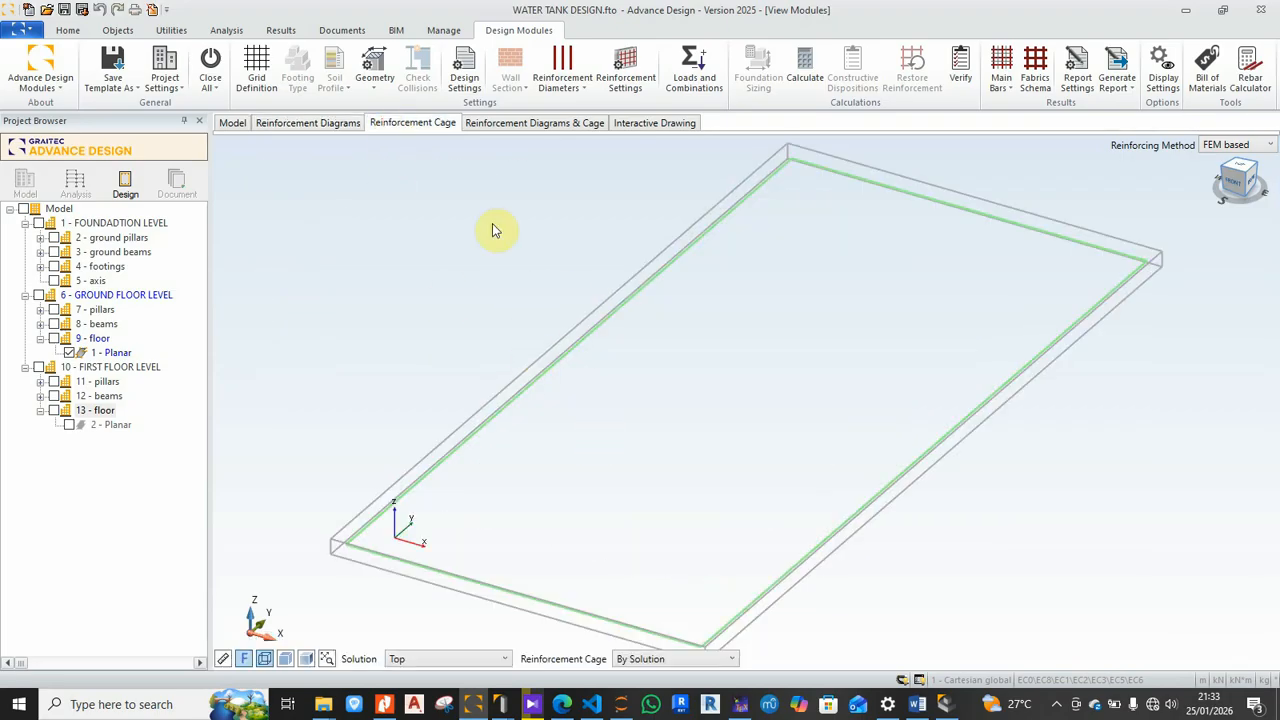
left_click(498, 123)
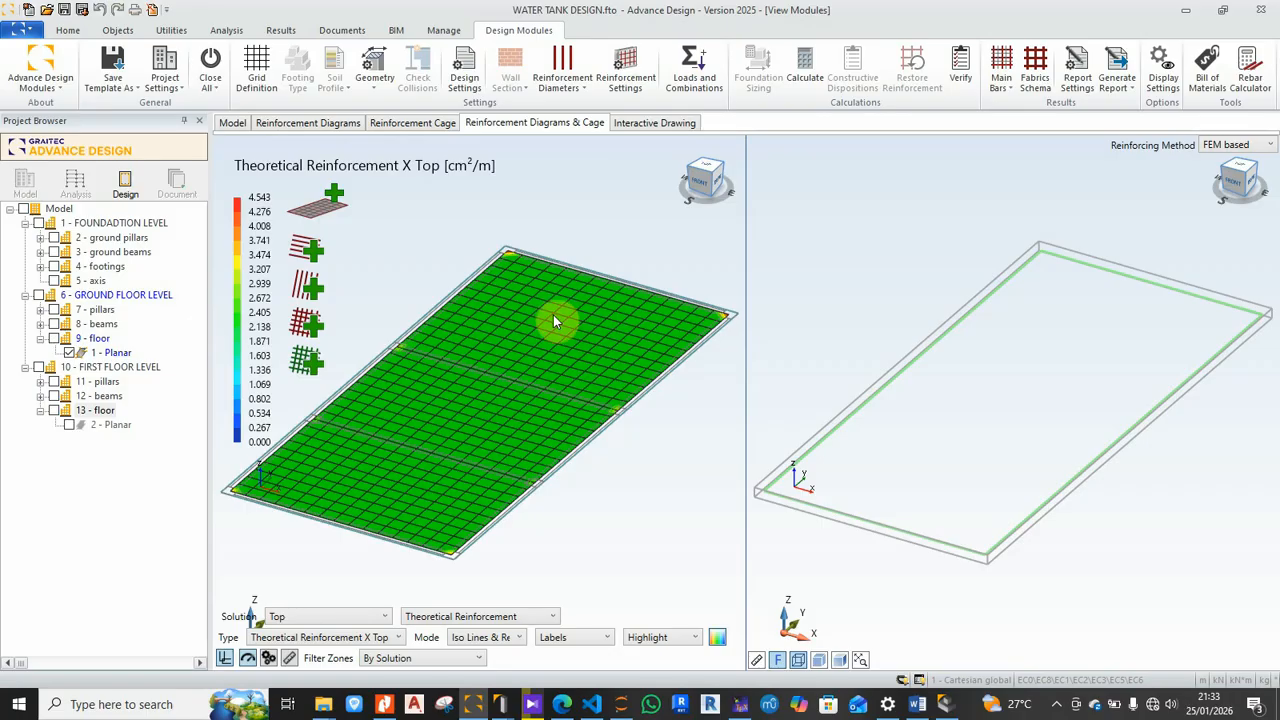
left_click(643, 124)
left_click(655, 124)
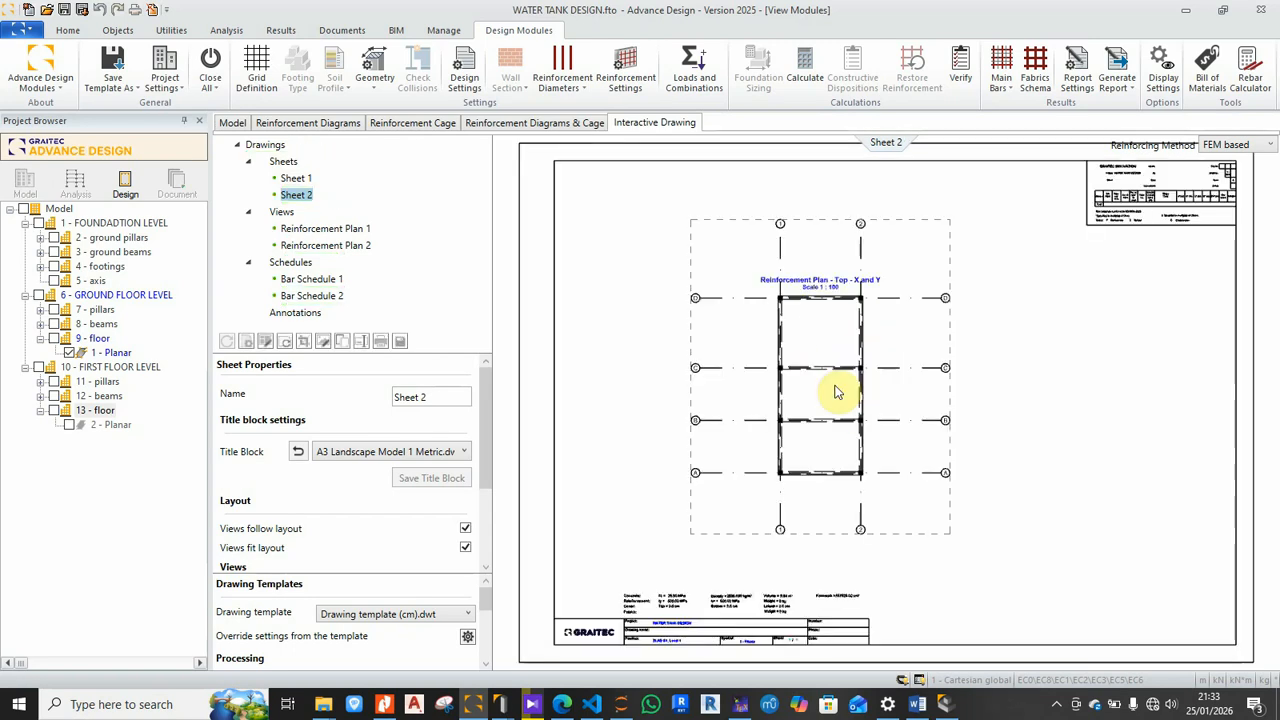
scroll(850, 392, "up", 3)
scroll(856, 357, "down", 3)
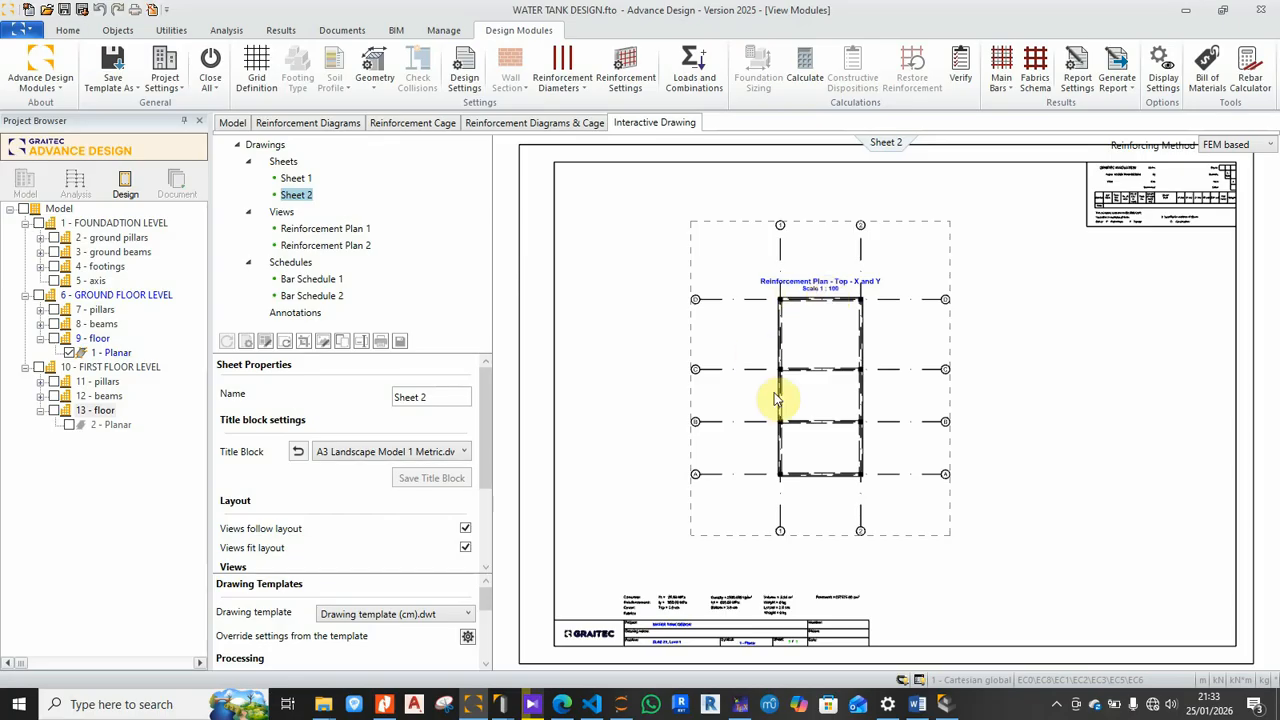
left_click(295, 178)
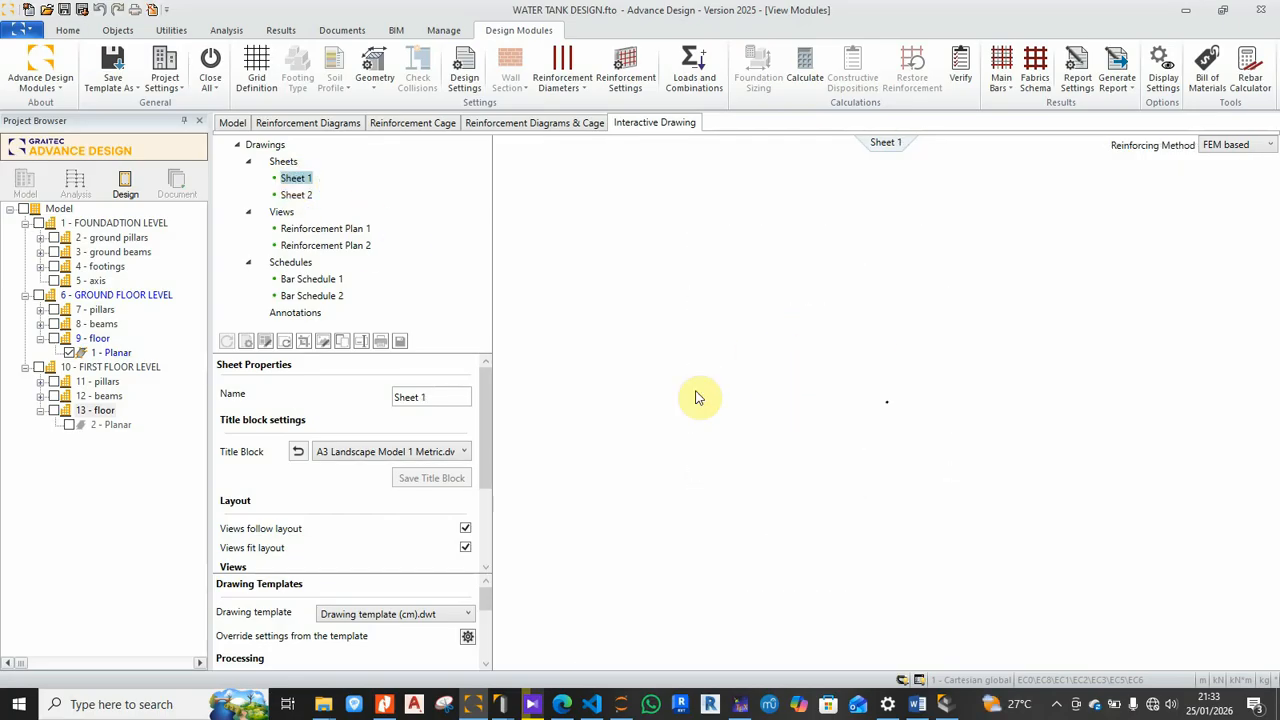
left_click_drag(842, 373, 857, 366)
scroll(966, 417, "up", 5)
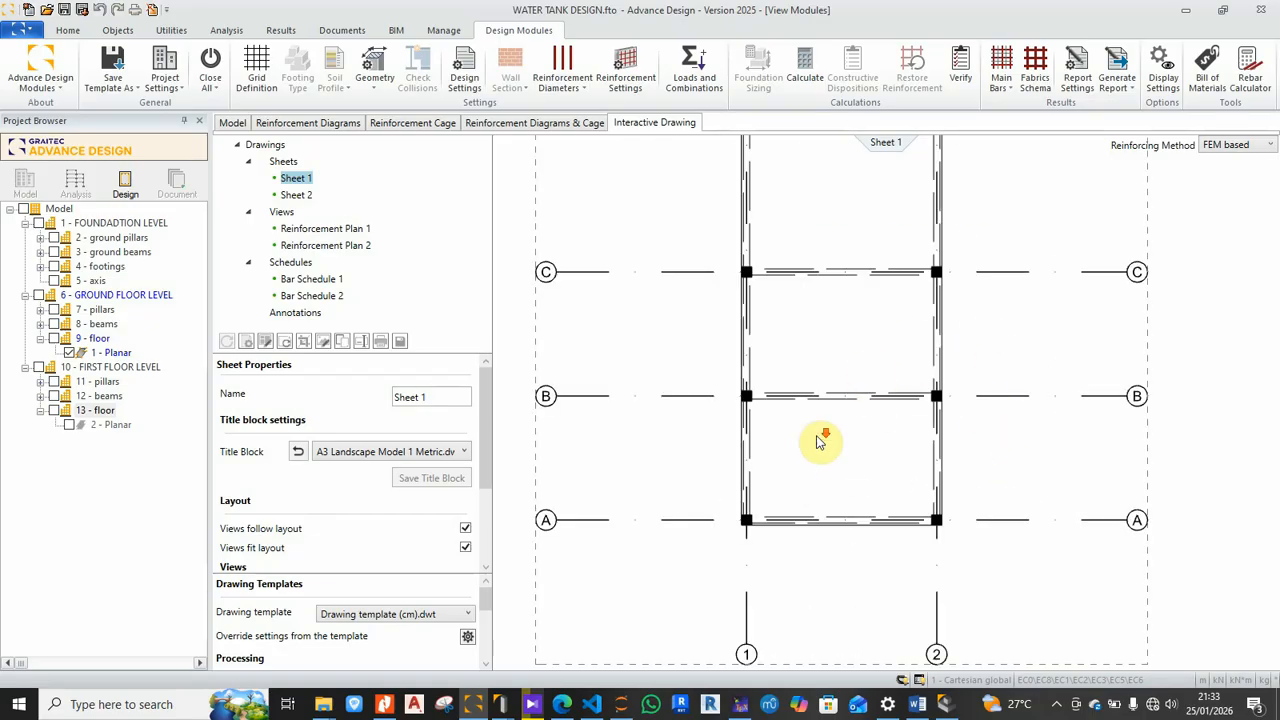
scroll(840, 390, "down", 3)
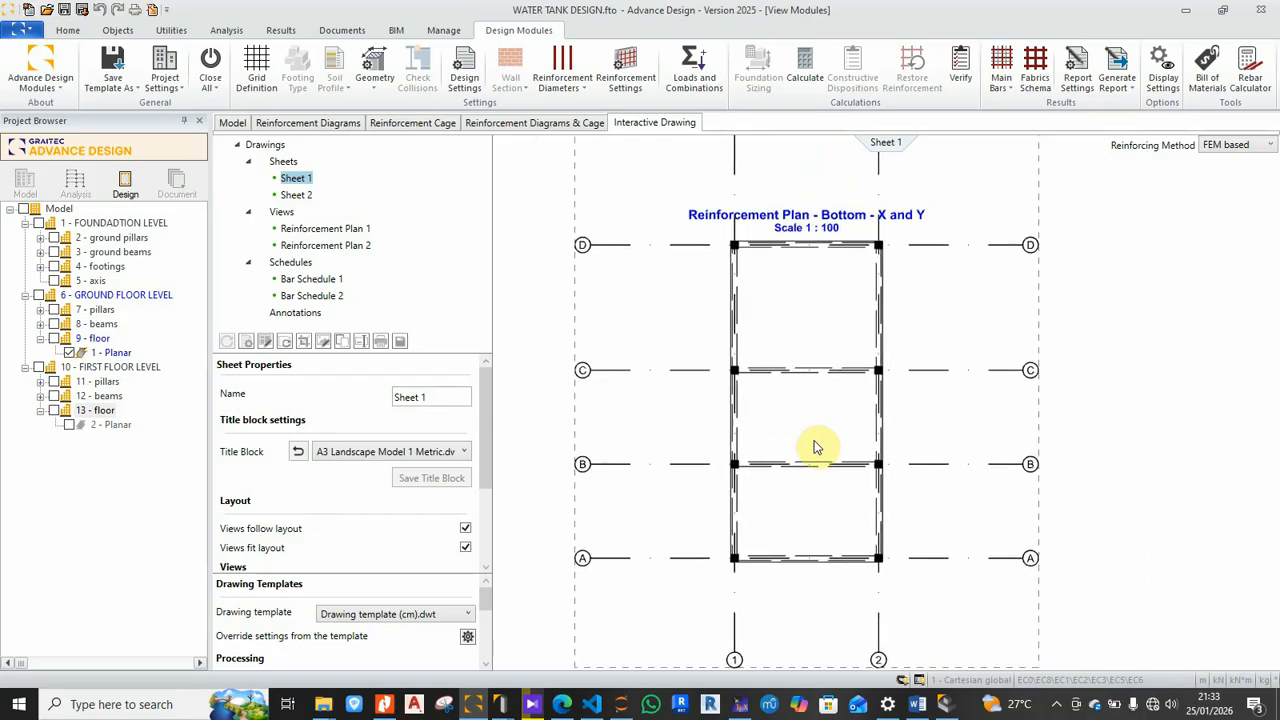
scroll(815, 447, "down", 3)
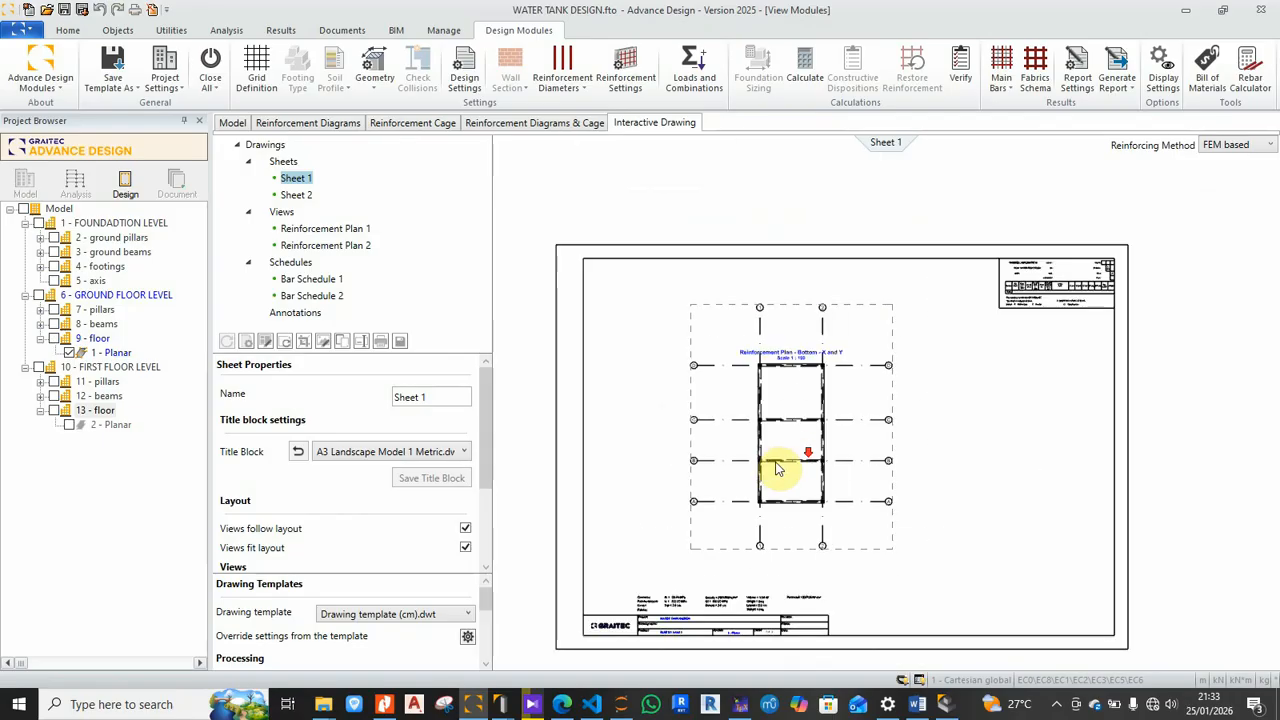
scroll(1050, 300, "up", 5)
scroll(1050, 300, "up", 2)
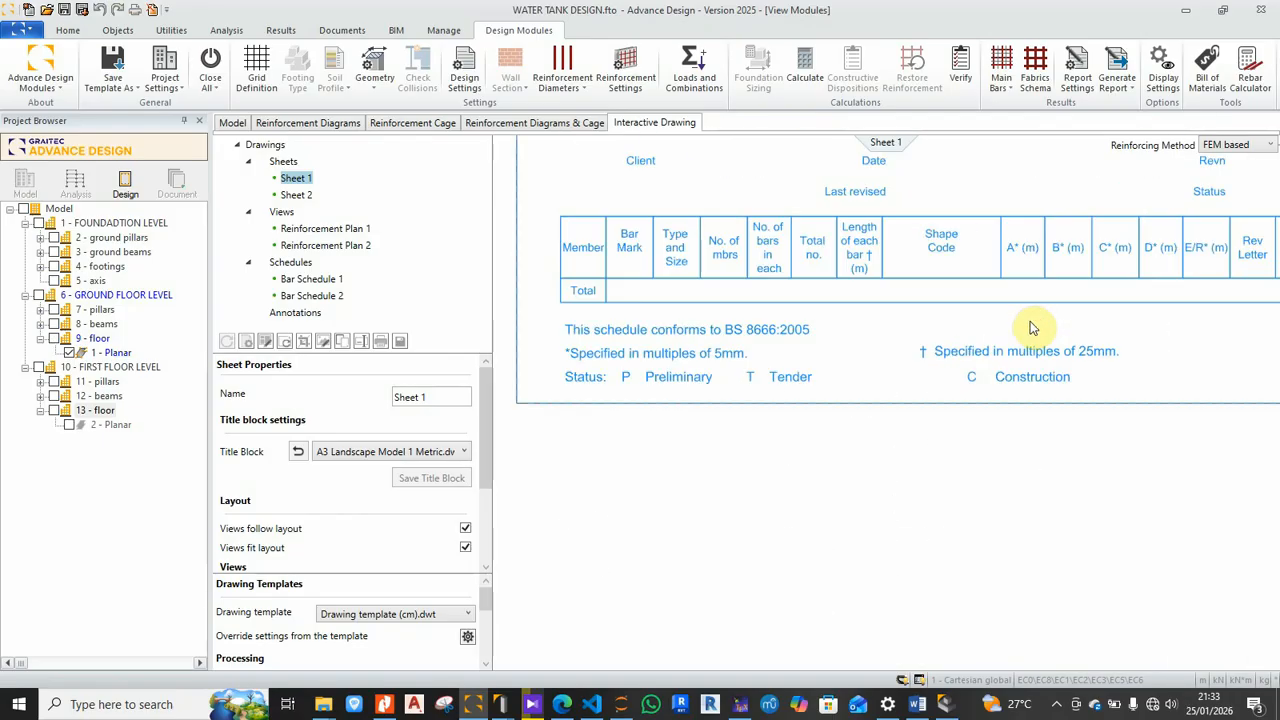
scroll(1034, 328, "down", 3)
scroll(966, 398, "down", 5)
middle_click_drag(897, 453, 924, 422)
scroll(923, 421, "down", 3)
scroll(922, 395, "up", 2)
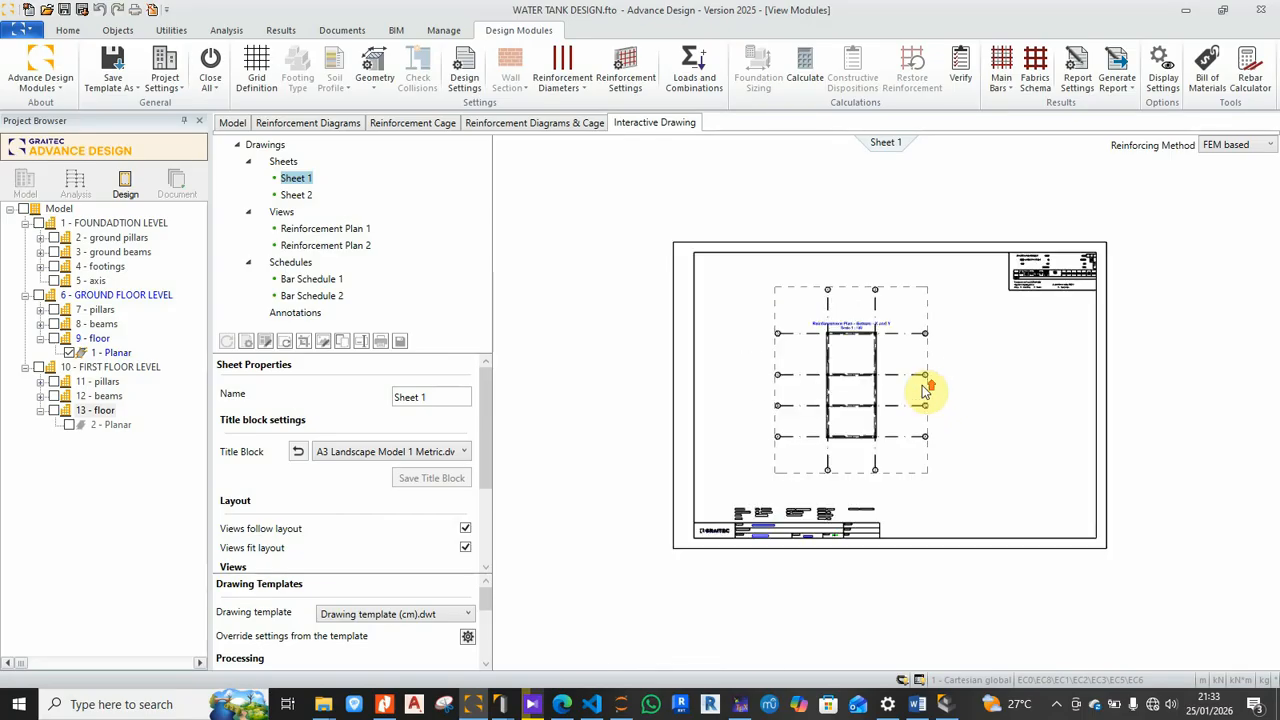
scroll(925, 390, "up", 2)
scroll(815, 425, "up", 1)
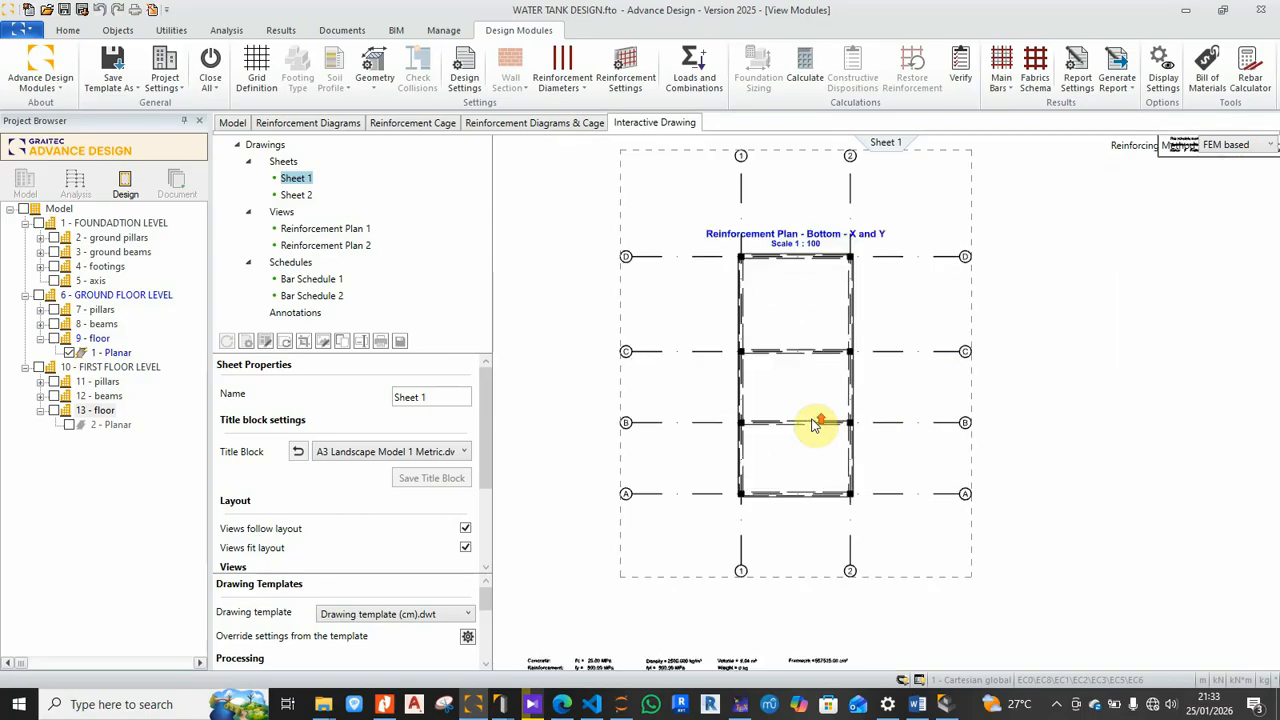
scroll(815, 425, "down", 1)
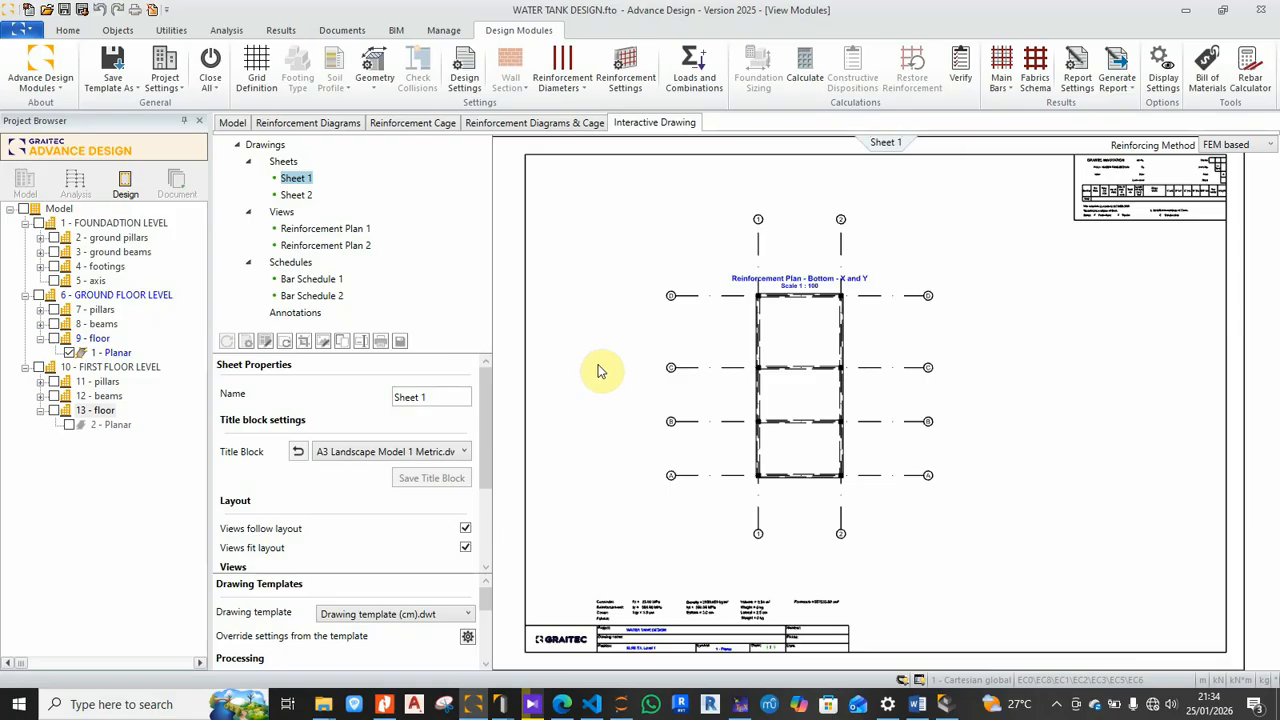
Step: Run the reinforcement calculation for the floor slab
left_click(552, 86)
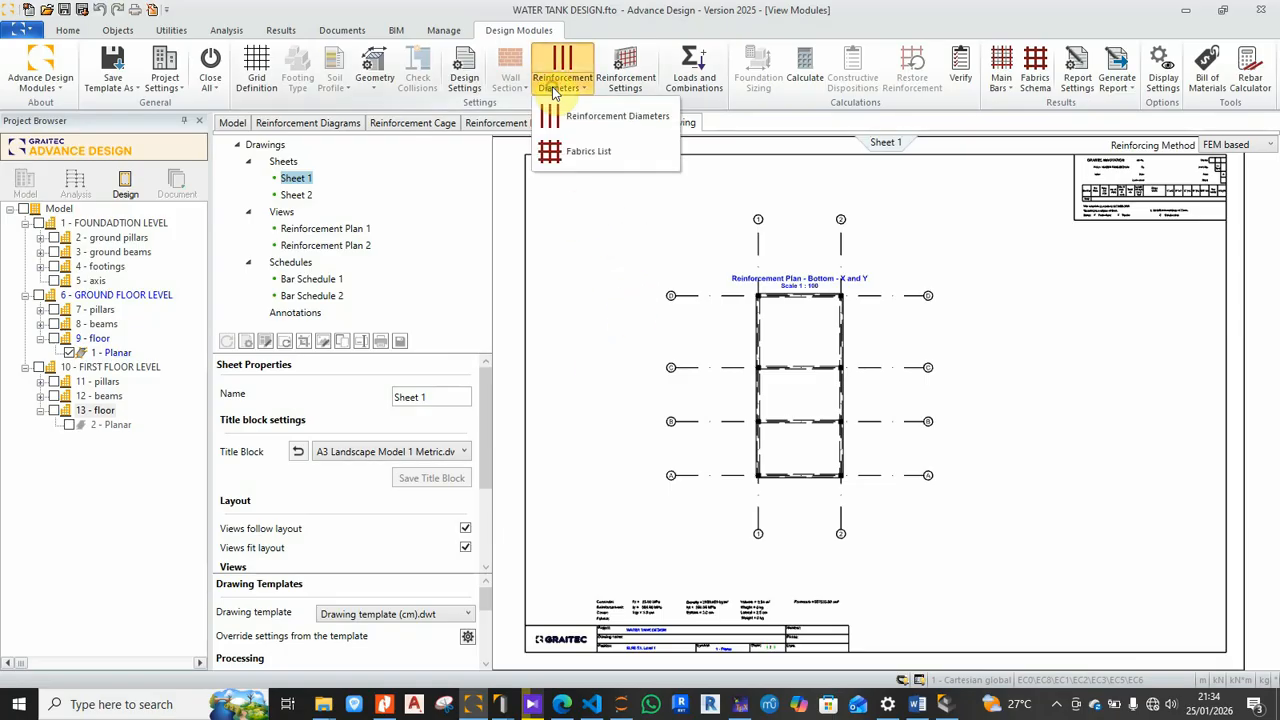
left_click(552, 86)
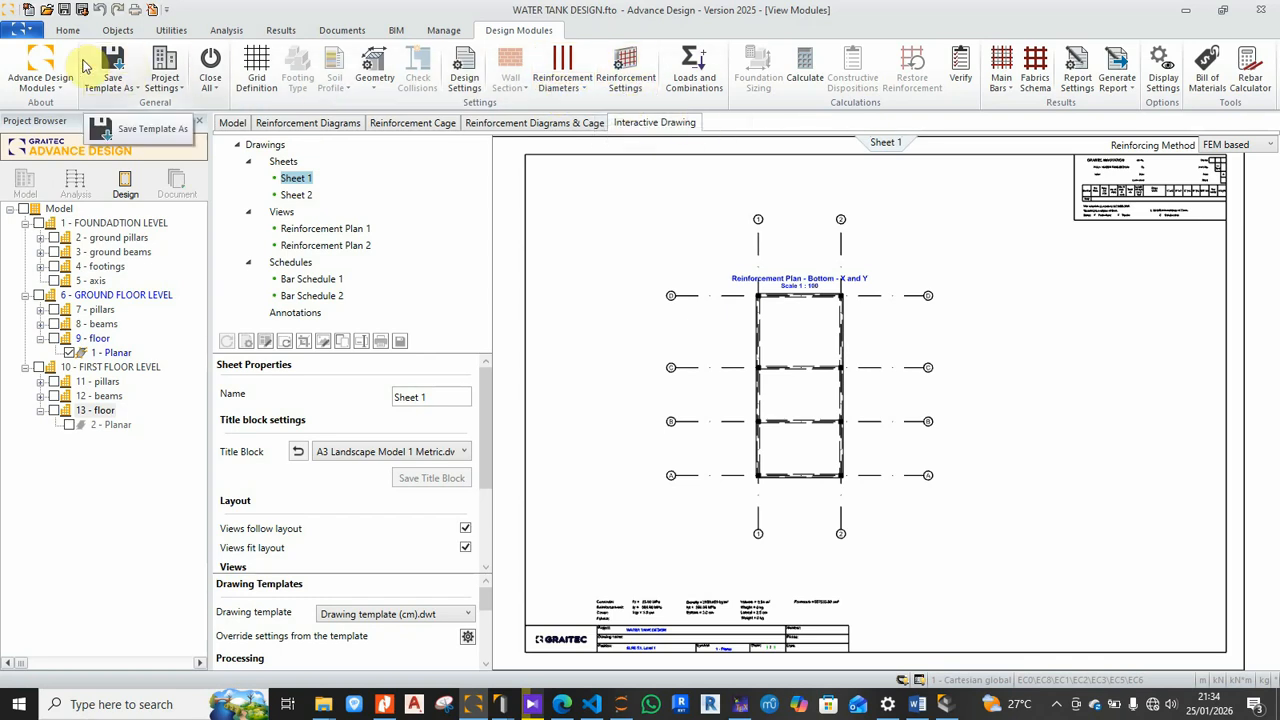
left_click(625, 78)
left_click(802, 80)
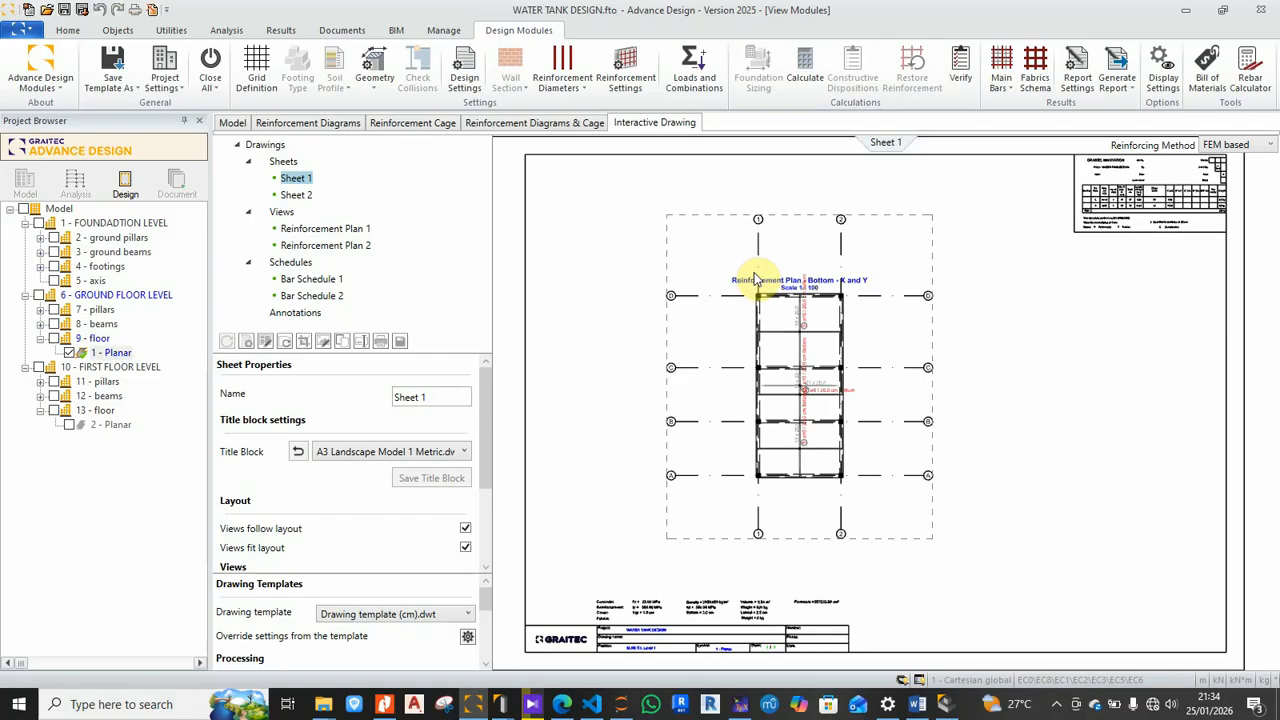
Step: Inspect Sheet 1's bottom bar labels ø10 / 20.0 cm (mark 5) and ø8 / 20.0 cm
scroll(837, 337, "up", 5)
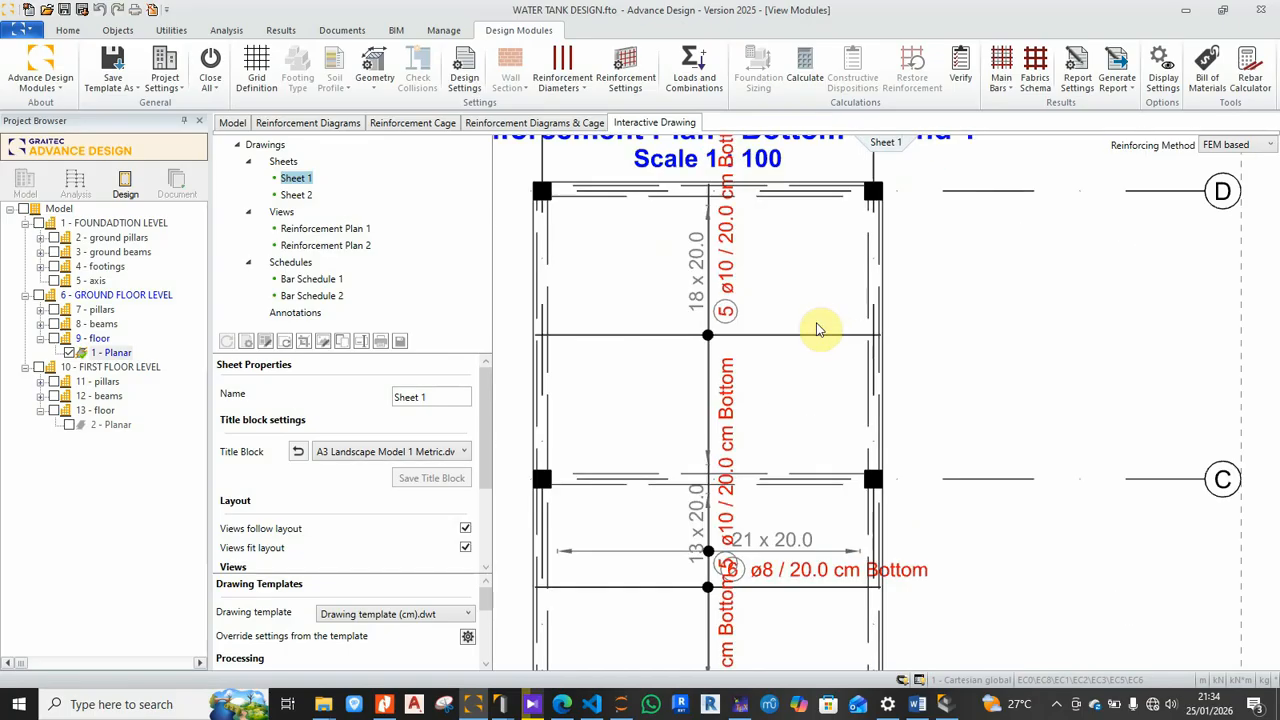
scroll(790, 288, "up", 2)
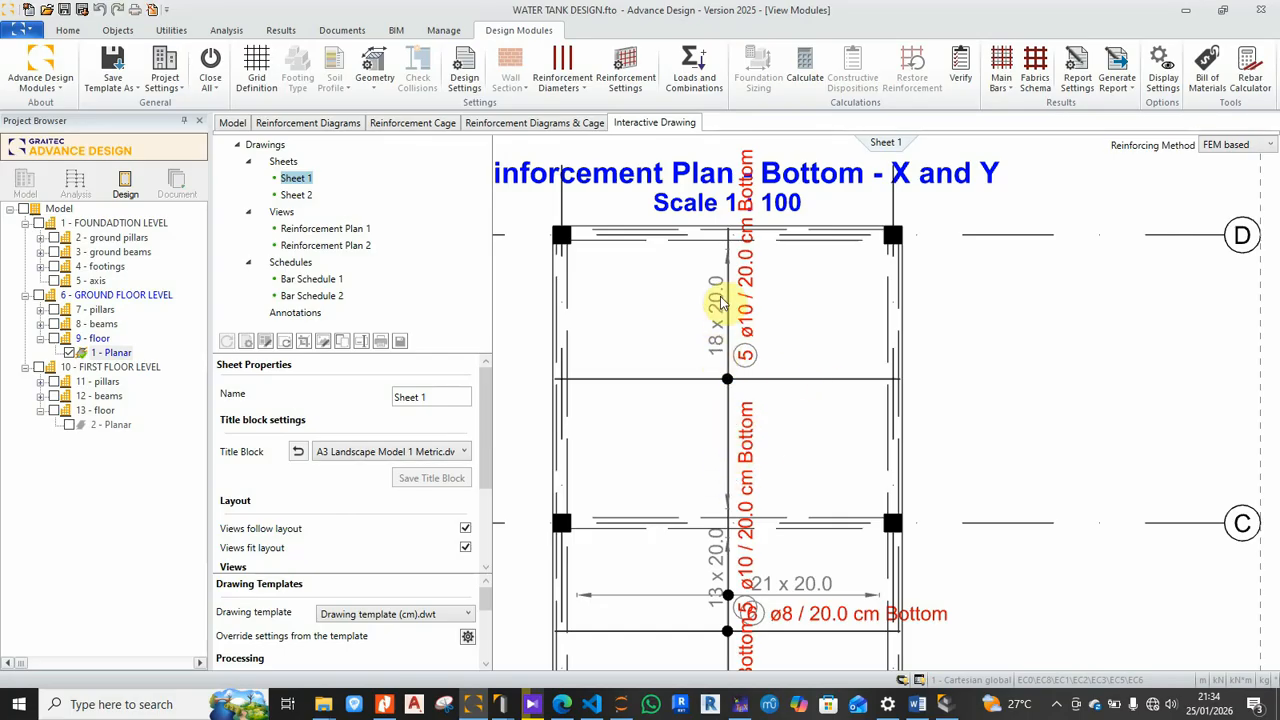
middle_click_drag(768, 338, 762, 367)
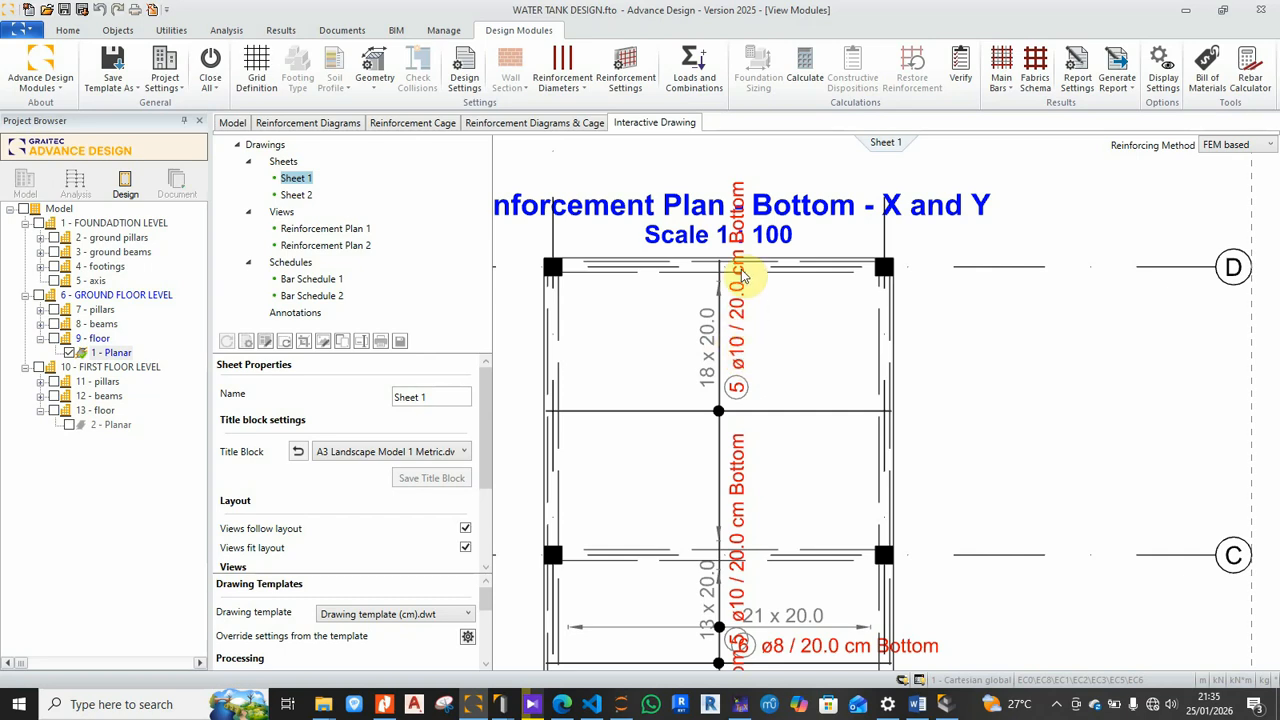
scroll(748, 403, "down", 3)
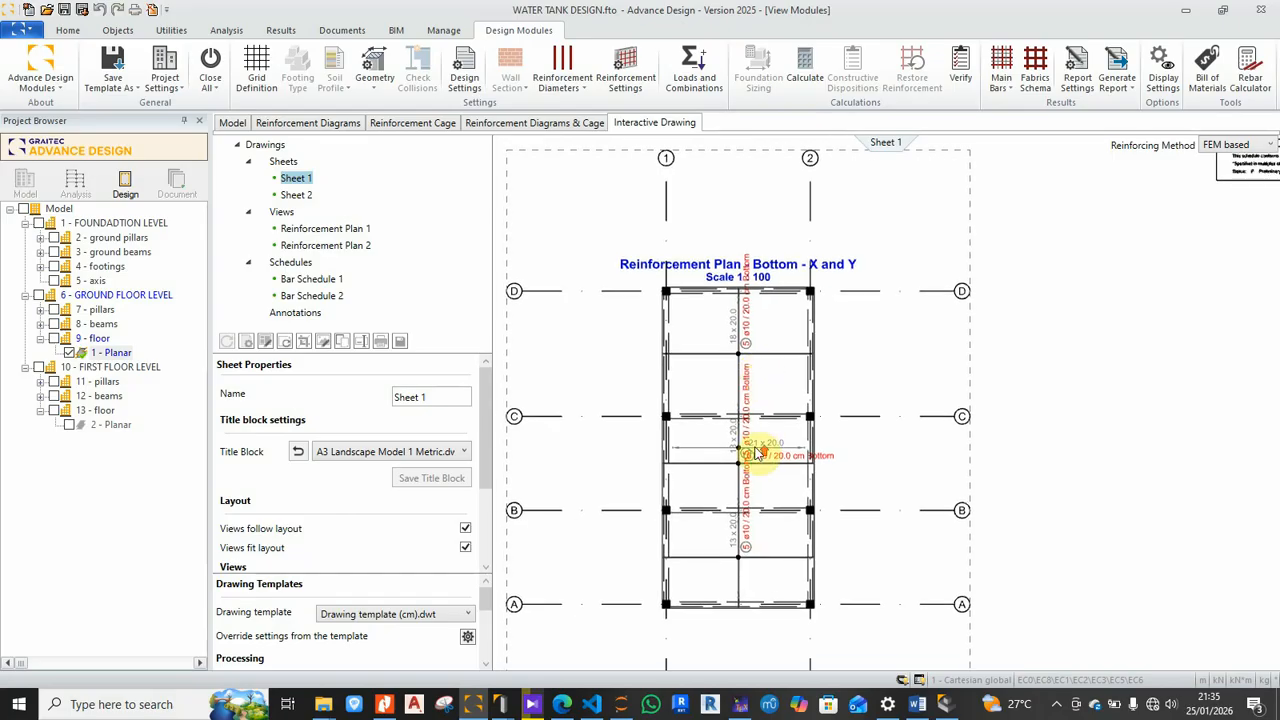
scroll(757, 447, "up", 3)
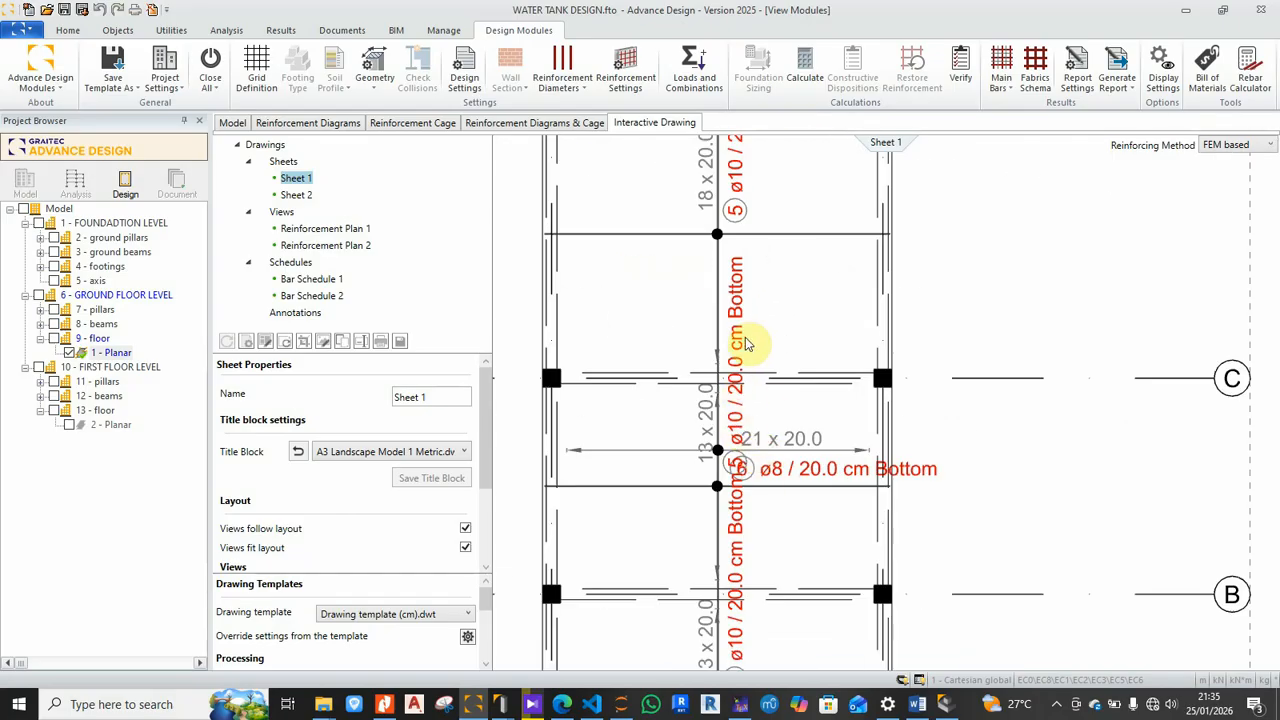
mouse_move(771, 537)
middle_mouse_down()
mouse_move(791, 500)
mouse_move(808, 374)
middle_mouse_up()
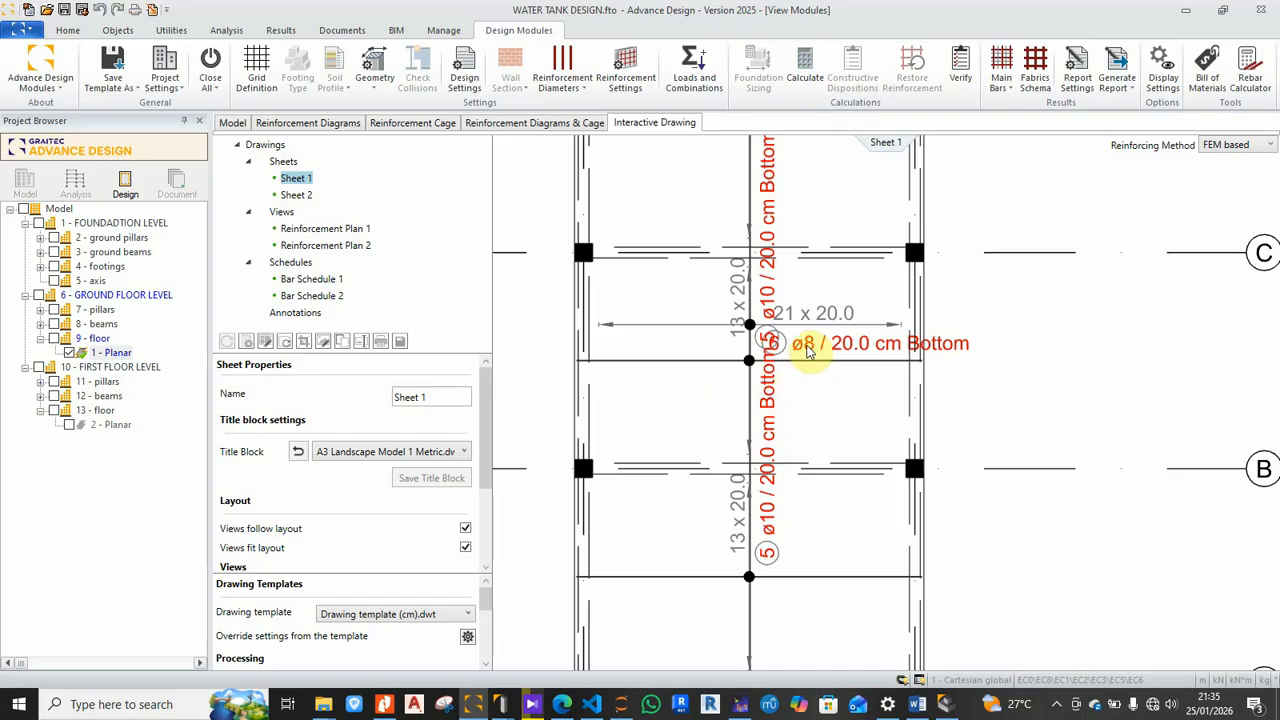
scroll(808, 349, "up", 6)
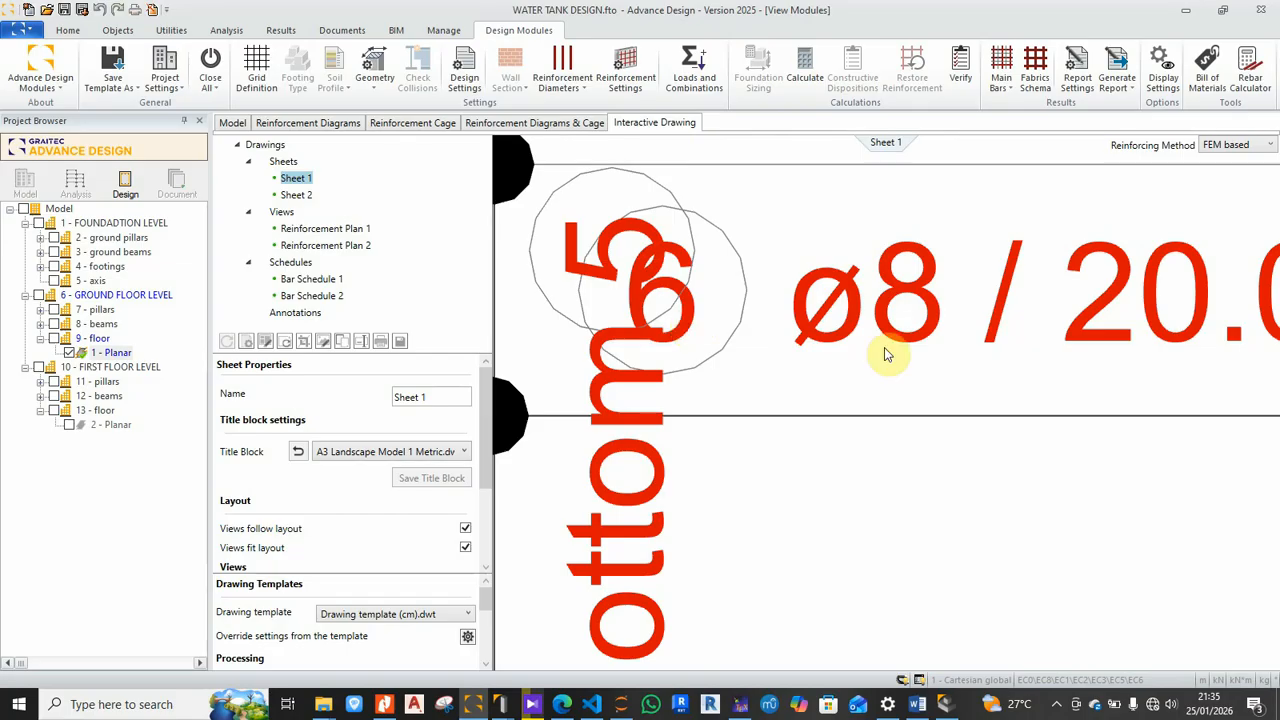
scroll(884, 349, "down", 5)
scroll(886, 351, "down", 2)
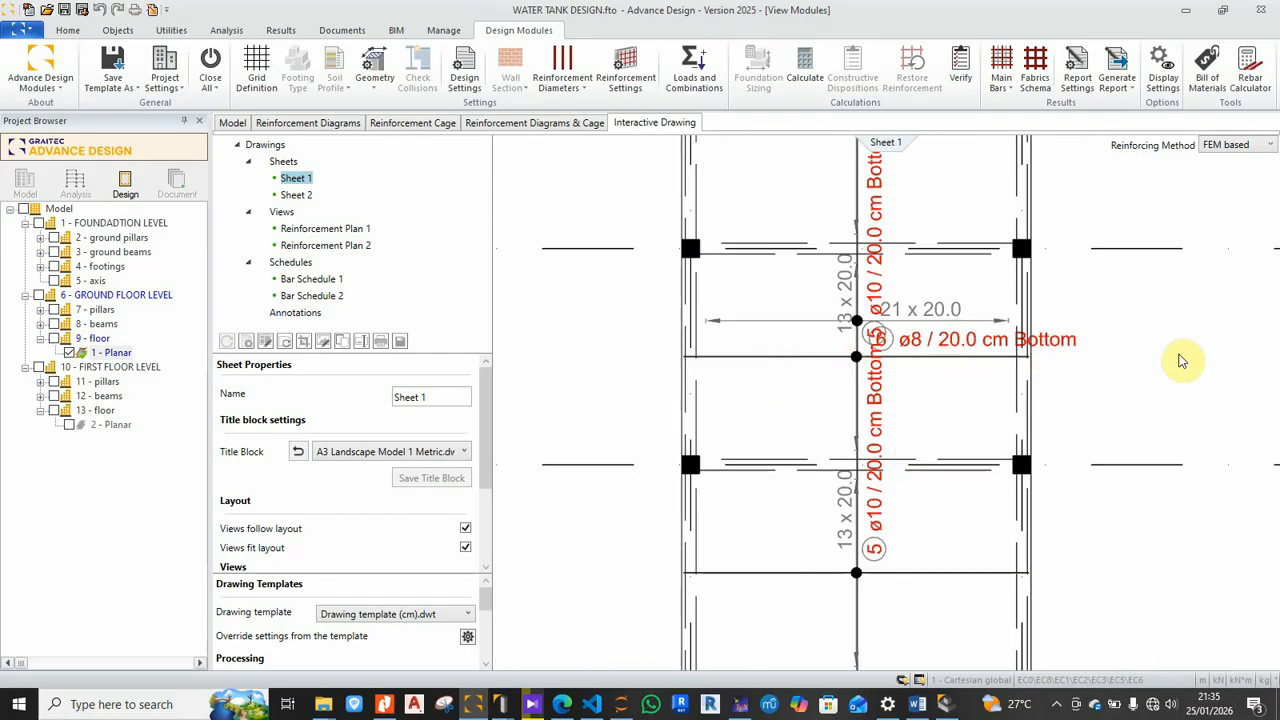
scroll(1003, 375, "down", 2)
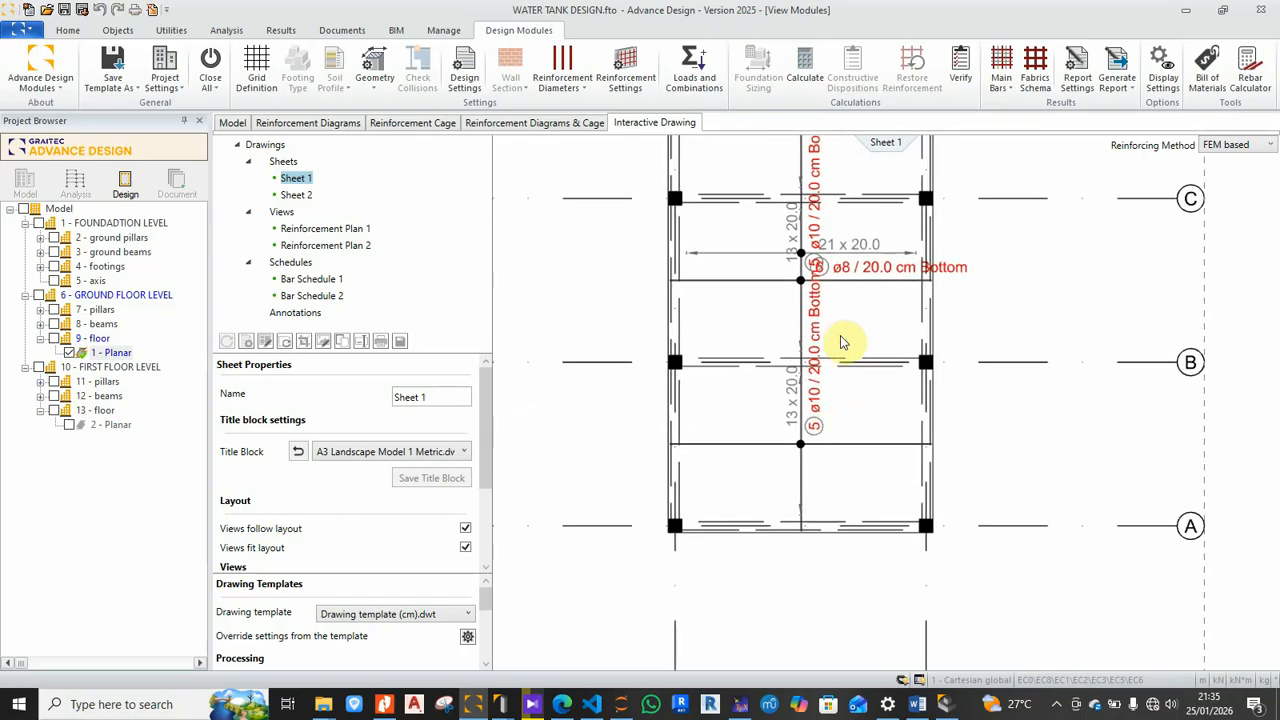
scroll(838, 410, "up", 3)
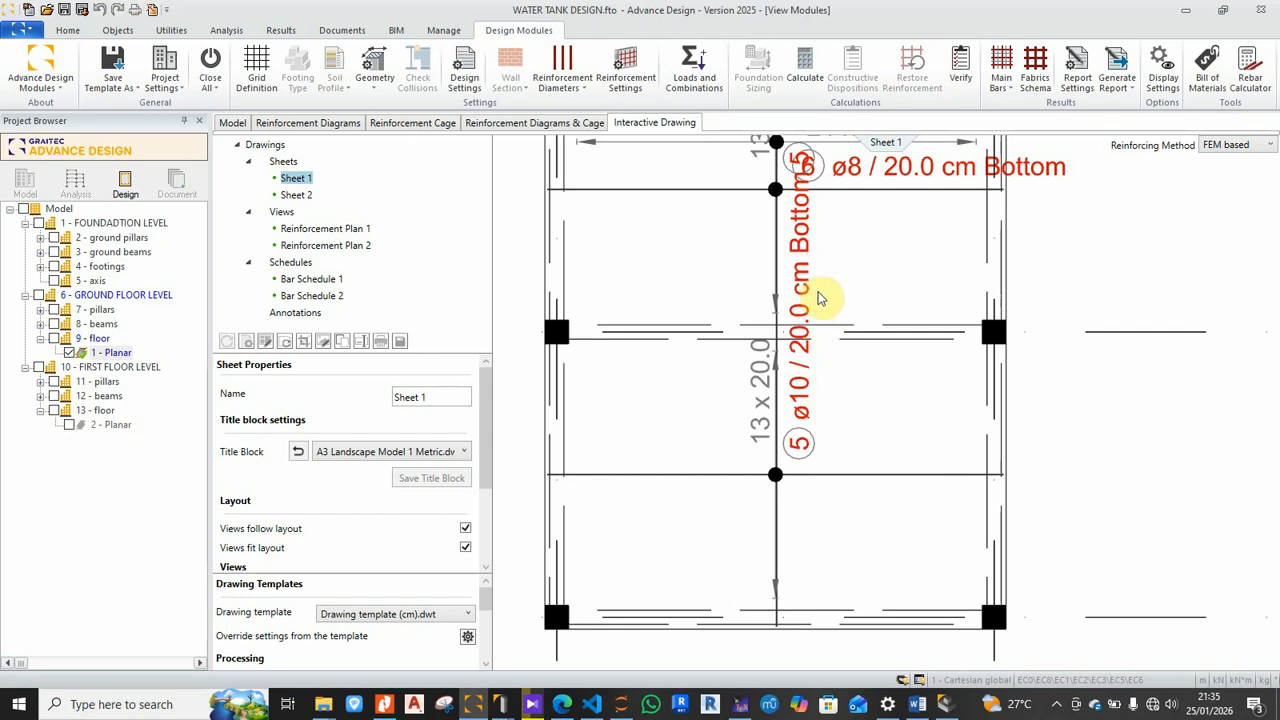
scroll(818, 297, "down", 5)
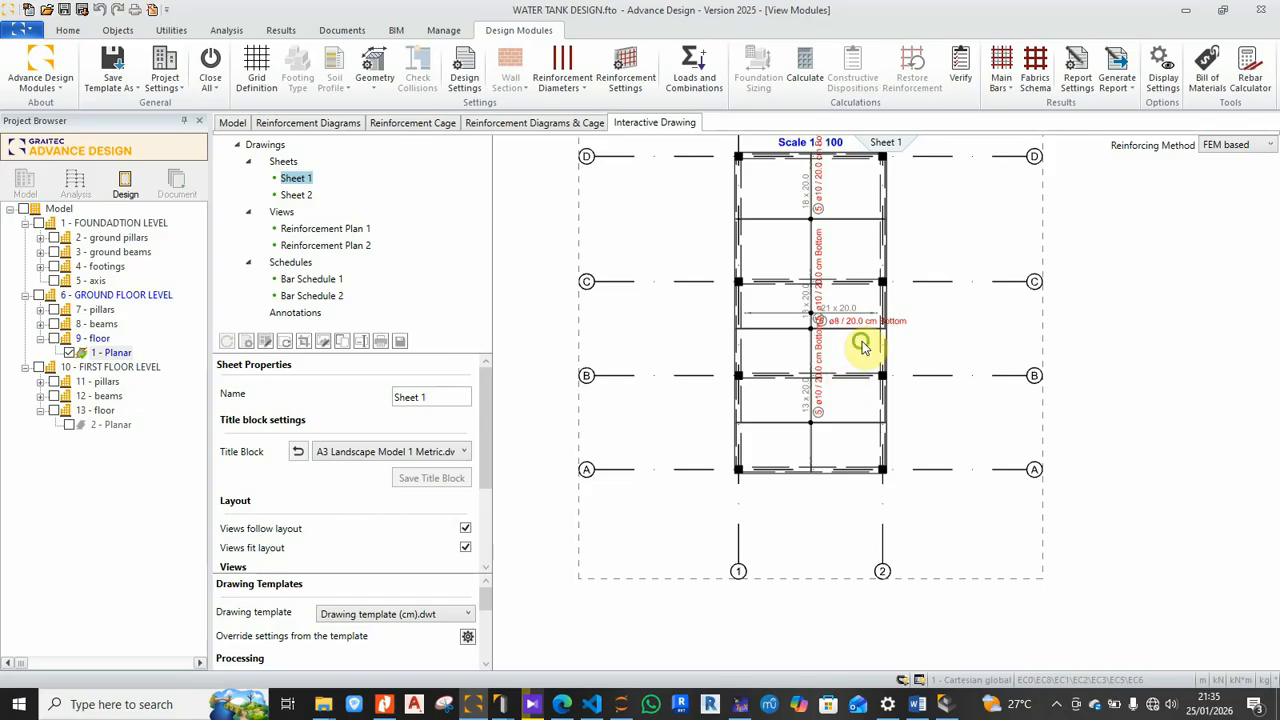
Step: Bring the bar schedule table into view and zoom in to check it
middle_click_drag(861, 348, 769, 443)
scroll(769, 443, "down", 3)
scroll(1100, 221, "up", 7)
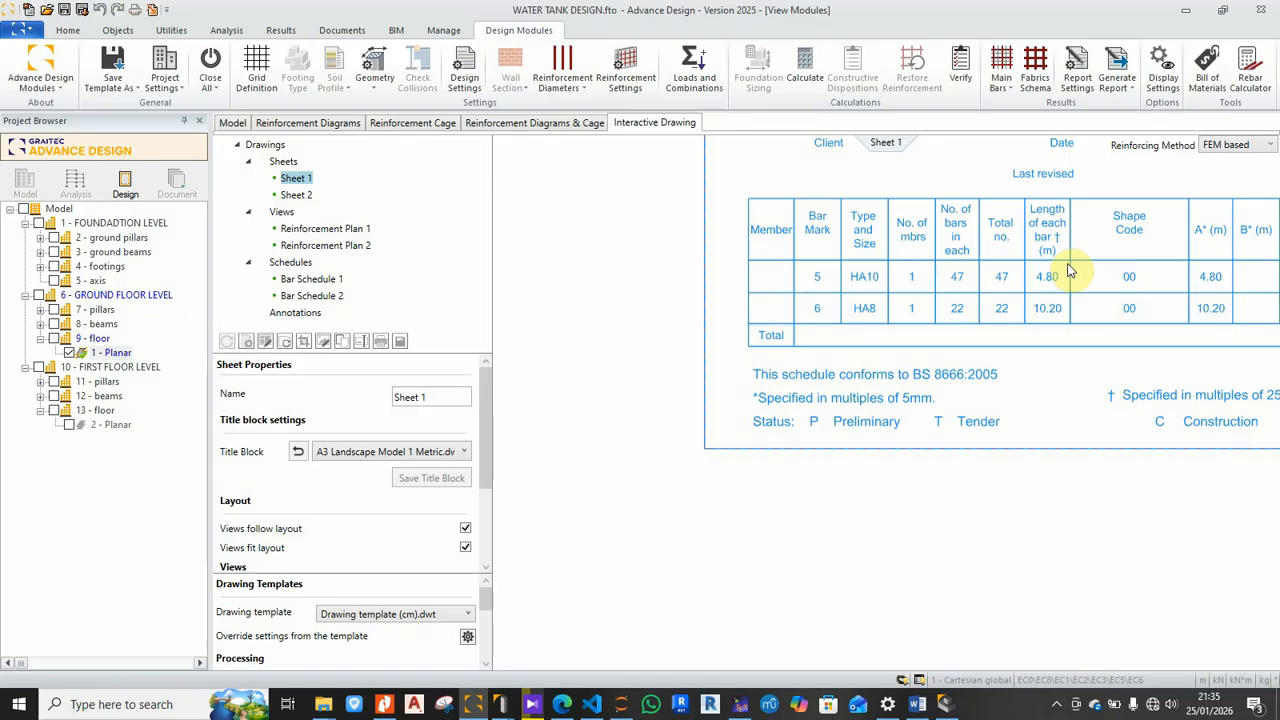
scroll(1068, 270, "down", 5)
scroll(909, 374, "up", 4)
scroll(716, 457, "up", 3)
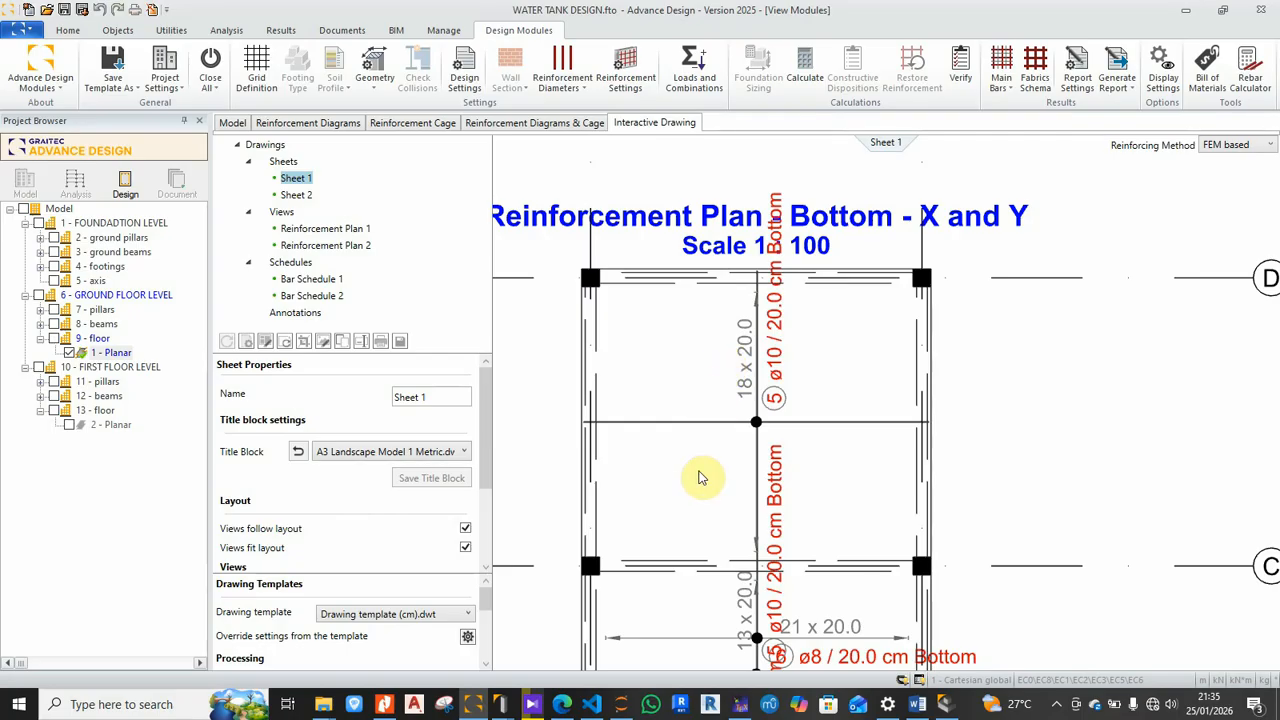
scroll(700, 390, "down", 2)
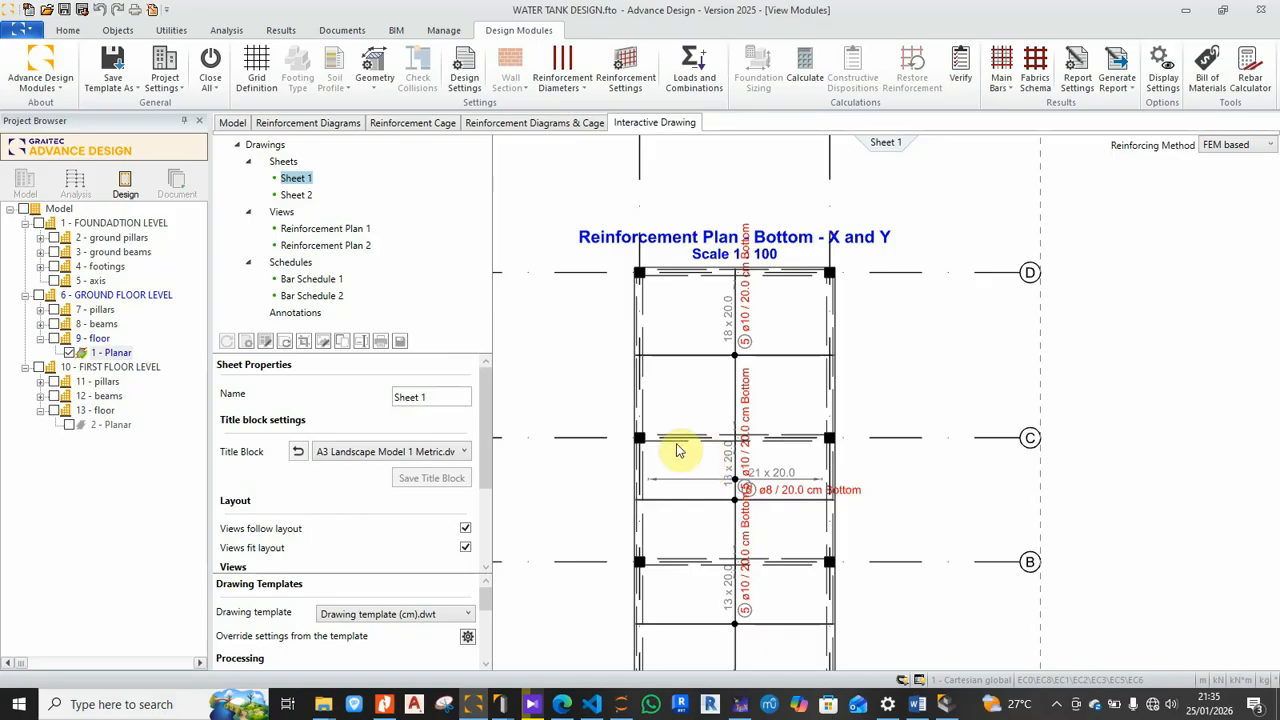
Step: Switch to the slab's reinforcement result diagrams
left_click(286, 121)
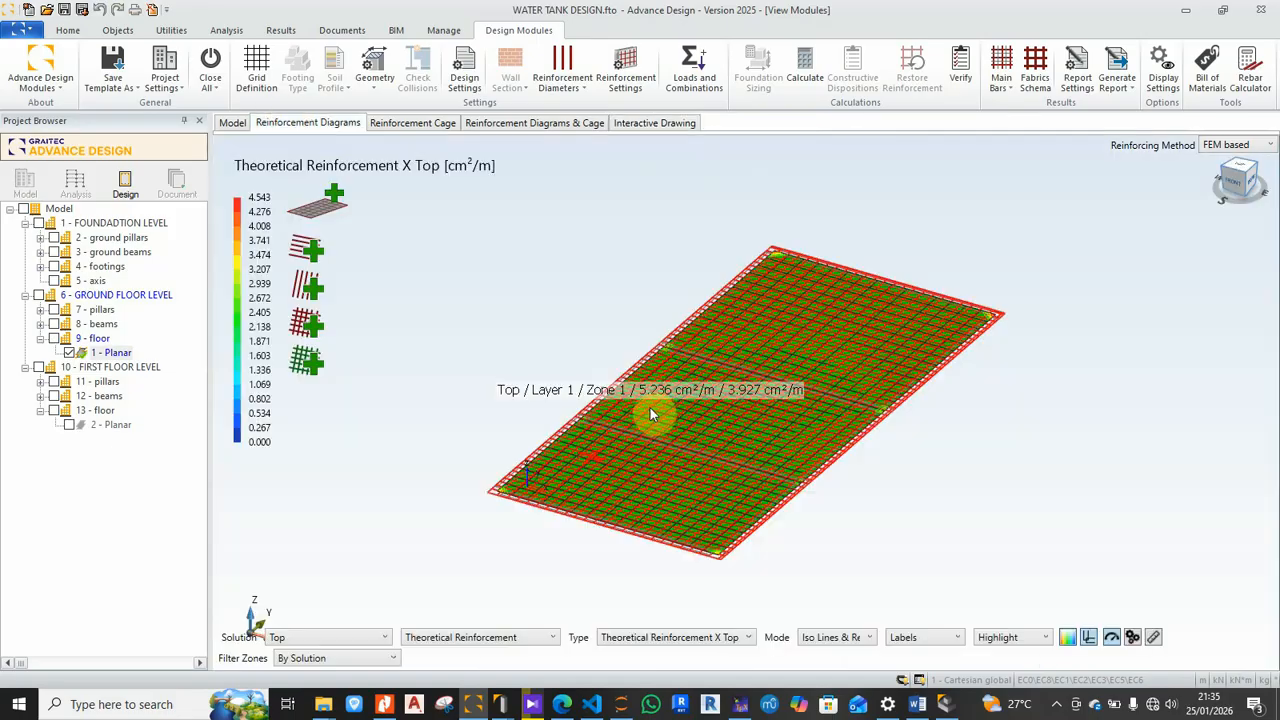
scroll(615, 478, "up", 3)
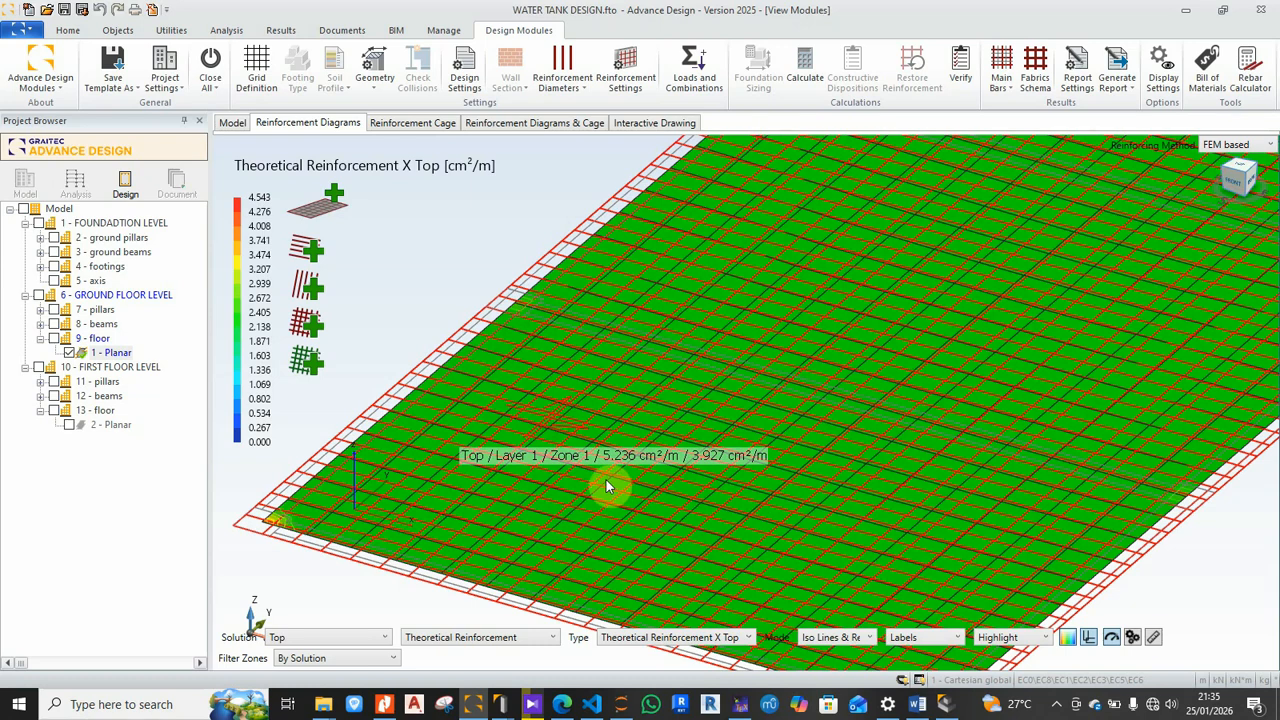
scroll(606, 480, "down", 1)
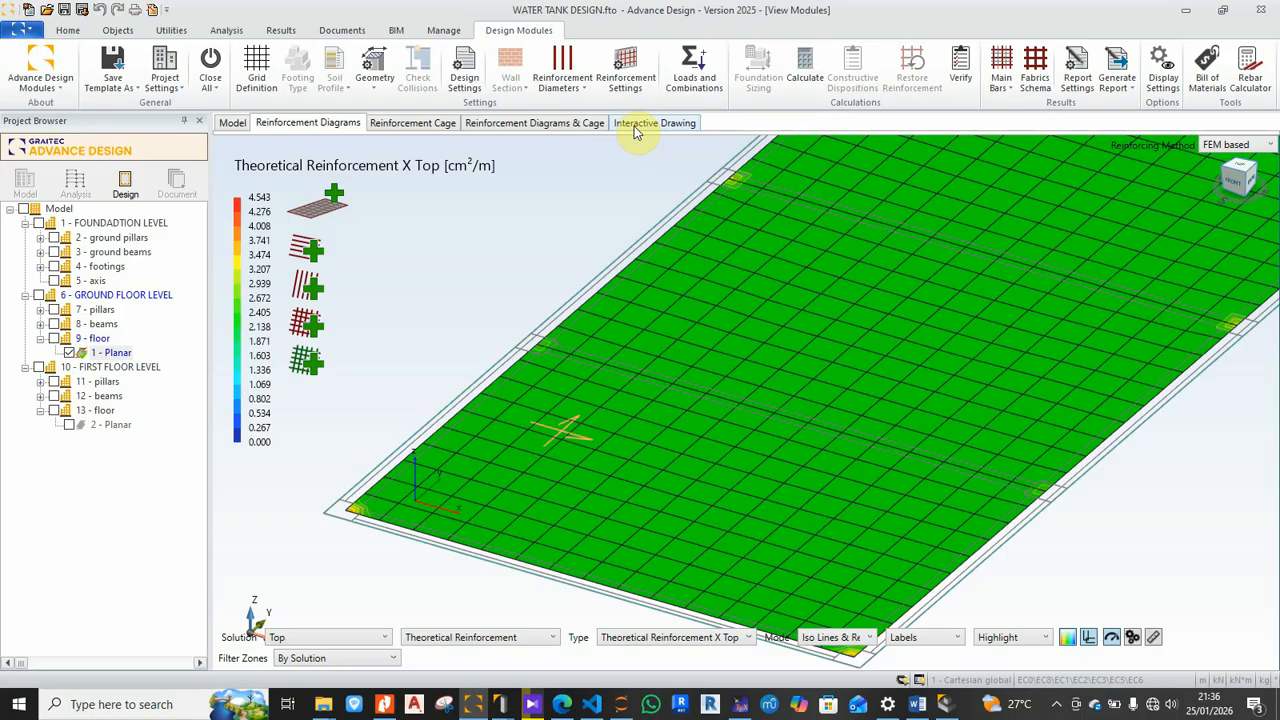
Step: View the slab's 3D rebar cage from the front, then orbit and zoom around it
left_click(409, 133)
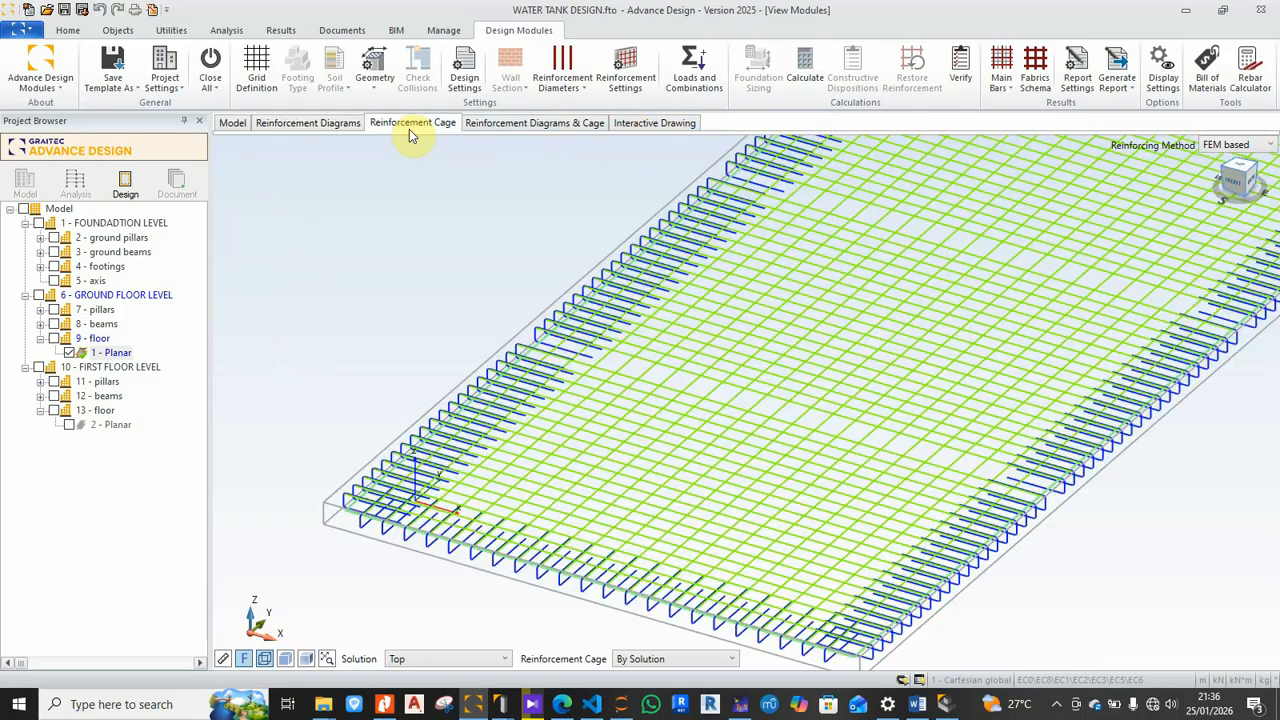
scroll(380, 570, "up", 4)
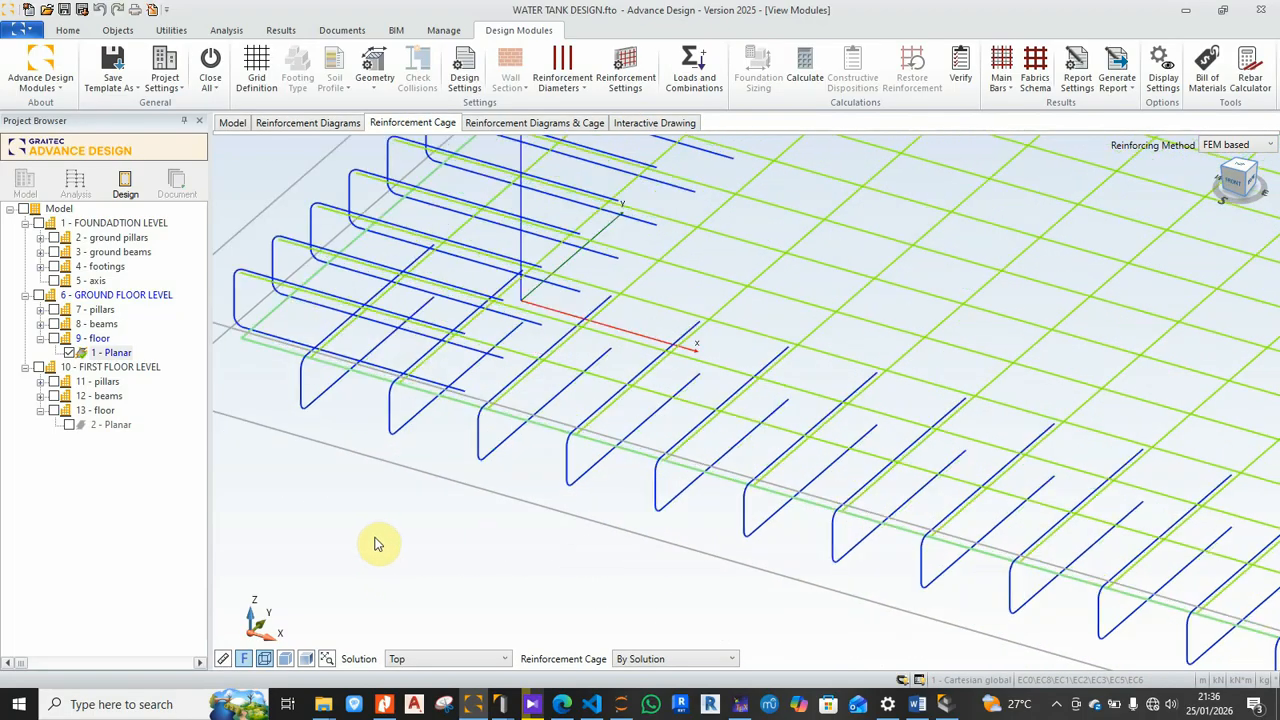
scroll(380, 540, "down", 2)
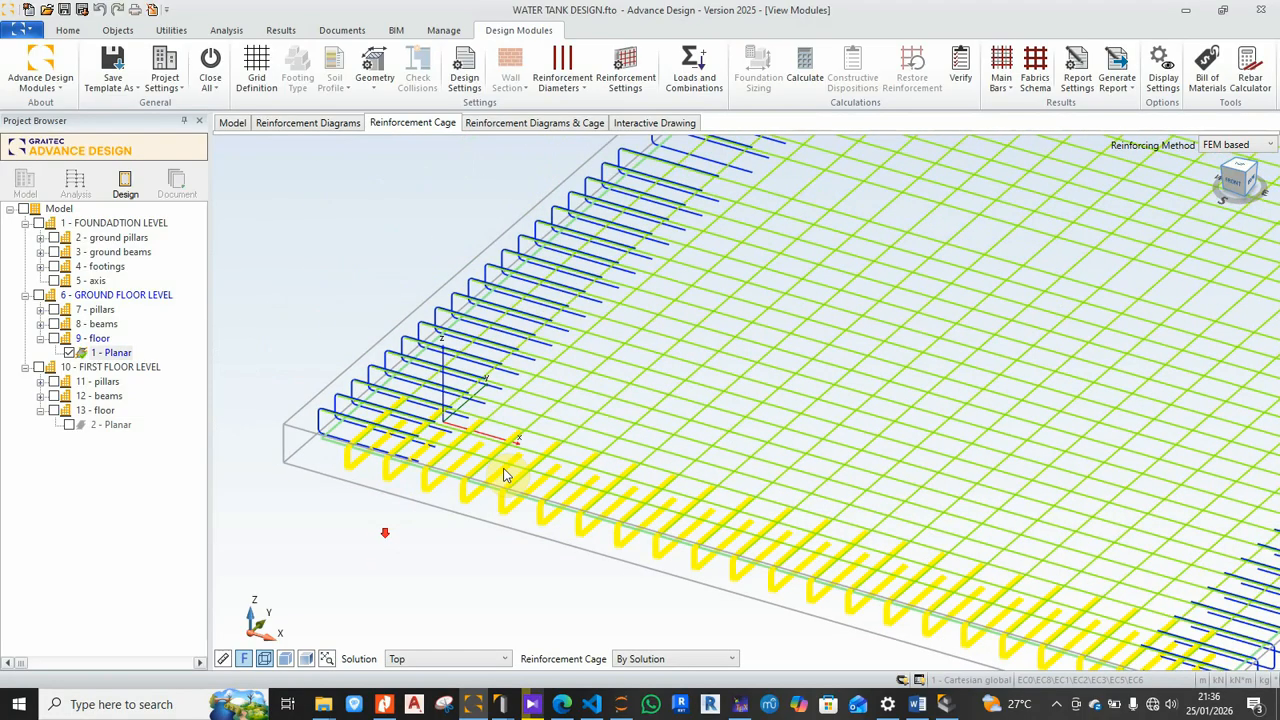
left_click(1232, 190)
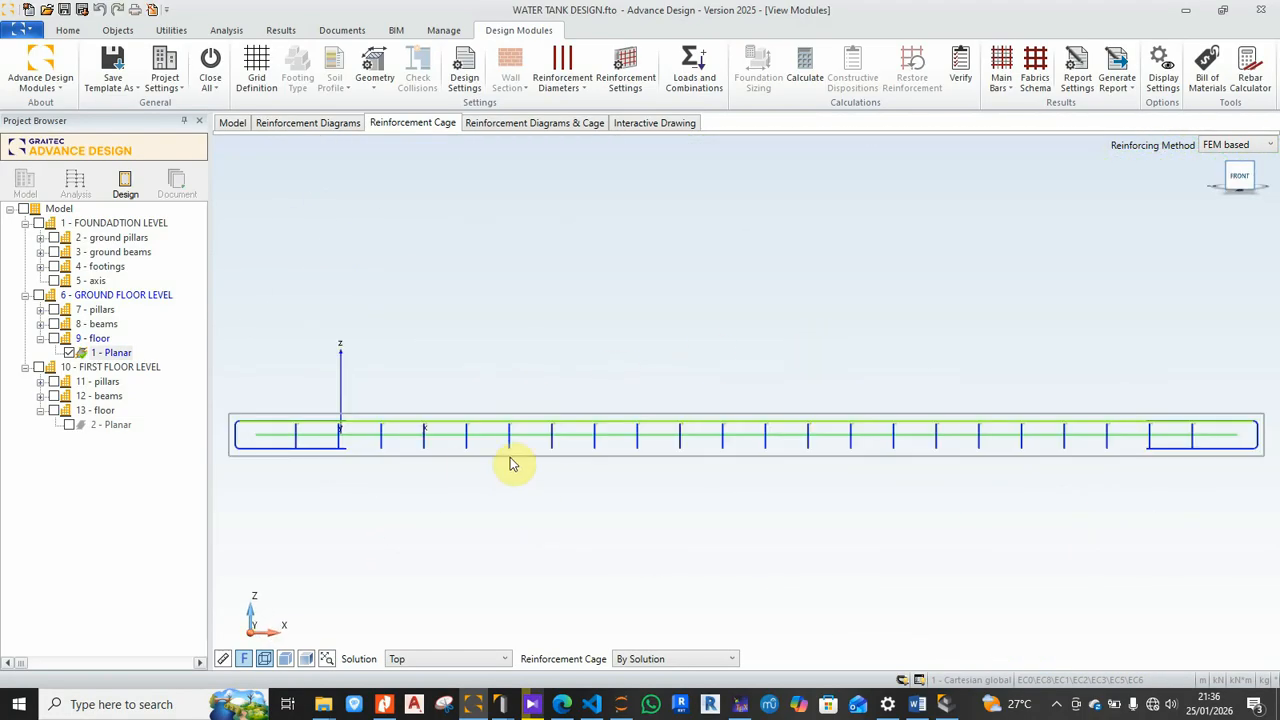
scroll(294, 466, "up", 3)
middle_click_drag(336, 470, 417, 484)
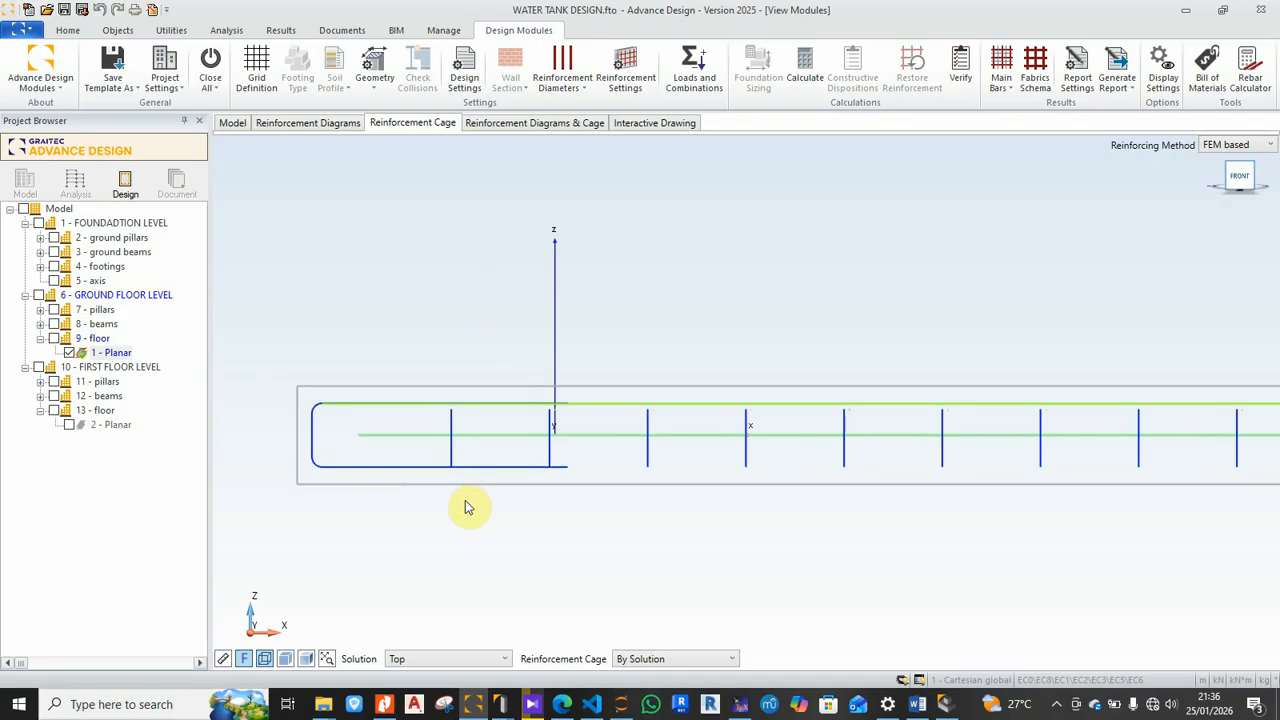
scroll(323, 463, "up", 2)
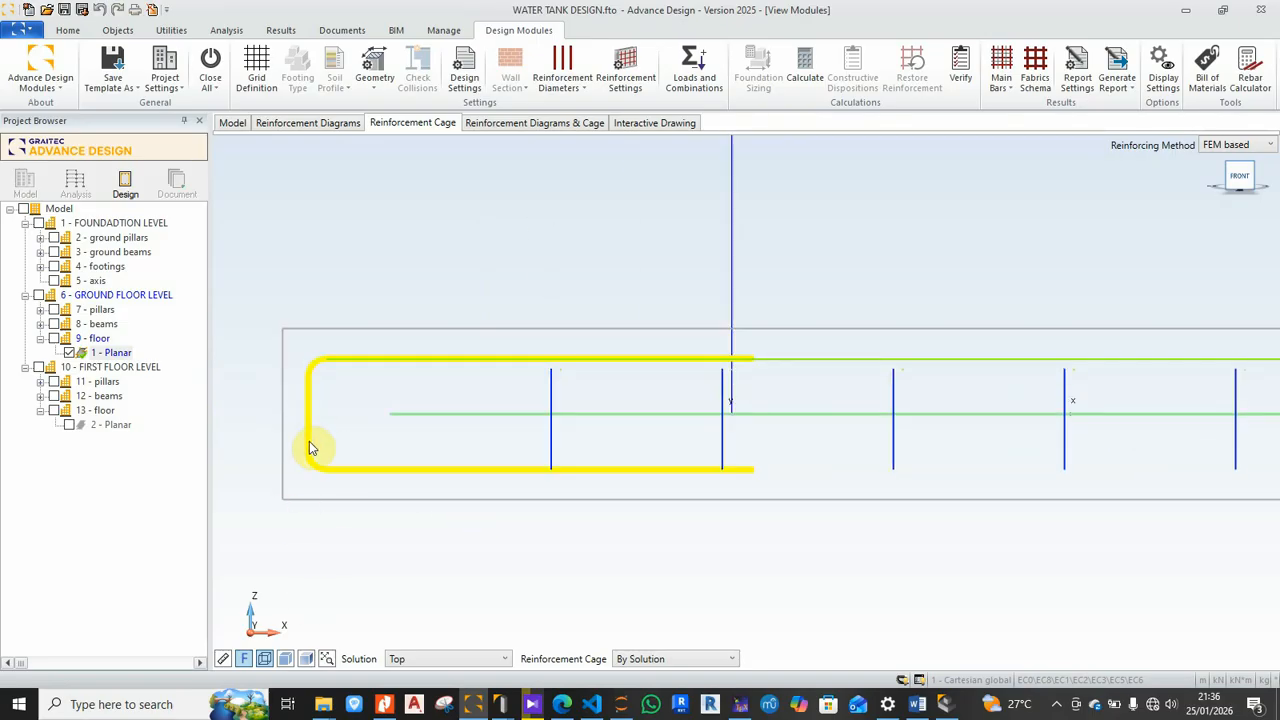
scroll(400, 490, "down", 3)
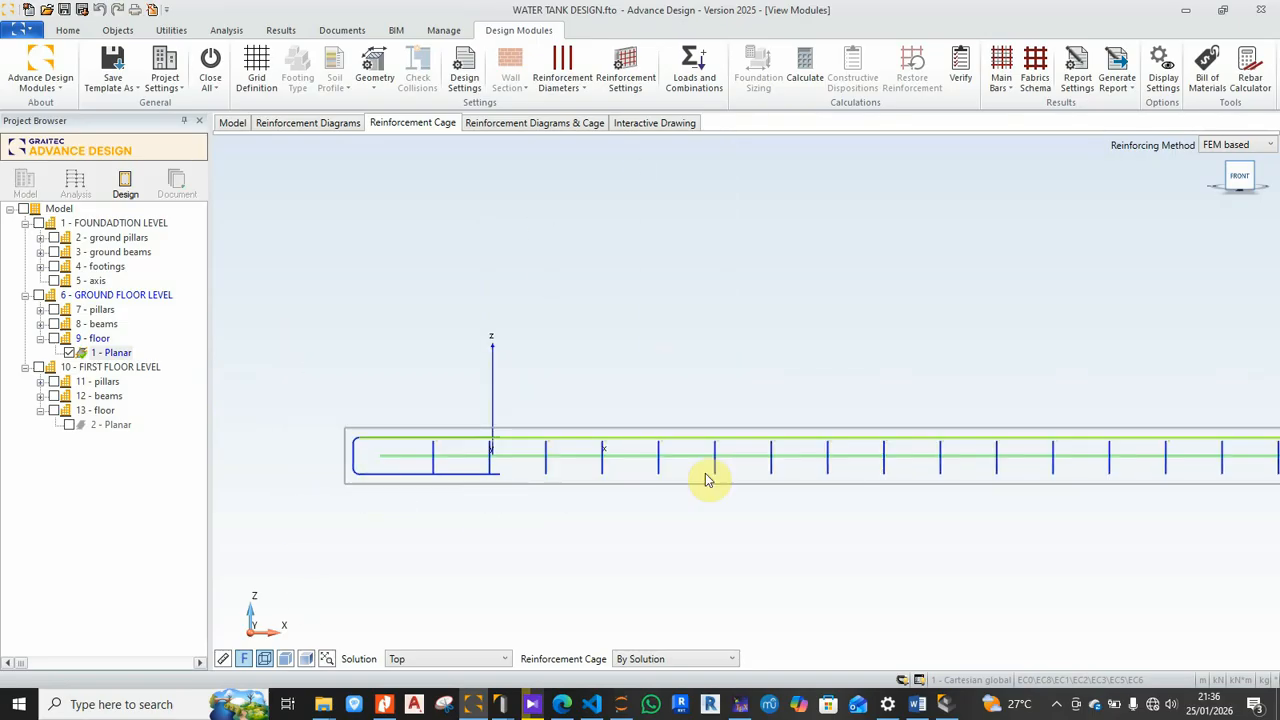
scroll(470, 460, "down", 3)
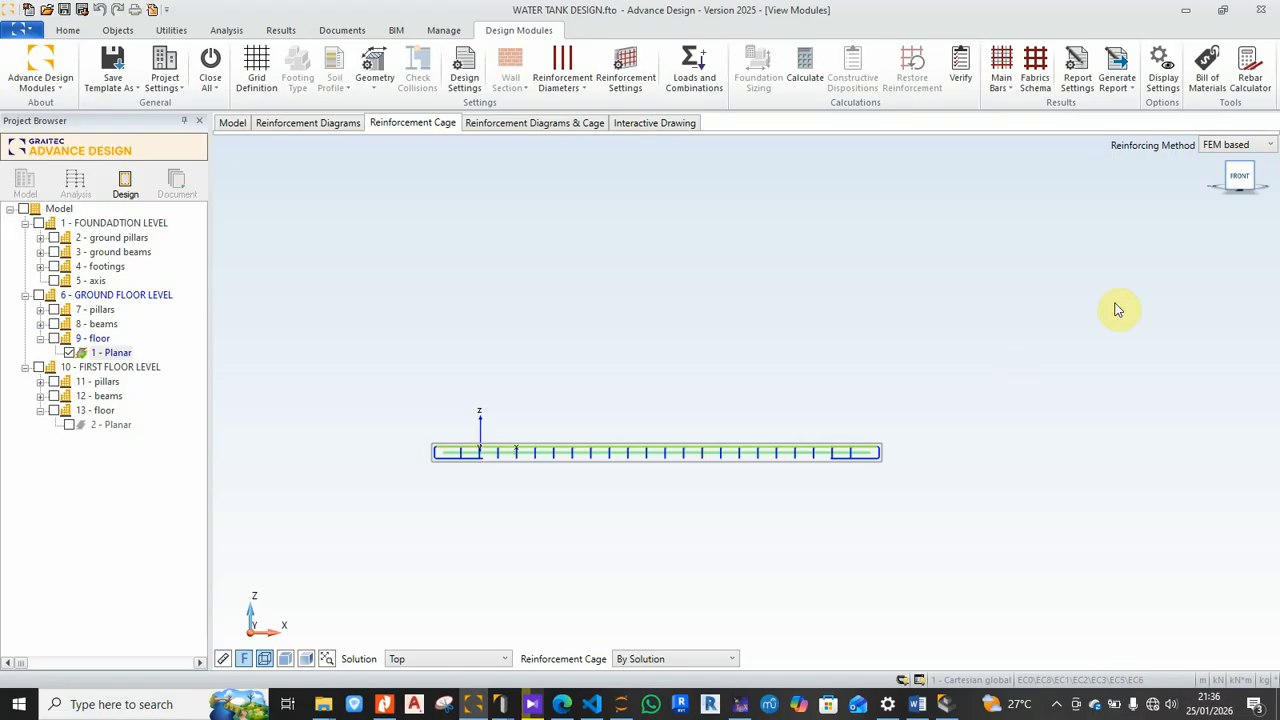
left_click_drag(1237, 179, 1221, 200)
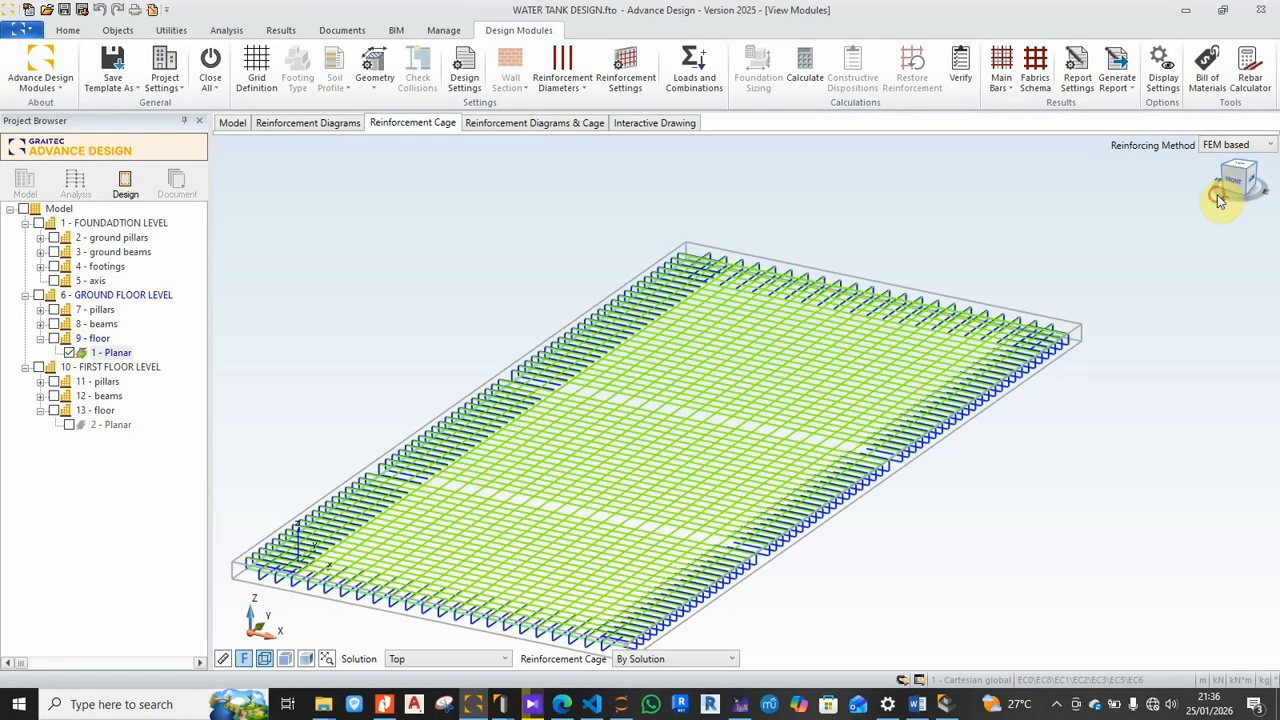
scroll(957, 386, "down", 3)
scroll(838, 470, "up", 4)
scroll(860, 515, "up", 3)
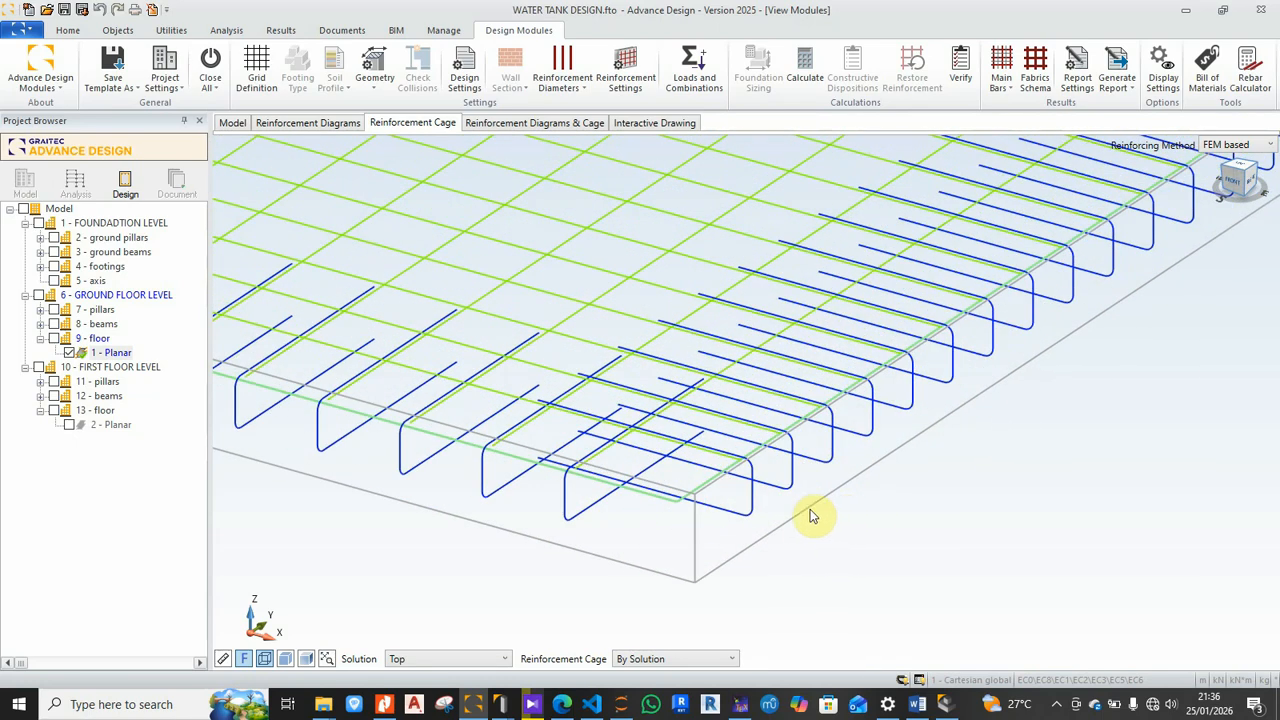
scroll(760, 550, "down", 4)
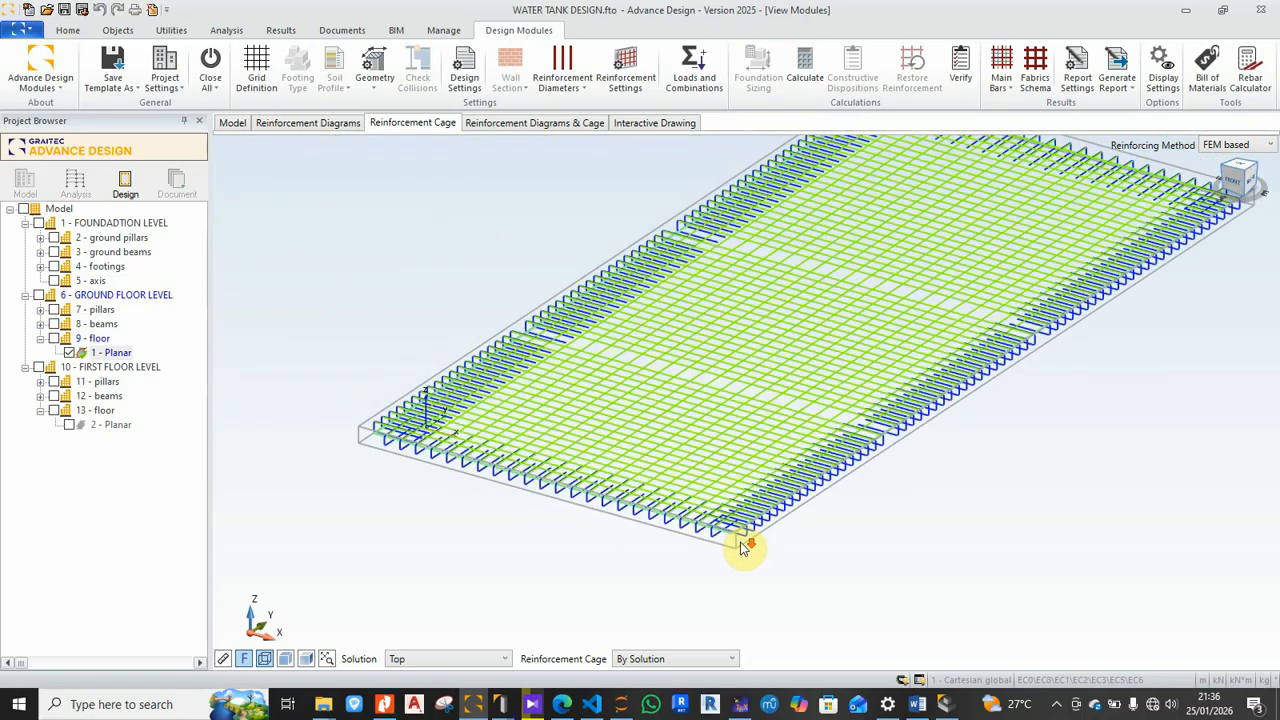
scroll(500, 472, "down", 3)
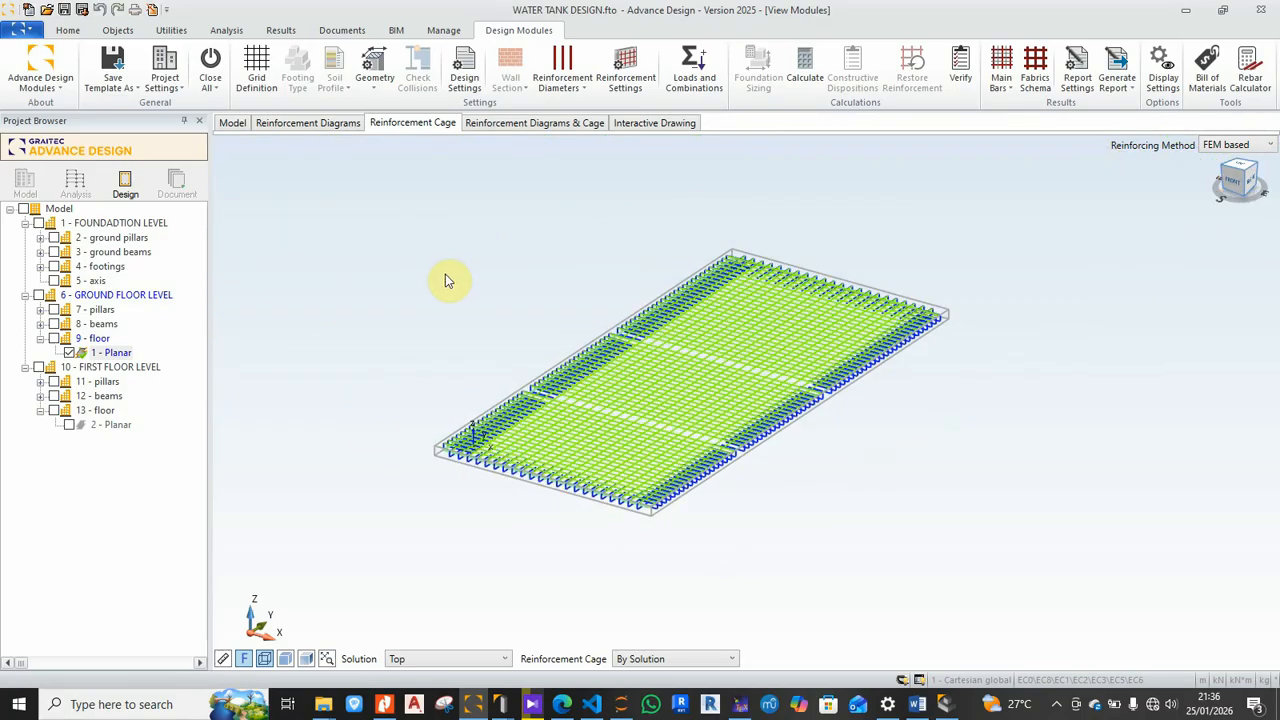
Step: Show the Theoretical Reinforcement X Top diagram (4.543 cm²/m) beside the cage
left_click(534, 123)
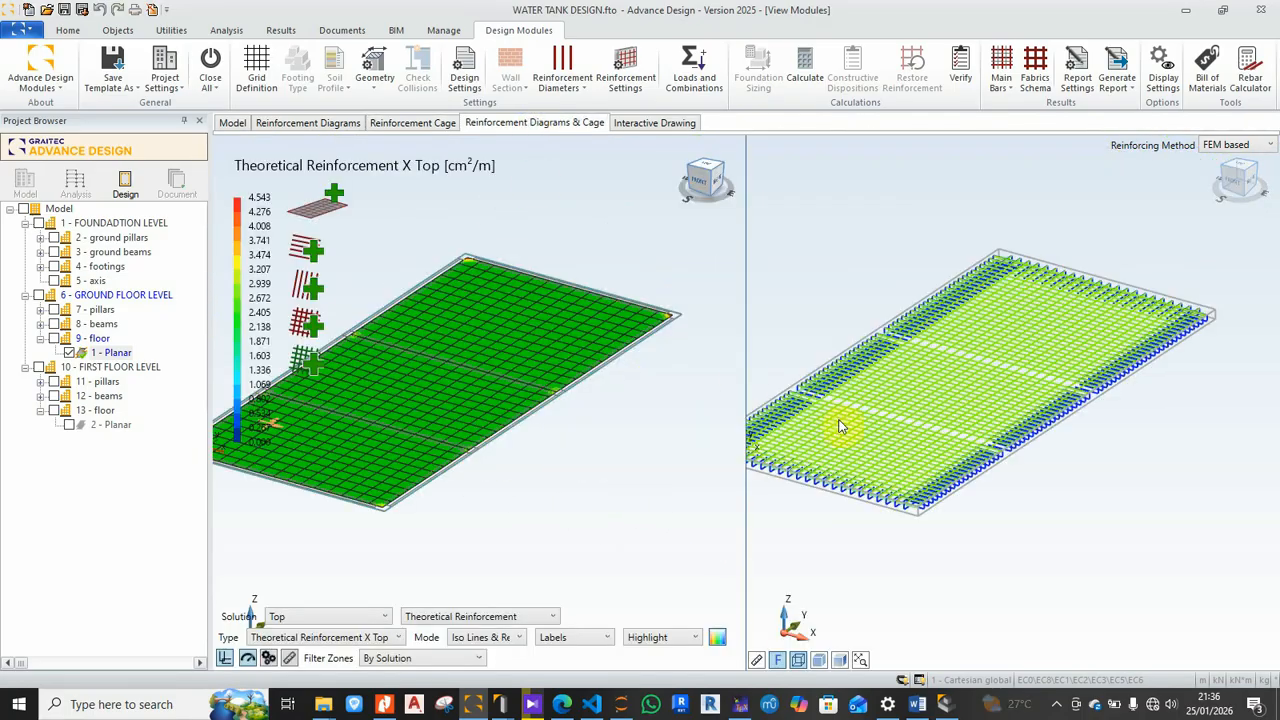
scroll(828, 500, "up", 3)
scroll(830, 500, "down", 4)
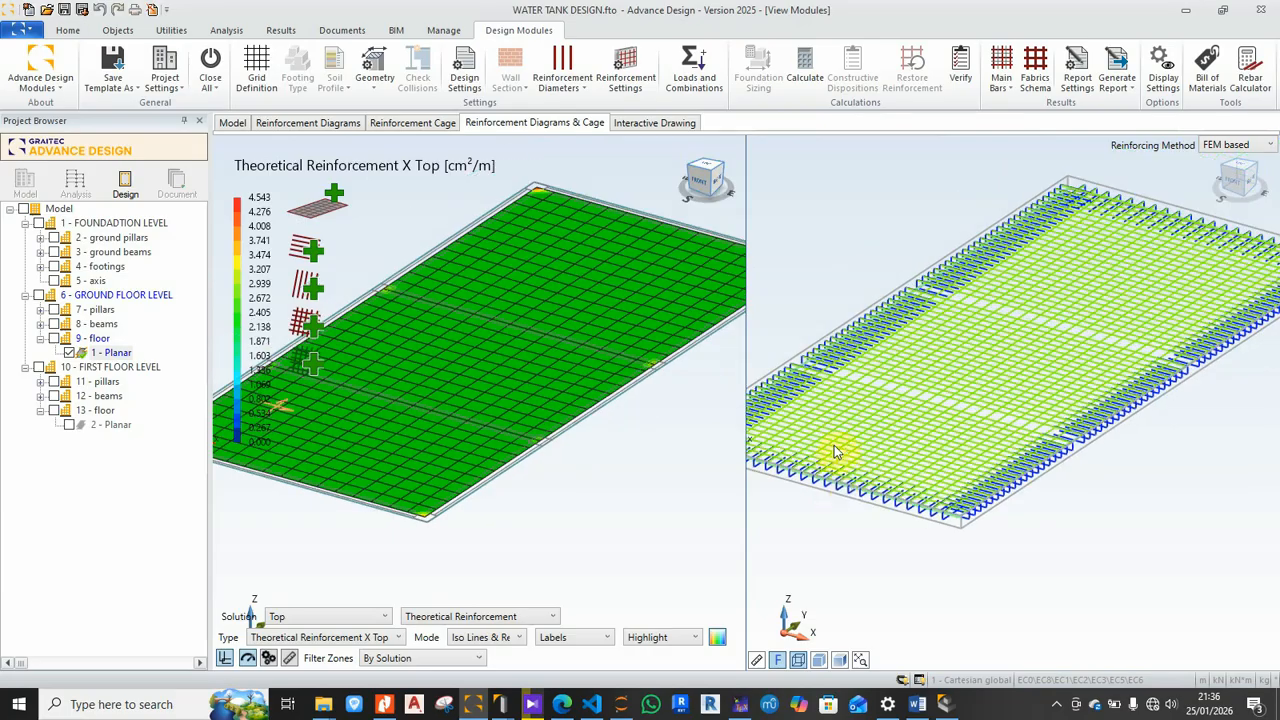
Step: Open Sheet 2 with the top reinforcement plan in Interactive Drawing
left_click(645, 123)
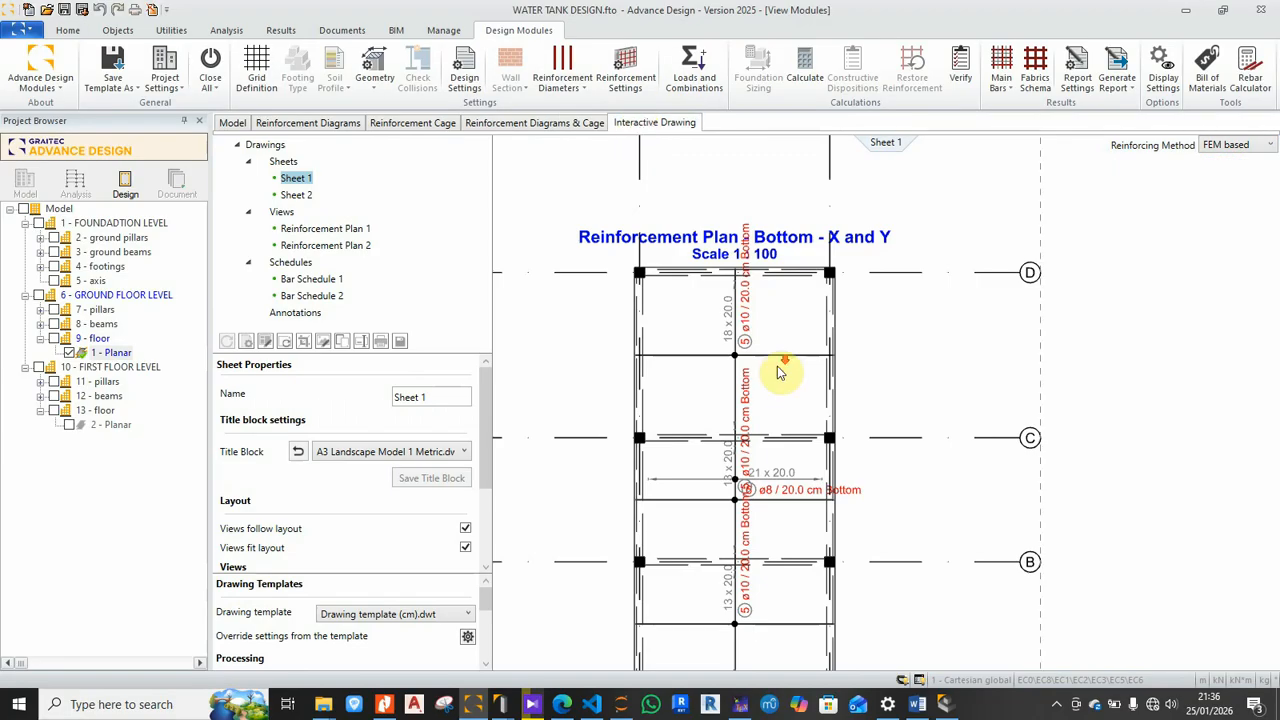
scroll(770, 485, "up", 3)
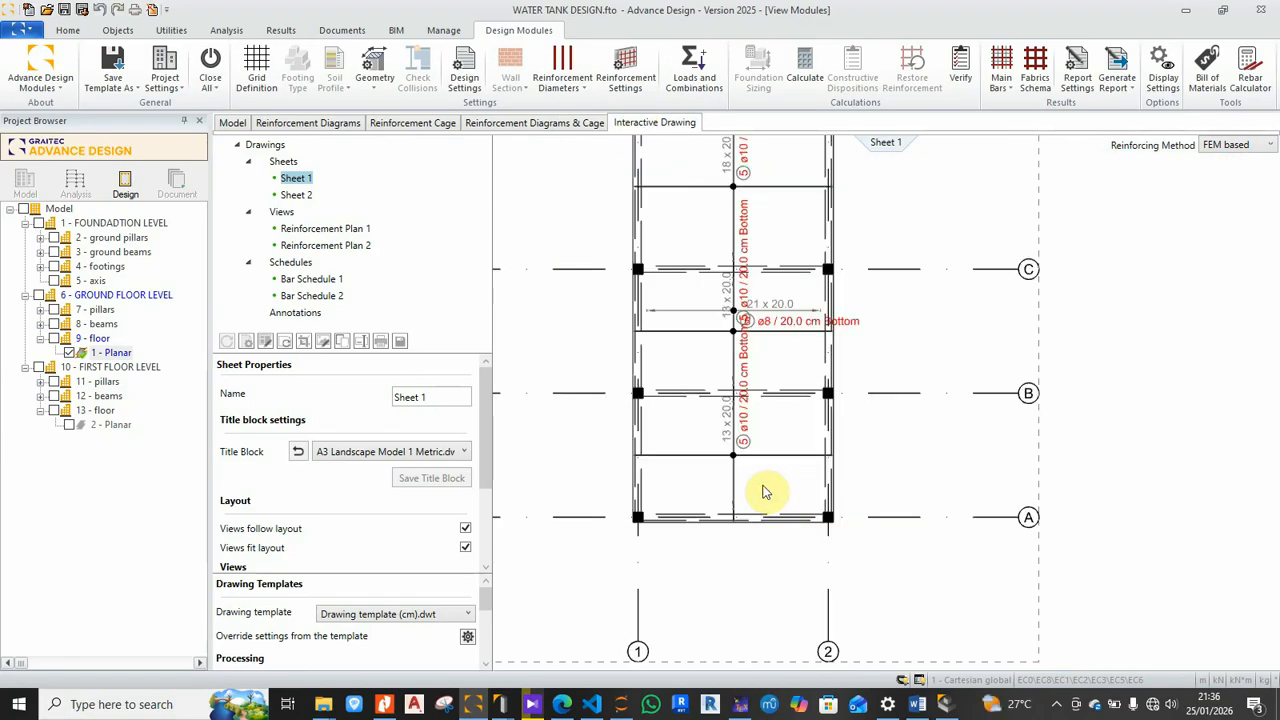
left_click(297, 197)
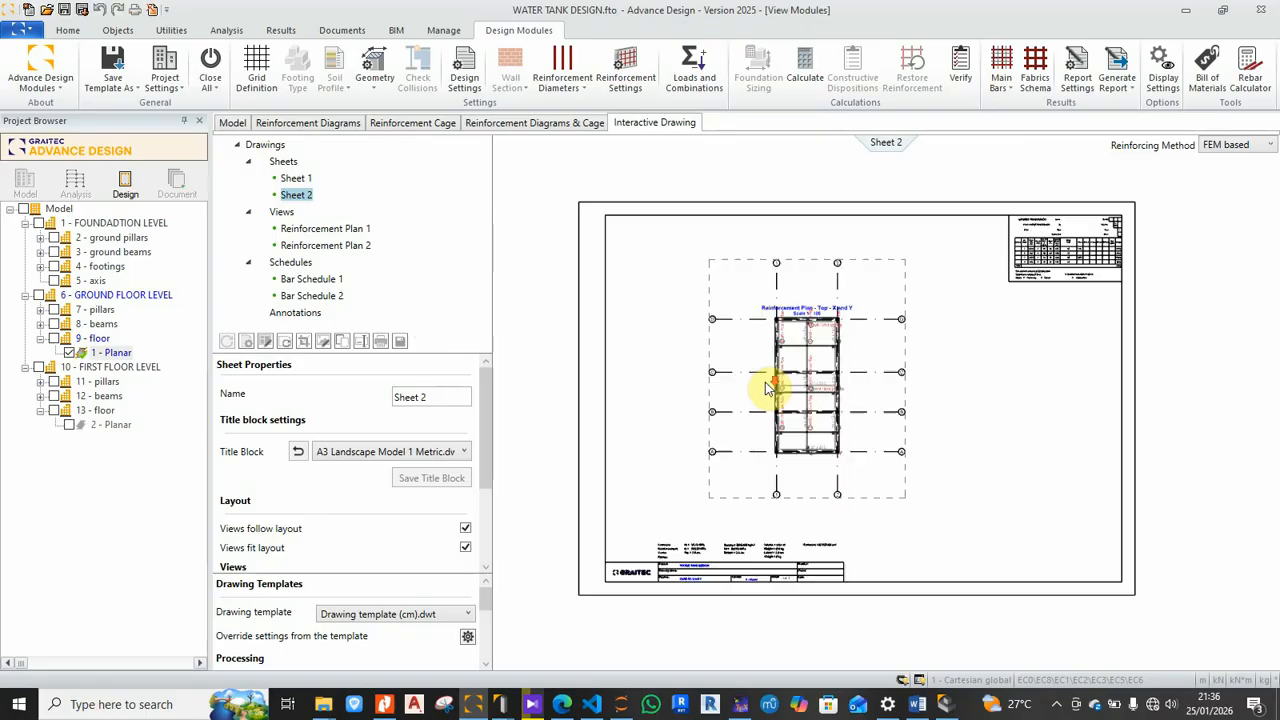
scroll(766, 385, "up", 3)
scroll(786, 448, "up", 4)
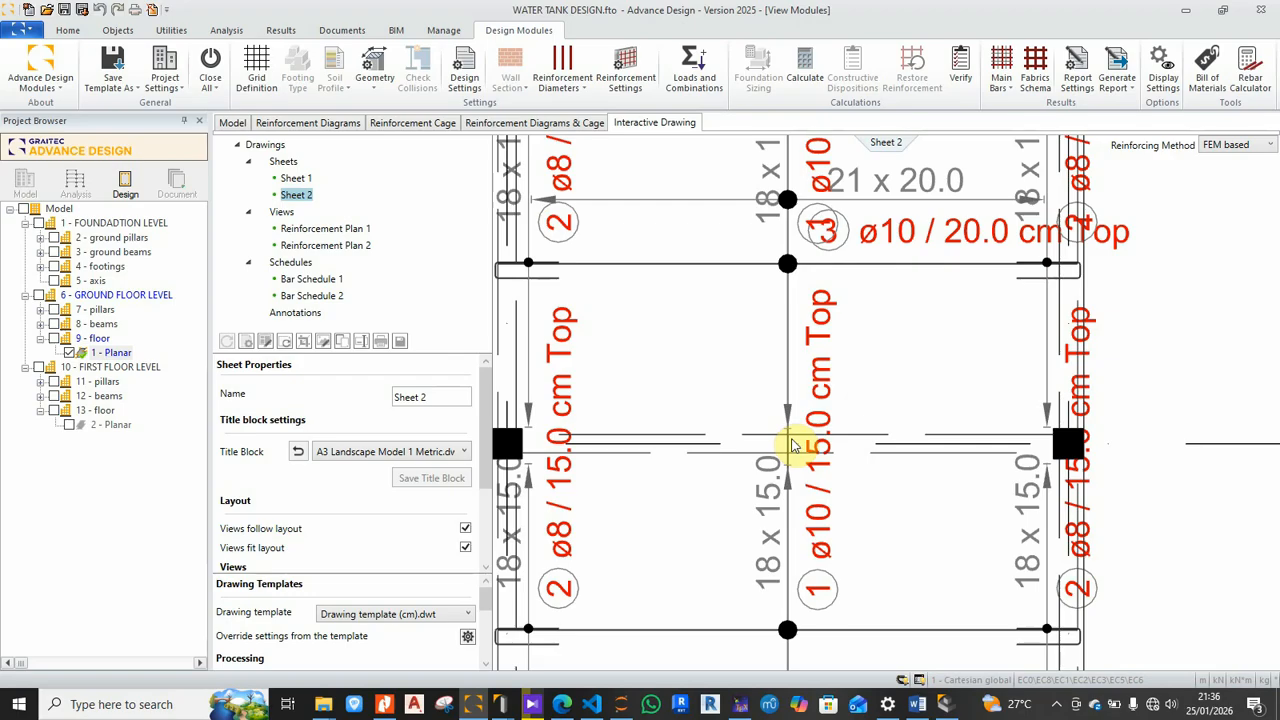
scroll(793, 446, "down", 1)
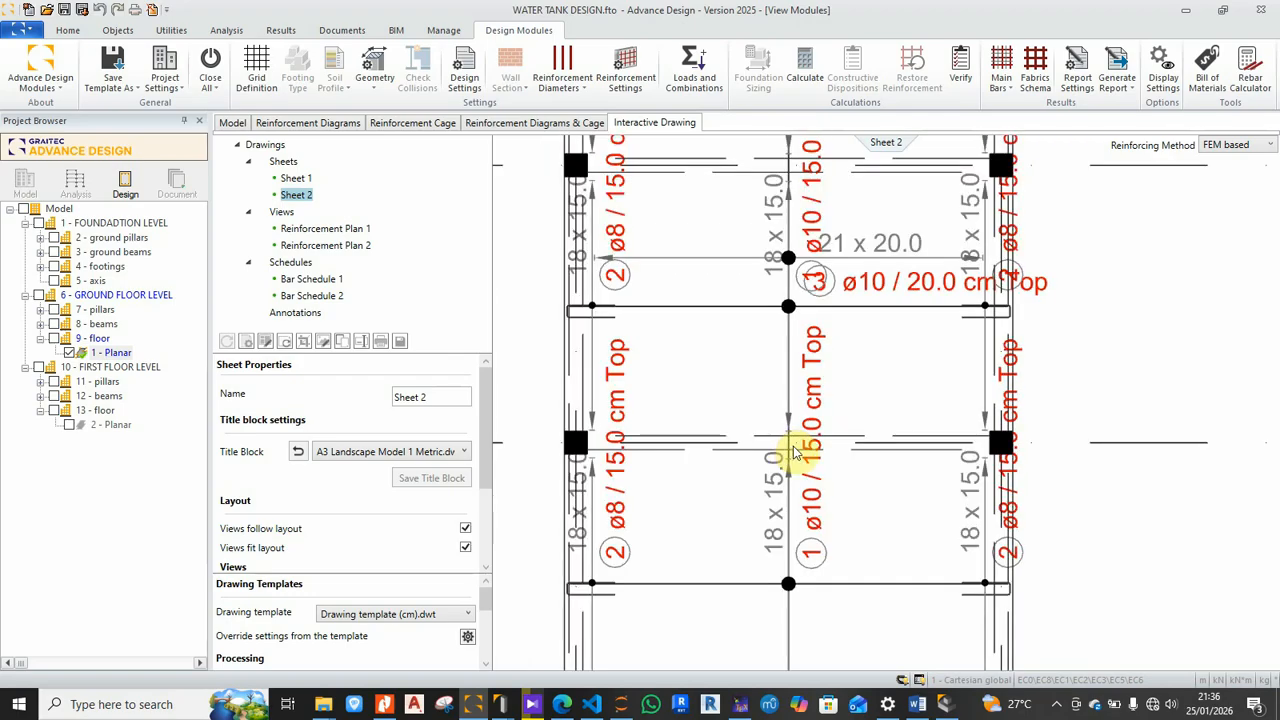
Step: Zoom and pan Sheet 2 to inspect the top bar labels
middle_click_drag(749, 457, 800, 394)
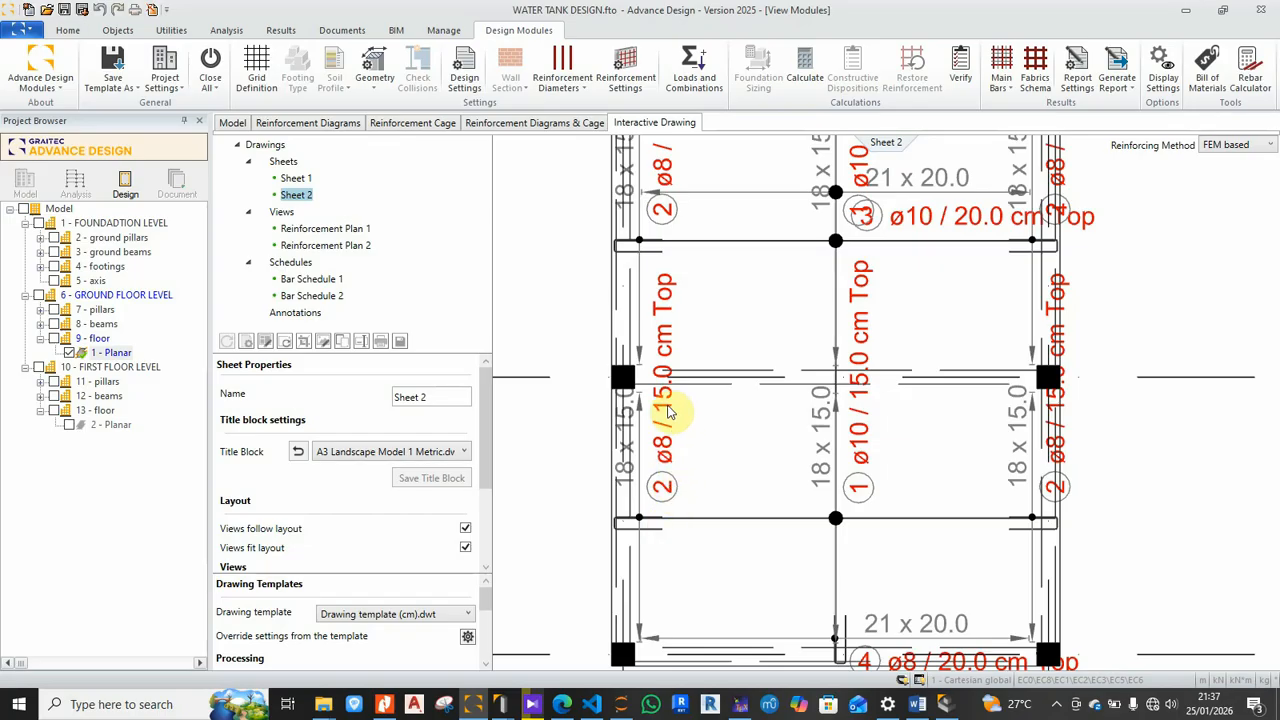
scroll(668, 412, "down", 2)
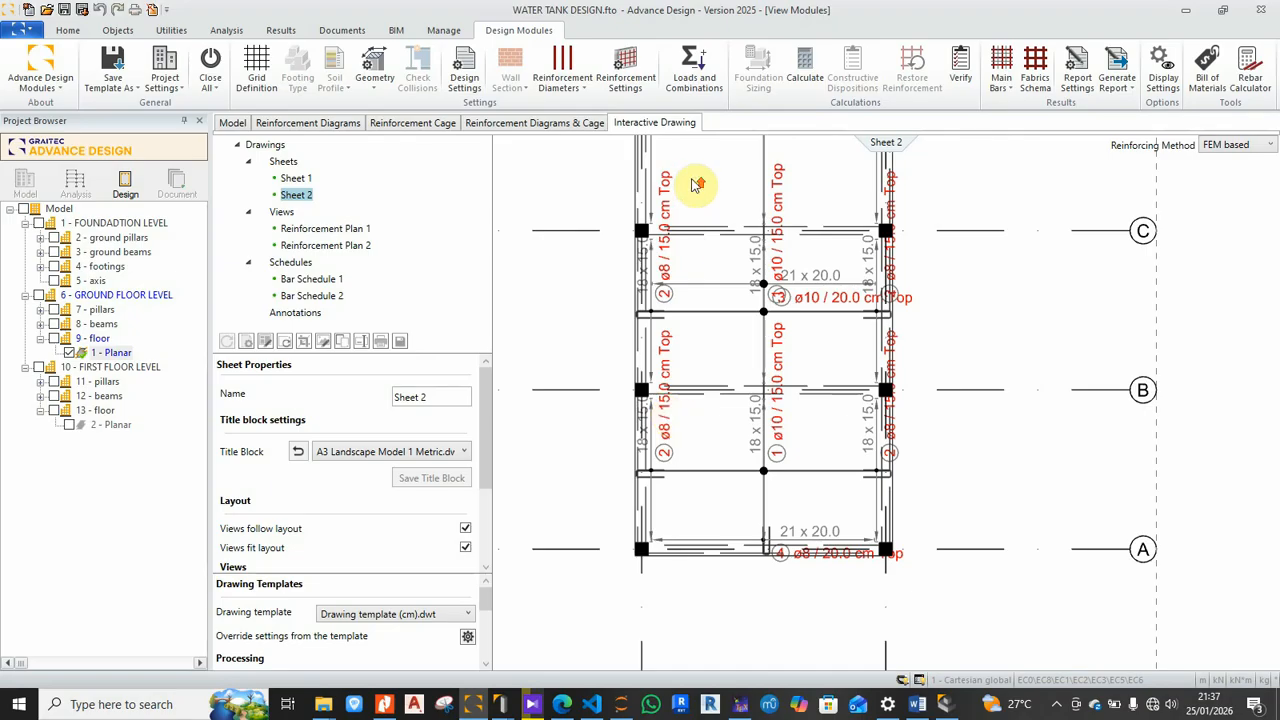
scroll(690, 192, "up", 2)
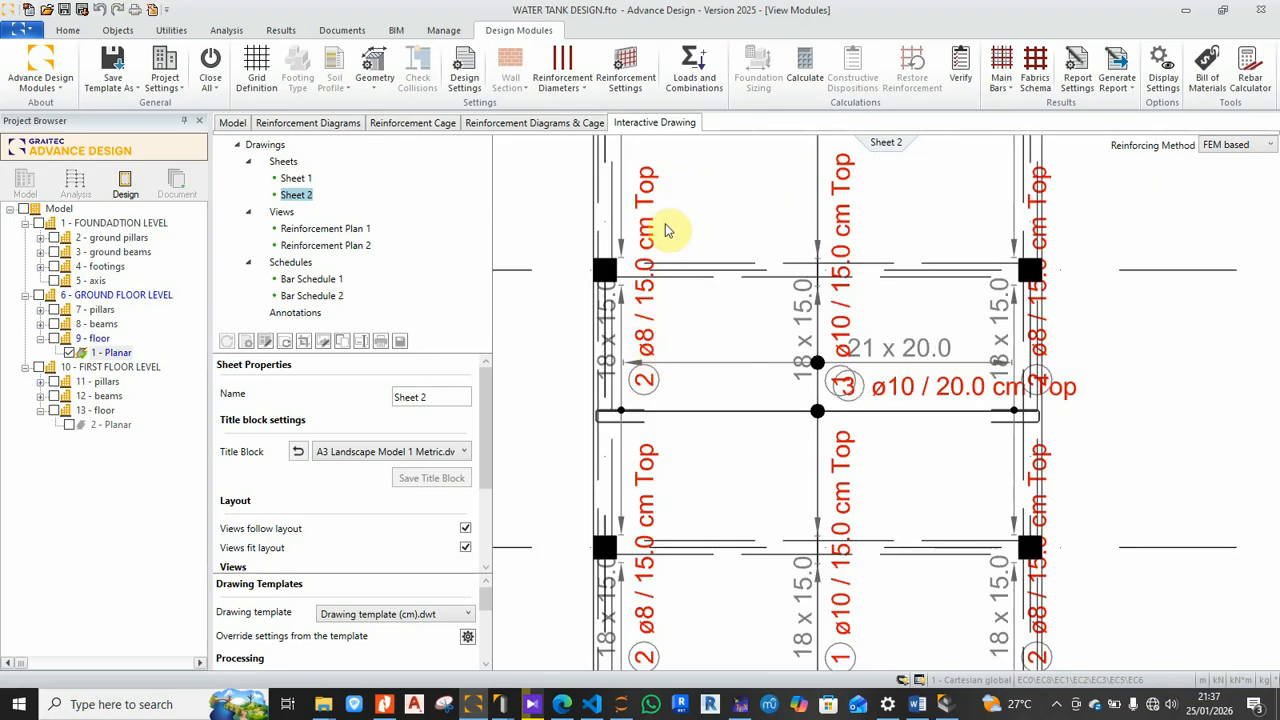
scroll(660, 215, "down", 3)
scroll(823, 414, "up", 3)
scroll(860, 405, "down", 1)
scroll(860, 395, "down", 2)
scroll(720, 445, "up", 3)
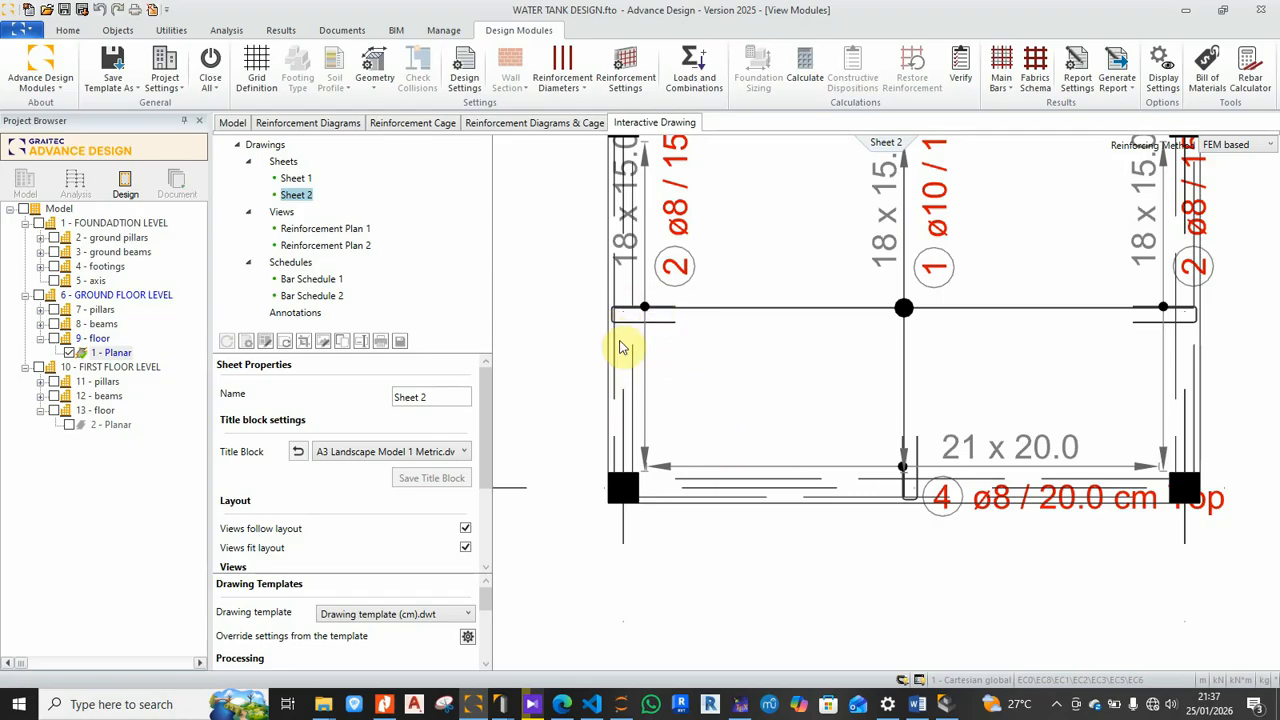
middle_click_drag(617, 337, 573, 339)
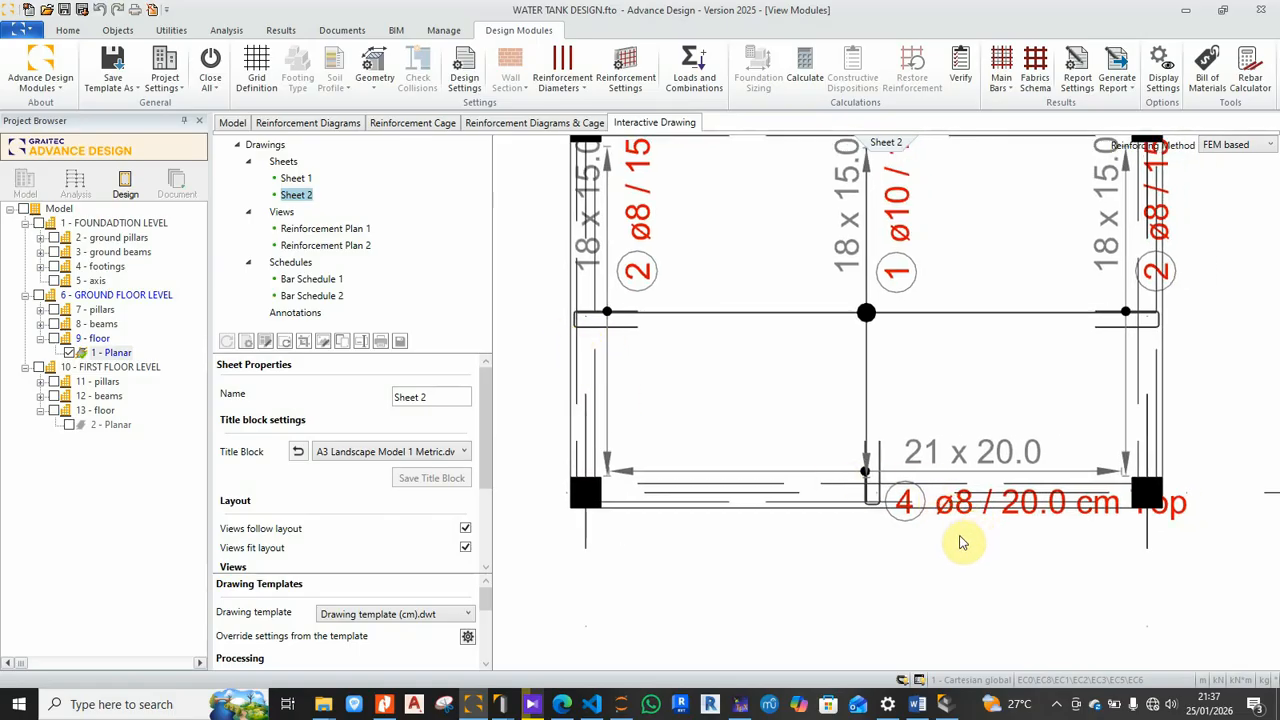
scroll(822, 558, "down", 1)
Step: Pan to the upper rebar labels and plan title, then zoom out to the whole plan
middle_click_drag(937, 366, 811, 486)
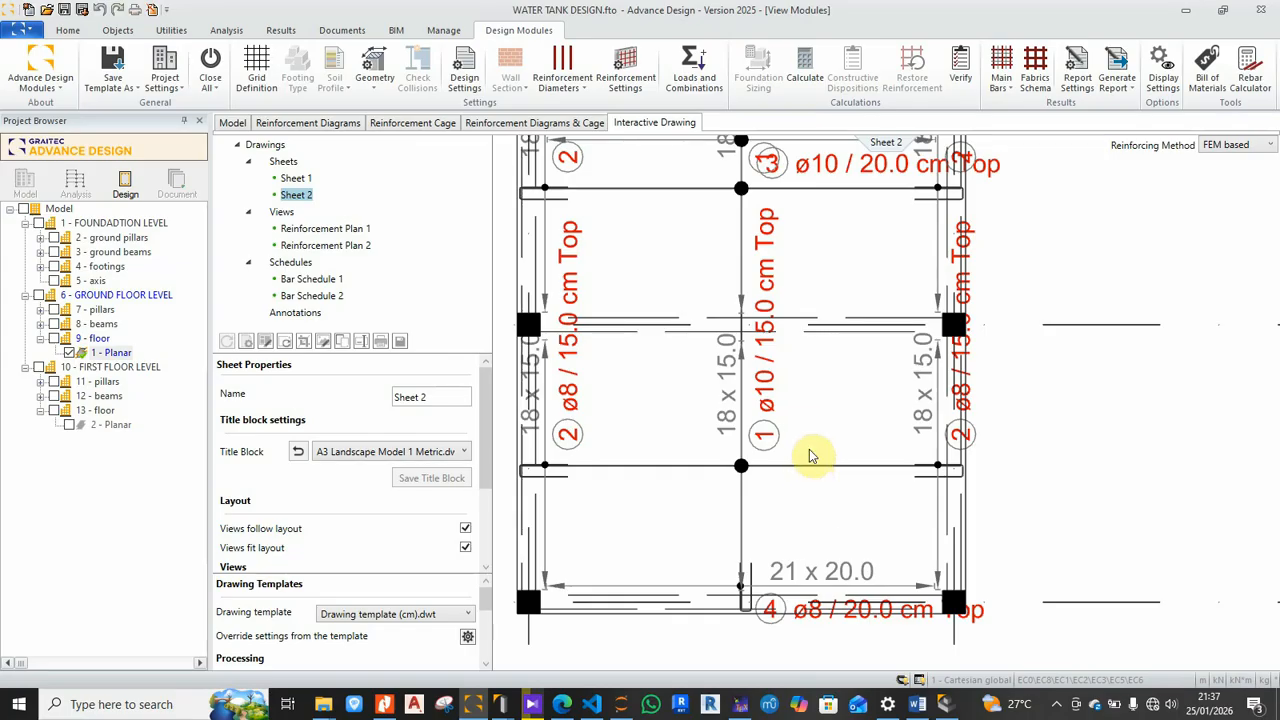
scroll(810, 462, "down", 1)
scroll(810, 455, "down", 1)
middle_click_drag(820, 371, 806, 466)
scroll(810, 302, "up", 3)
scroll(782, 400, "down", 3)
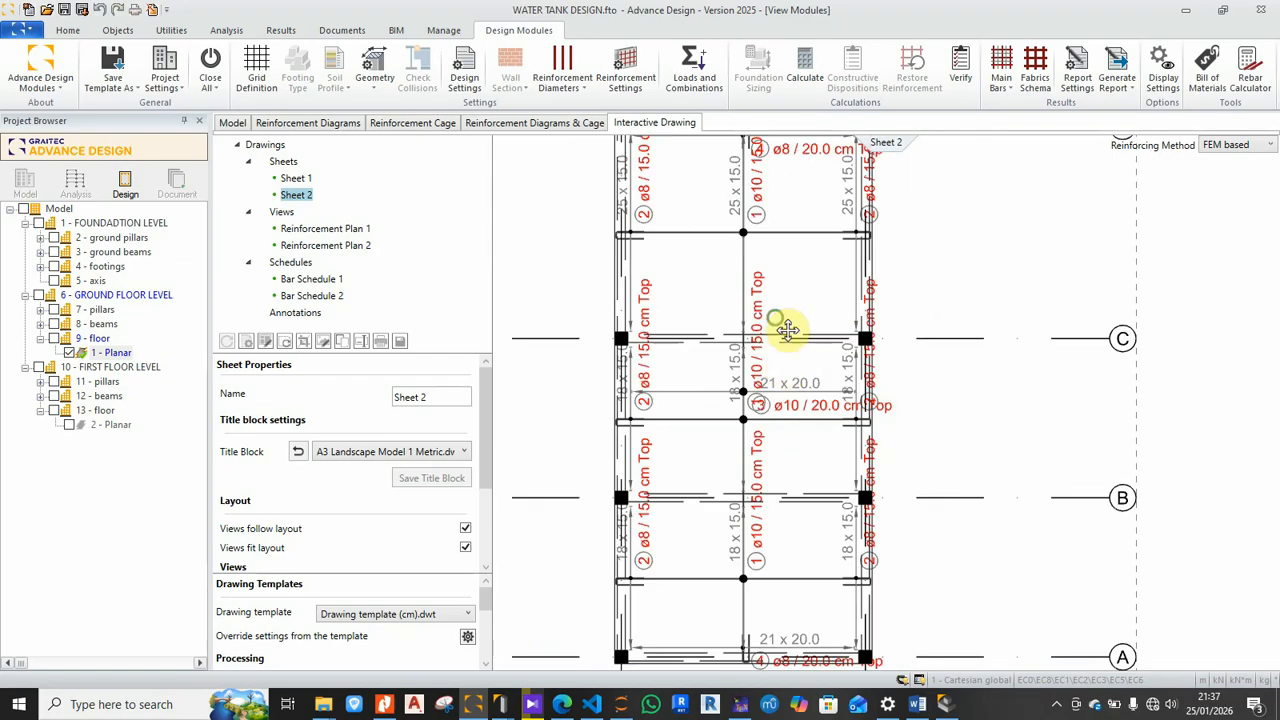
middle_click_drag(779, 318, 787, 480)
scroll(814, 314, "up", 3)
scroll(814, 320, "down", 5)
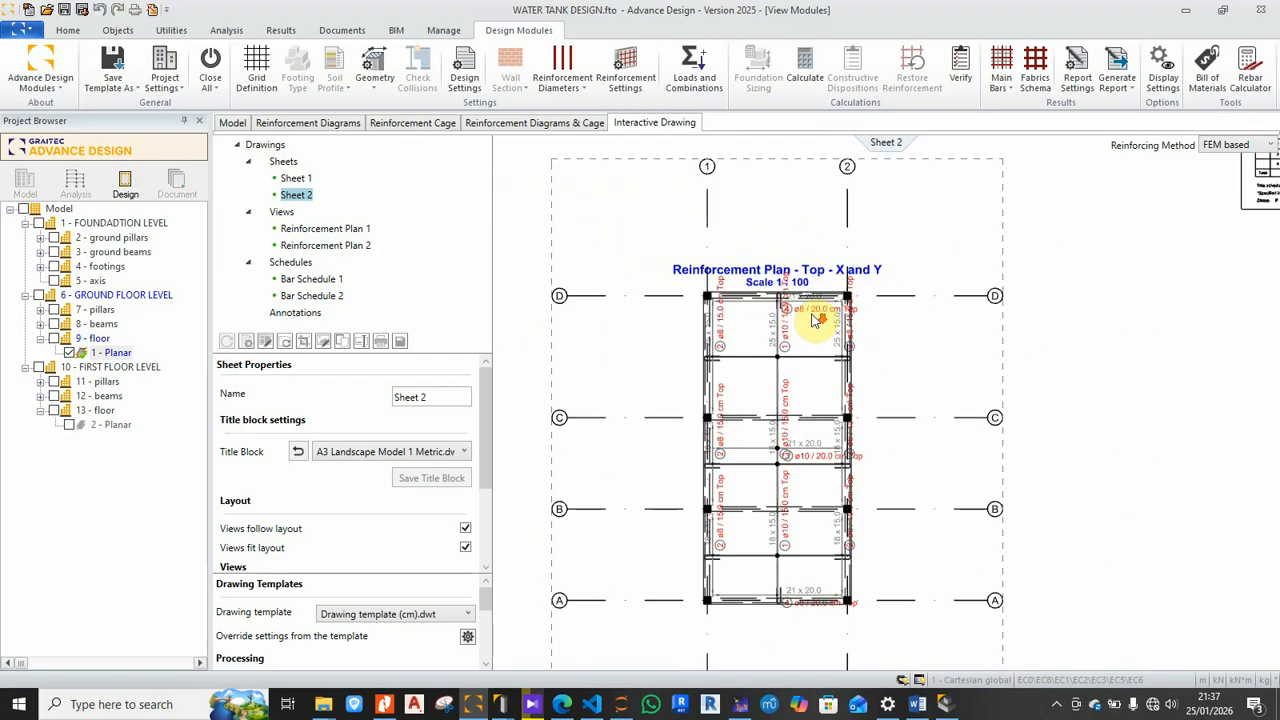
scroll(786, 471, "down", 3)
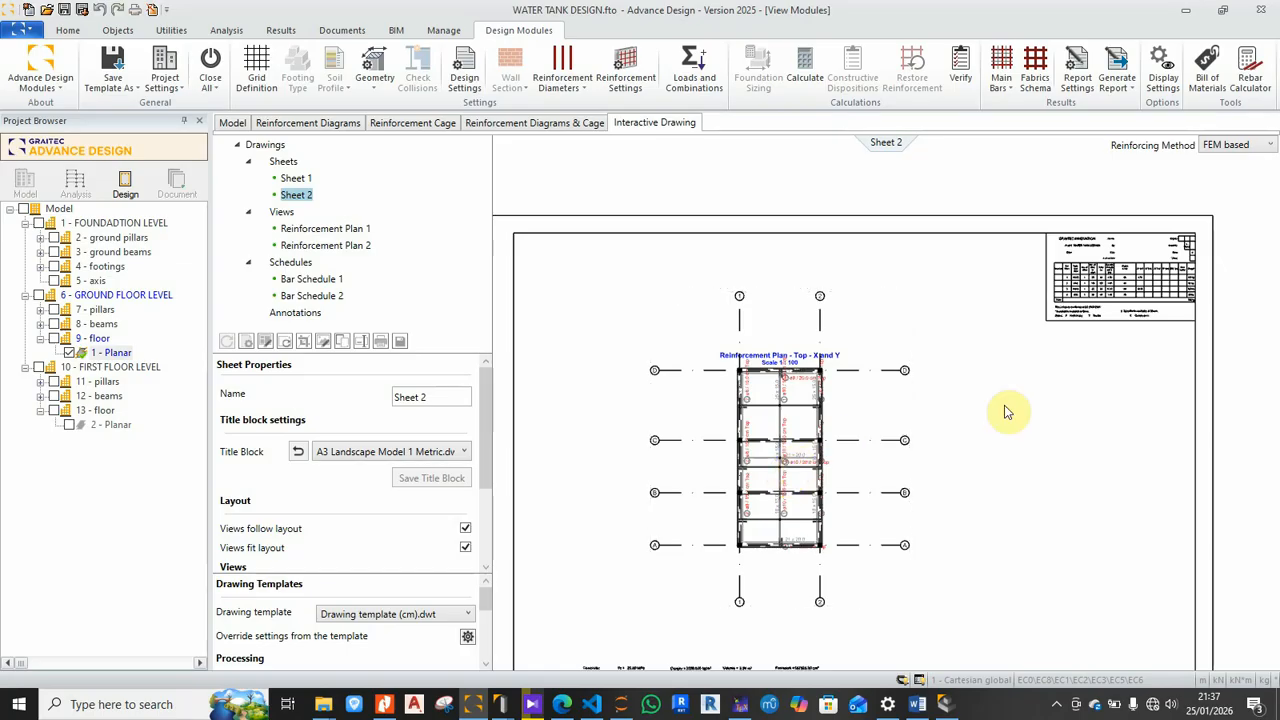
Step: Check the reinforcing methods and keep FEM based
left_click(1236, 145)
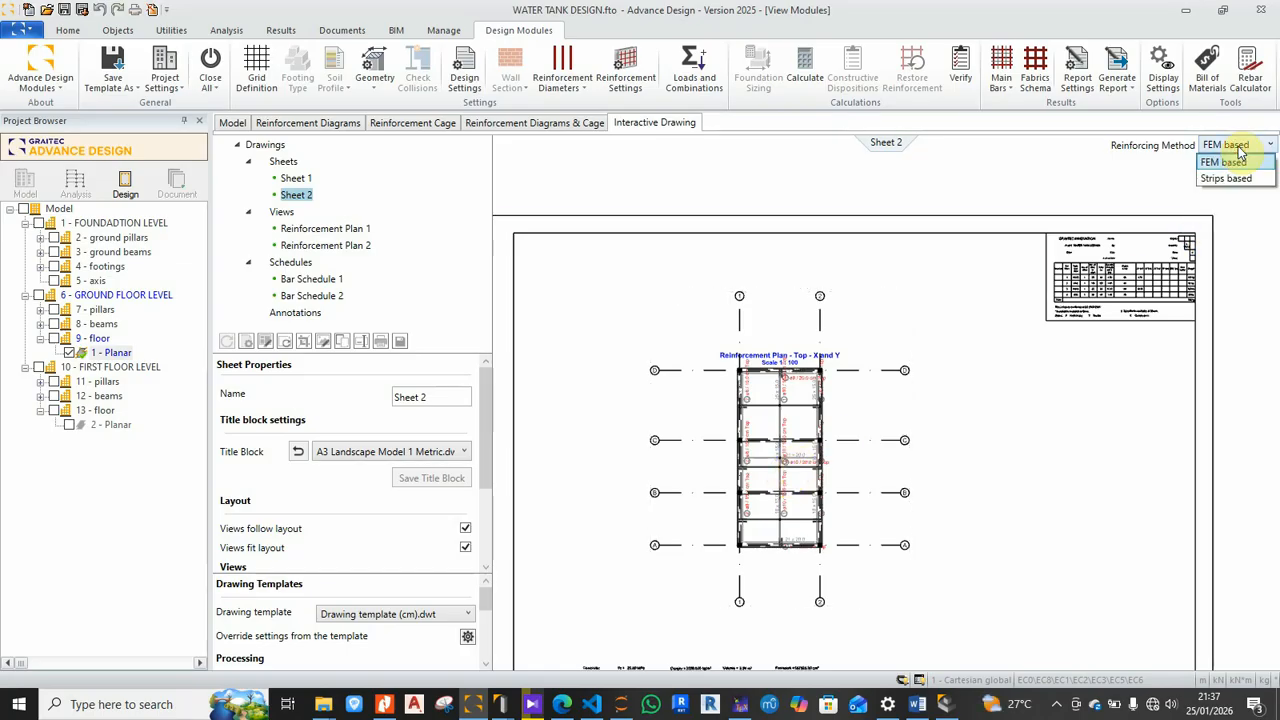
left_click(1238, 156)
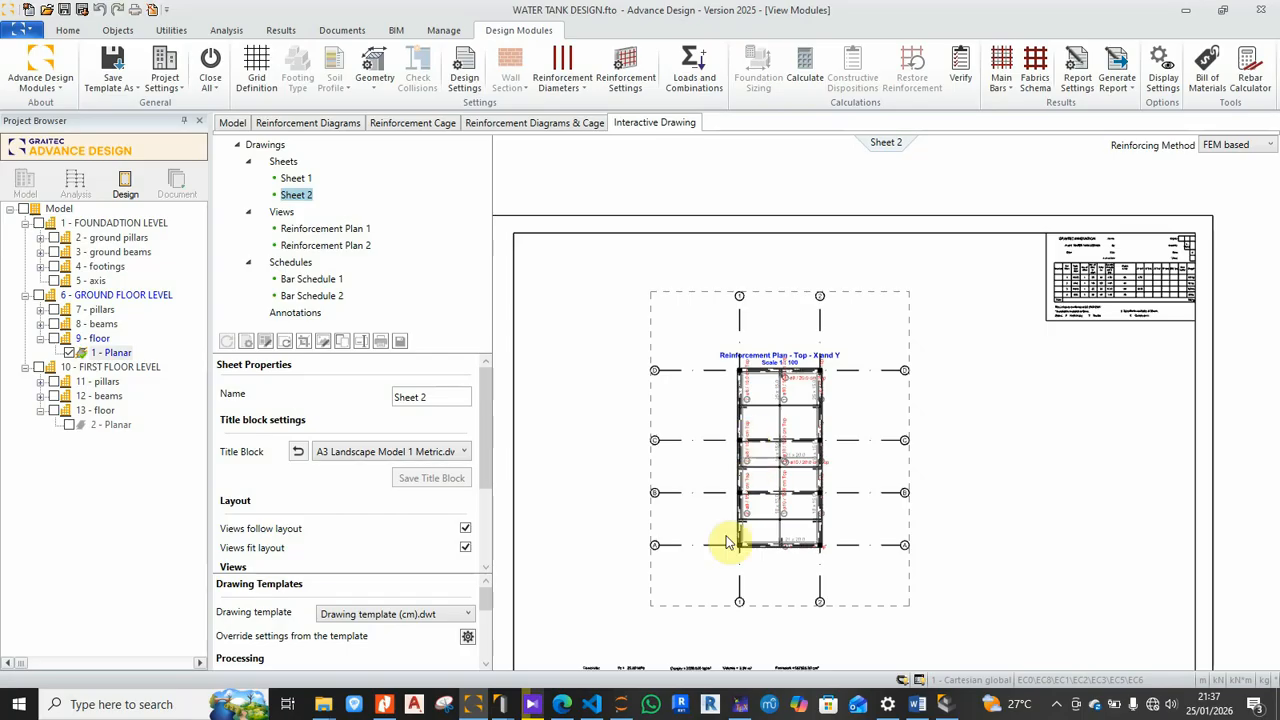
scroll(720, 538, "up", 2)
scroll(685, 495, "down", 3)
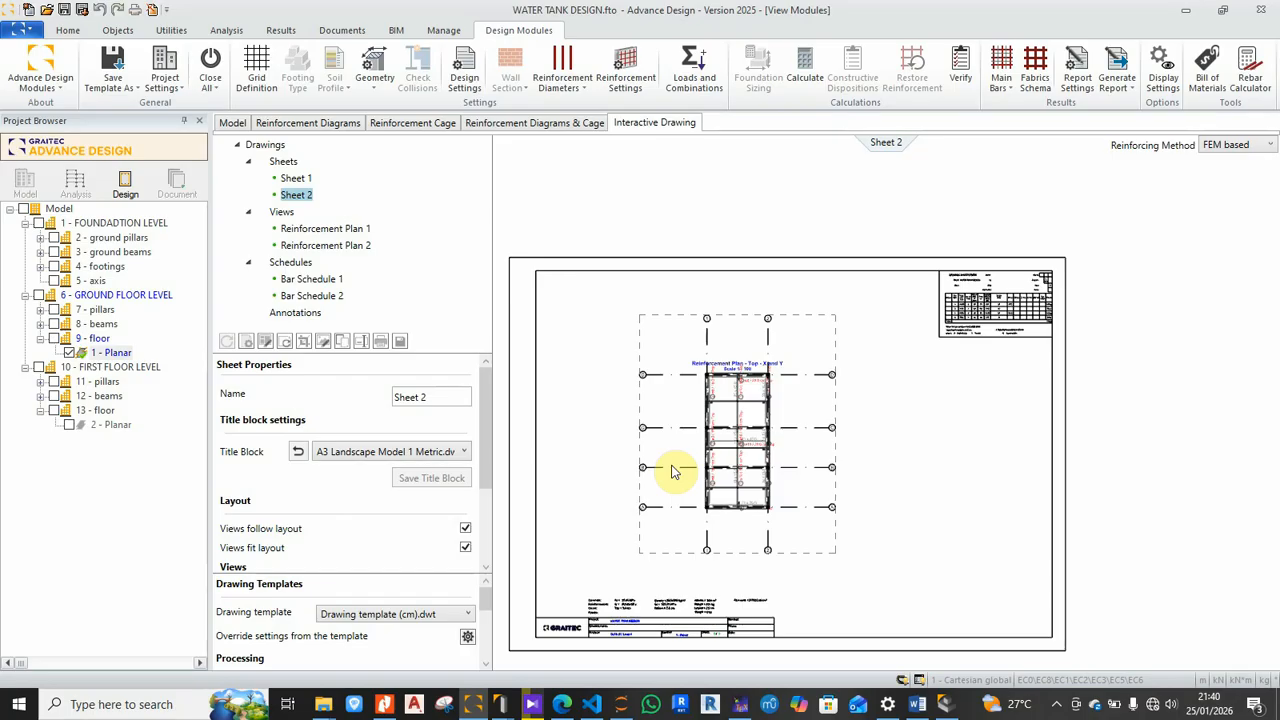
Step: Deselect the placed plan view, shift the sheet, and reveal the hidden taskbar apps
left_click(585, 311)
middle_click_drag(585, 311, 615, 274)
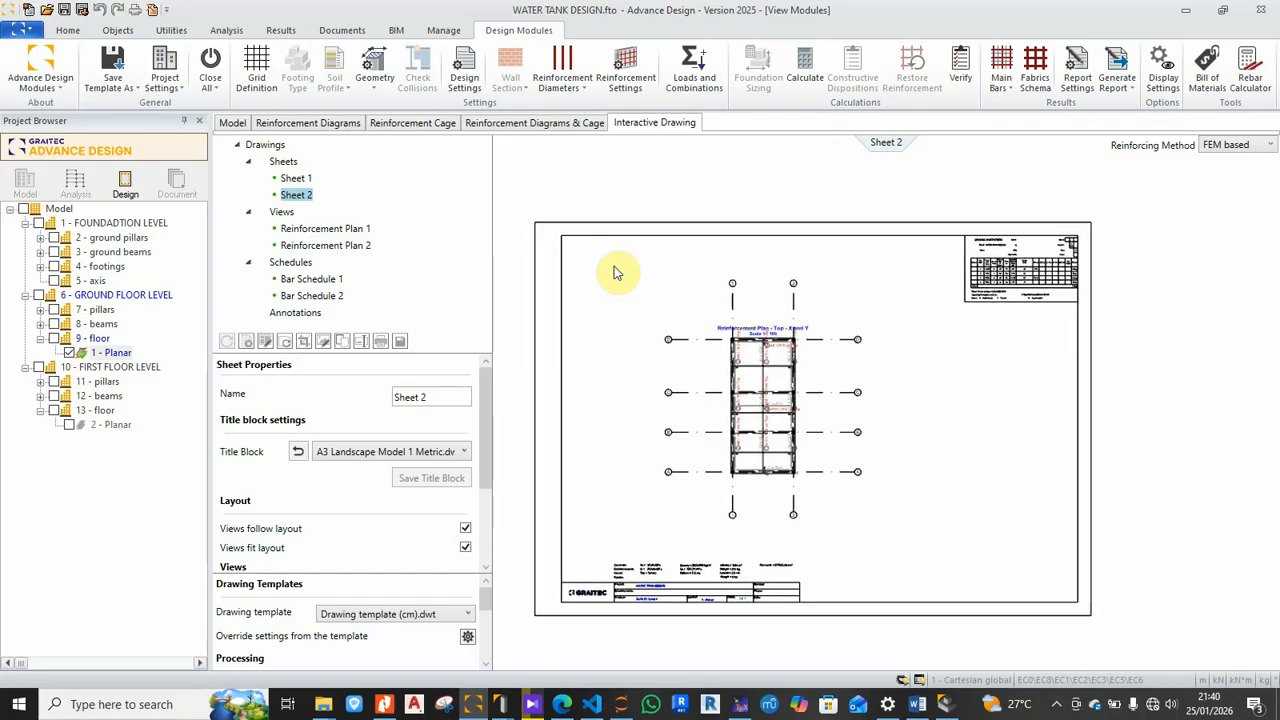
left_click(1055, 707)
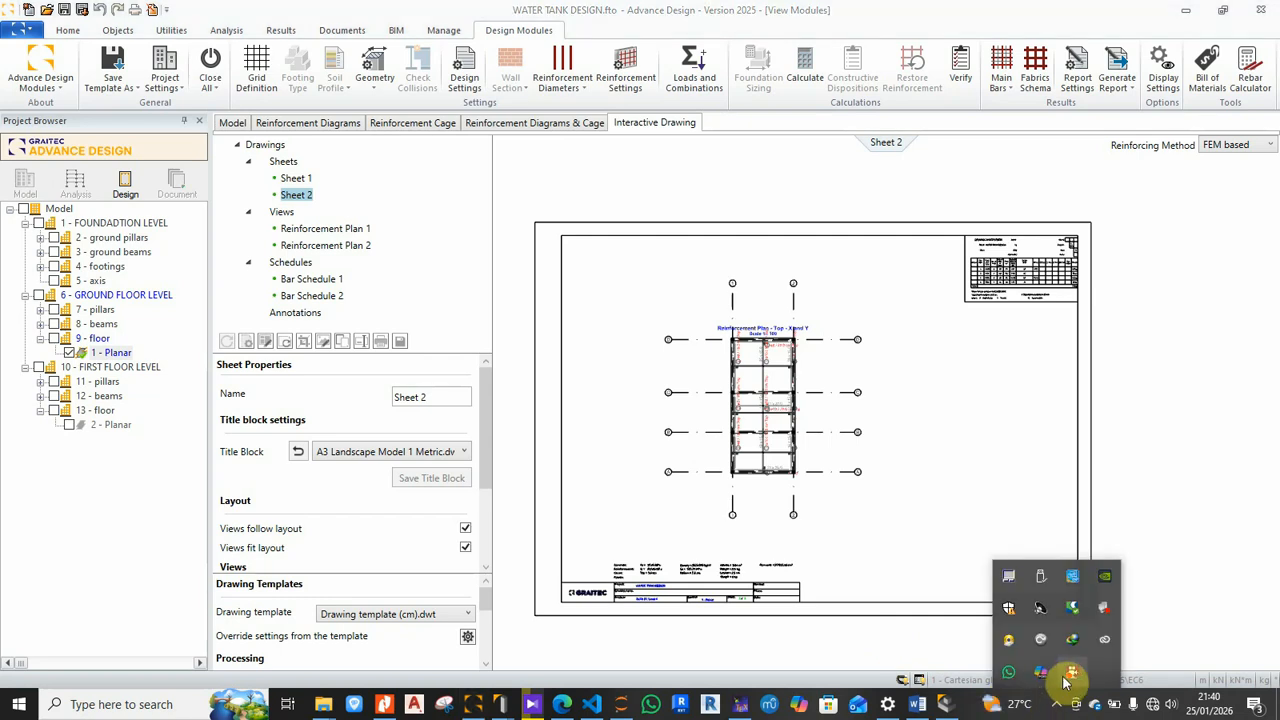